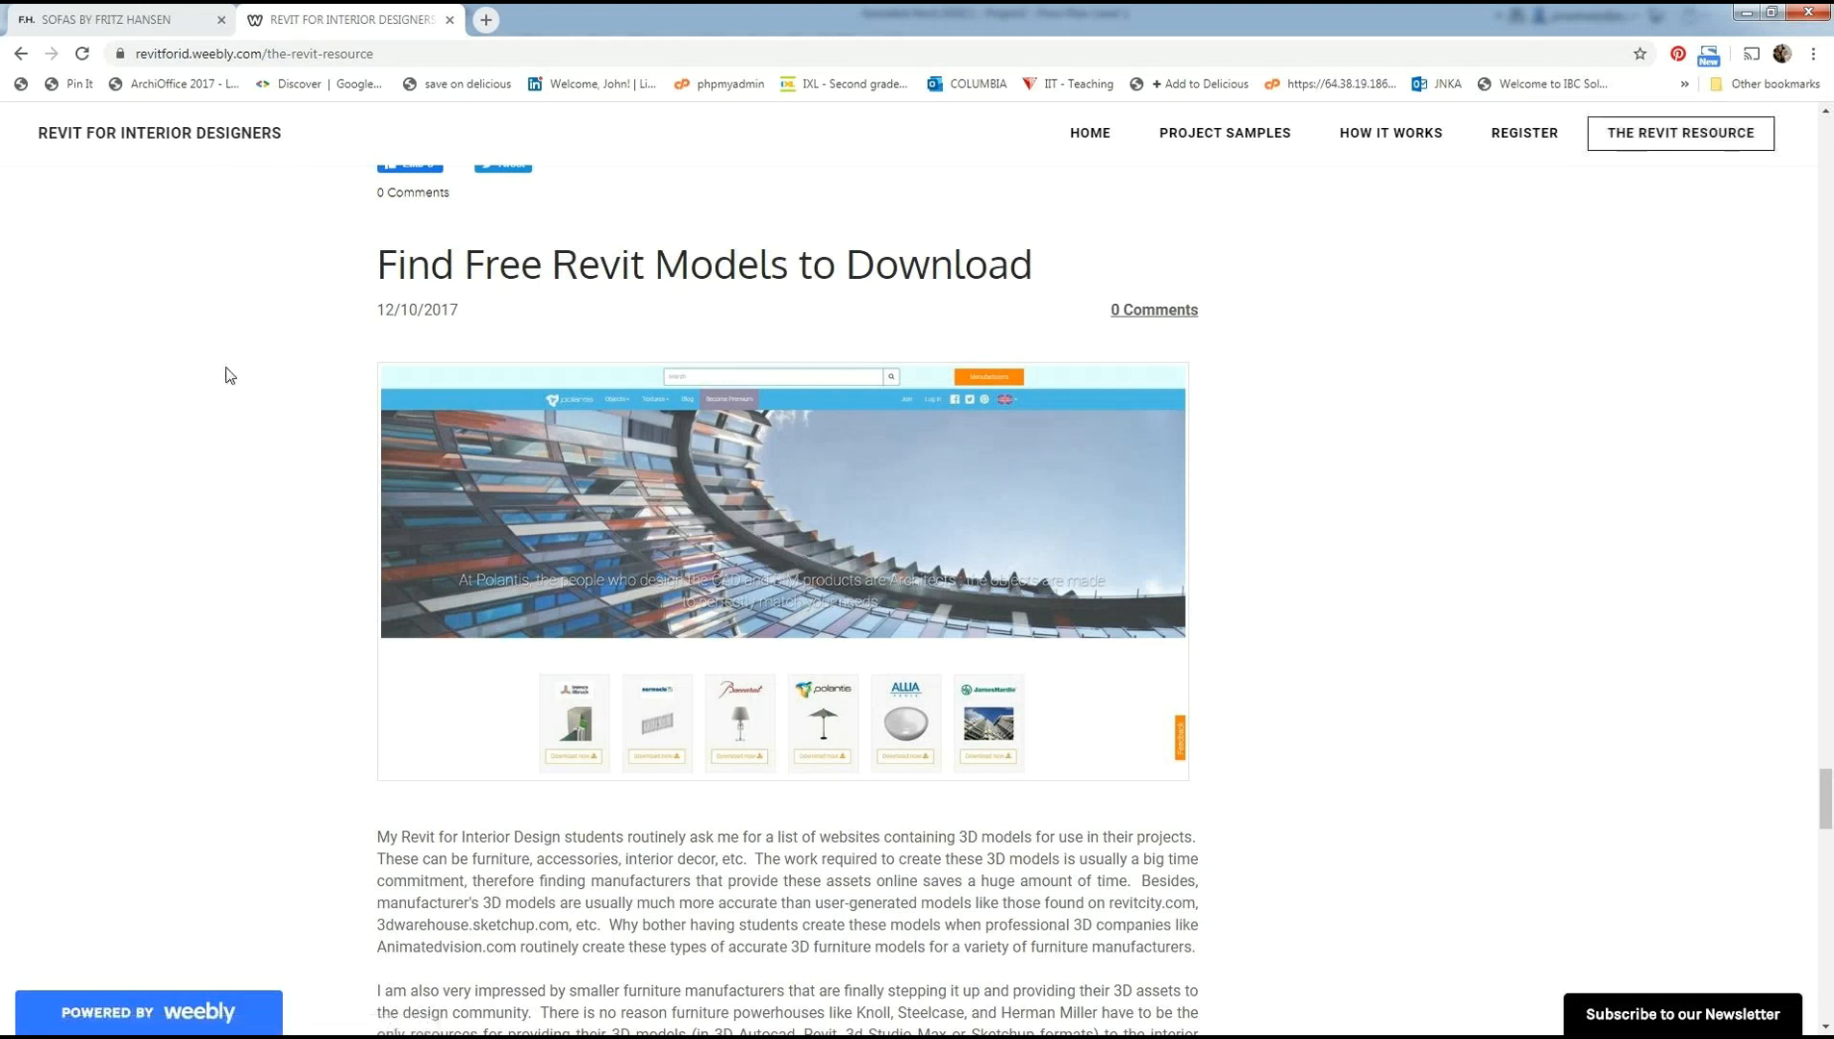
Review the article's lists of free 3D model sites and furniture manufacturers offering Revit models, and close the article
scroll(1301, 424, down, 9)
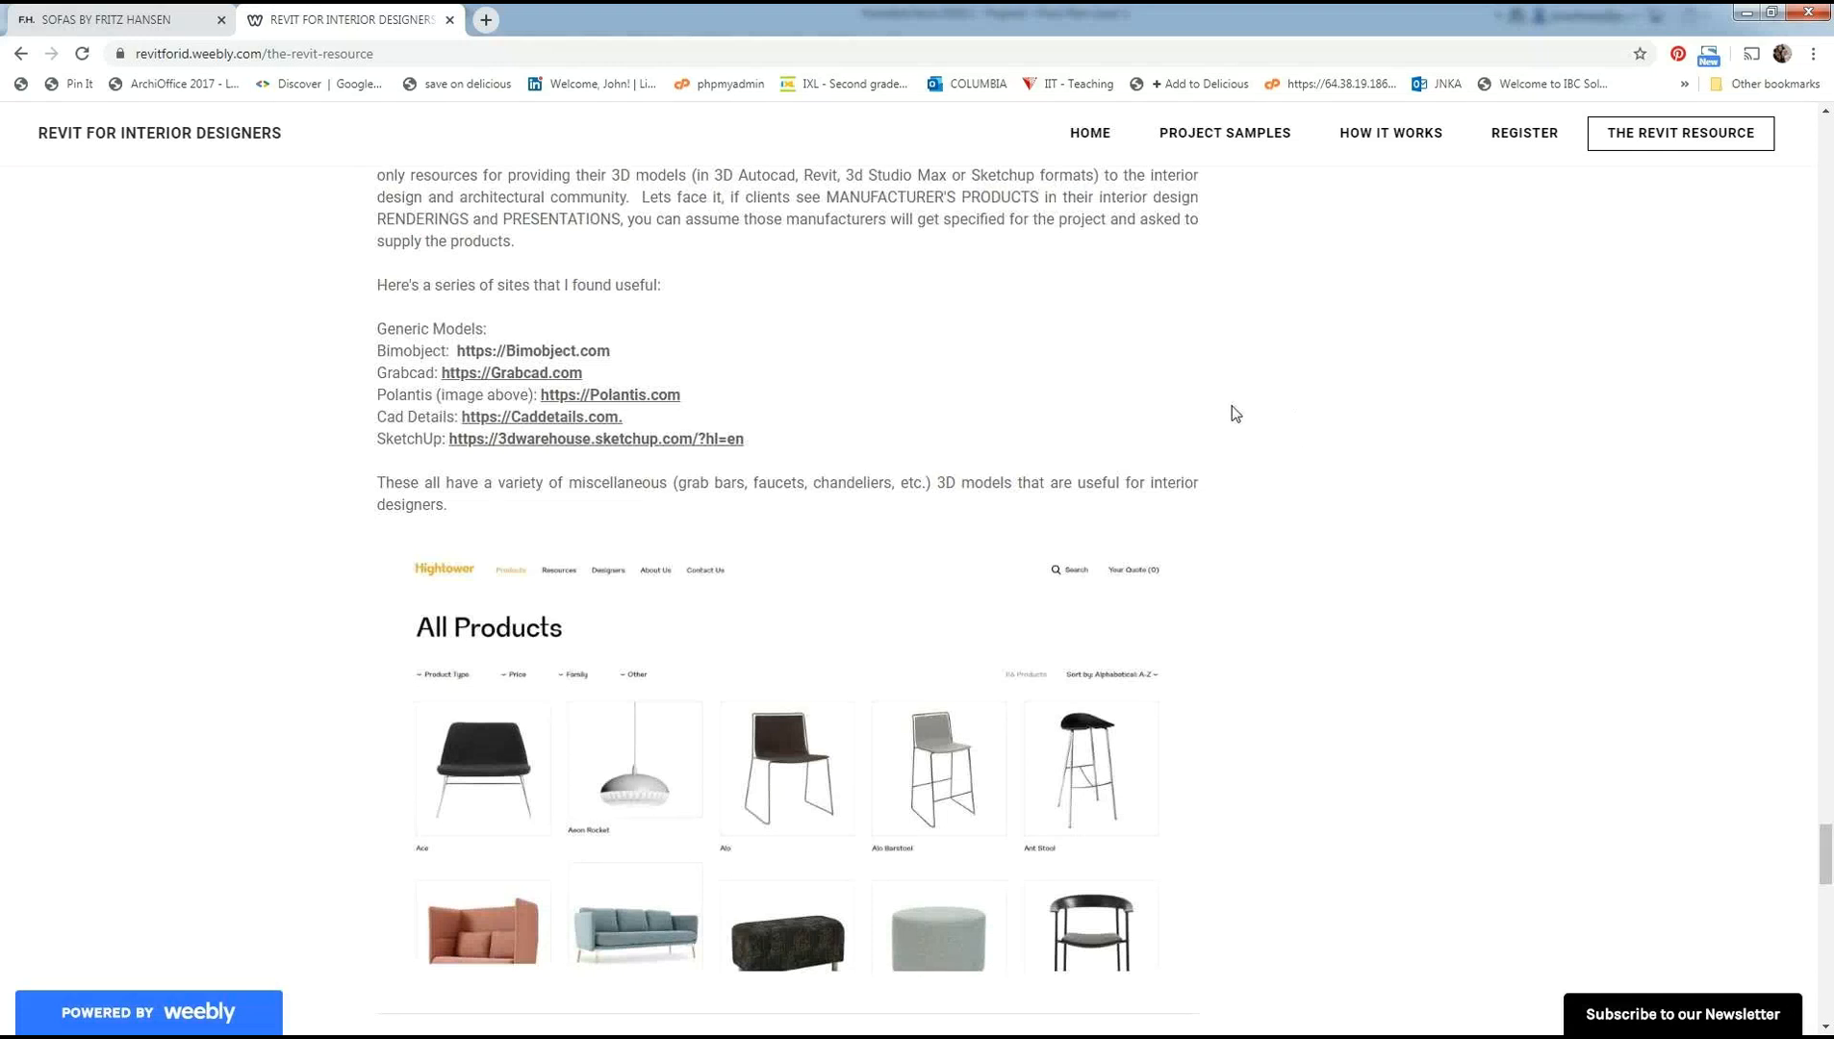
scroll(1235, 414, down, 6)
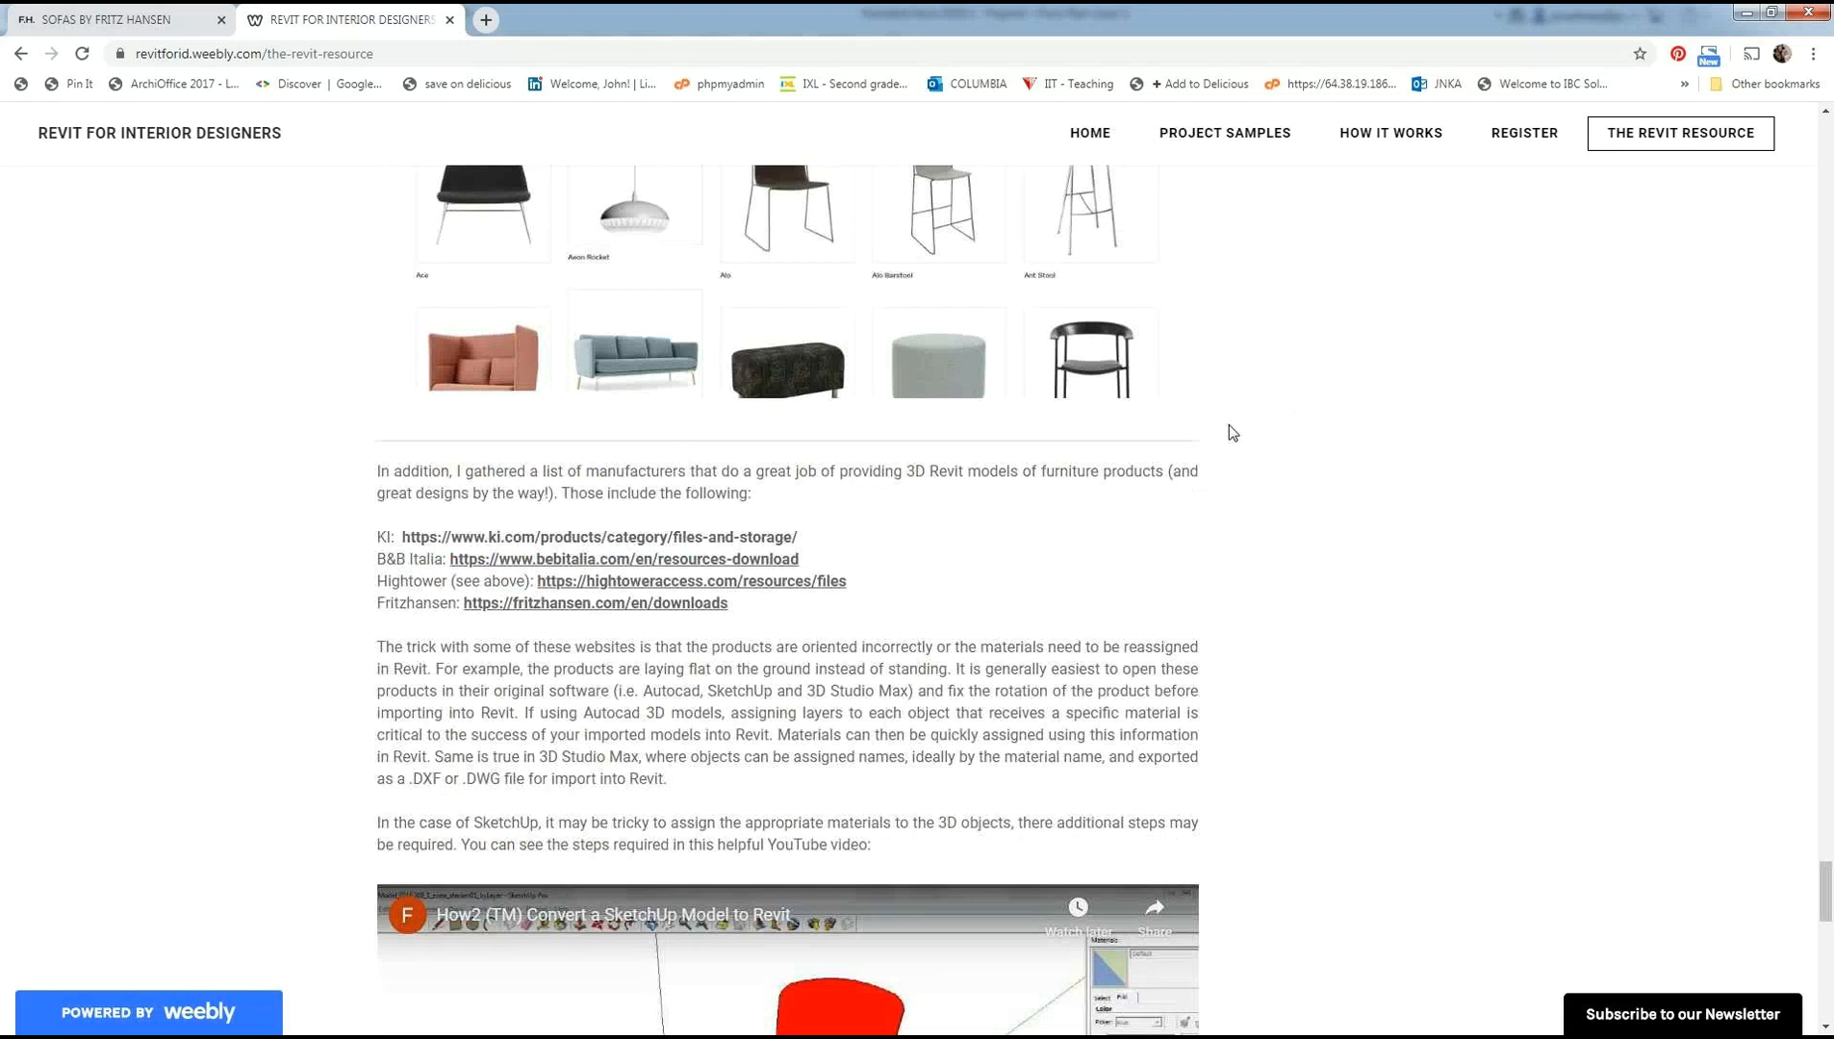
scroll(1229, 425, up, 1)
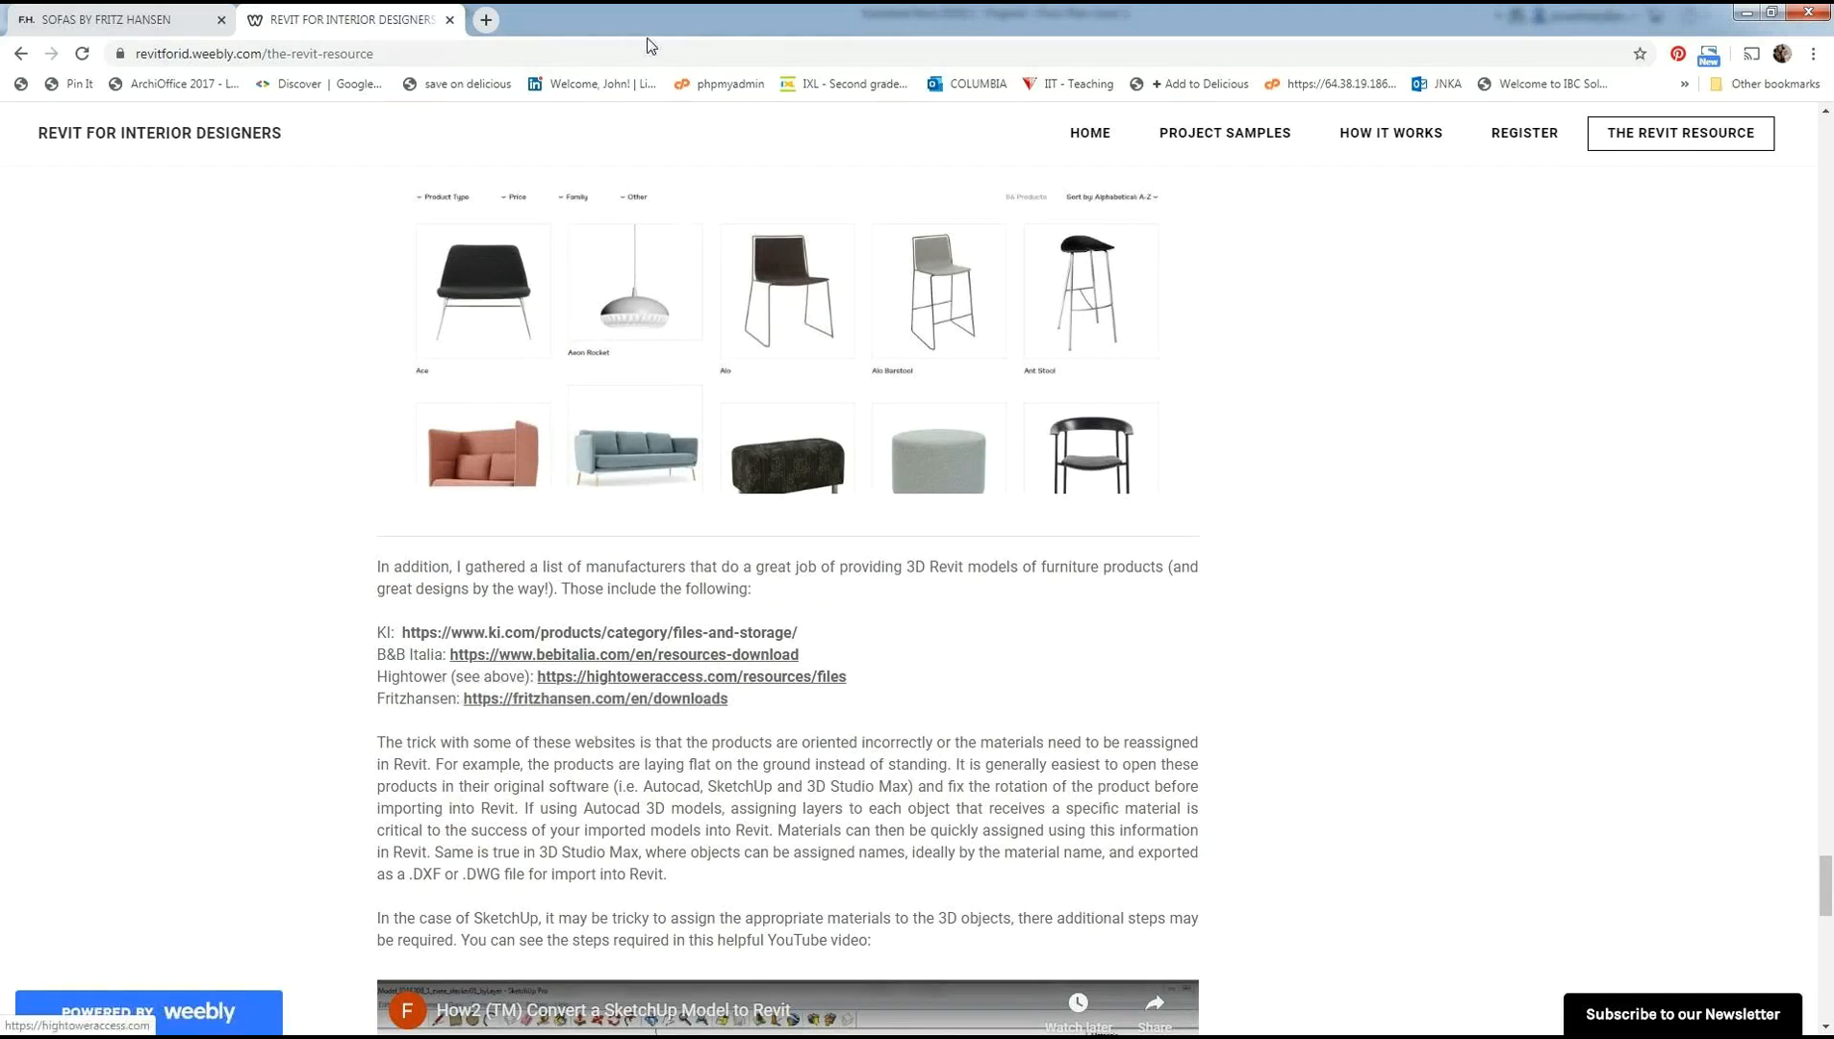
click(449, 20)
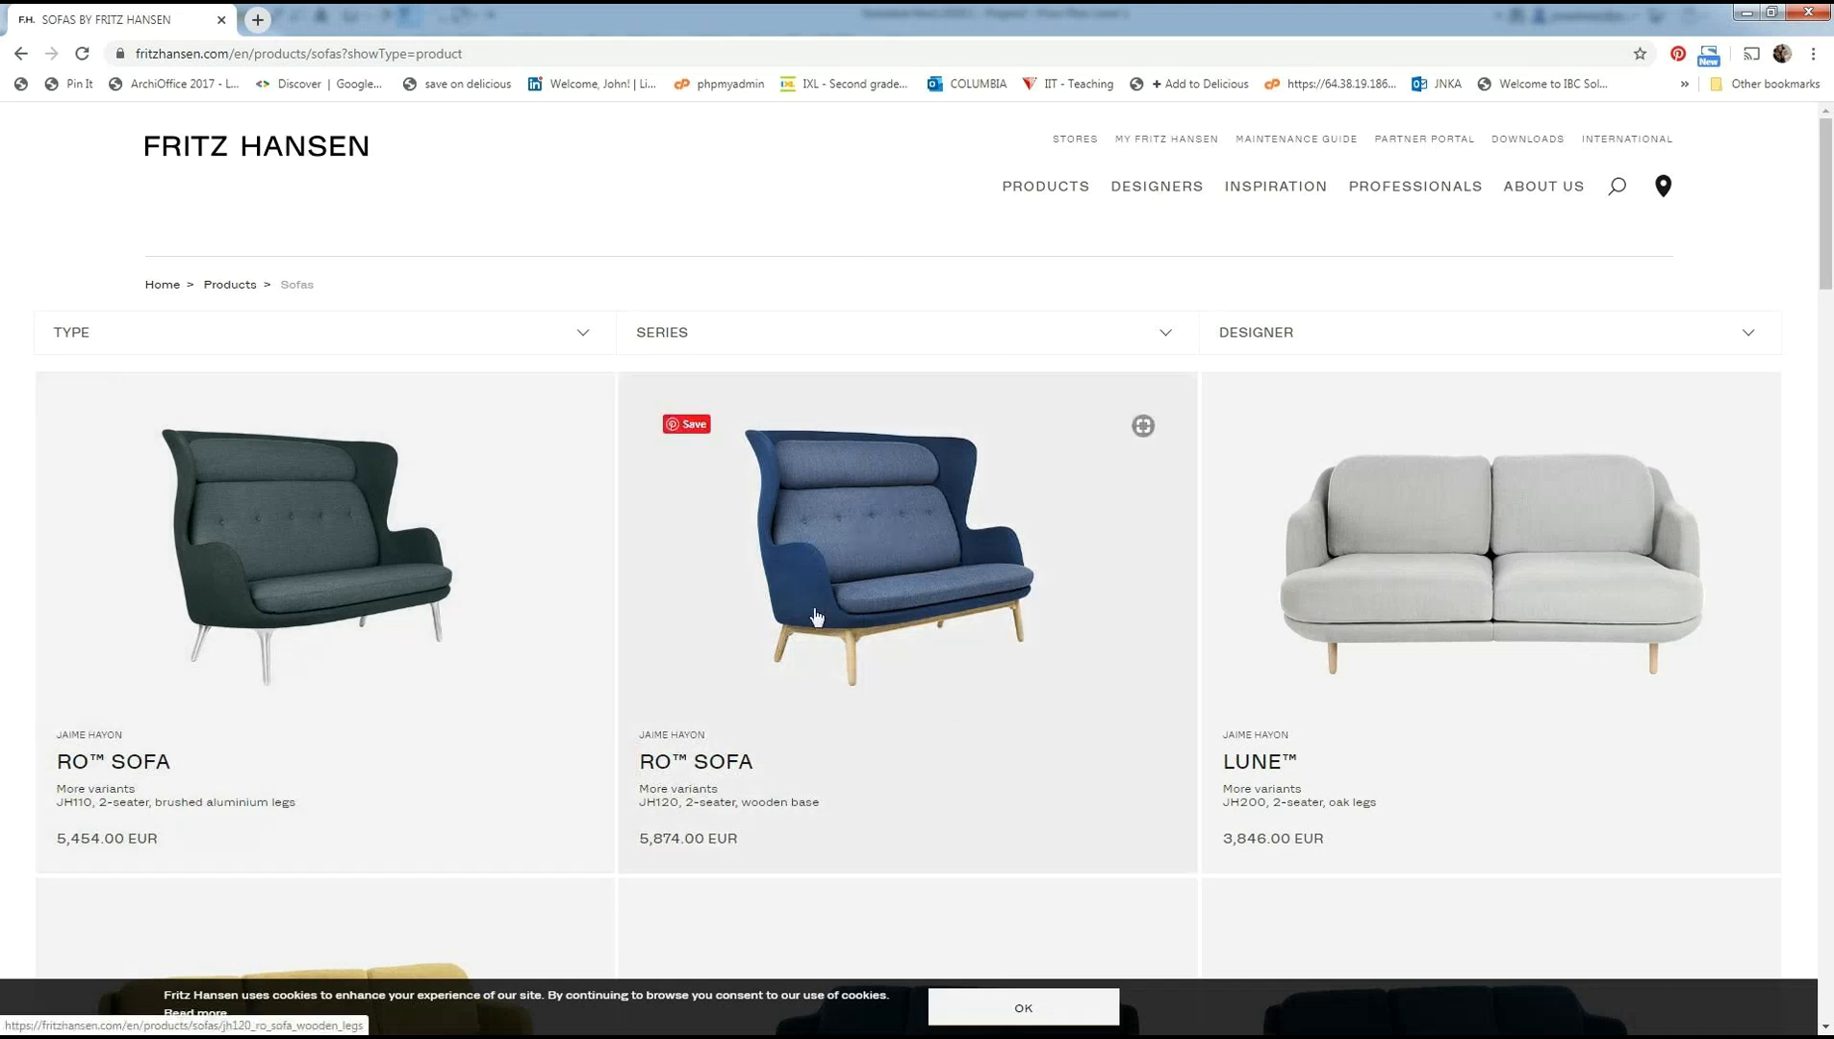
Open the blue JH120 two-seater RO Sofa with wooden base and go to its 2D/3D download files
click(893, 545)
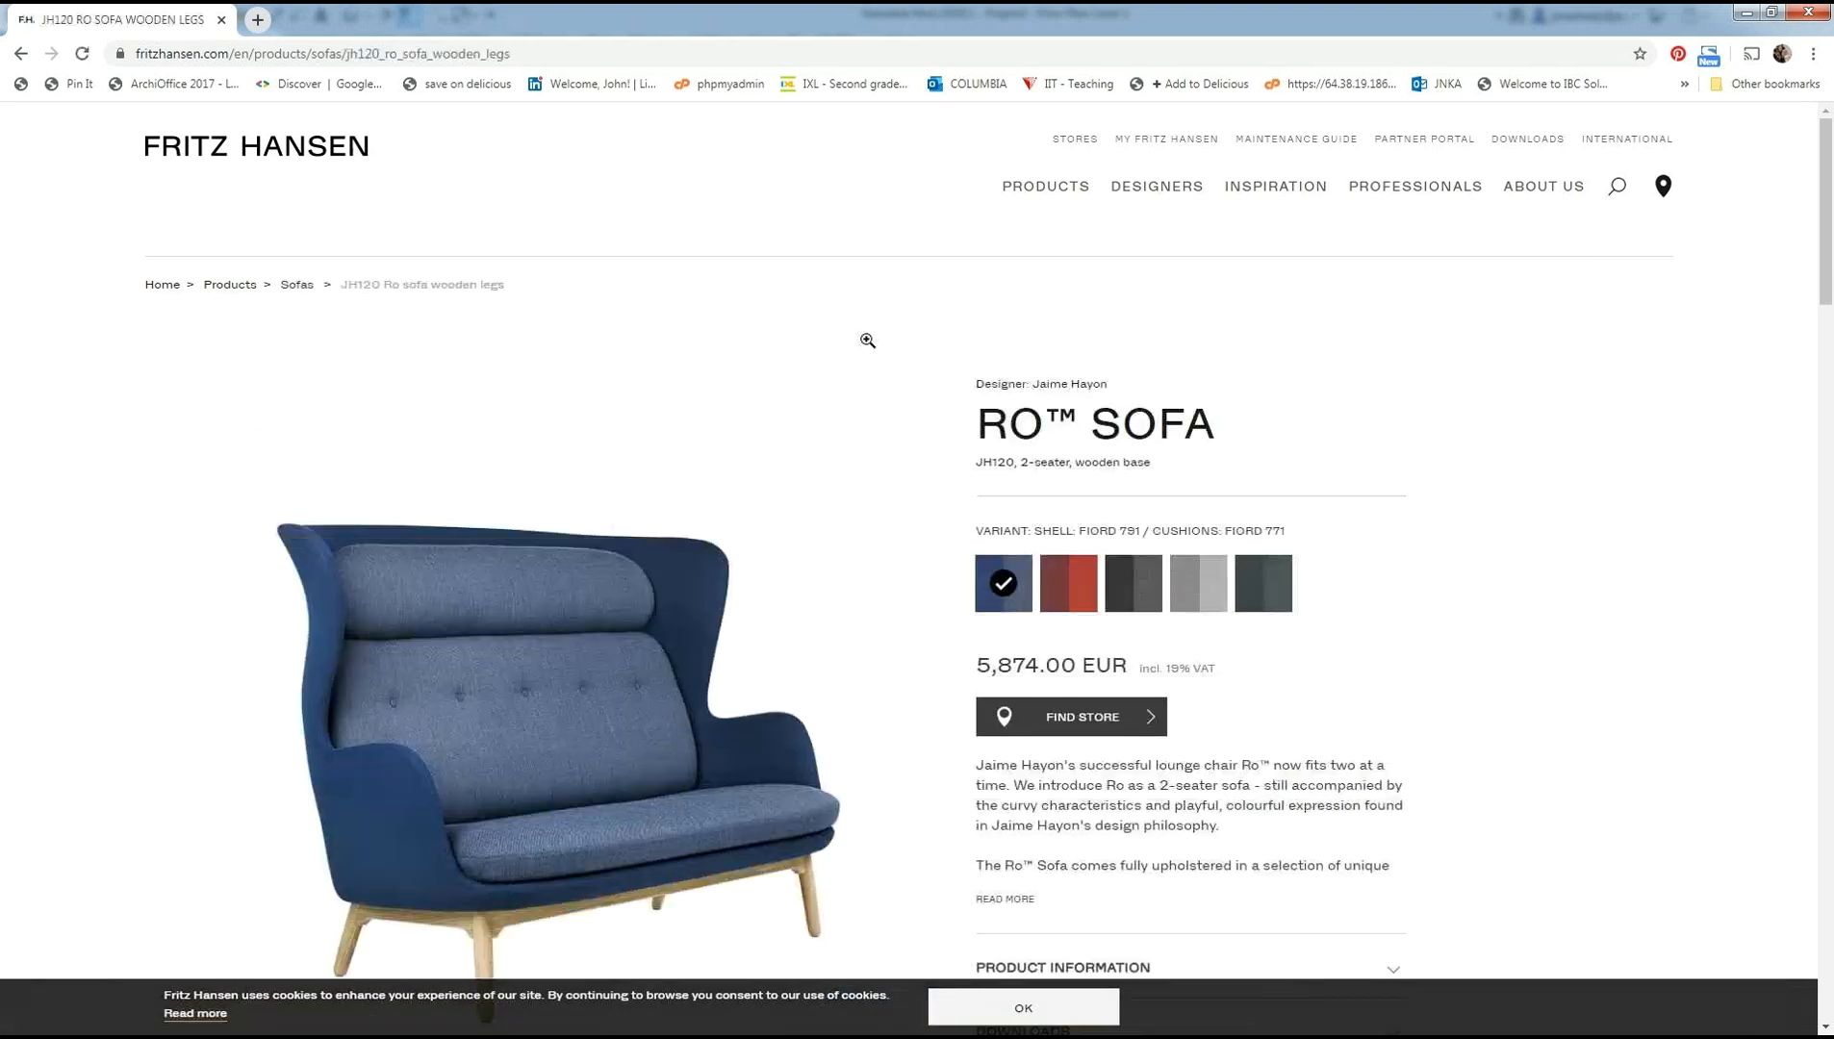
scroll(871, 352, down, 1)
scroll(872, 352, down, 6)
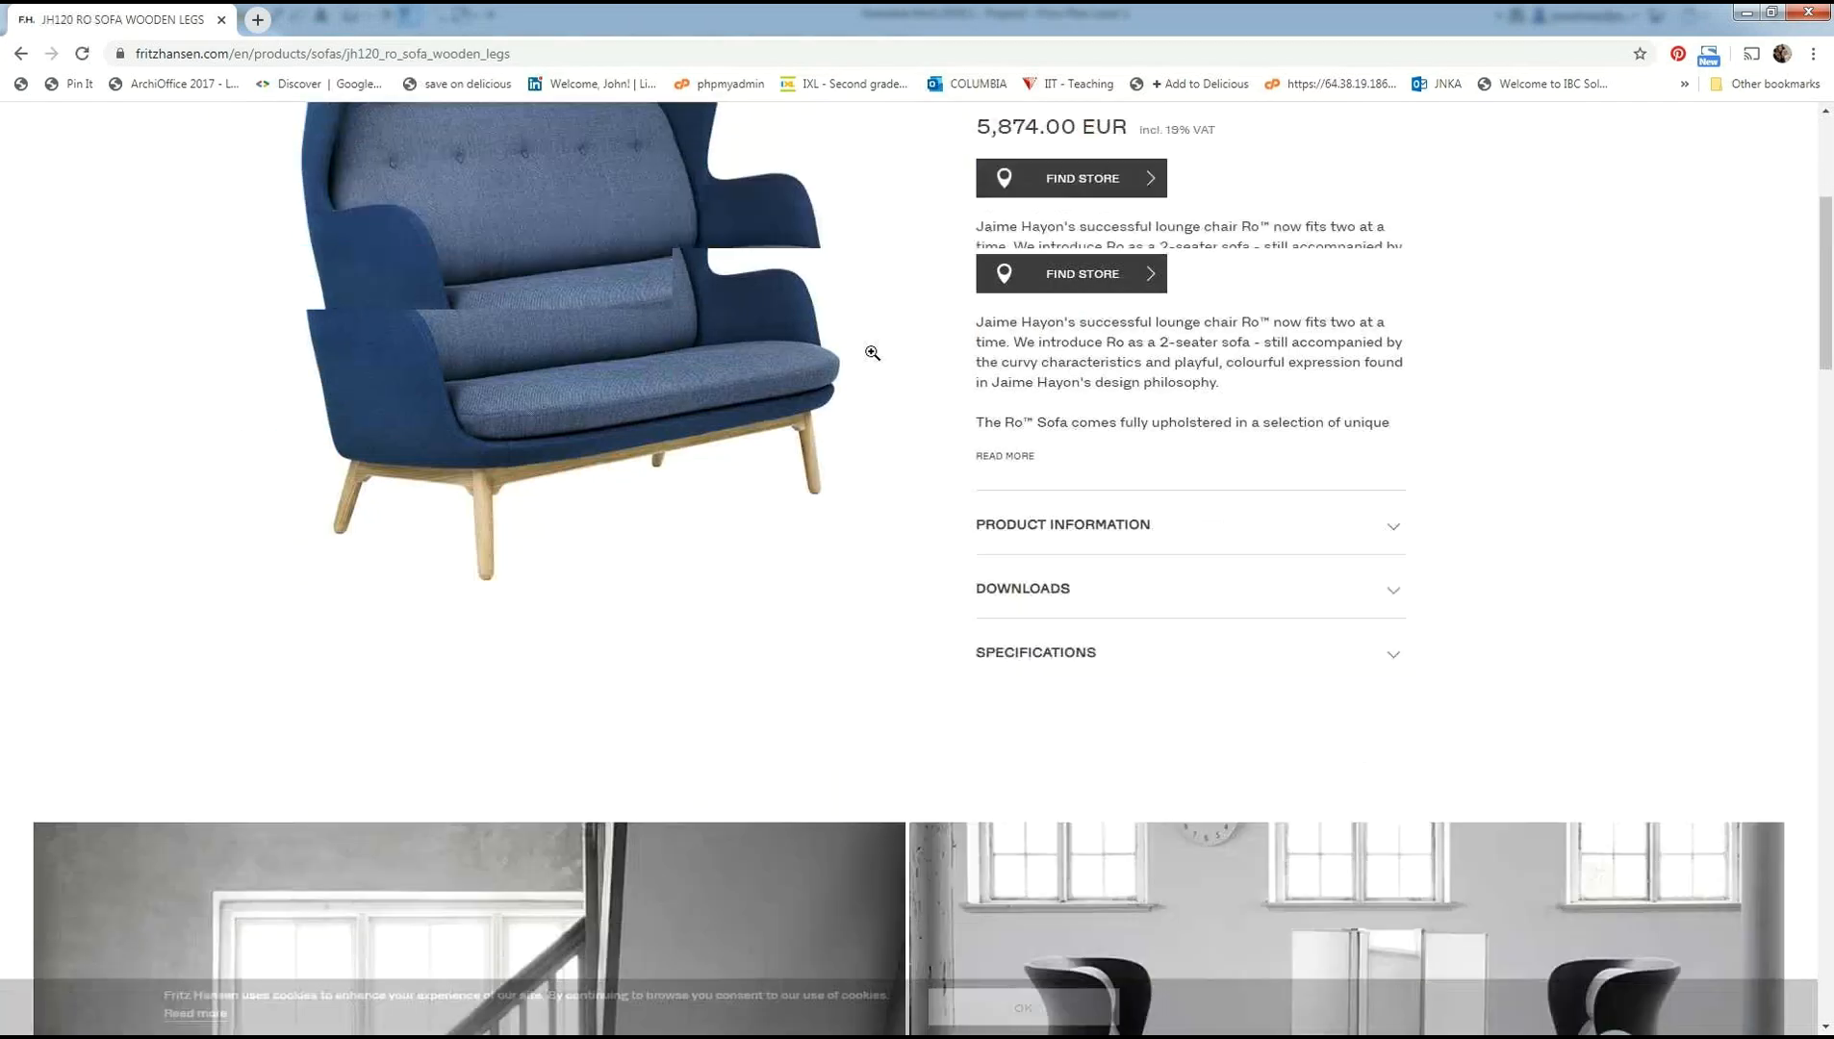
click(1379, 306)
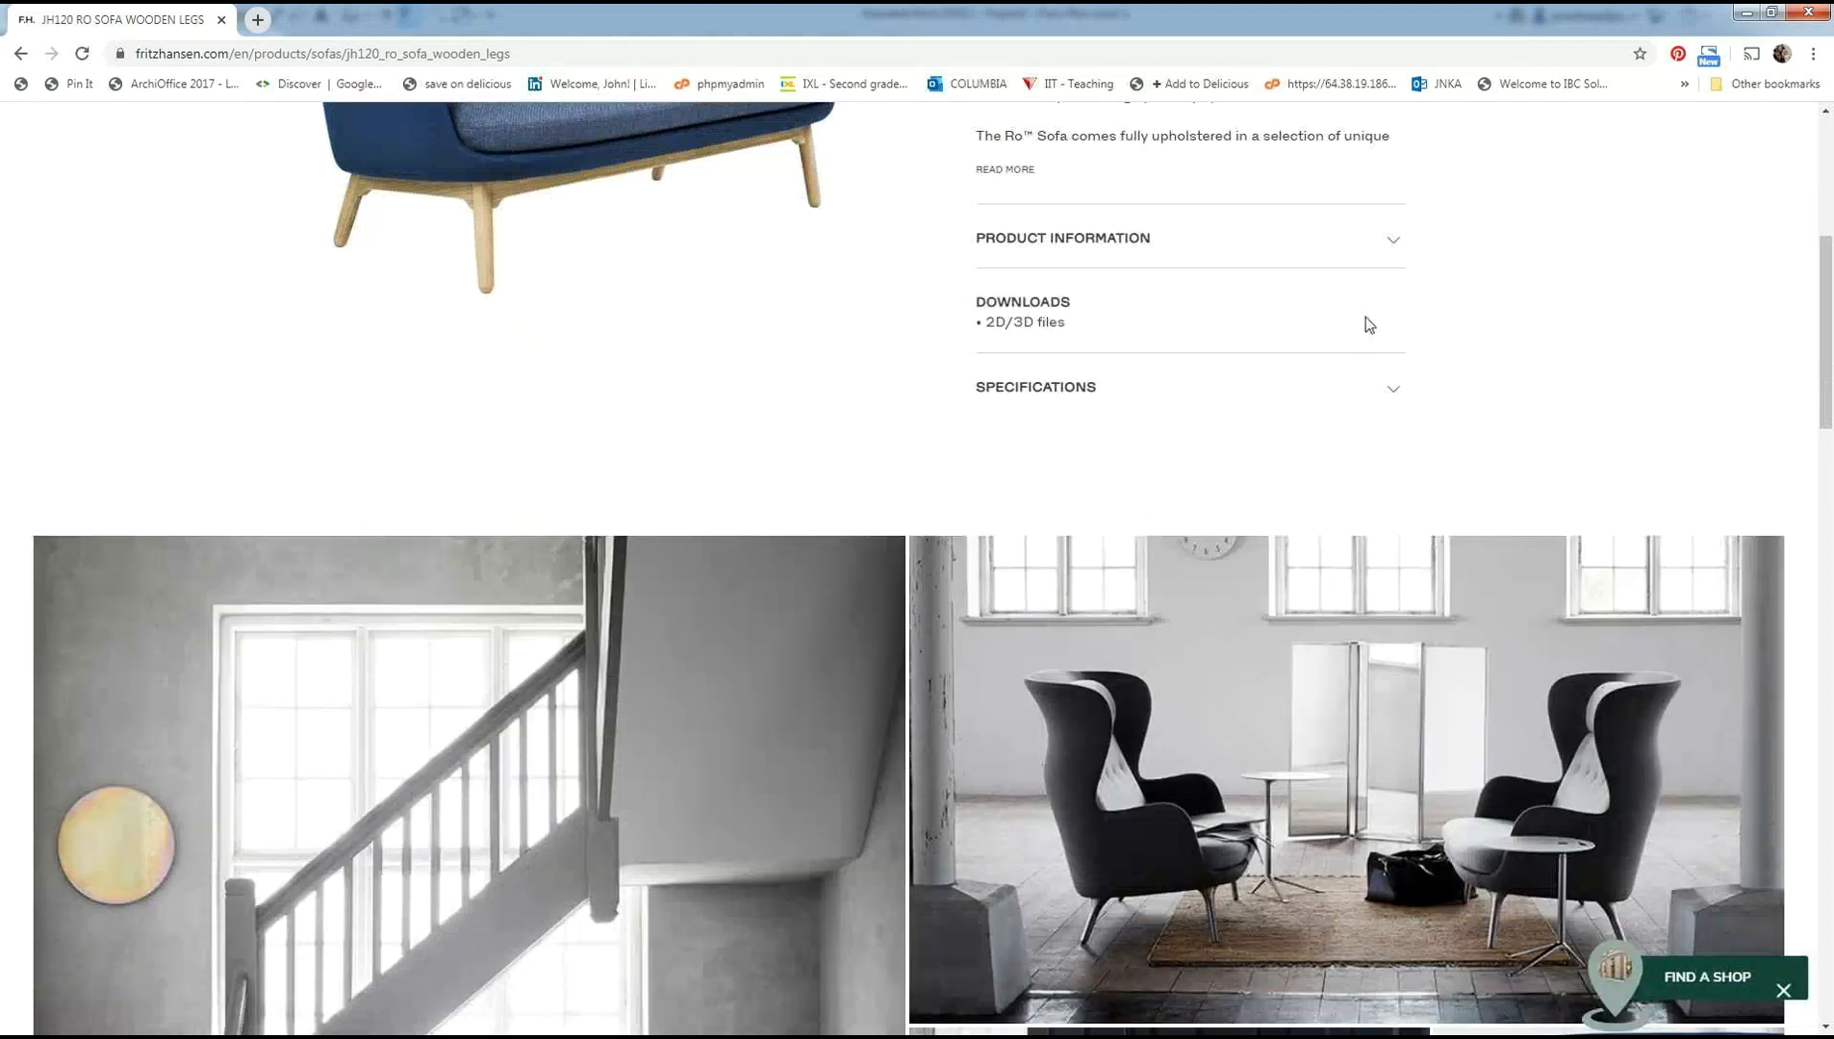
click(1043, 325)
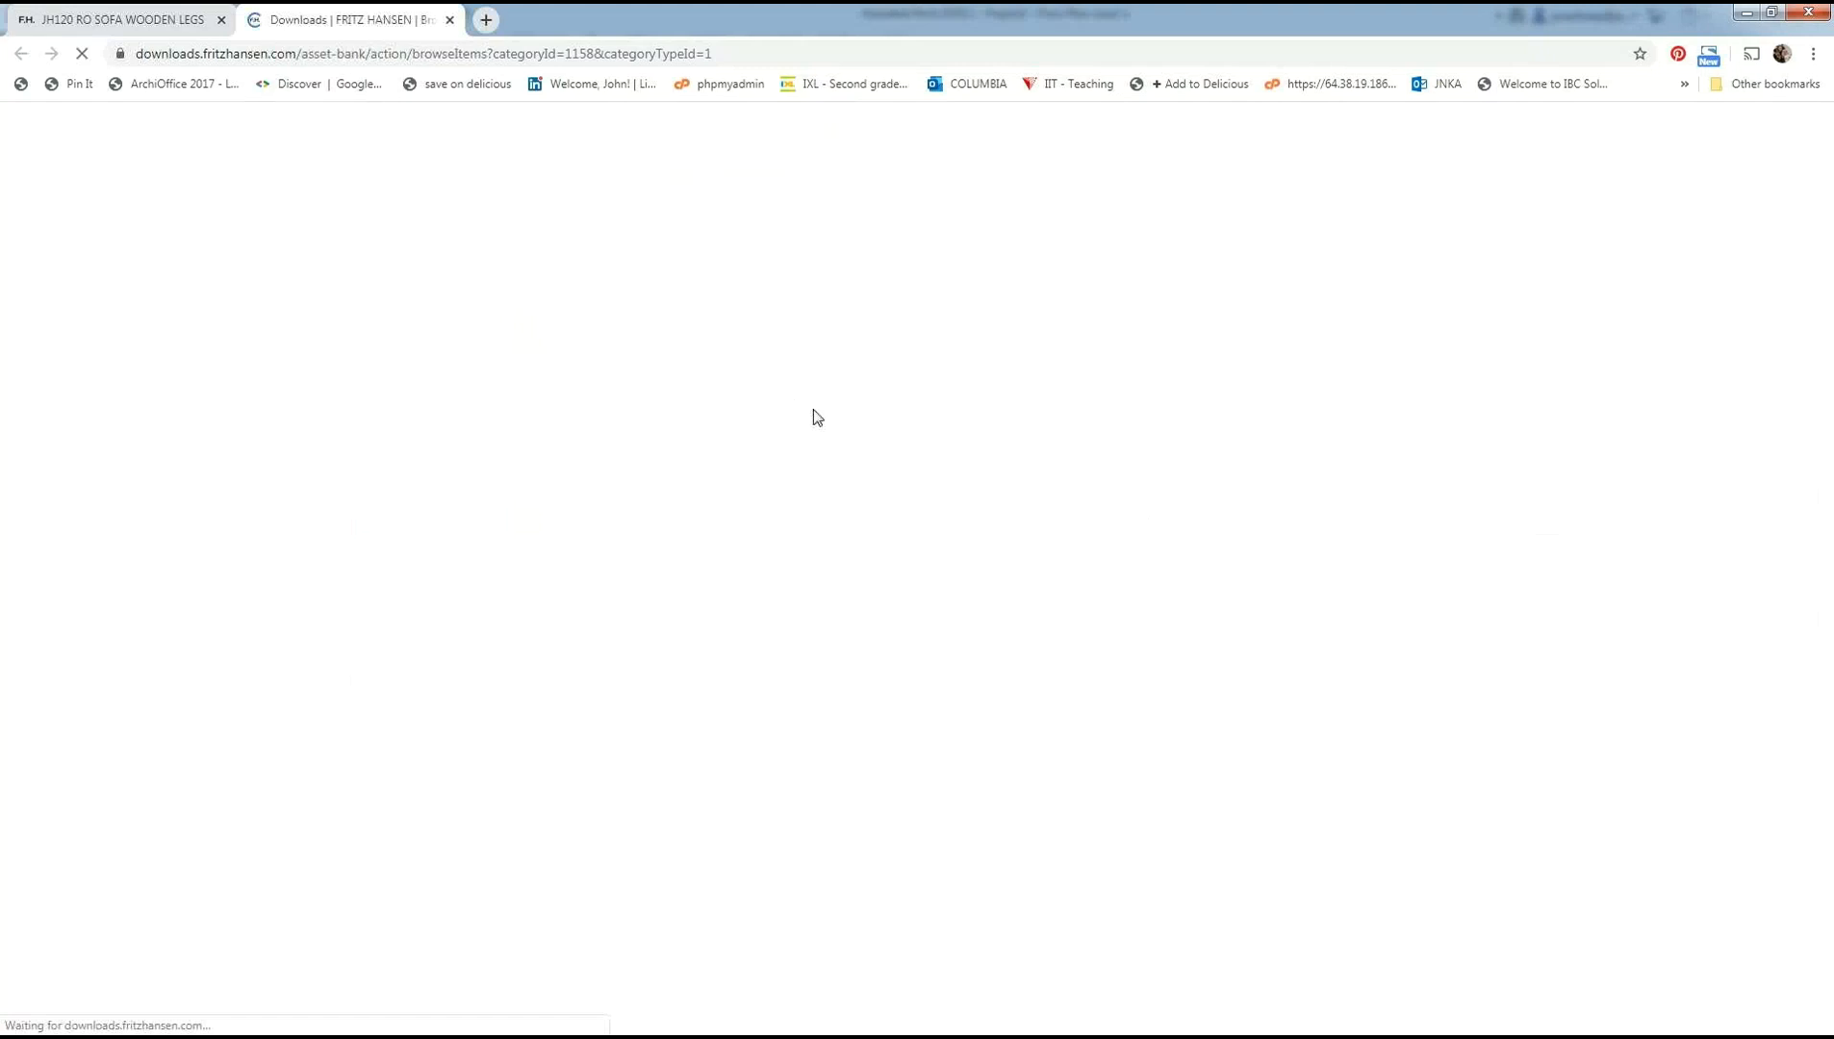
click(889, 460)
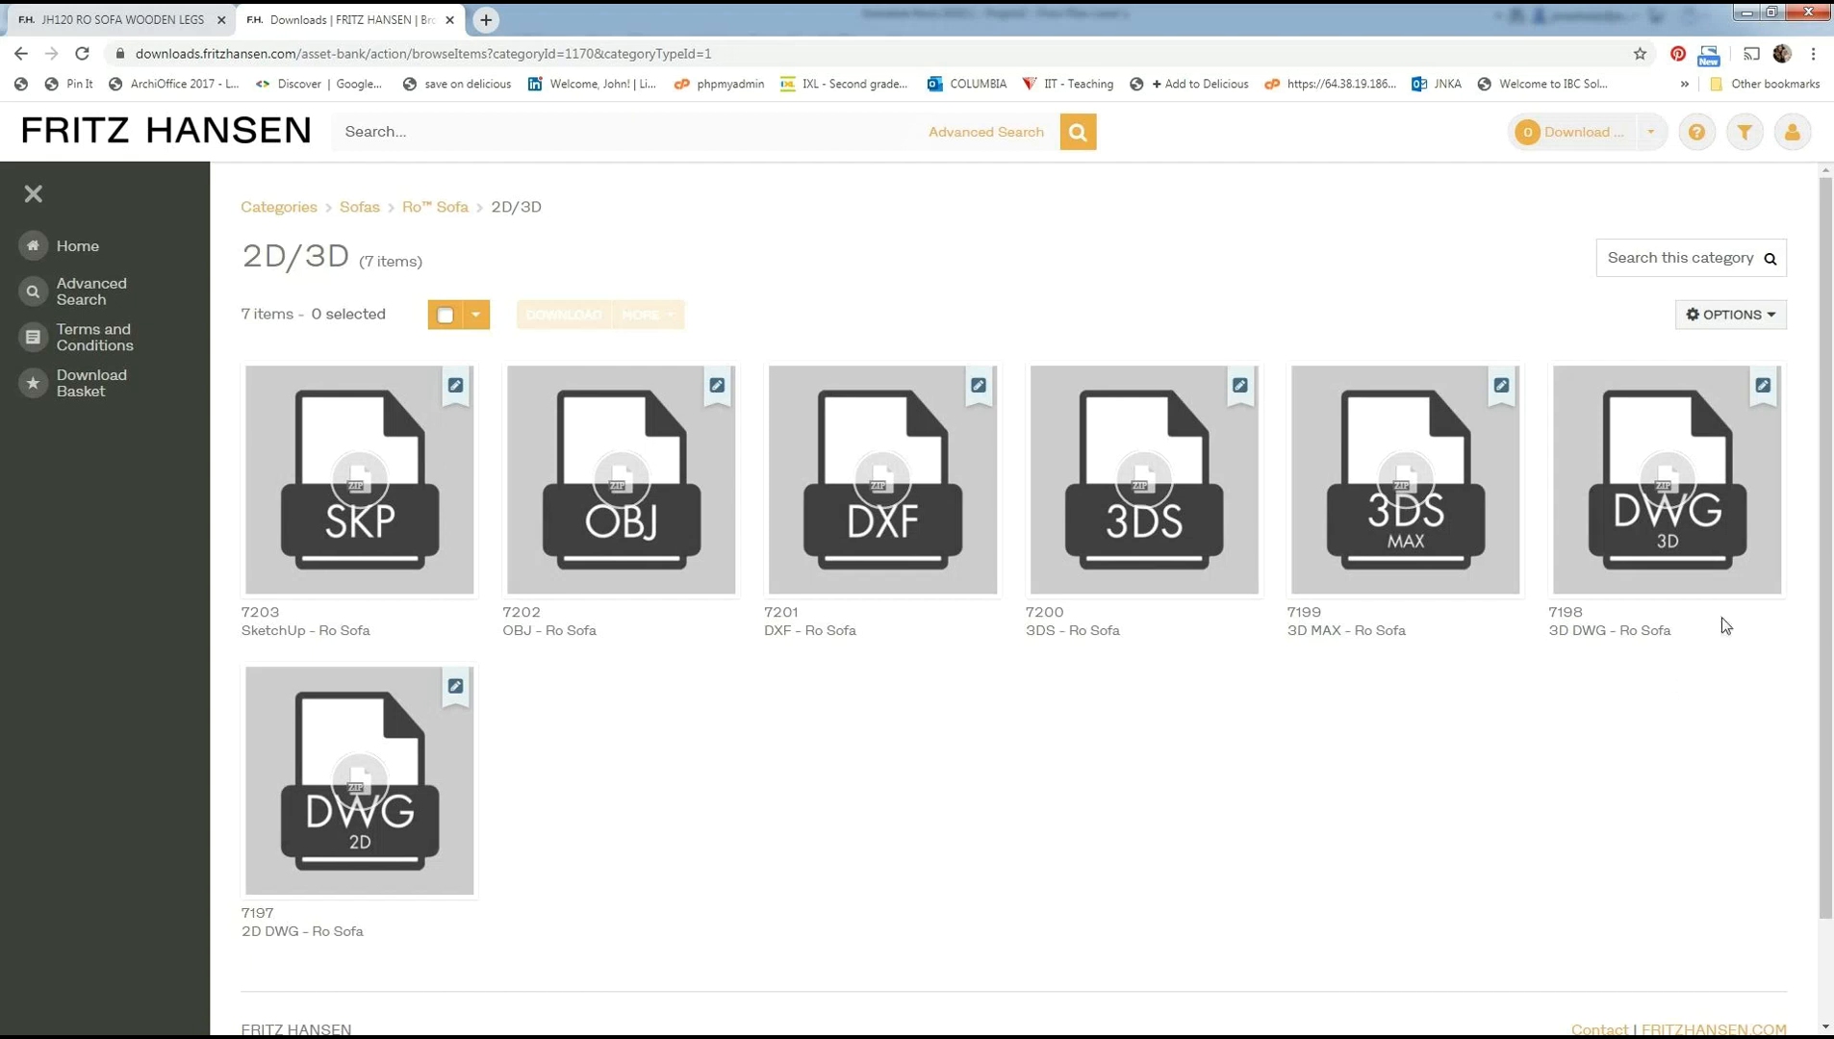
View the download details of the 3D DWG - Ro Sofa file, and close the browser pages to return to Revit
mouse_move(1665, 542)
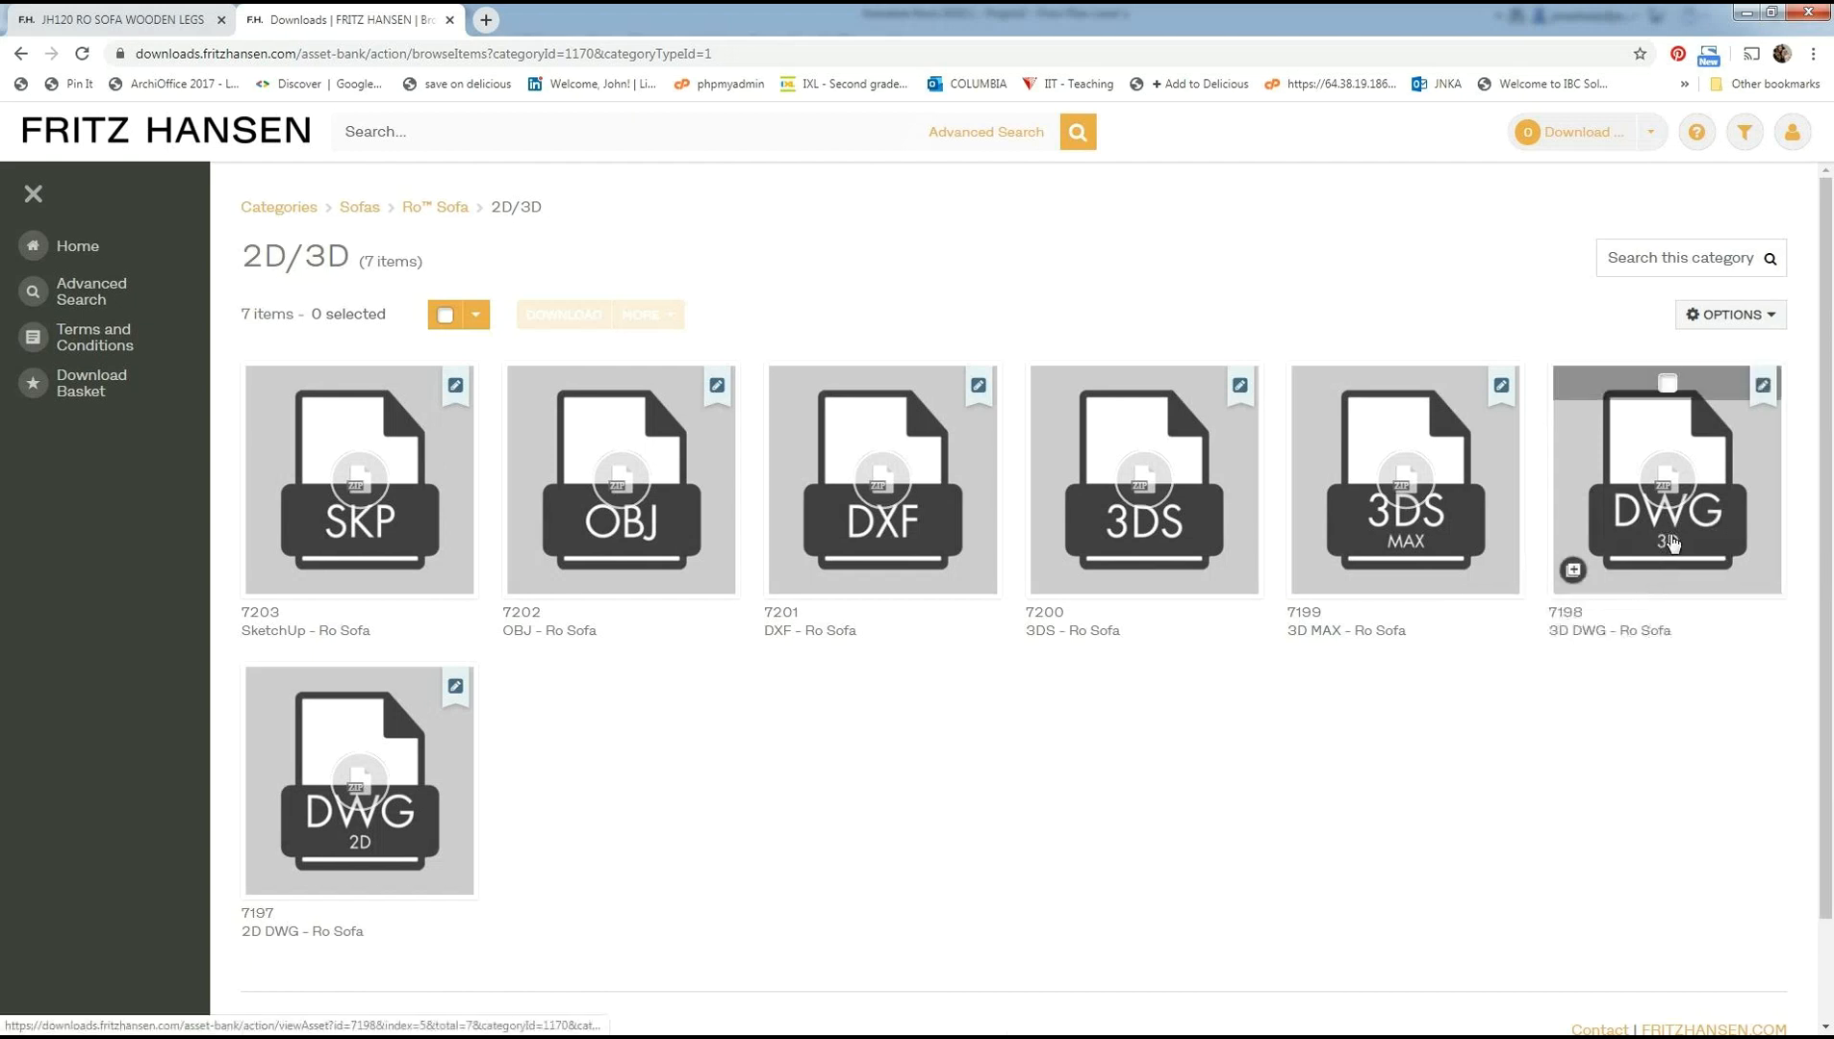
click(1672, 543)
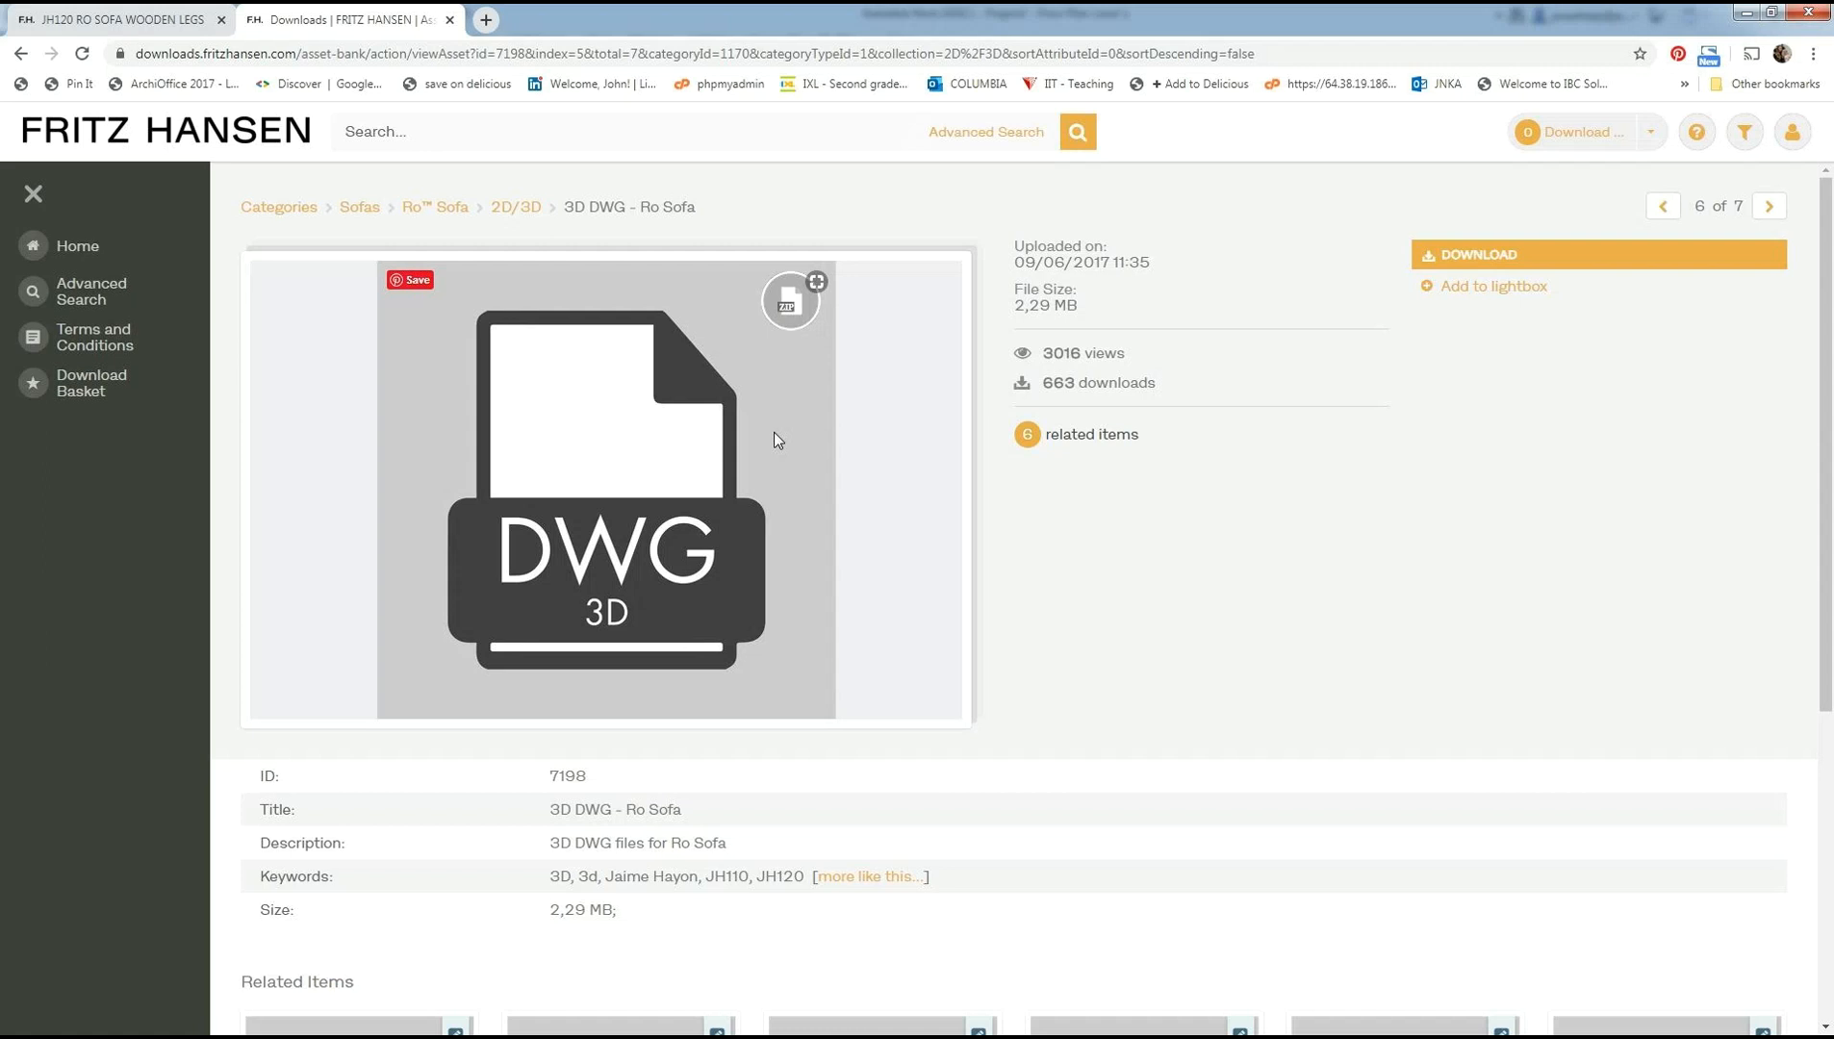
click(452, 21)
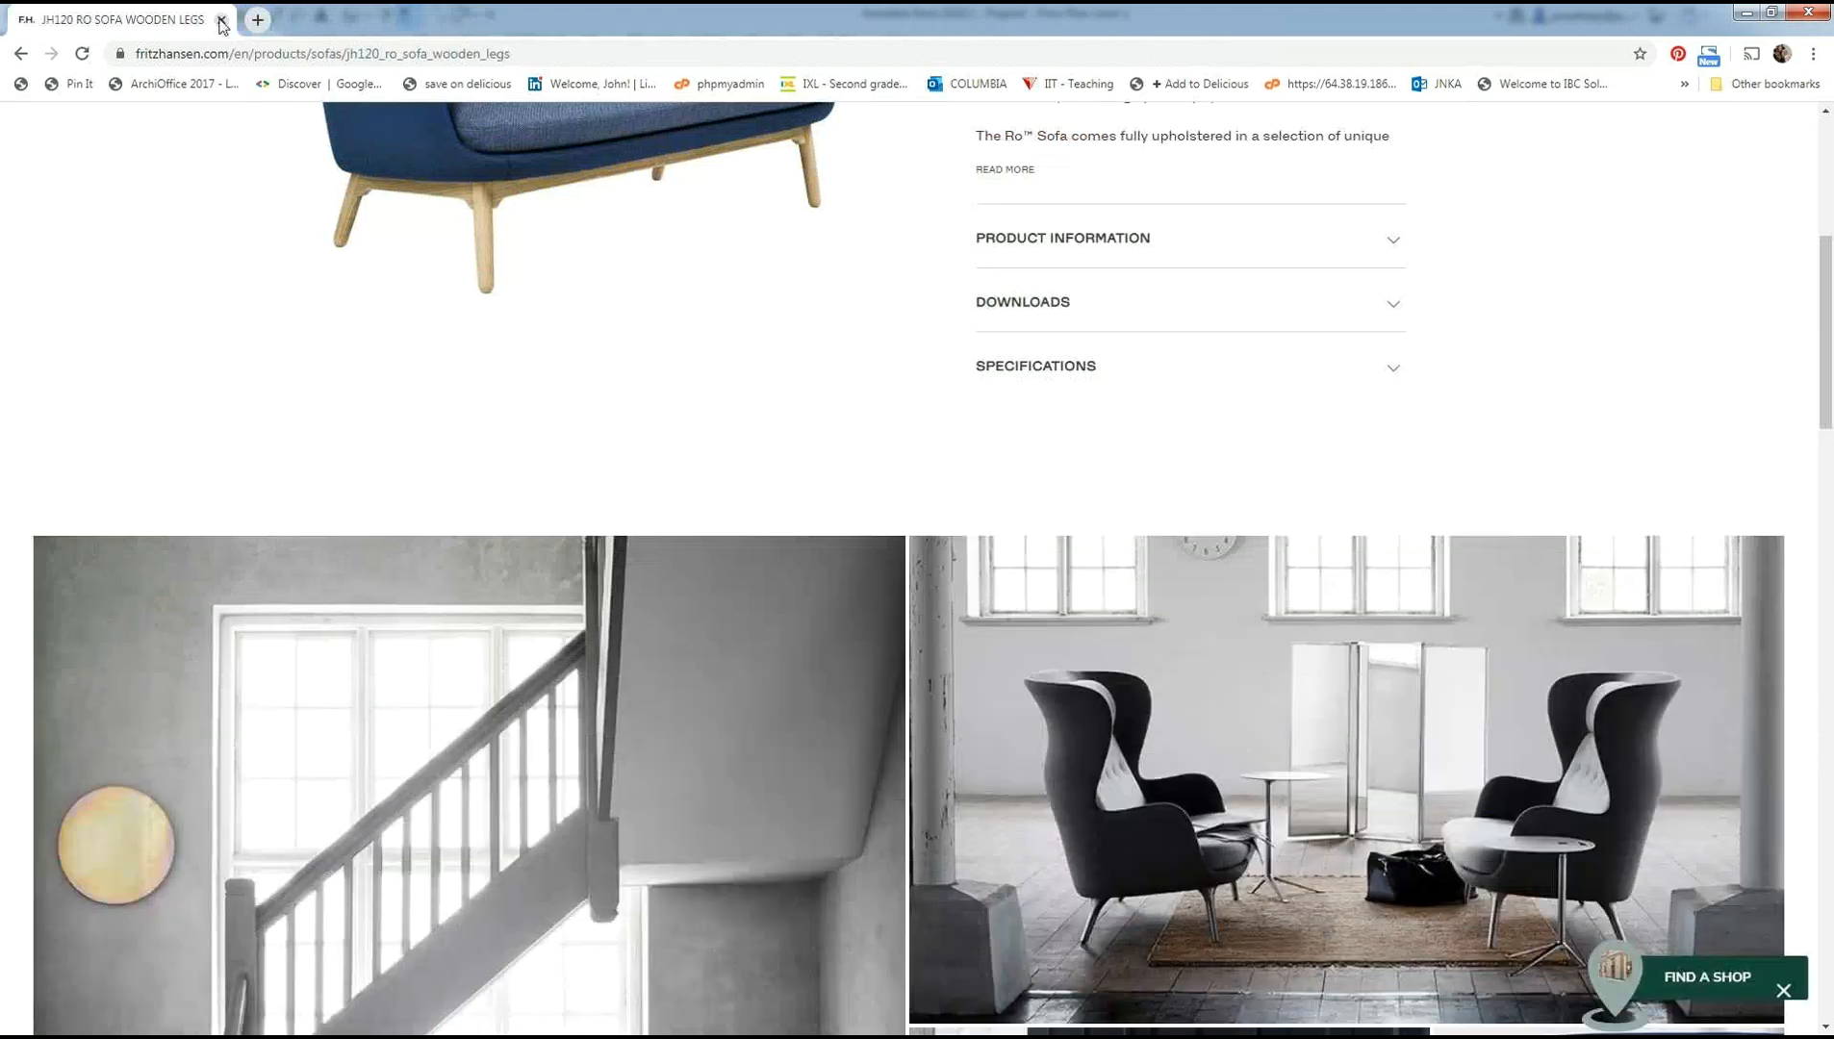
click(219, 21)
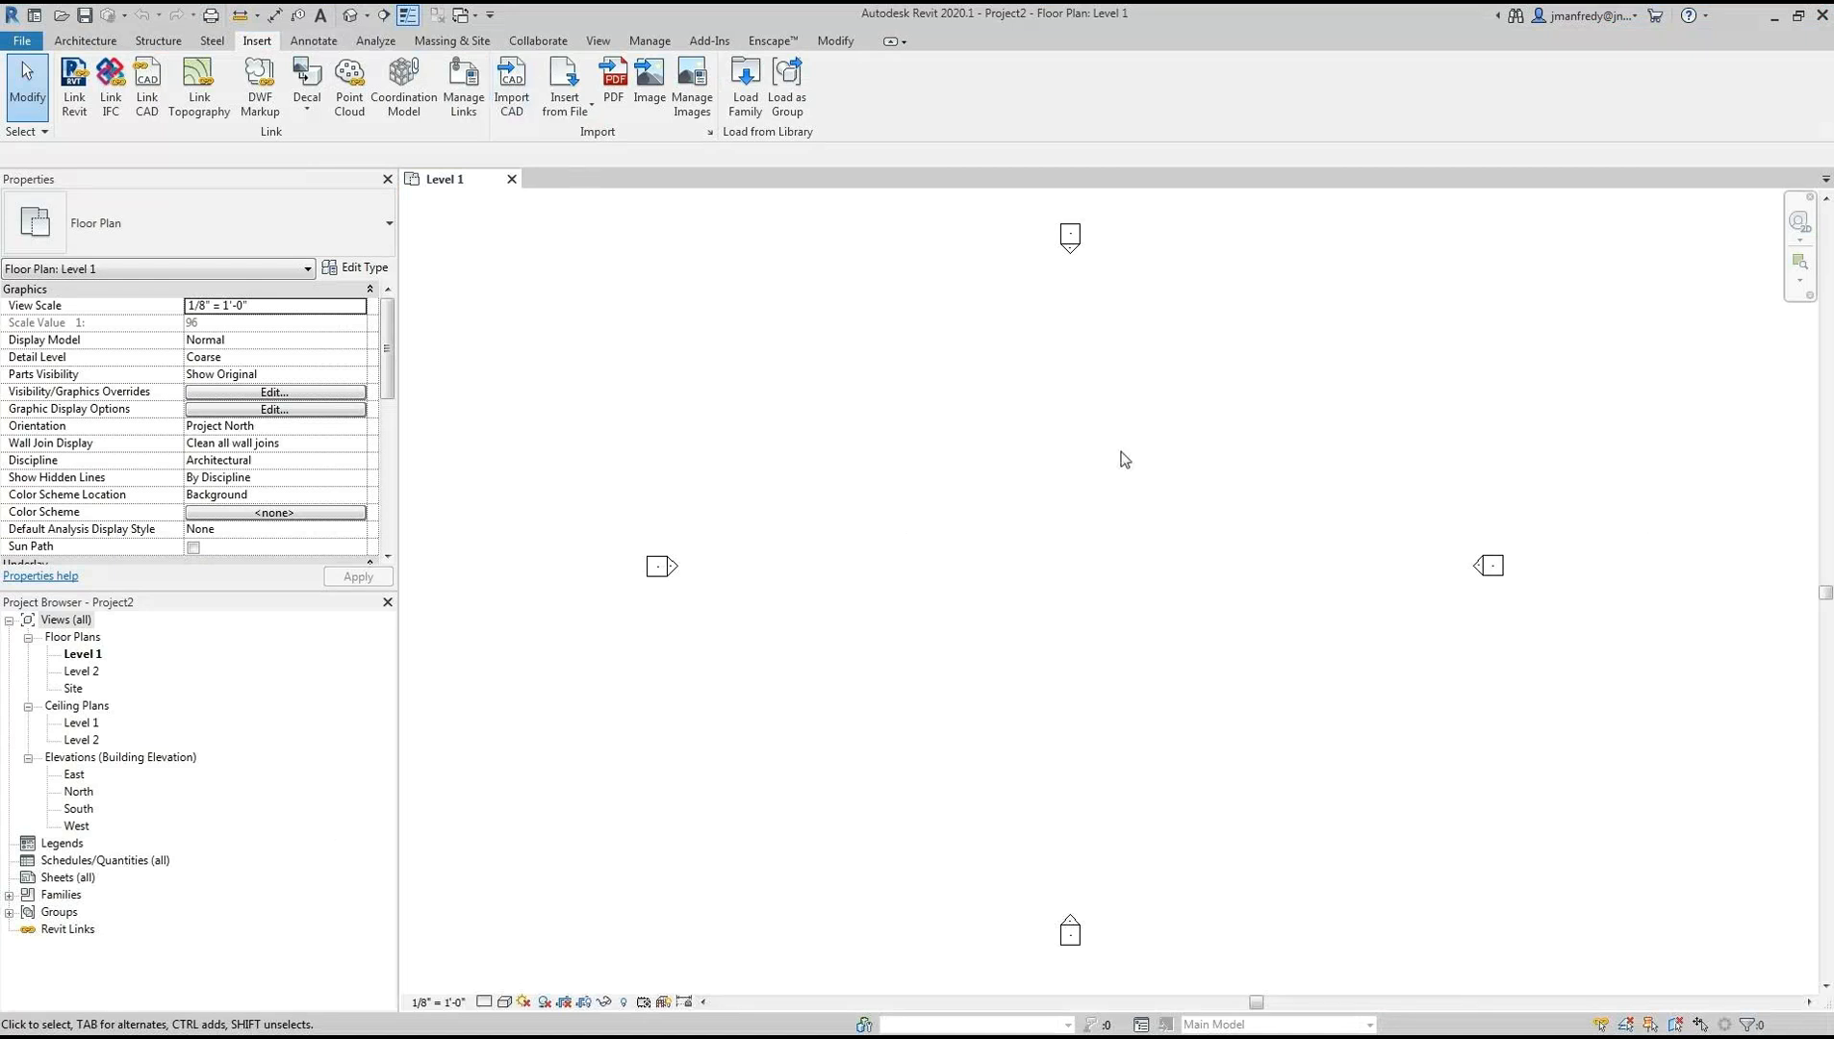
Link the CAD file JH110DSN_low.3d.dwg into the Level 1 floor plan with its colors set to Preserve
click(83, 656)
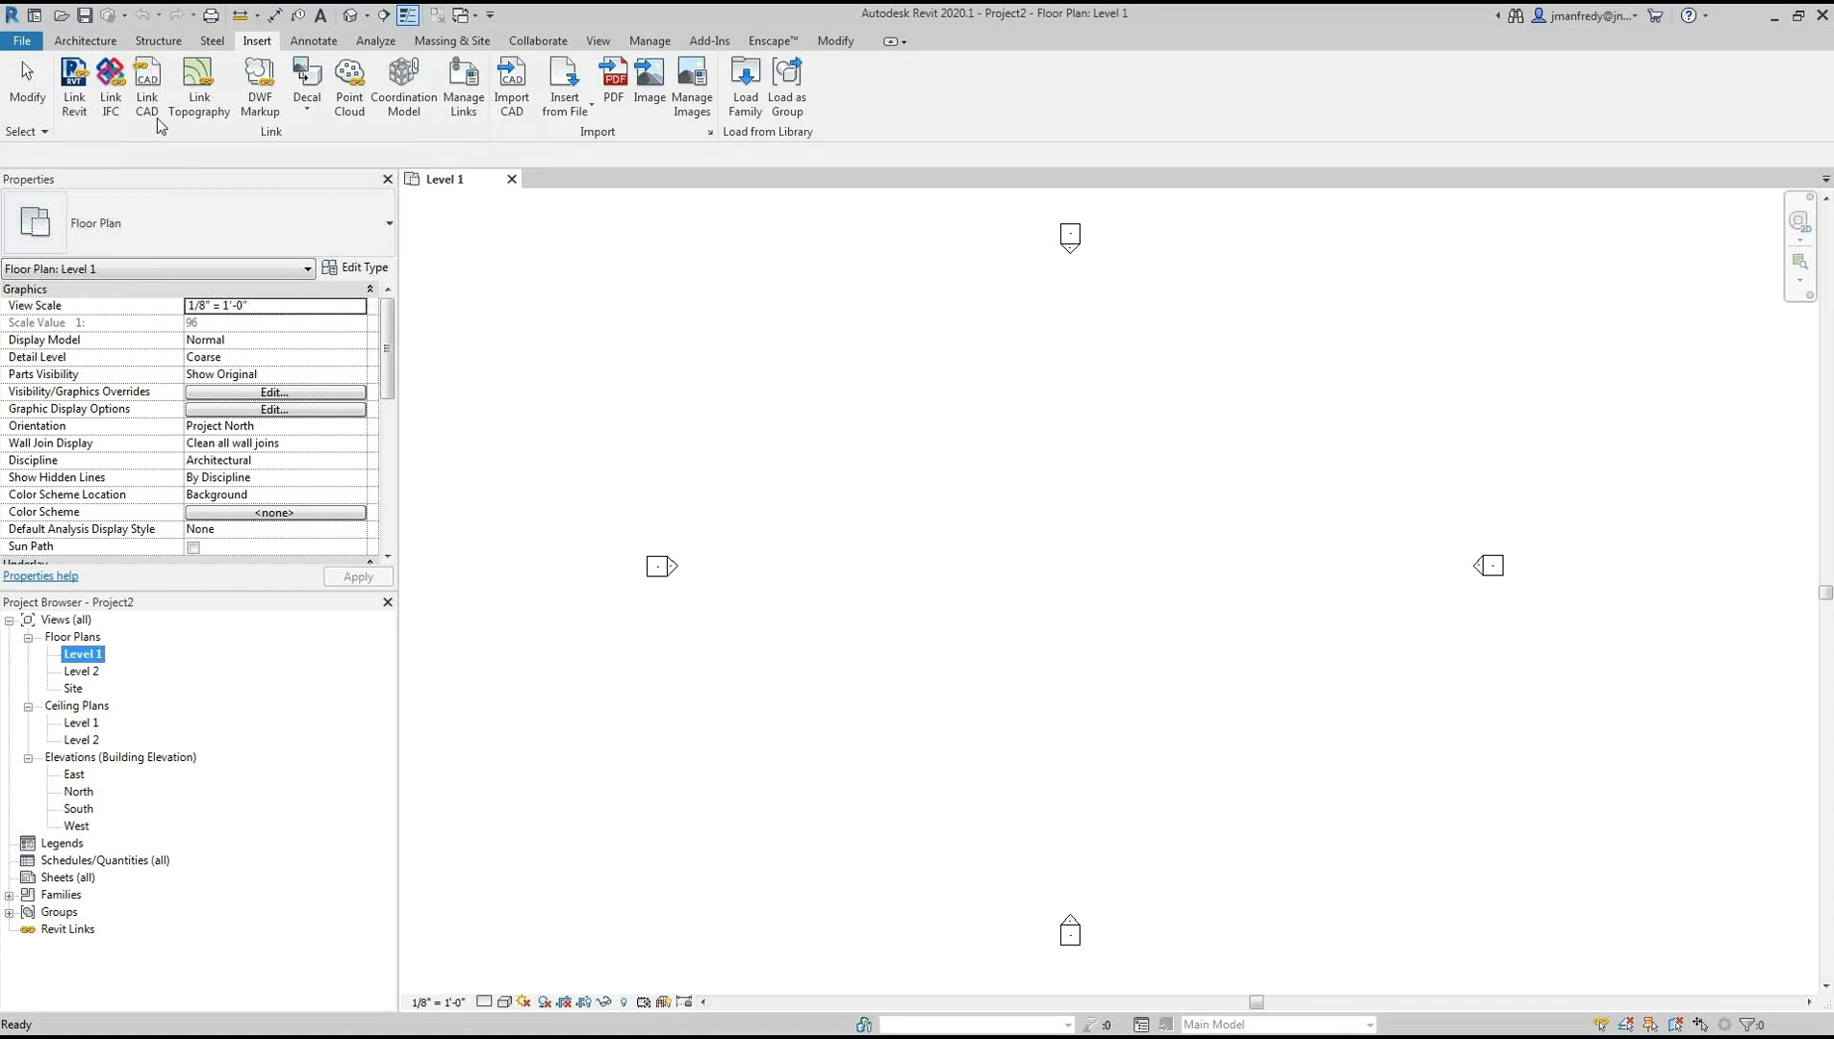
click(146, 84)
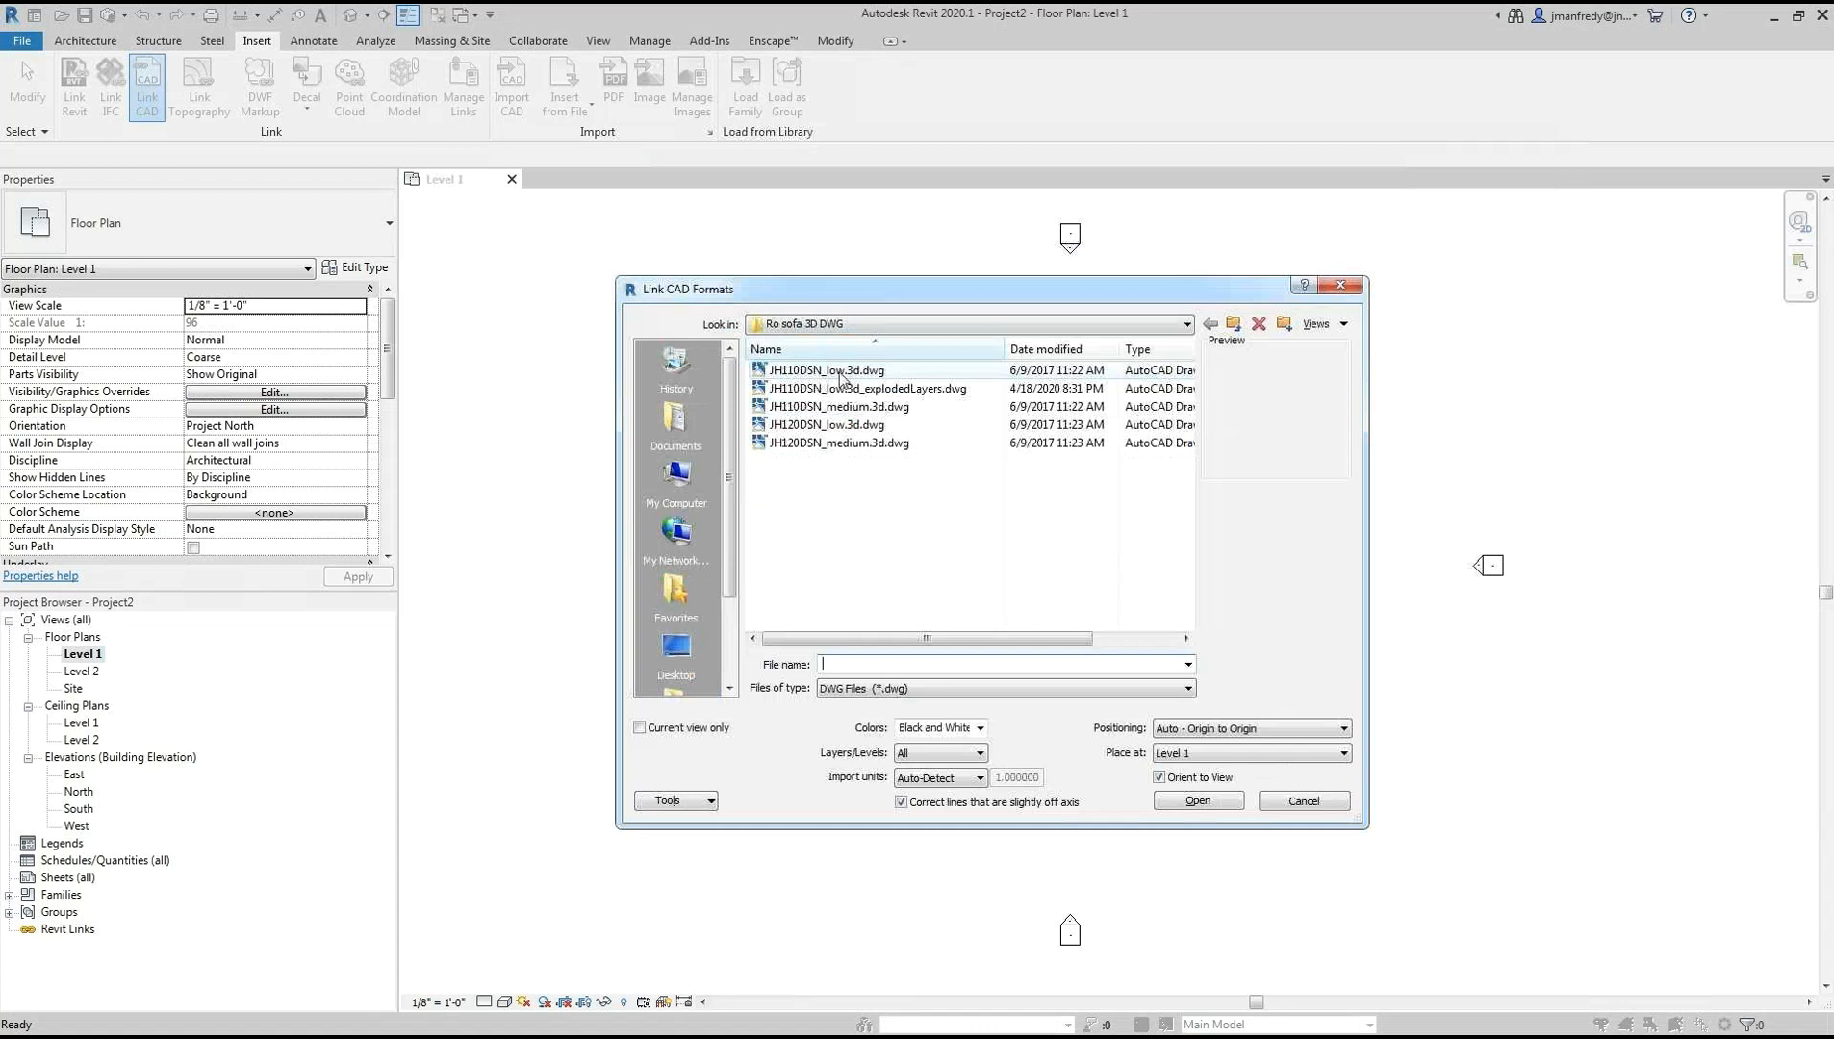
double_click(898, 370)
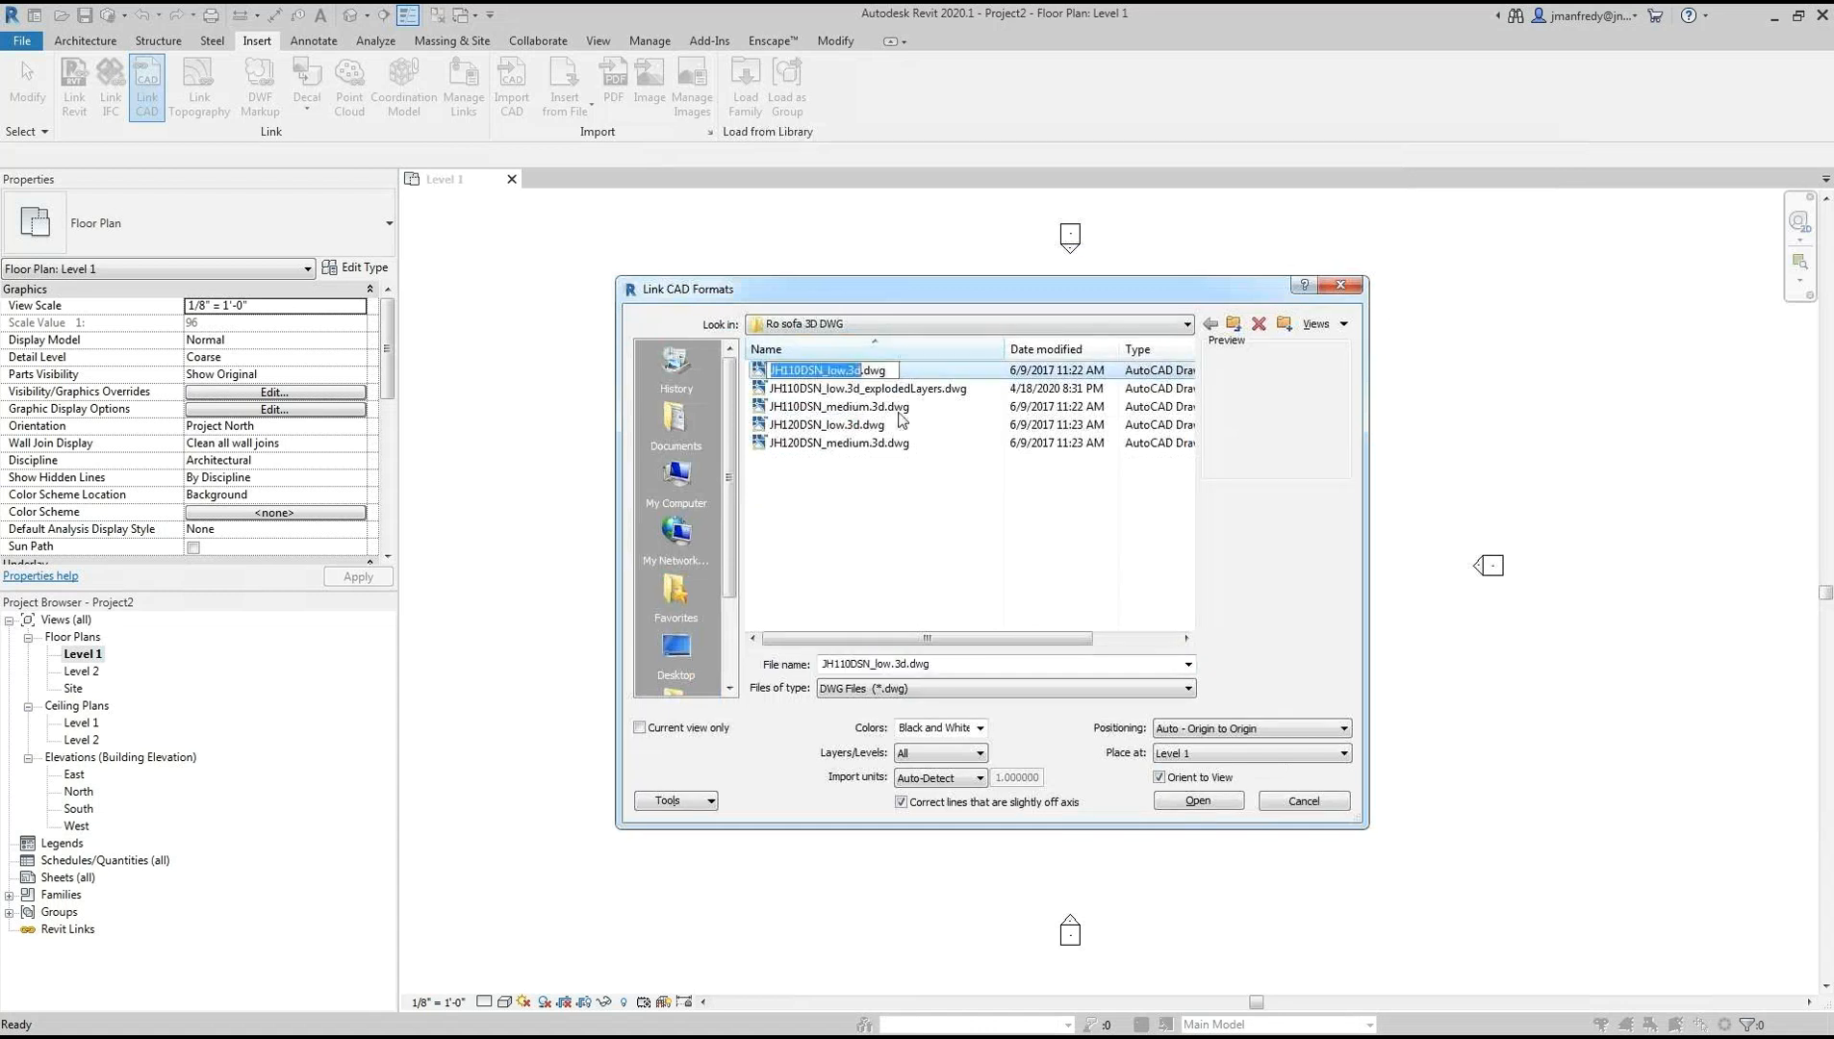
click(979, 728)
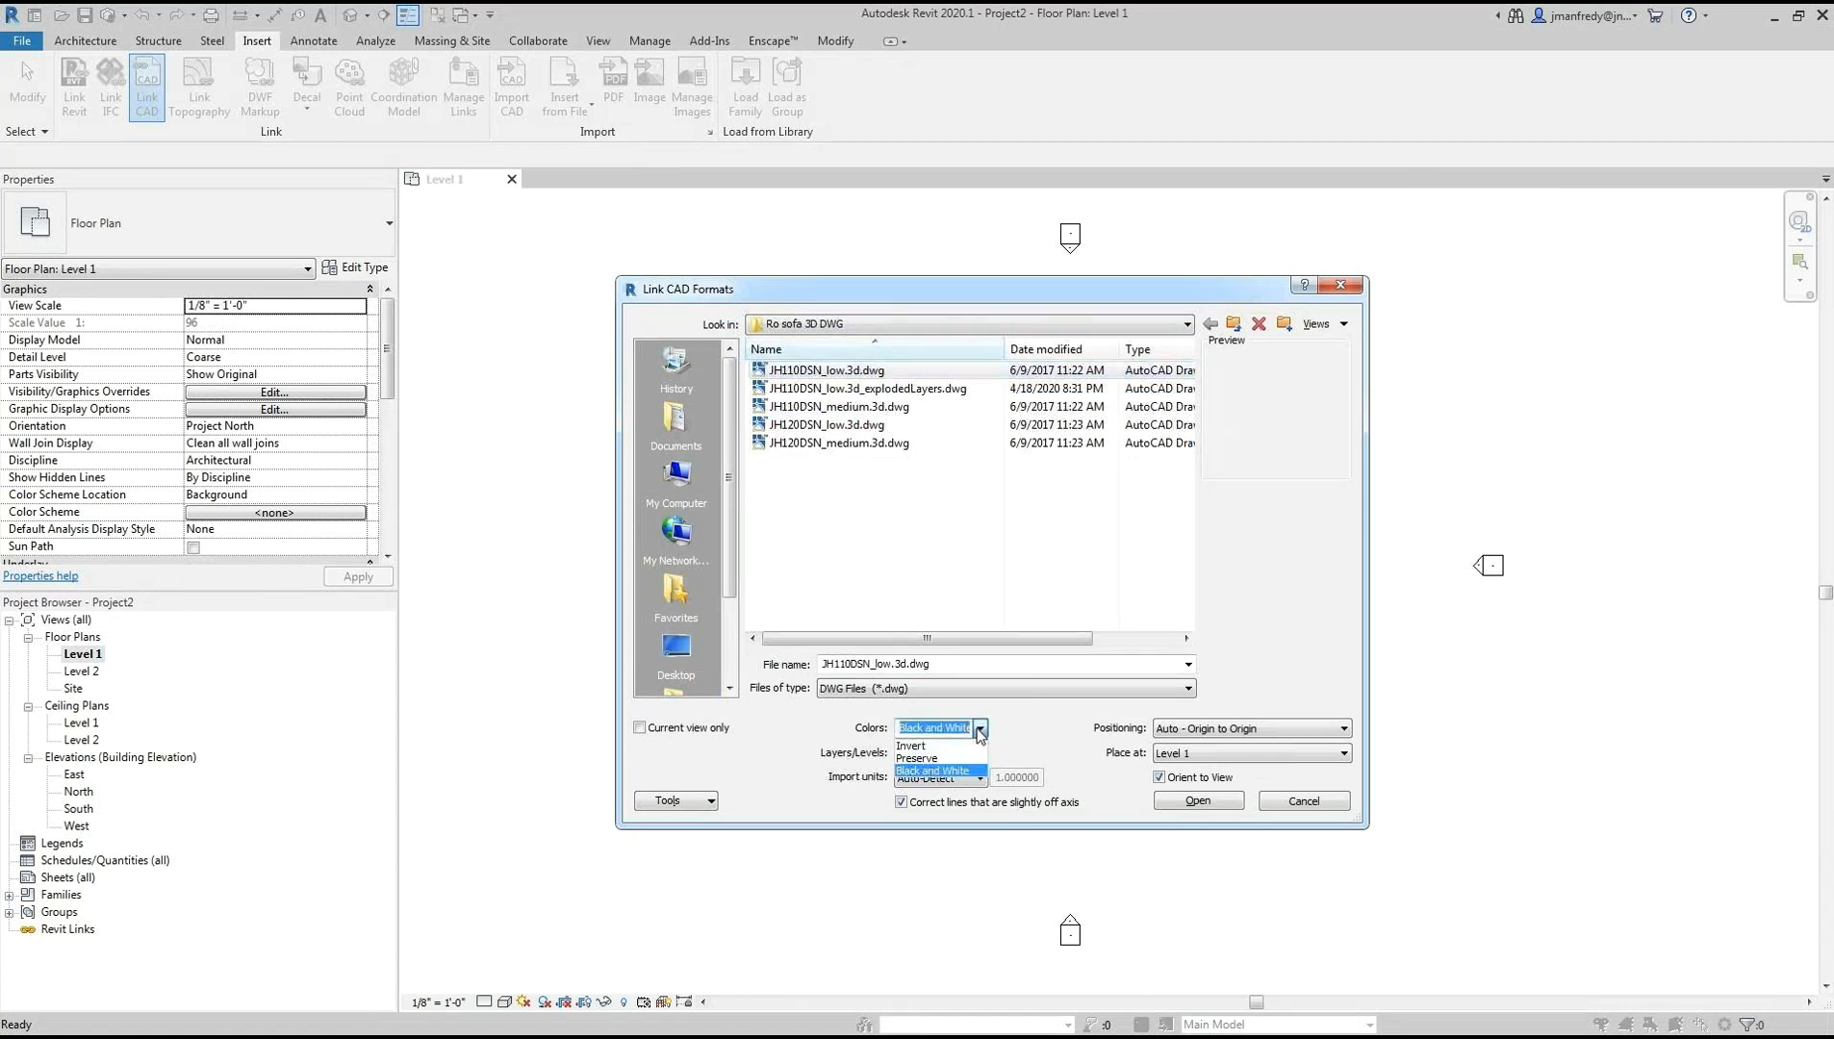
click(929, 759)
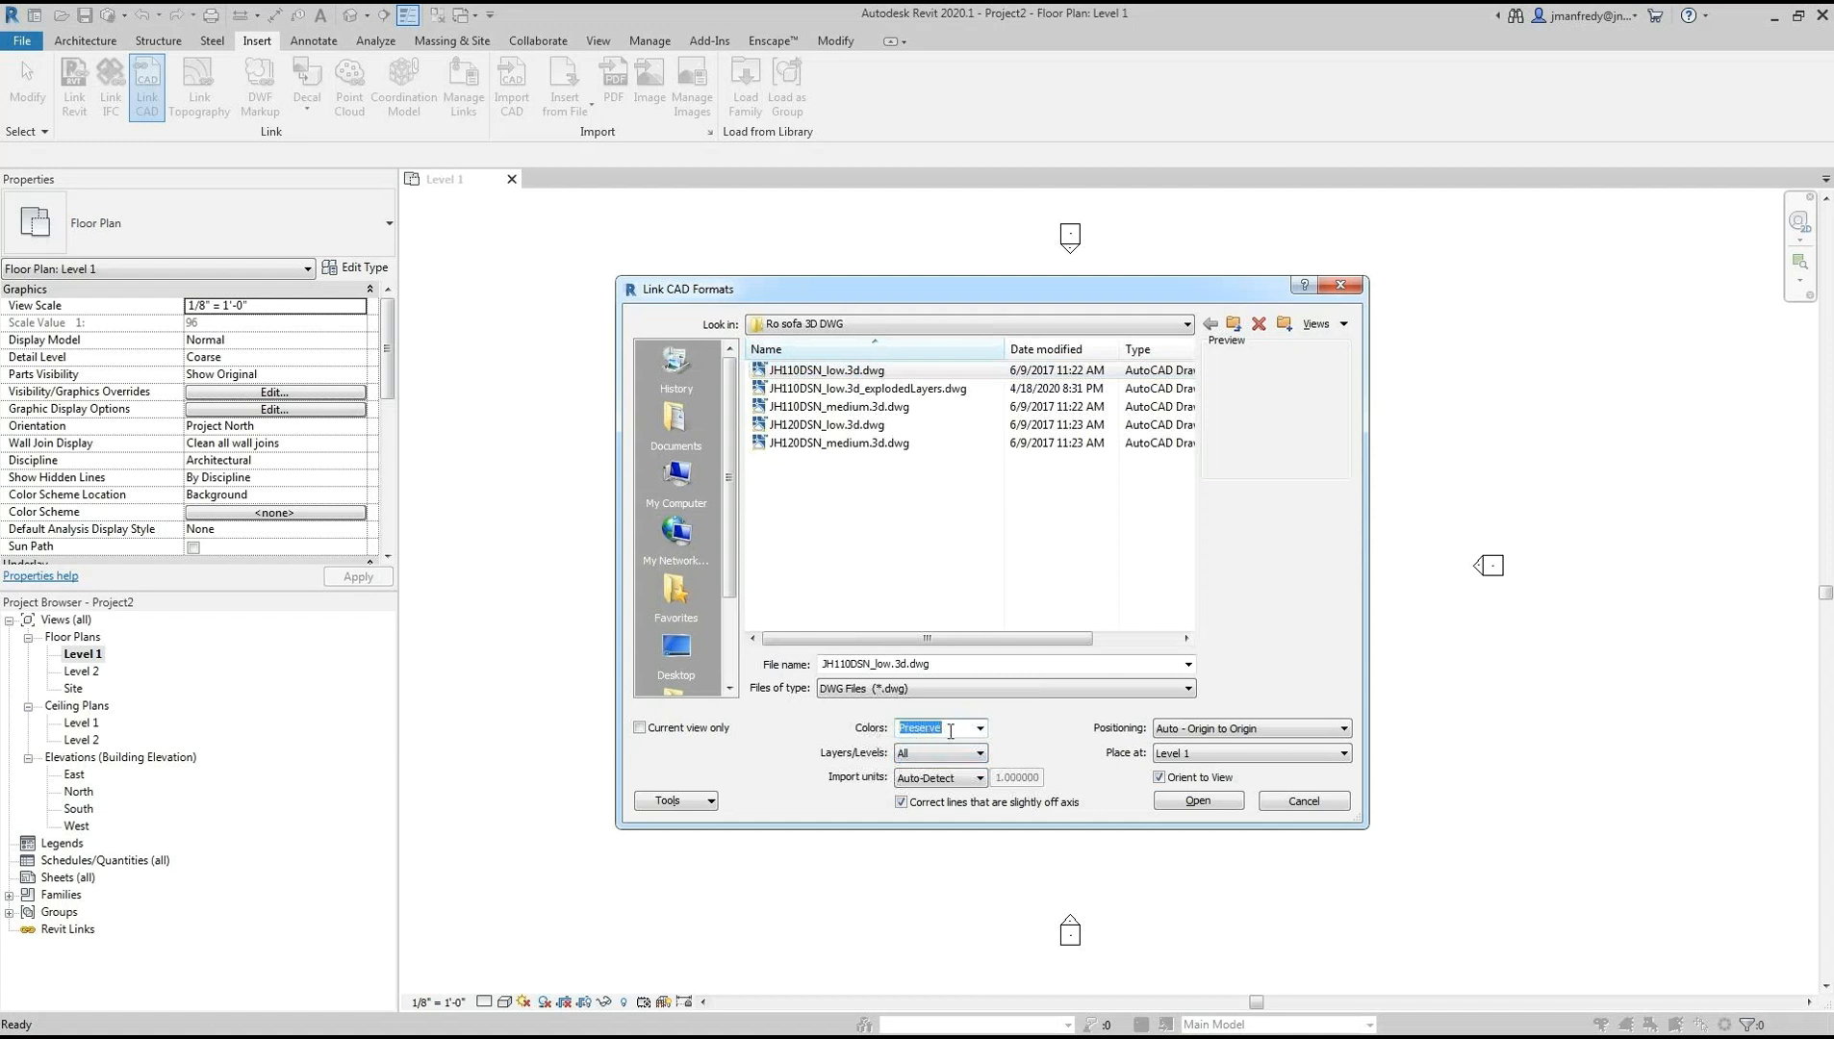
click(957, 731)
drag(957, 729, 825, 722)
click(955, 728)
click(1199, 801)
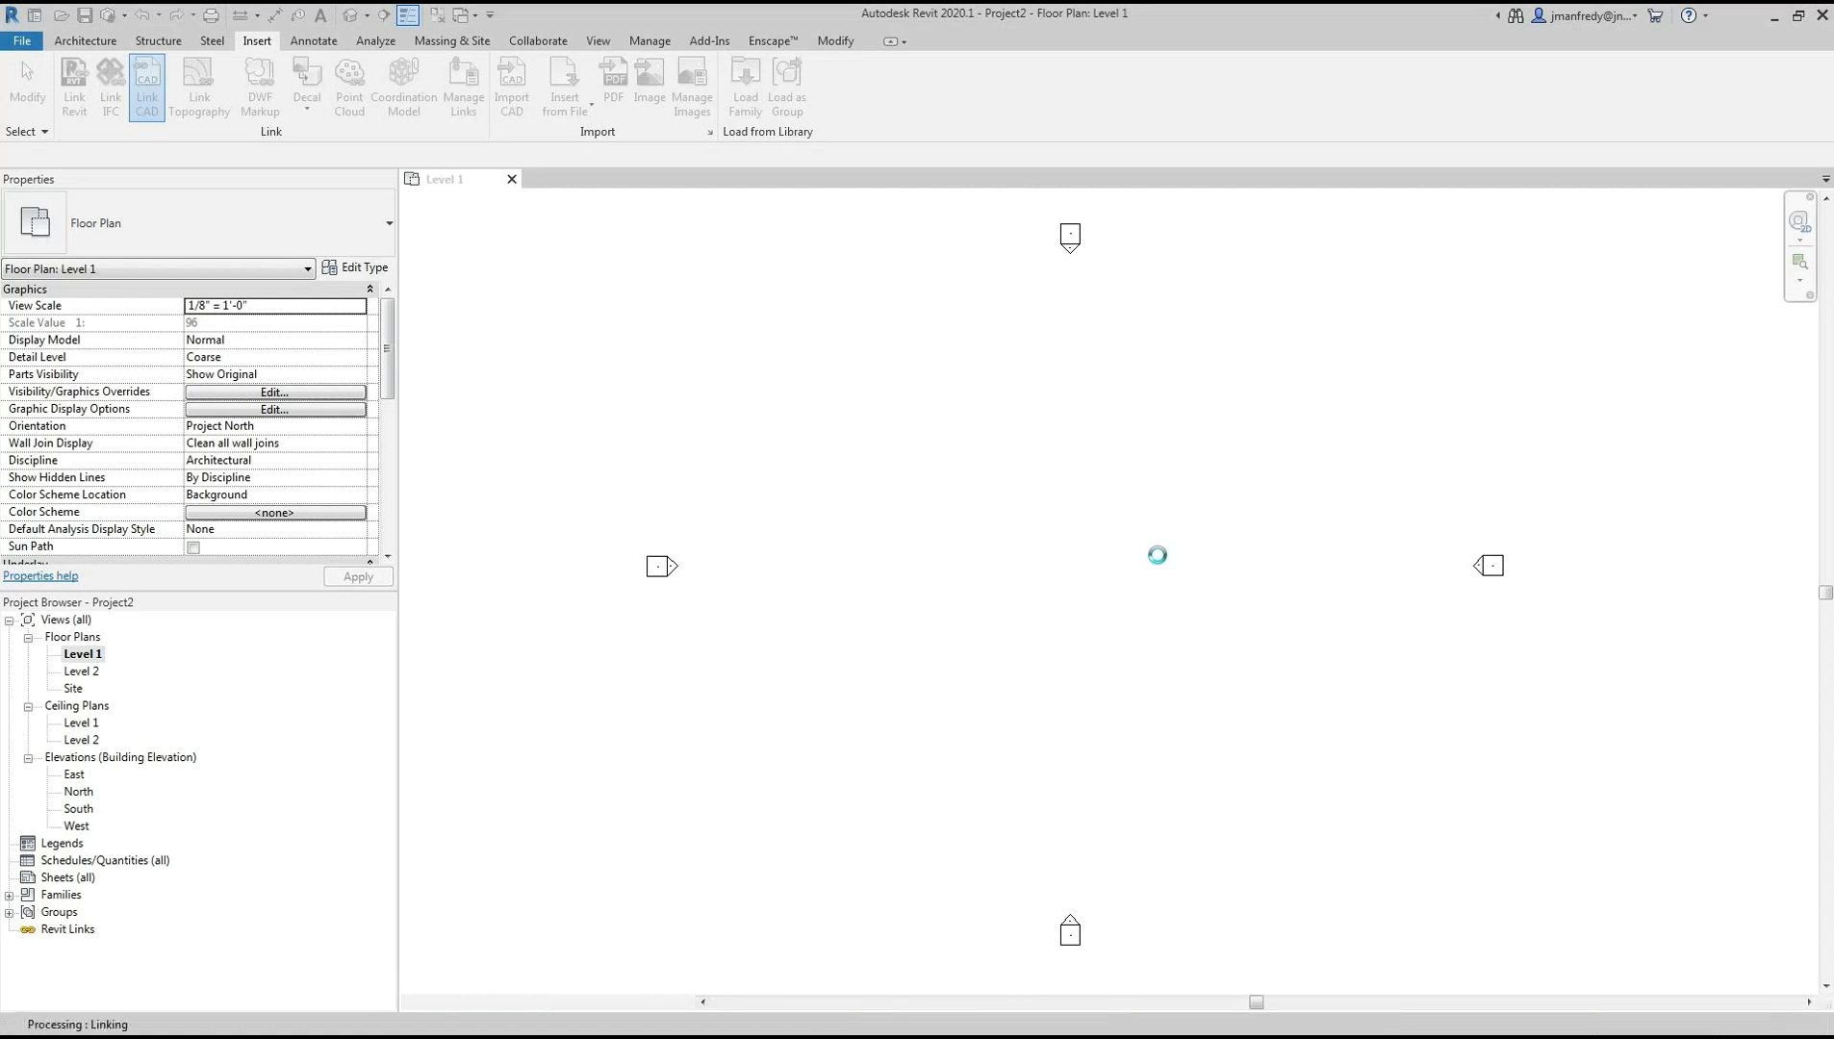
middle_drag(1154, 507, 1103, 467)
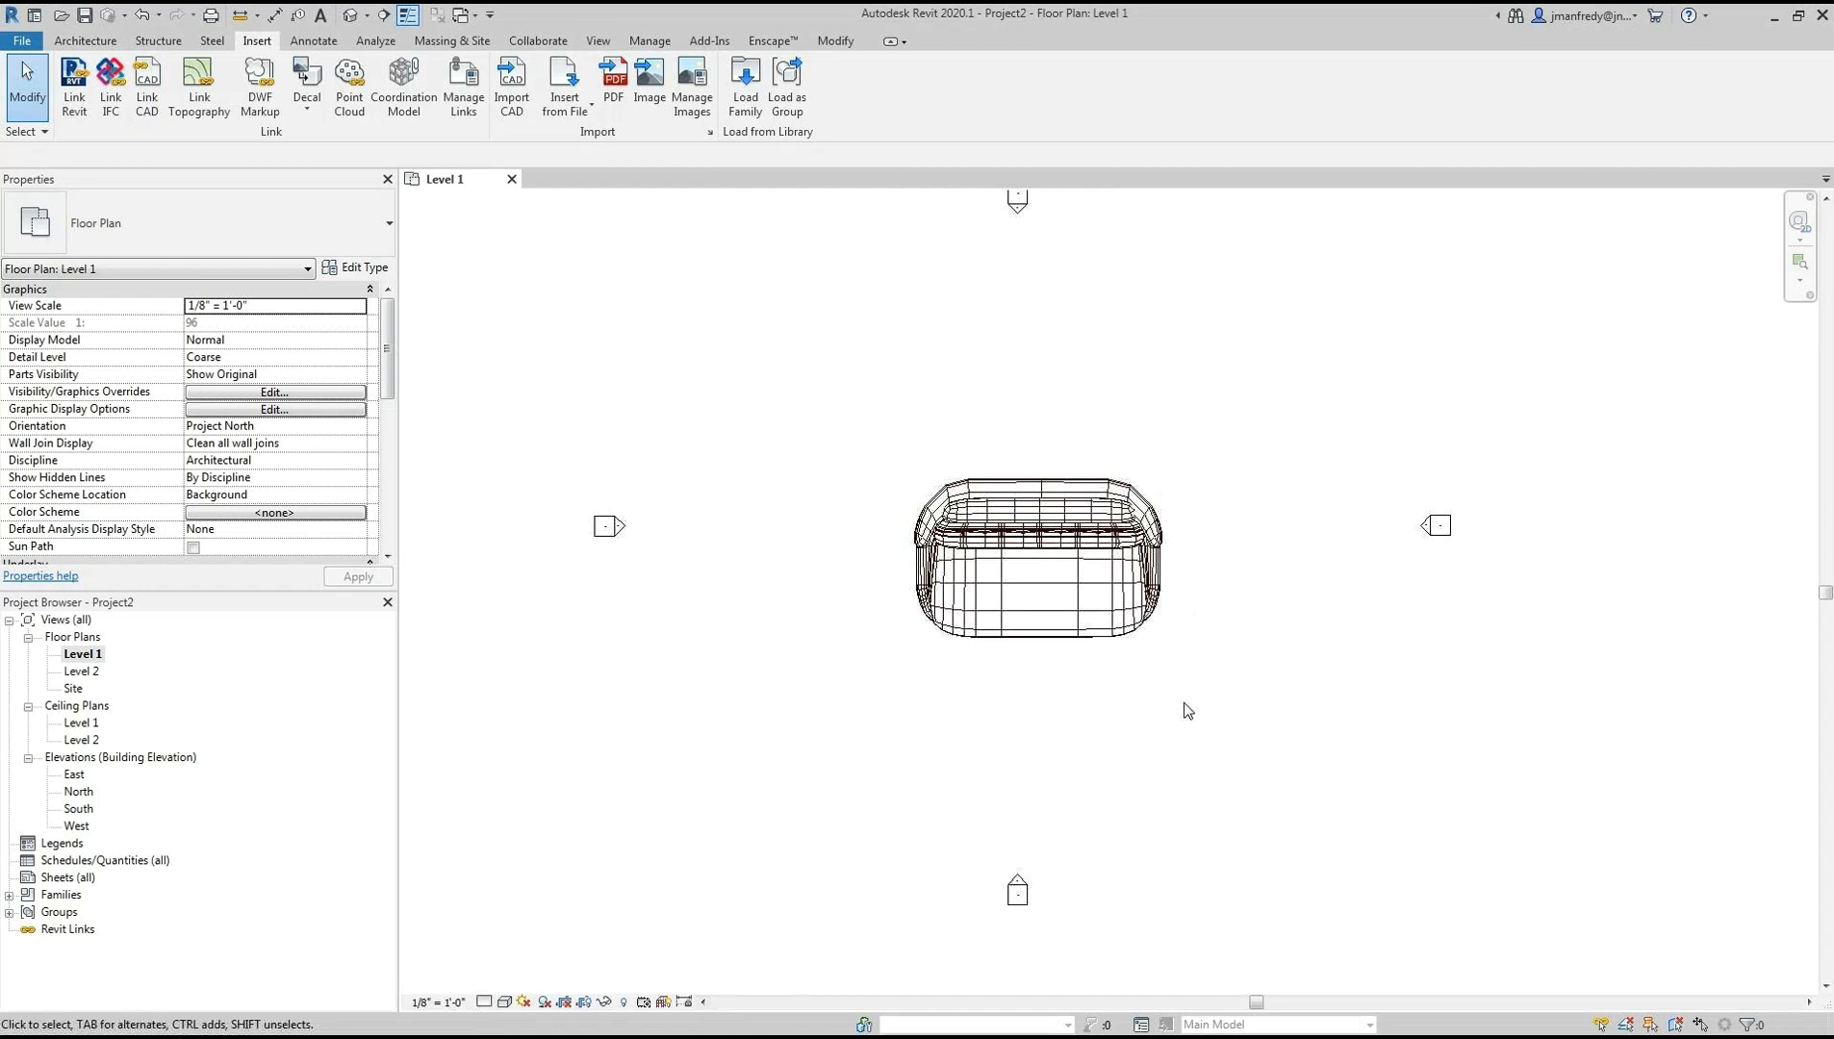
scroll(1200, 712, up, 3)
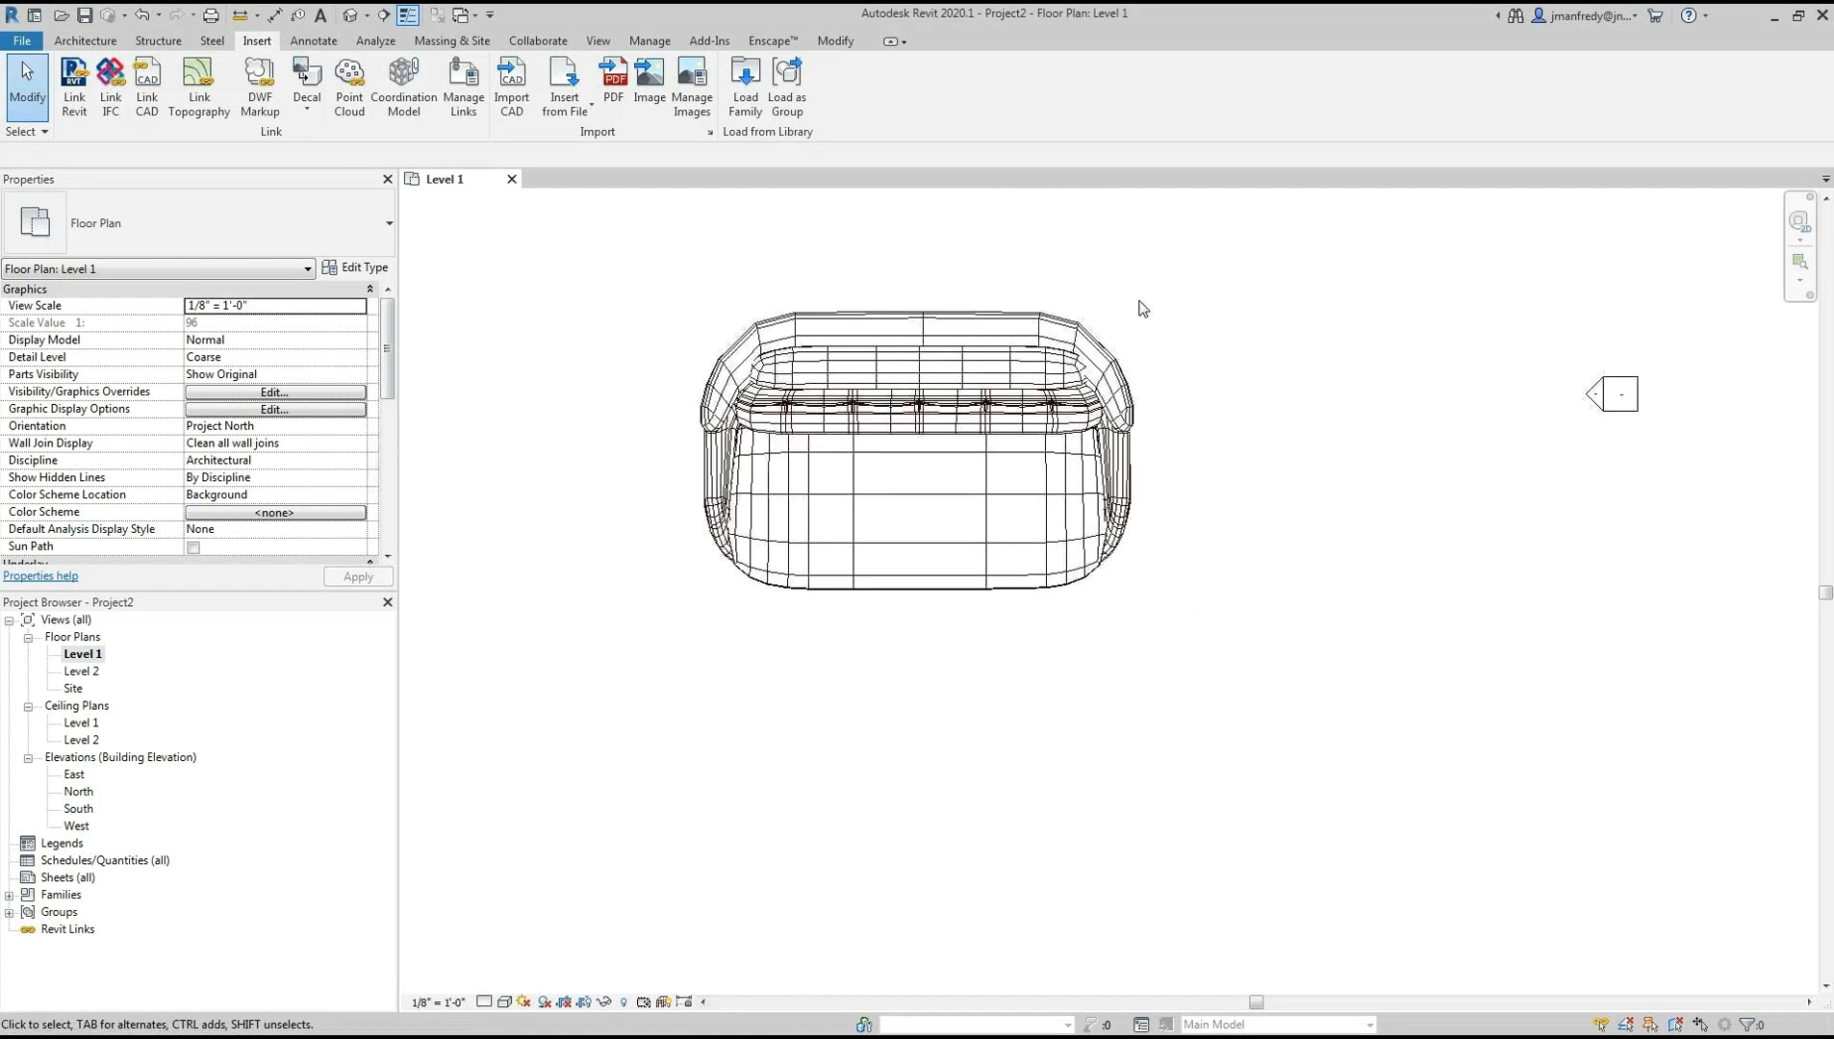
key(d)
key(i)
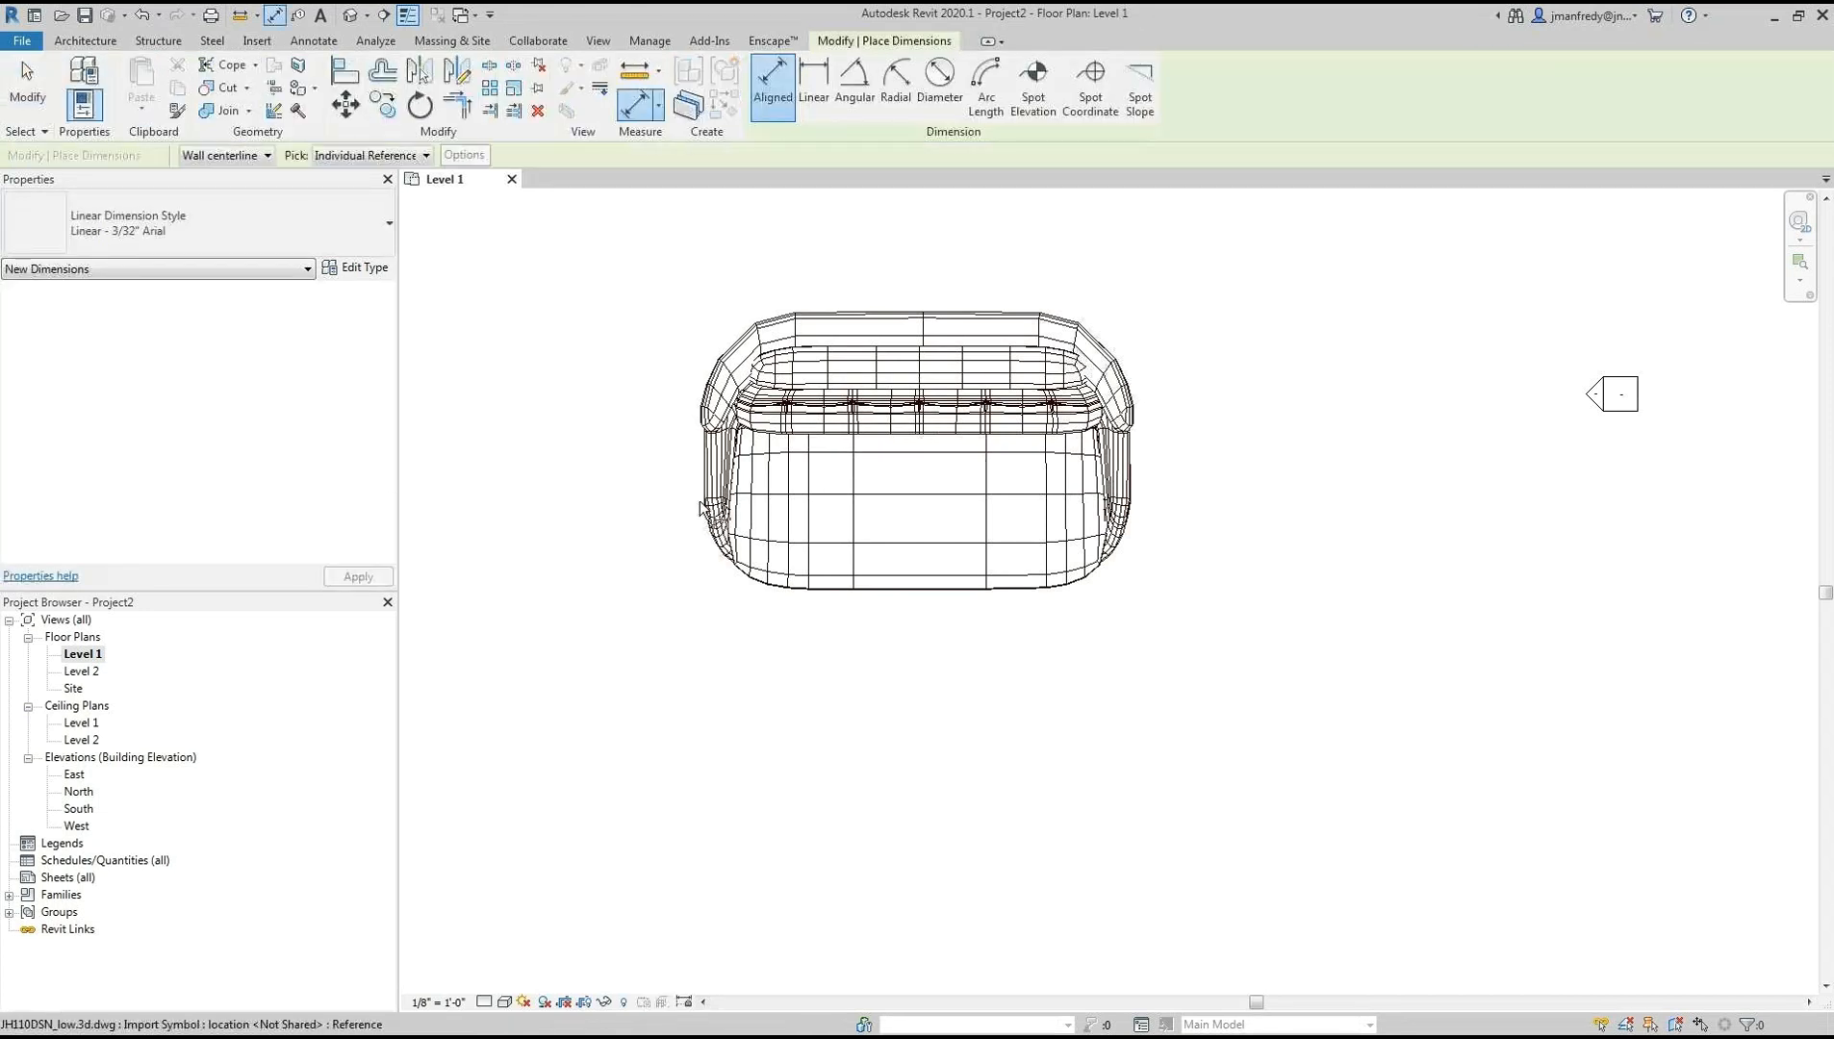
click(723, 495)
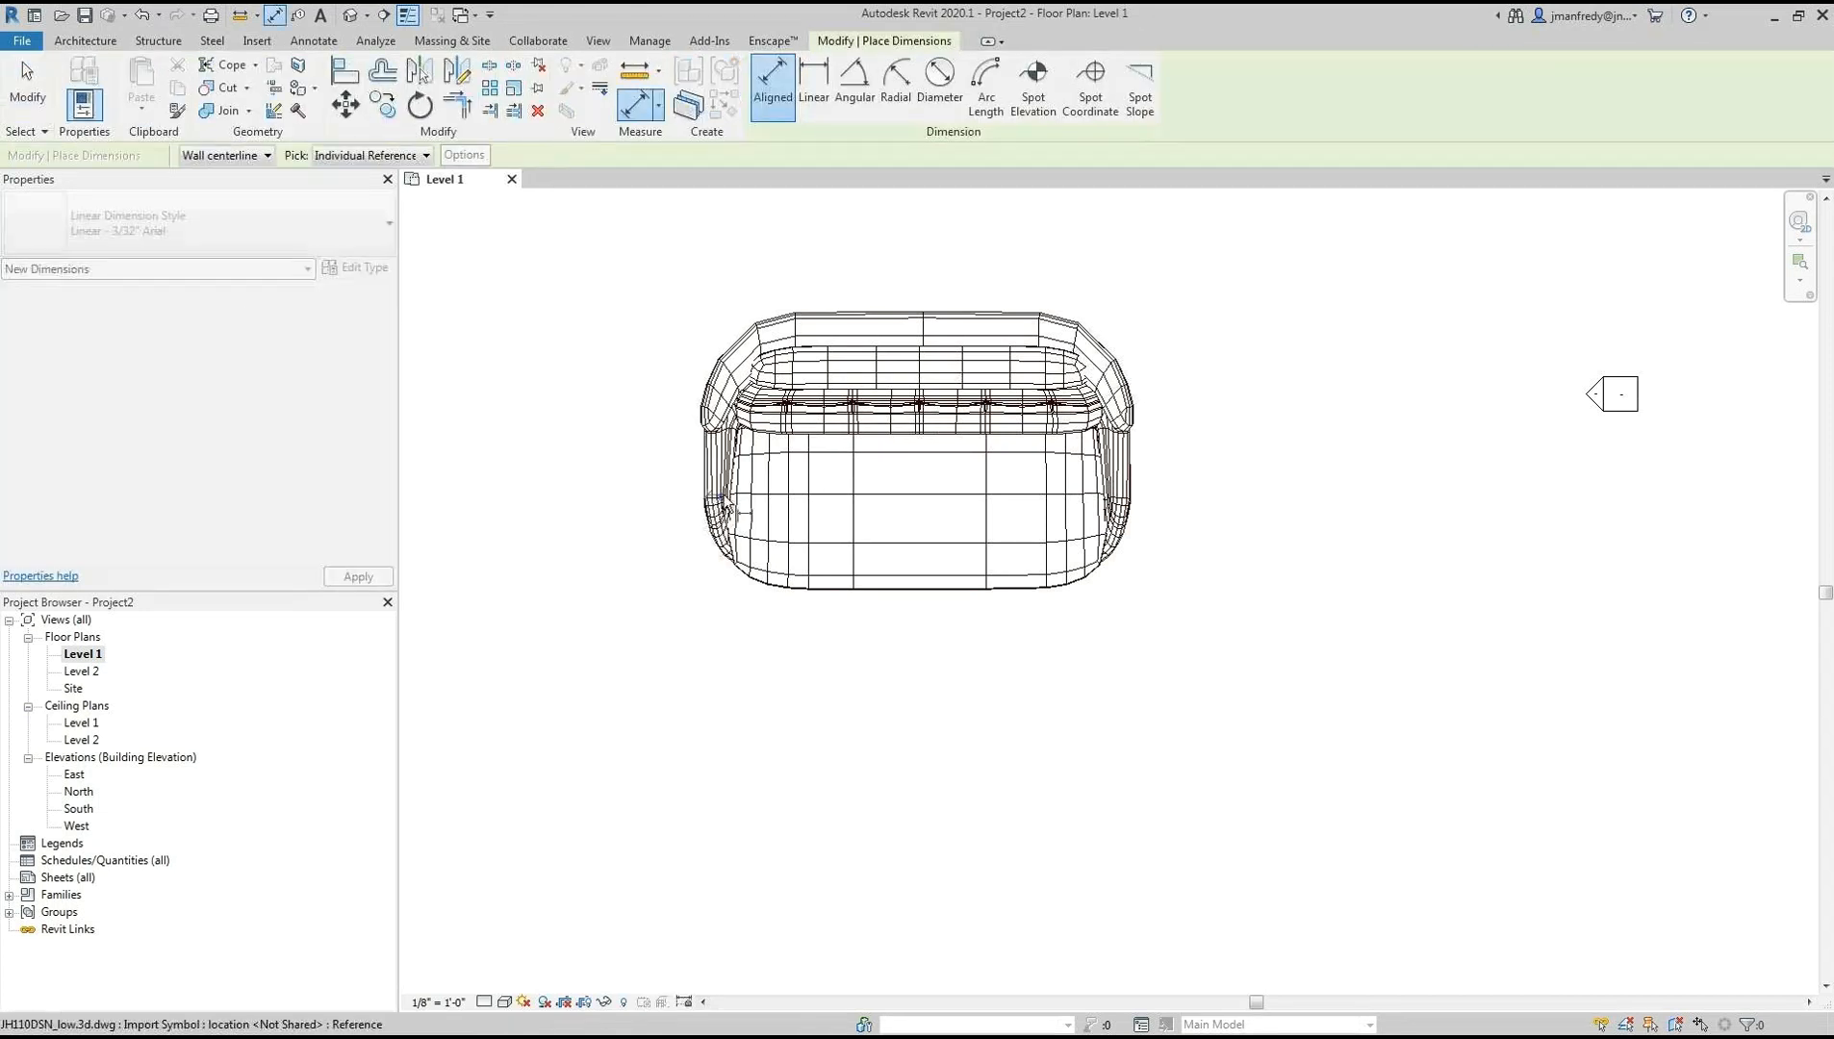
key(Escape)
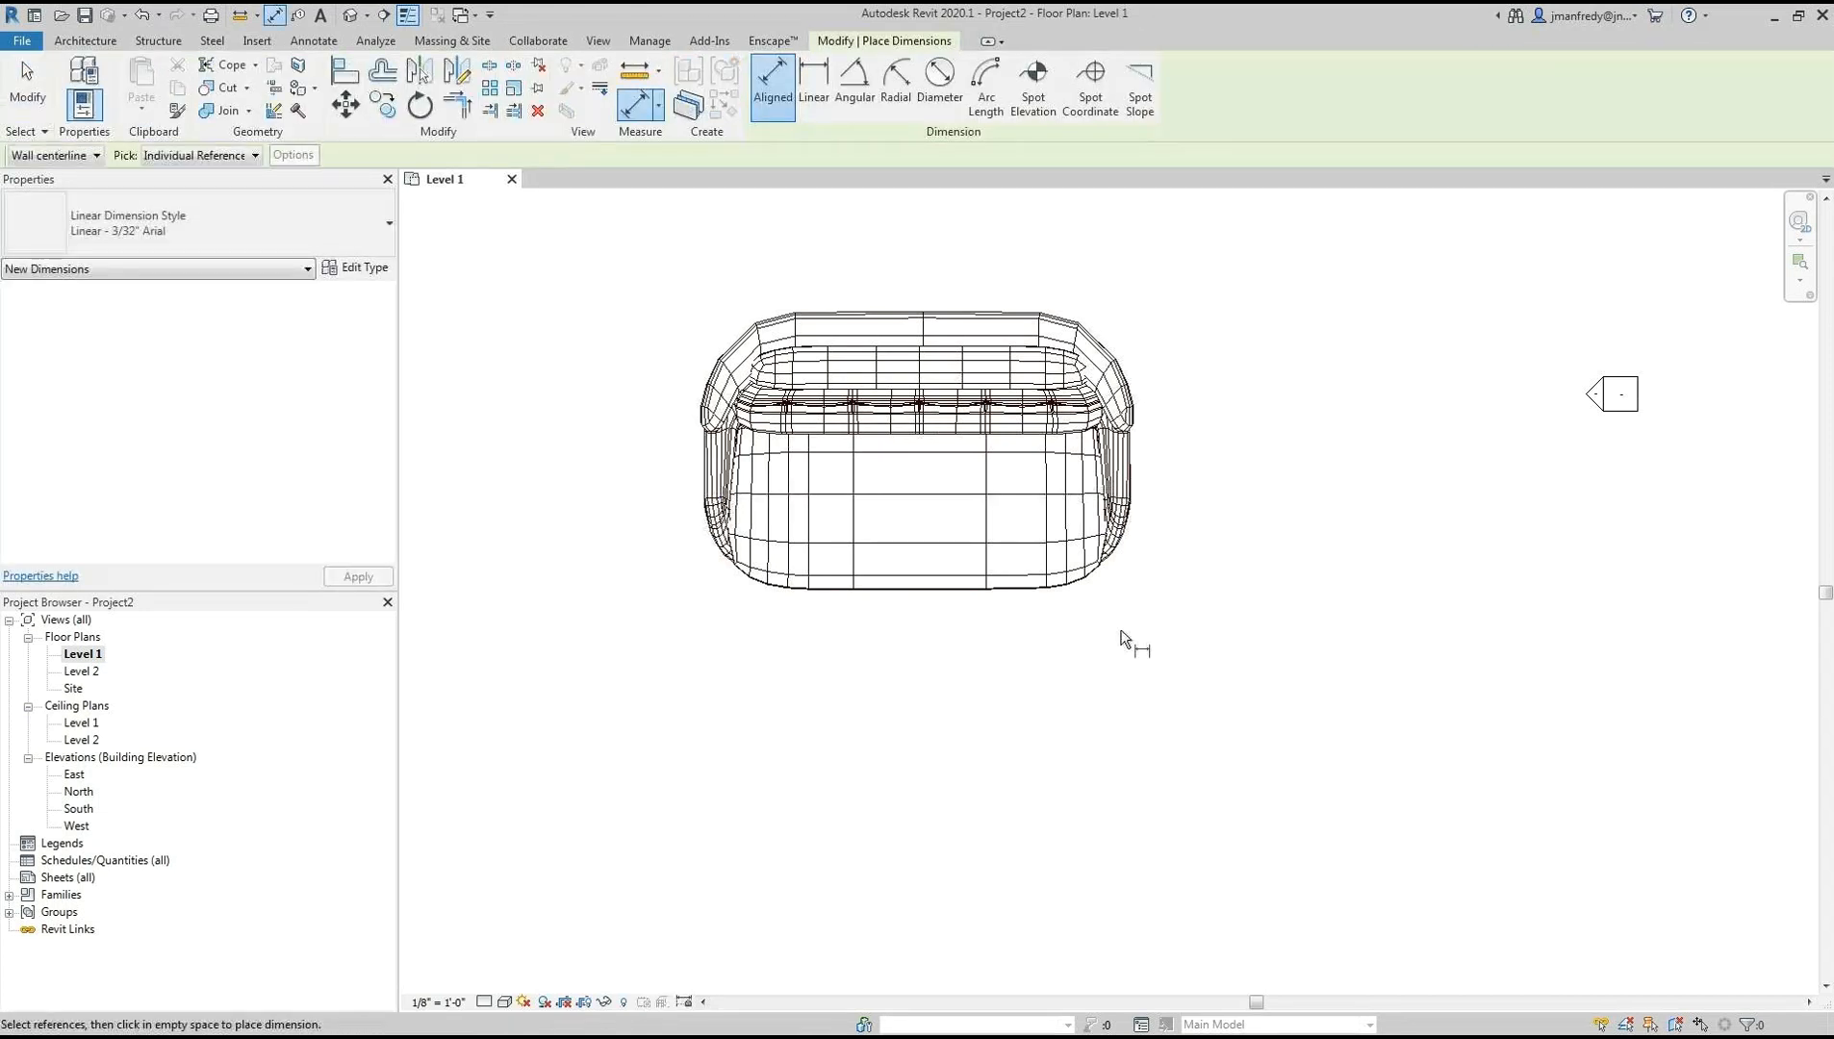
key(Escape)
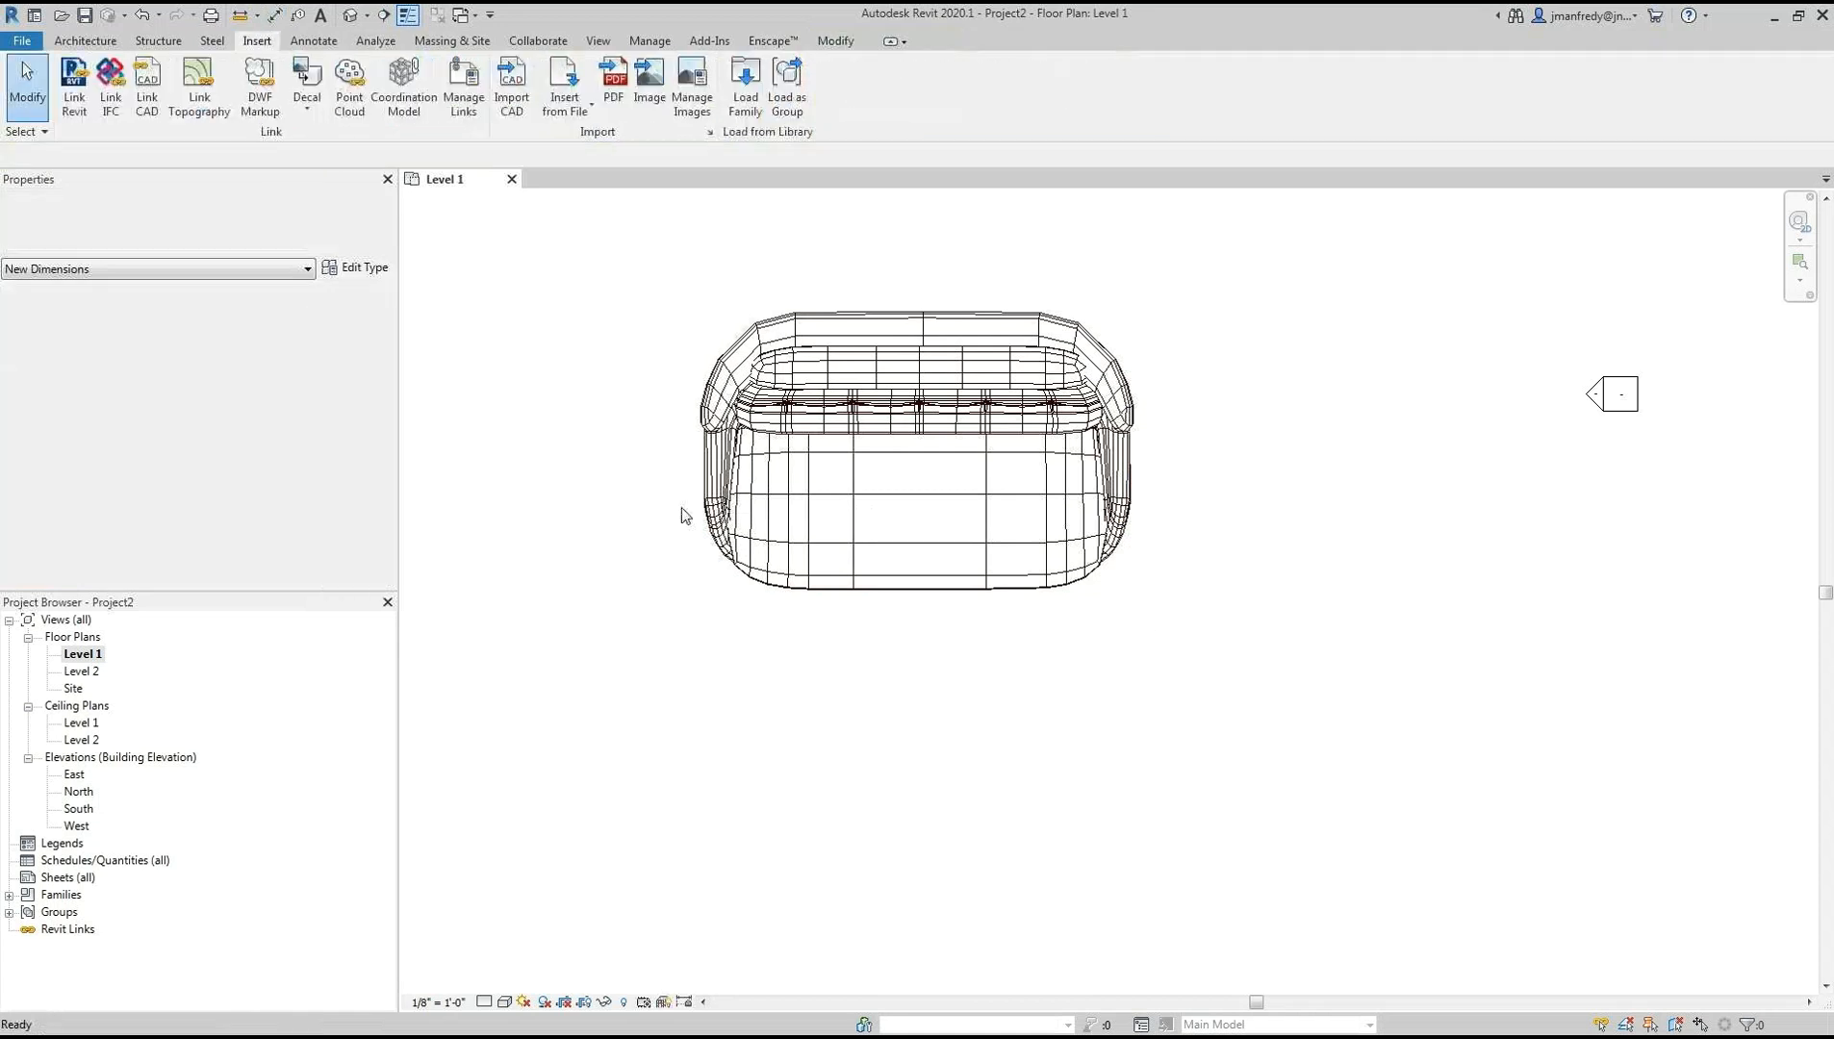
Place an aligned dimension across the linked sofa's overall width, in front of its seat
key(d)
key(i)
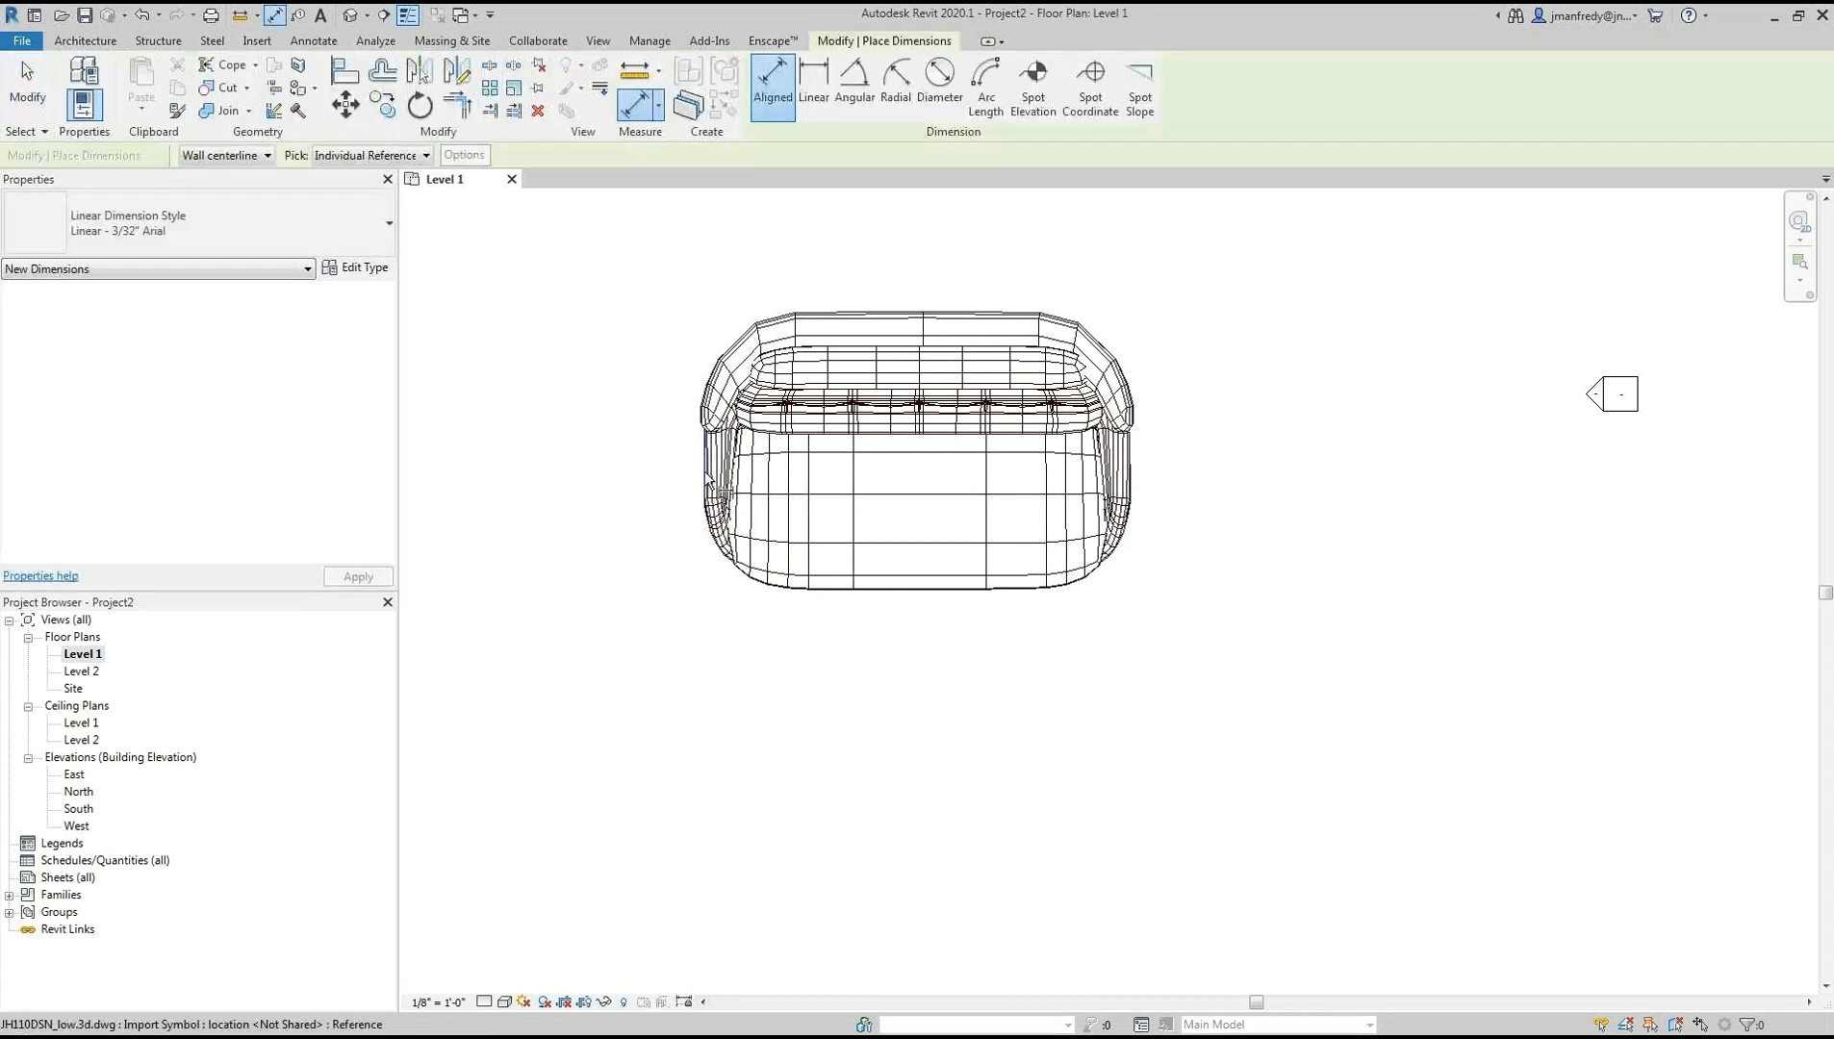
click(1131, 430)
click(1137, 645)
key(Escape)
key(Escape)
scroll(904, 712, up, 4)
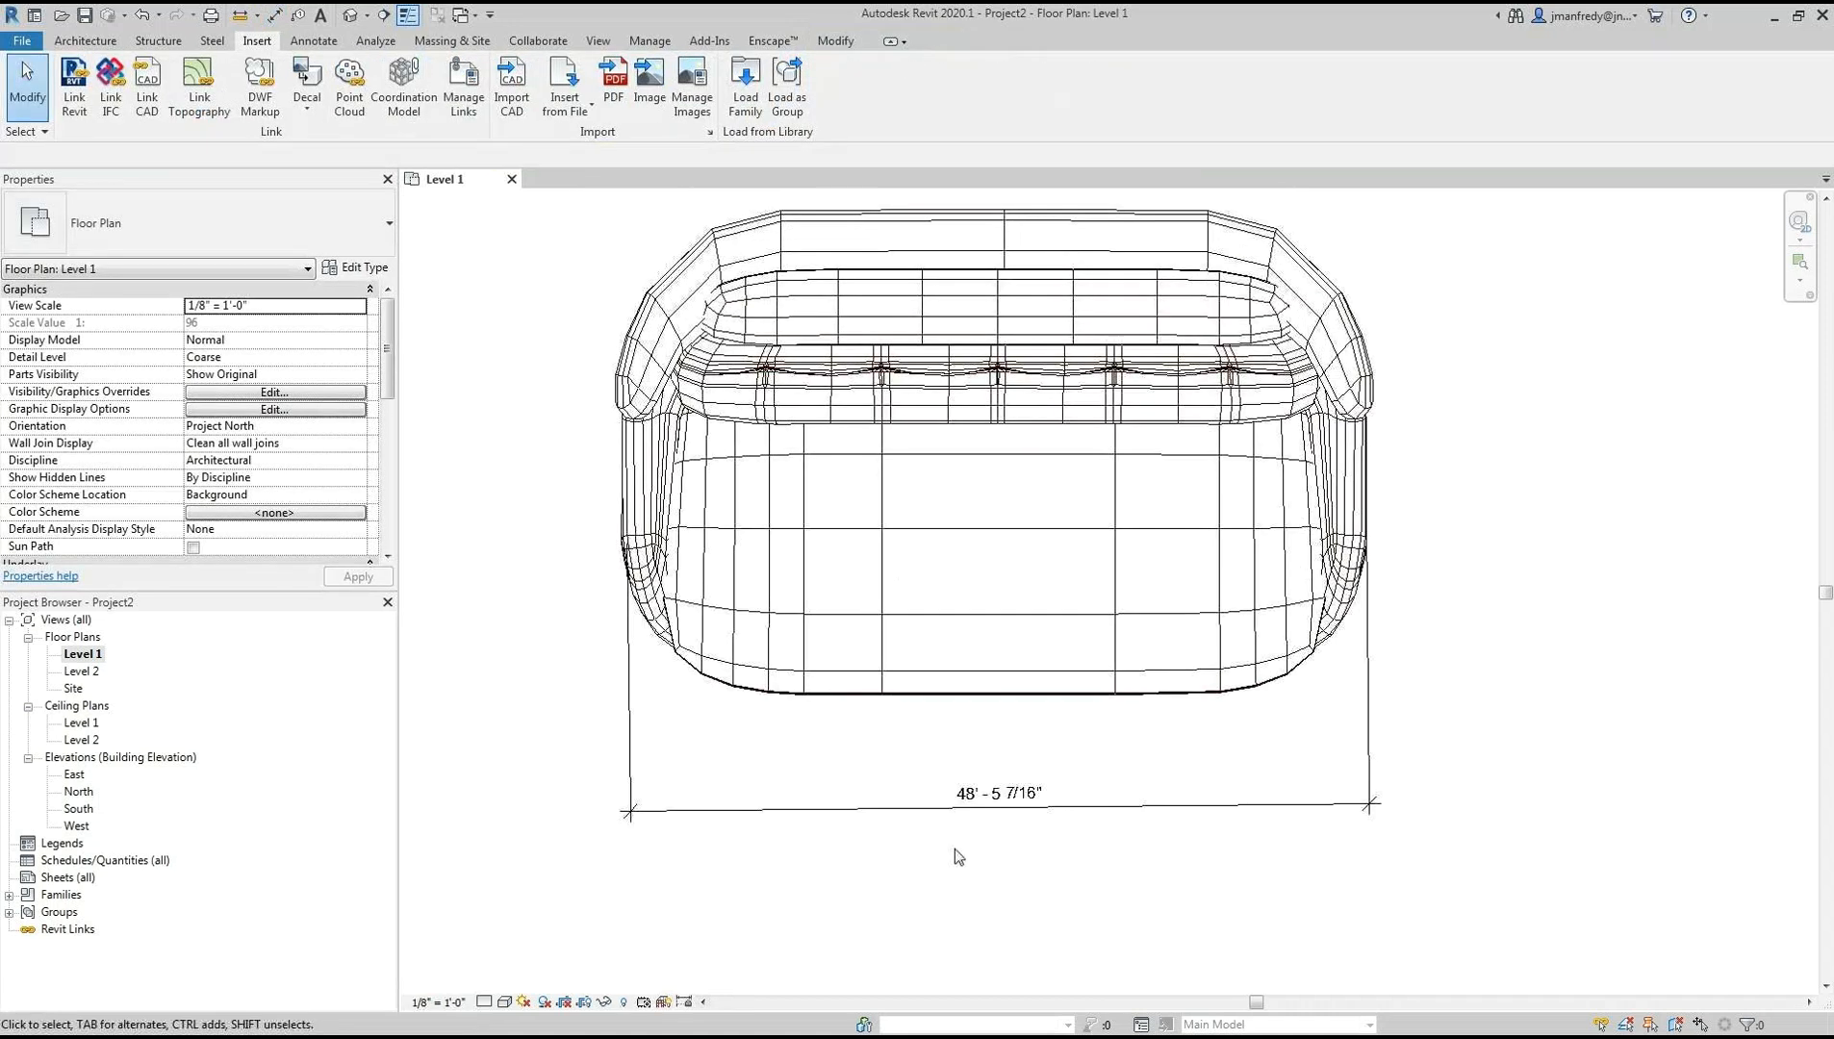
Delete the overall width dimension in front of the sofa
scroll(955, 850, down, 1)
middle_drag(955, 858, 925, 798)
scroll(891, 827, down, 1)
click(941, 740)
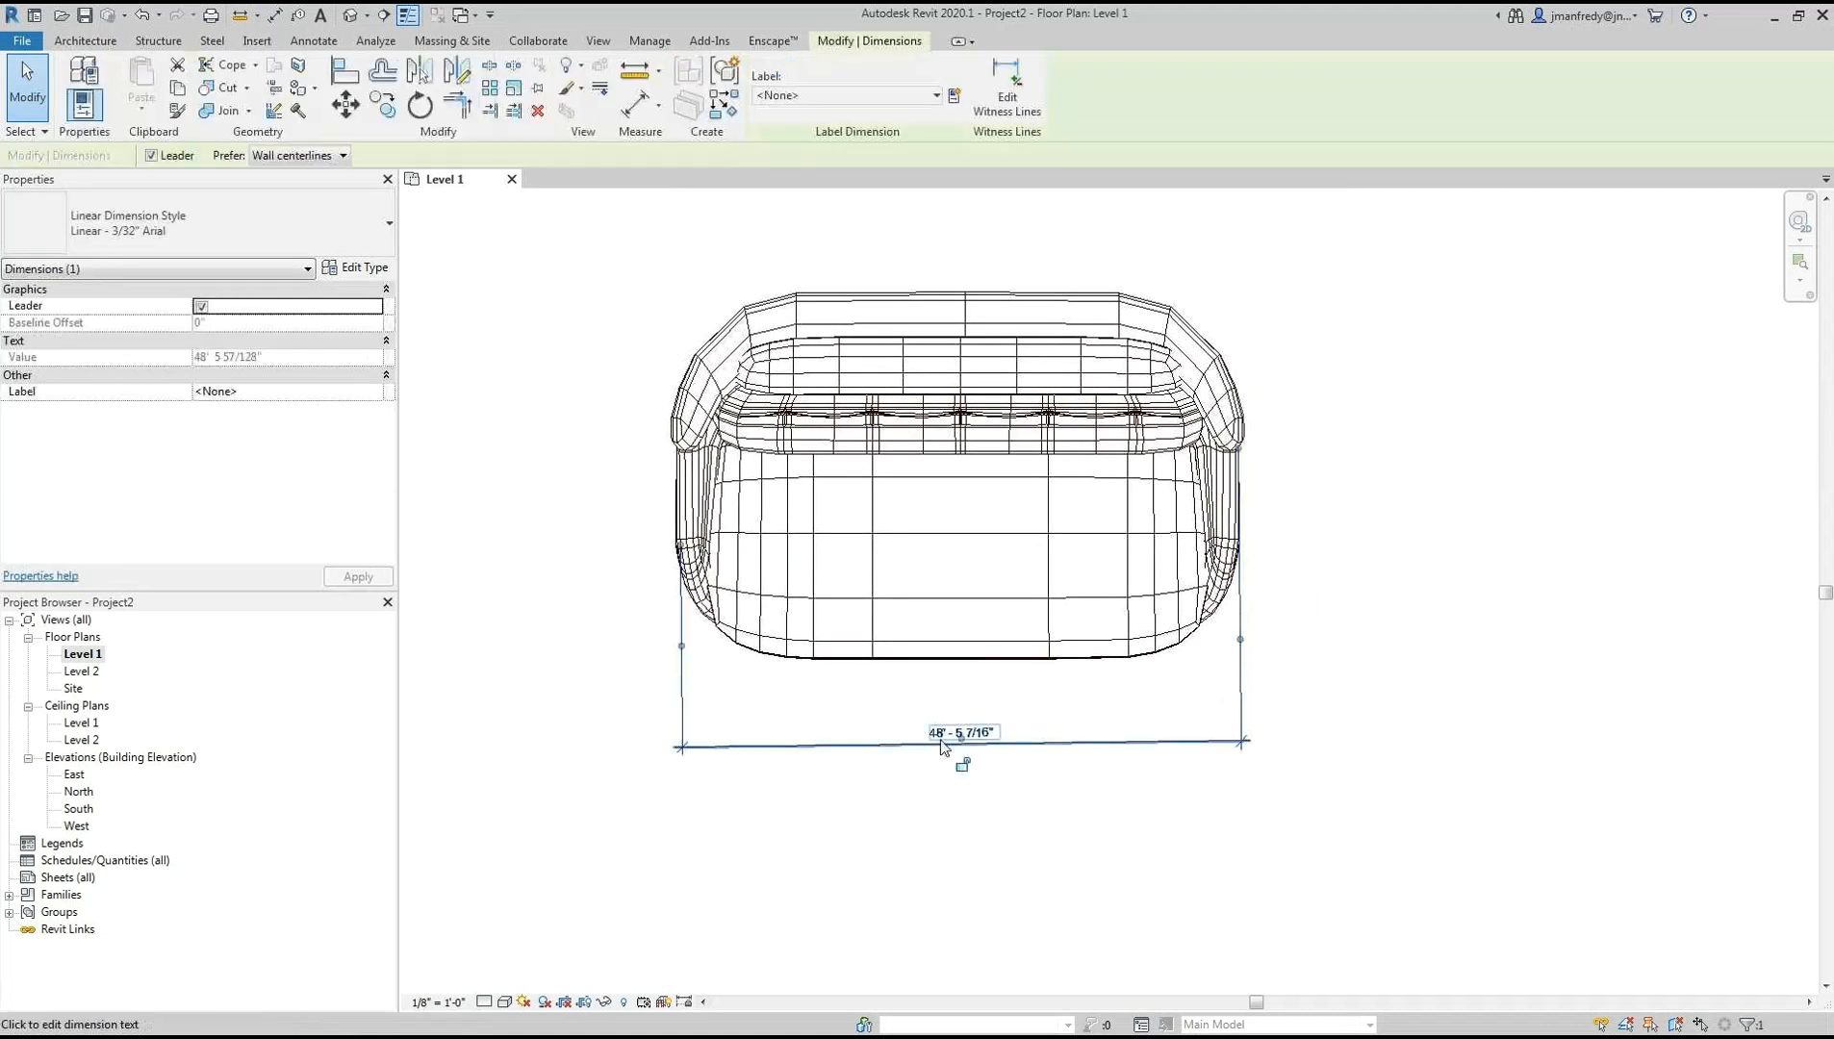
key(Delete)
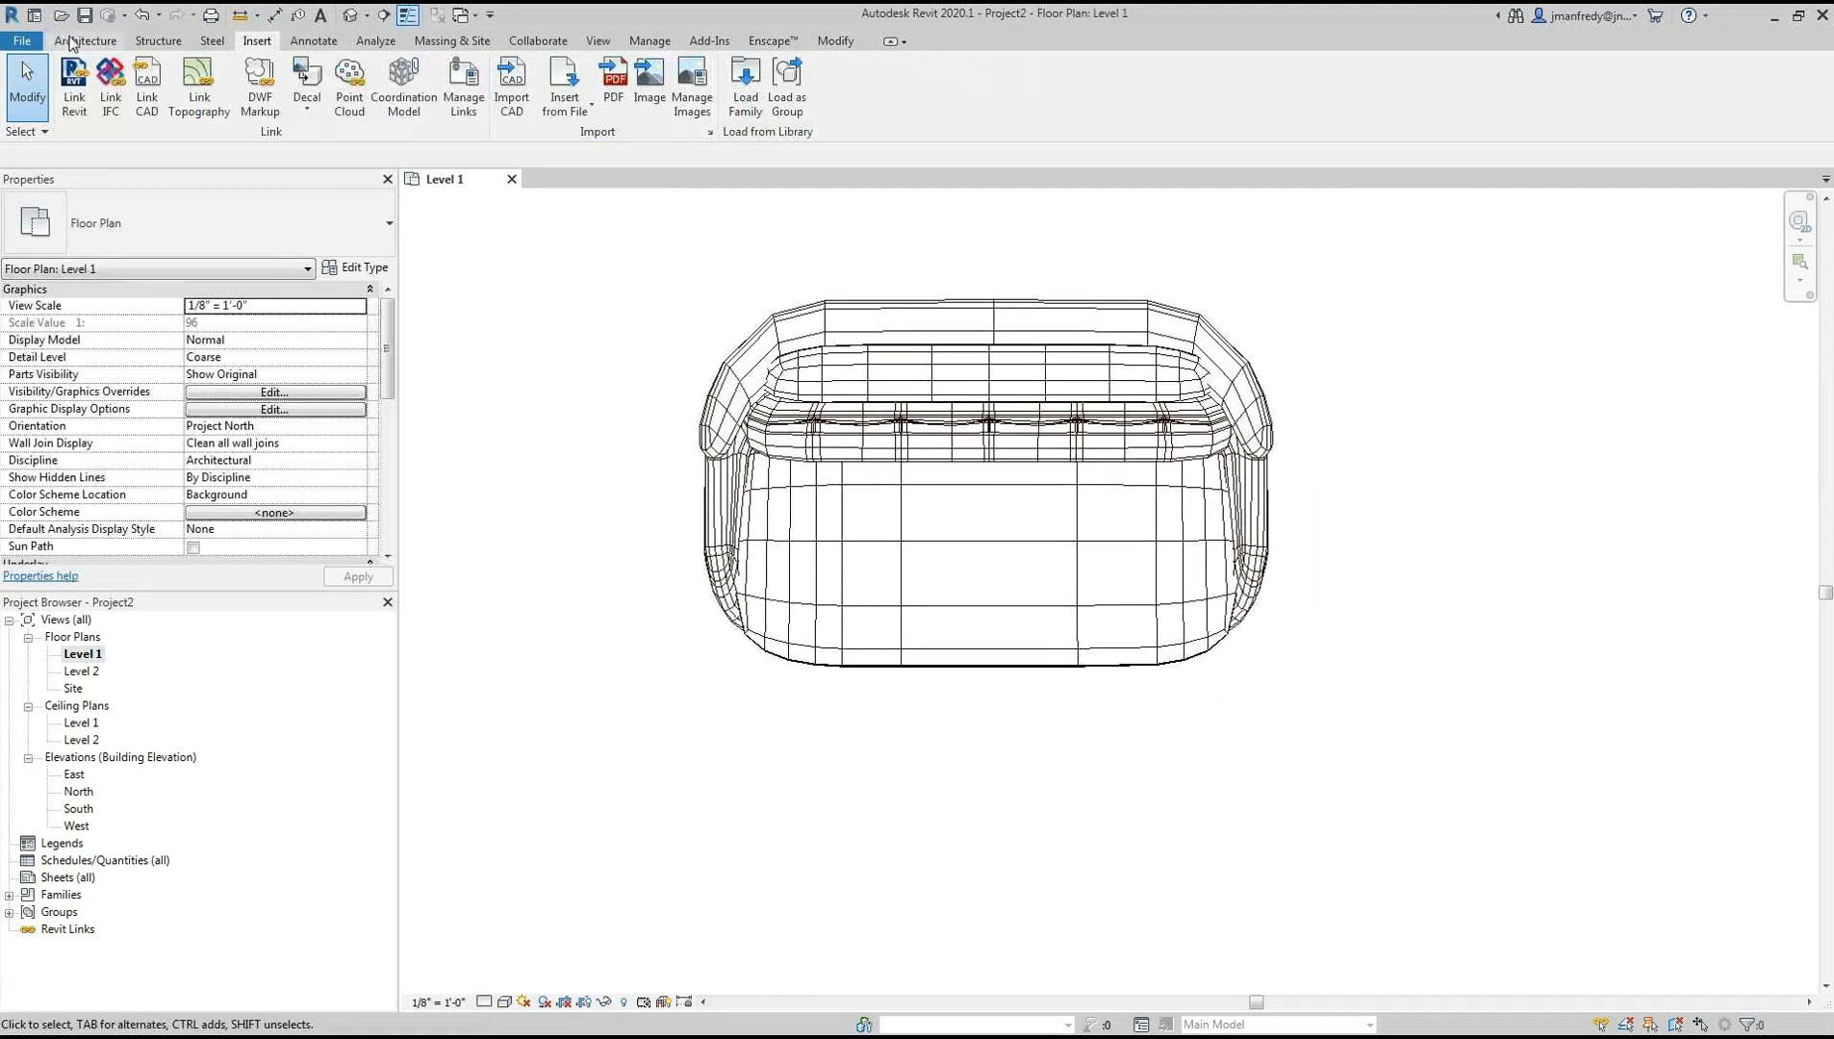
Draw a vertical reference plane along the sofa's left side, extending past its back and front
click(85, 41)
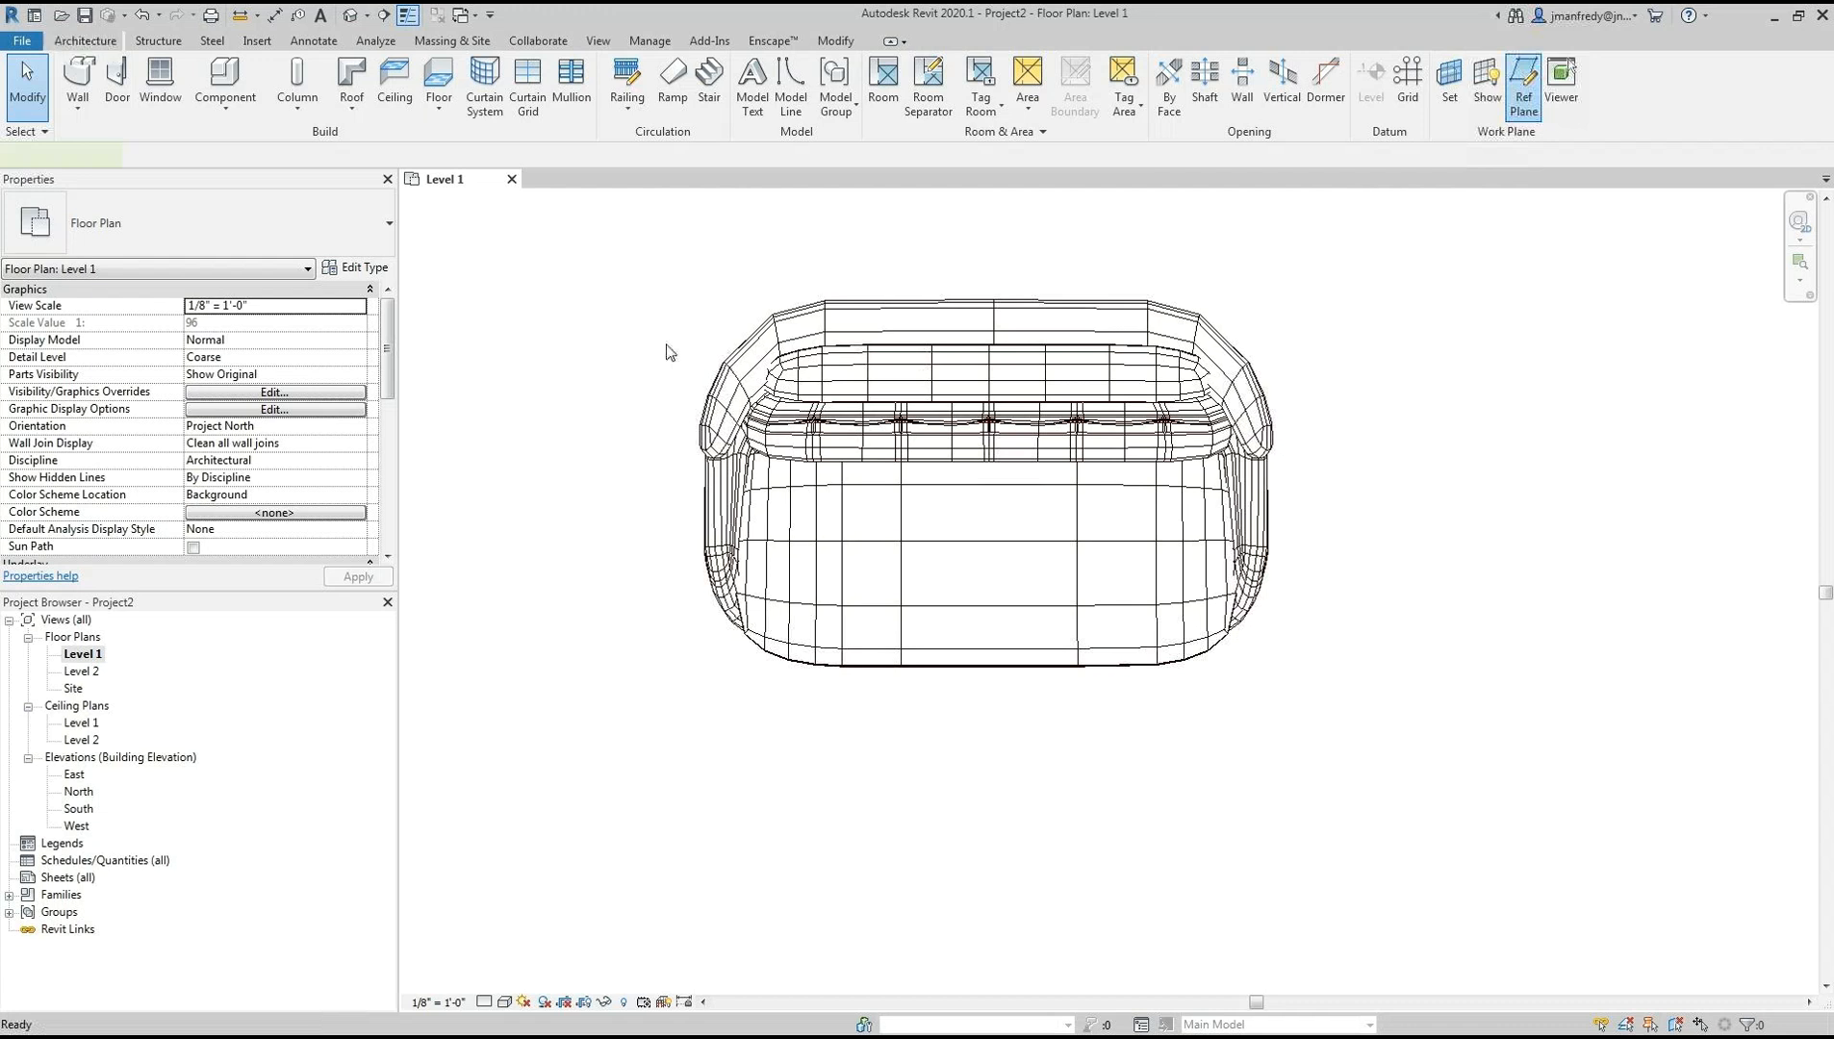
click(1523, 85)
click(708, 249)
click(708, 832)
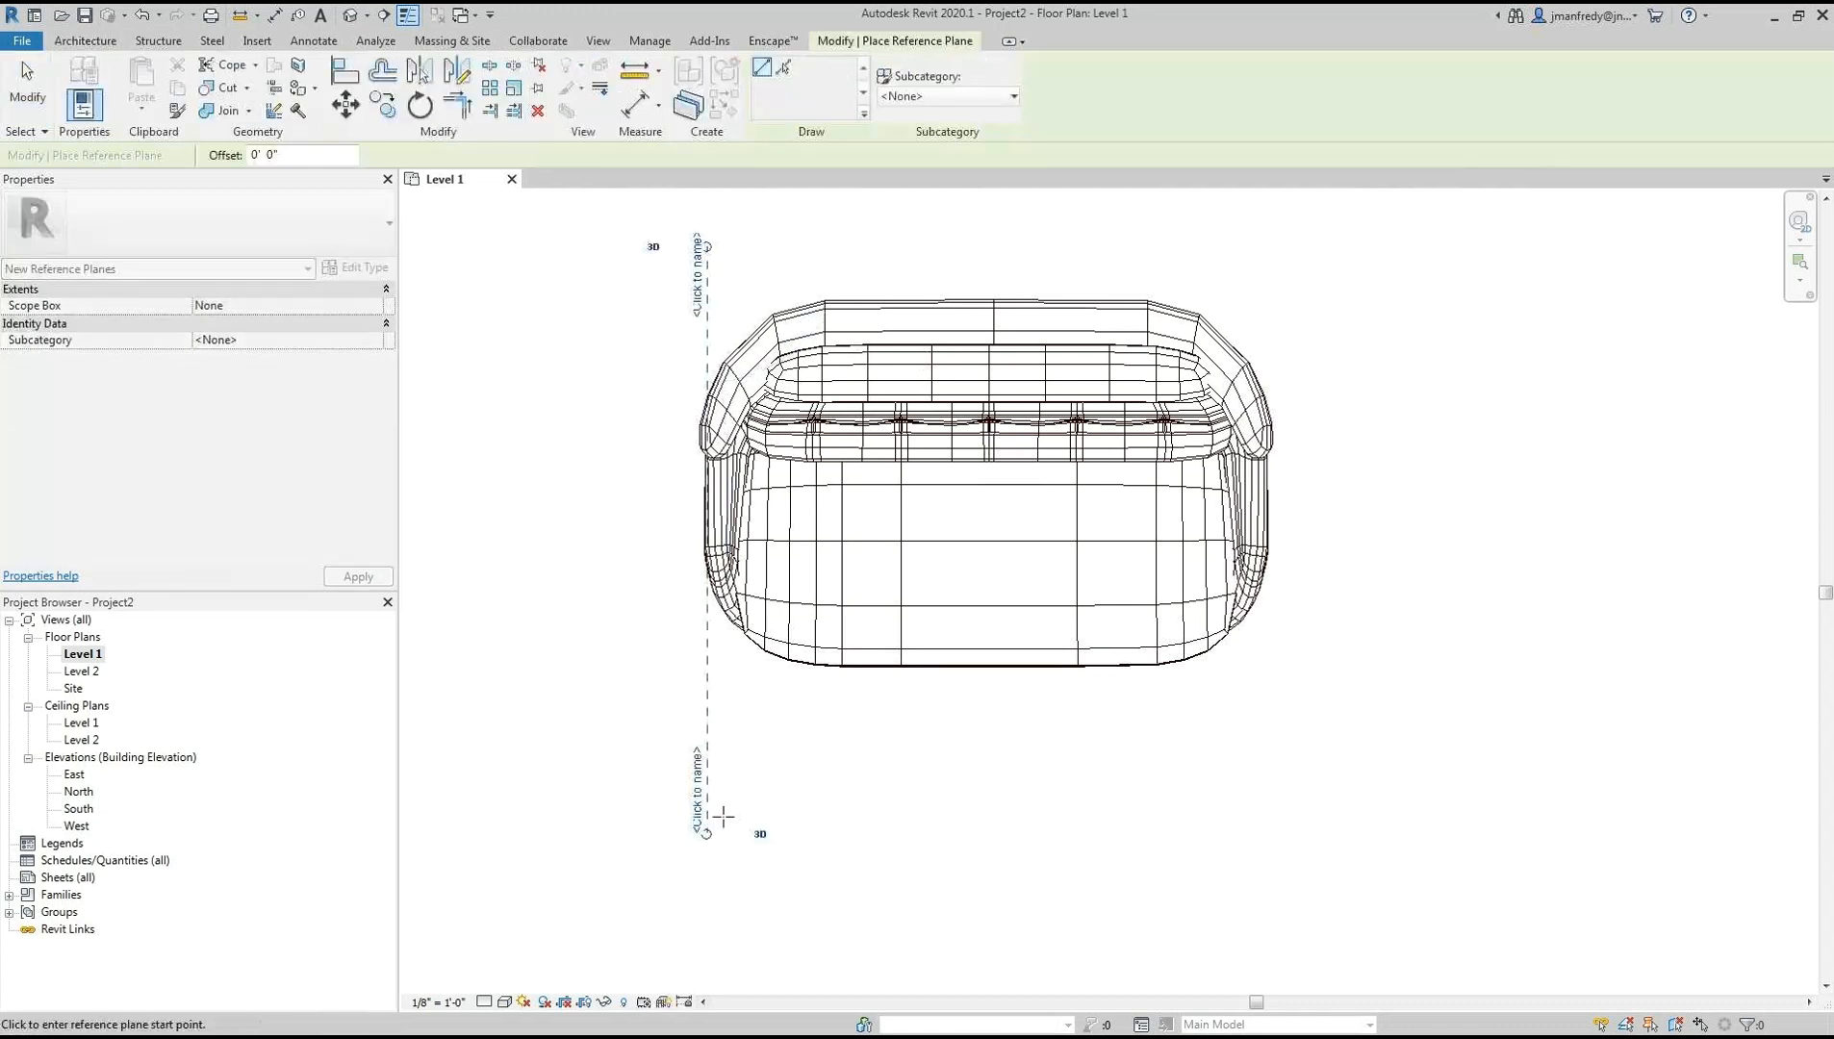
key(Escape)
key(Escape)
Copy the reference plane to the sofa's right side and nudge it into line with the edge, about 48'-6" from the original
click(708, 284)
click(381, 104)
click(674, 231)
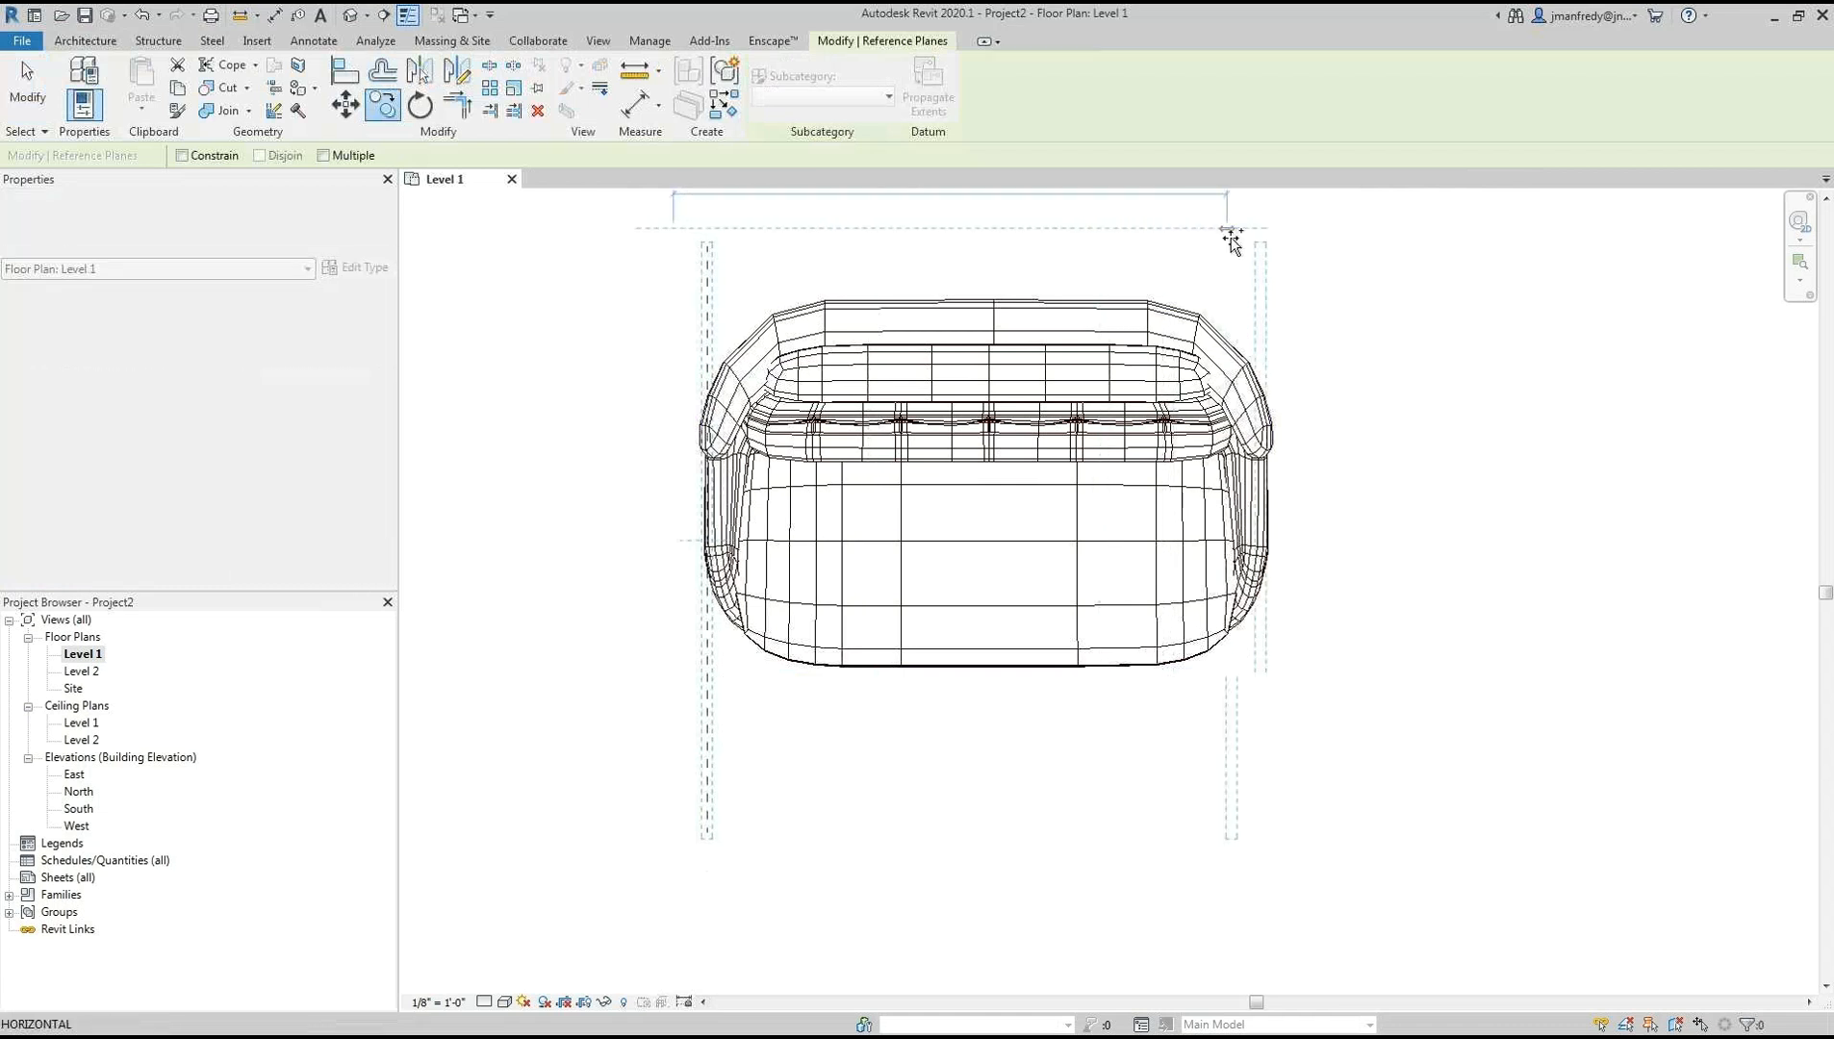
click(1234, 245)
key(Escape)
click(1275, 279)
key(Left)
key(Left)
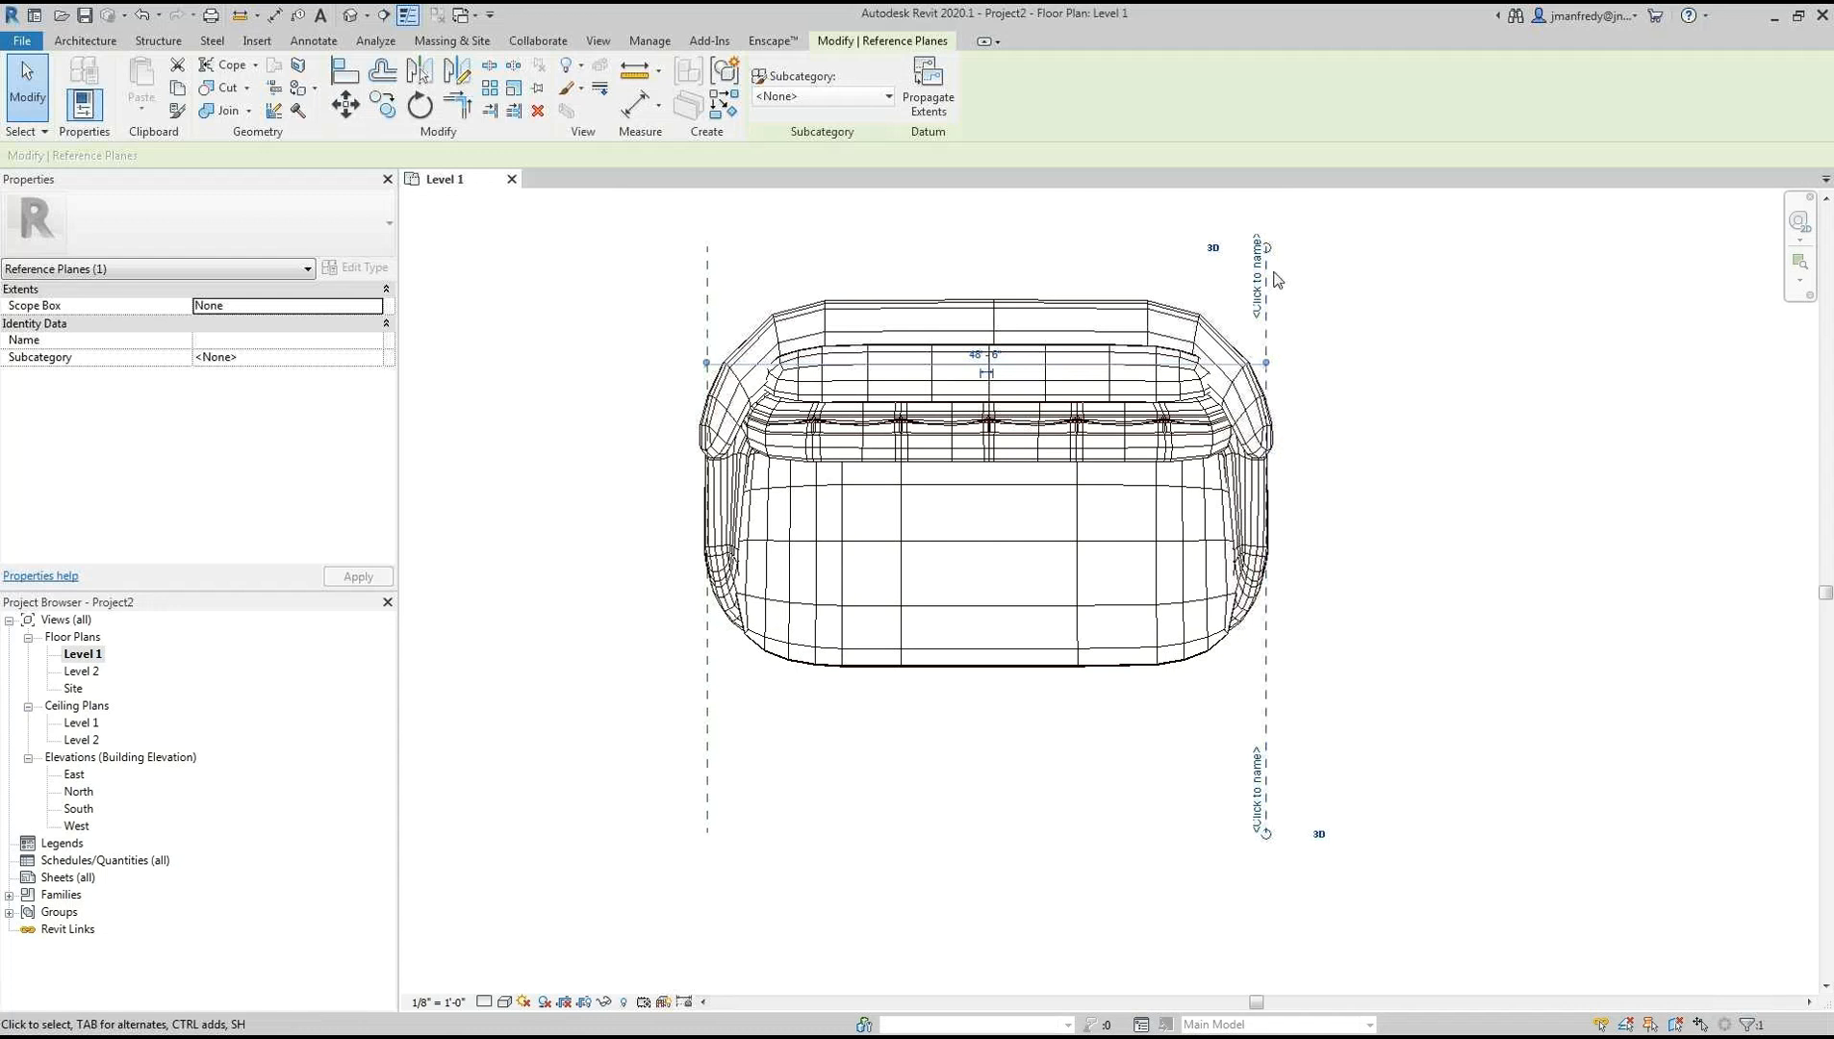
key(Escape)
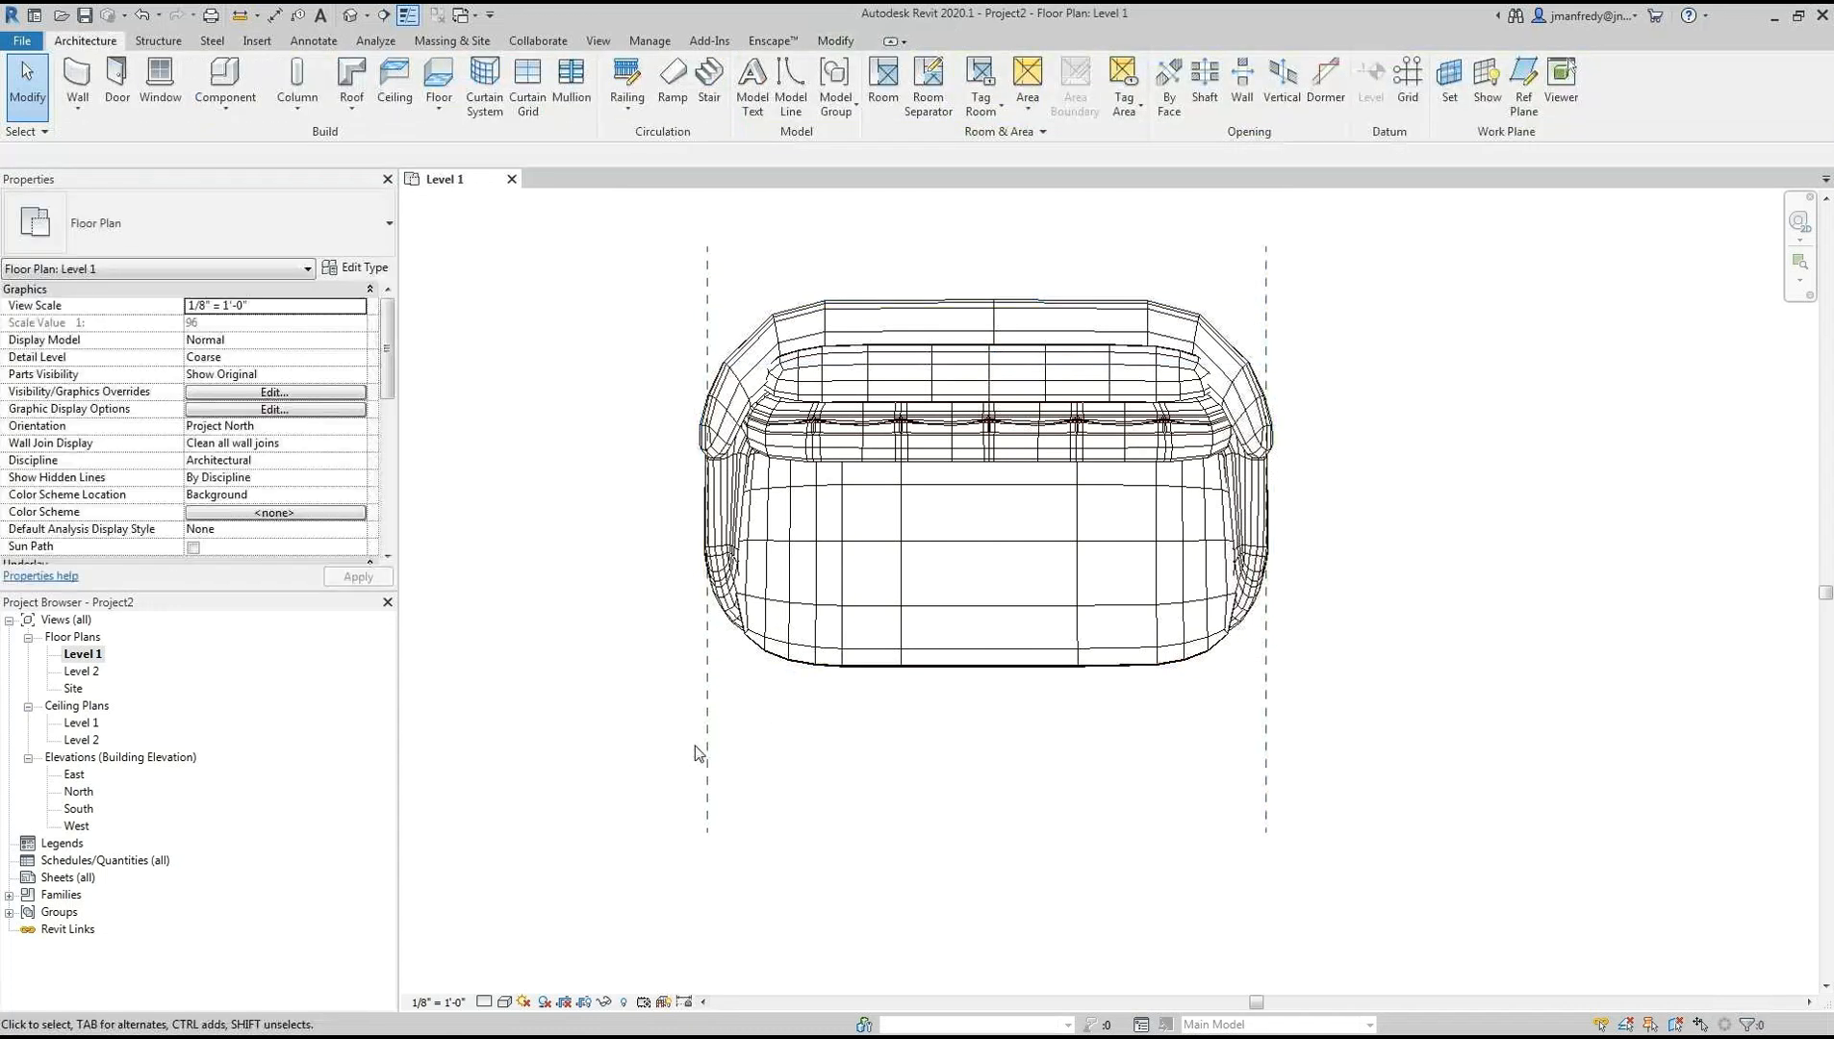
Copy the reference plane on the sofa's left edge 5' horizontally toward the sofa's center
click(707, 752)
click(383, 106)
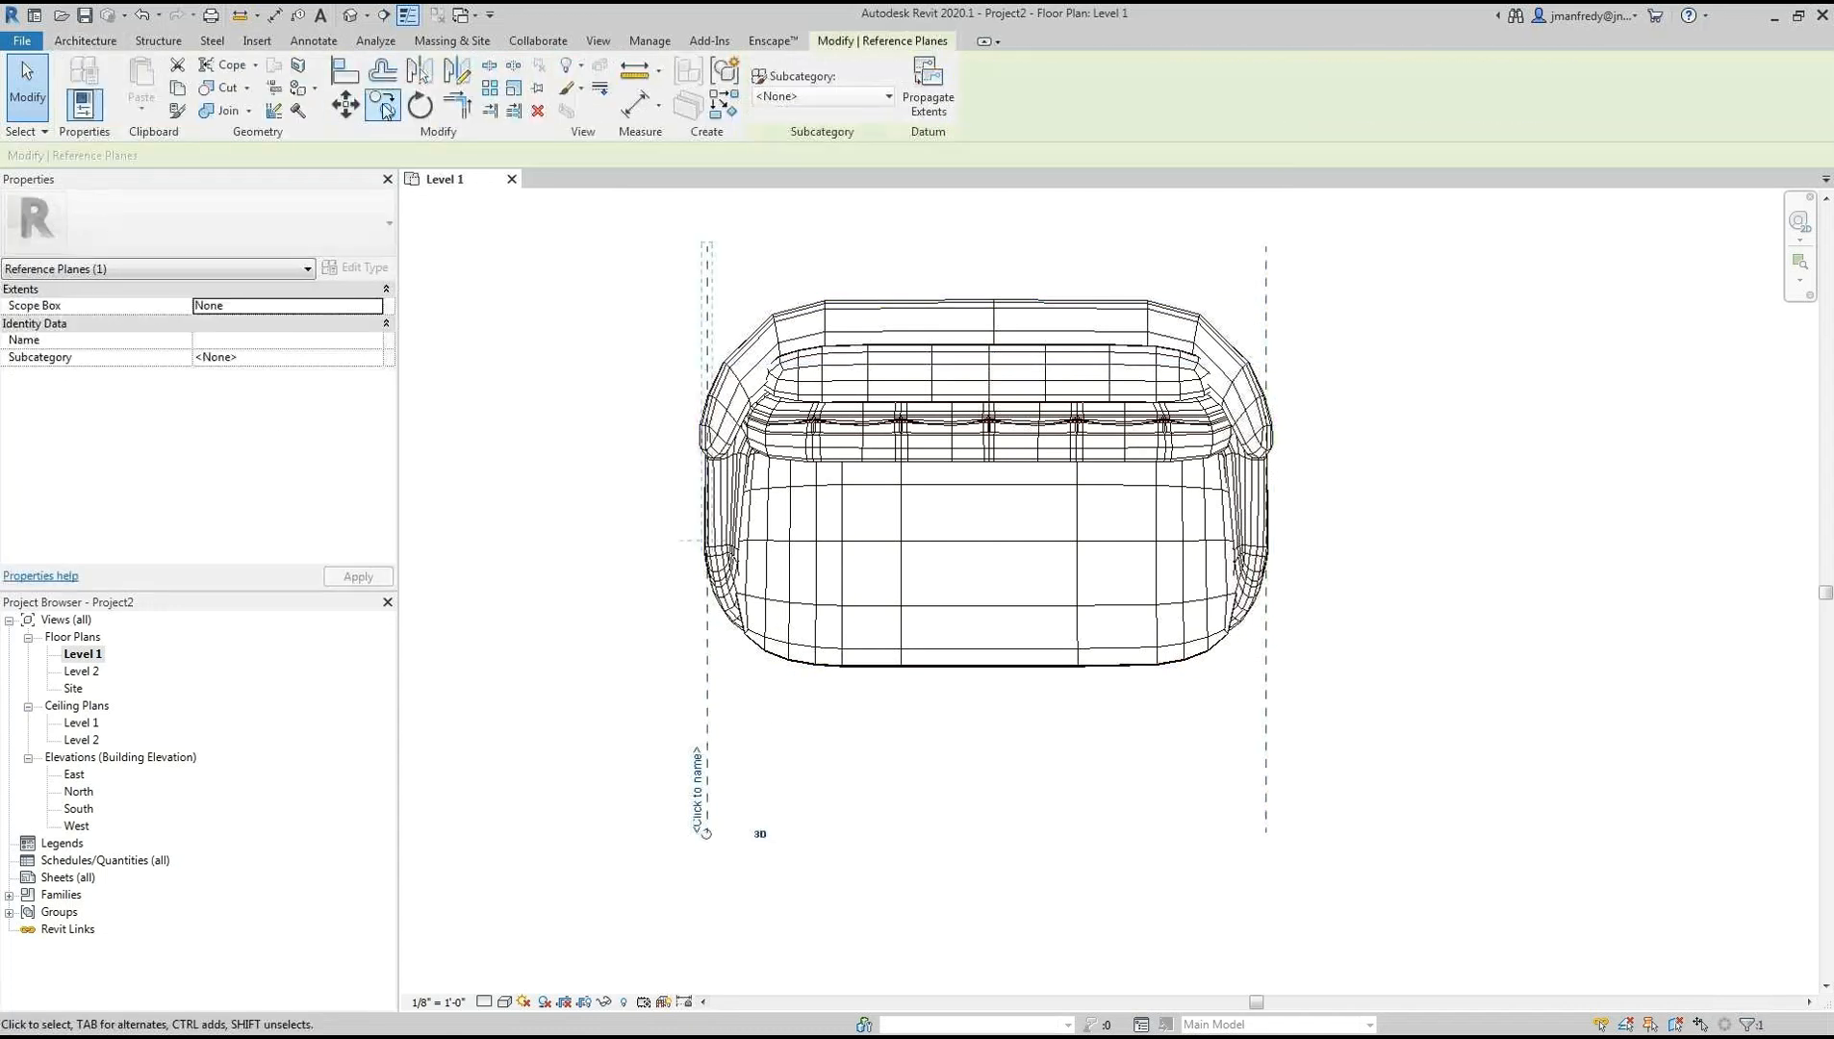
click(773, 787)
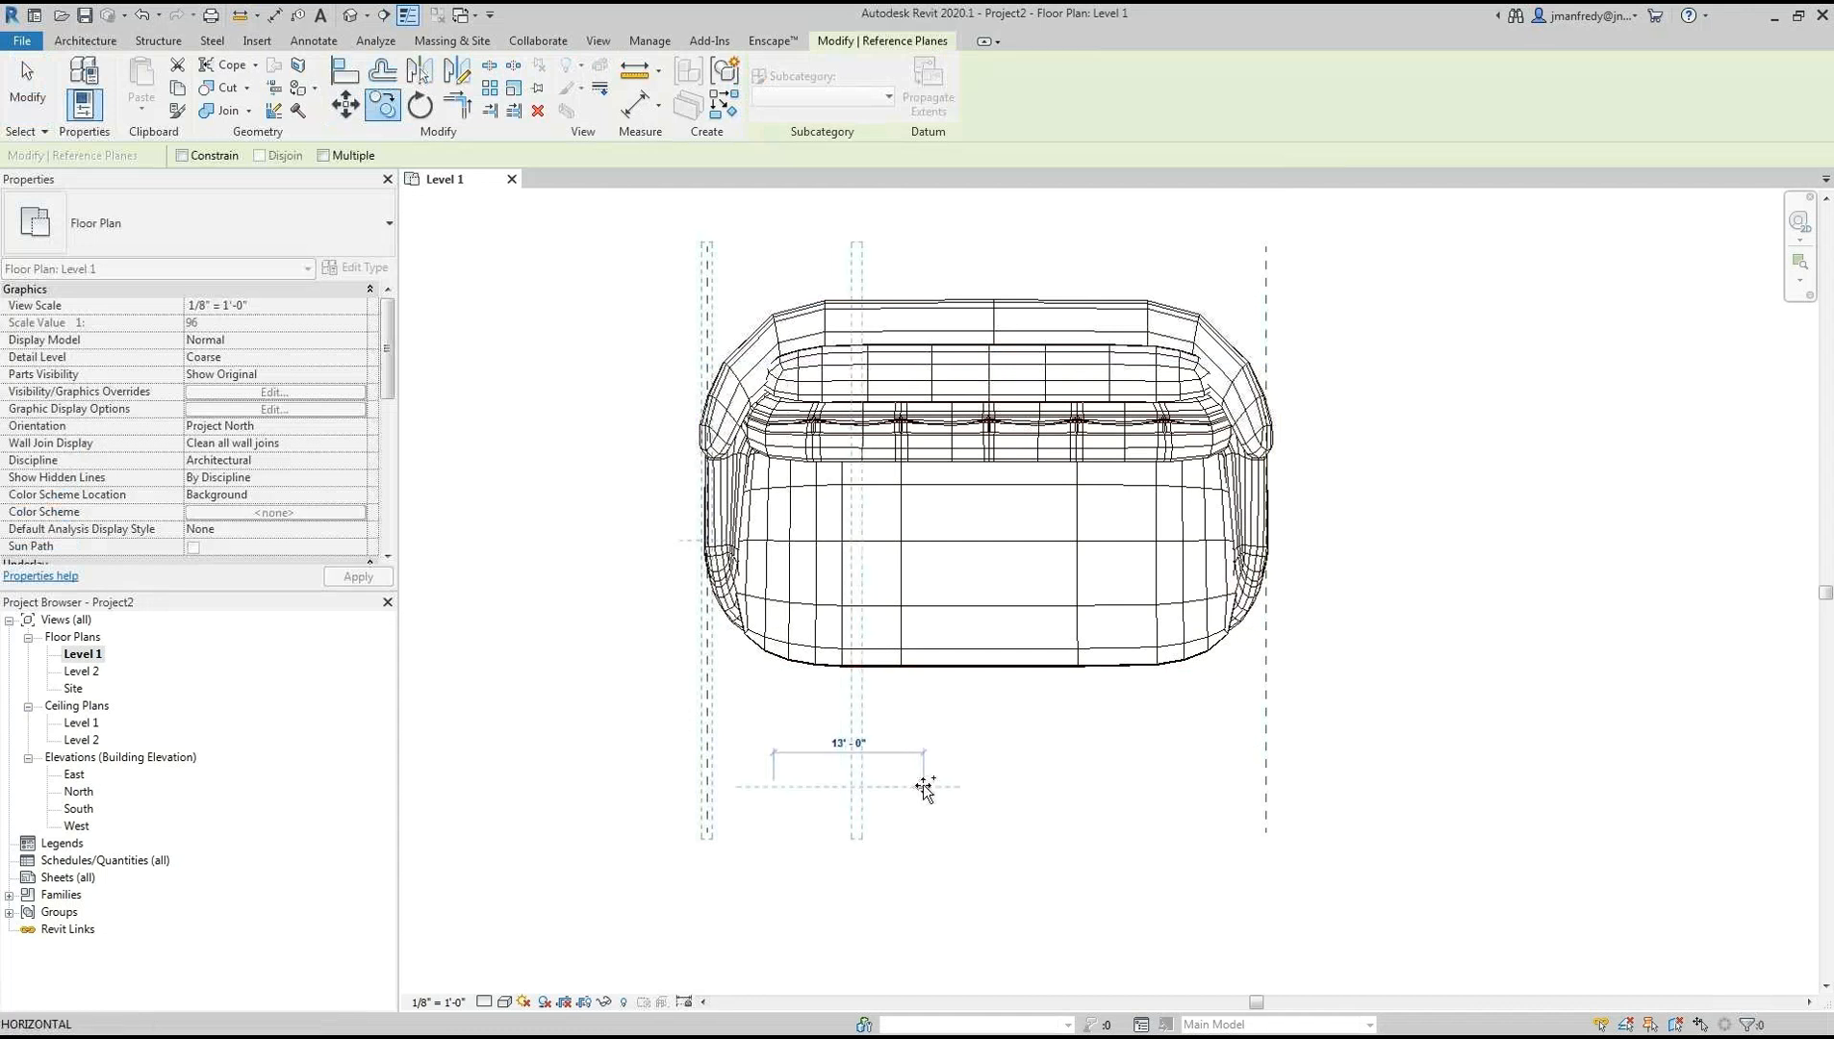
text(5)
key(Return)
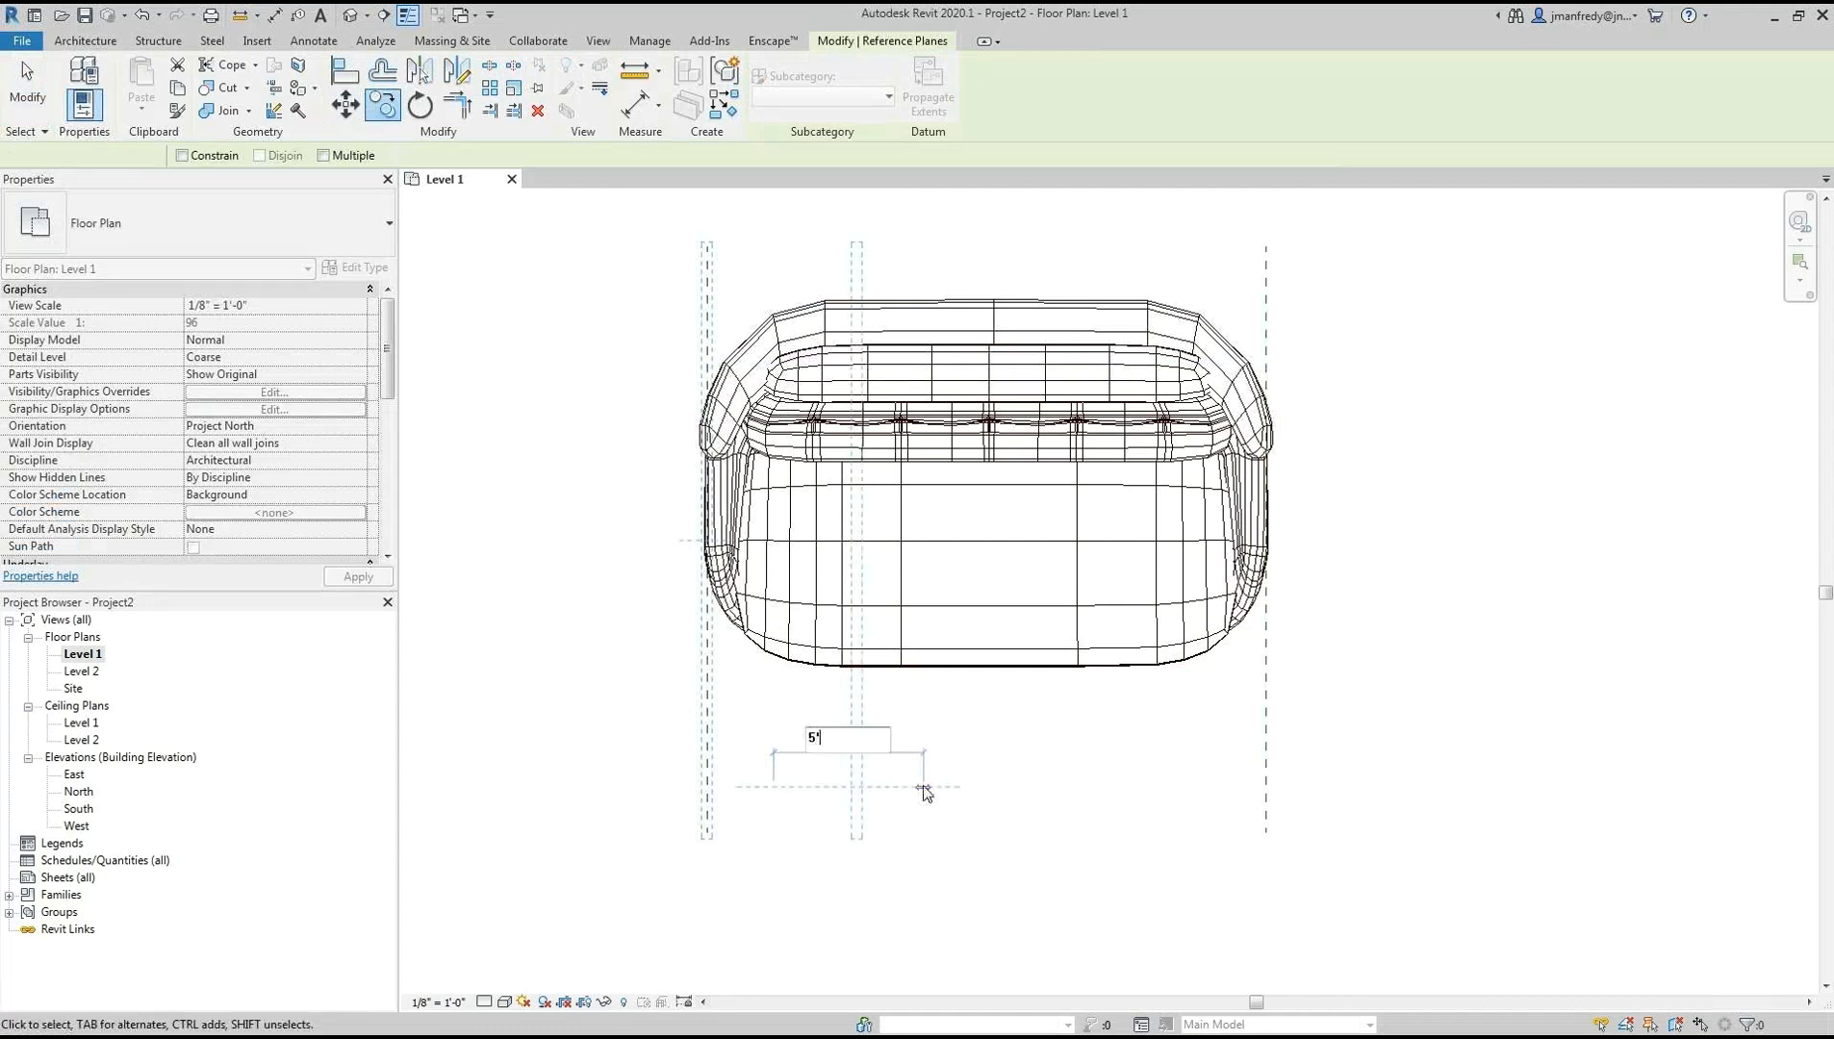
click(1064, 762)
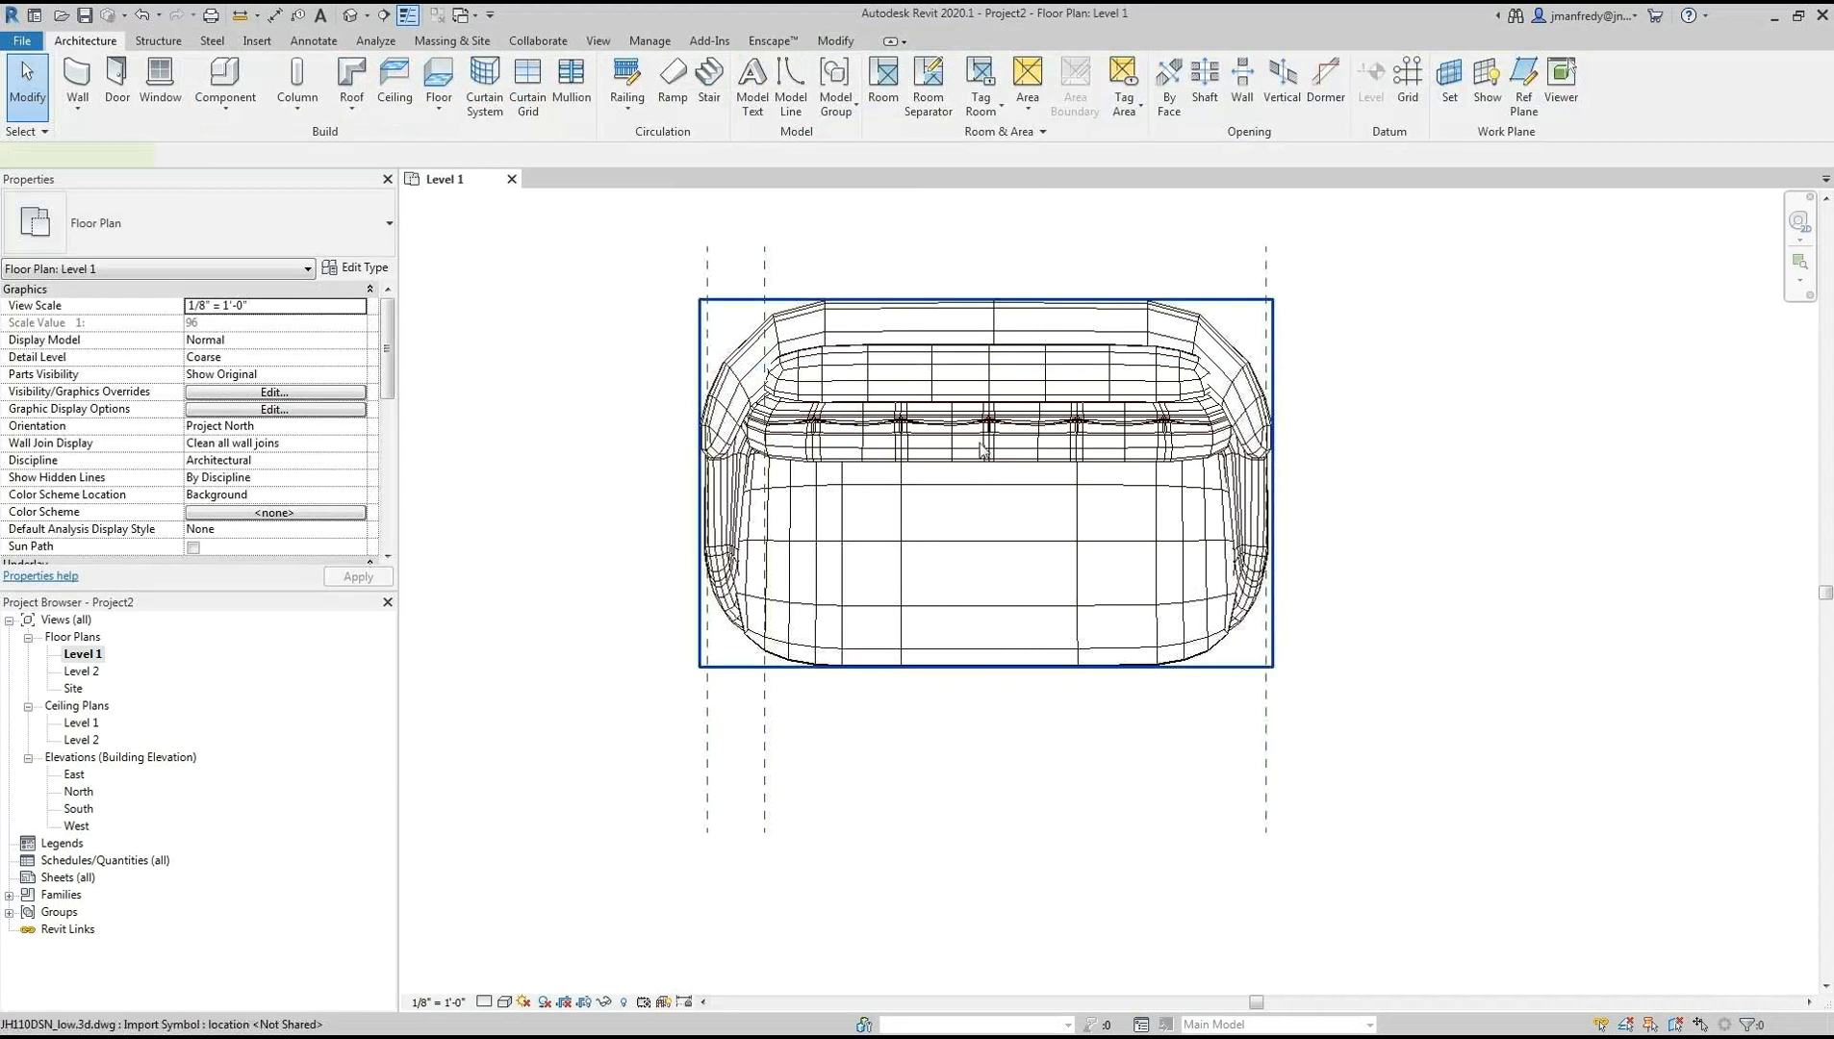
click(1030, 434)
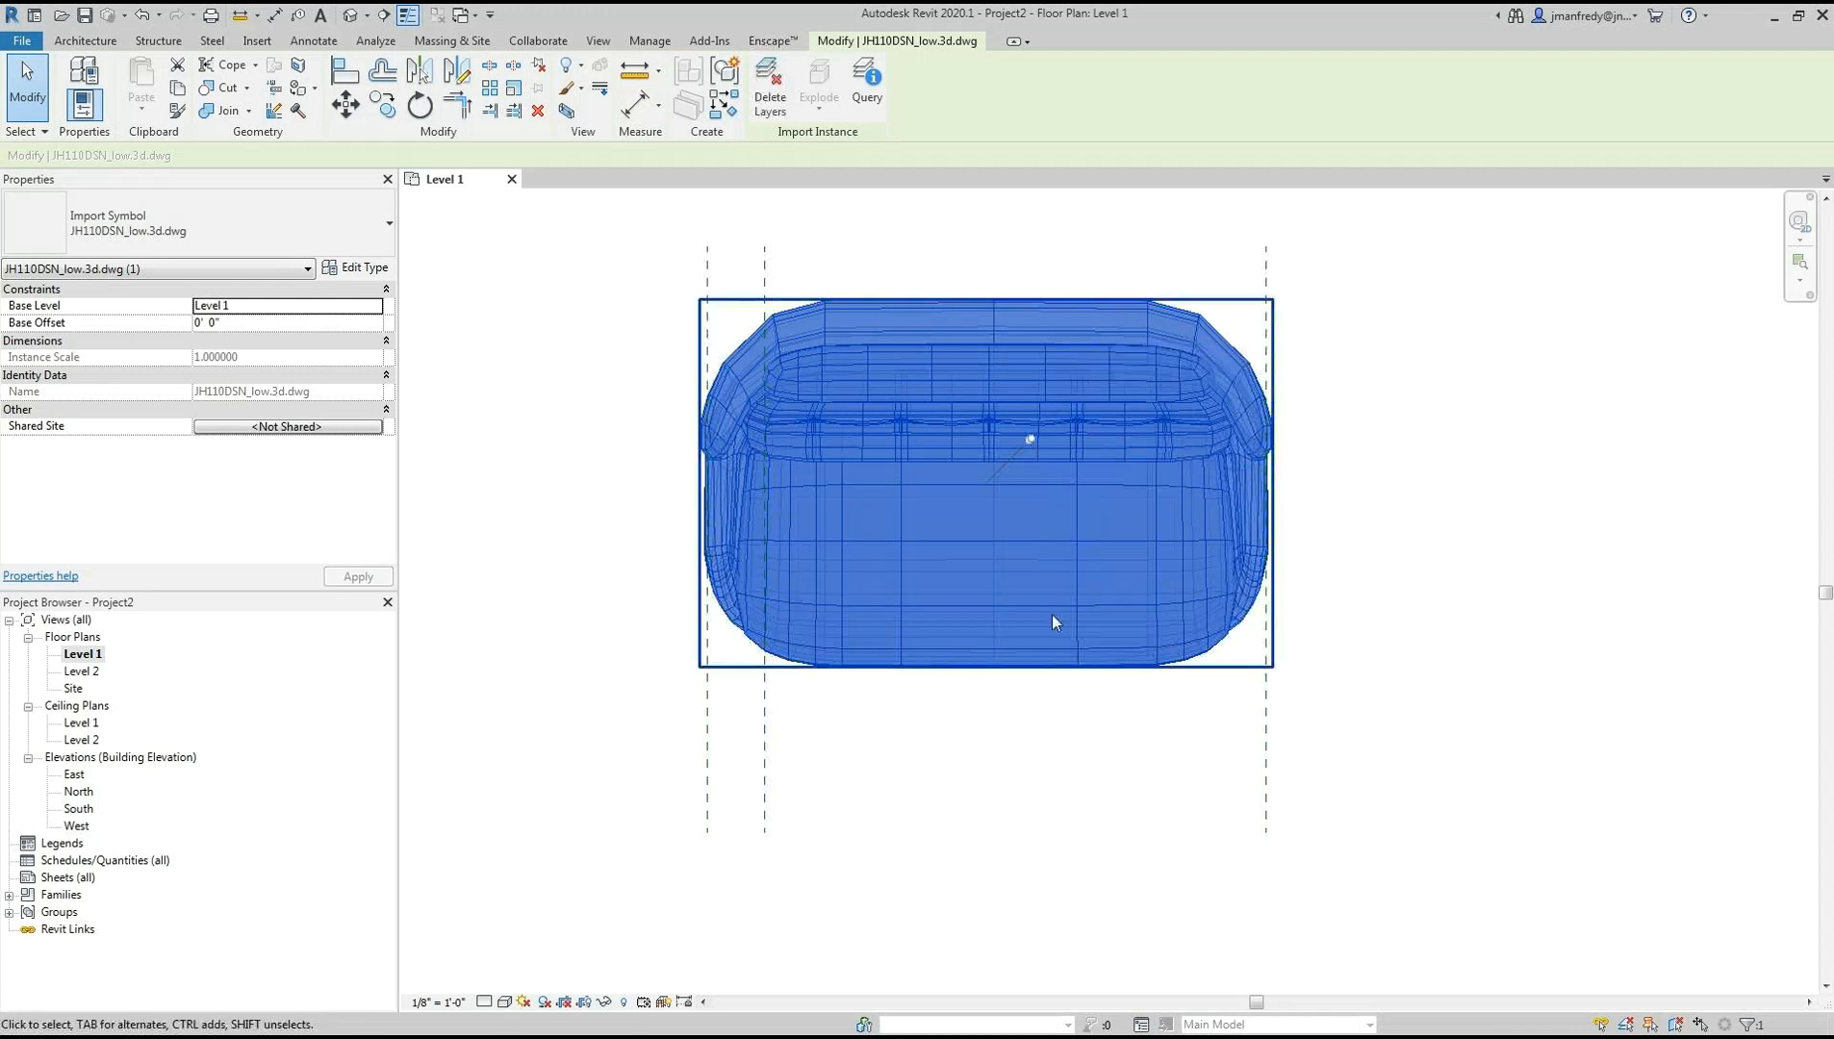
click(1035, 750)
click(1019, 423)
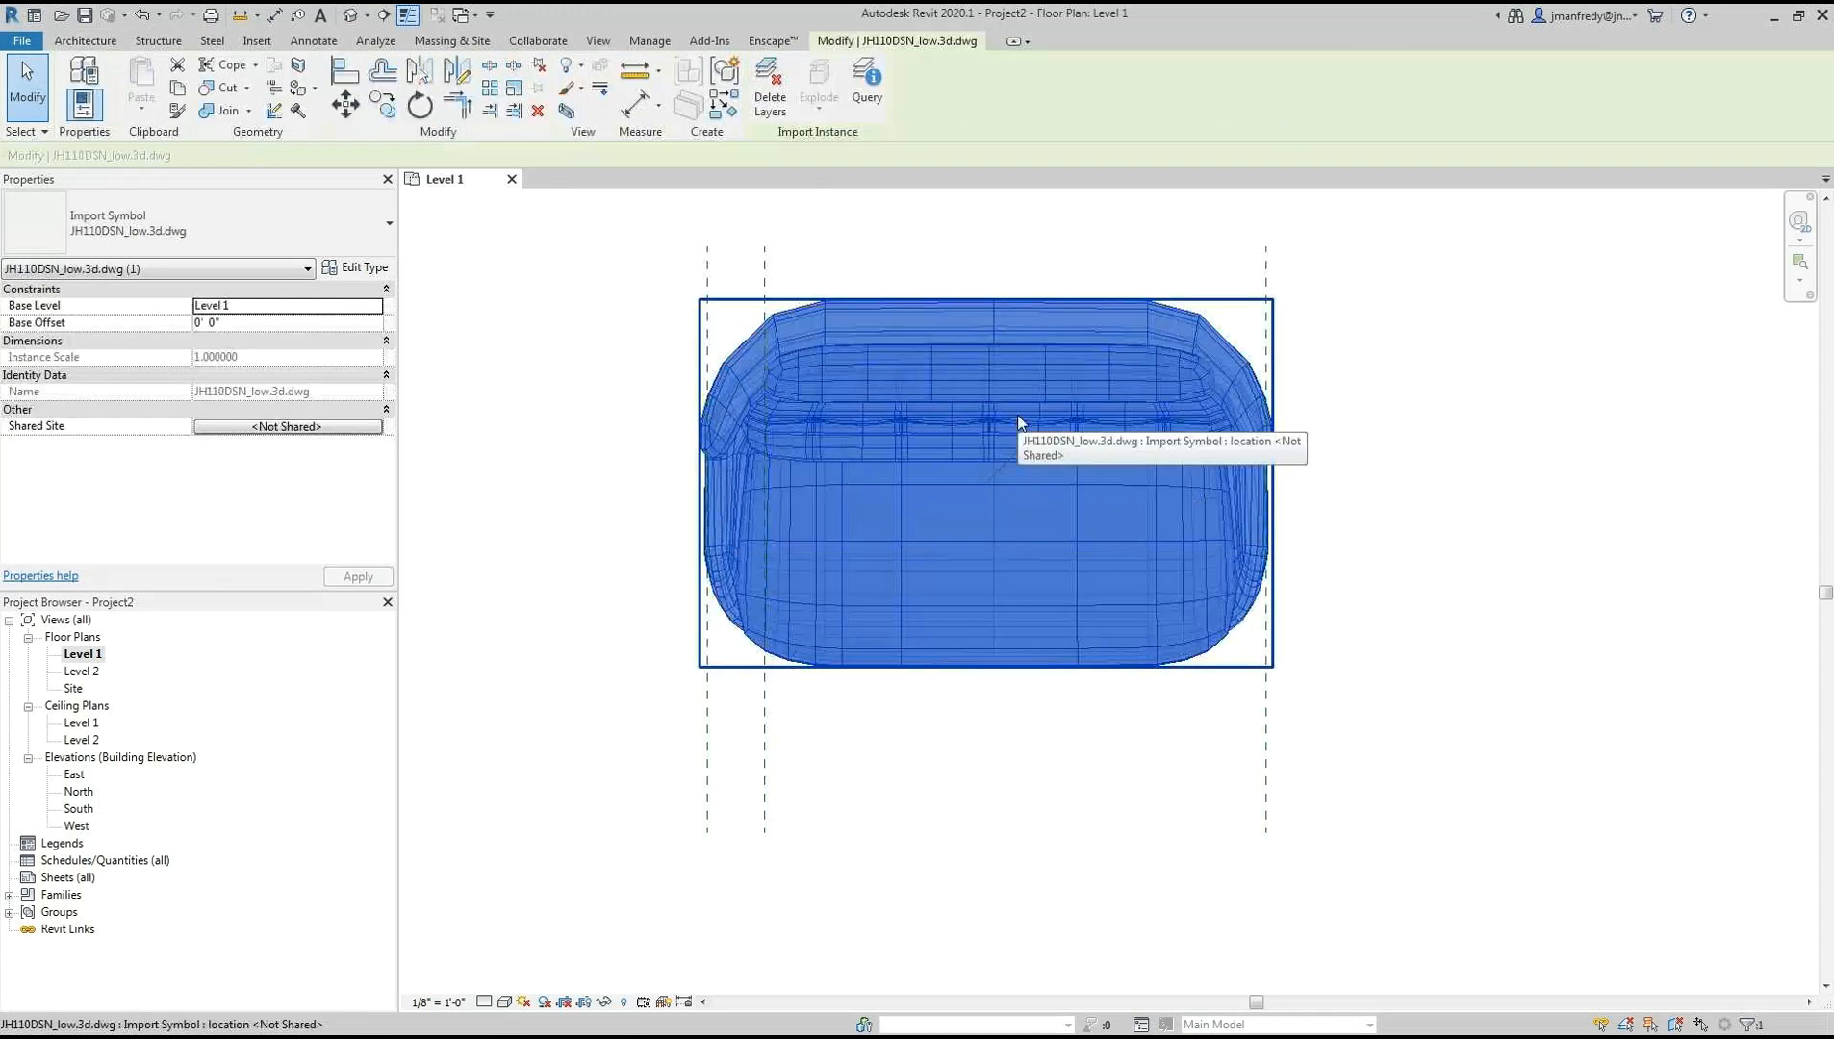
click(1001, 749)
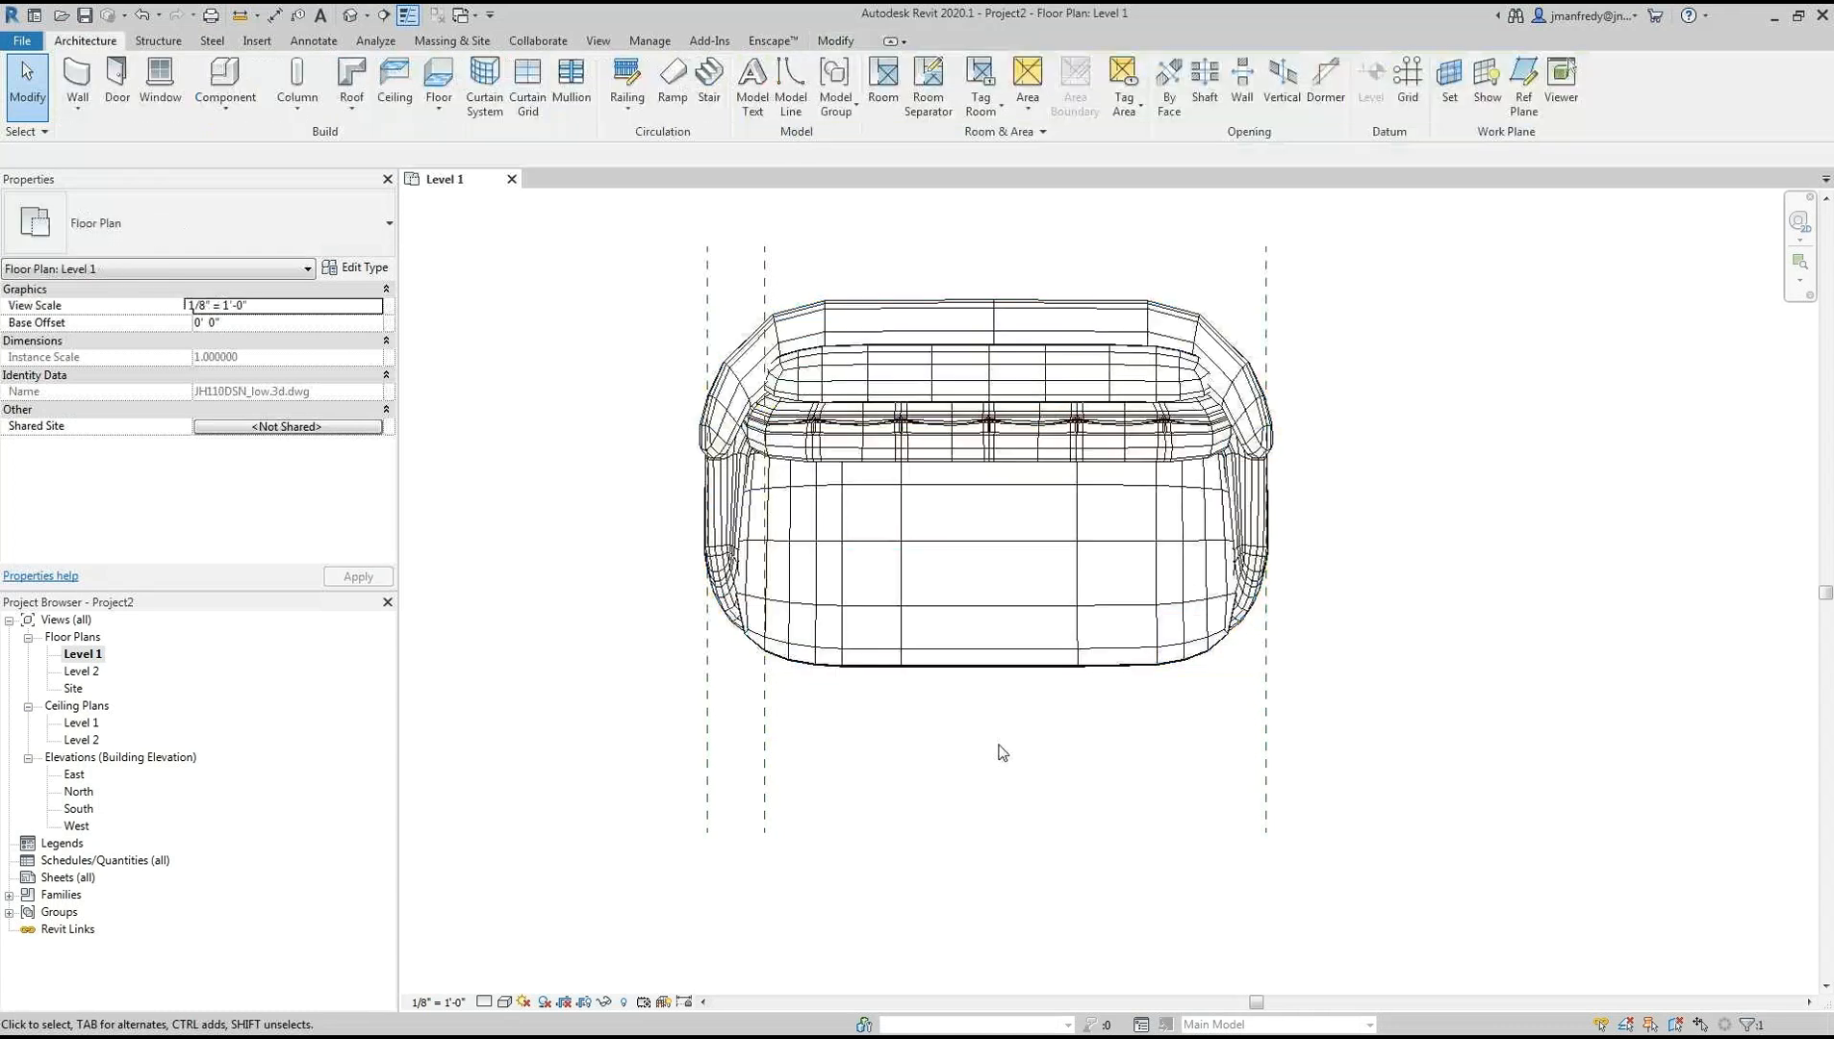
Scale the sofa graphically from its left-edge reference plane, using the right-edge plane as the reference length and the plane 5' away as the new width
click(958, 413)
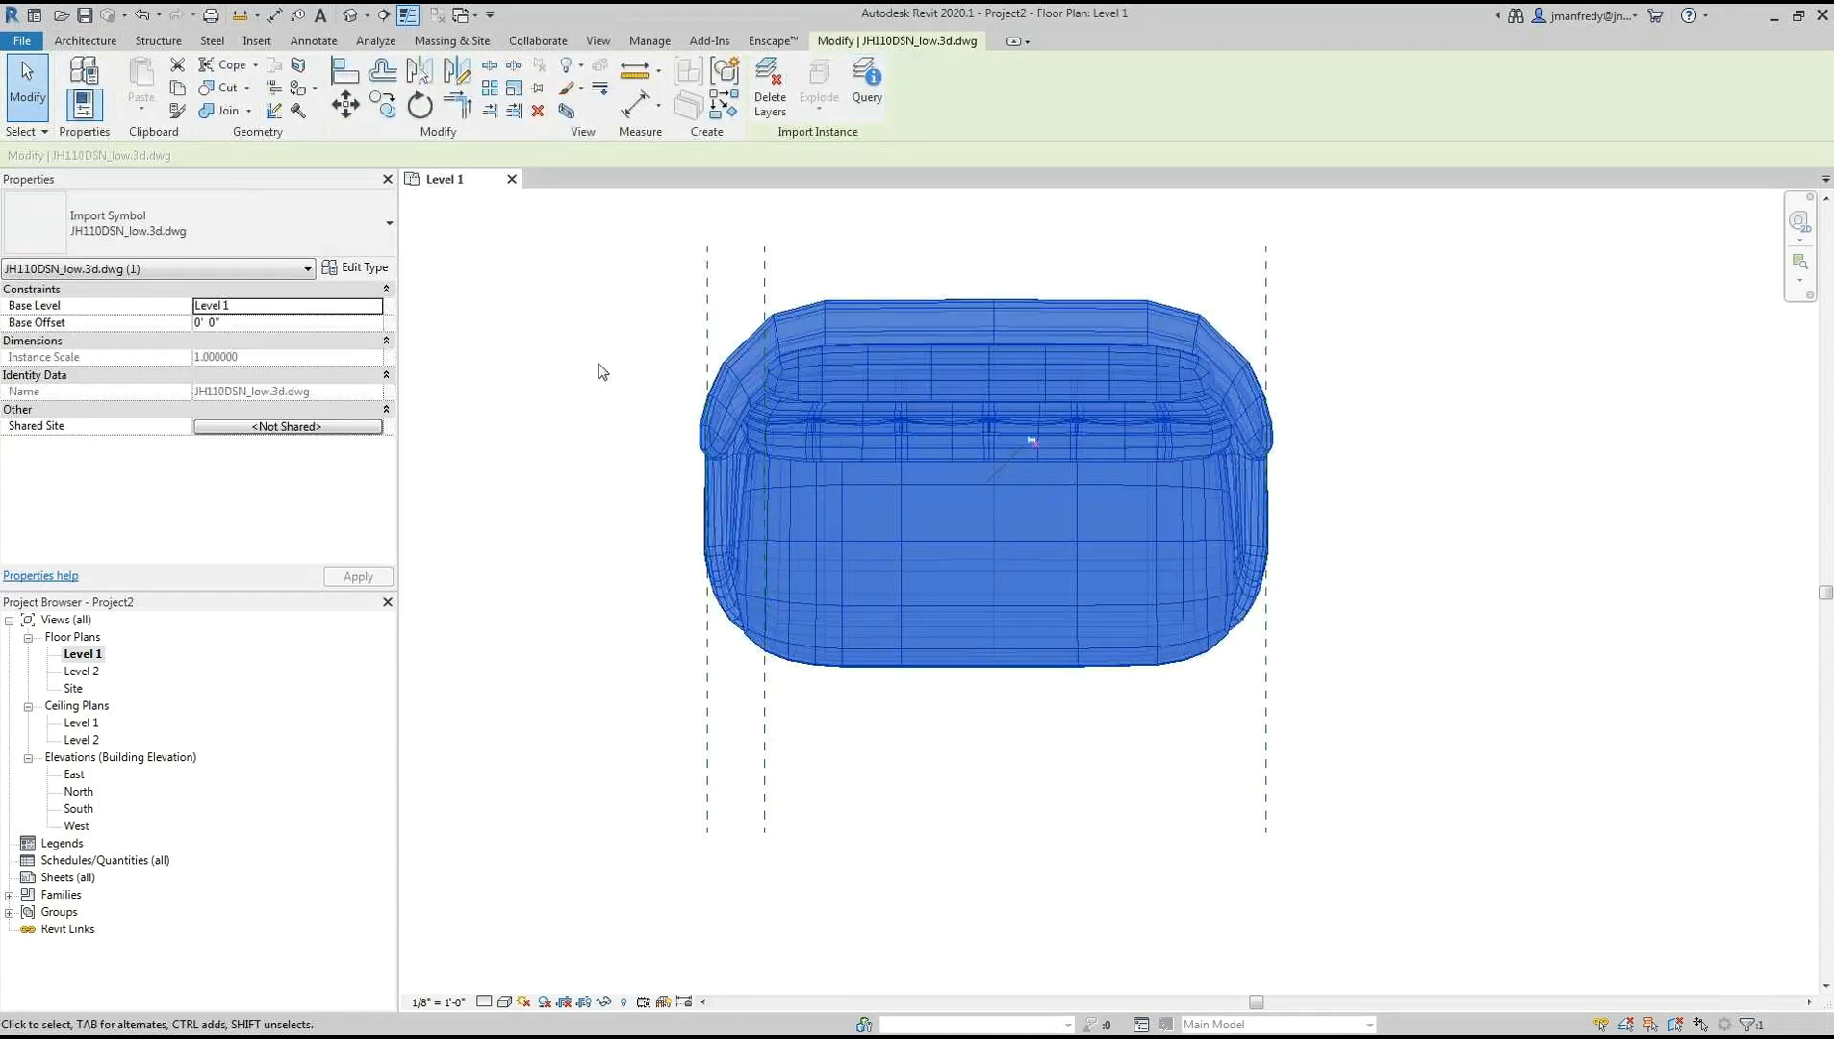
click(514, 90)
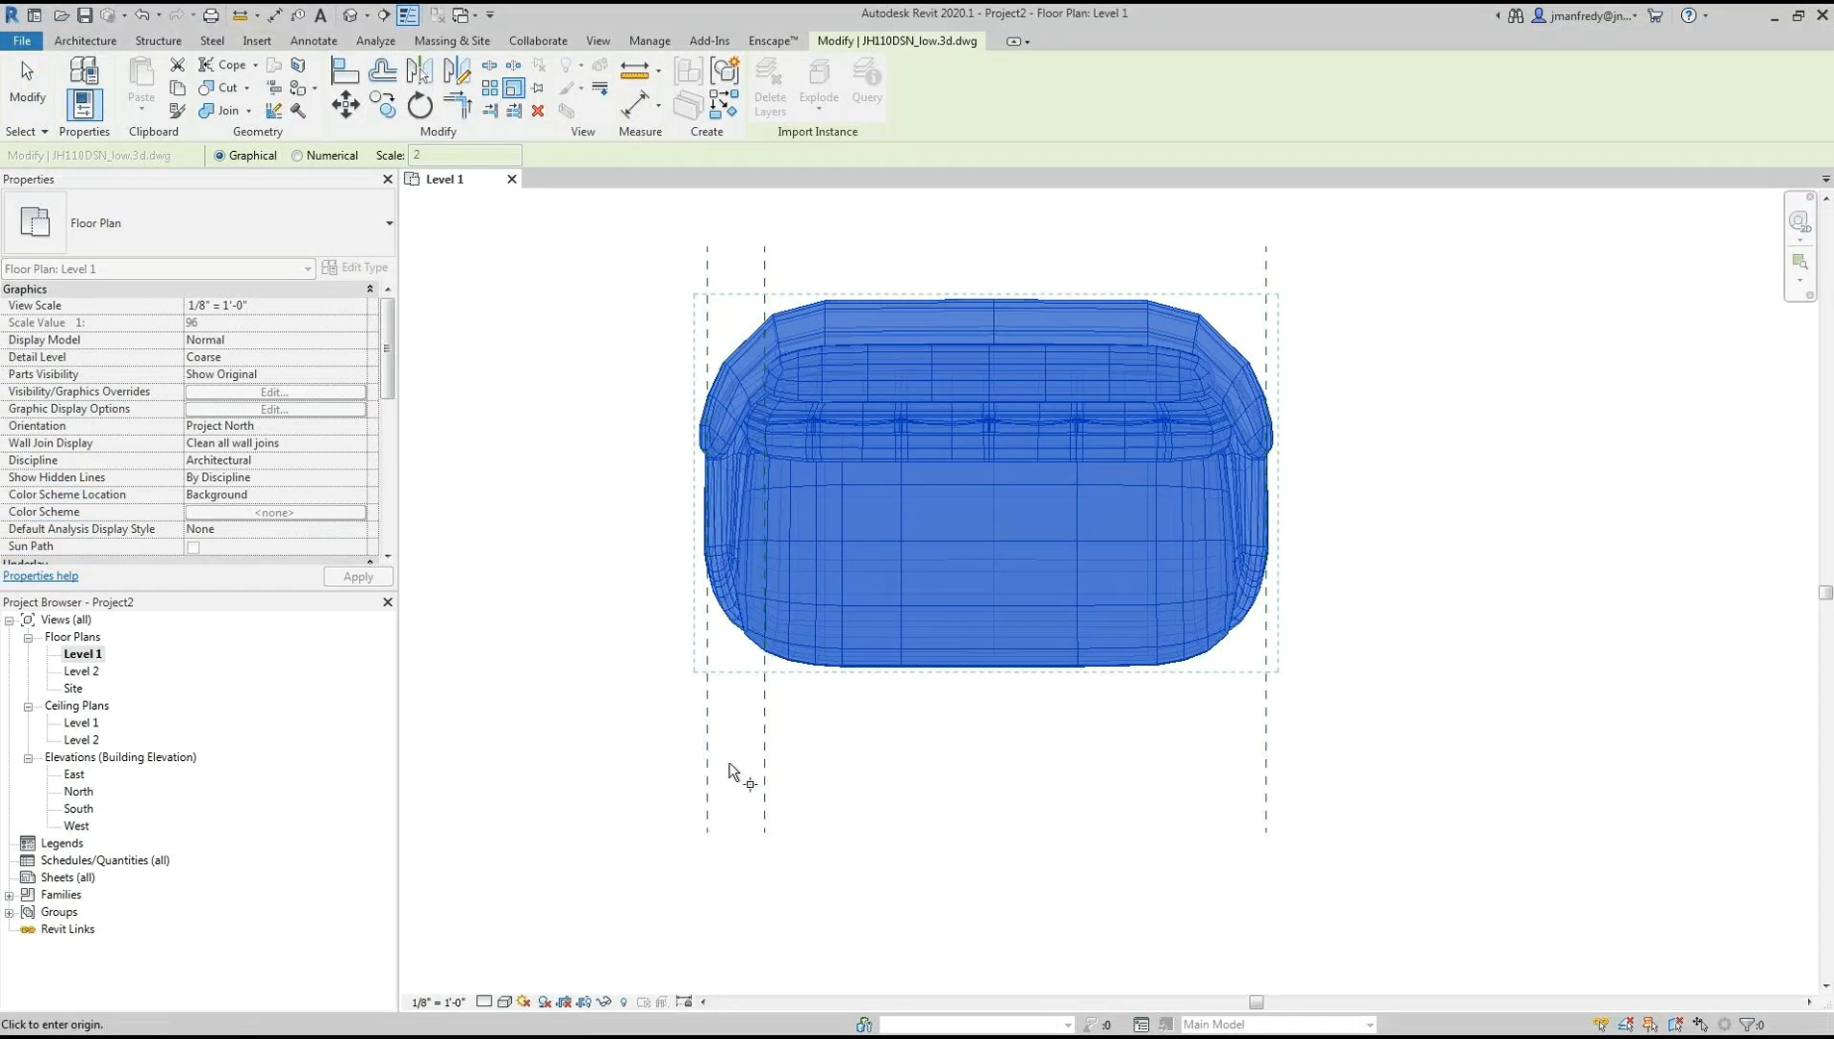
click(708, 728)
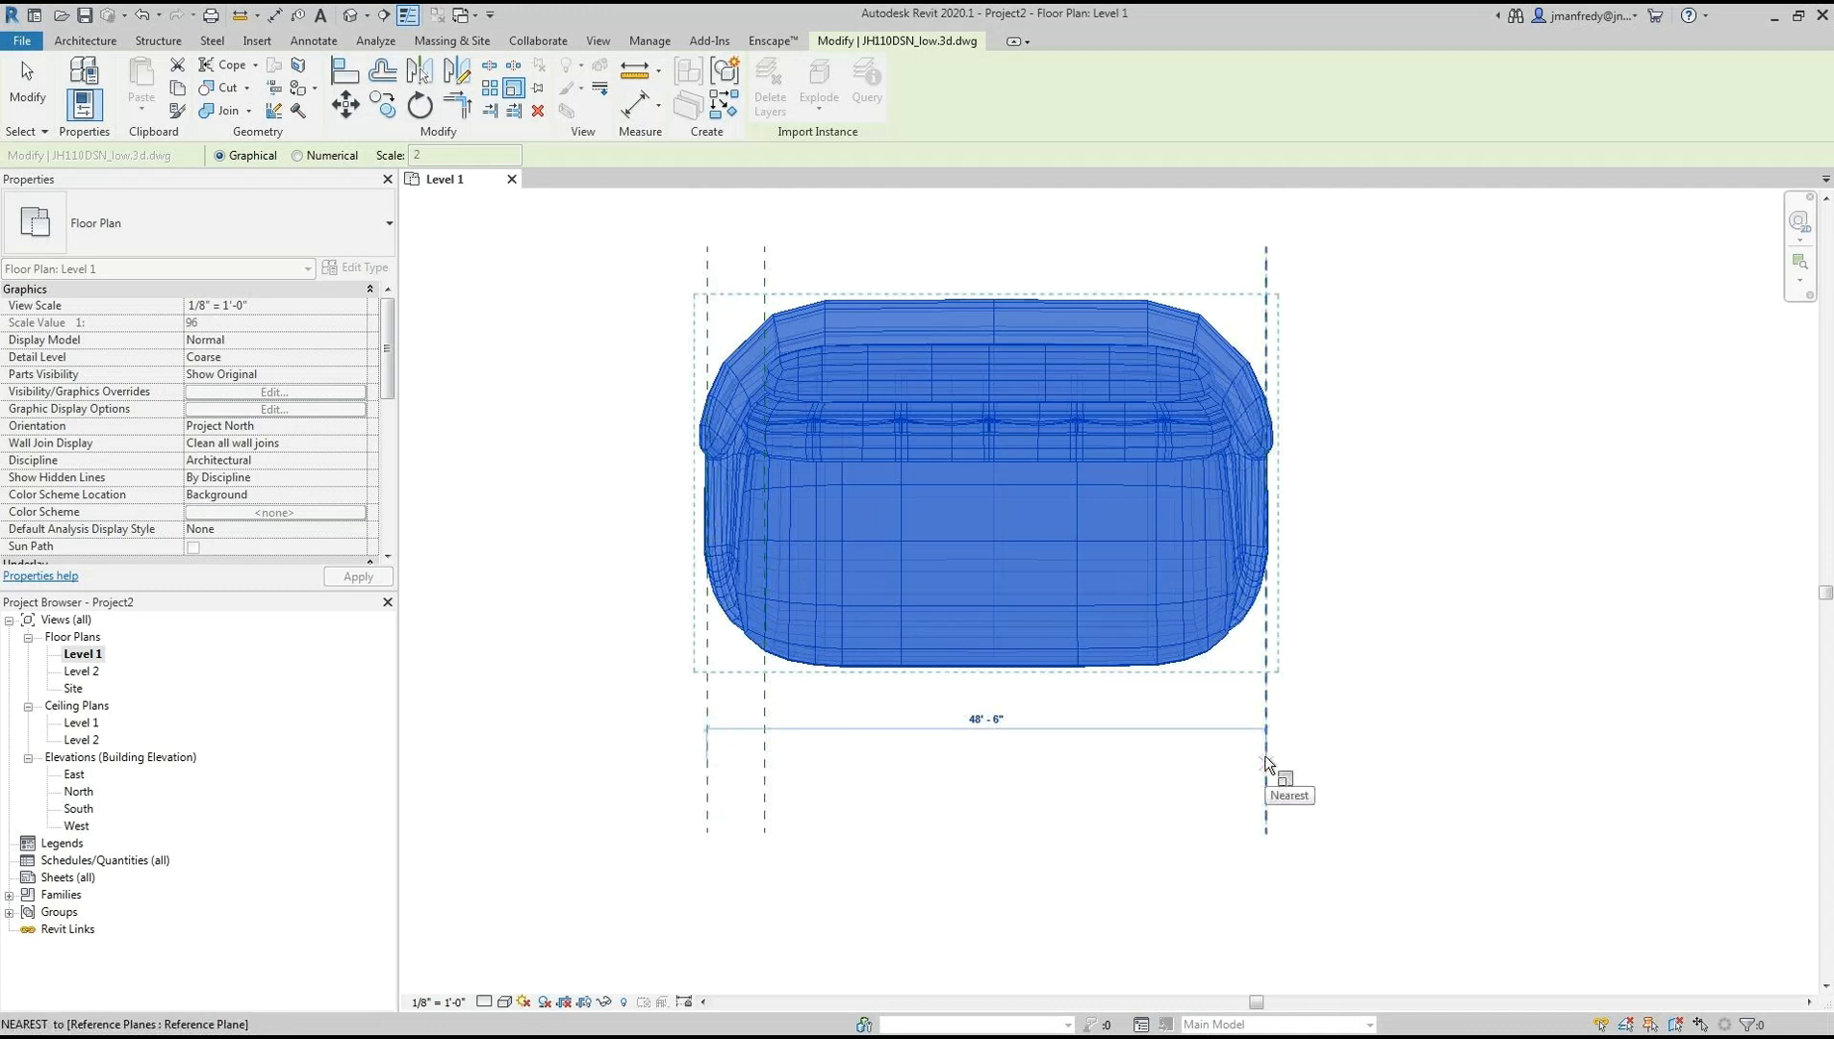
click(1266, 763)
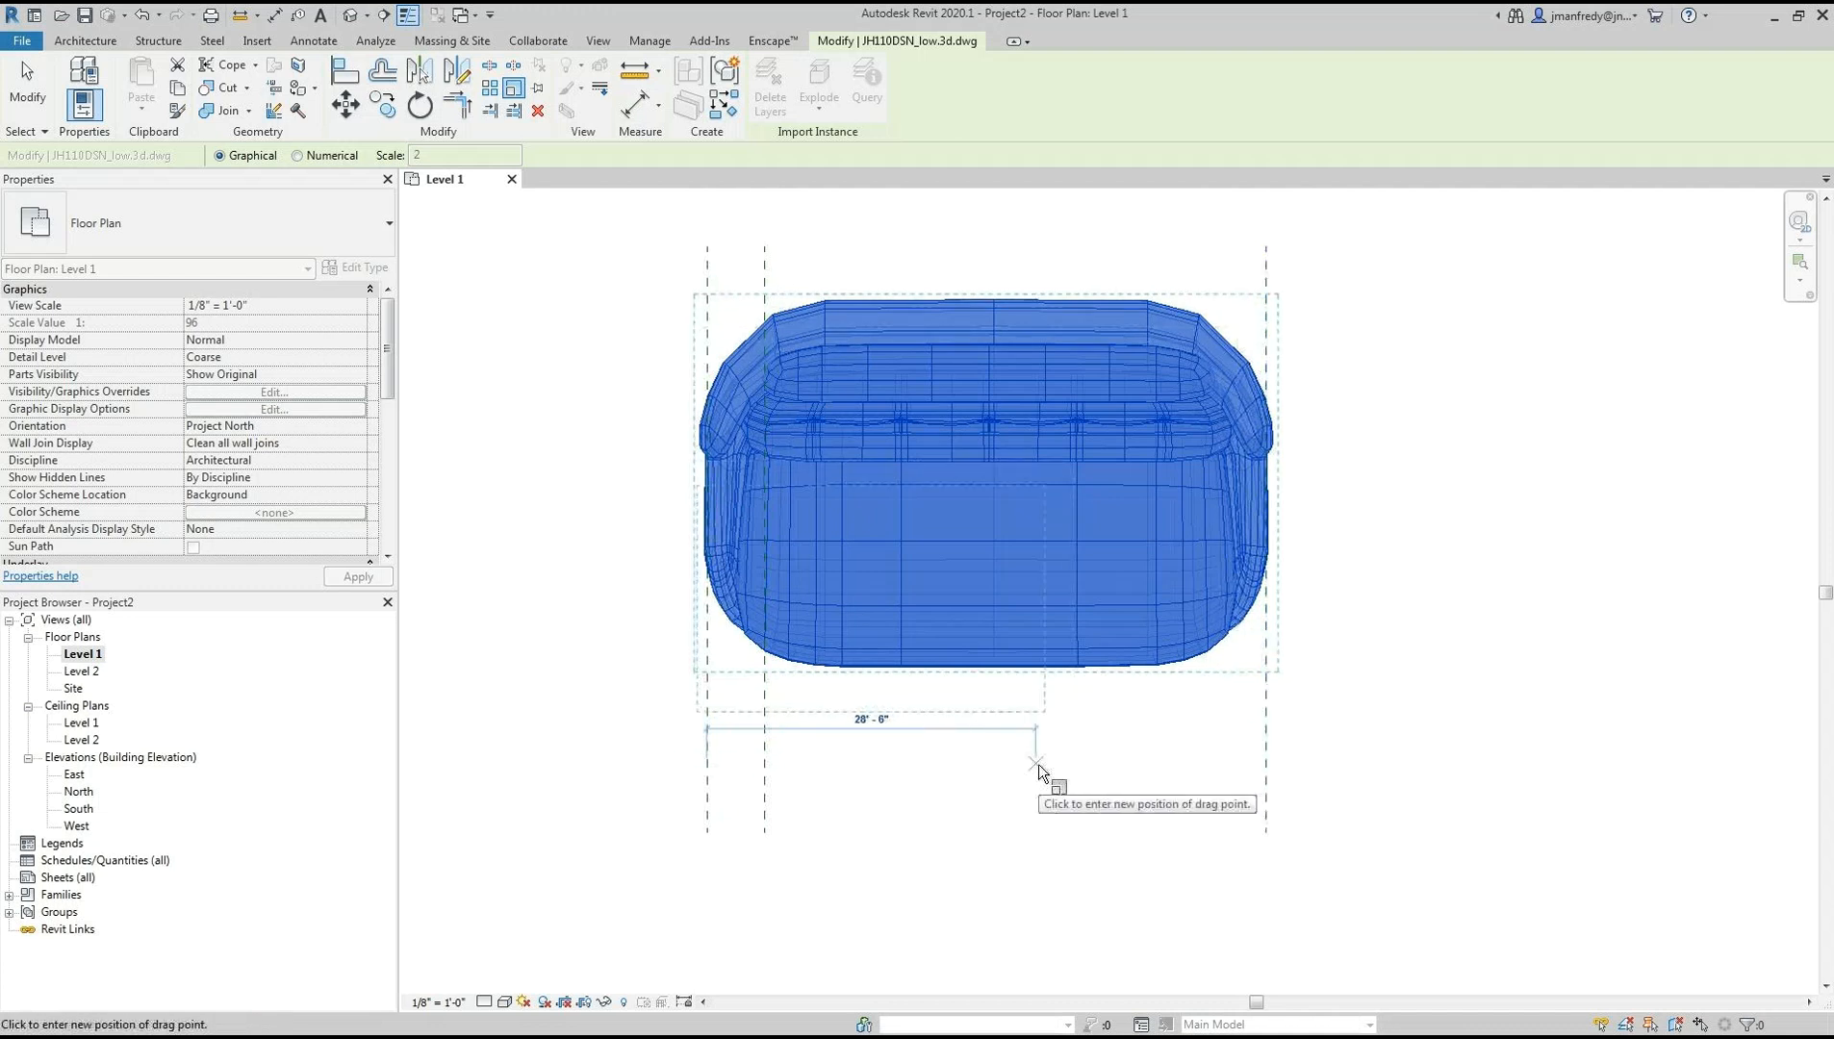
click(769, 803)
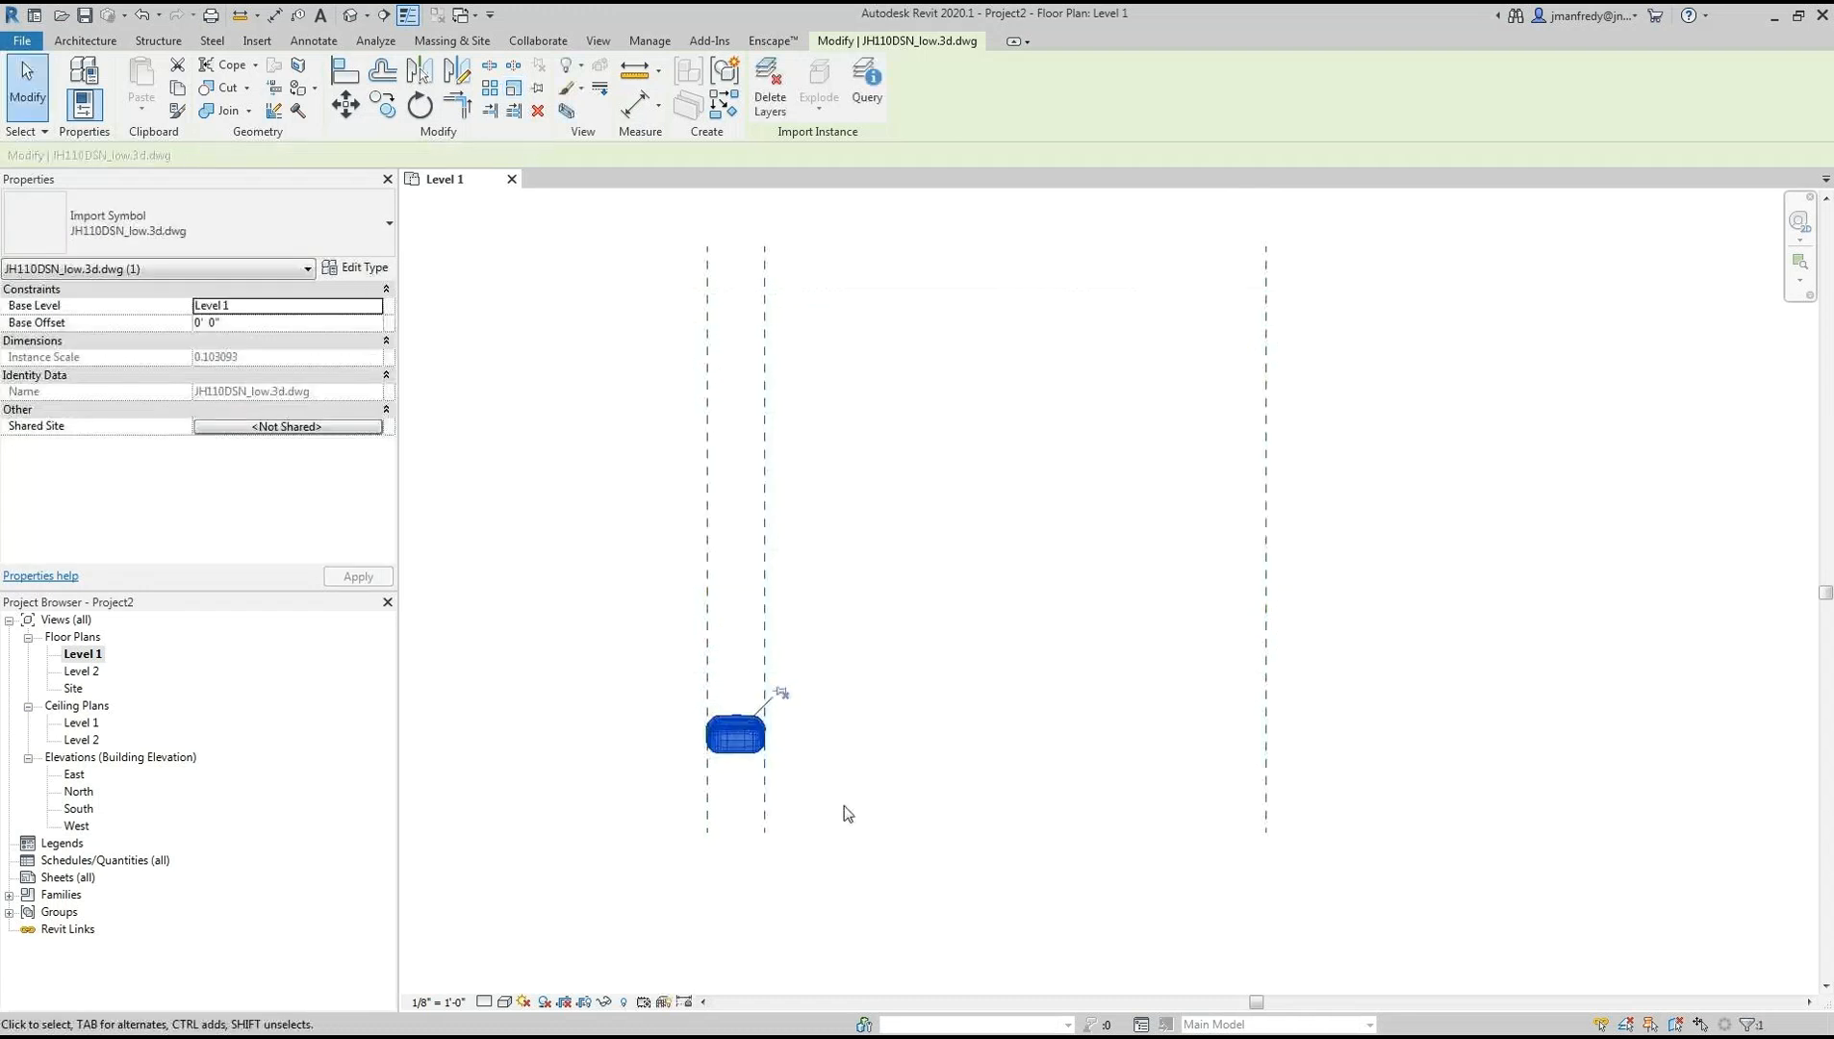
click(844, 807)
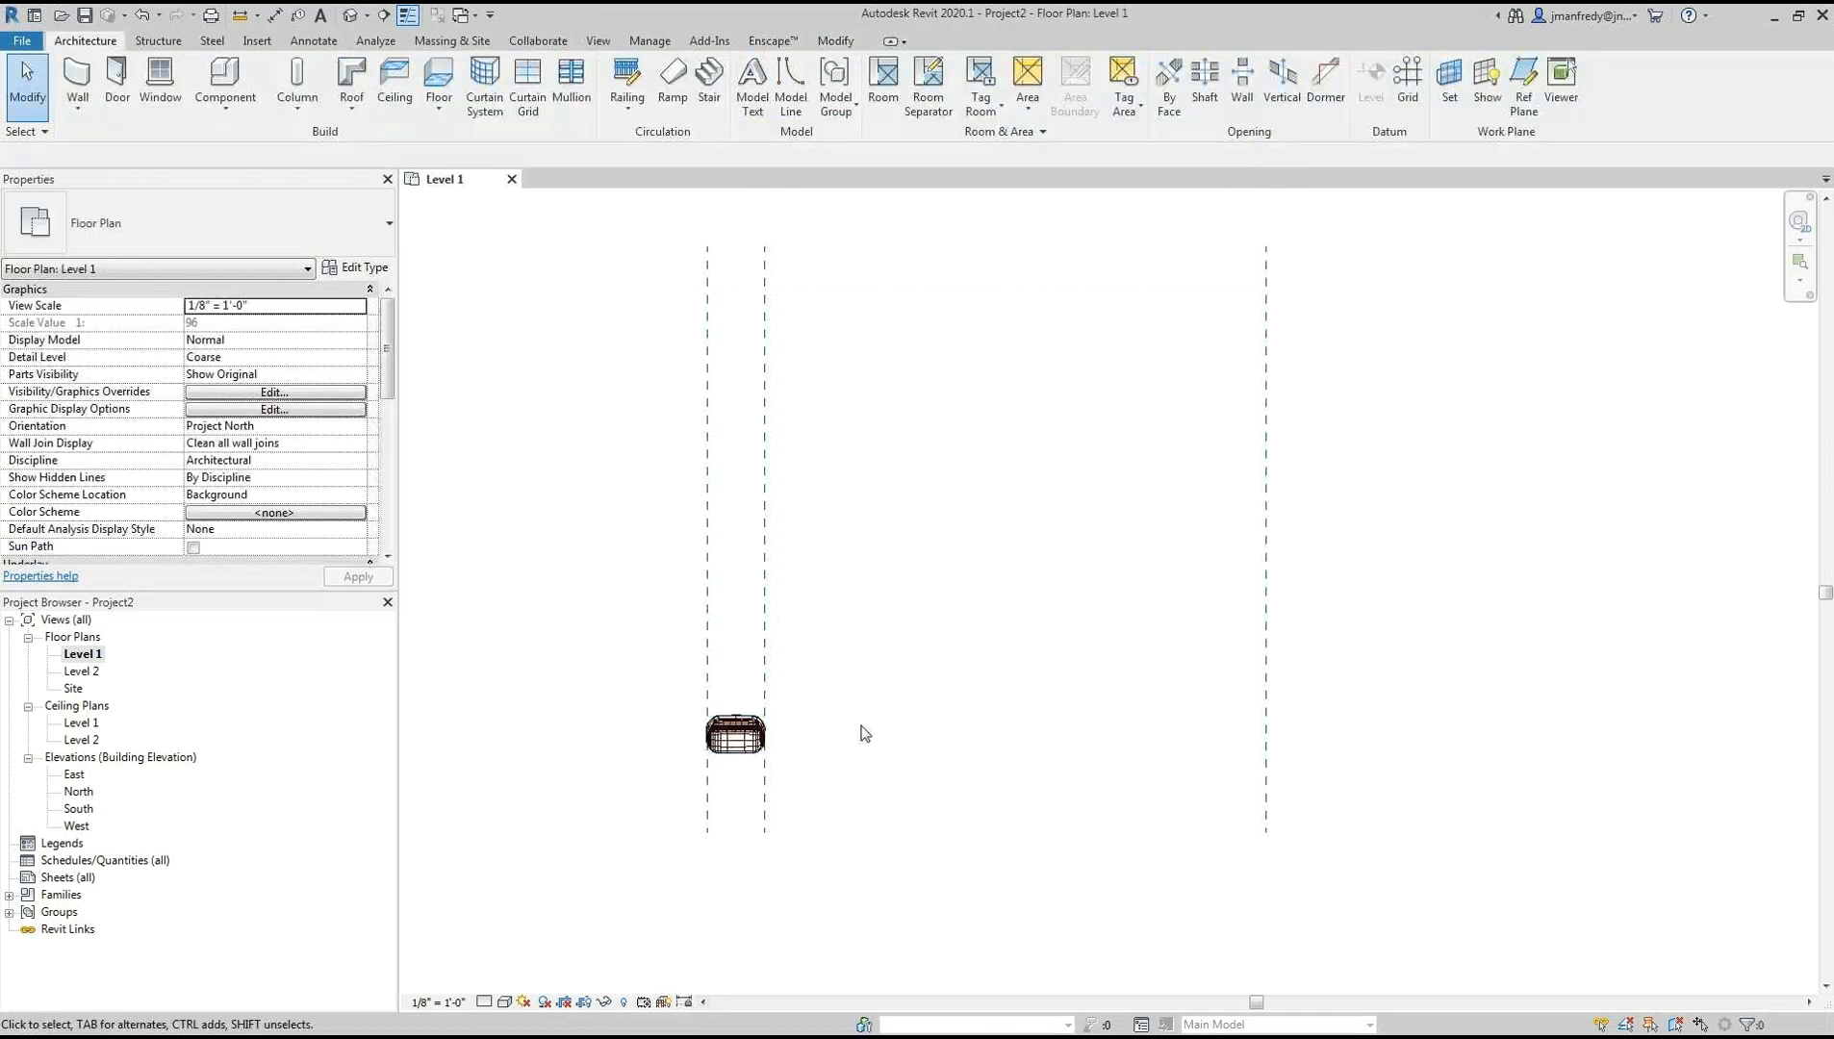
Delete all three vertical reference planes, leaving the scaled sofa in place
drag(1361, 637, 607, 492)
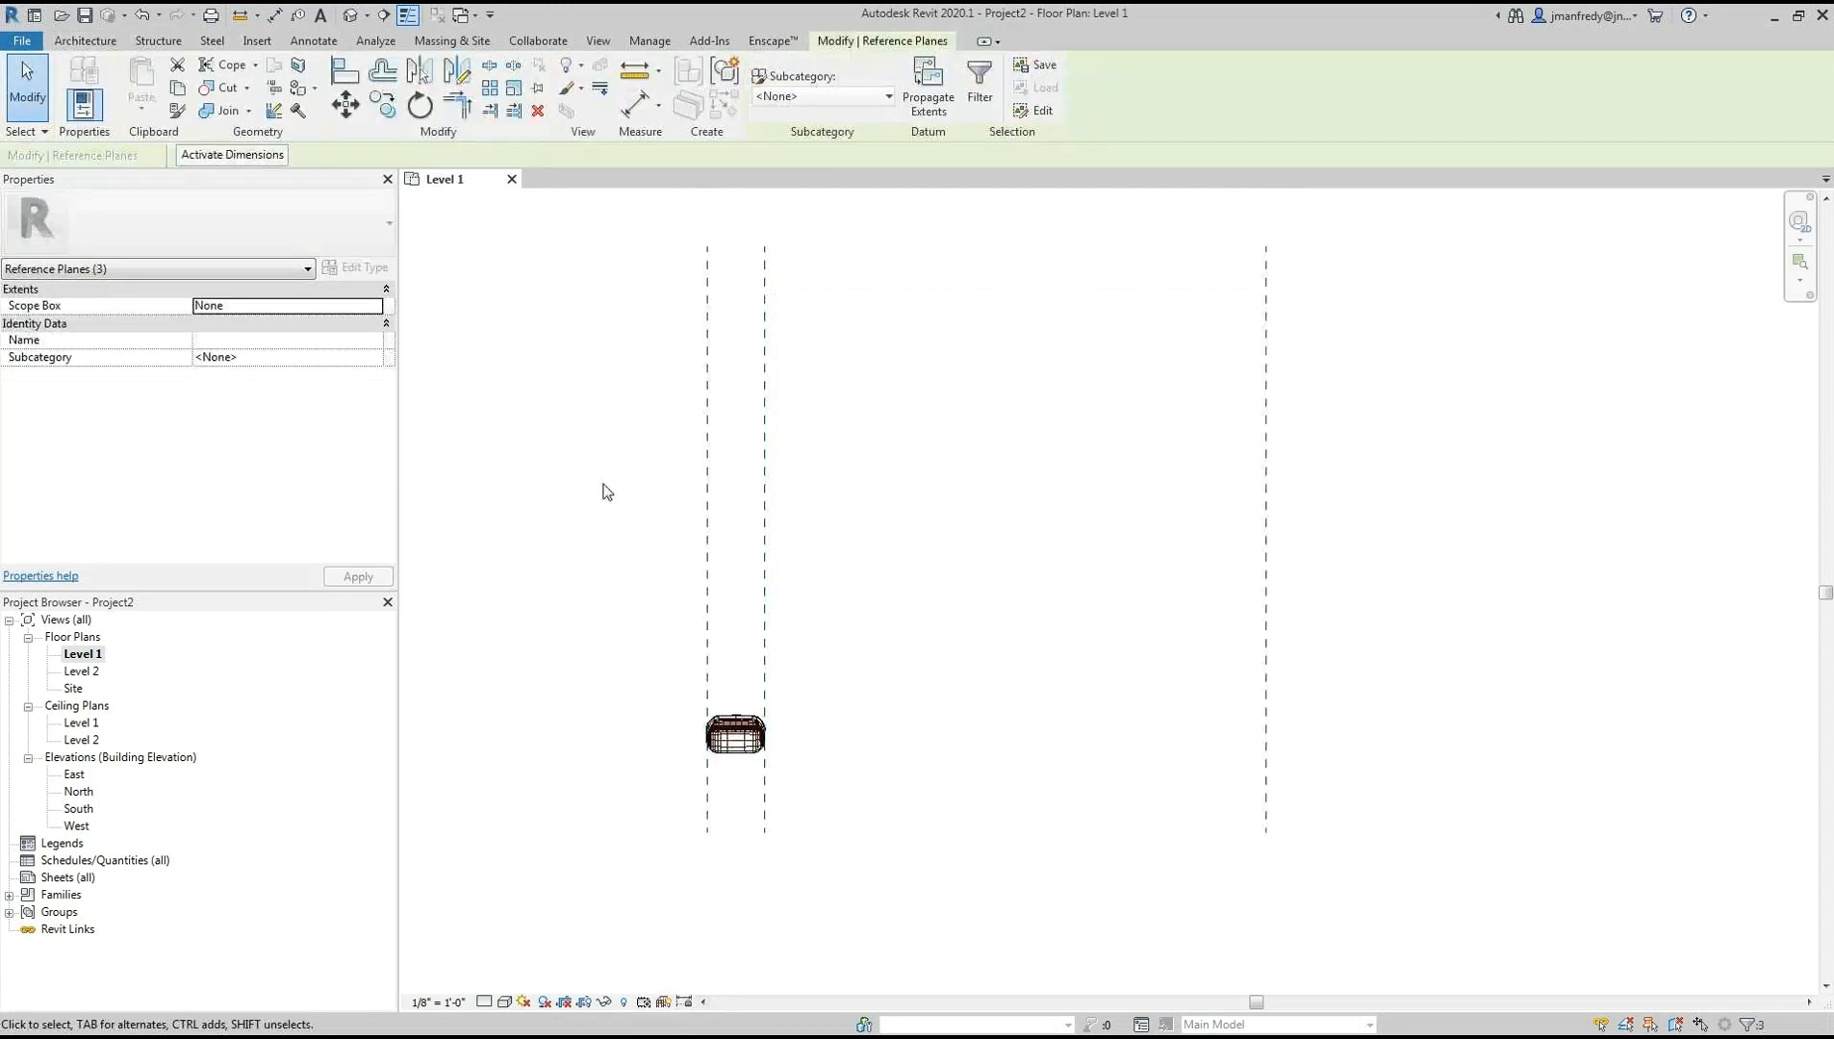
key(Delete)
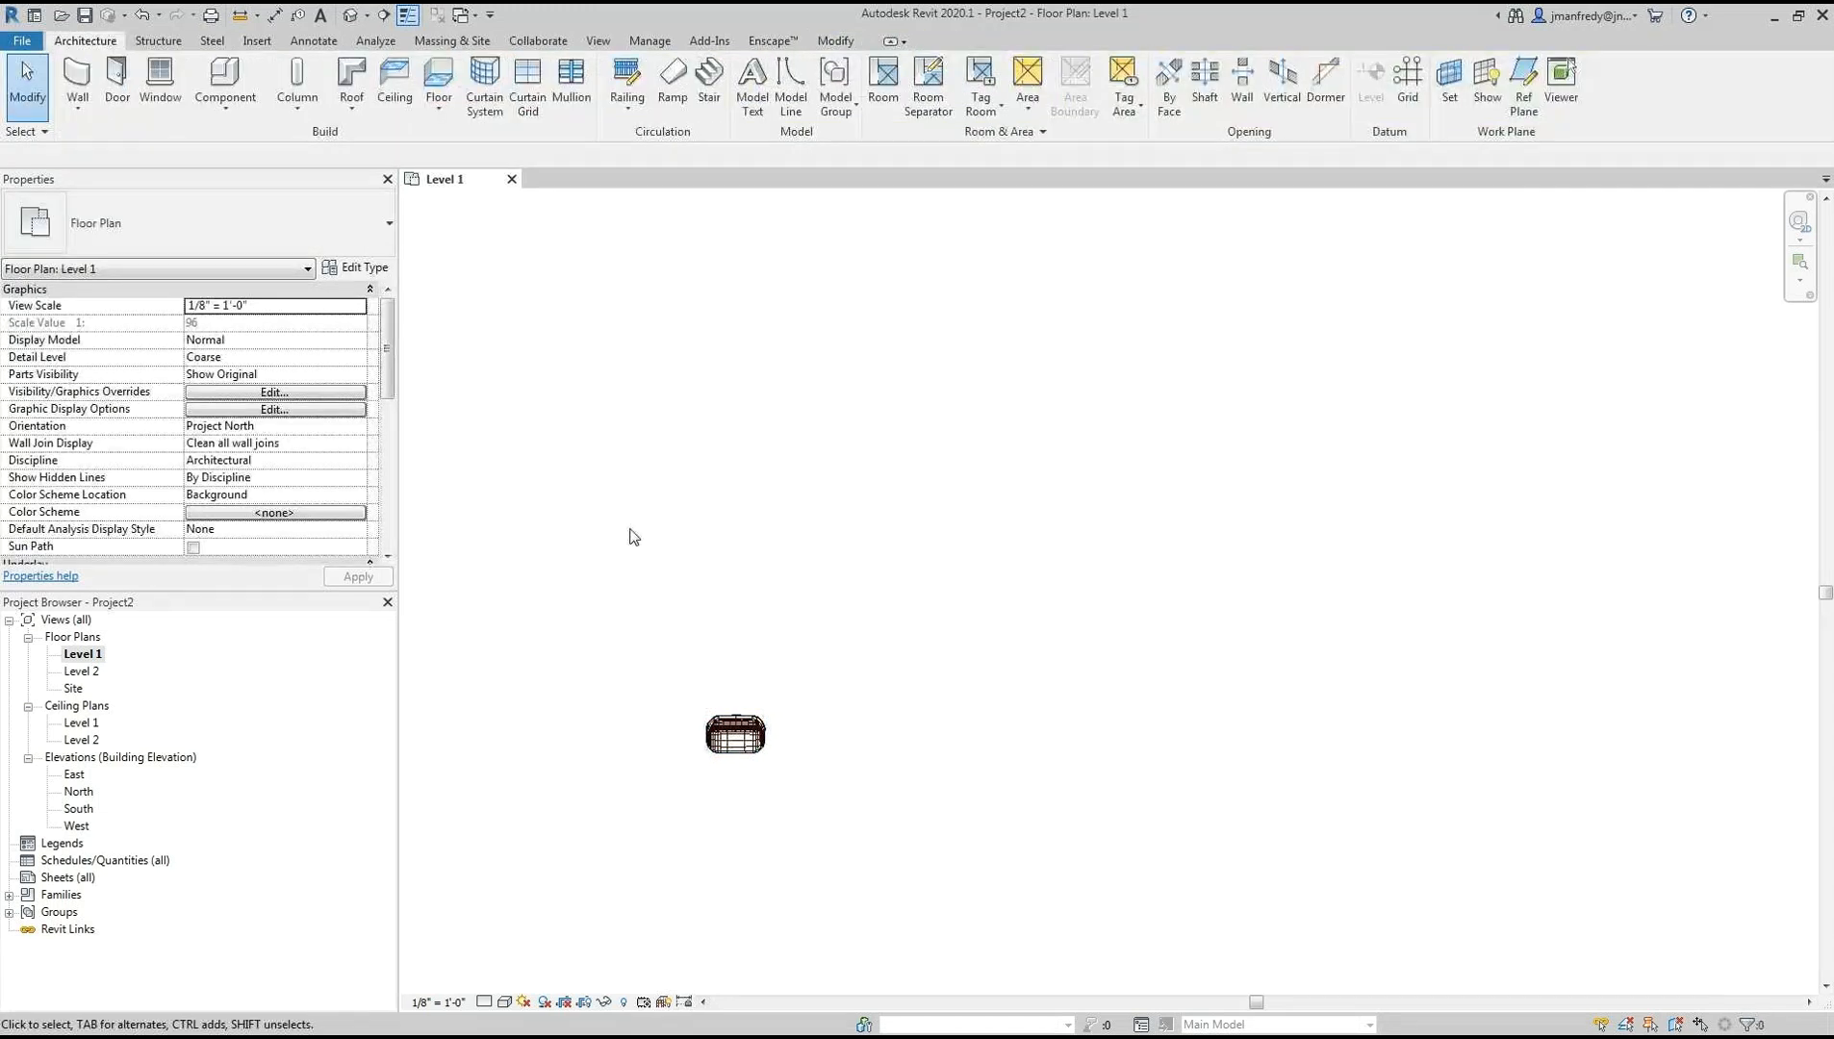
Open the default 3D view and hide the levels category so that the sofa can be inspected alone
click(350, 16)
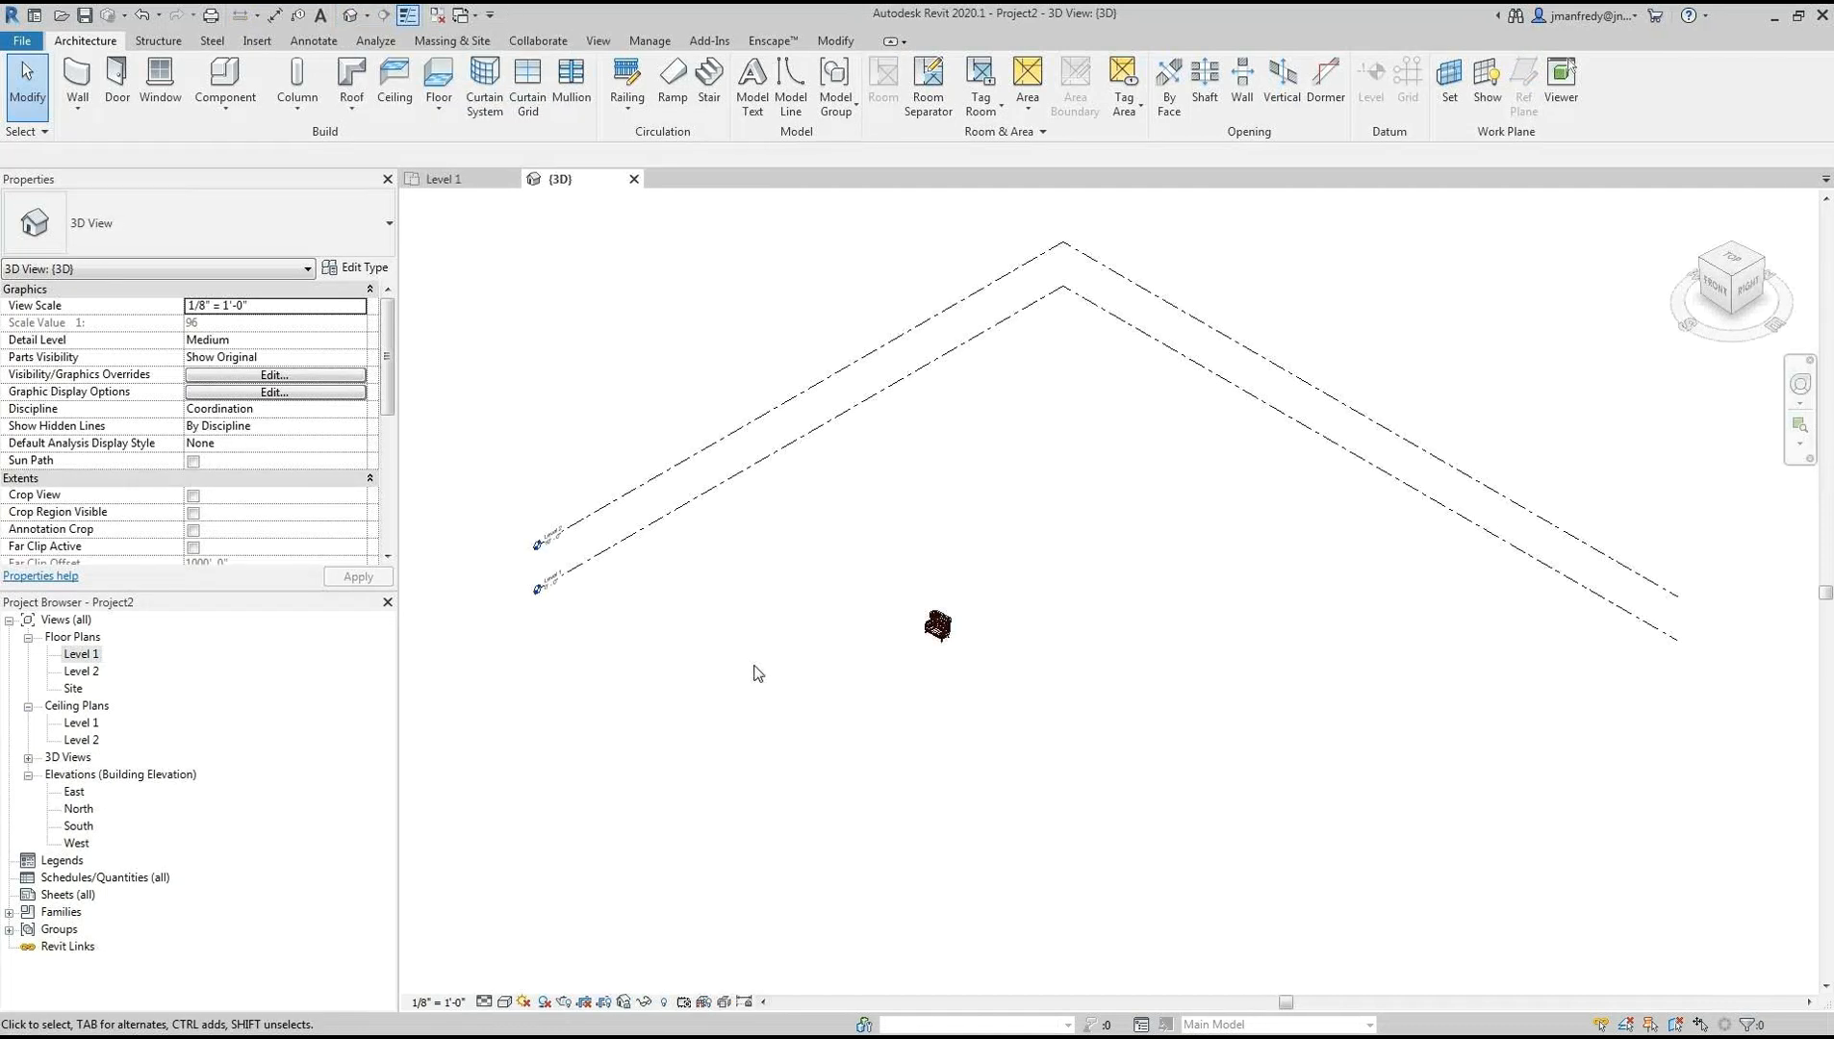
drag(607, 691, 467, 338)
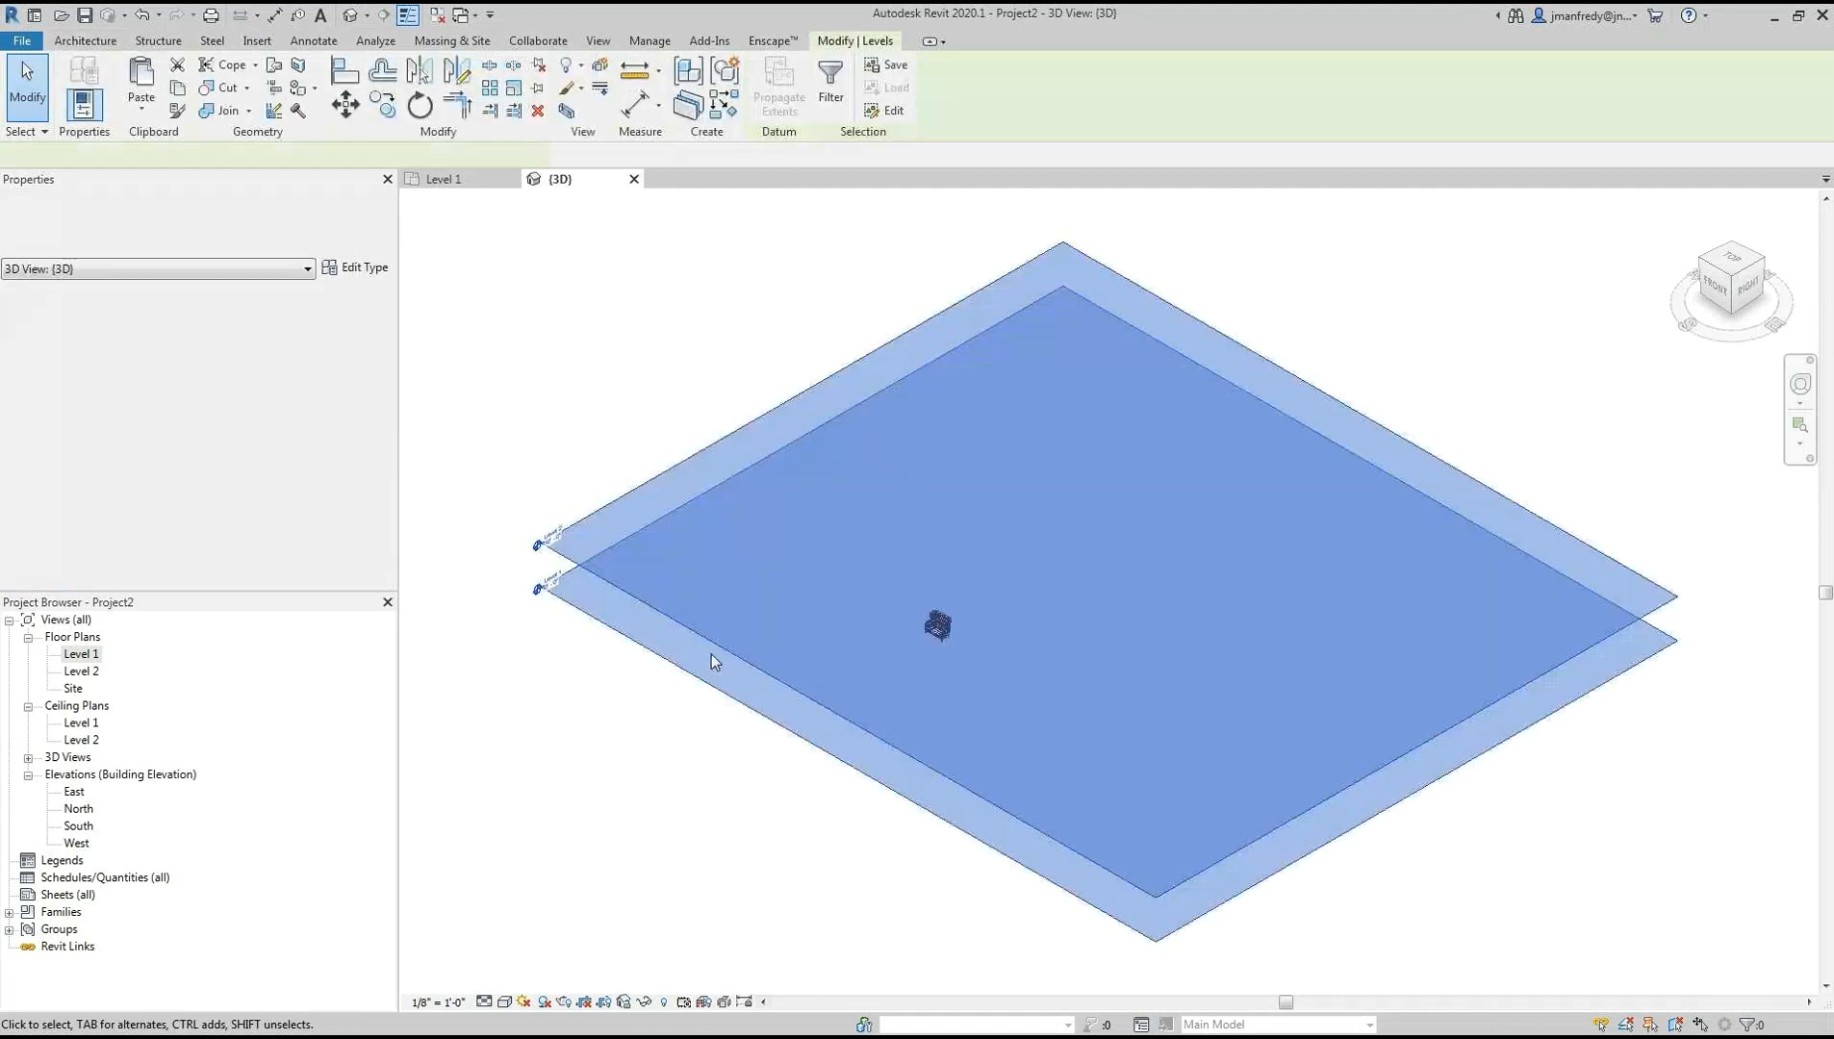
right_click(649, 521)
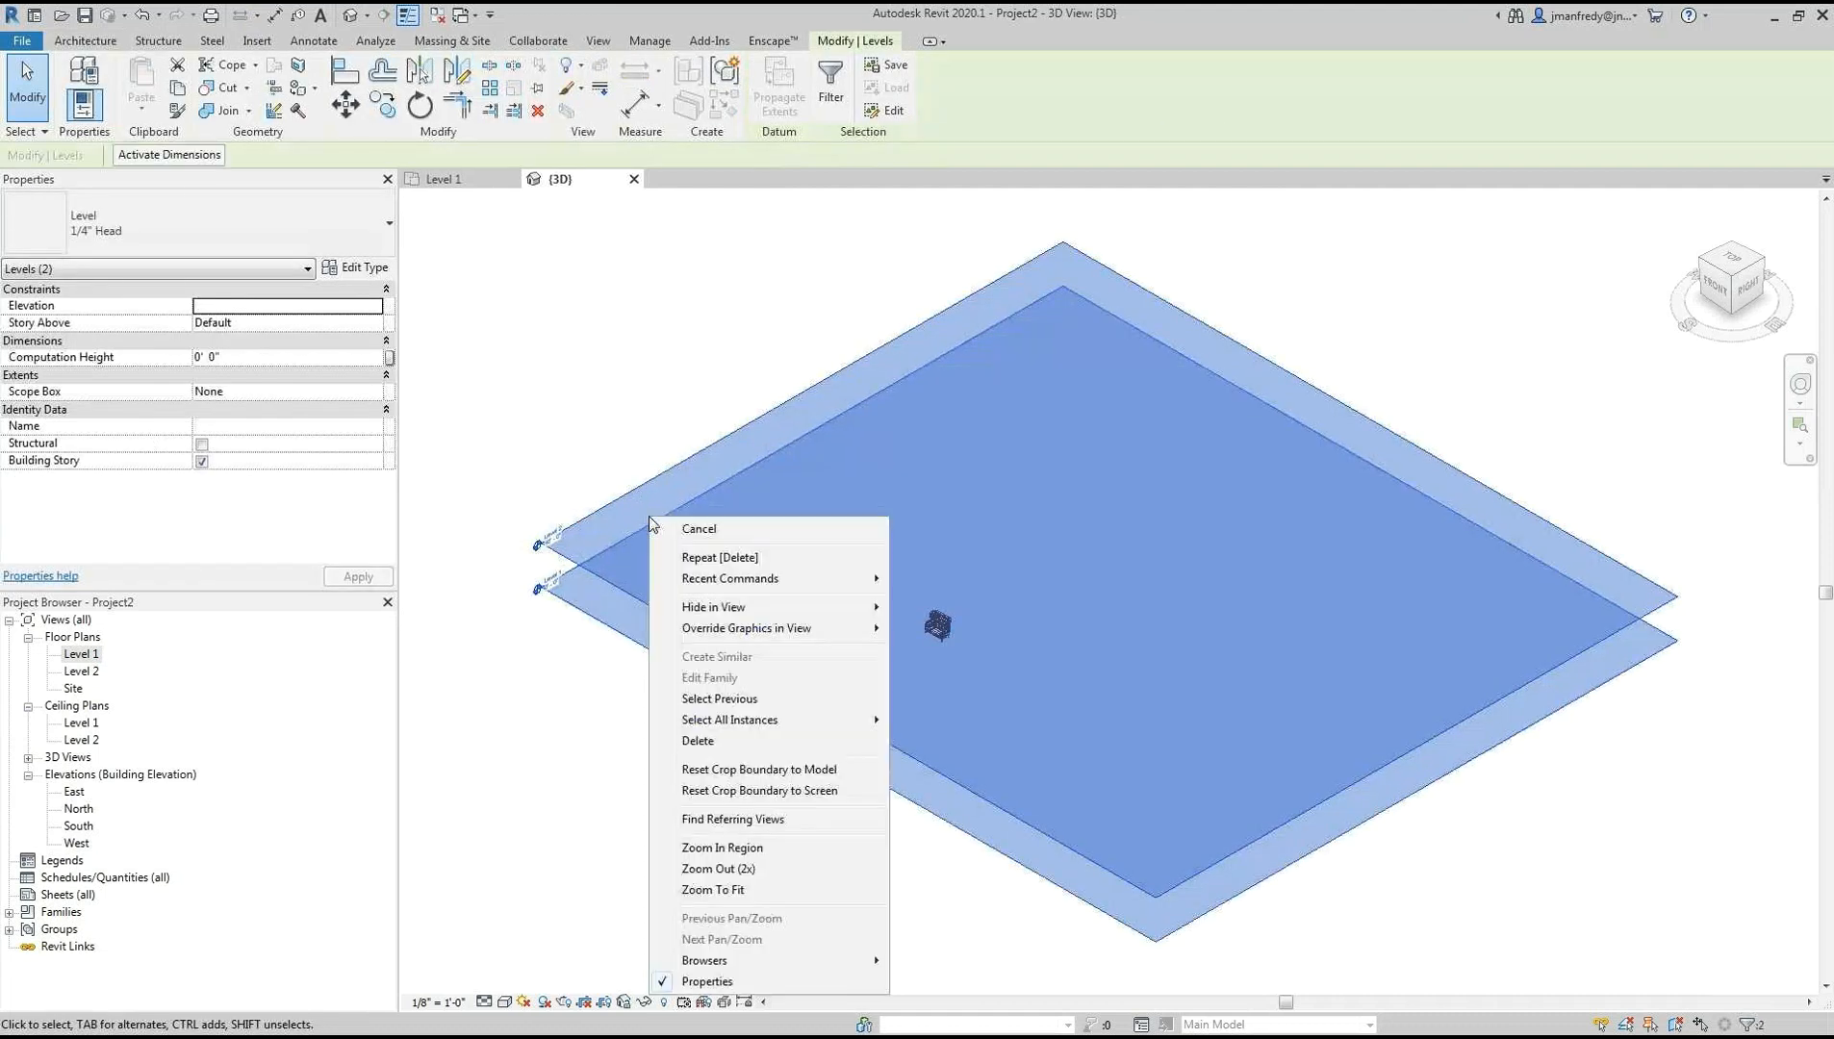
mouse_move(755, 607)
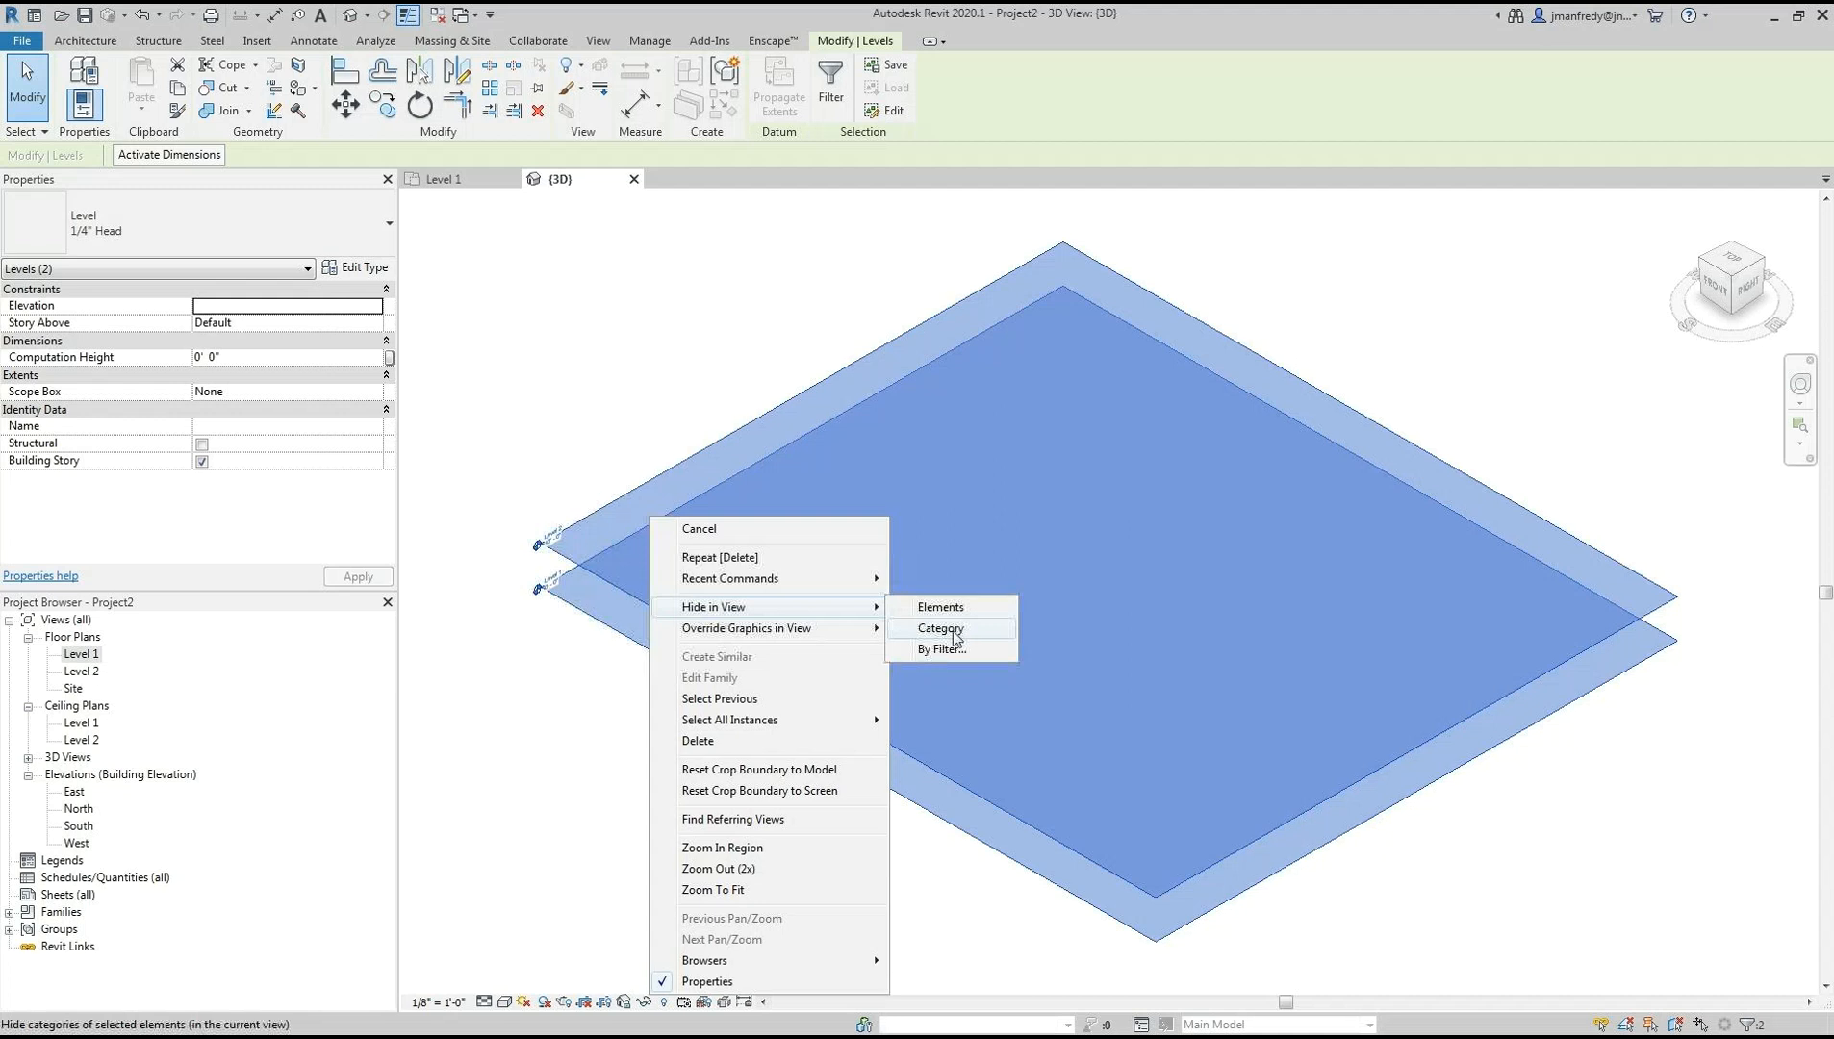
click(955, 632)
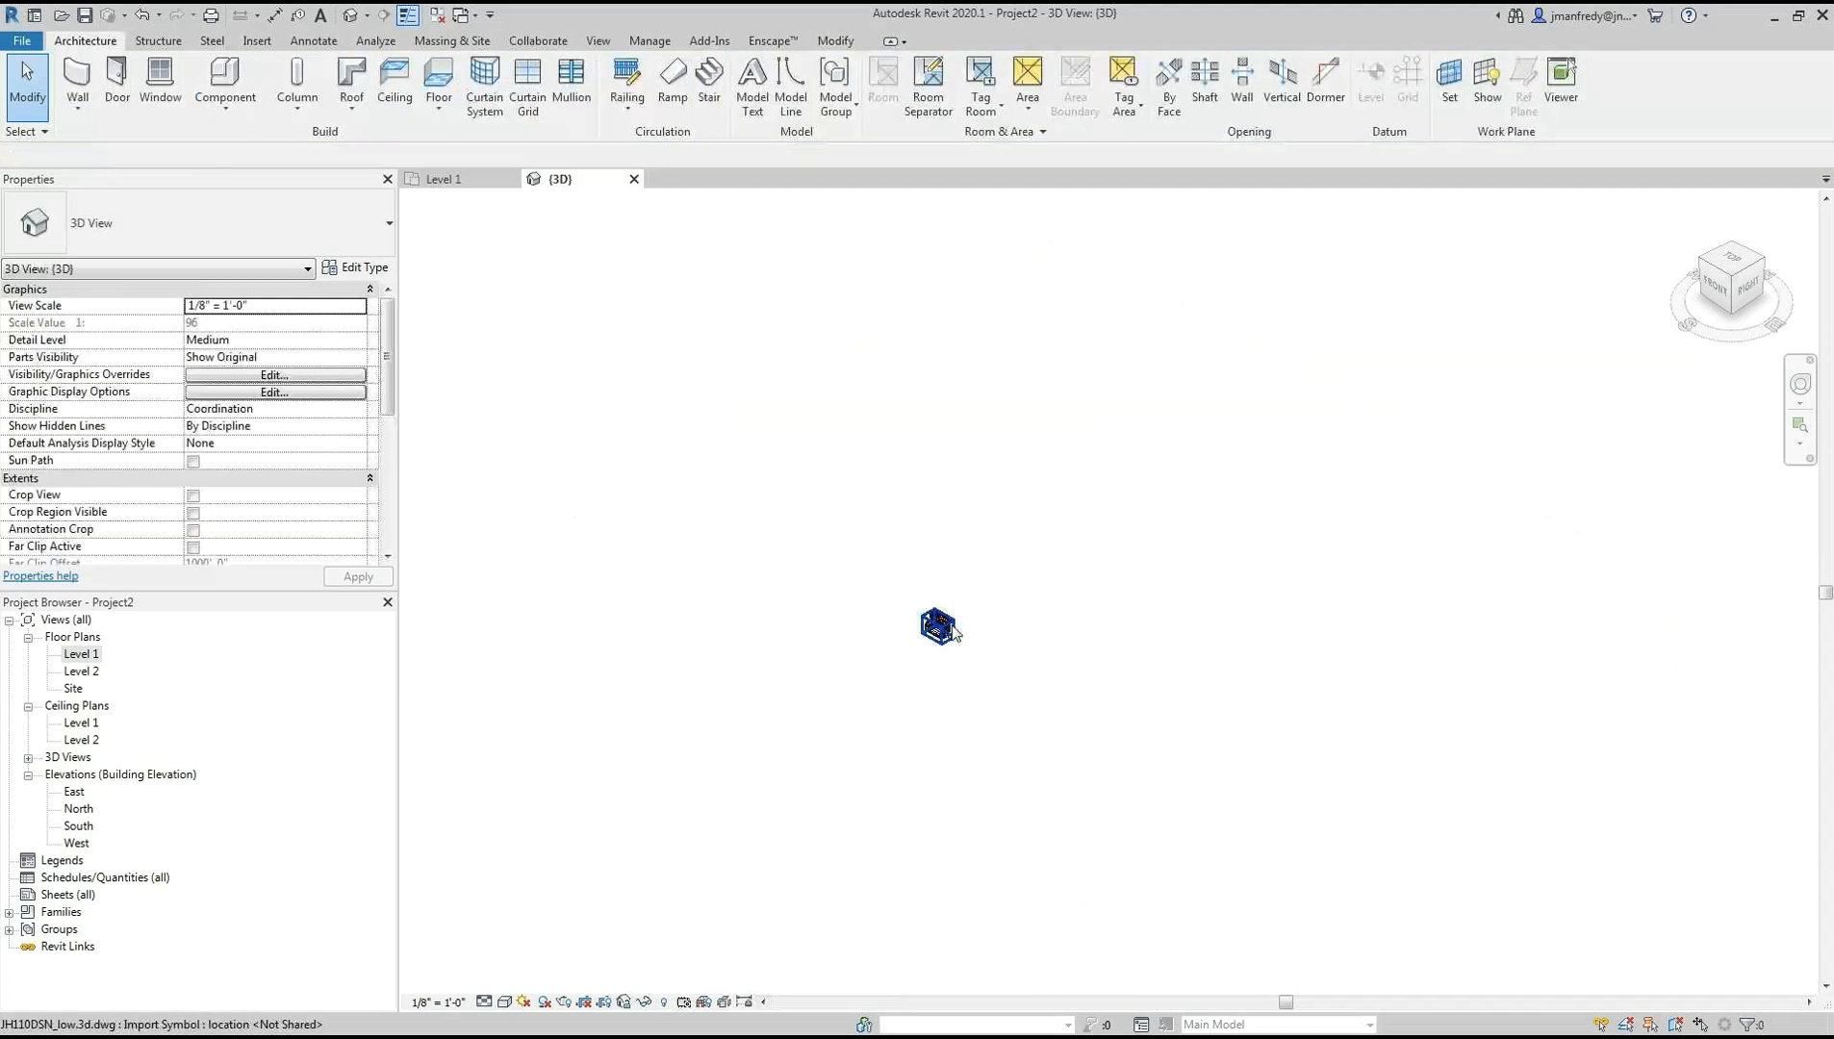
middle_click(823, 656)
middle_click(823, 655)
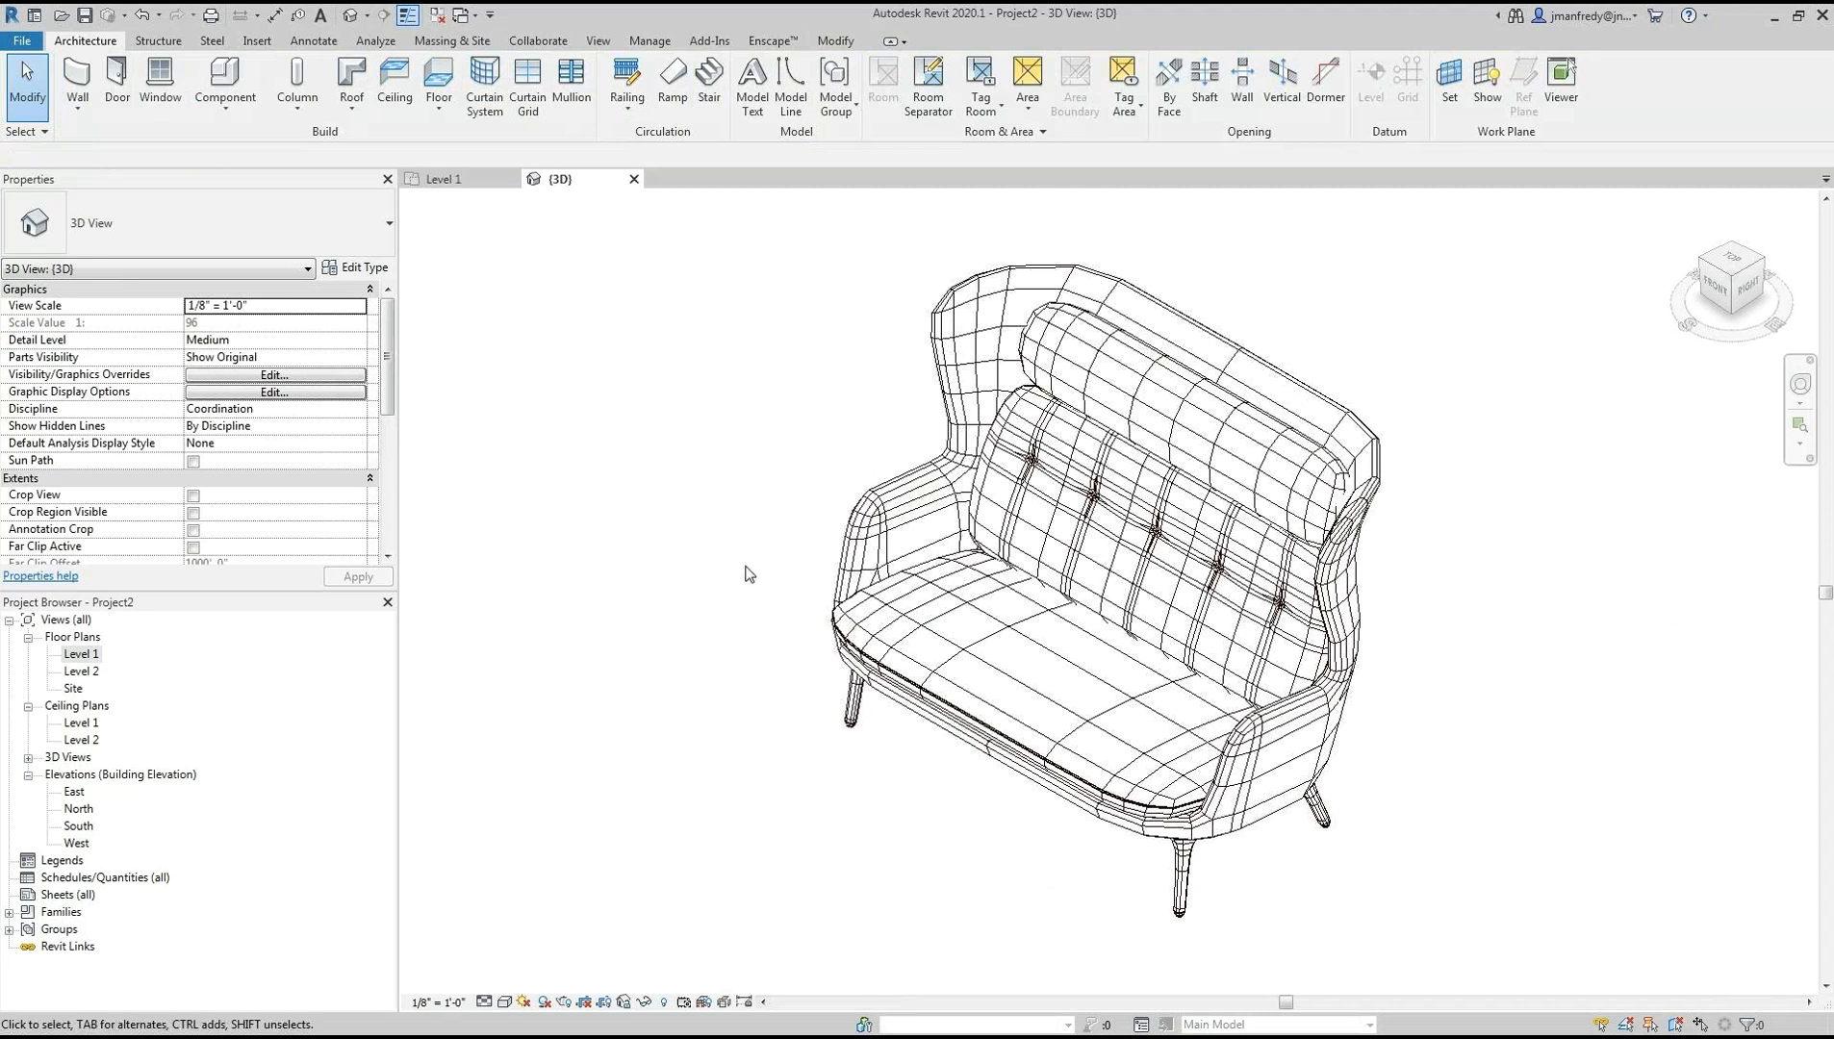
shift+middle_drag(739, 563, 1437, 662)
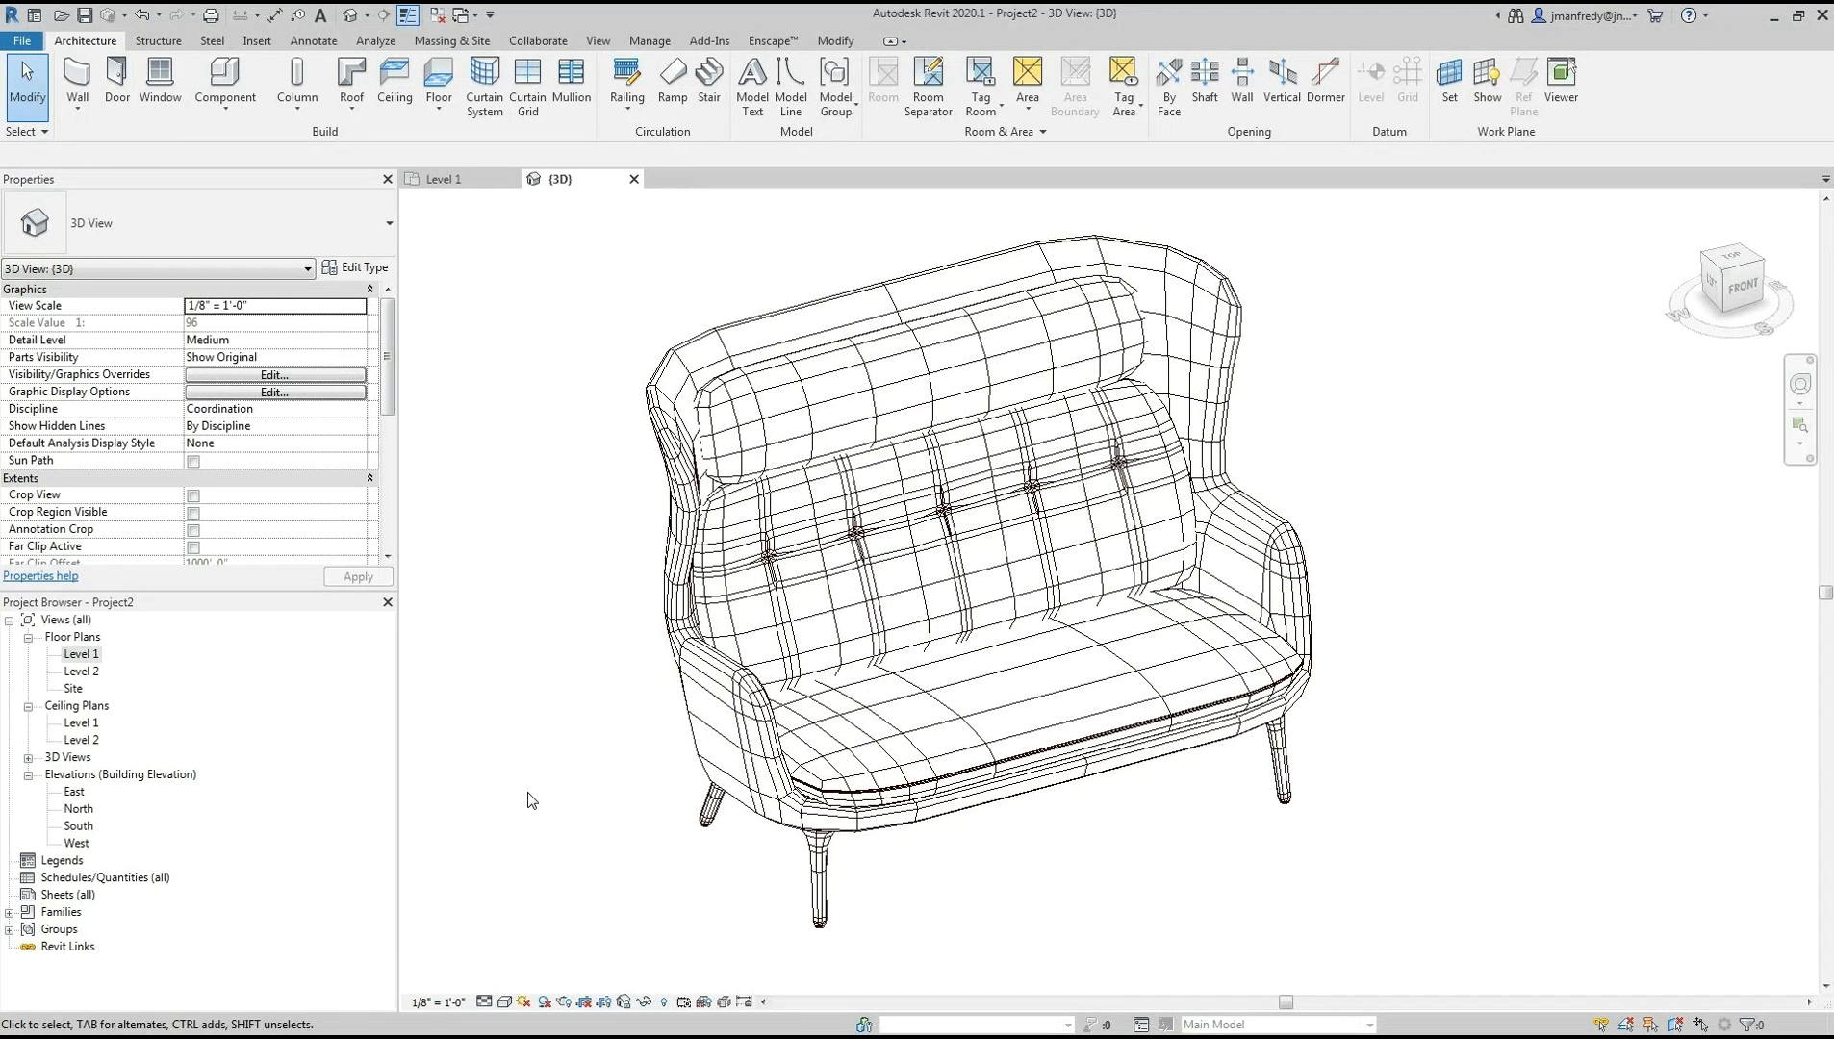
Preview the sofa in the 3D view with the Shaded visual style
click(504, 1002)
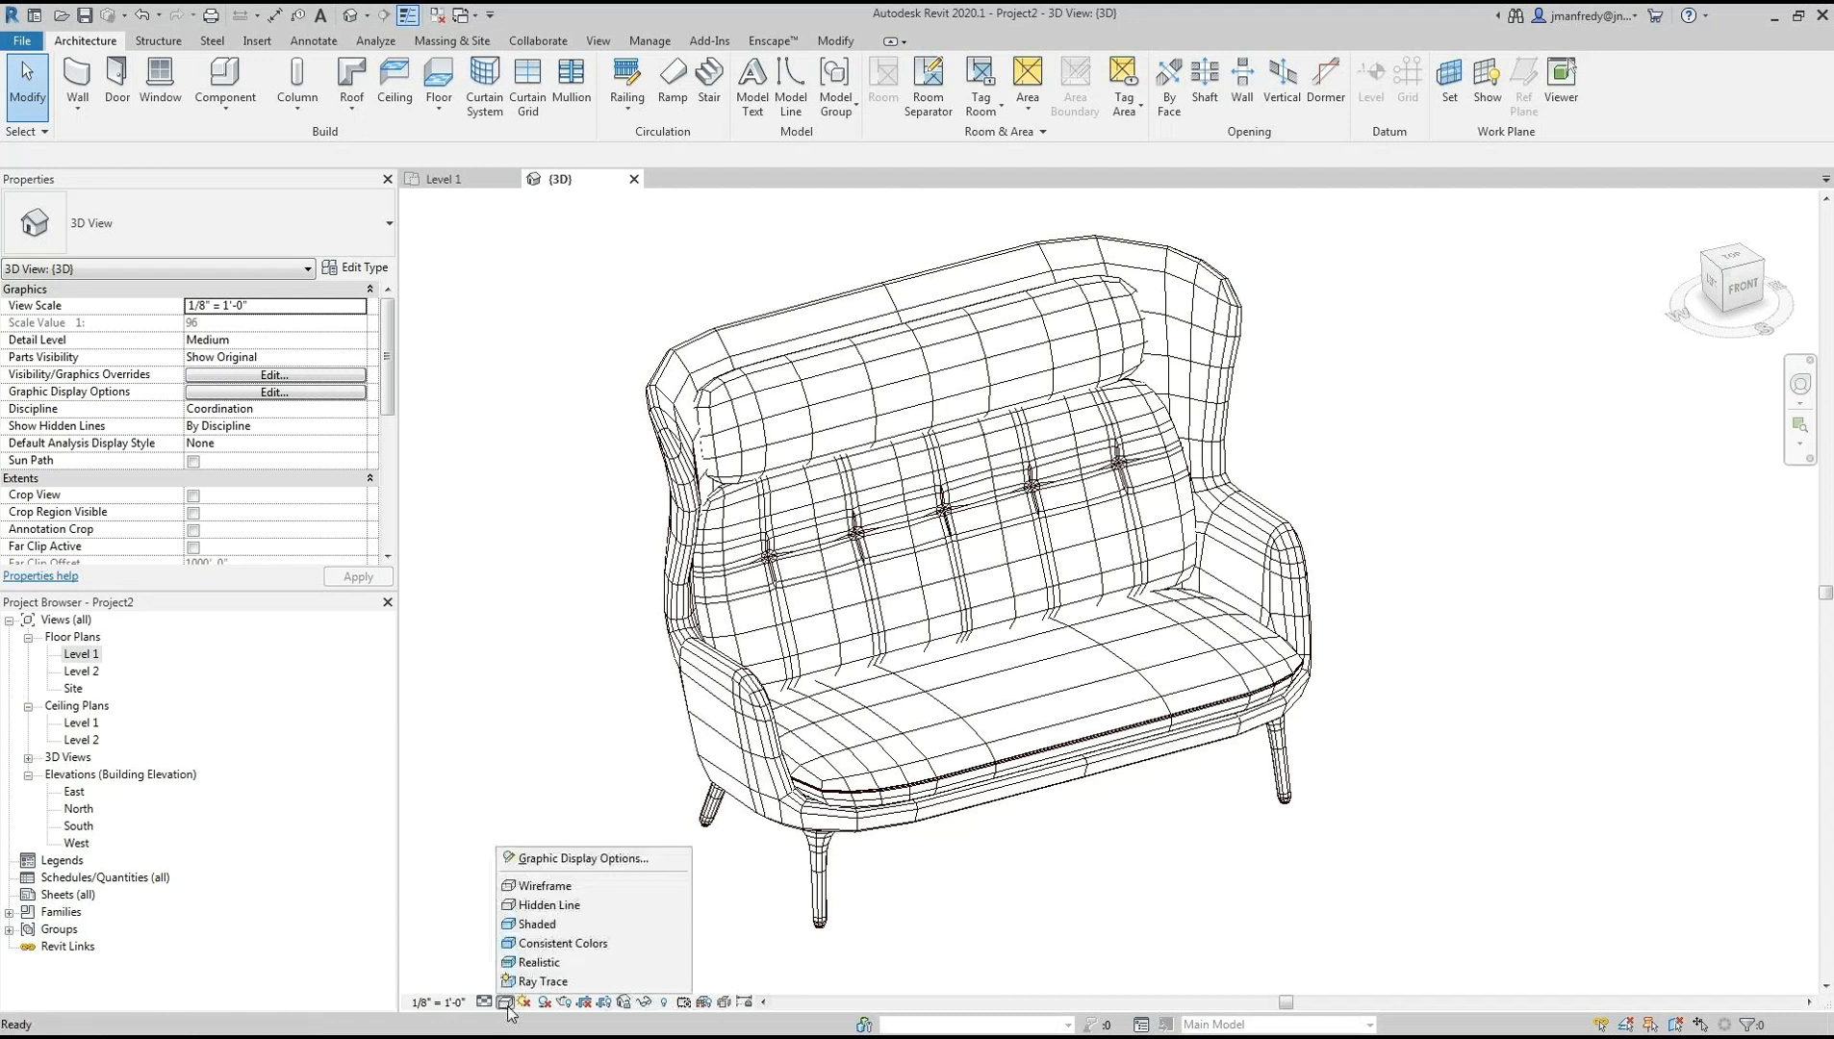
click(546, 924)
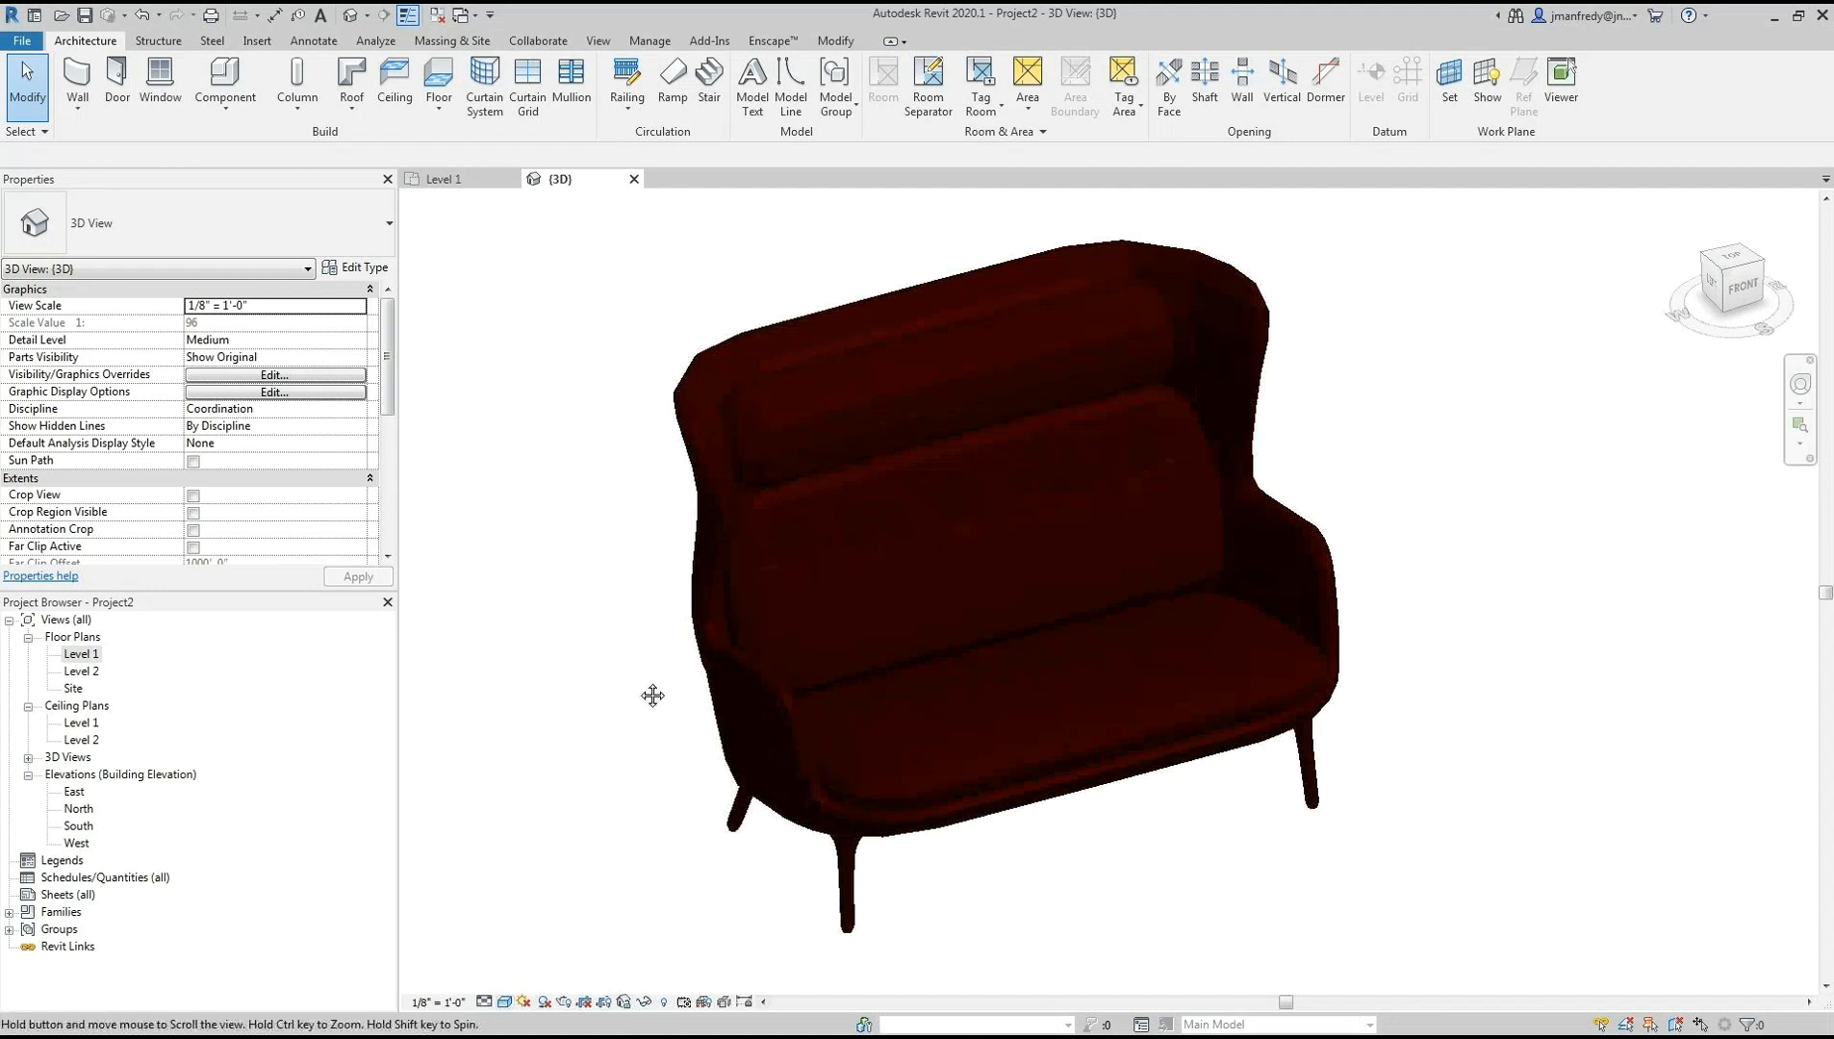
scroll(748, 614, up, 6)
scroll(682, 535, down, 6)
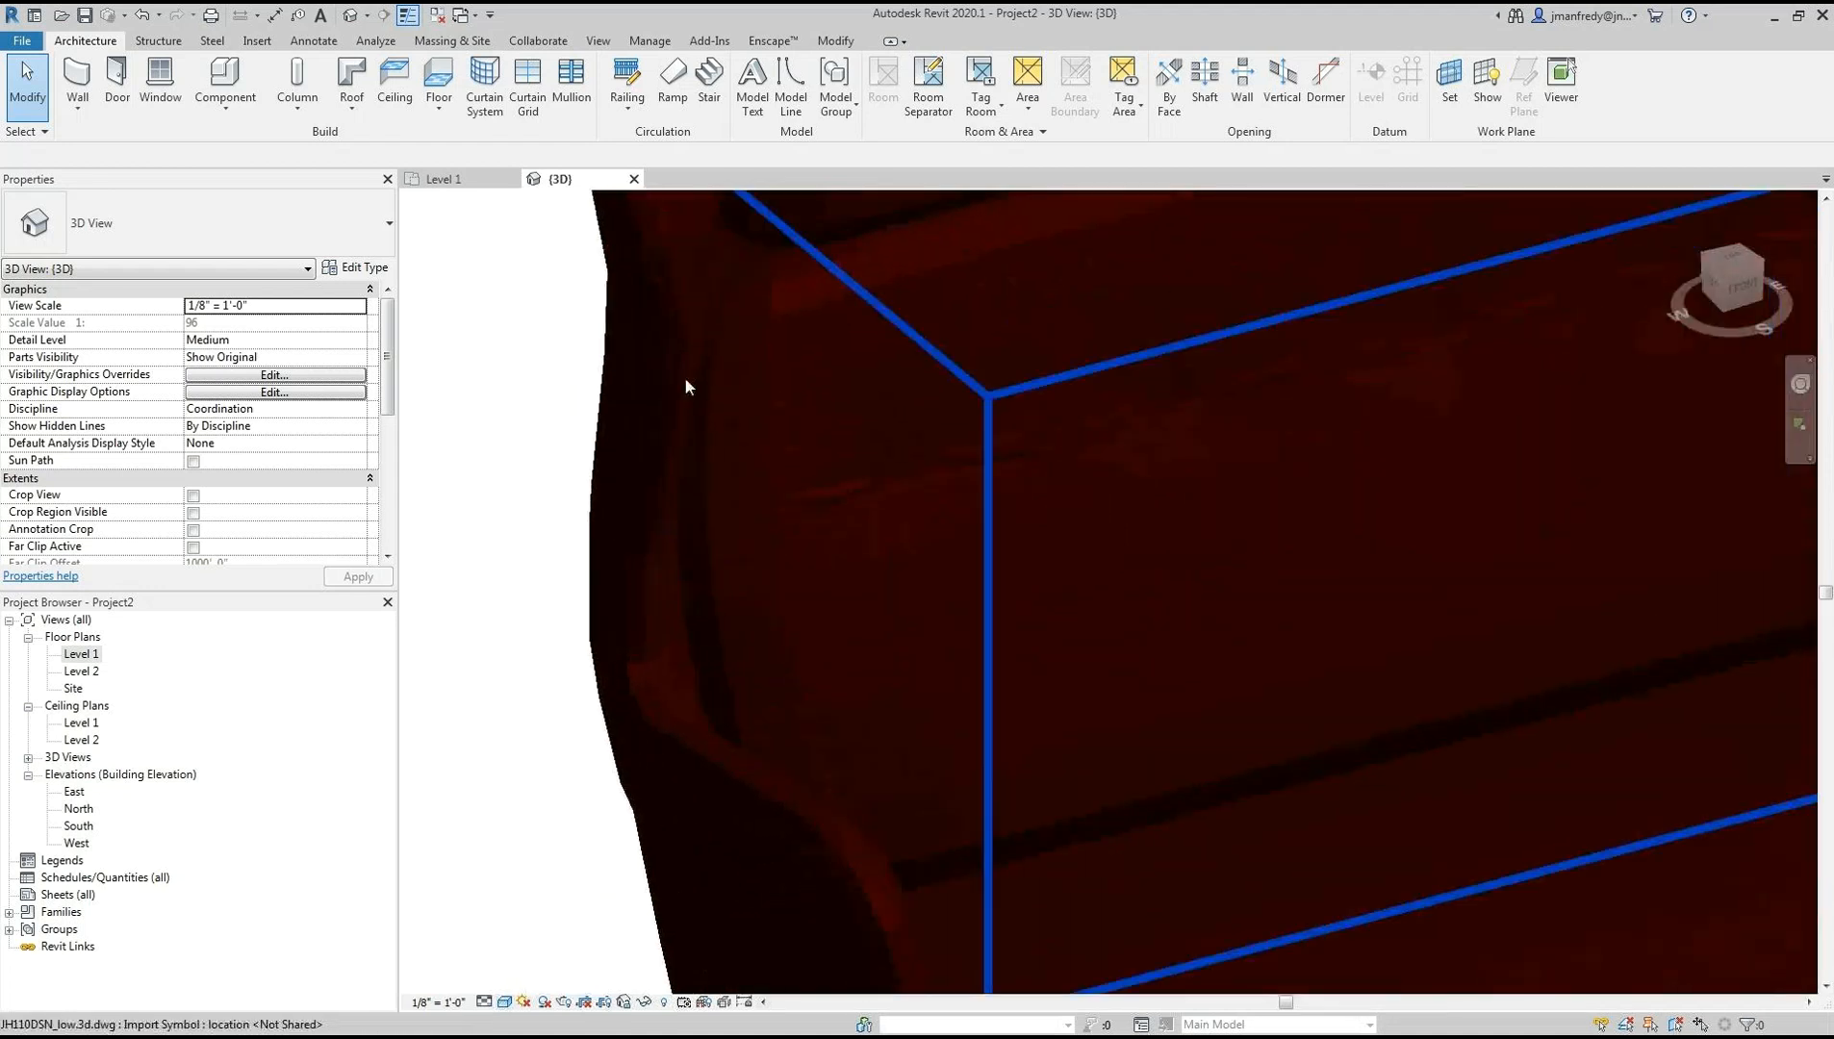
mouse_move(681, 535)
shift+middle_down()
mouse_move(574, 637)
mouse_move(606, 641)
mouse_move(613, 736)
shift+middle_up()
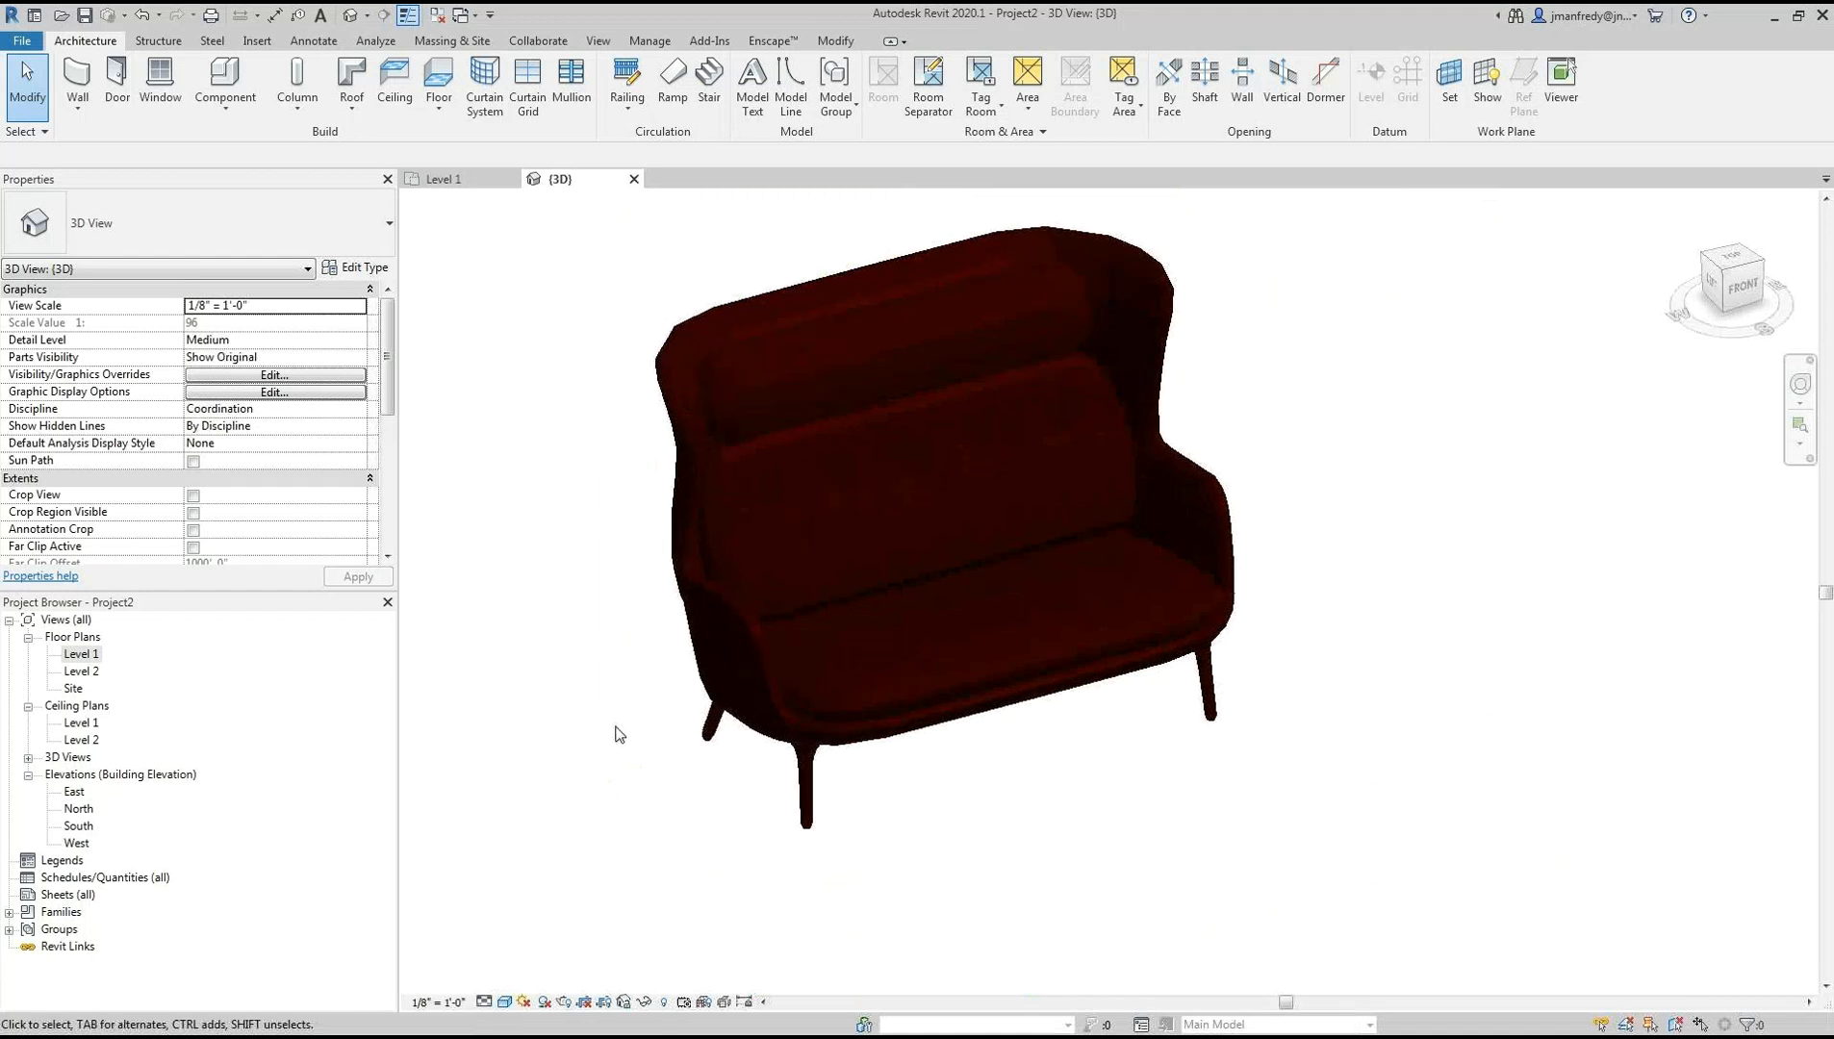
Preview the sofa with the Ray Trace visual style and leave the interactive ray trace mode
click(505, 1003)
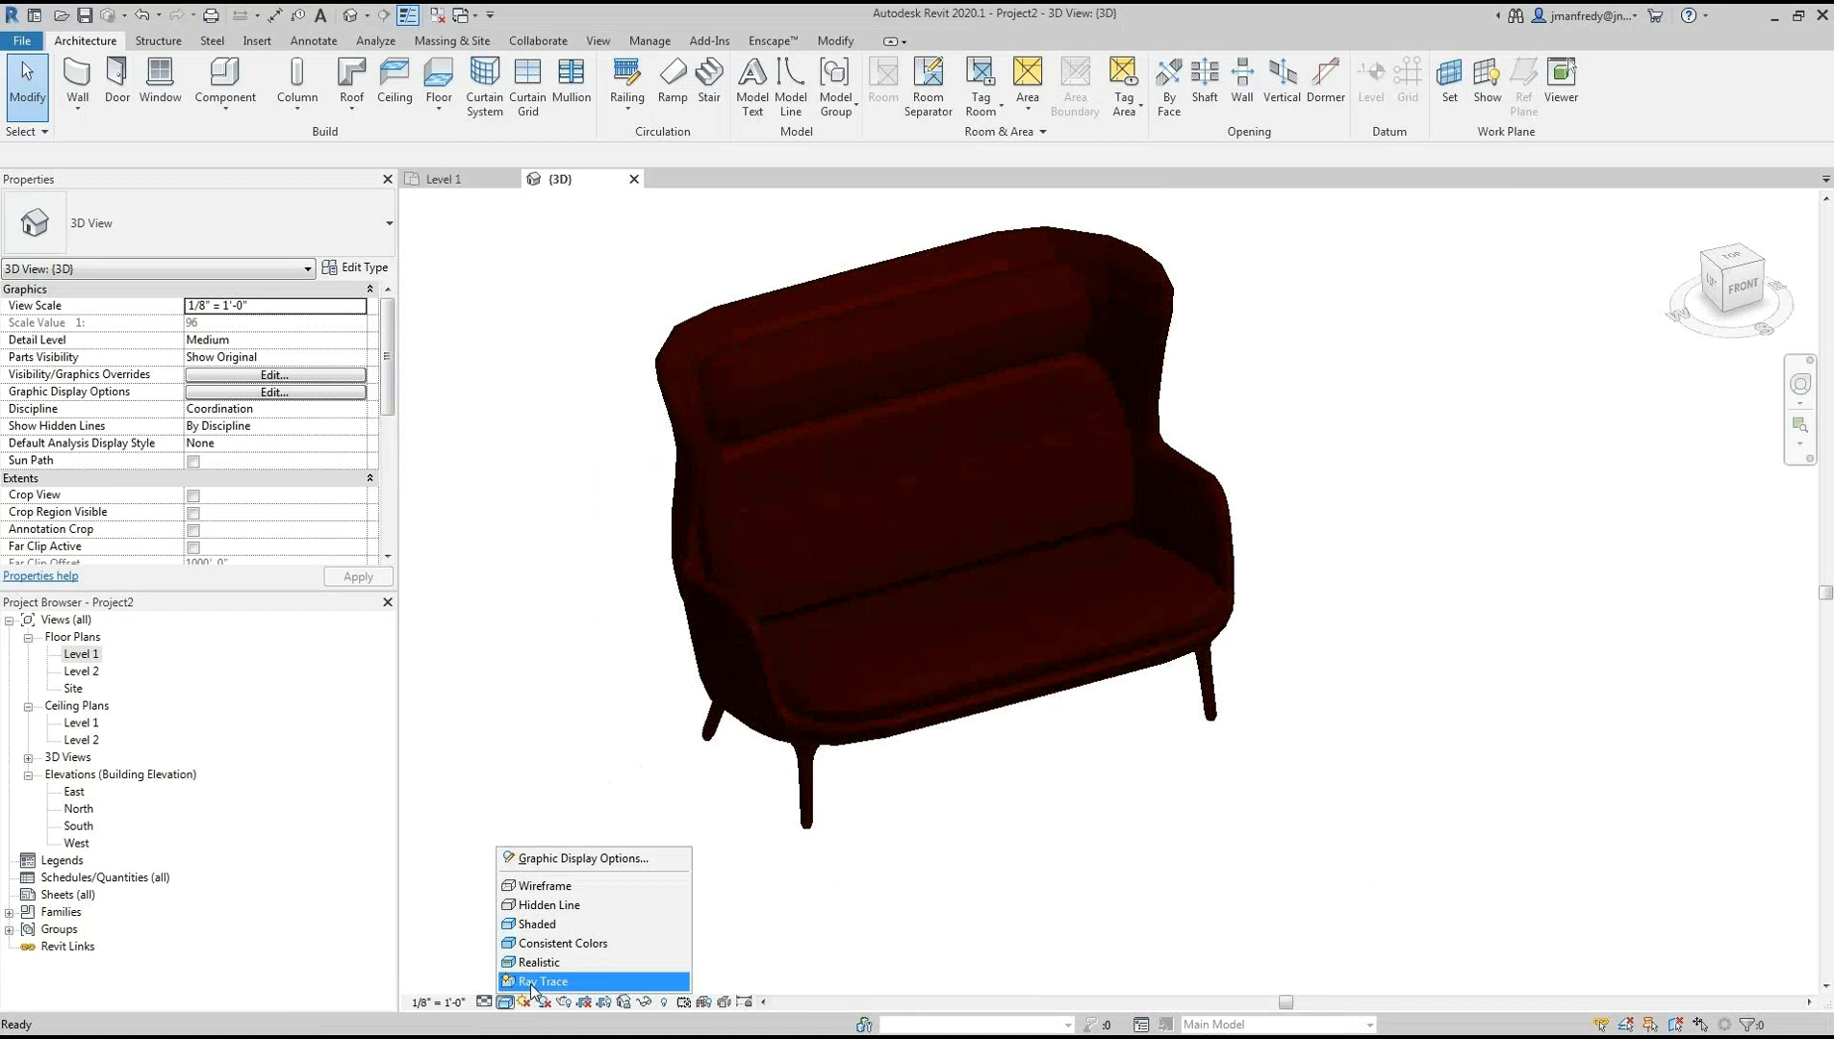
click(582, 981)
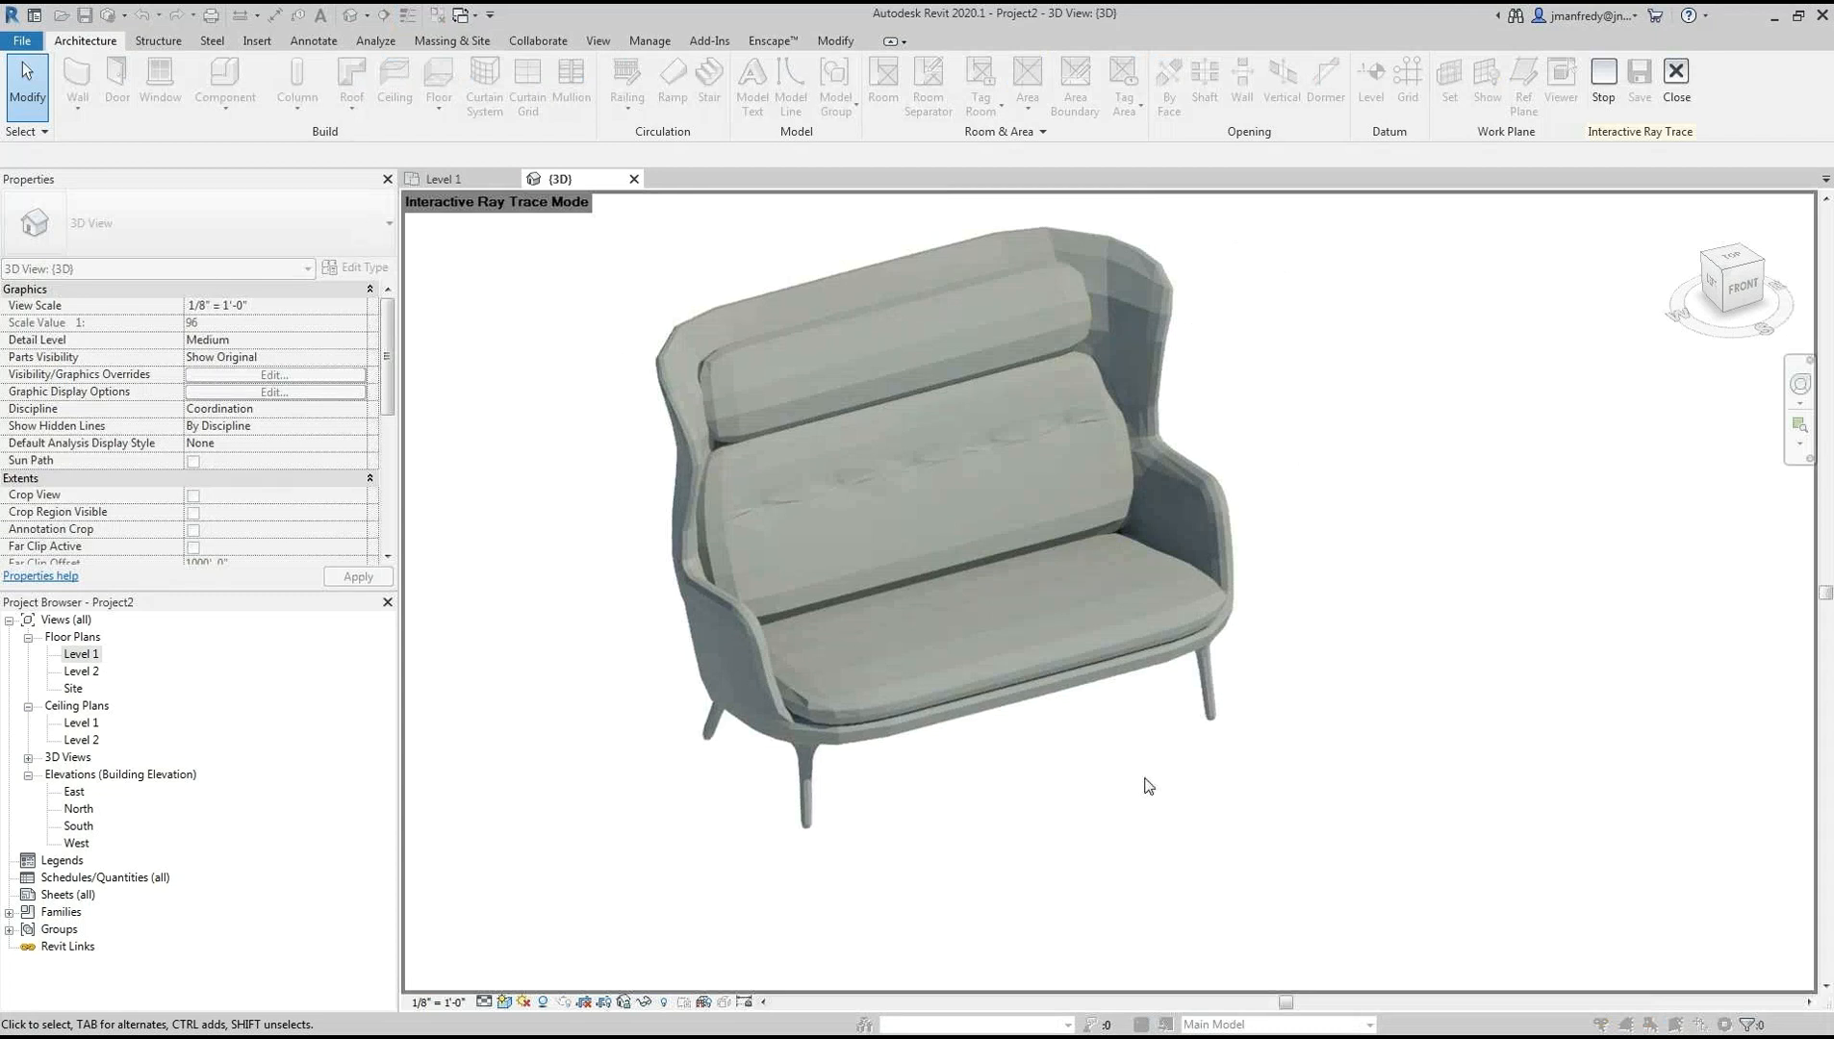
click(504, 1001)
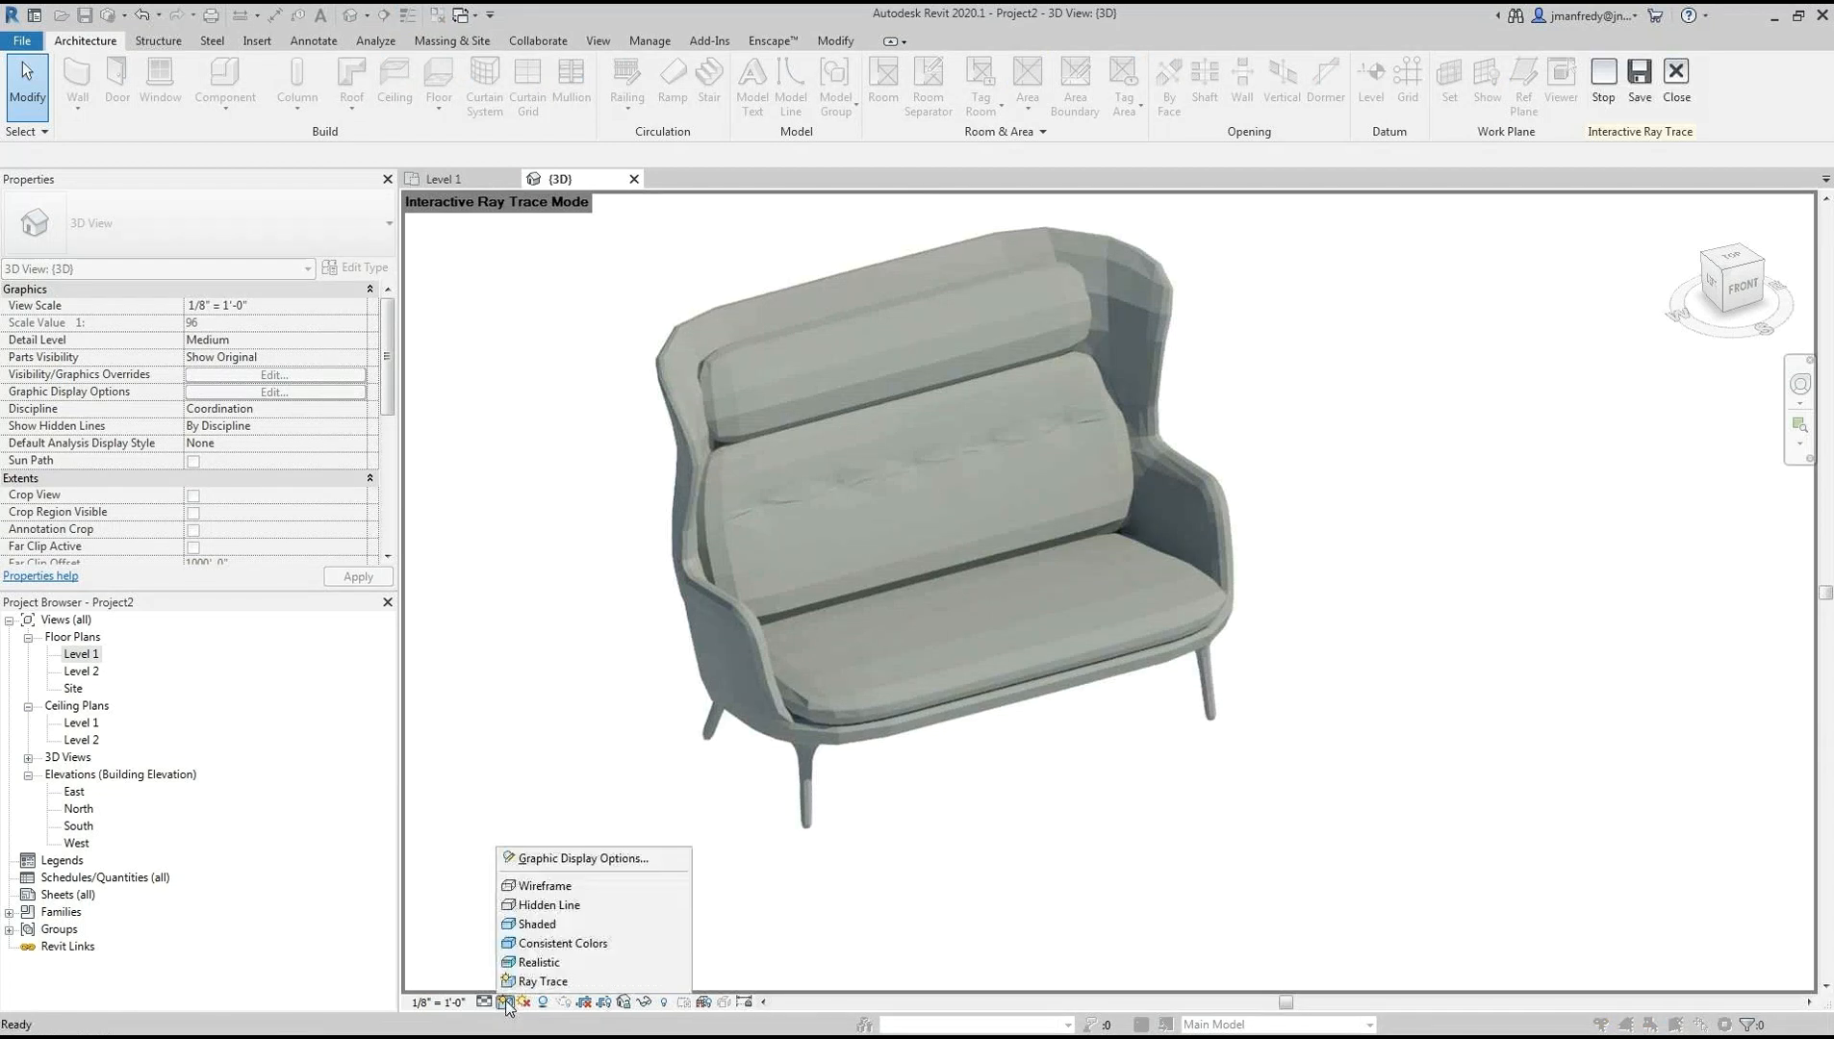
click(550, 950)
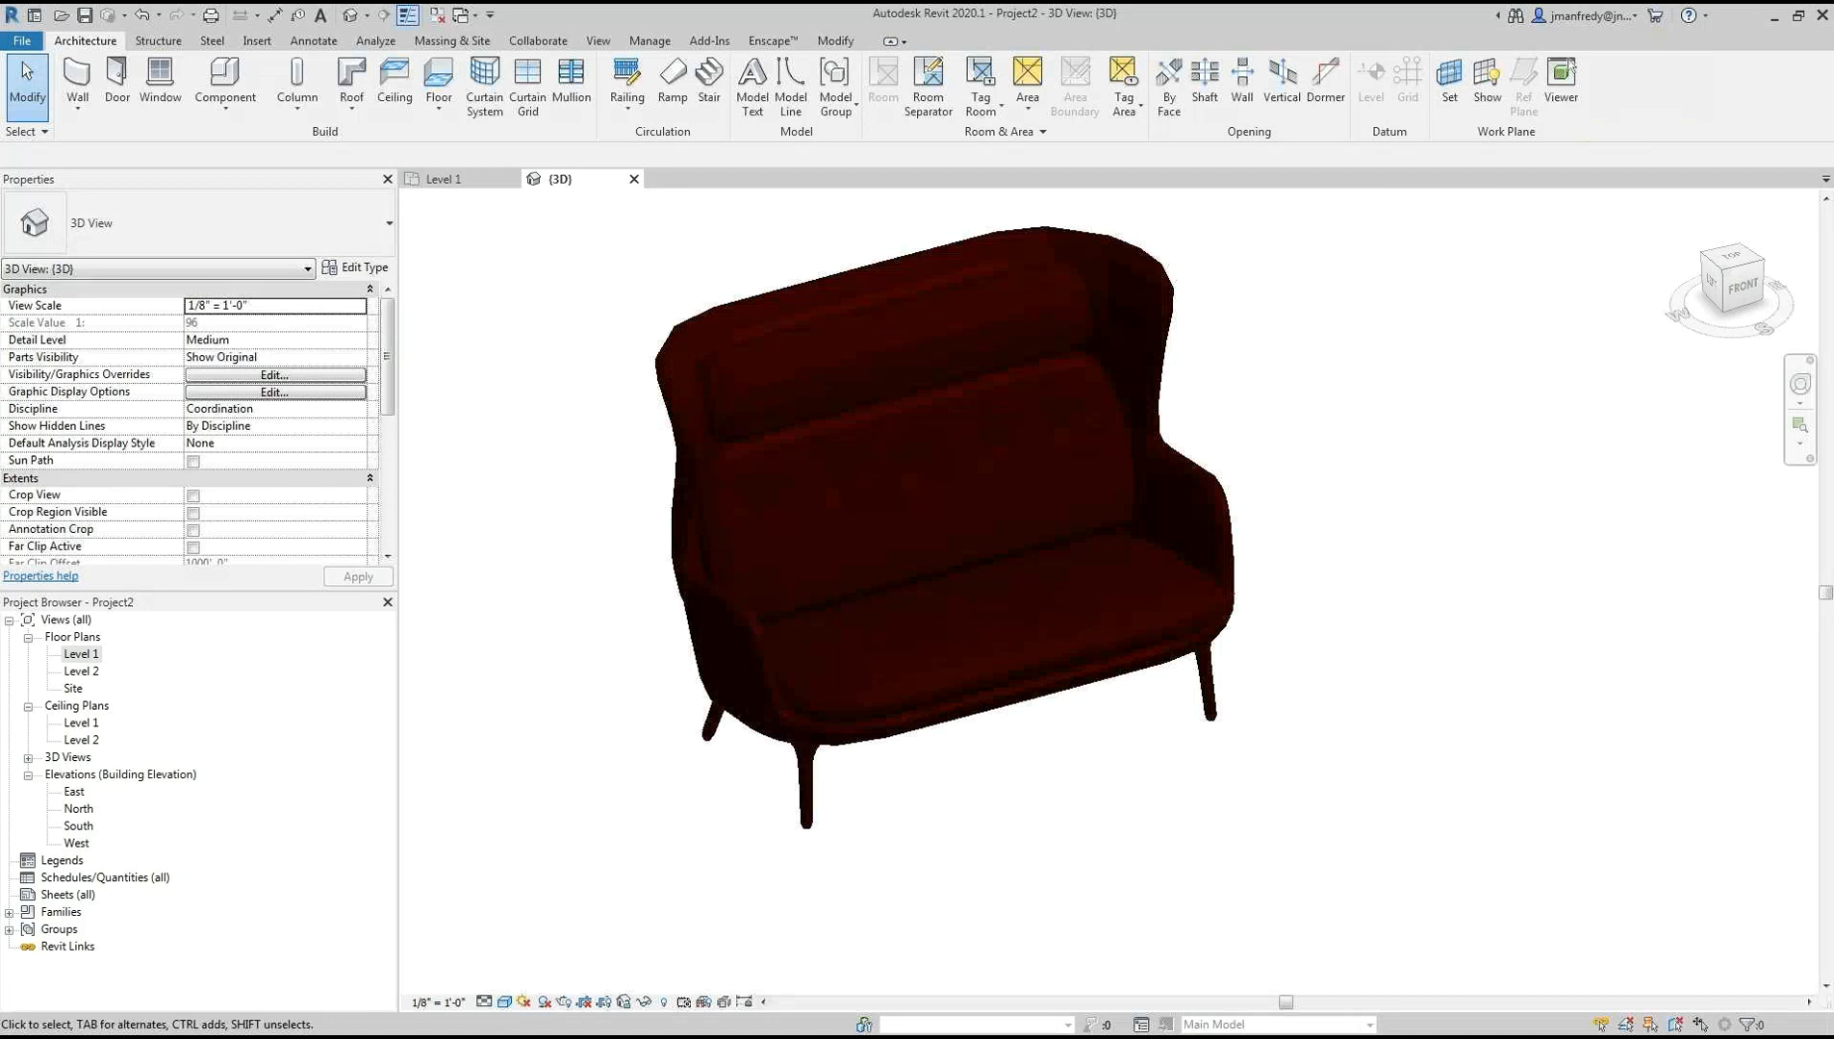
Set the 3D view's visual style to Hidden Line
click(504, 1001)
click(539, 904)
middle_drag(616, 655, 681, 699)
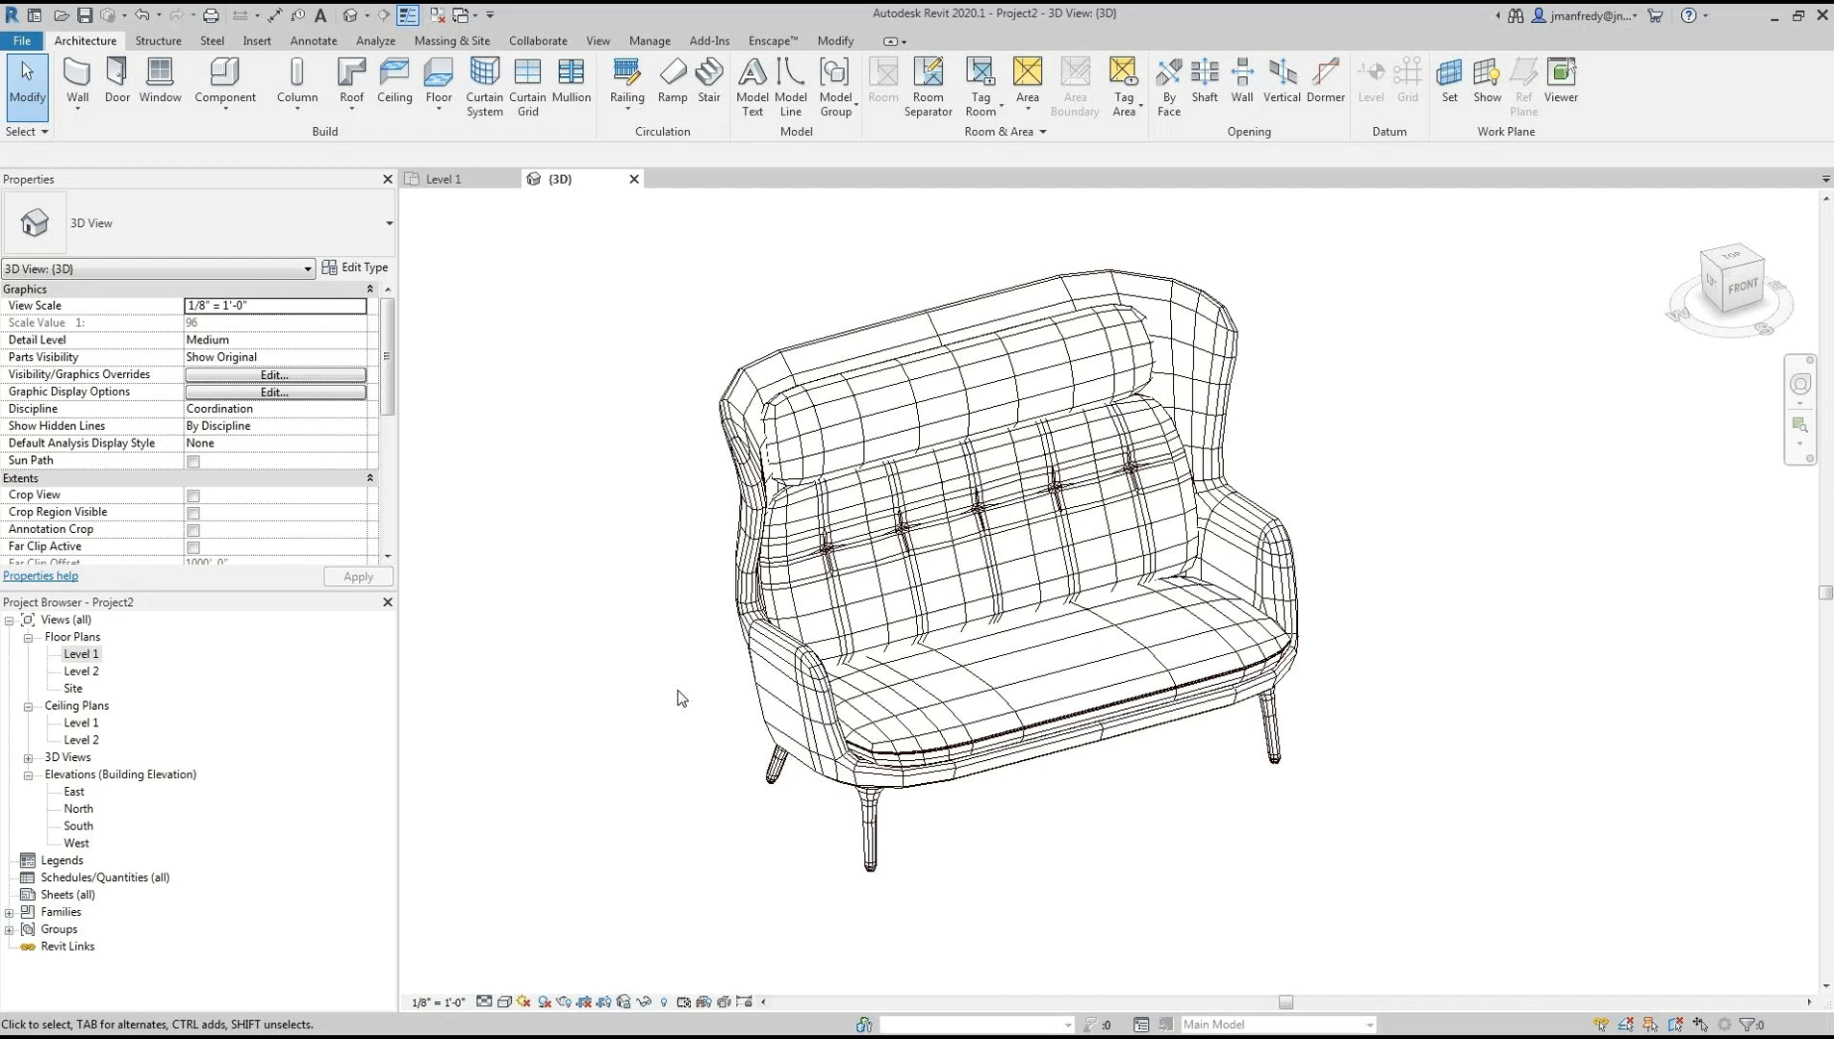
Hide layer 0 of the imported JH110DSN_low.3d.dwg through the 3D view's visibility/graphic overrides and apply the change
click(820, 386)
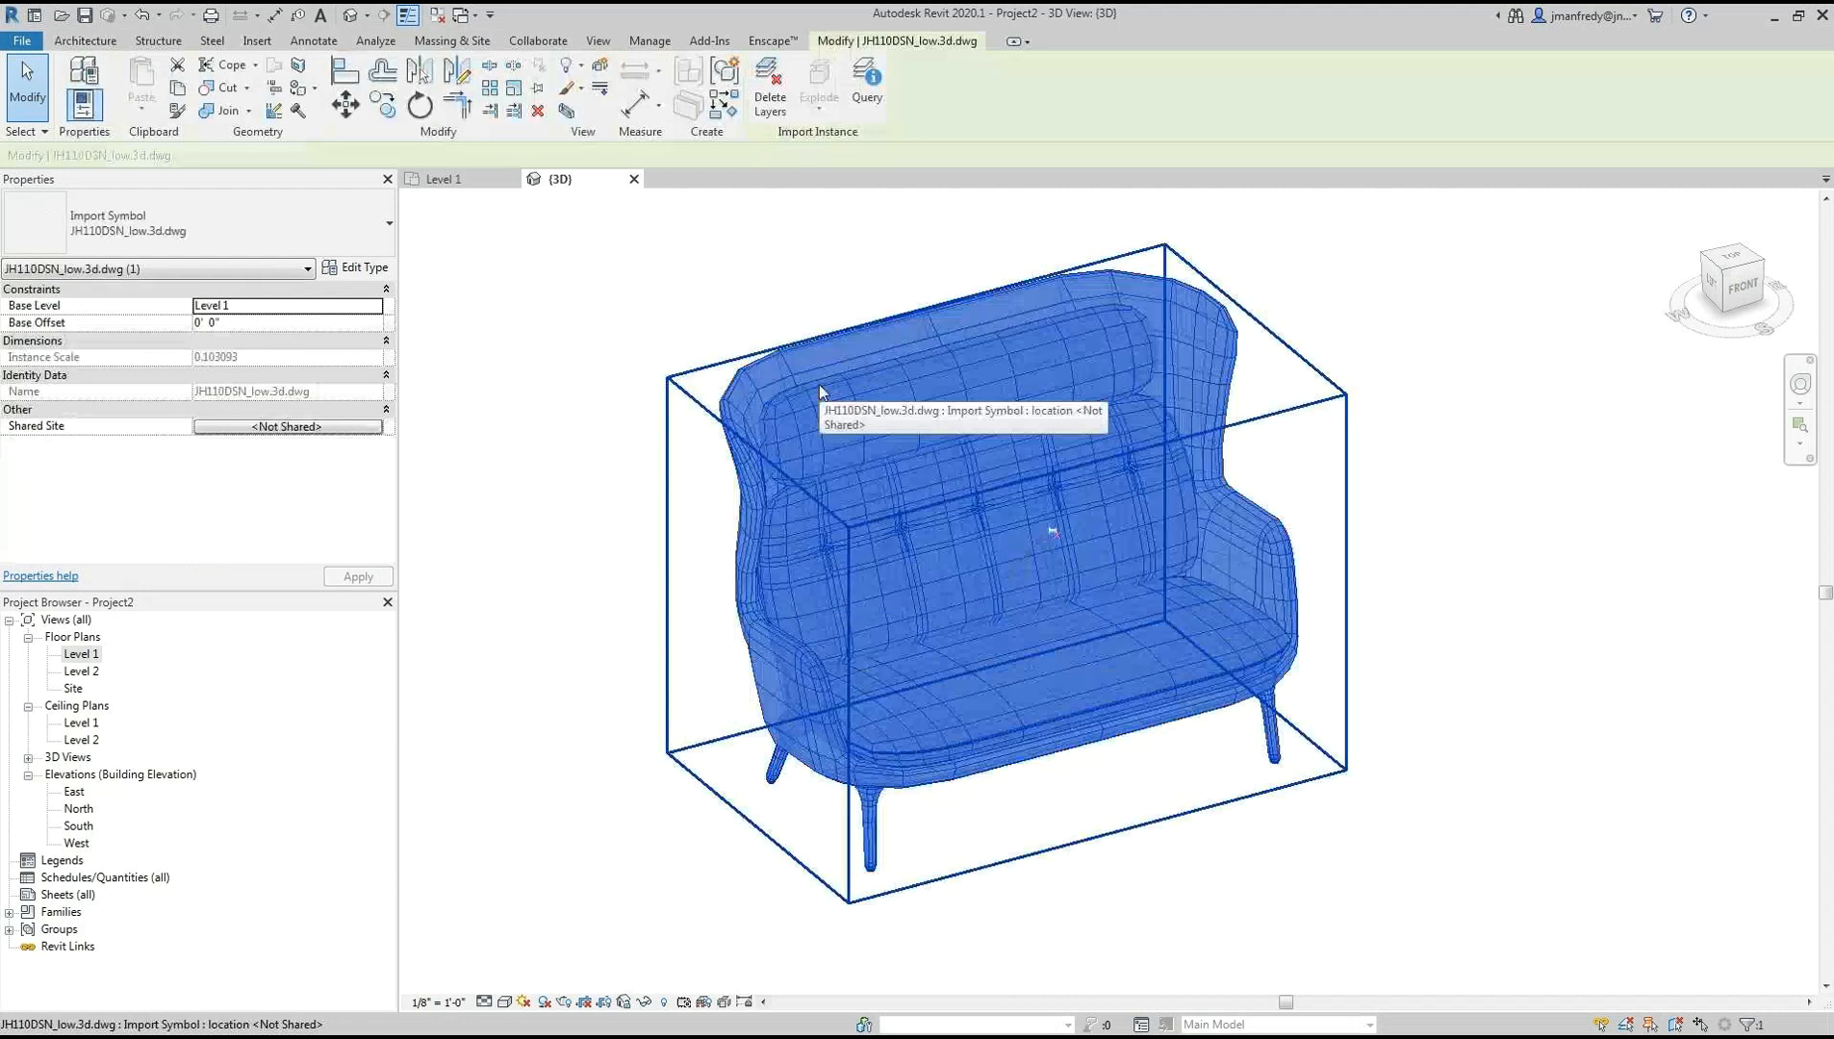
key(v)
key(g)
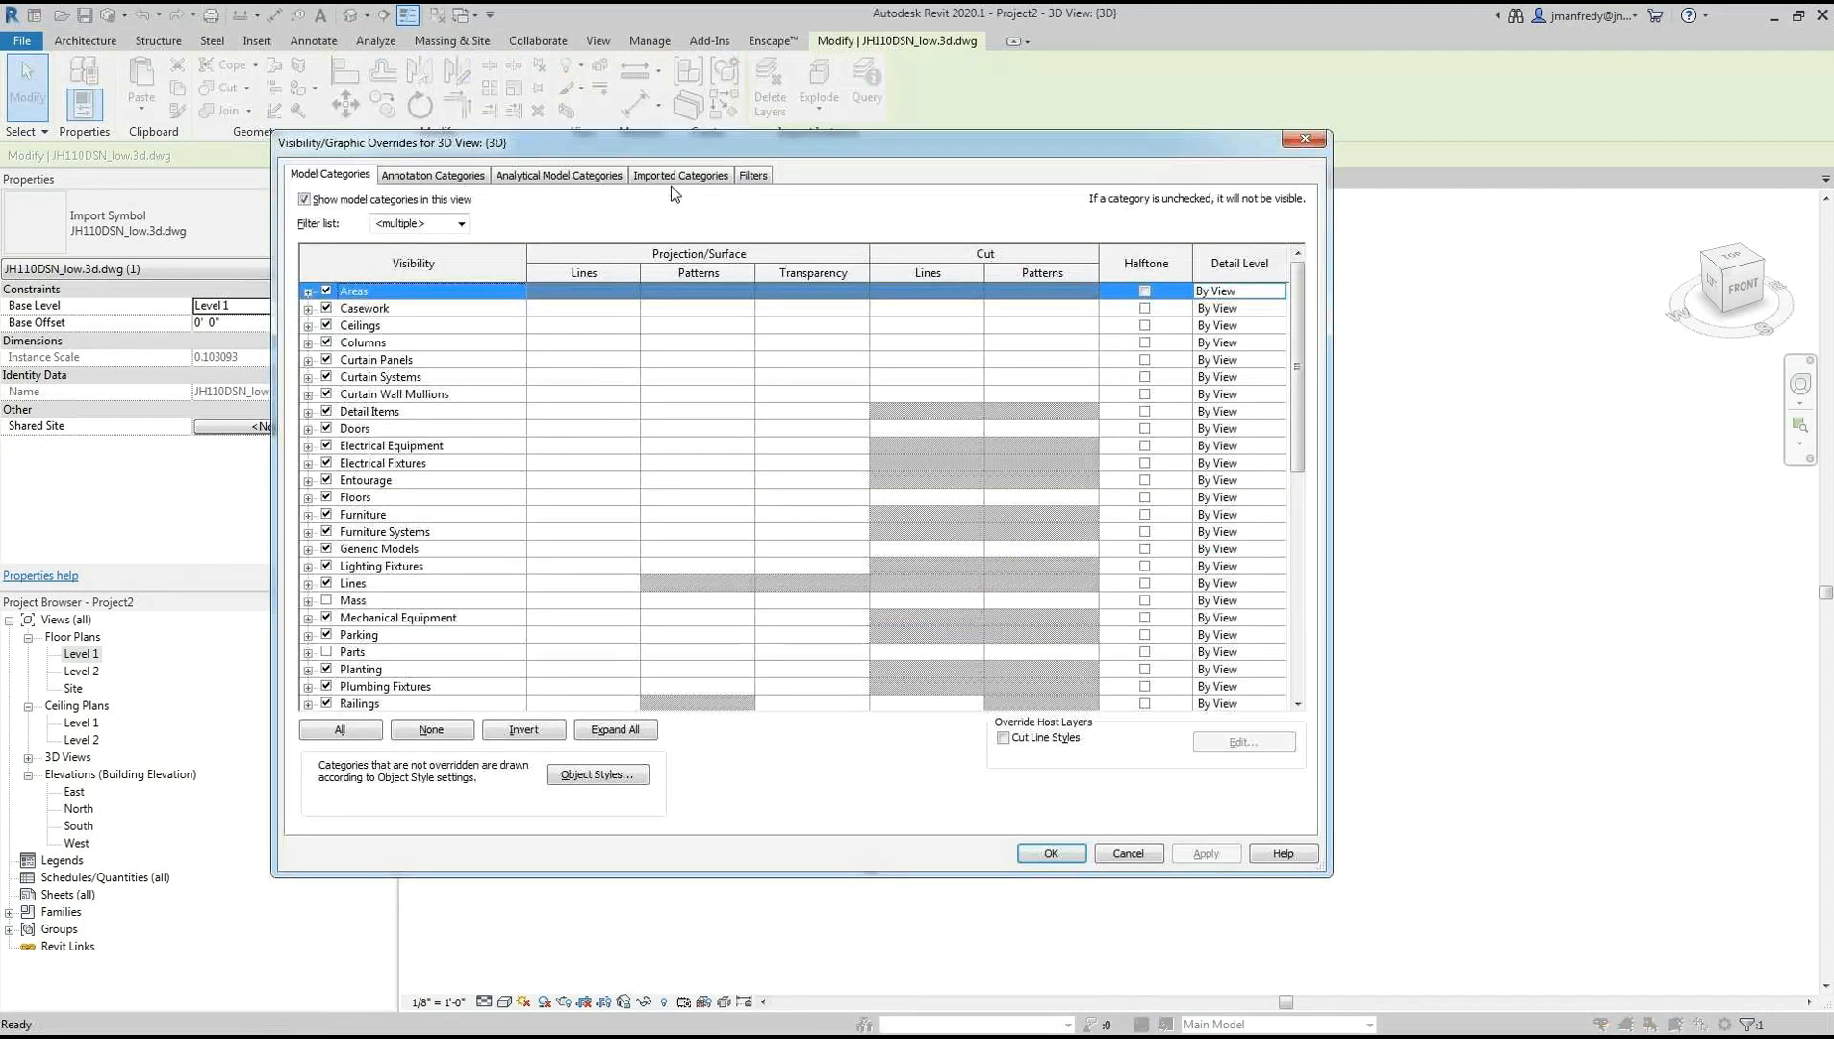
click(679, 175)
click(400, 282)
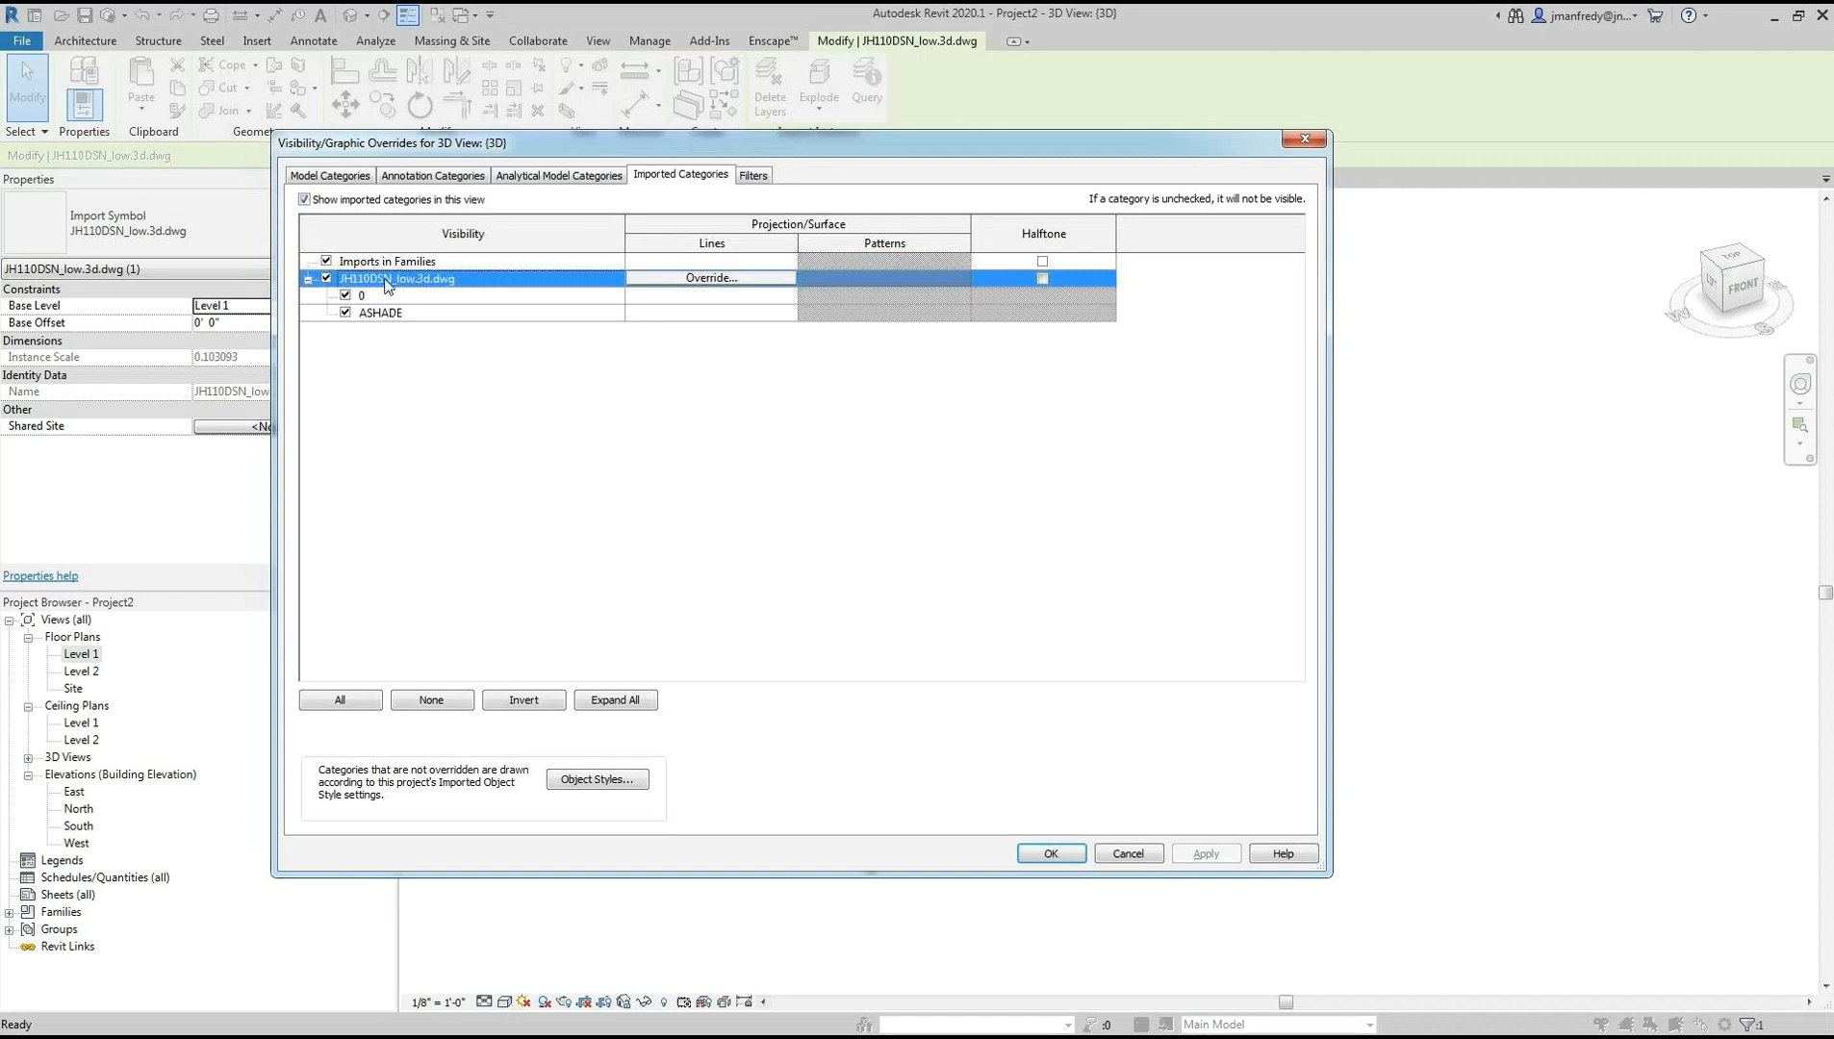
drag(518, 151, 709, 202)
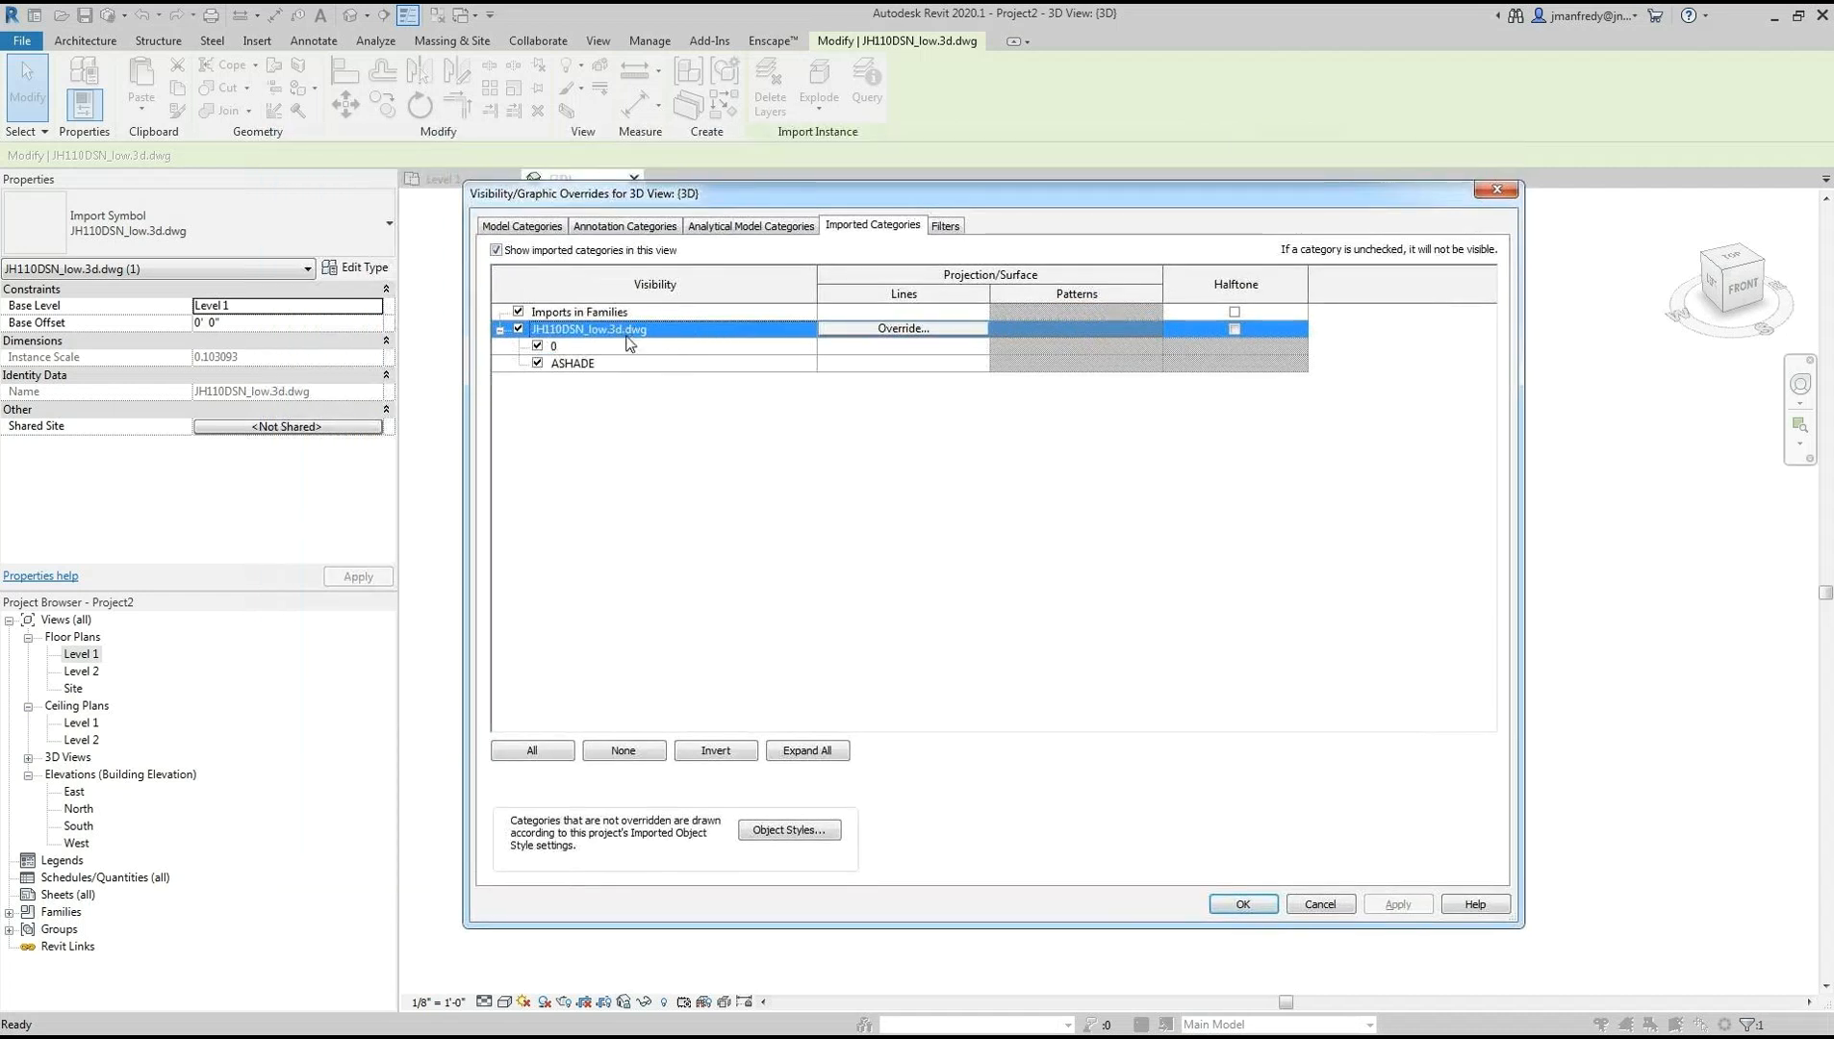
drag(755, 205, 1197, 204)
click(979, 347)
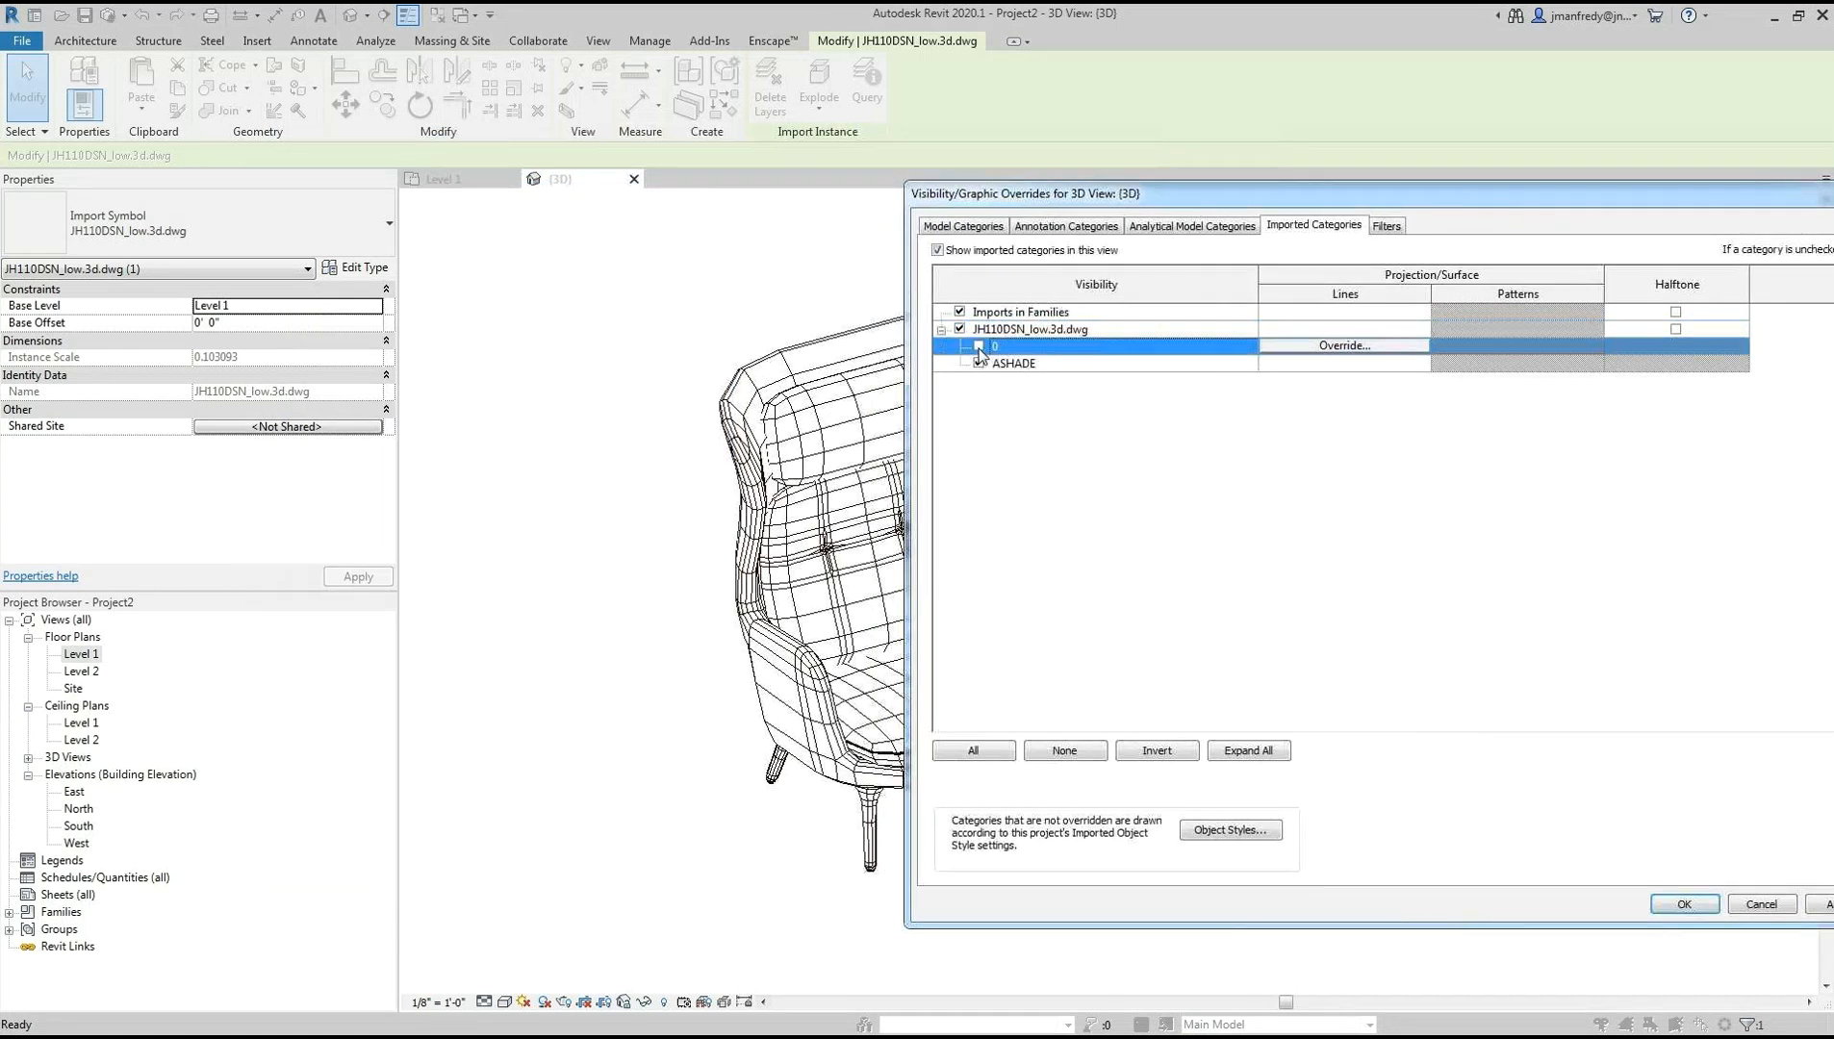
drag(1205, 205, 859, 192)
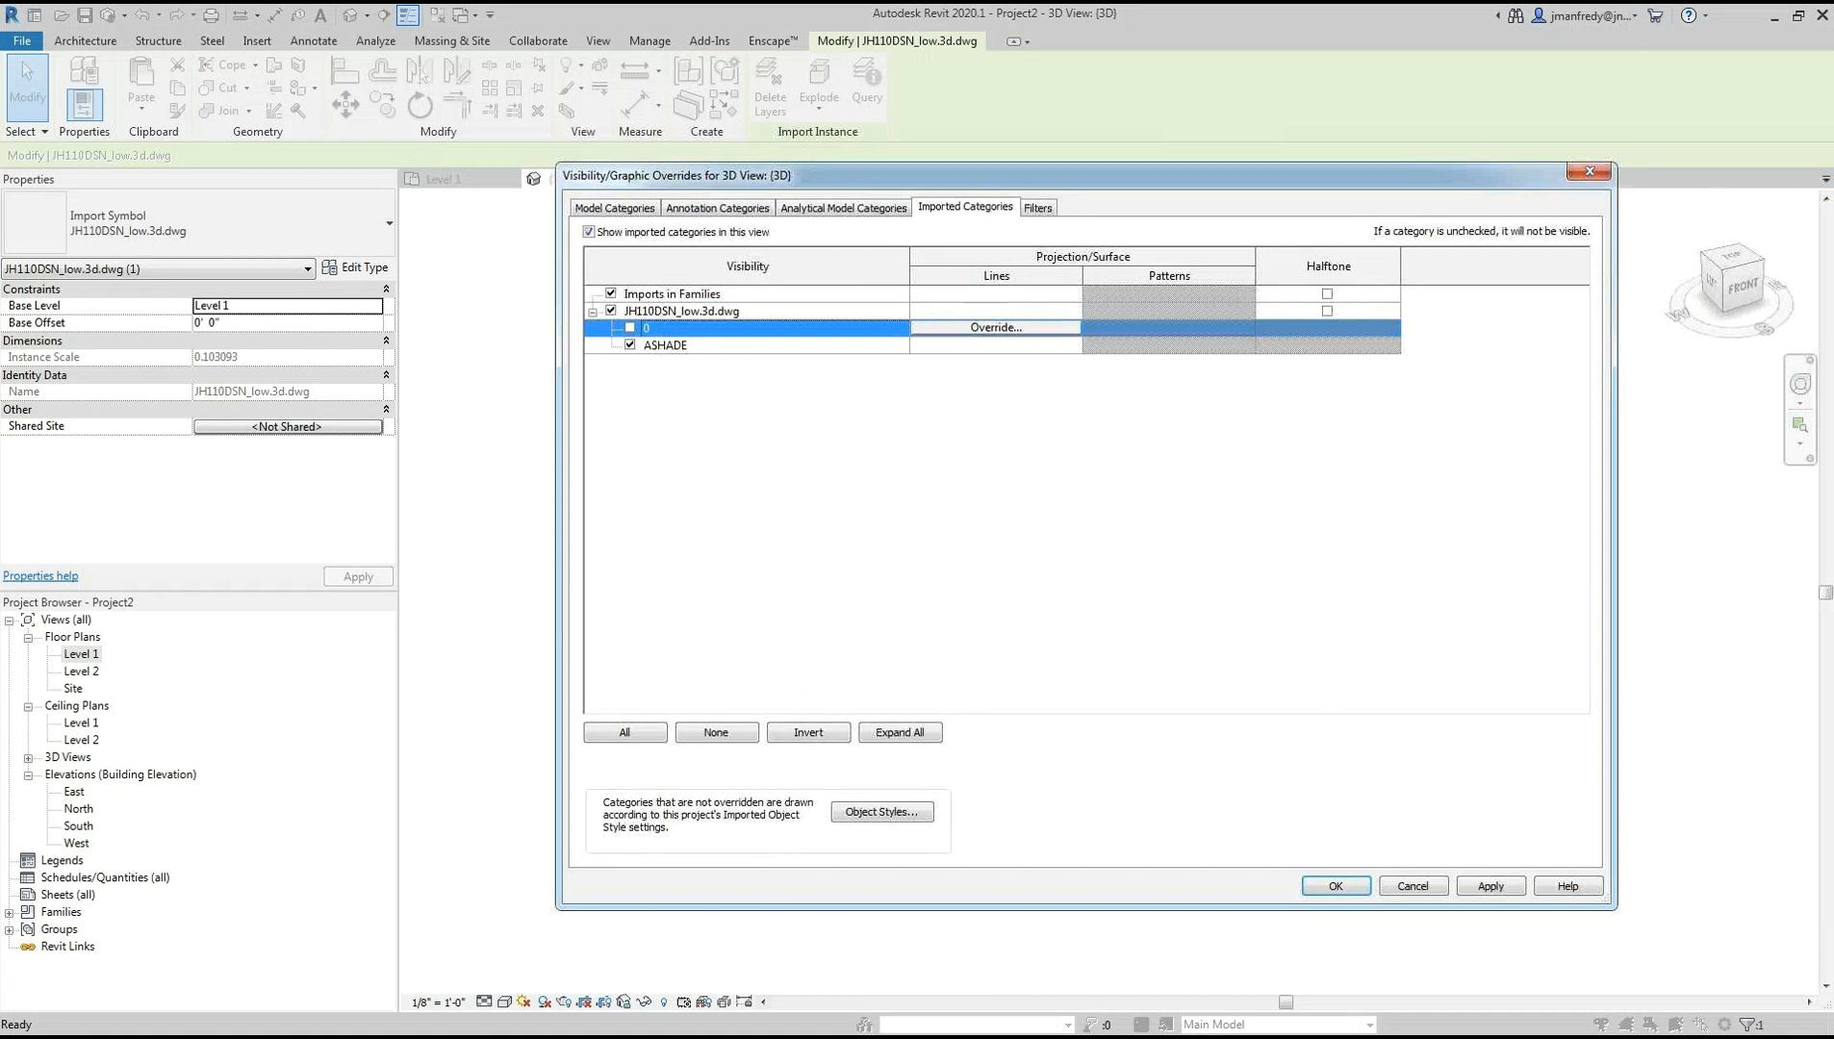
click(1488, 886)
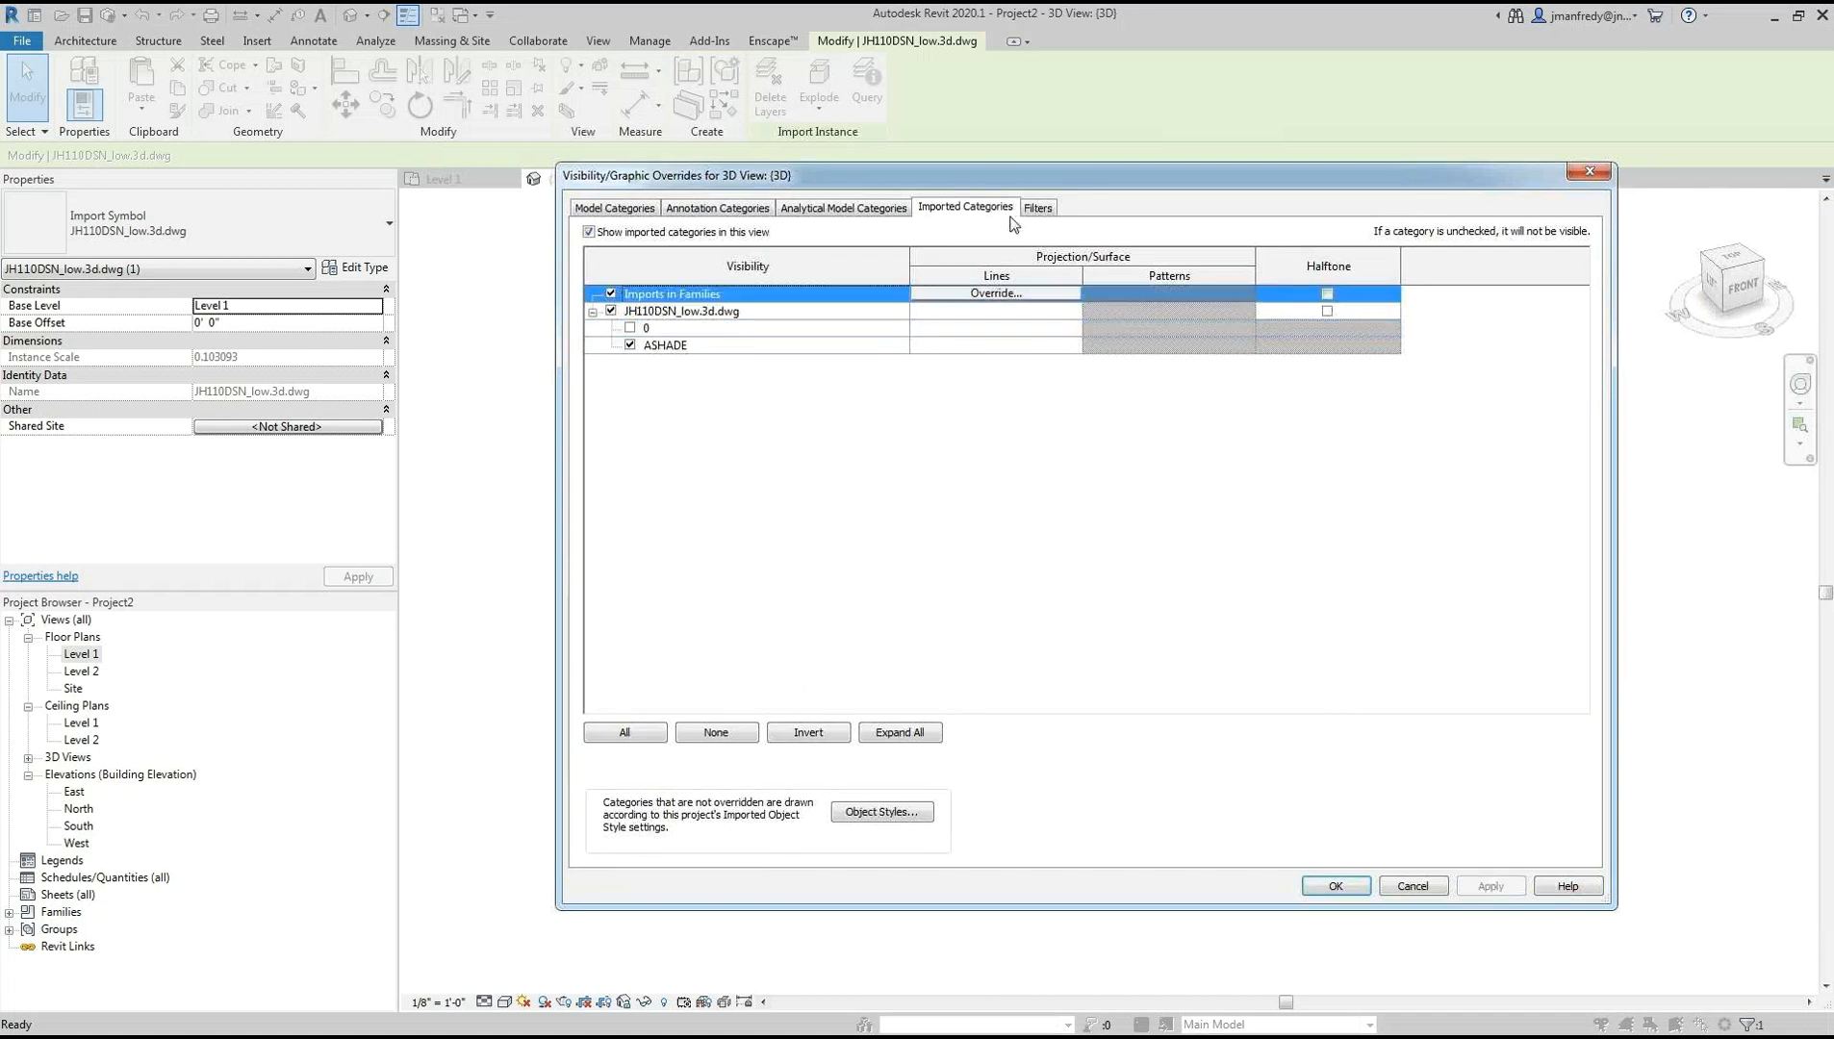
Turn layer 0 of the sofa import back on in the 3D view's visibility overrides
drag(932, 183, 424, 162)
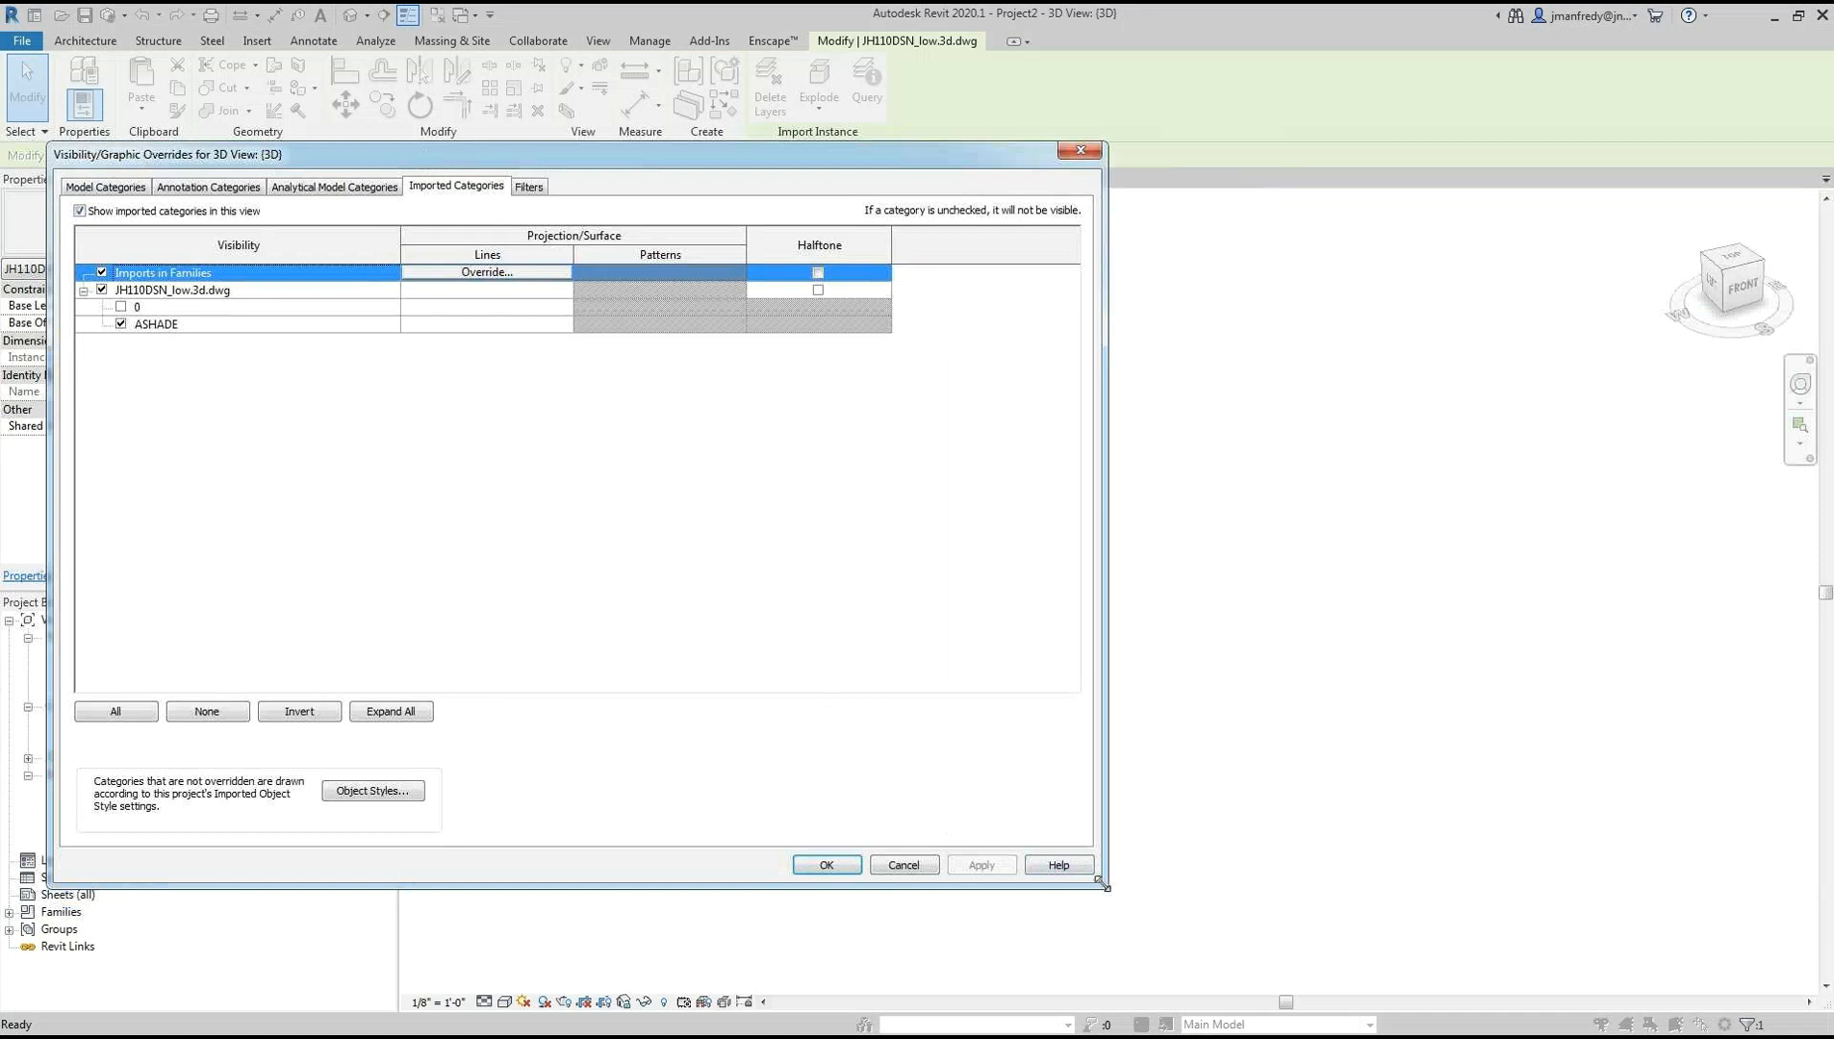
drag(1104, 889, 797, 870)
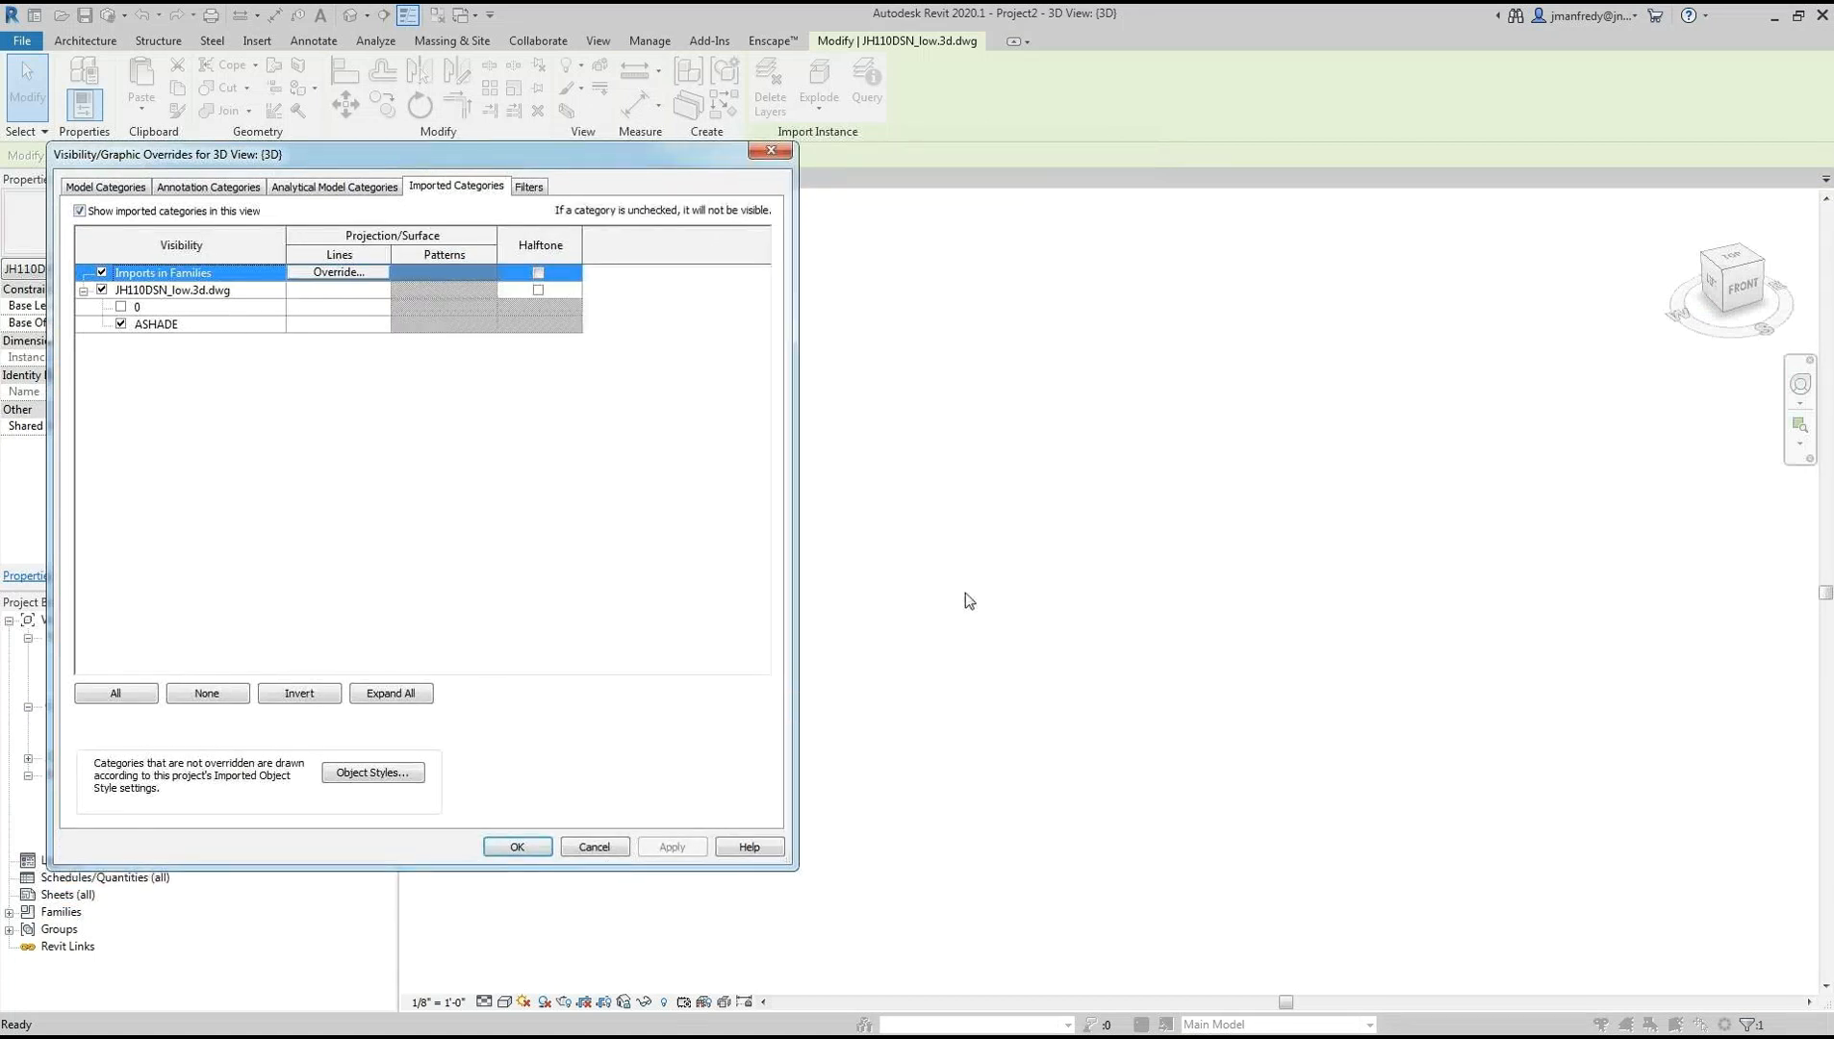
click(121, 307)
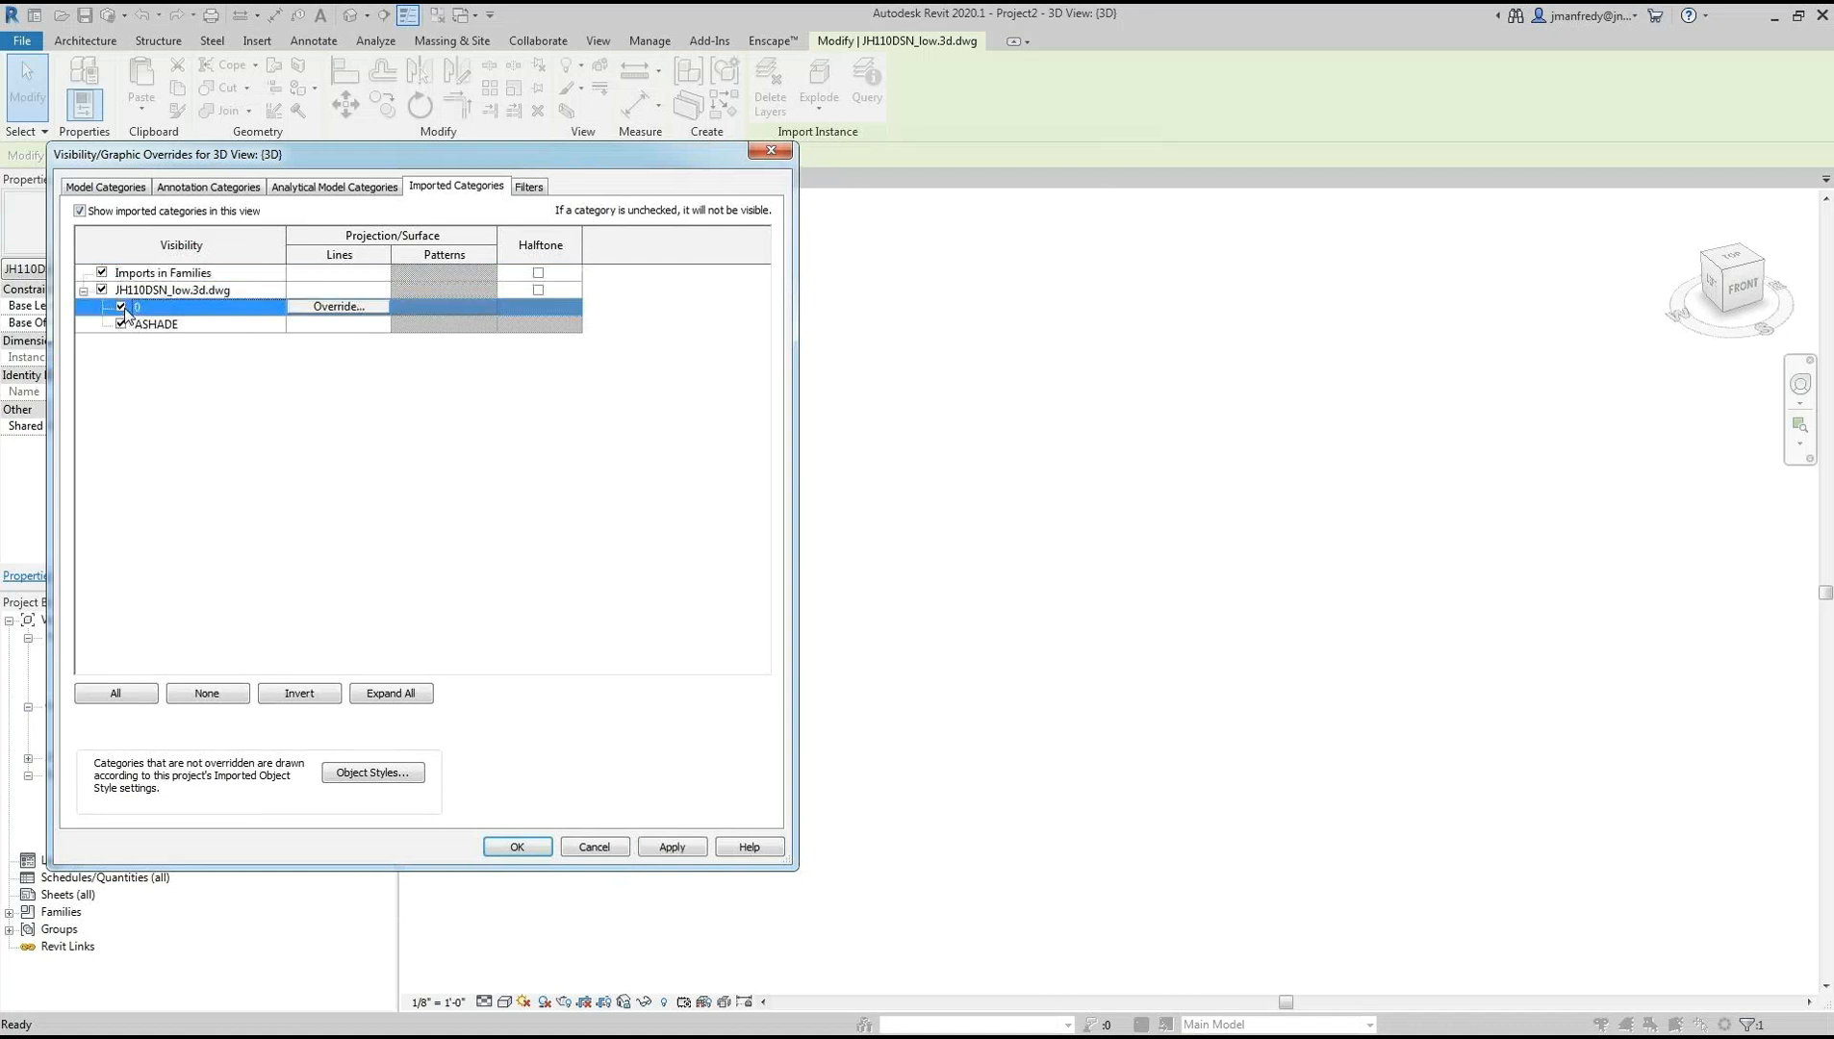
click(670, 847)
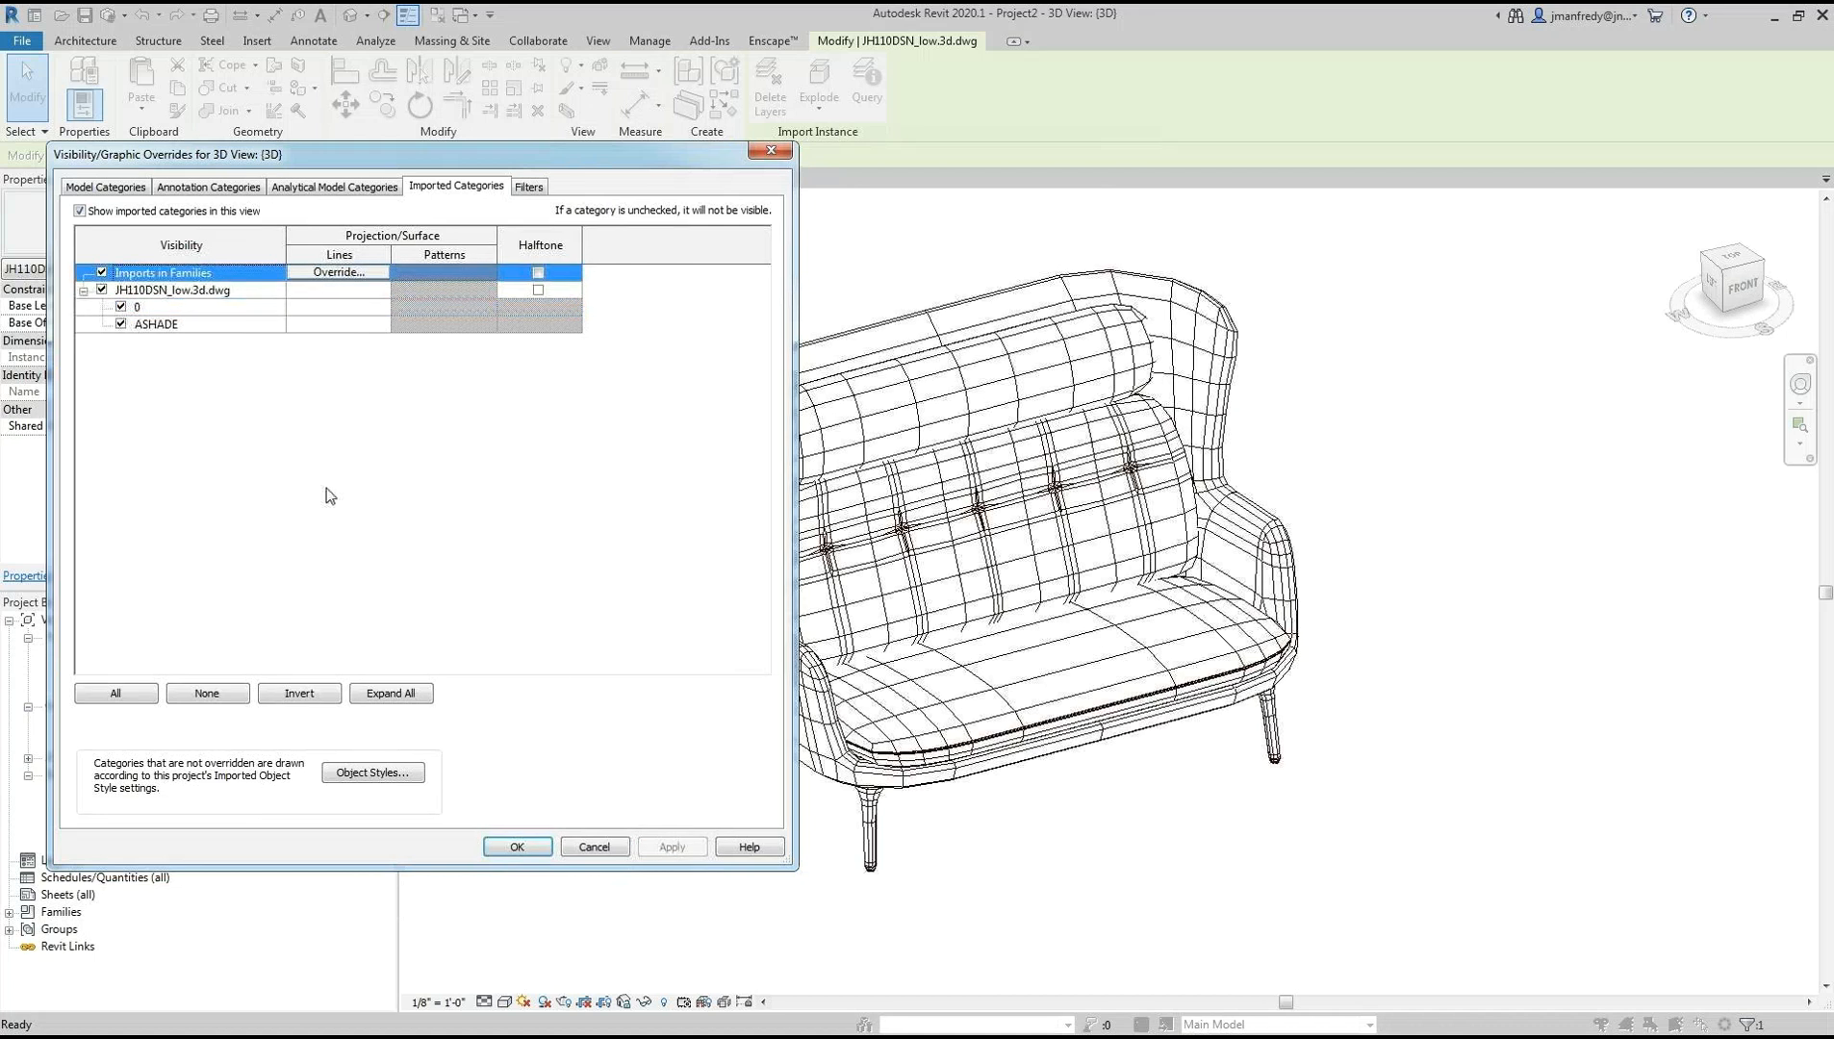
Hide the sofa import's ASHADE layer to test it, restore it, and accept the visibility overrides
click(121, 324)
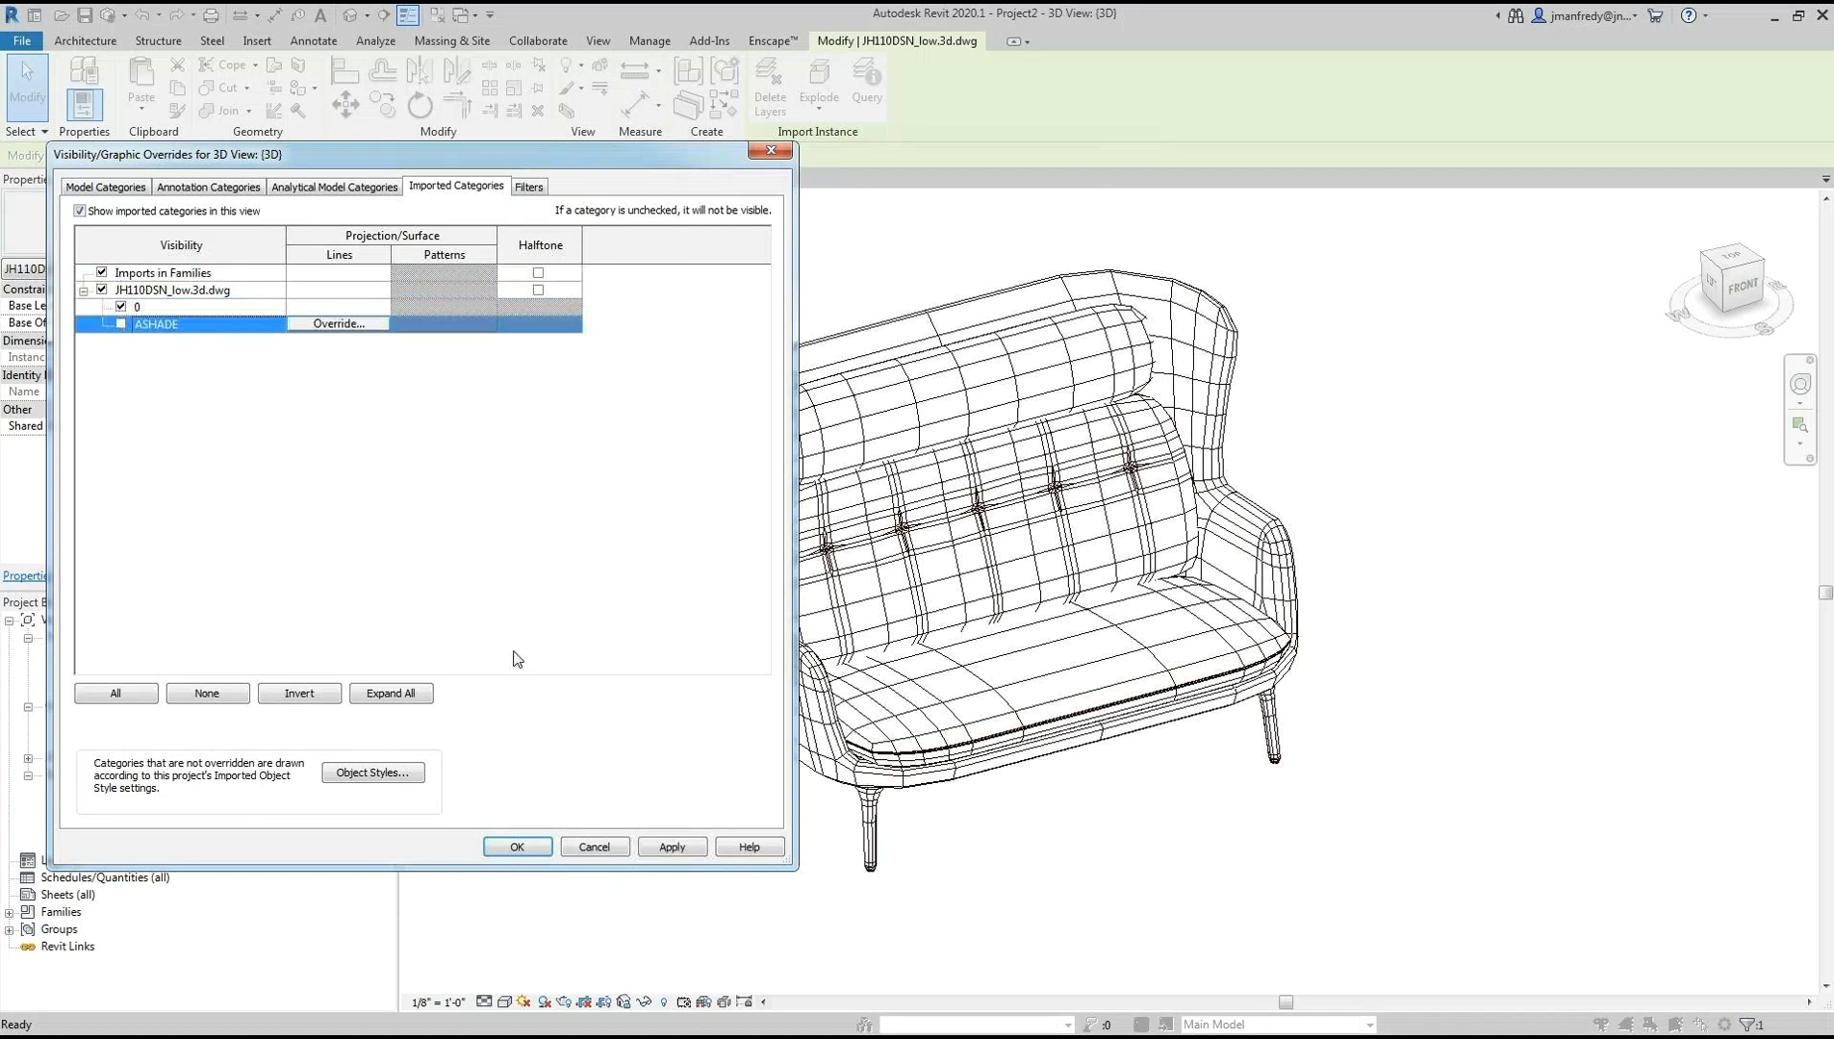
click(672, 847)
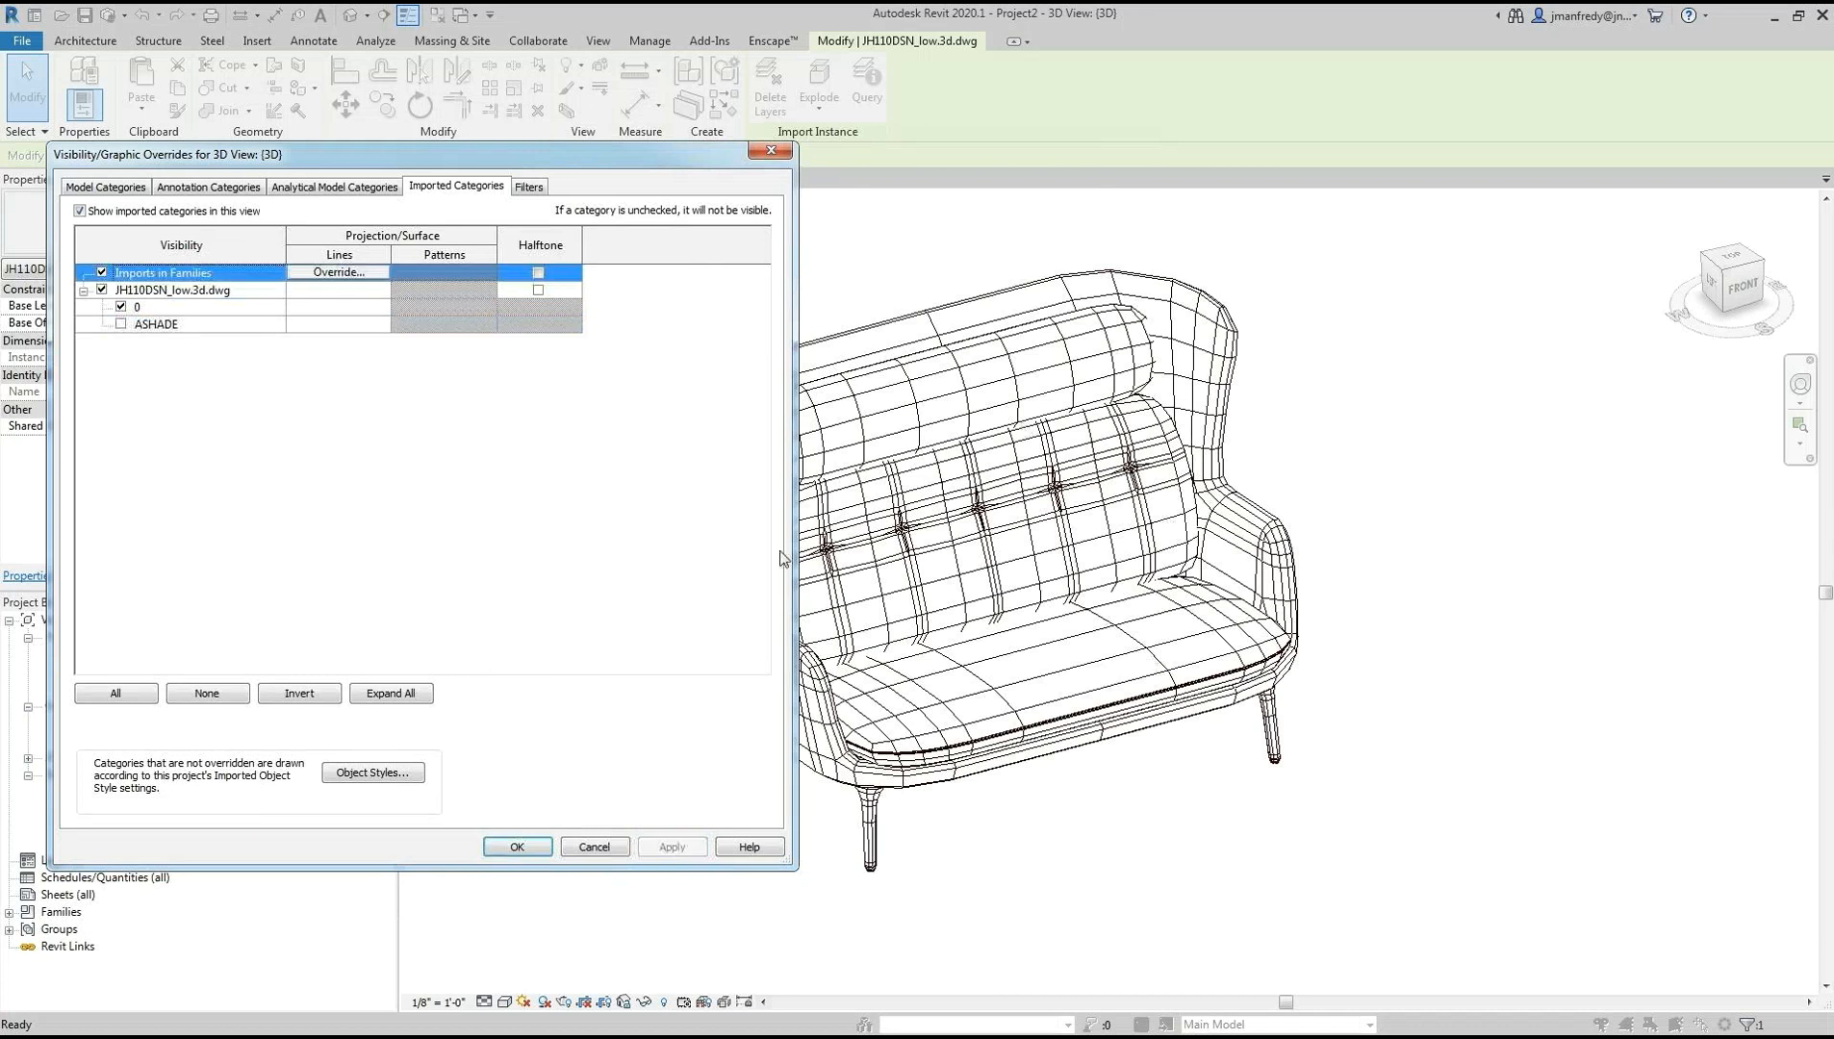
click(122, 325)
drag(192, 154, 765, 178)
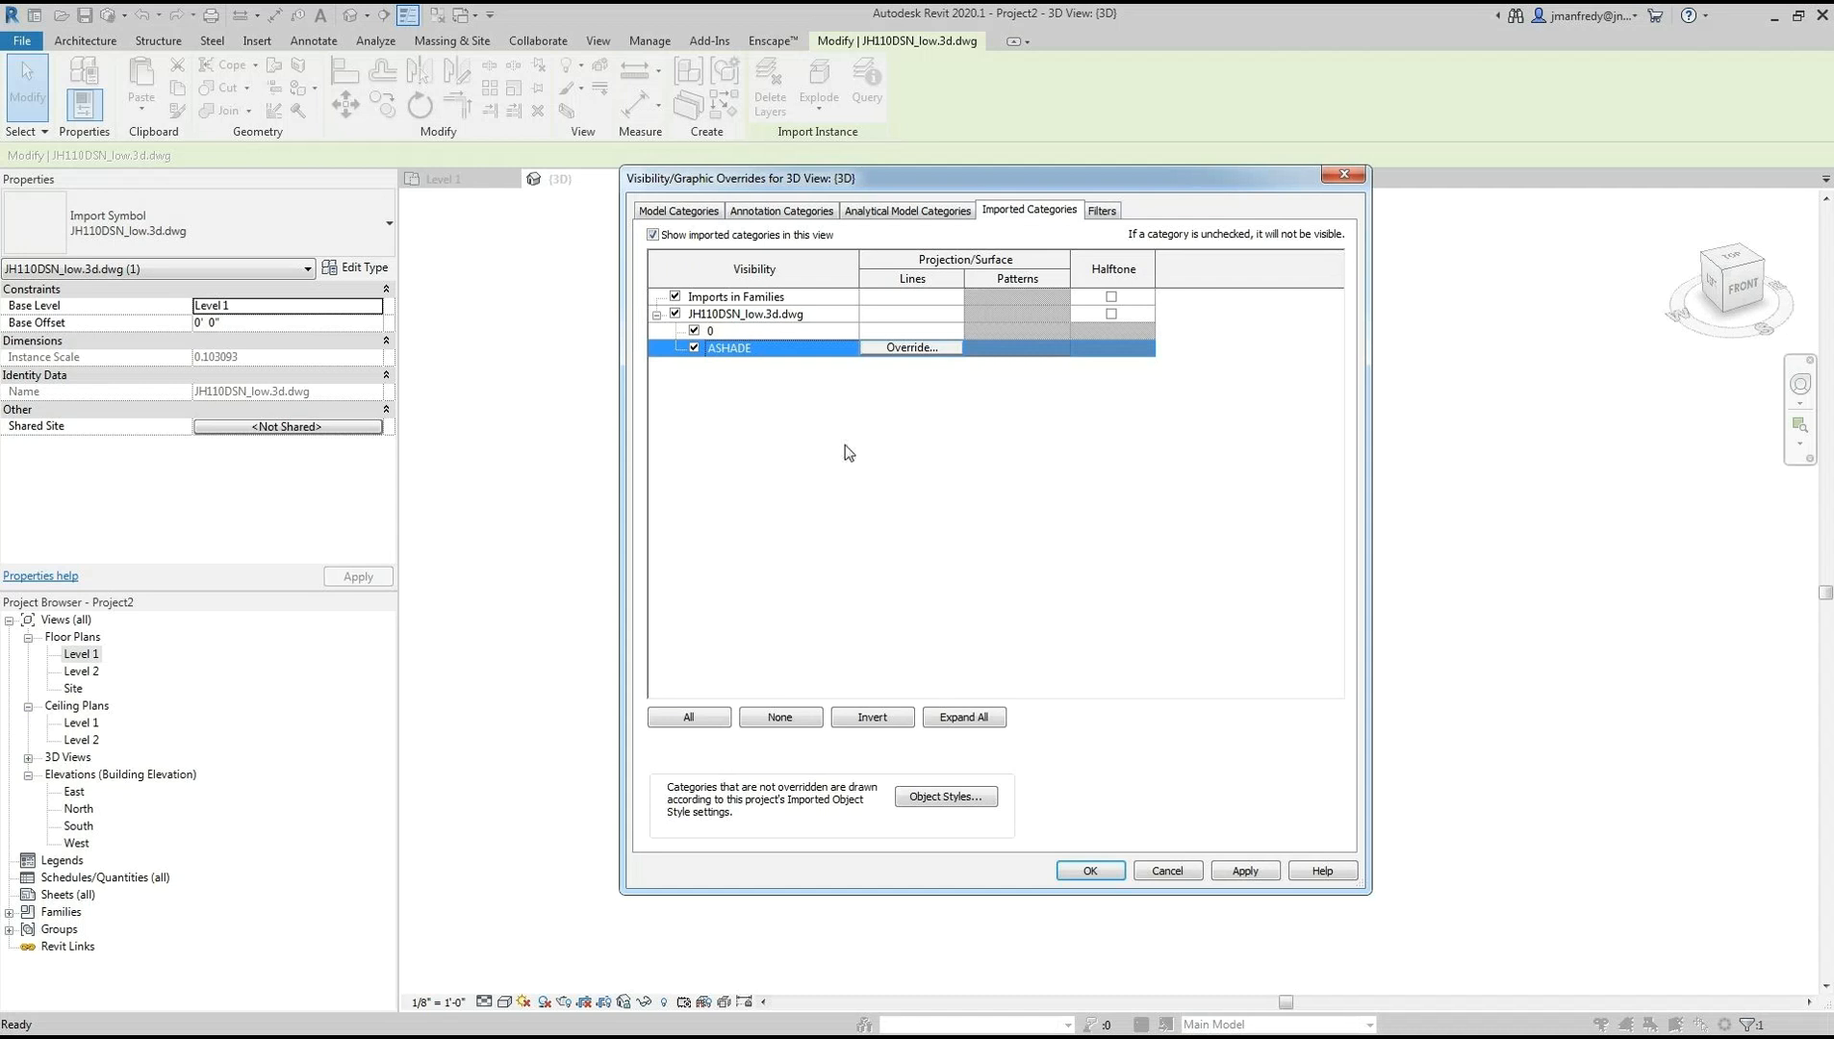
click(1087, 869)
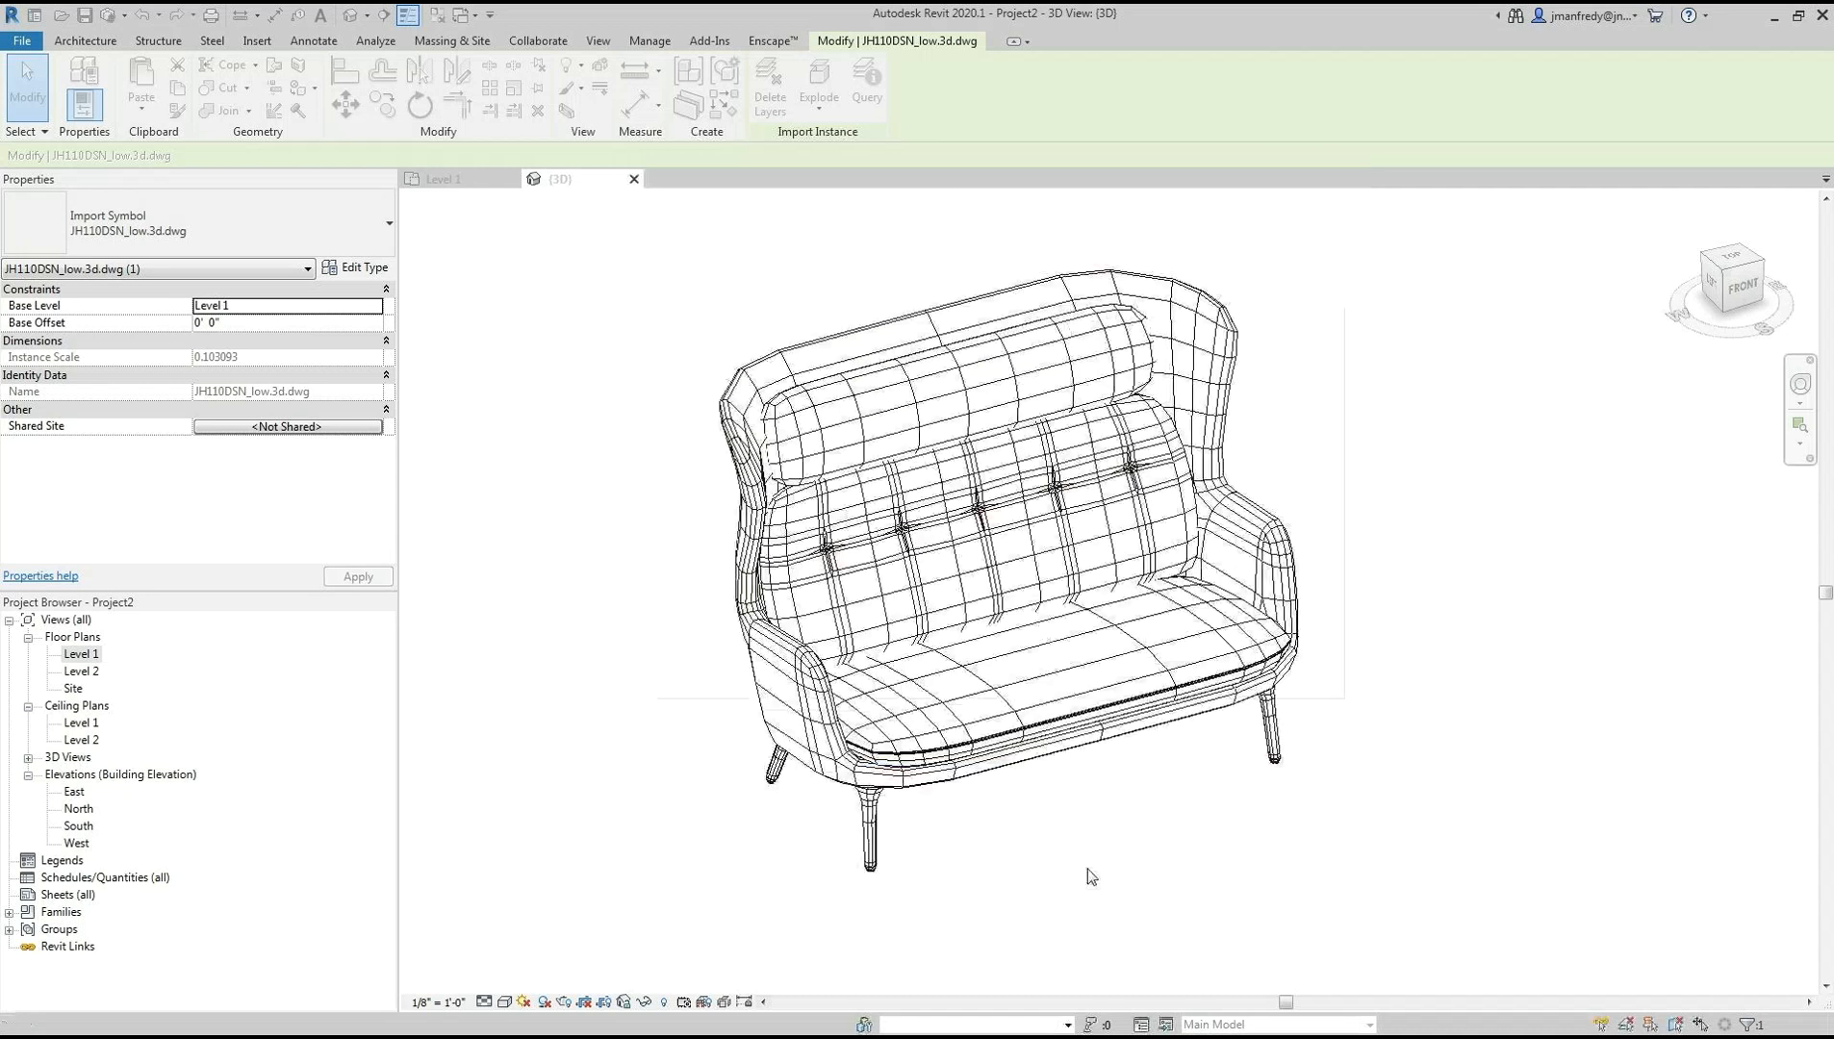
Deselect the sofa, open the project's object styles for imported objects, and widen the material column
click(696, 421)
click(649, 40)
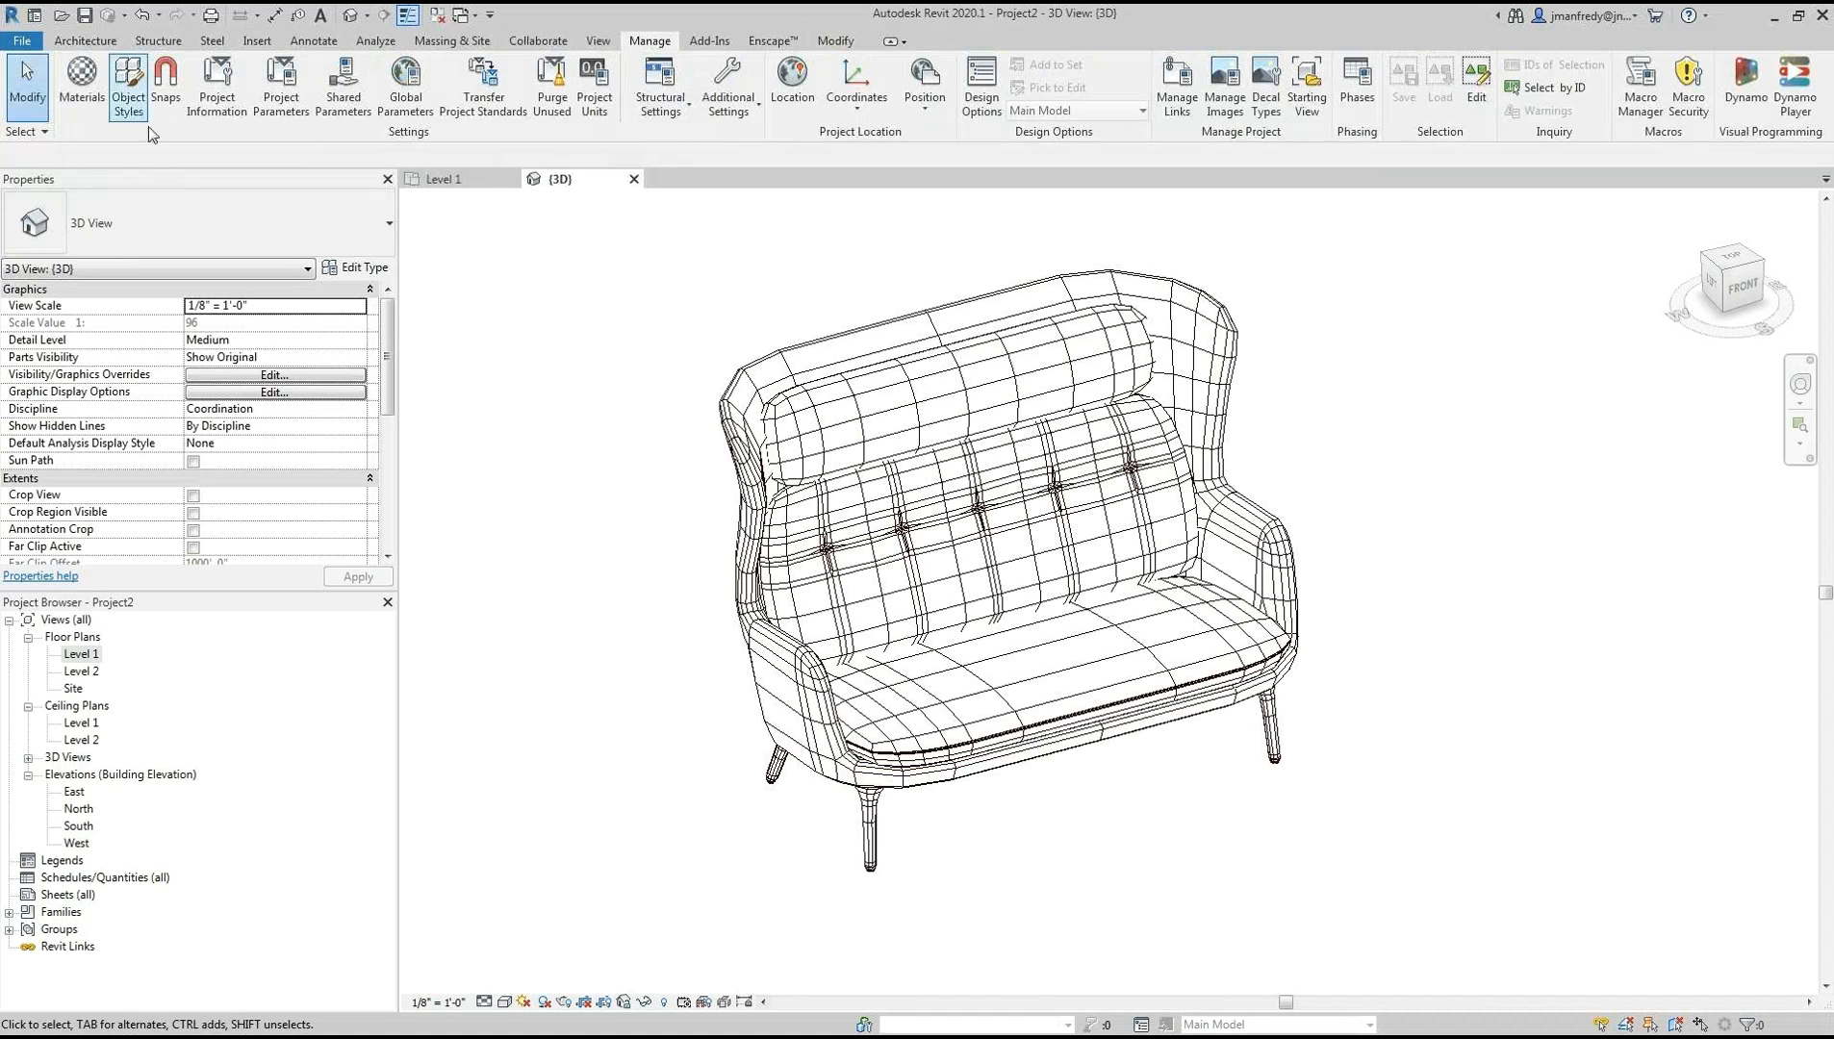
click(131, 105)
drag(775, 208, 880, 224)
click(856, 254)
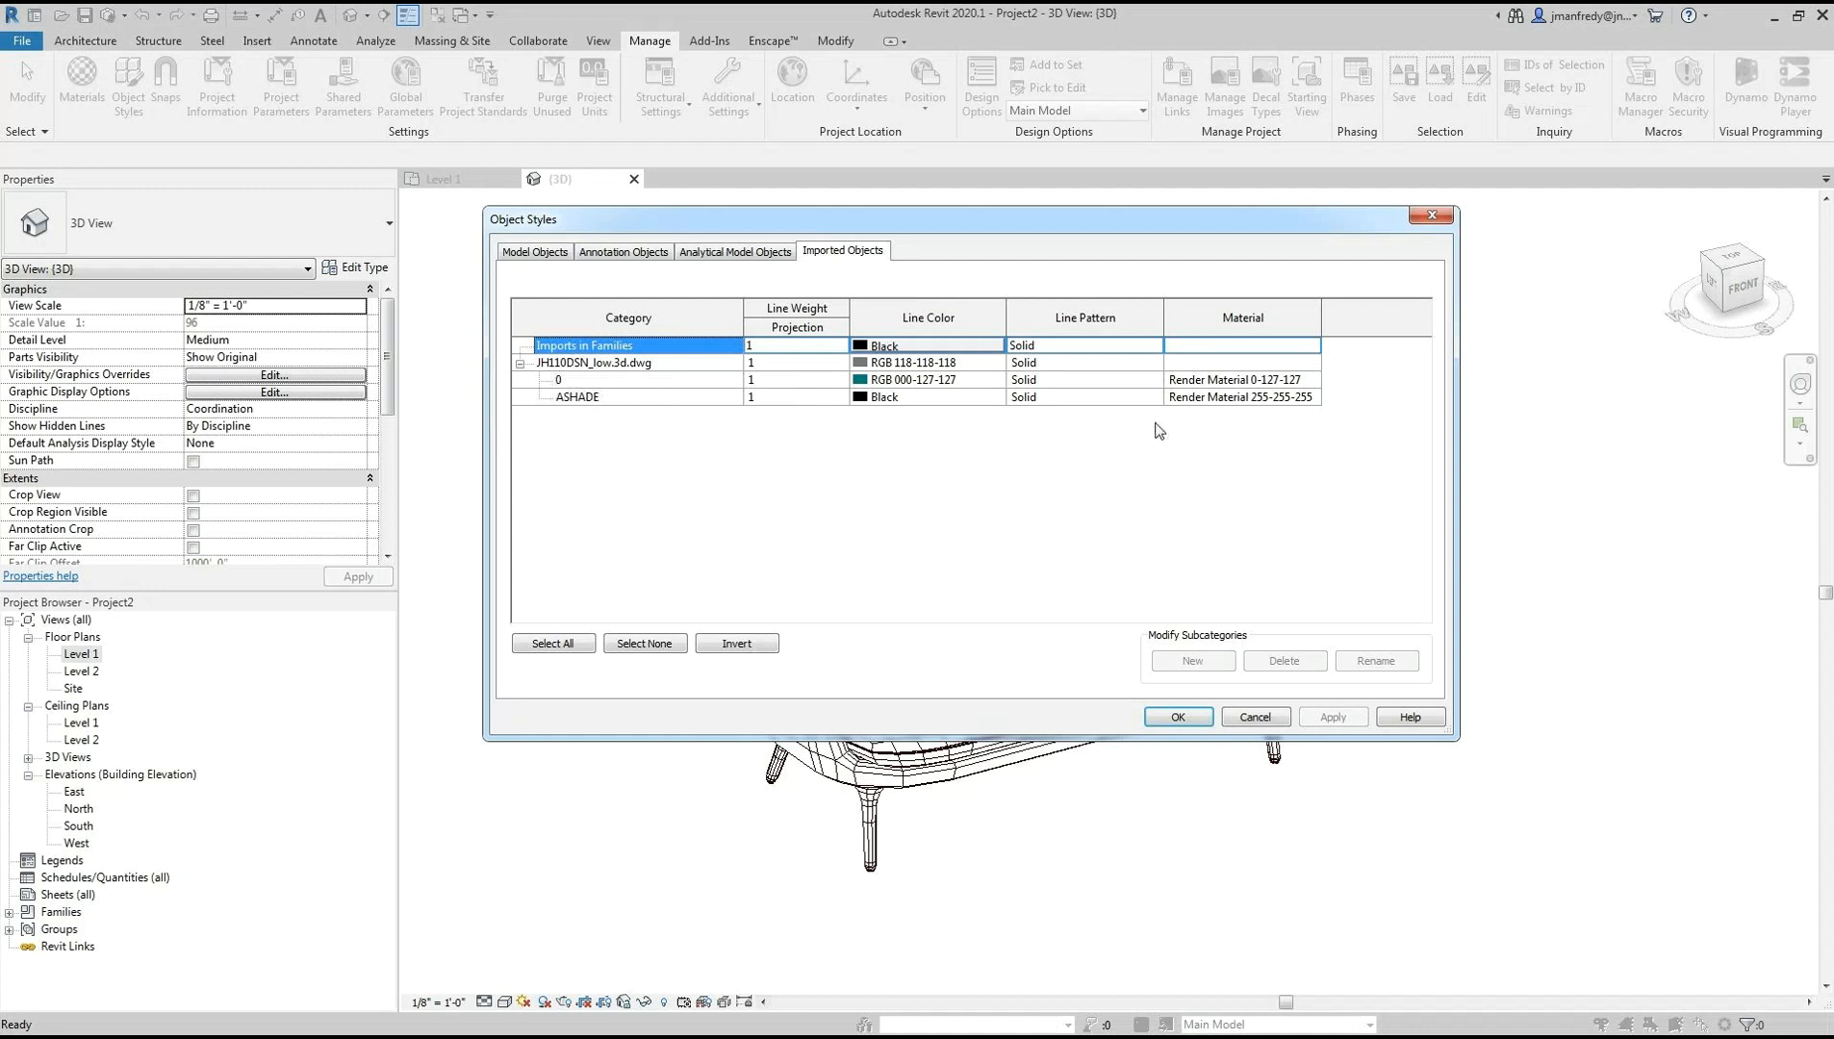
drag(1321, 318, 1366, 317)
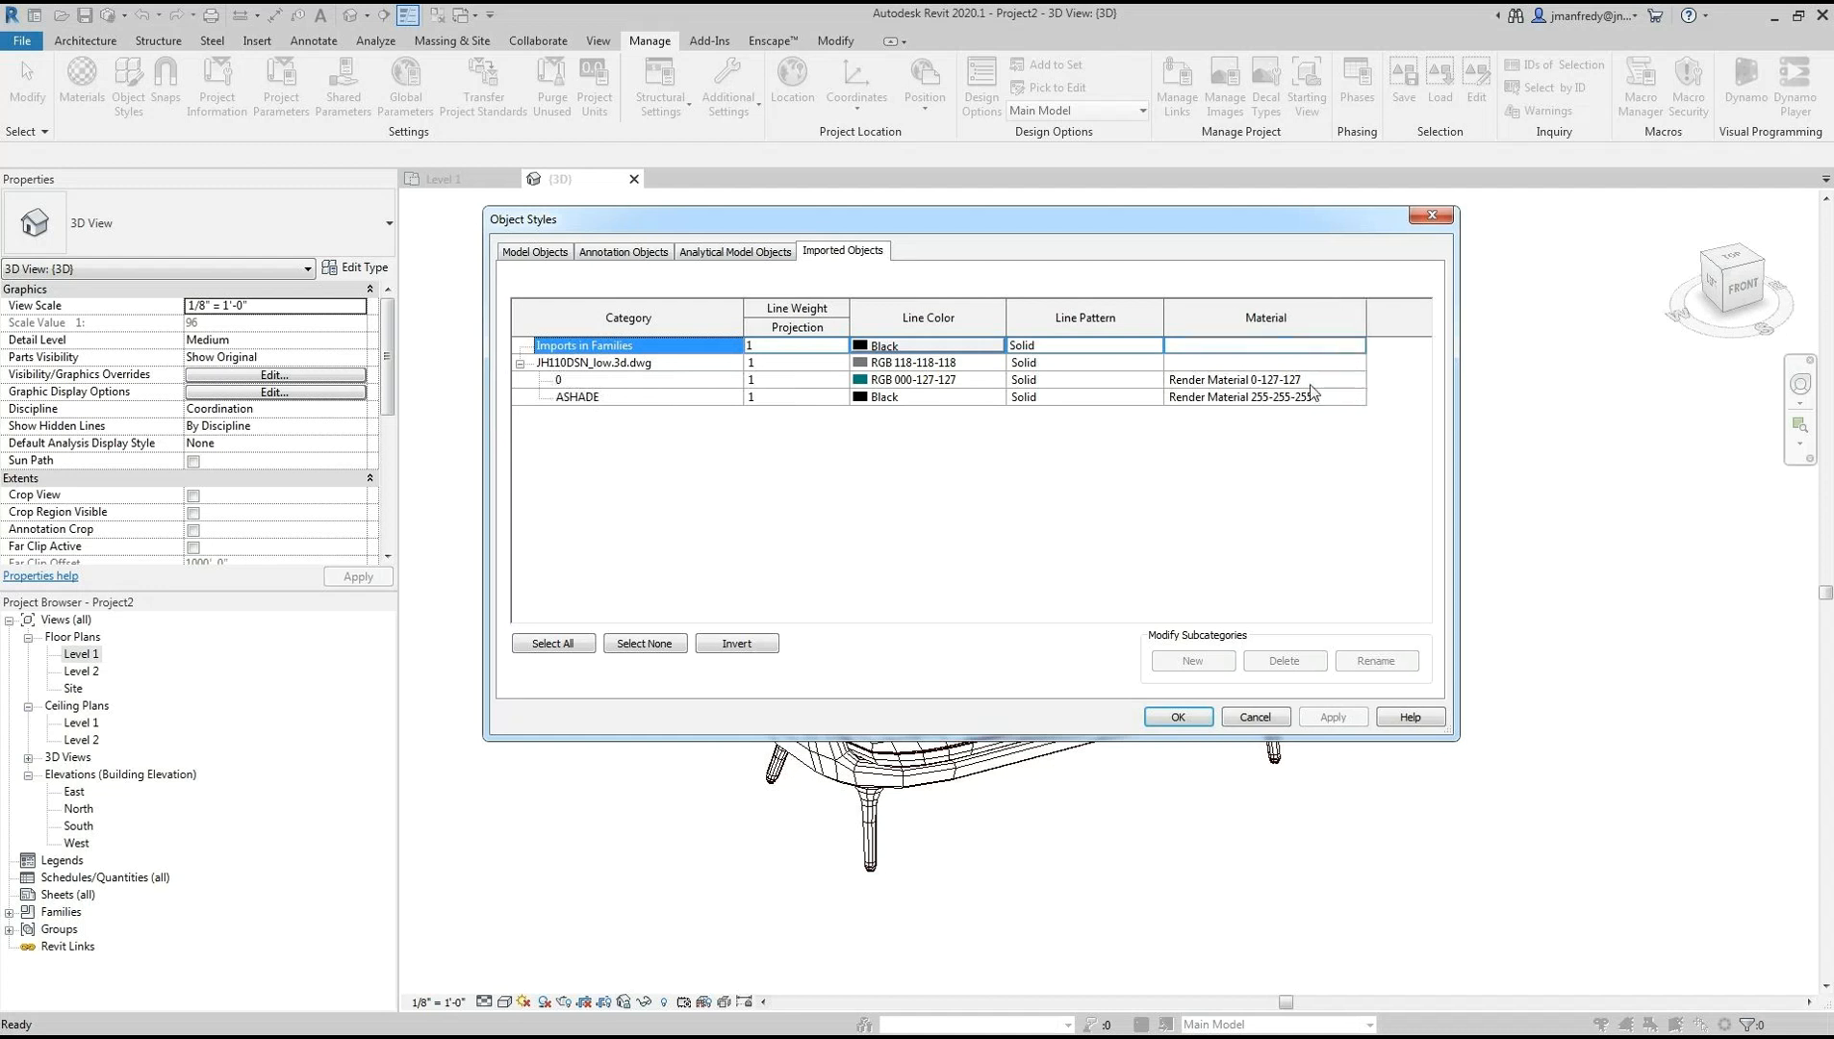
Set the line color of the sofa DWG's layer 0 to Red in the object styles
click(588, 380)
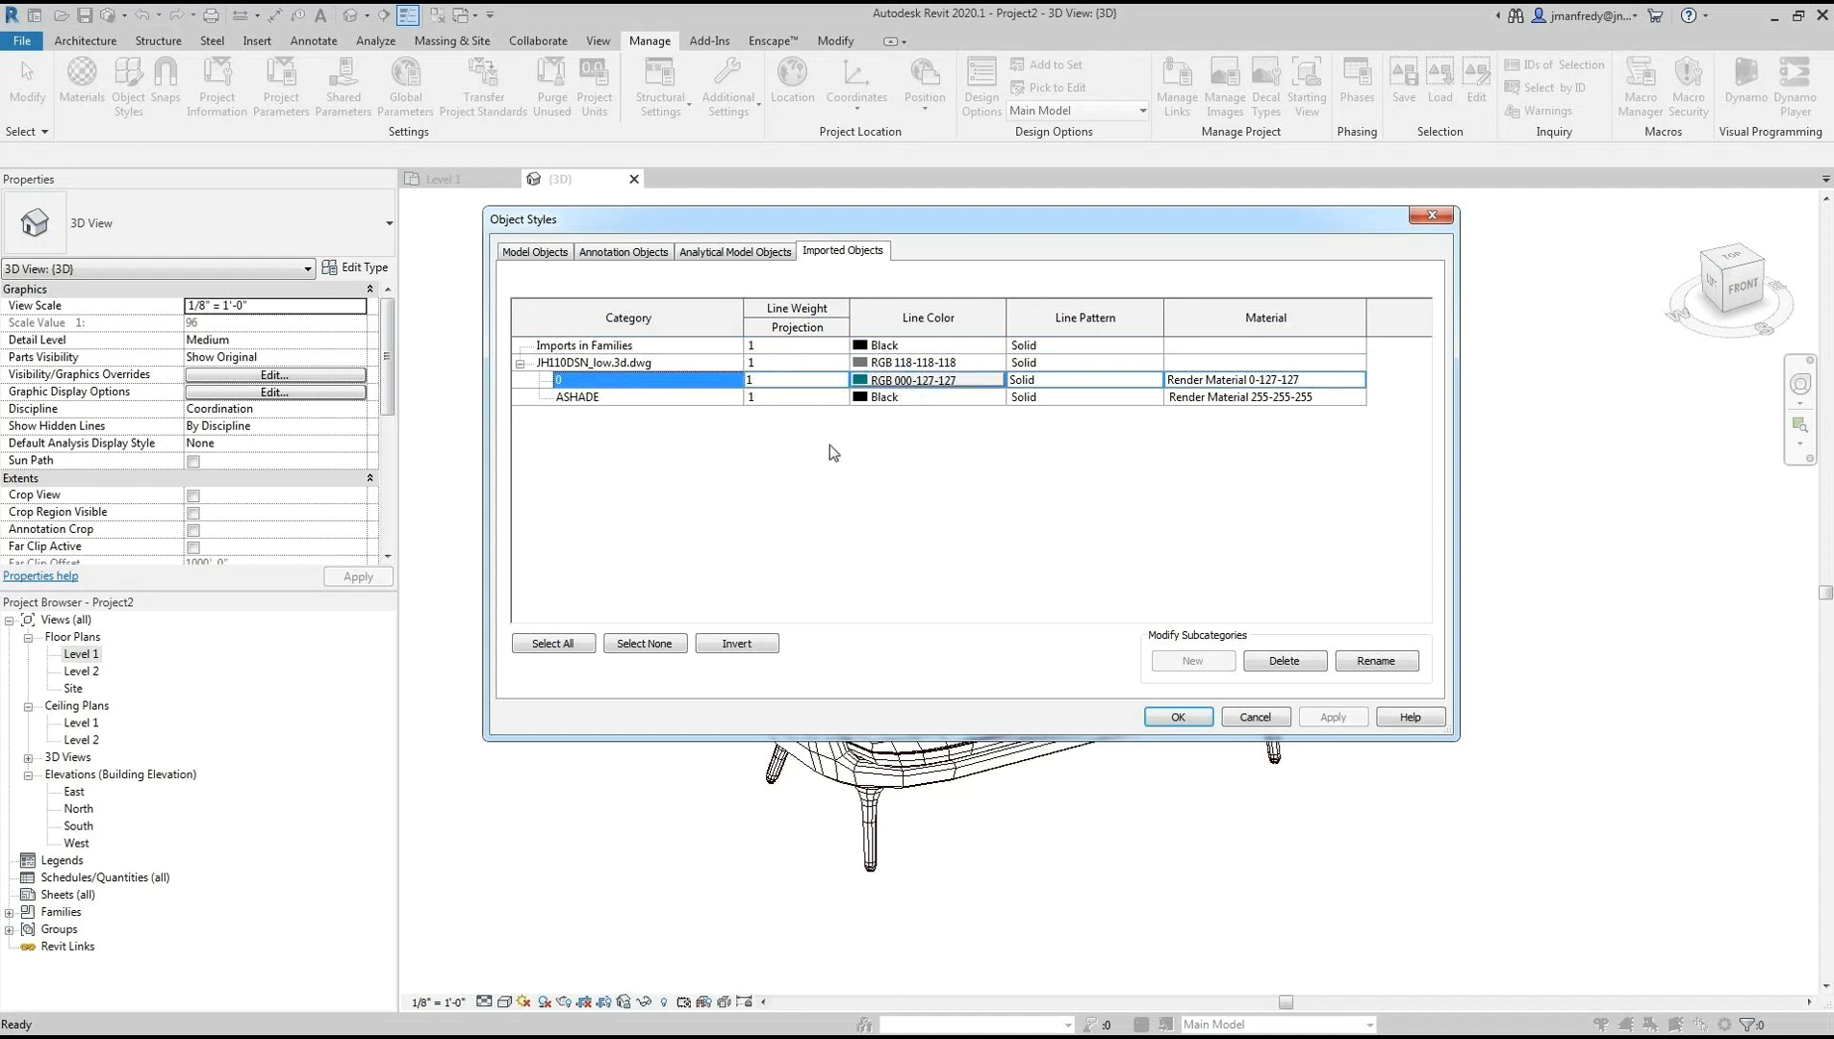
click(912, 384)
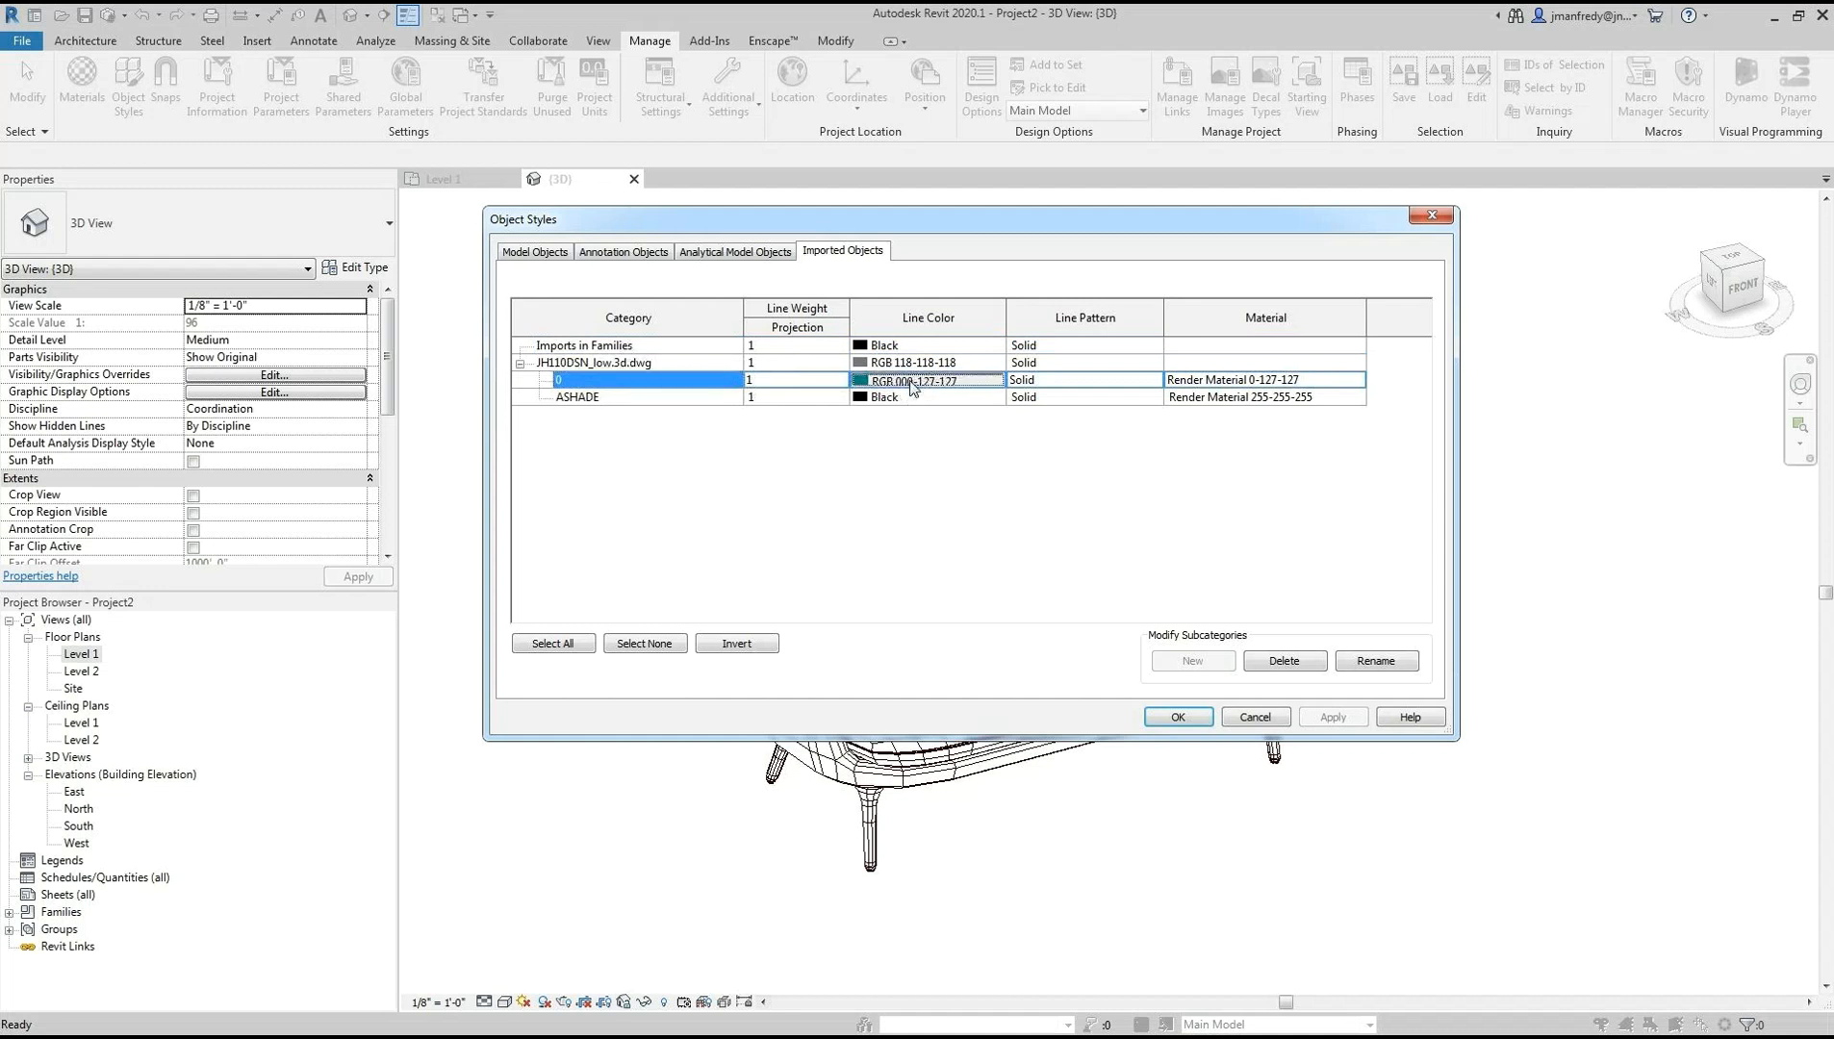
click(912, 385)
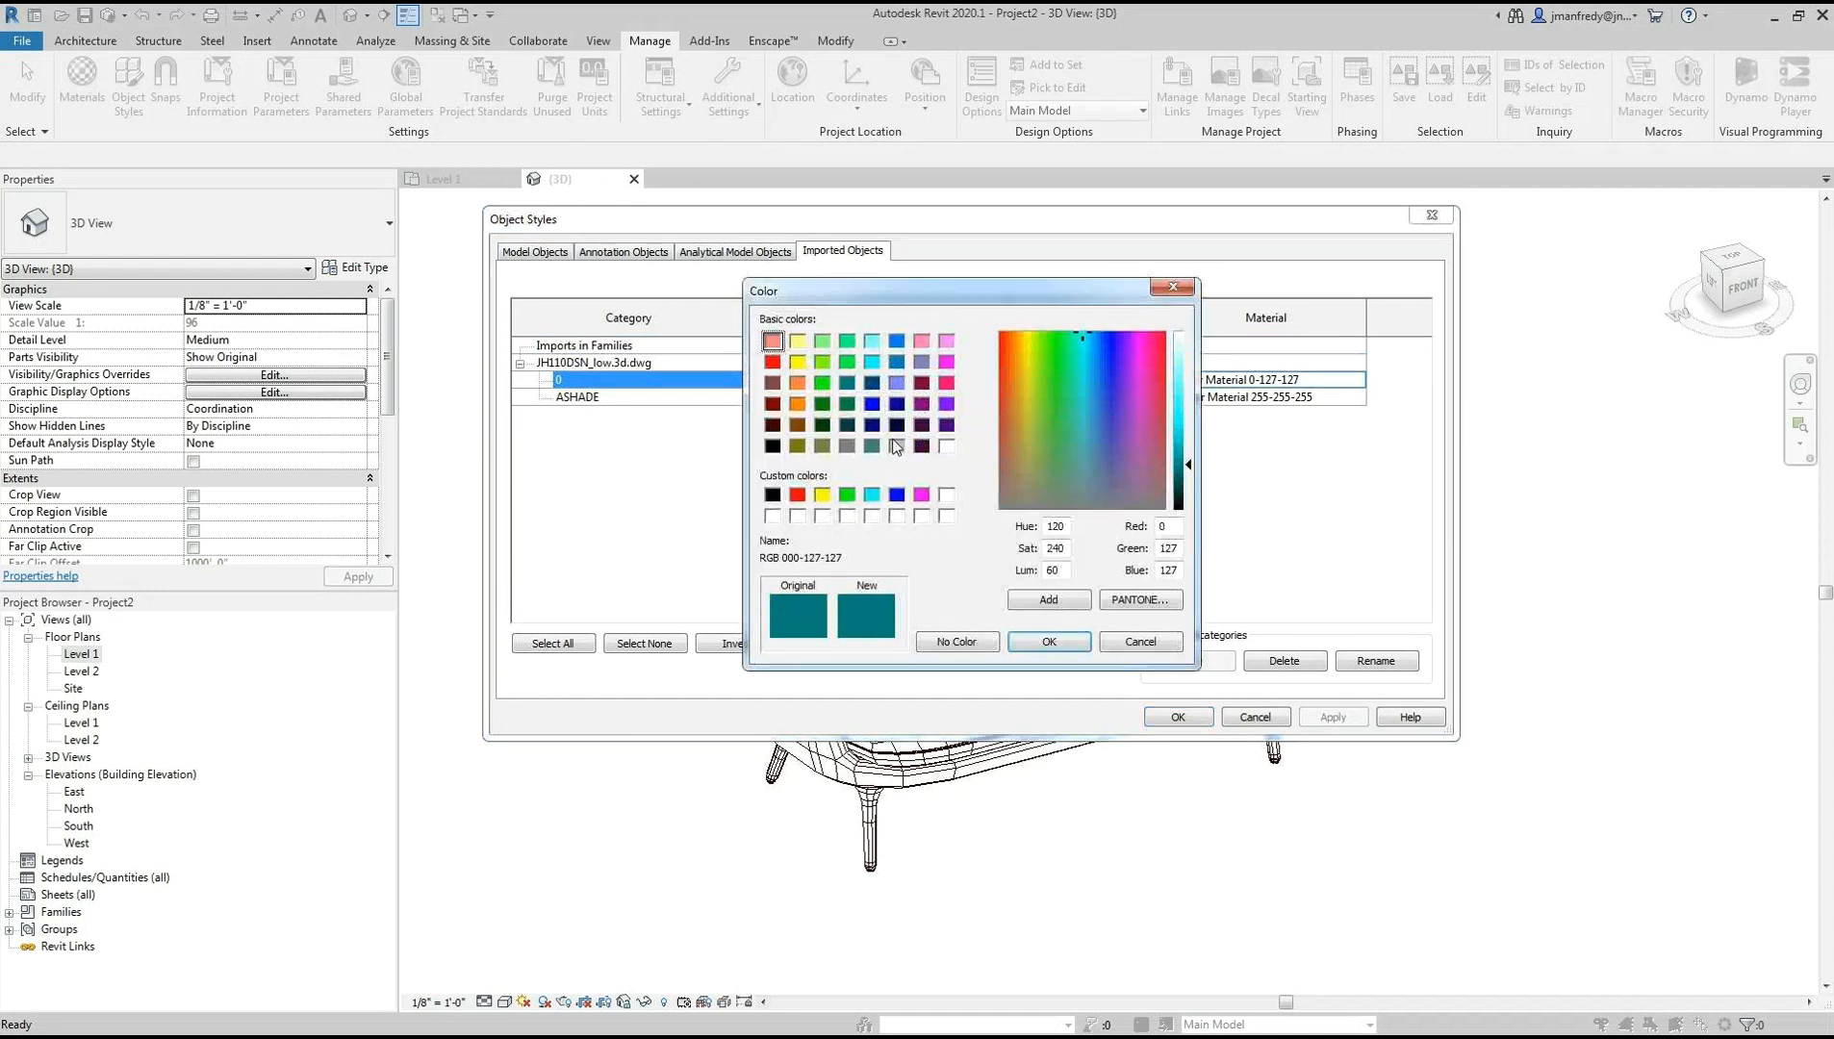
click(772, 363)
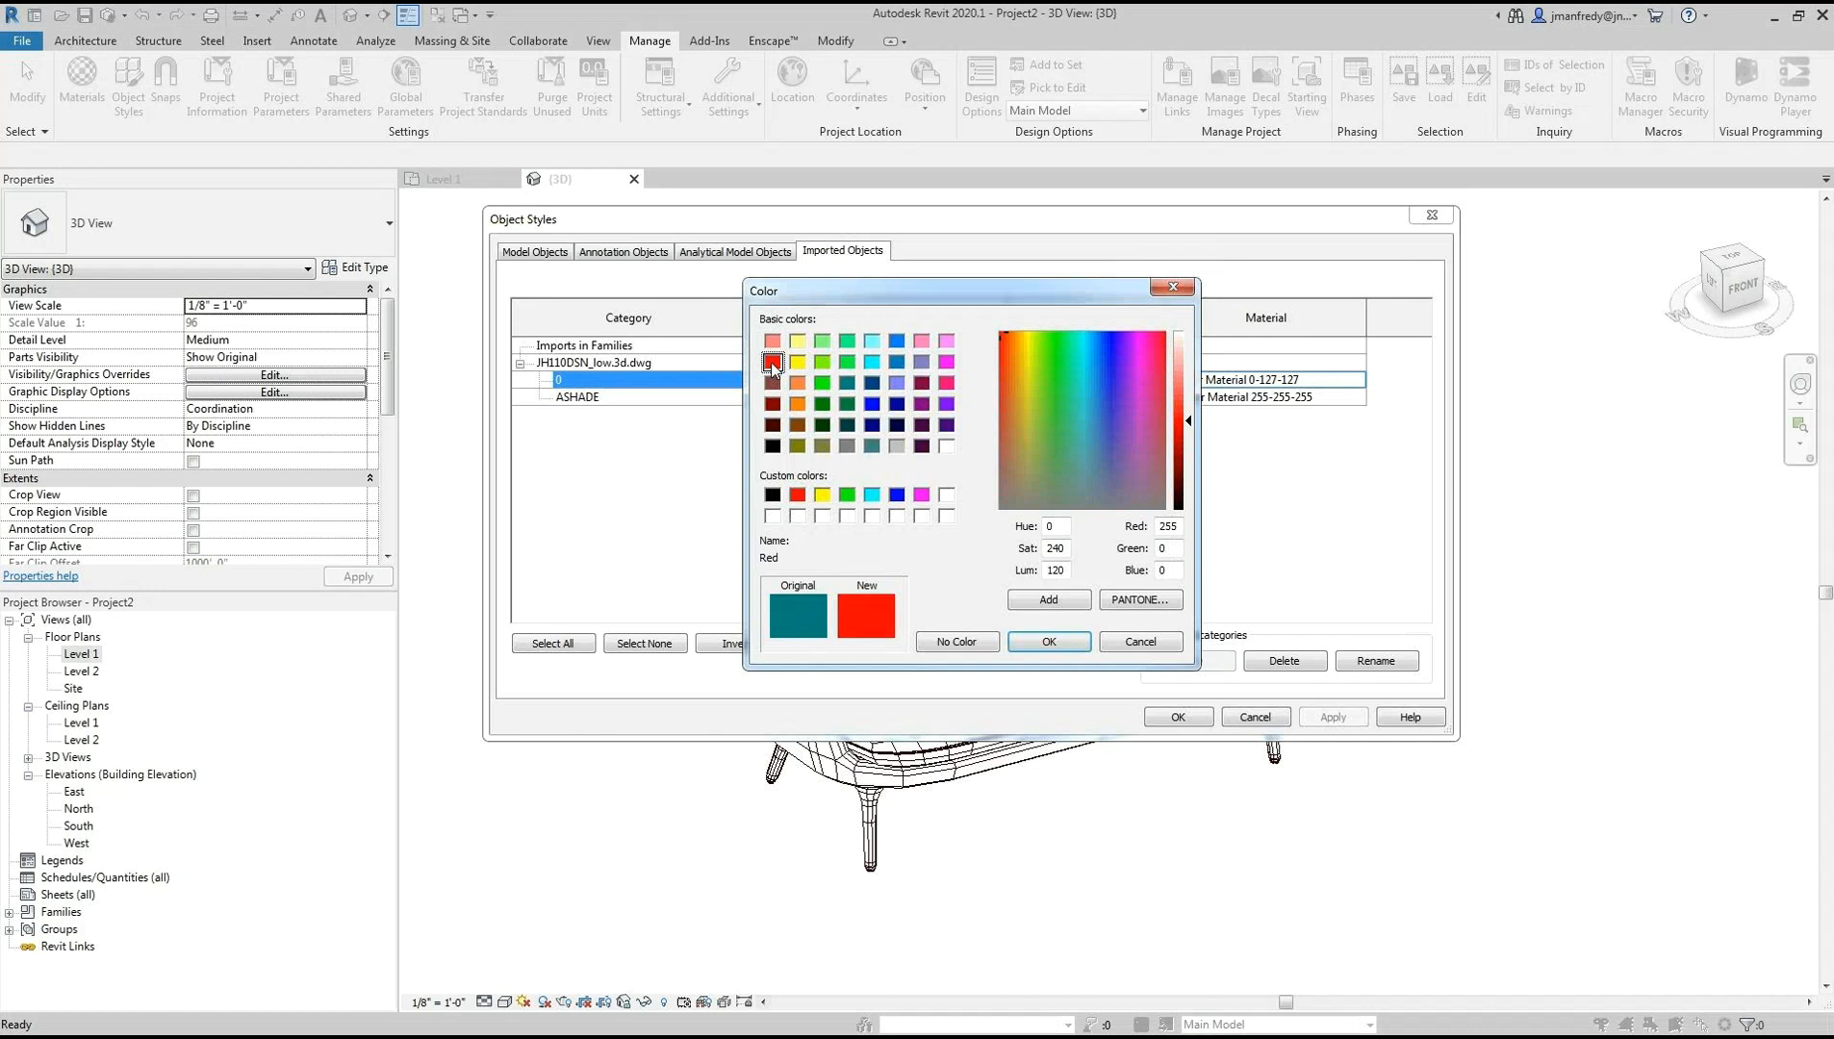
click(1055, 654)
click(1340, 720)
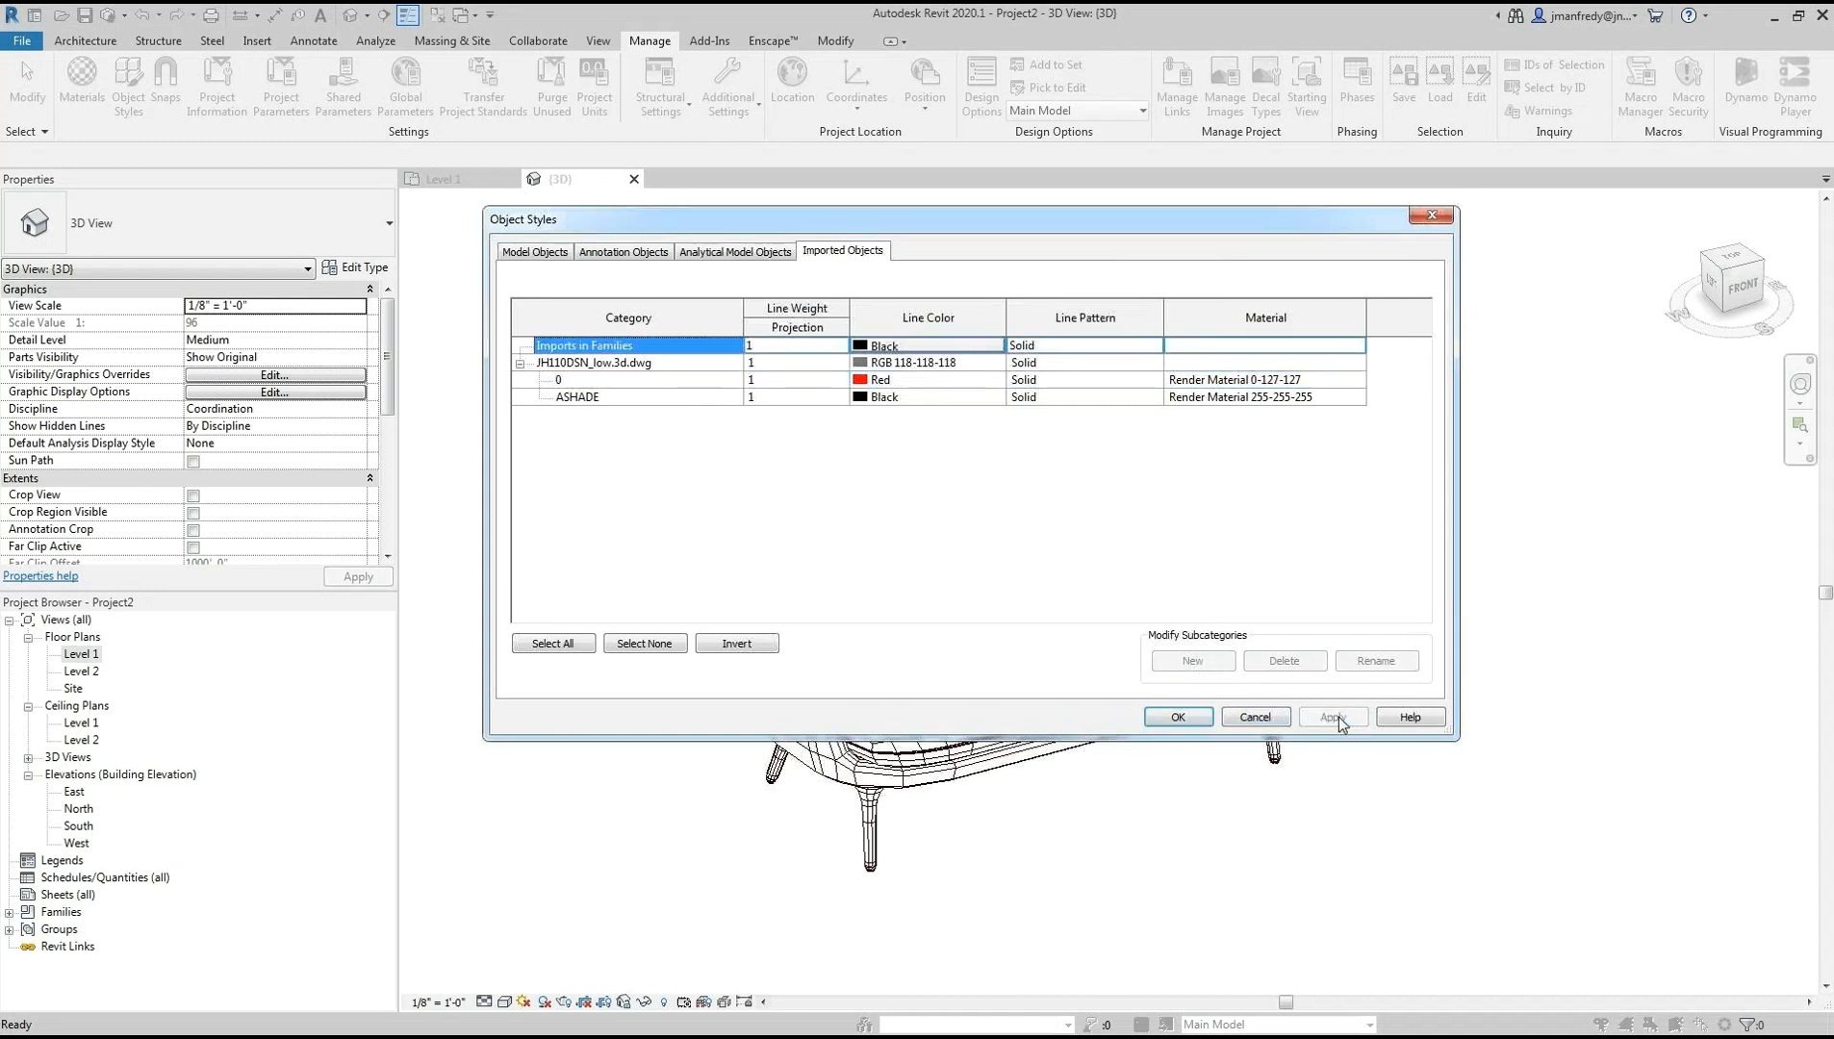
click(1178, 717)
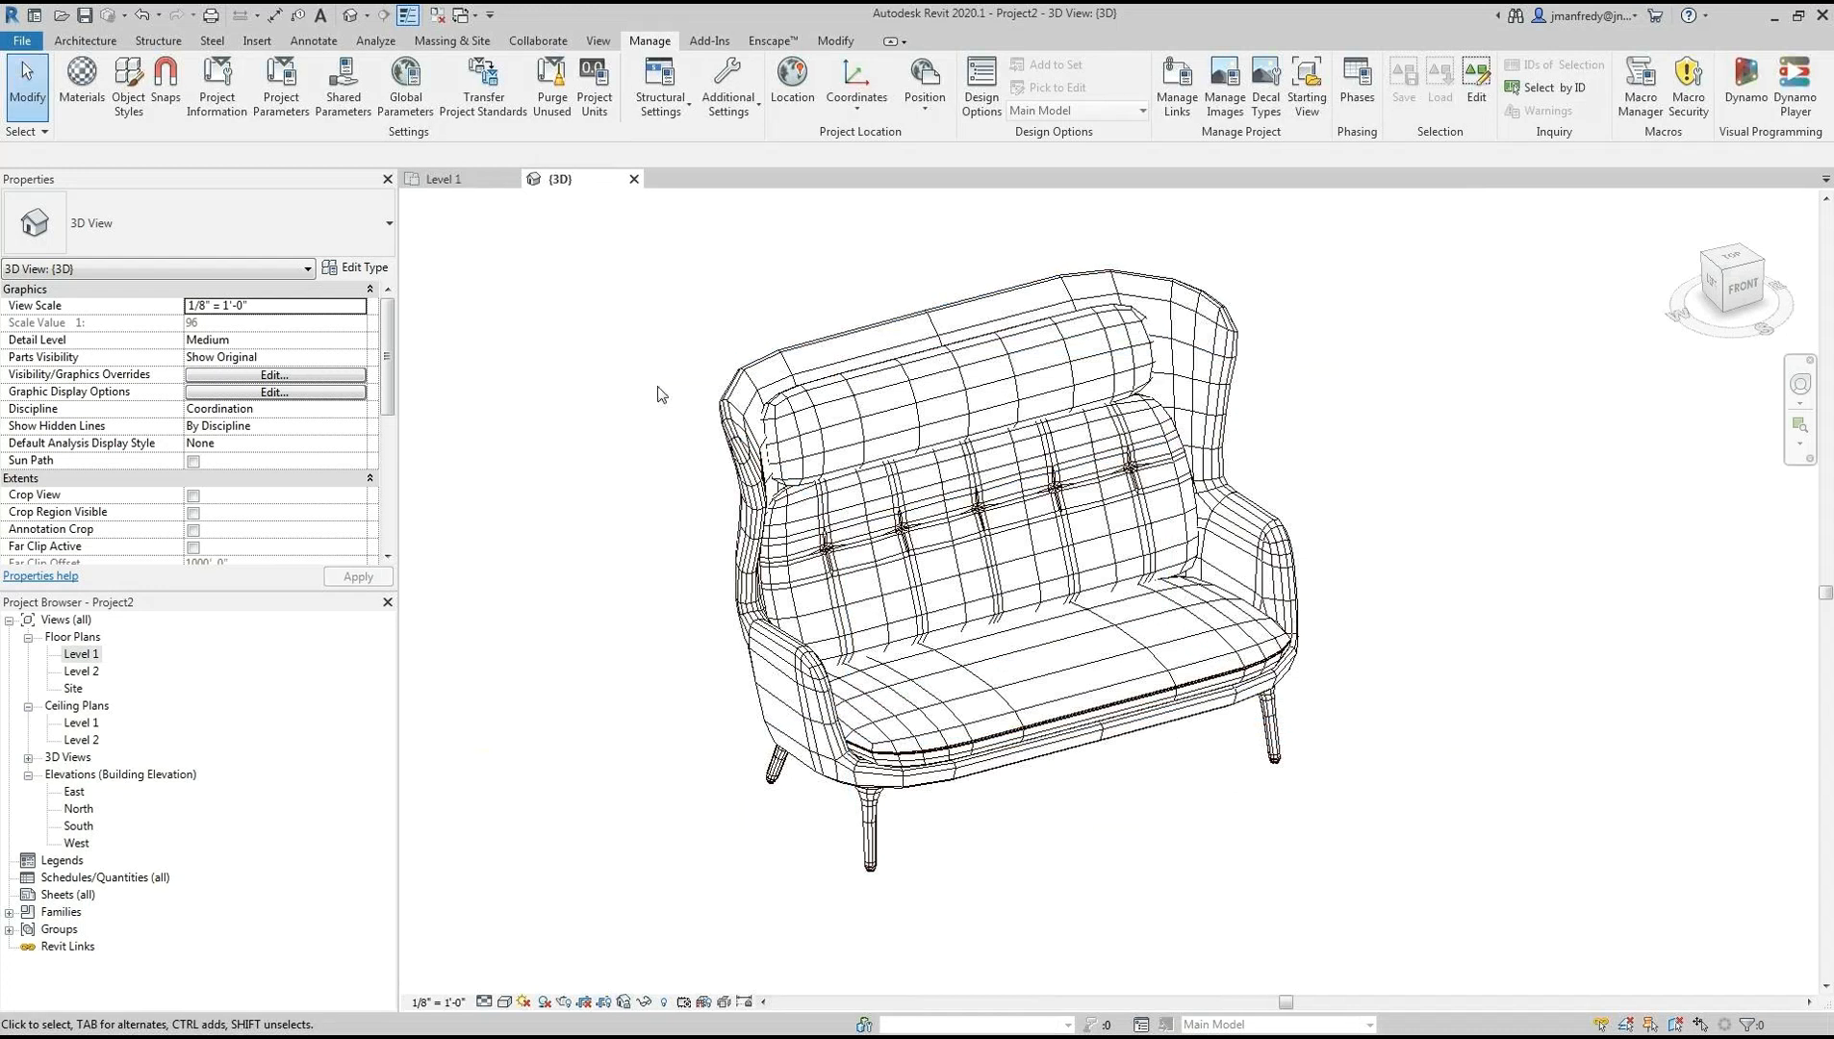
Set the line color of the sofa DWG's ASHADE layer to Red in the imported object styles
click(128, 84)
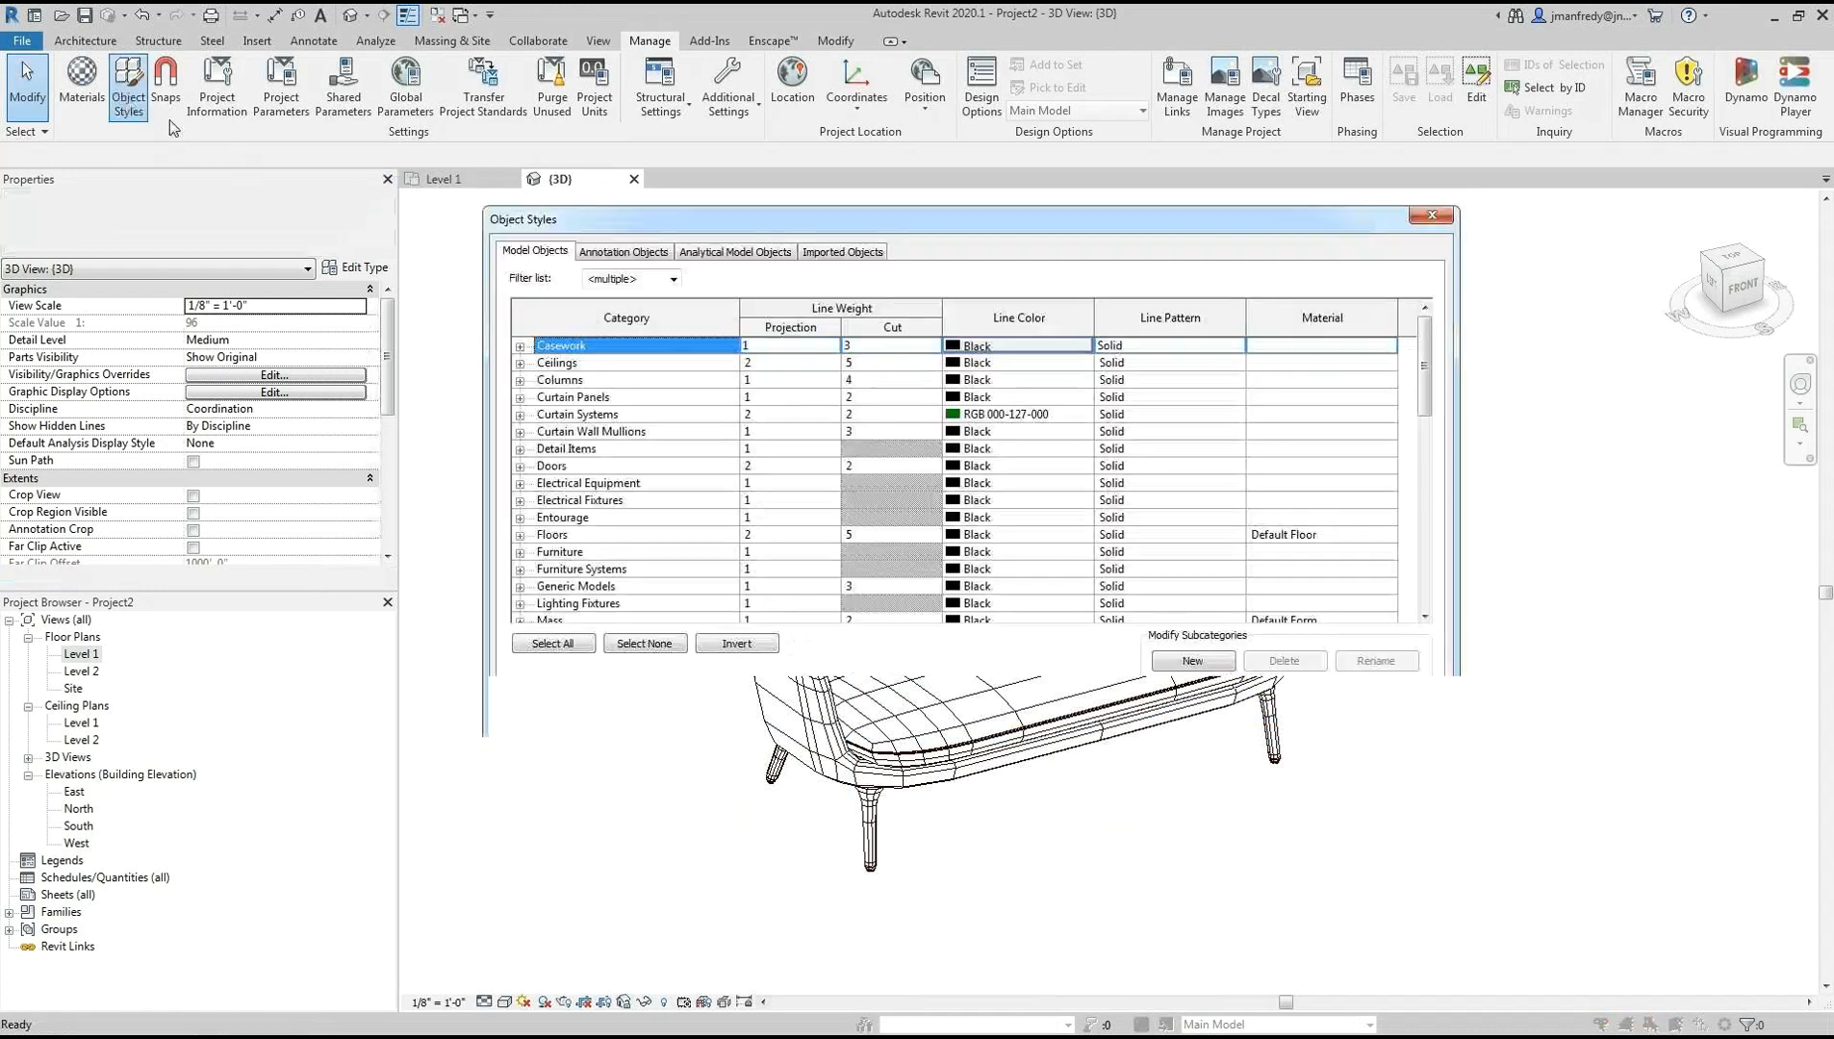
click(849, 256)
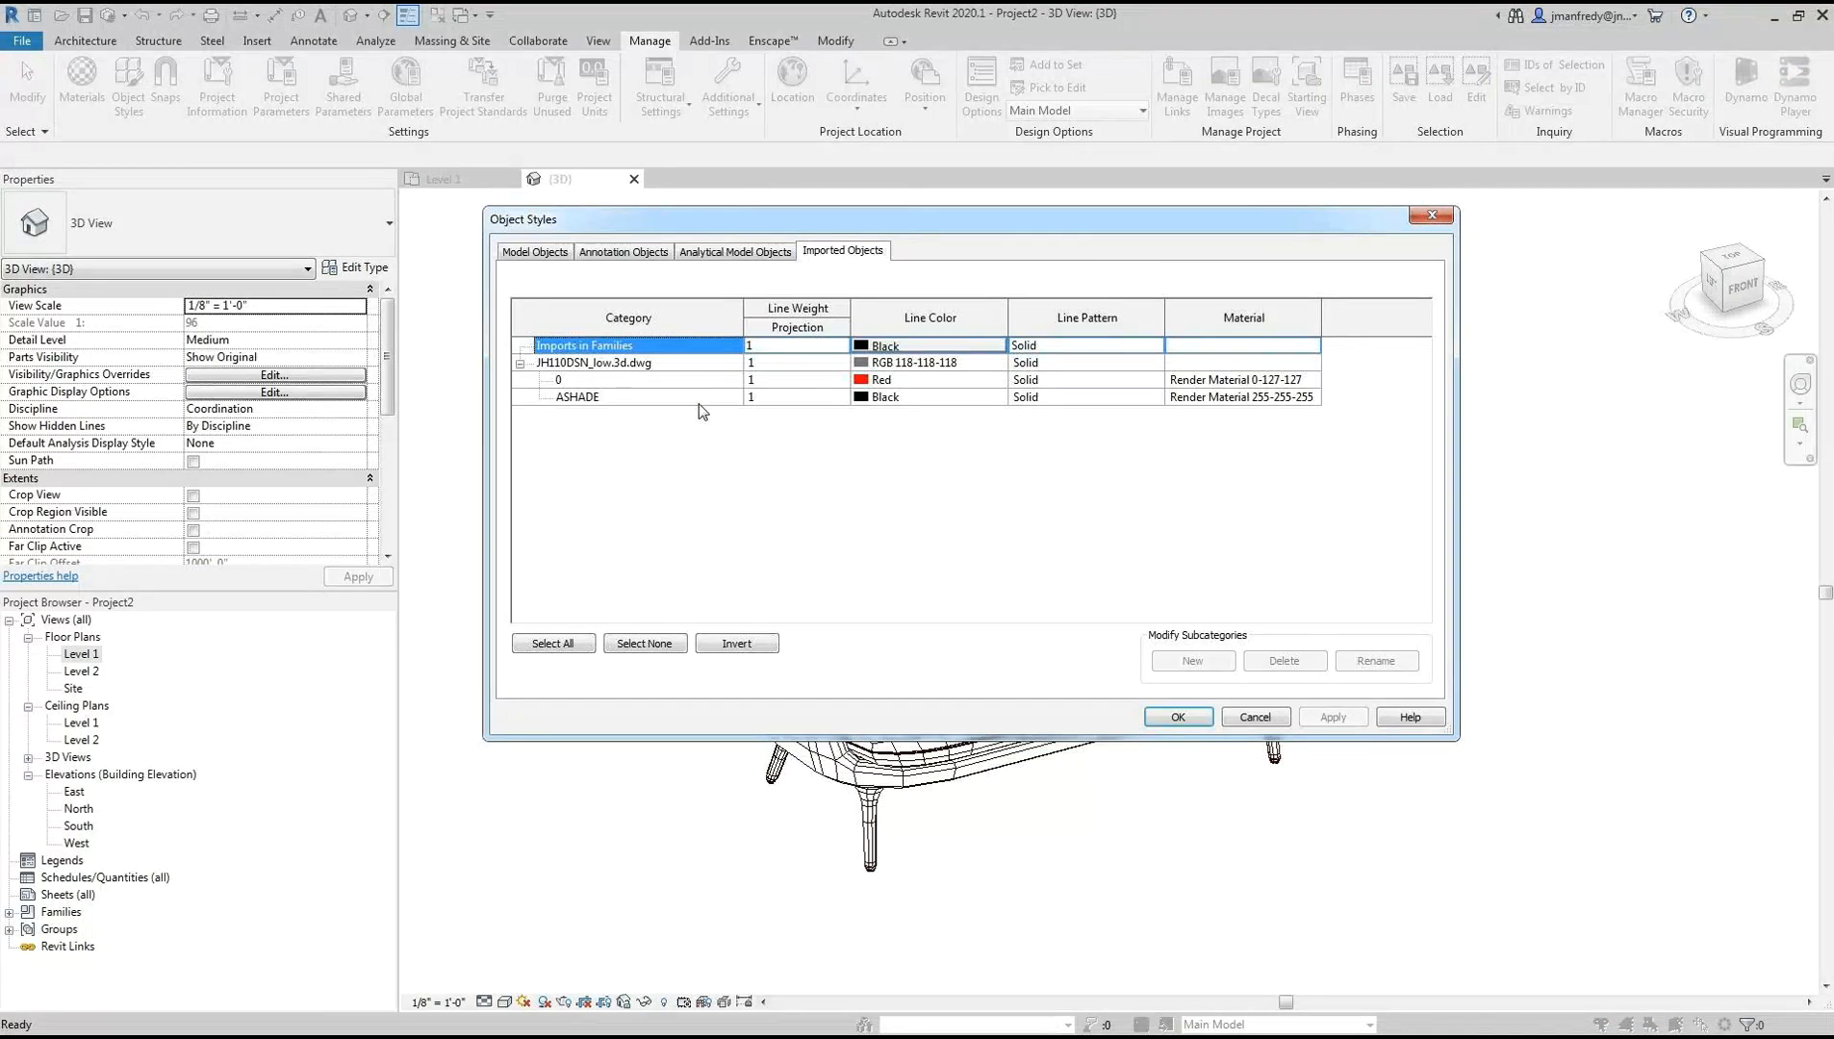
click(699, 400)
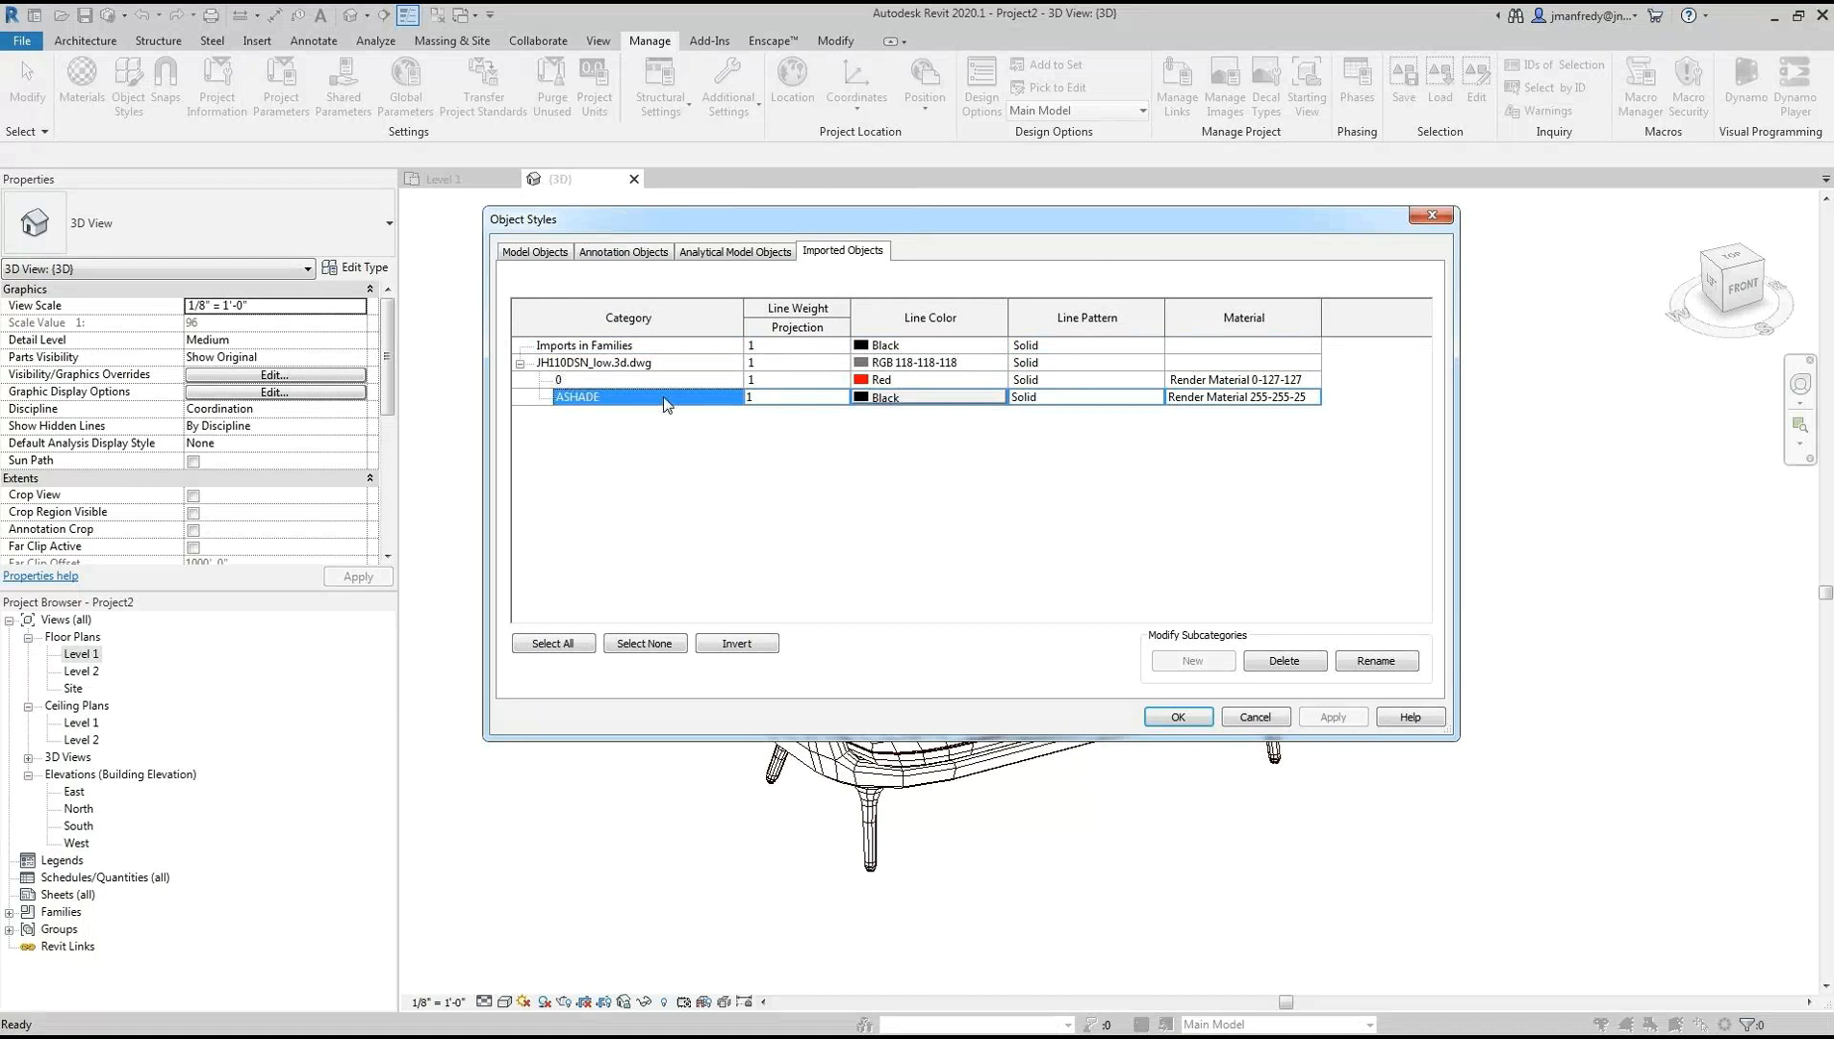
click(890, 401)
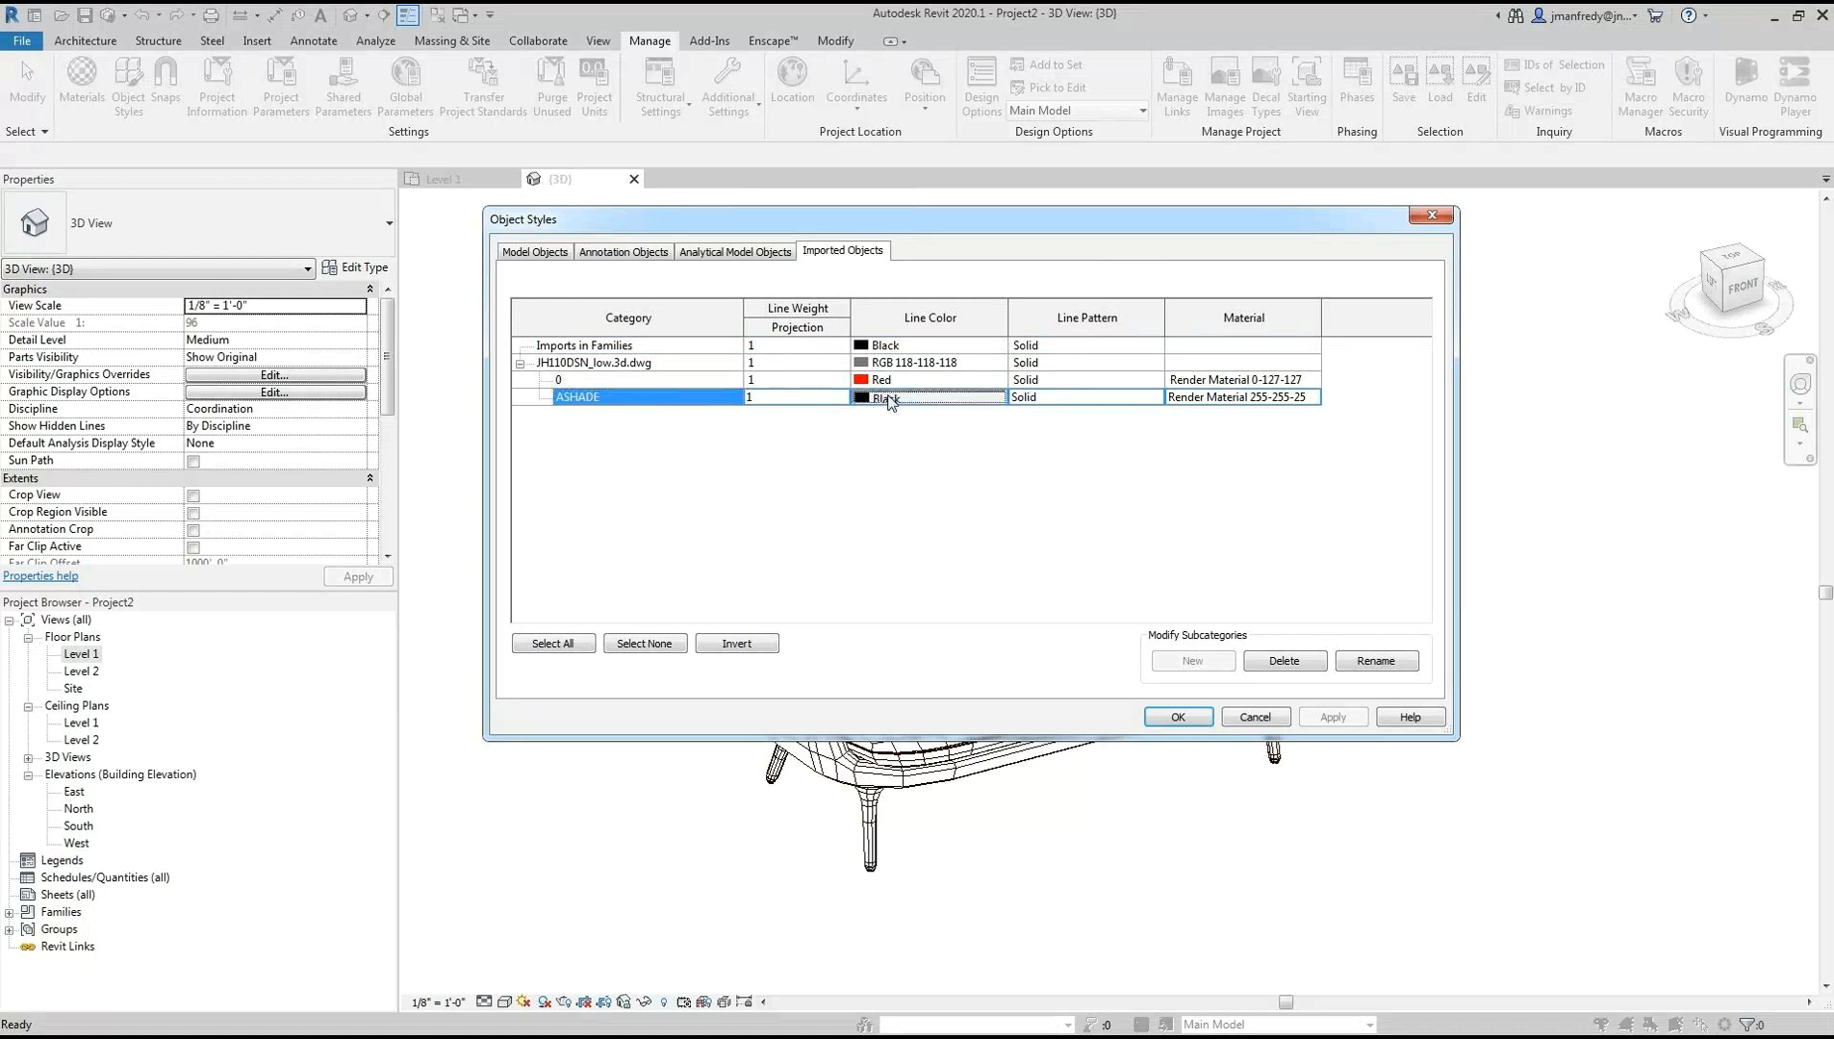
click(890, 401)
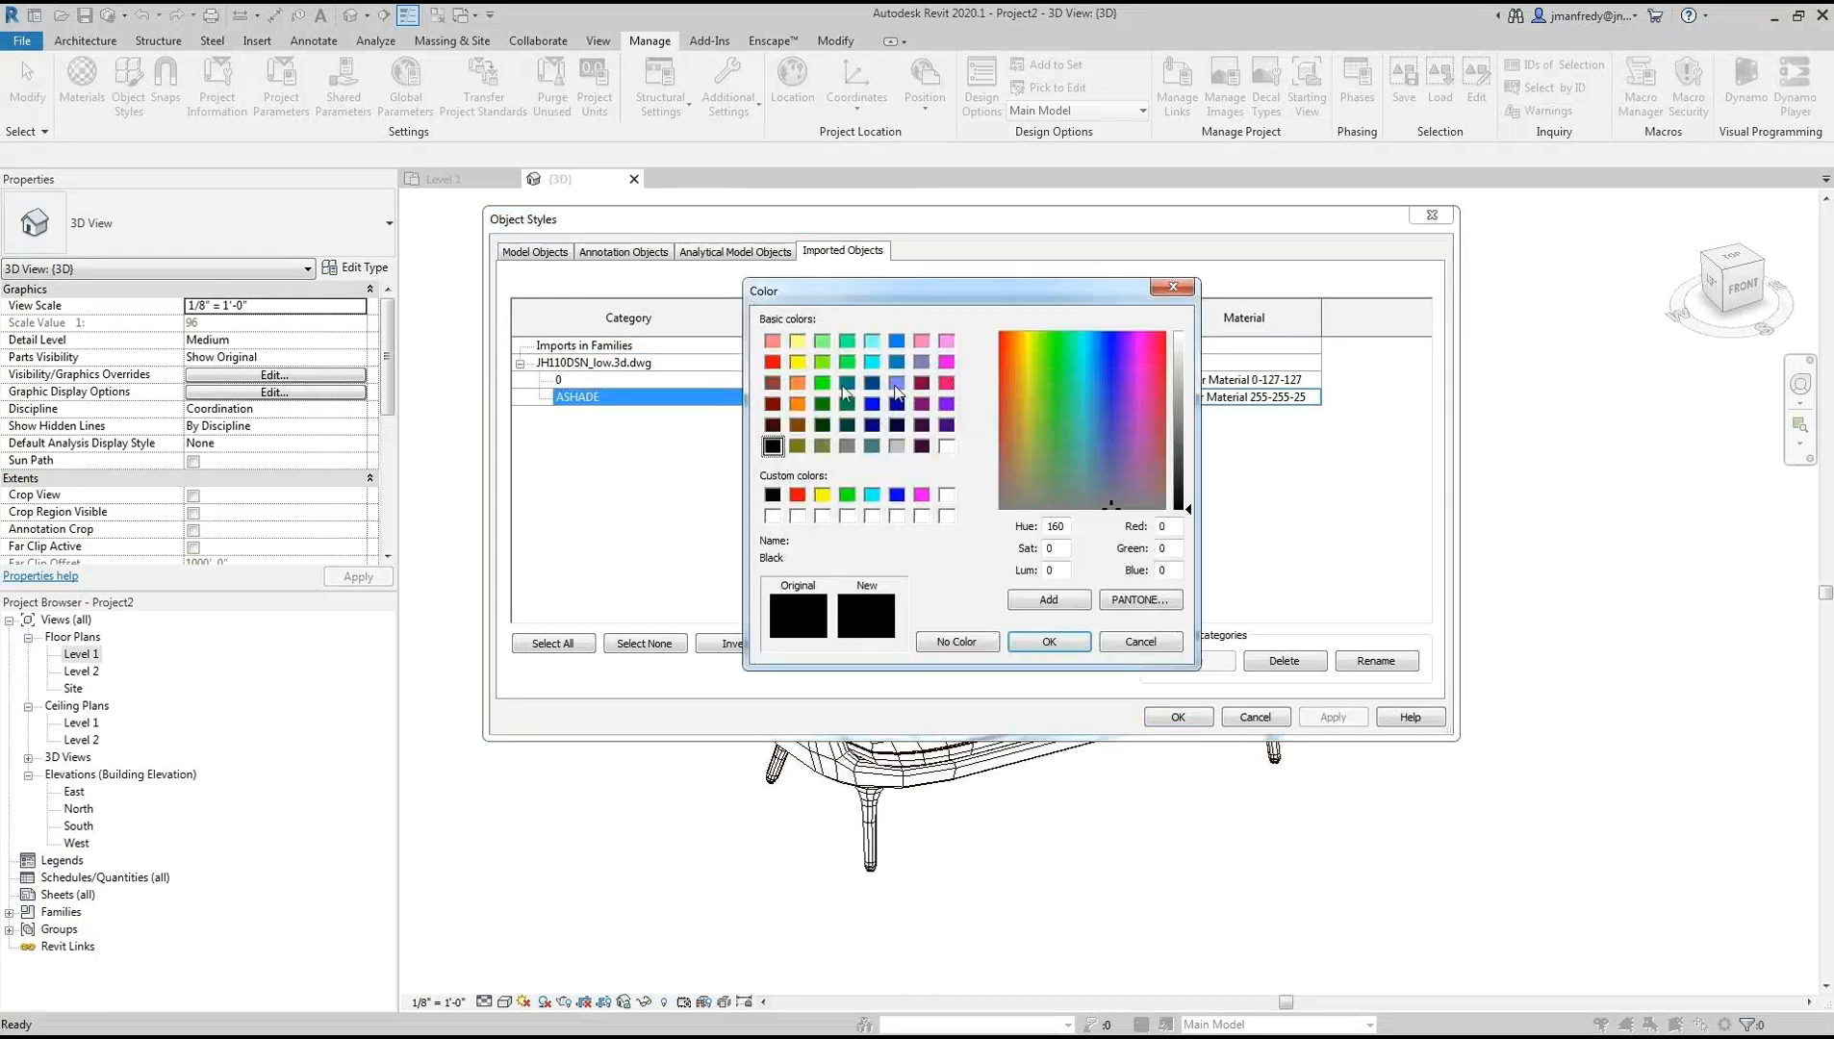
click(771, 362)
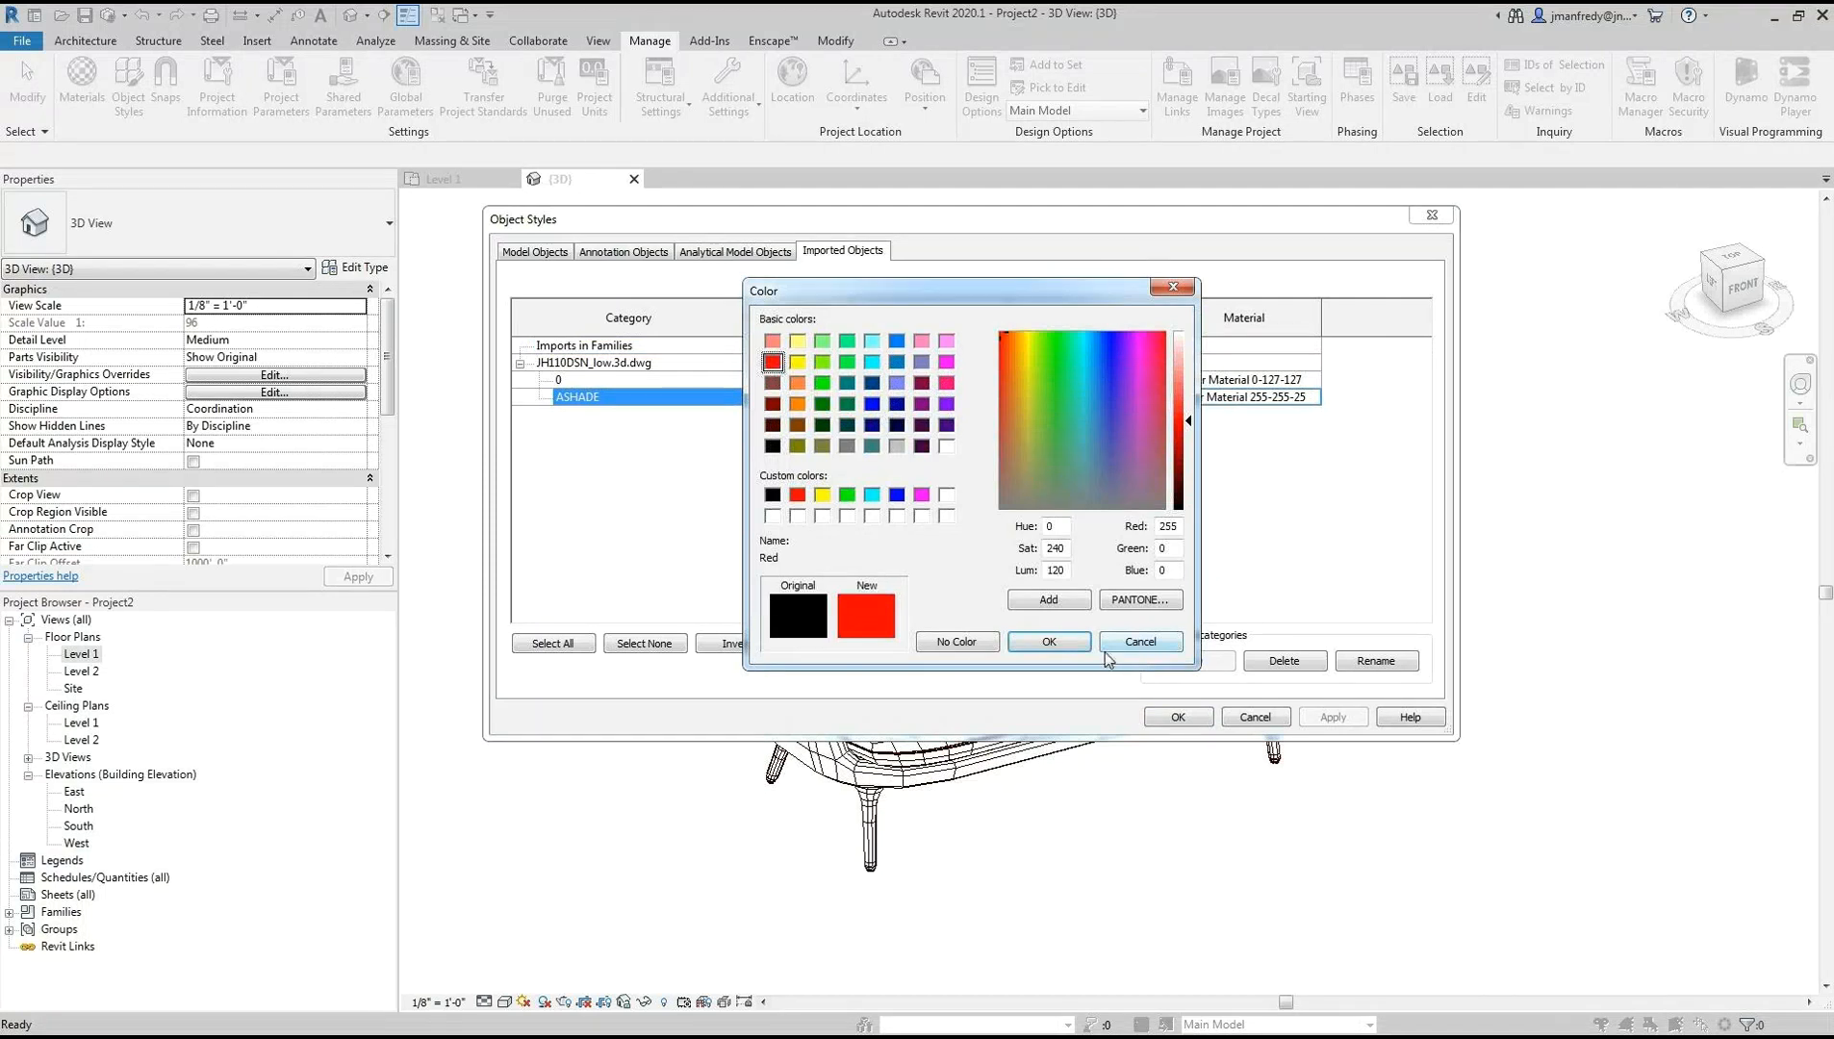
click(1063, 642)
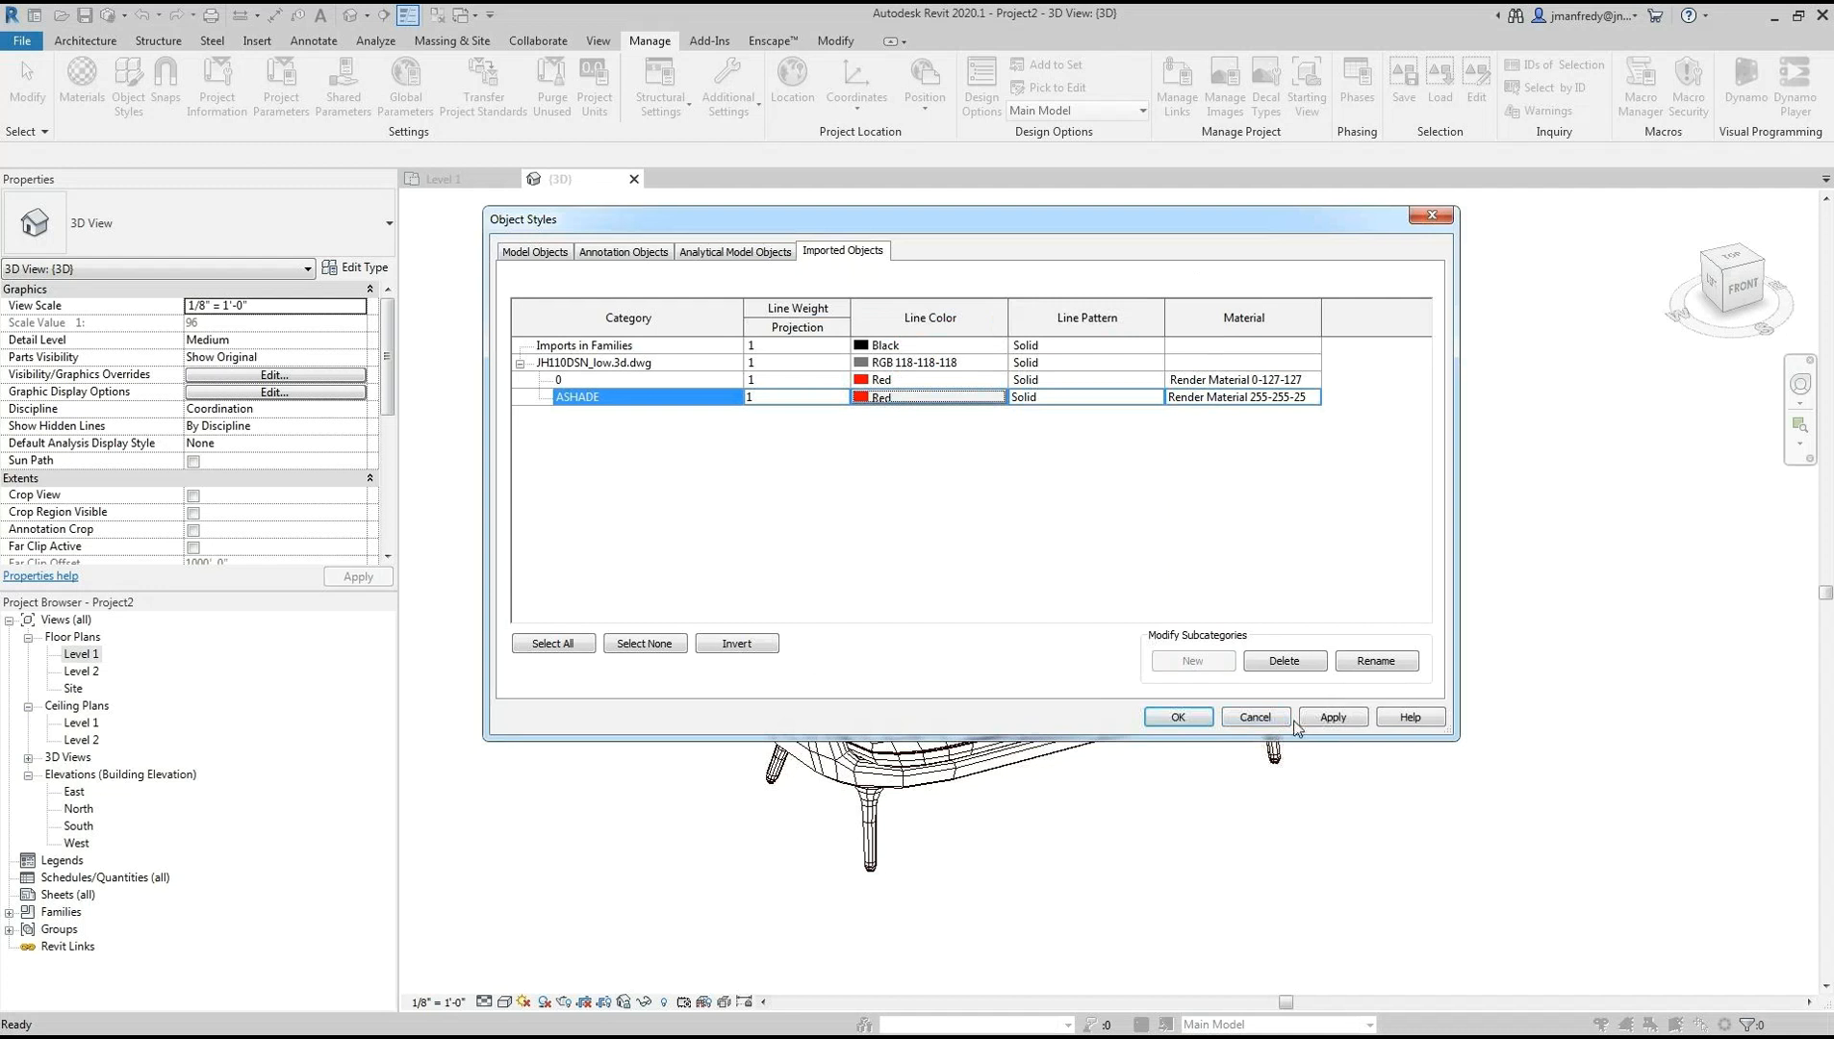
click(1331, 719)
click(1179, 717)
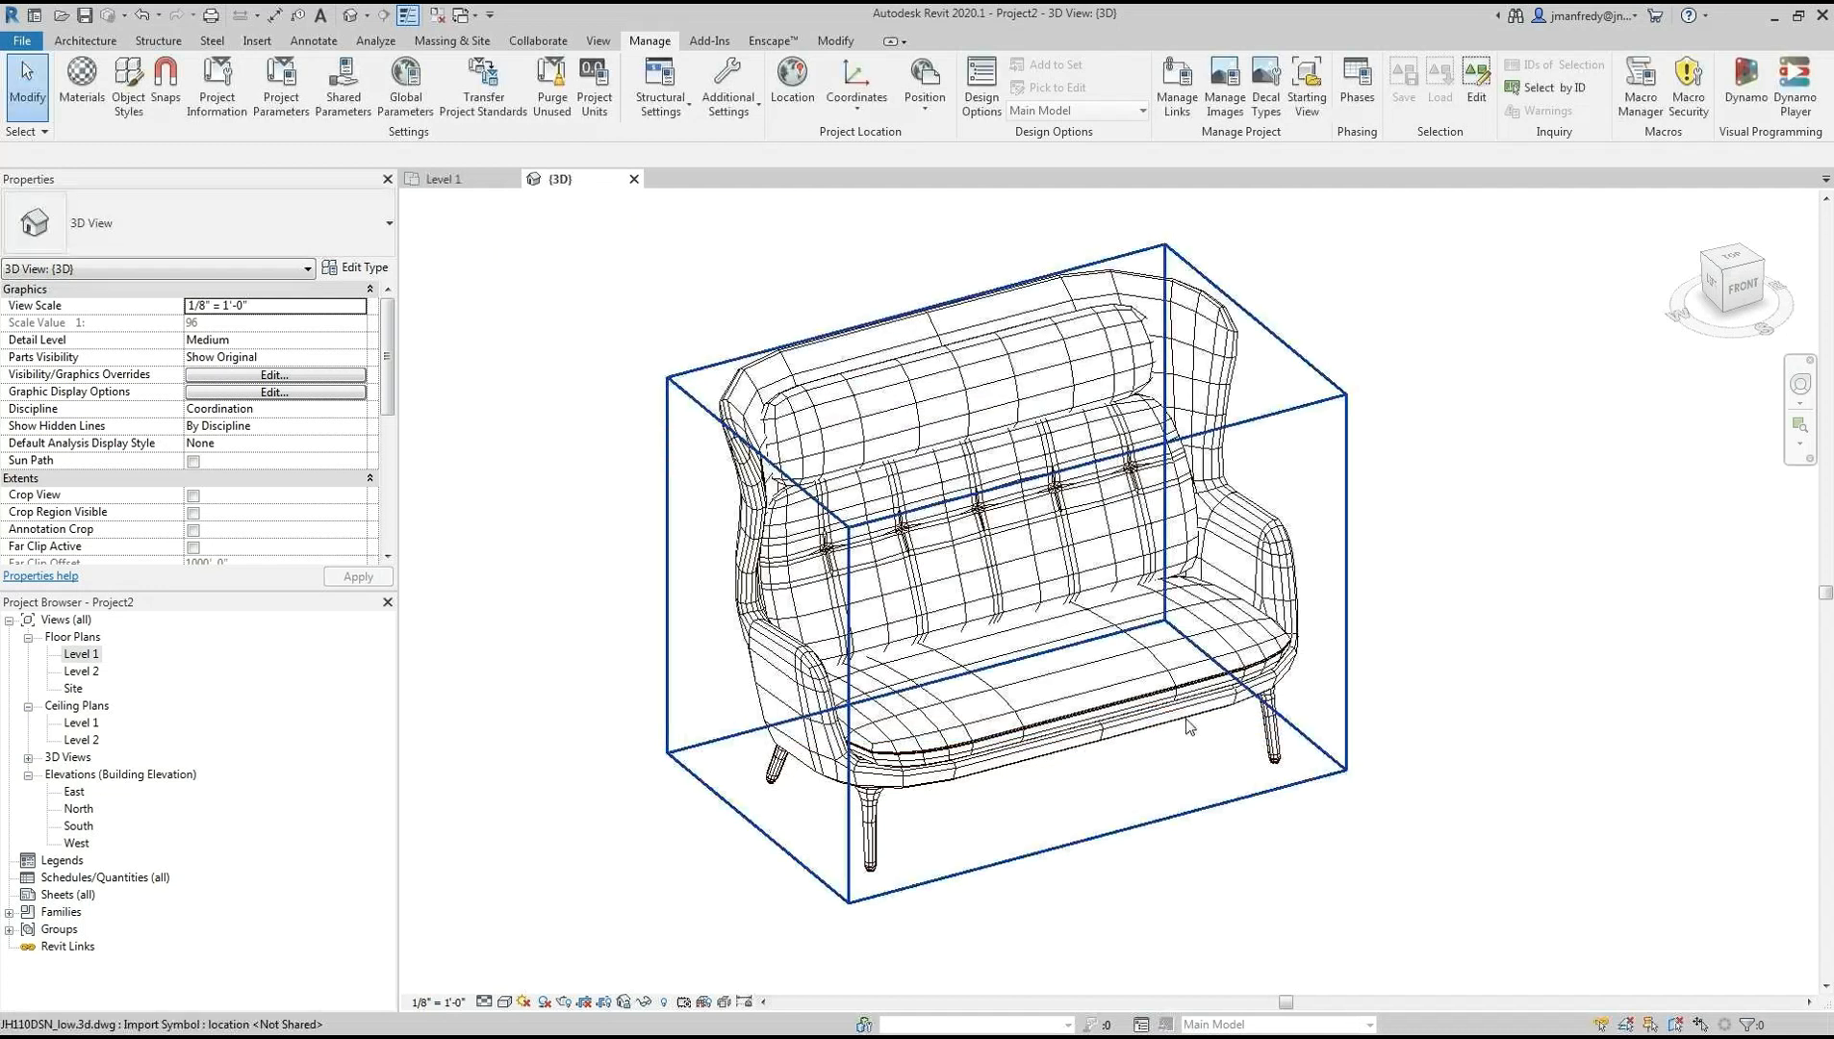
Check the 3D view's visibility overrides for the imported sofa's layers and close them without changes
key(v)
key(g)
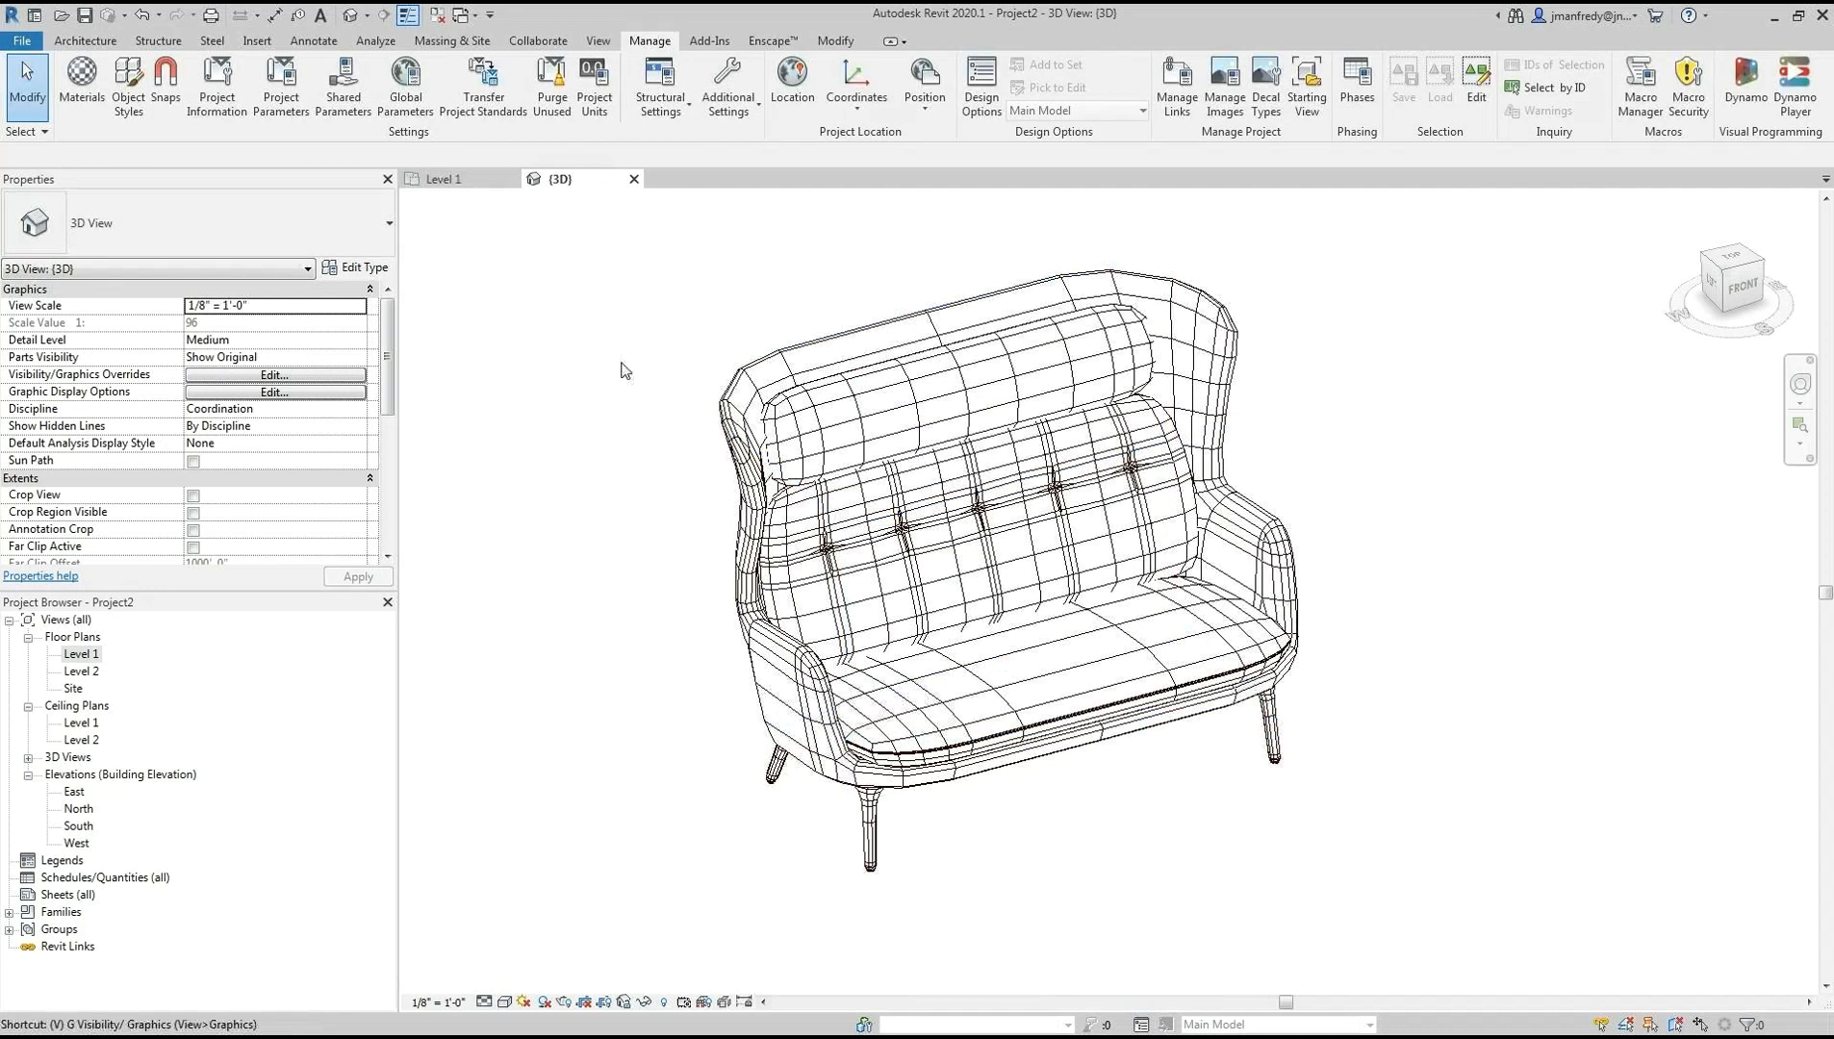
click(1101, 210)
click(1059, 209)
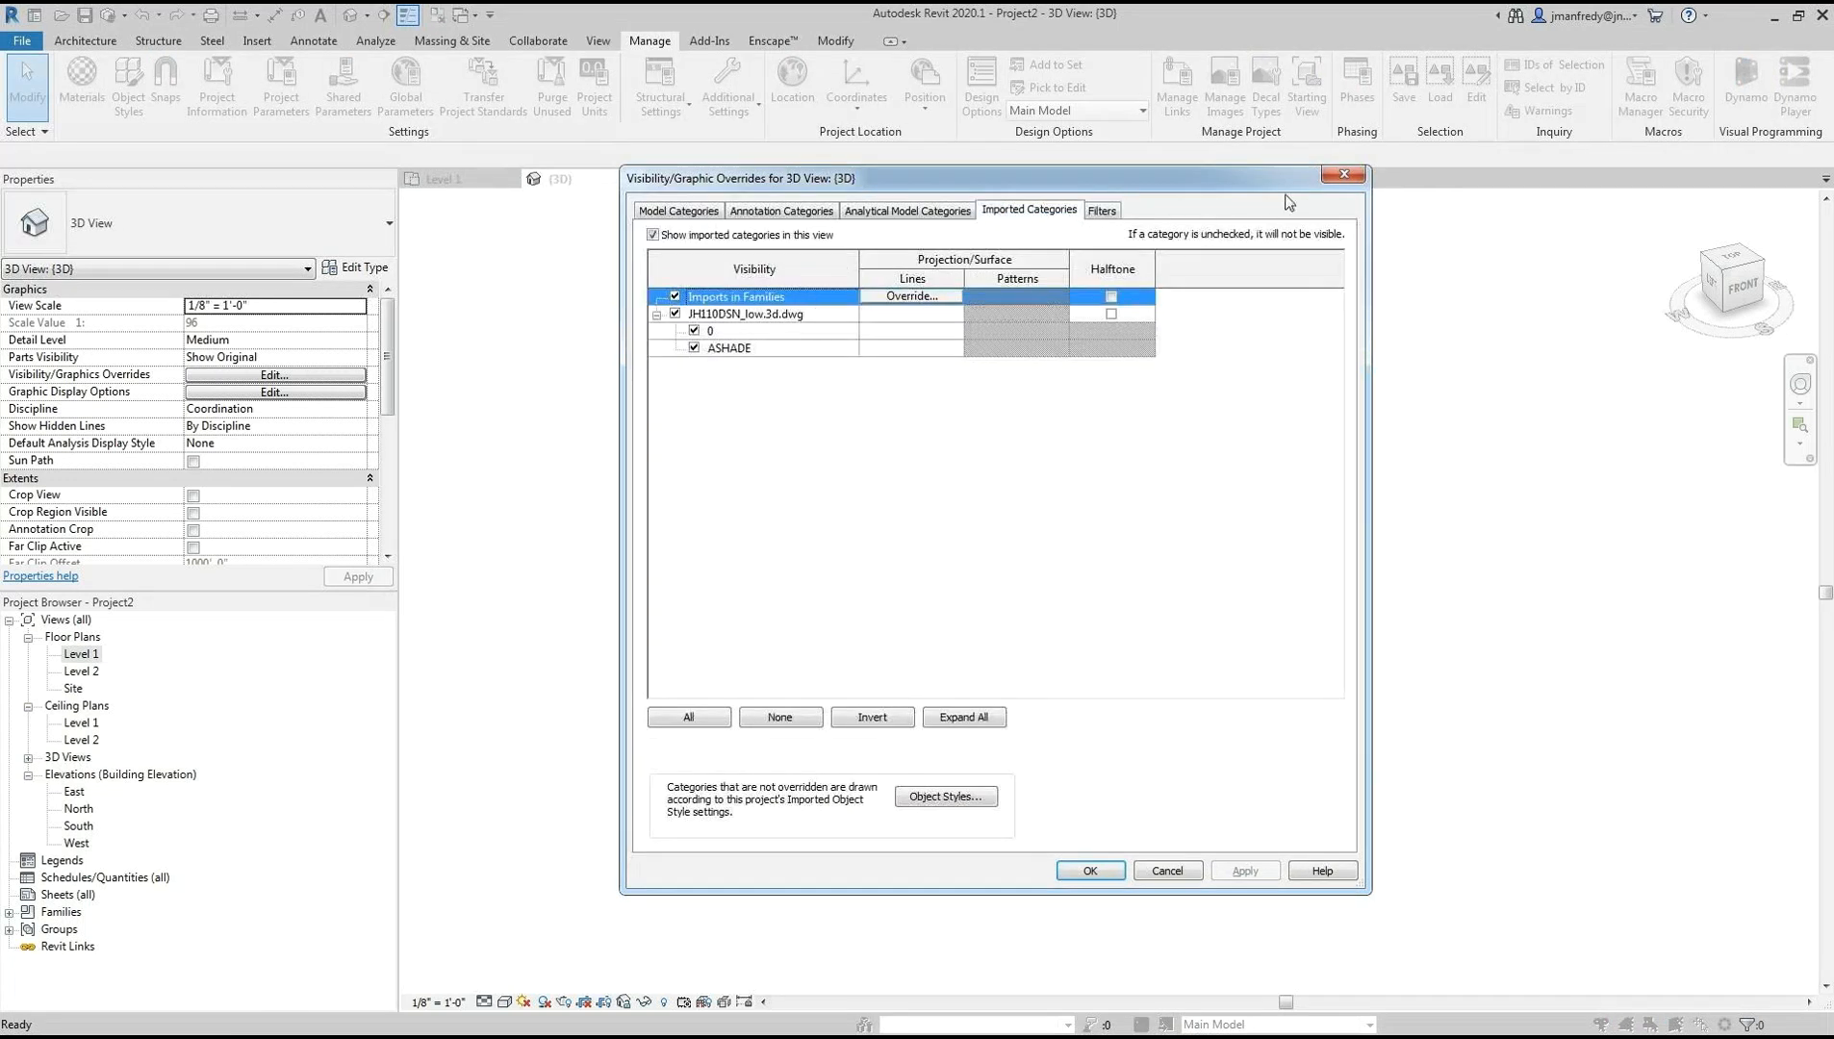
click(1350, 174)
Open the material choices for the sofa DWG's layer 0 in the imported object styles and search for "fabric"
click(128, 92)
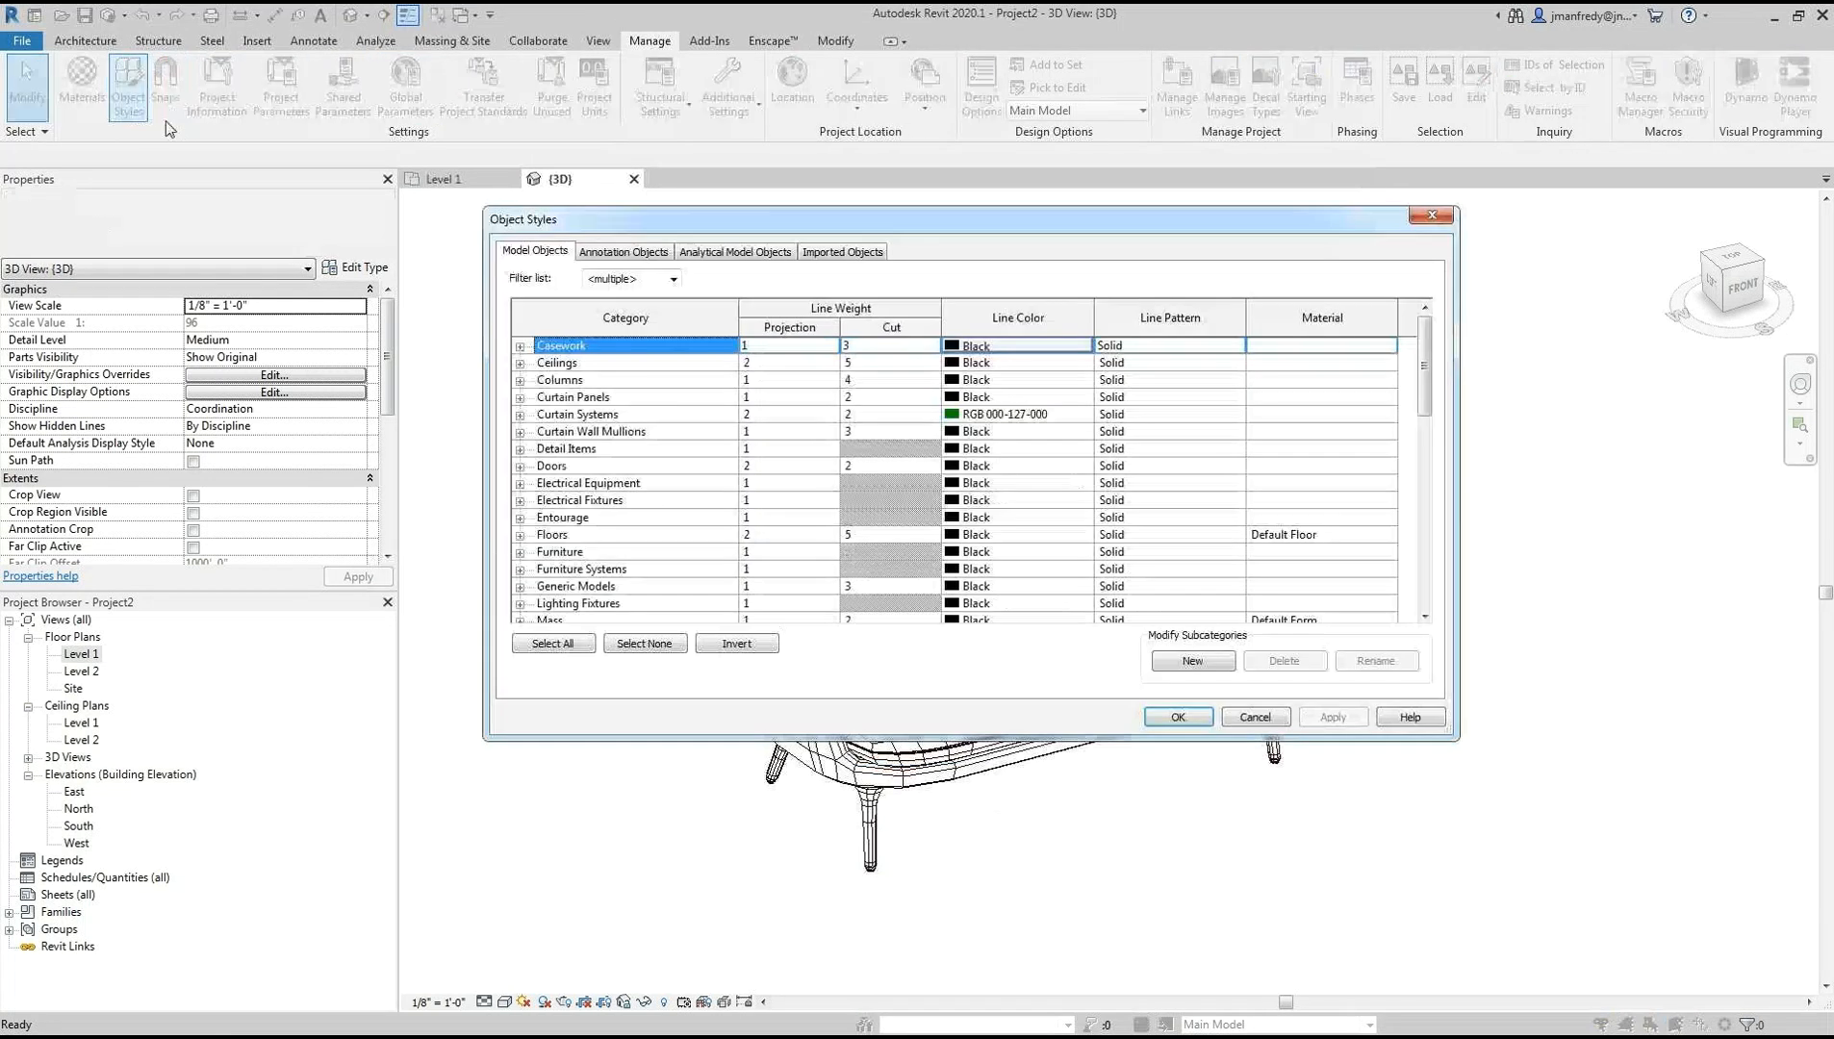
click(833, 253)
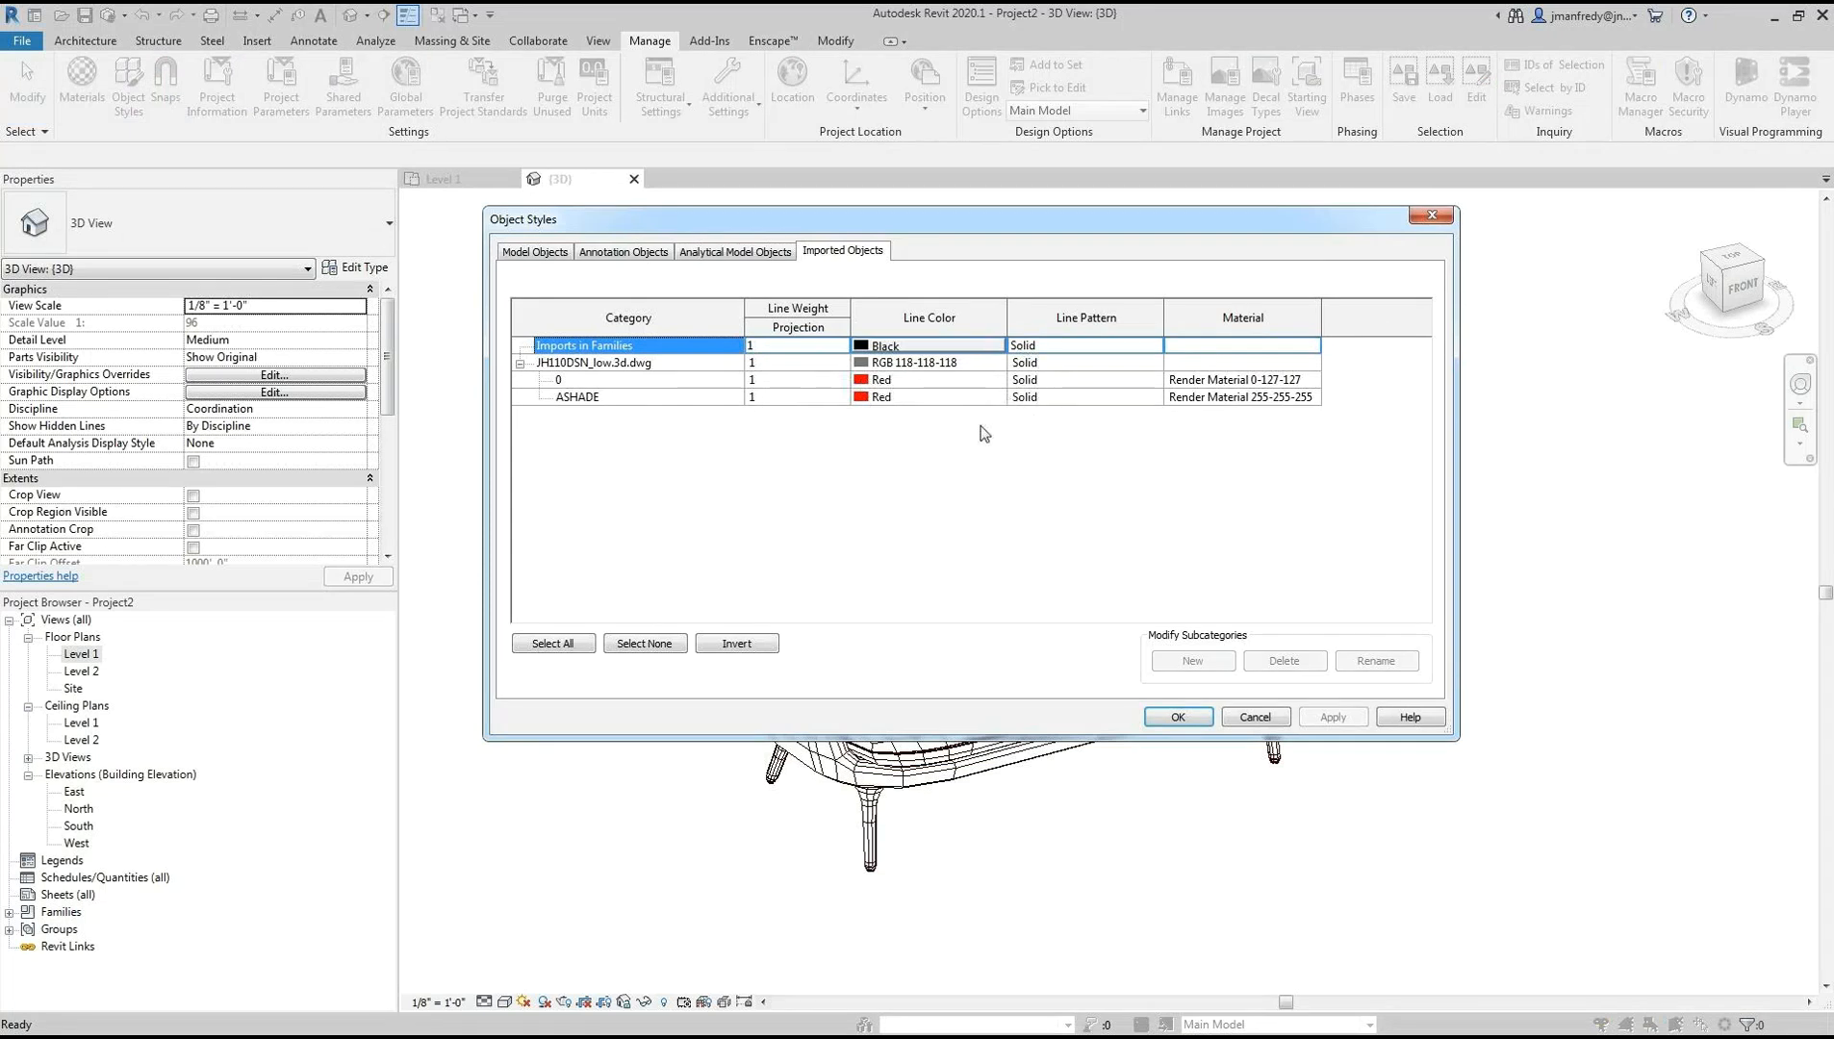
click(668, 379)
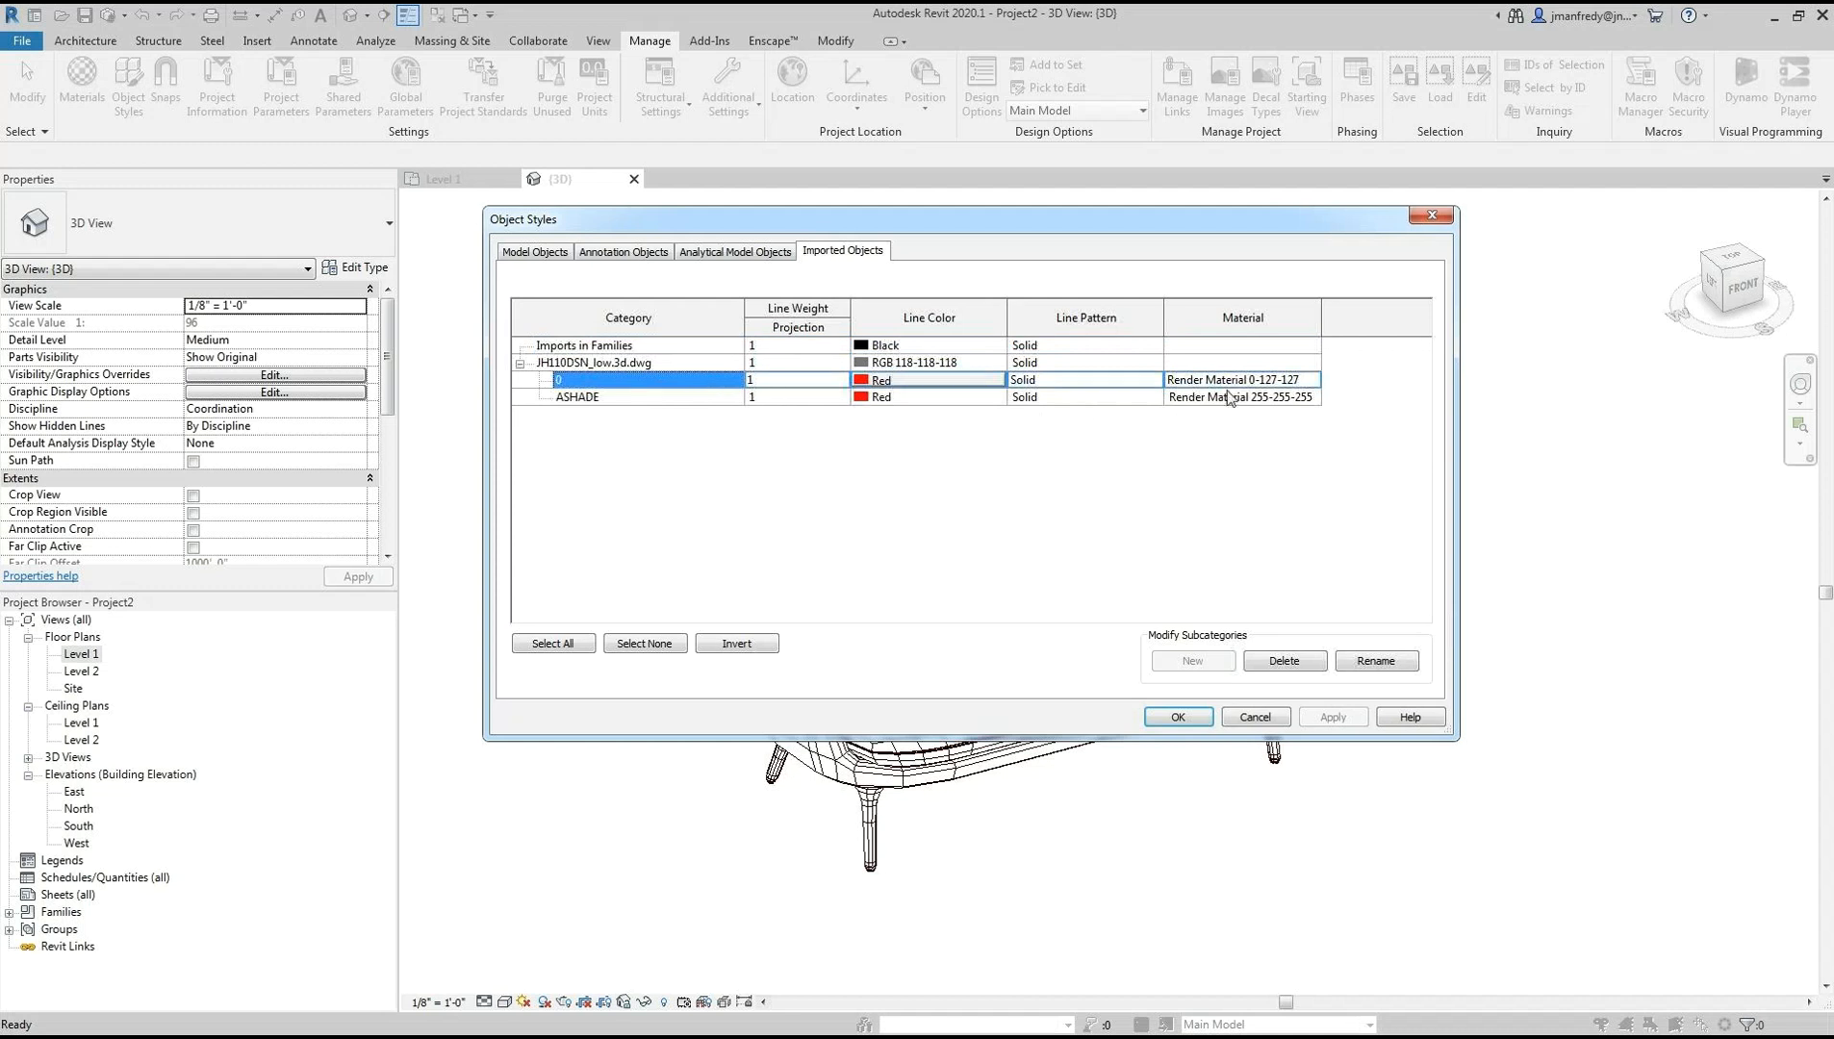
click(1315, 386)
click(1312, 381)
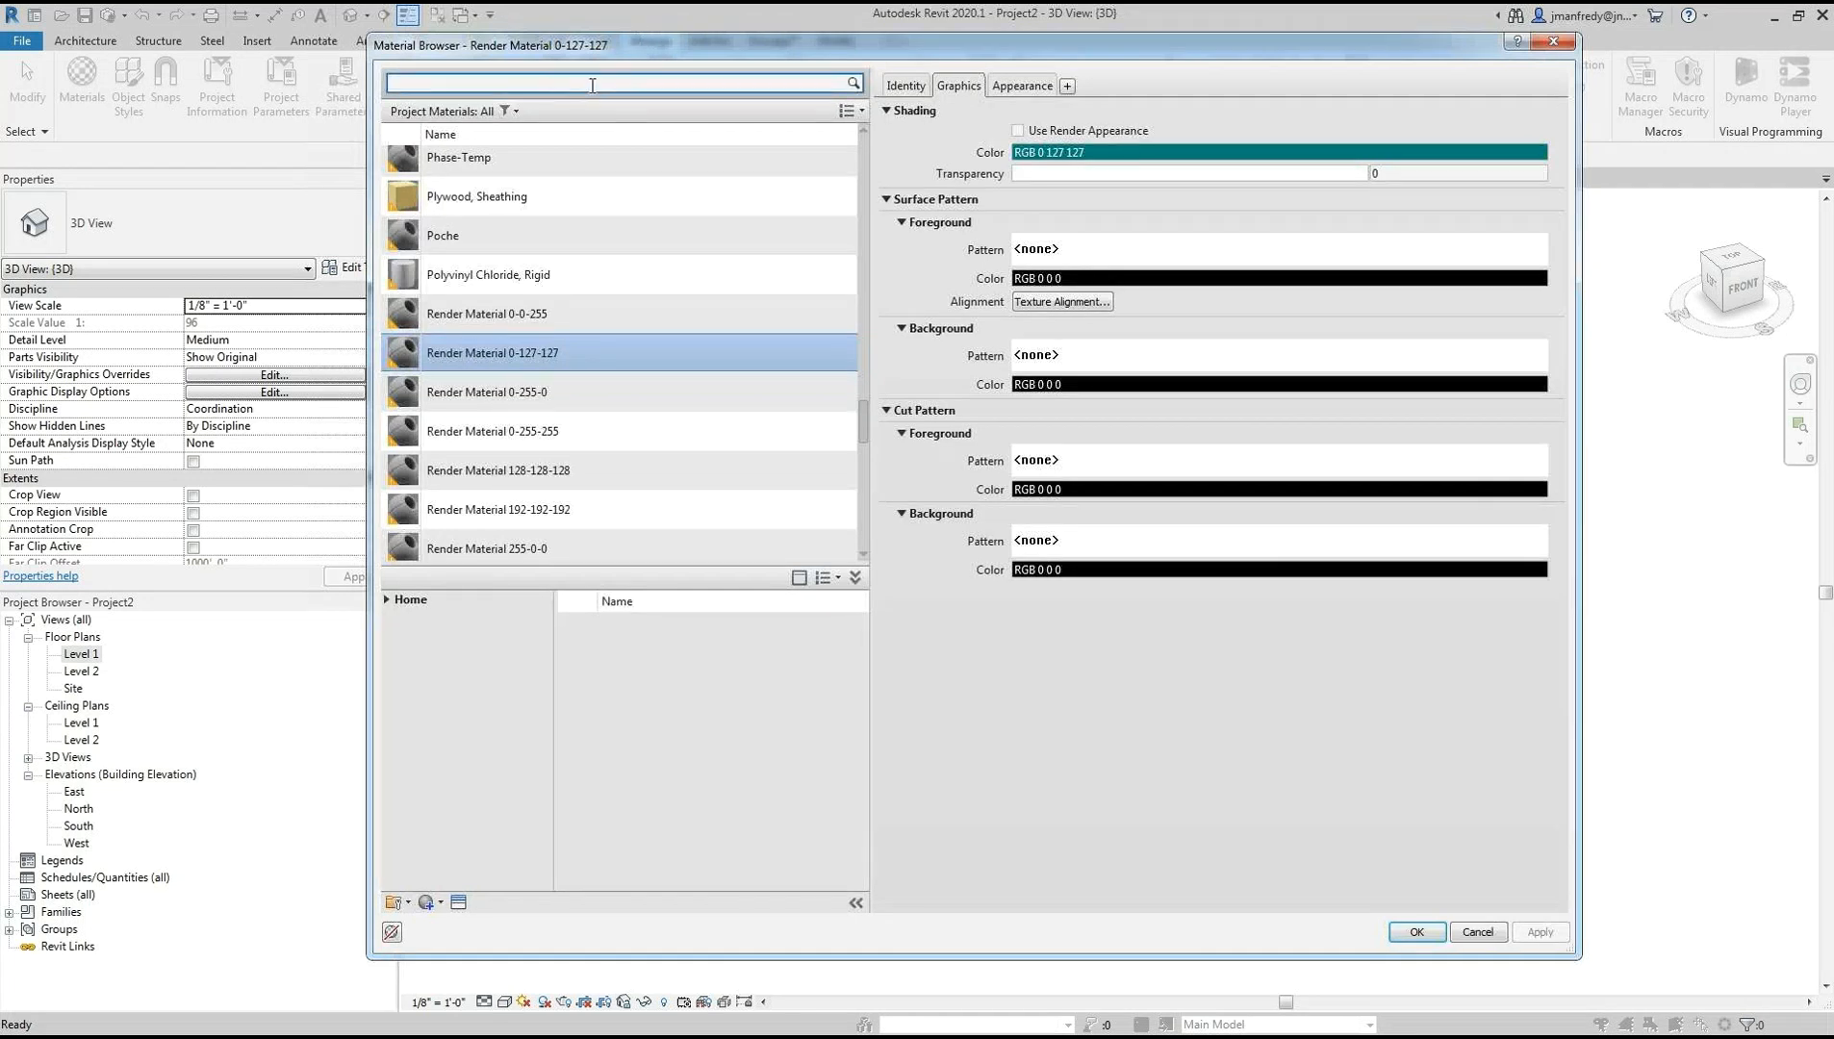
text(cafa)
double_click(580, 81)
text(fabric)
key(Return)
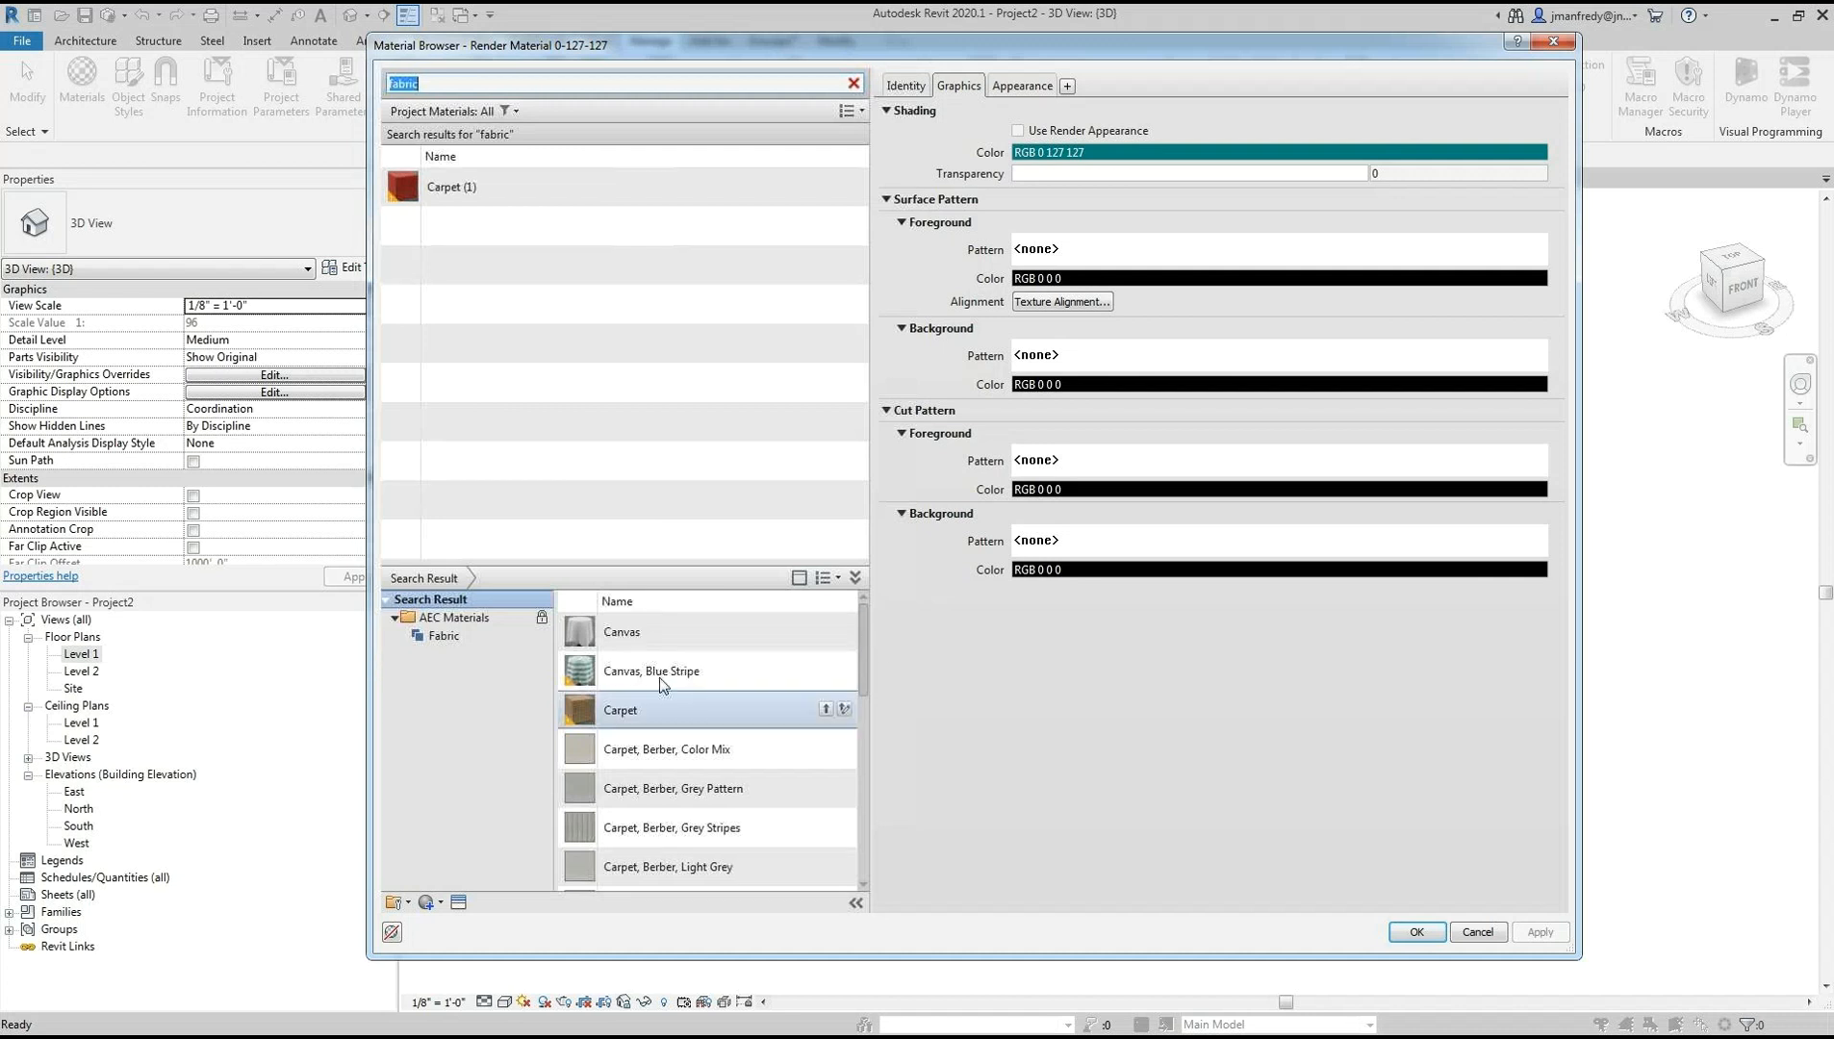
Preview carpet, fabric and linen appearances in the AEC Materials library and add Linen, Beige to the project materials
drag(869, 641, 865, 723)
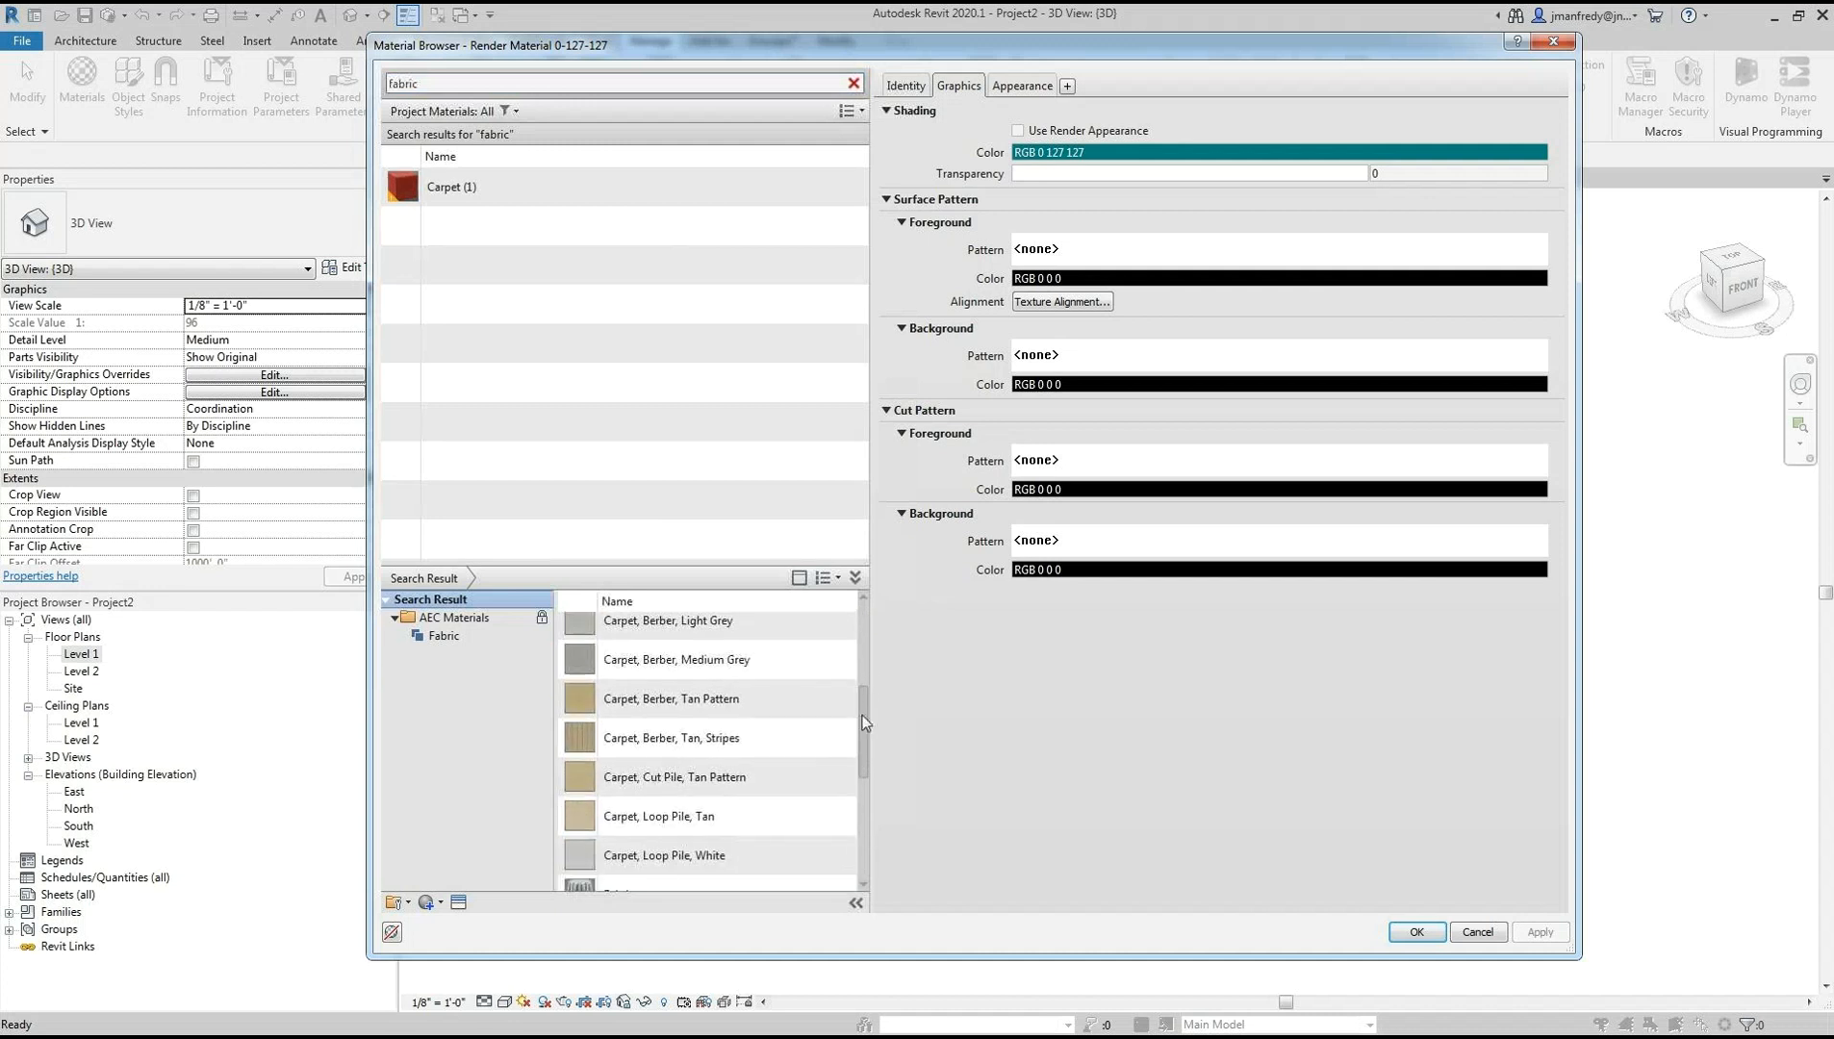
click(753, 703)
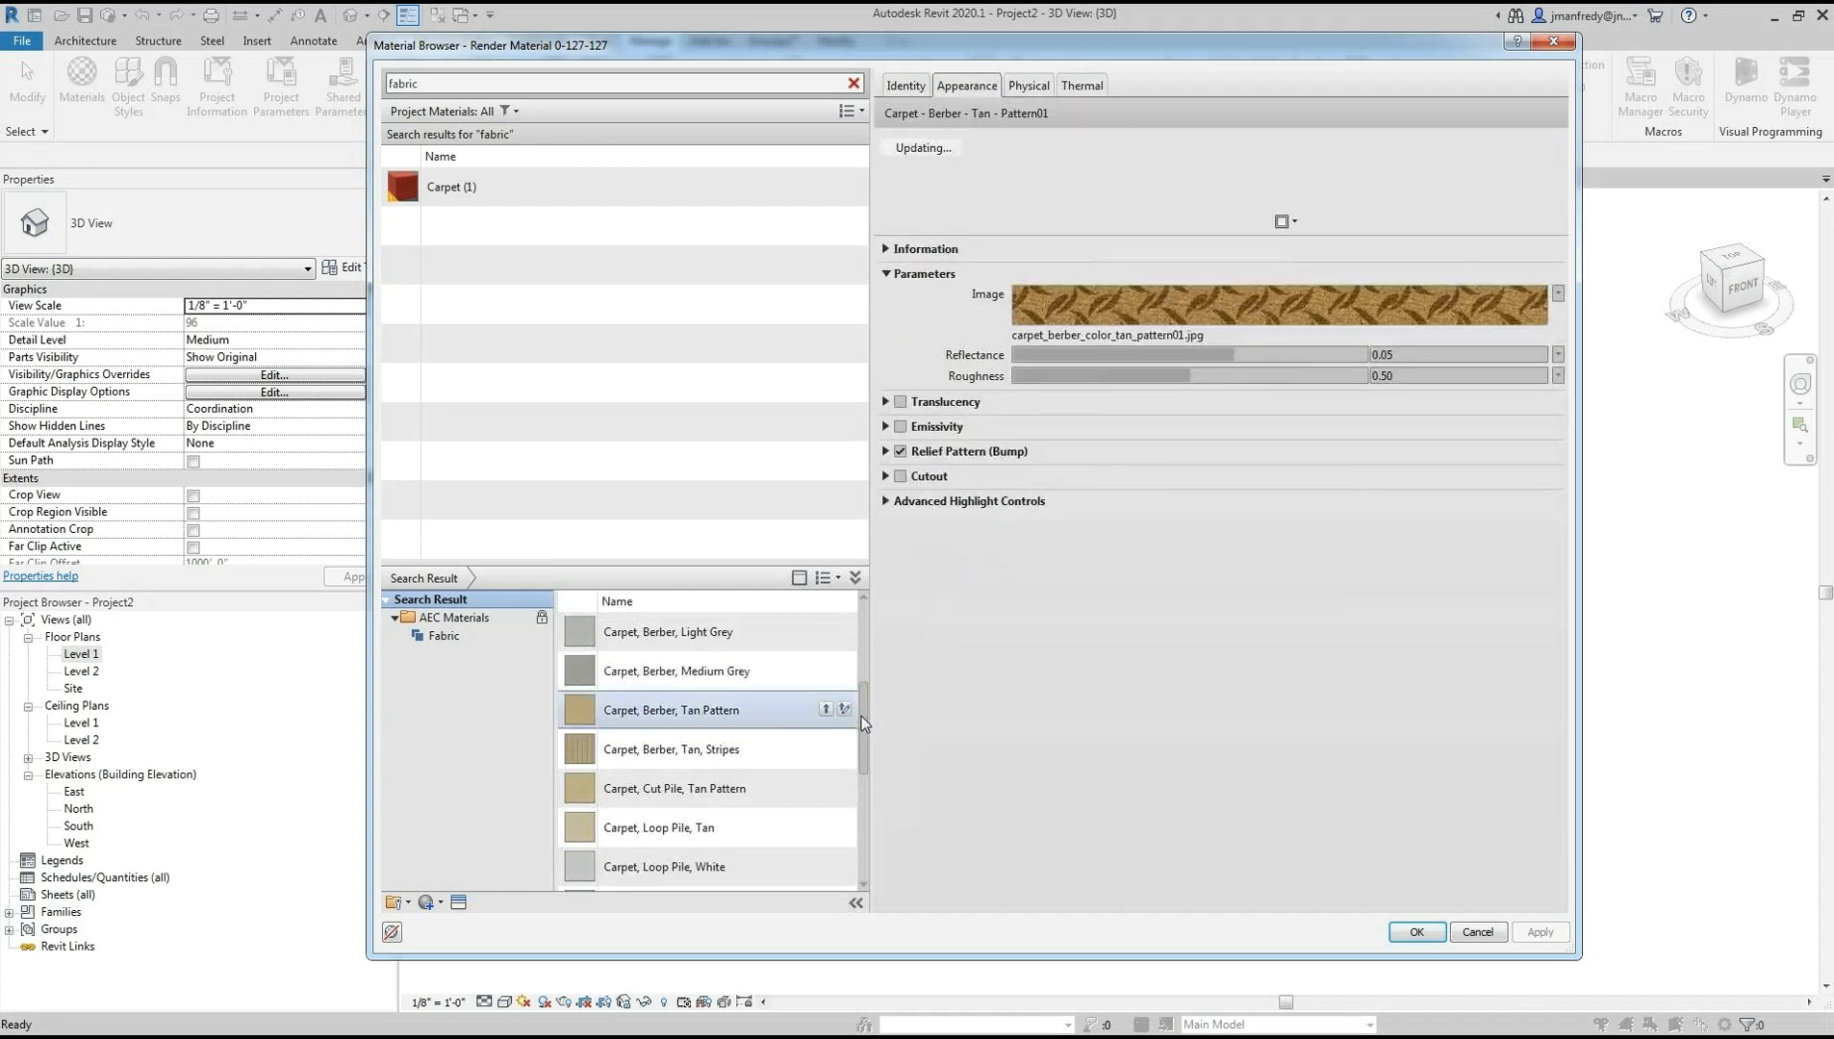
drag(861, 718, 864, 794)
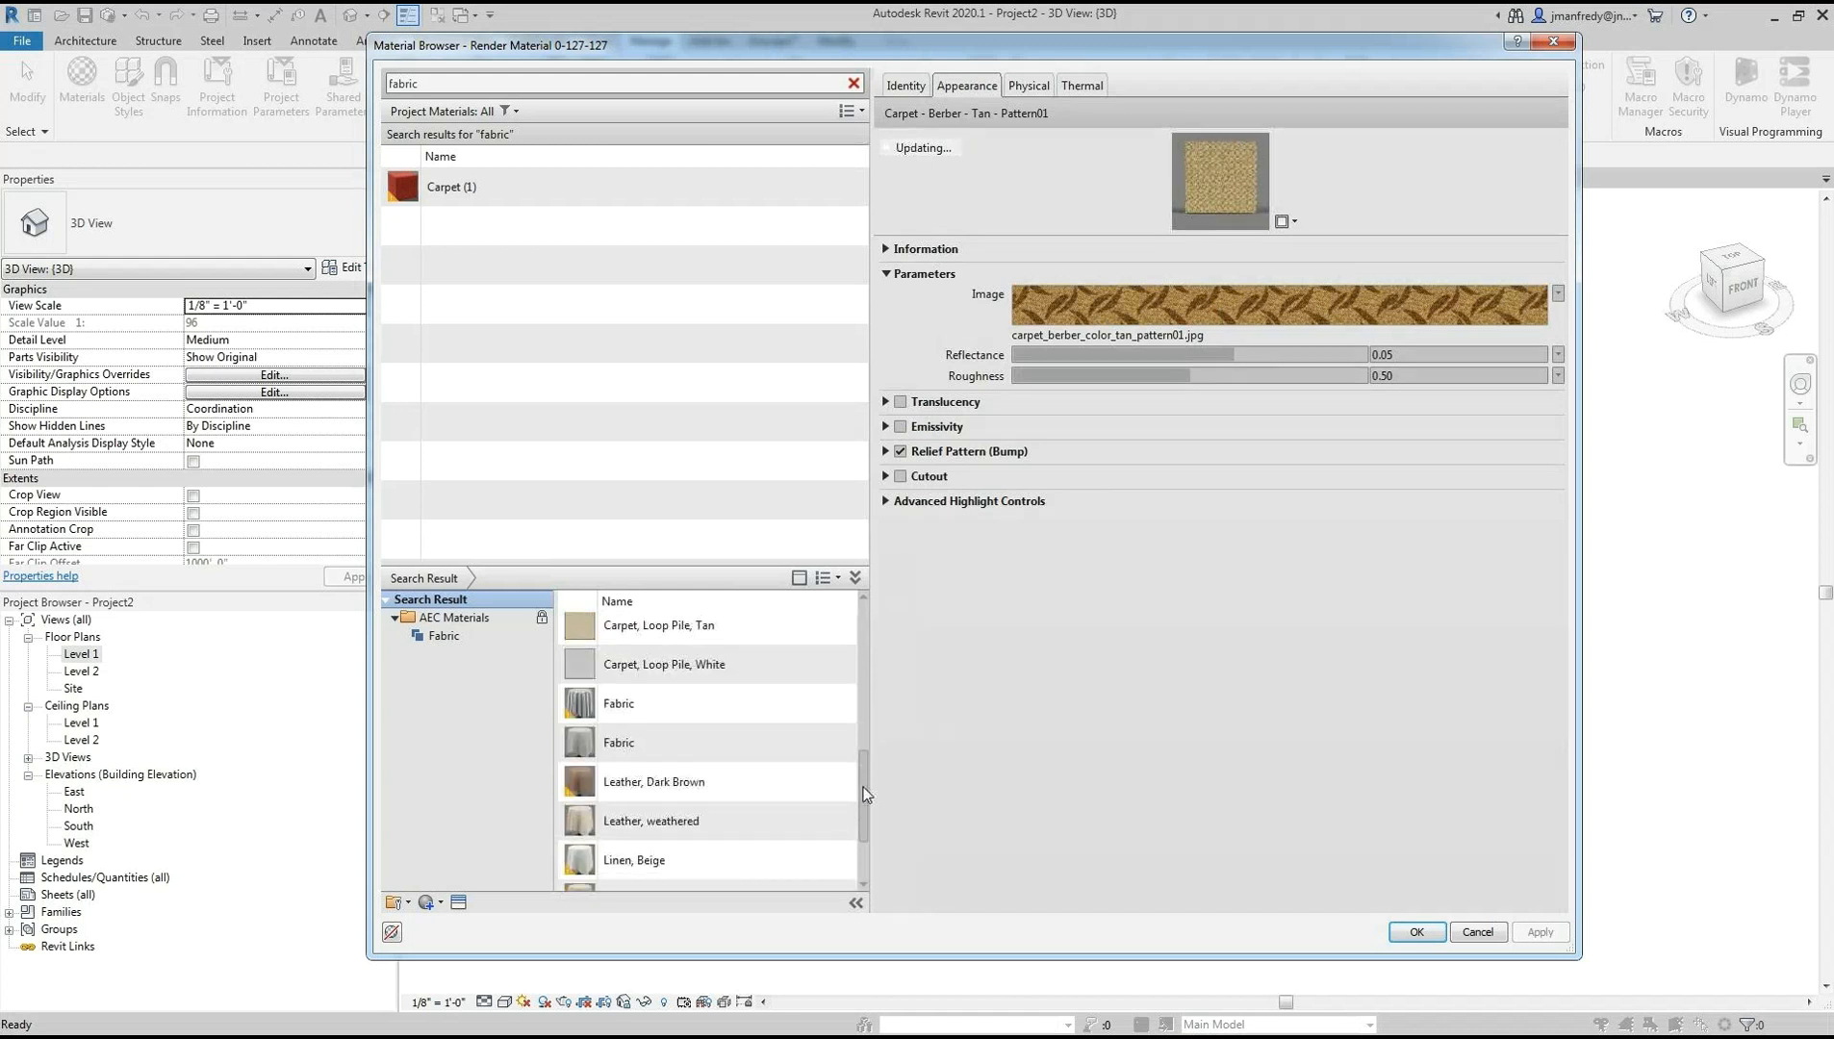
click(759, 744)
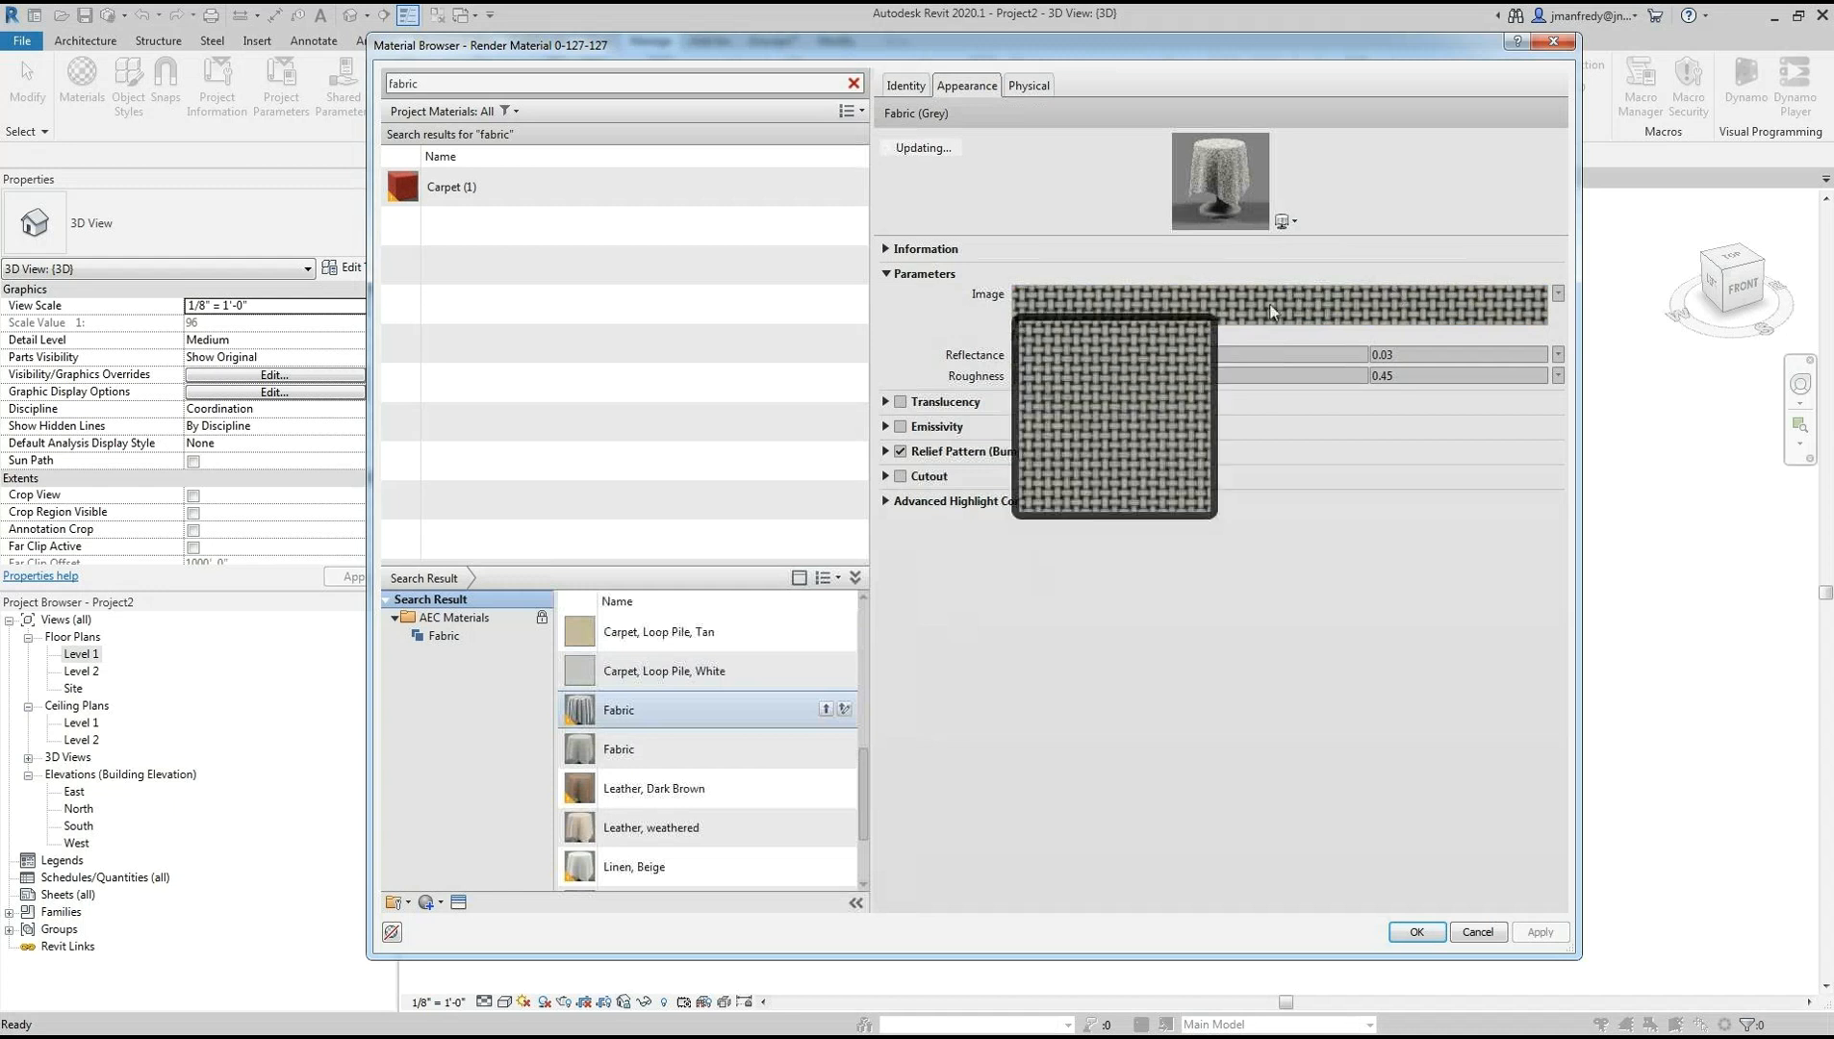
scroll(859, 758, down, 3)
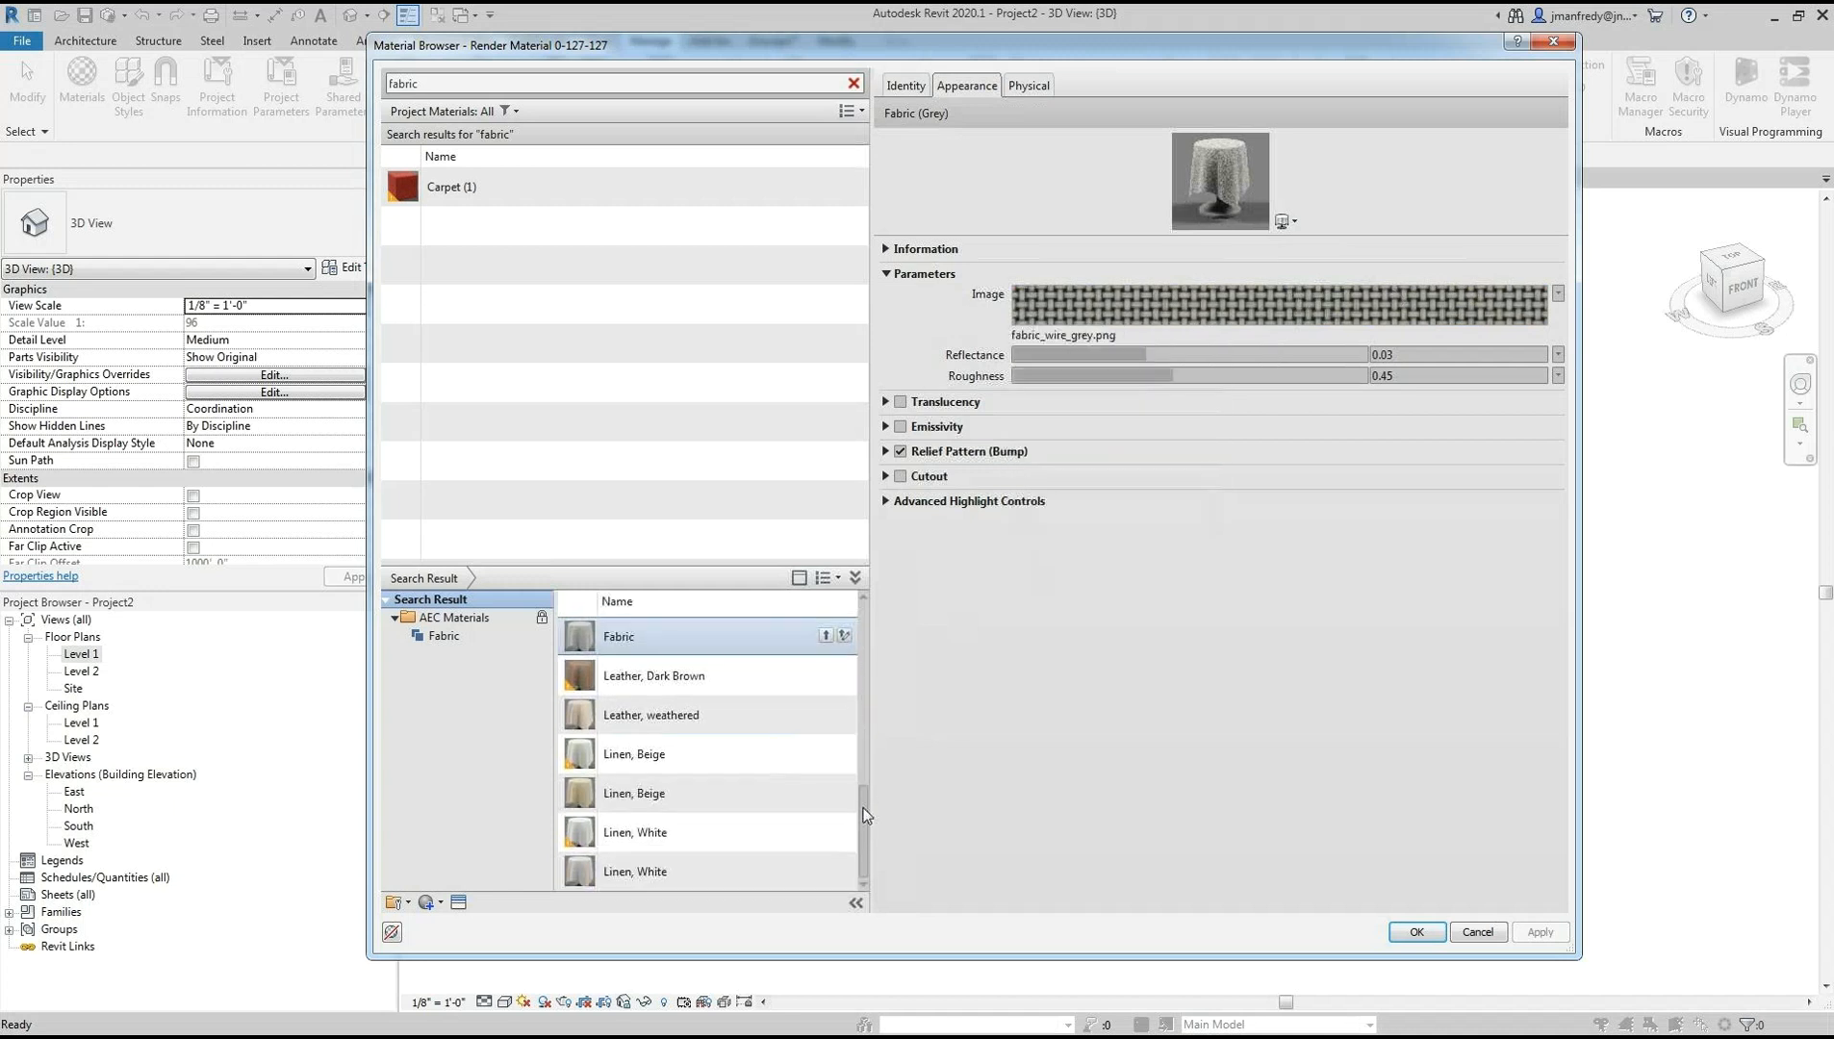
click(782, 753)
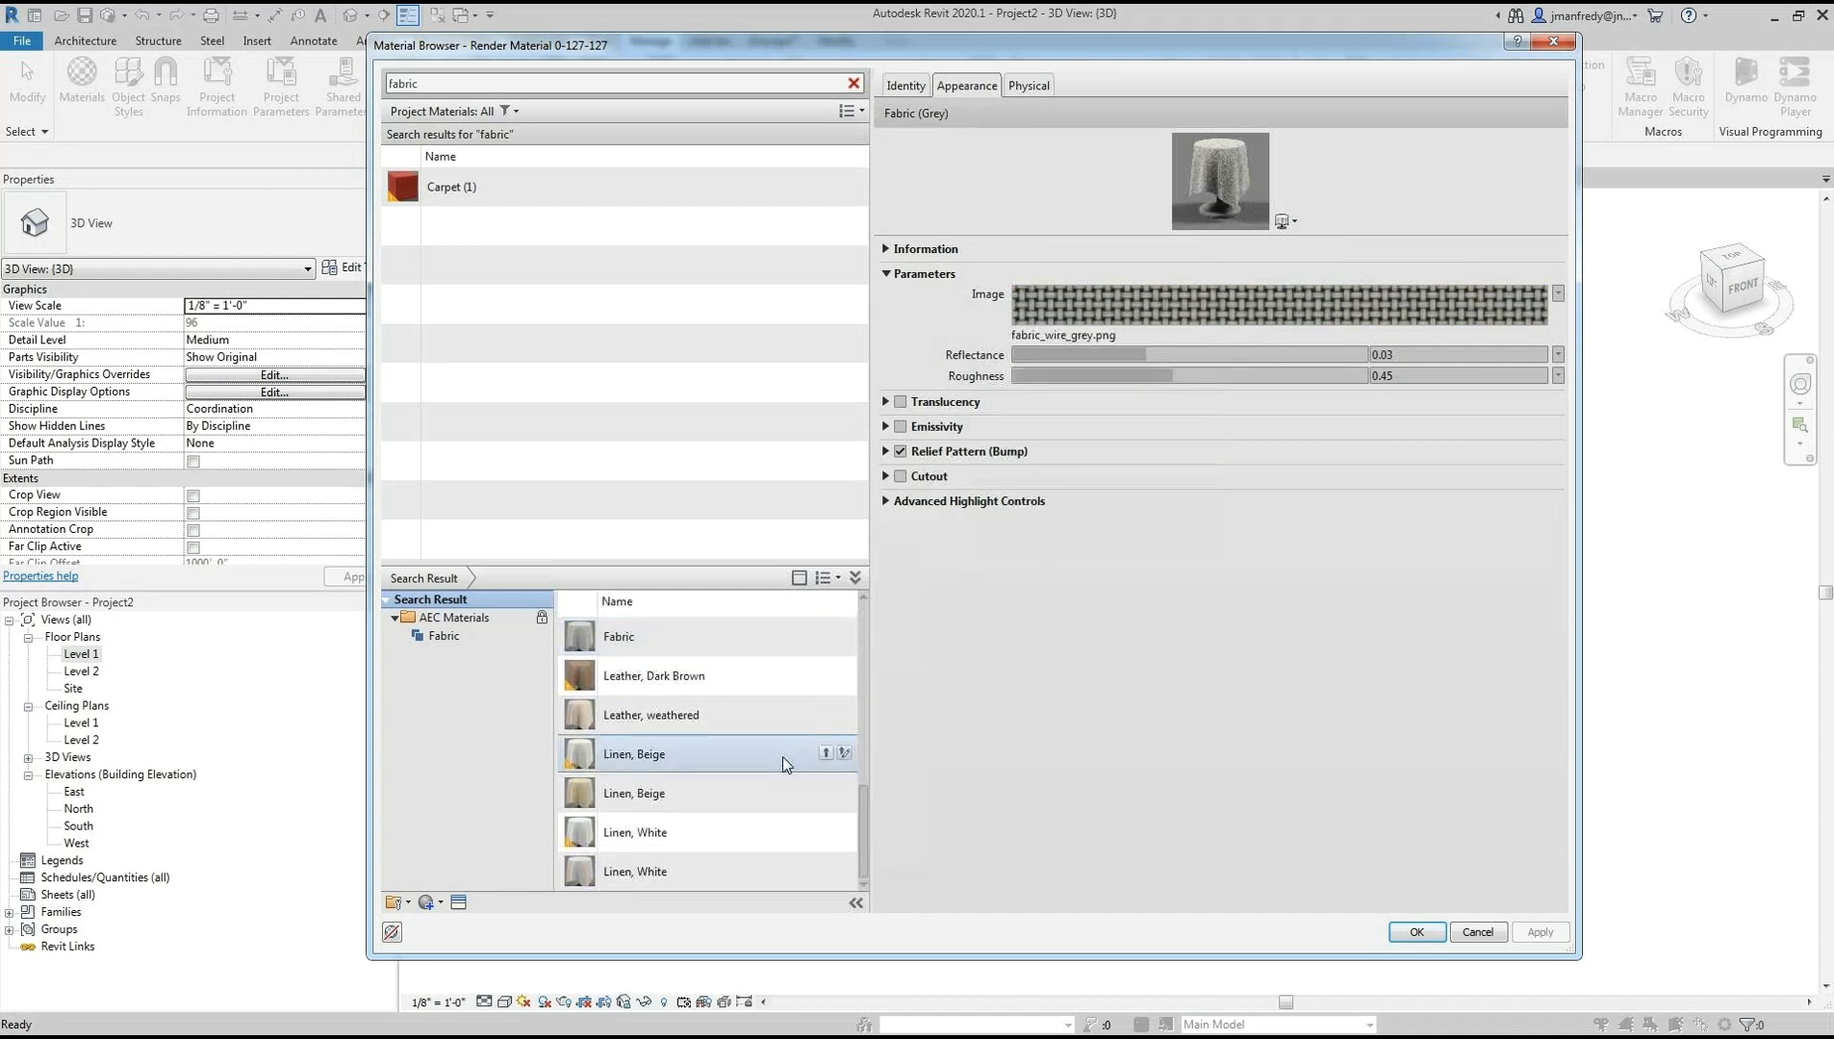
mouse_move(1373, 316)
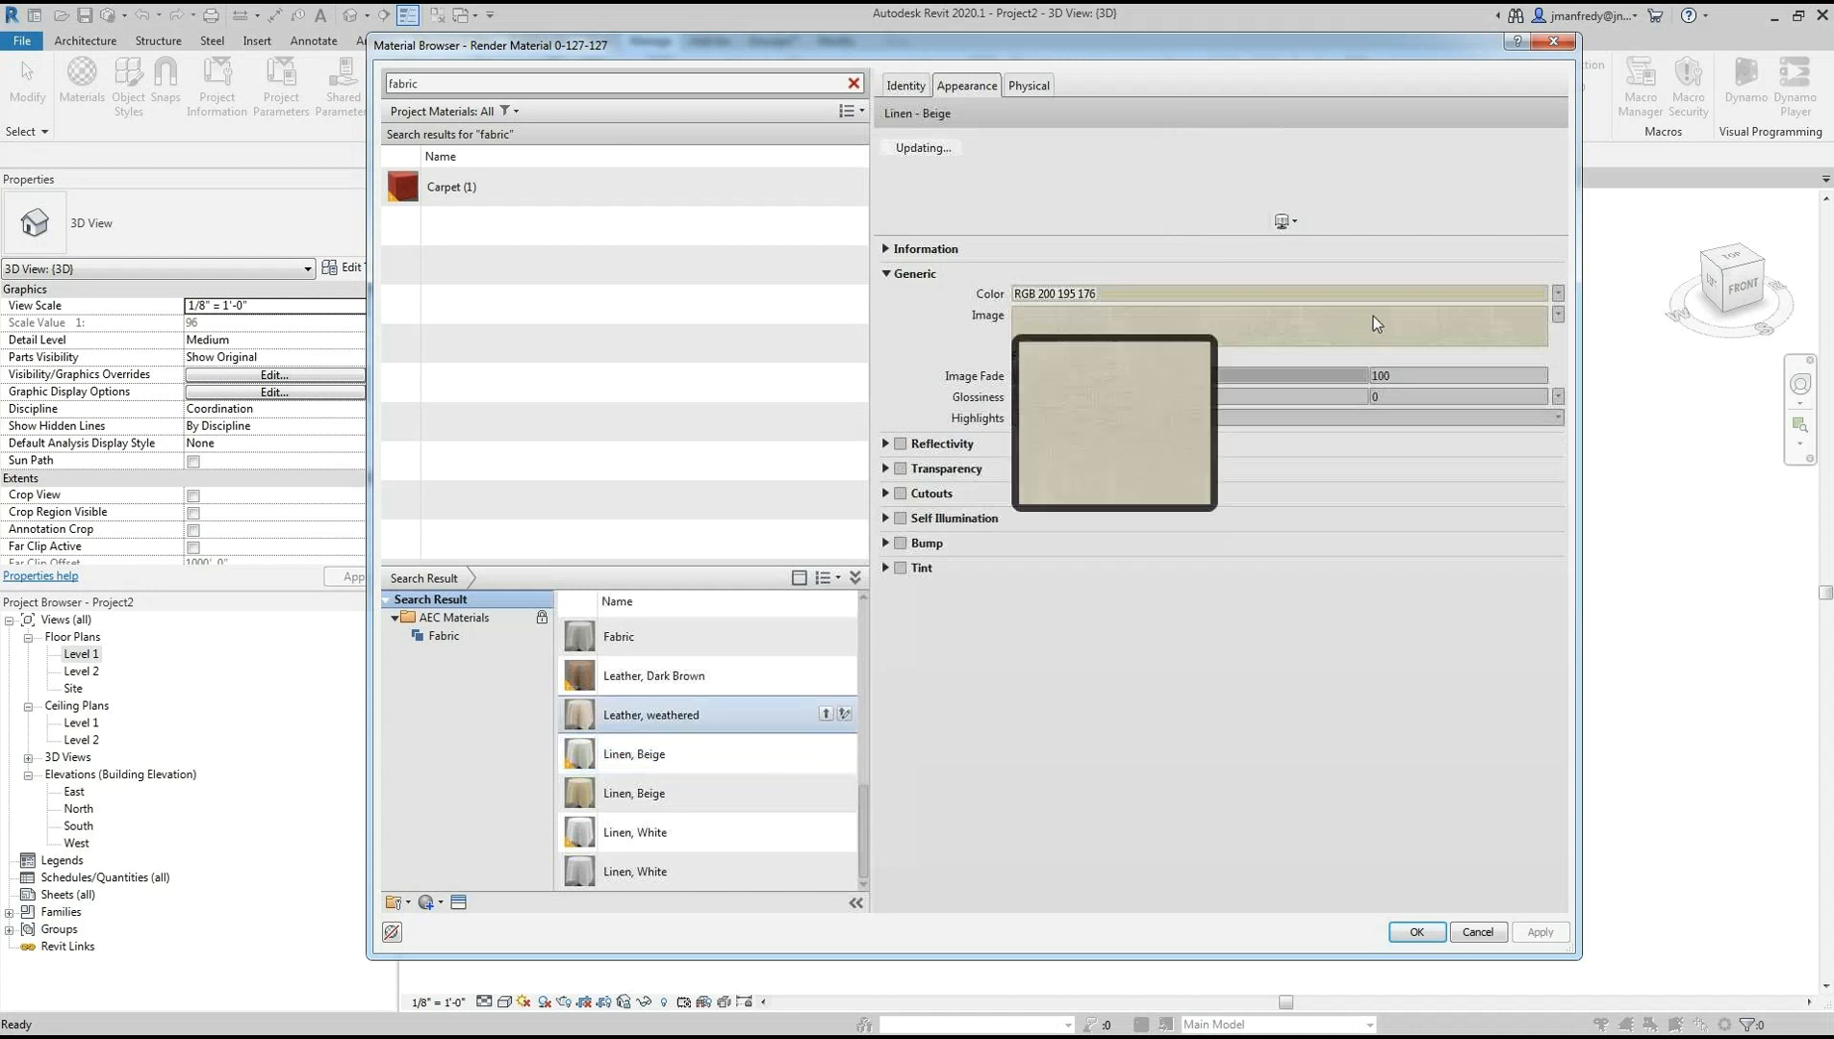
scroll(731, 731, up, 1)
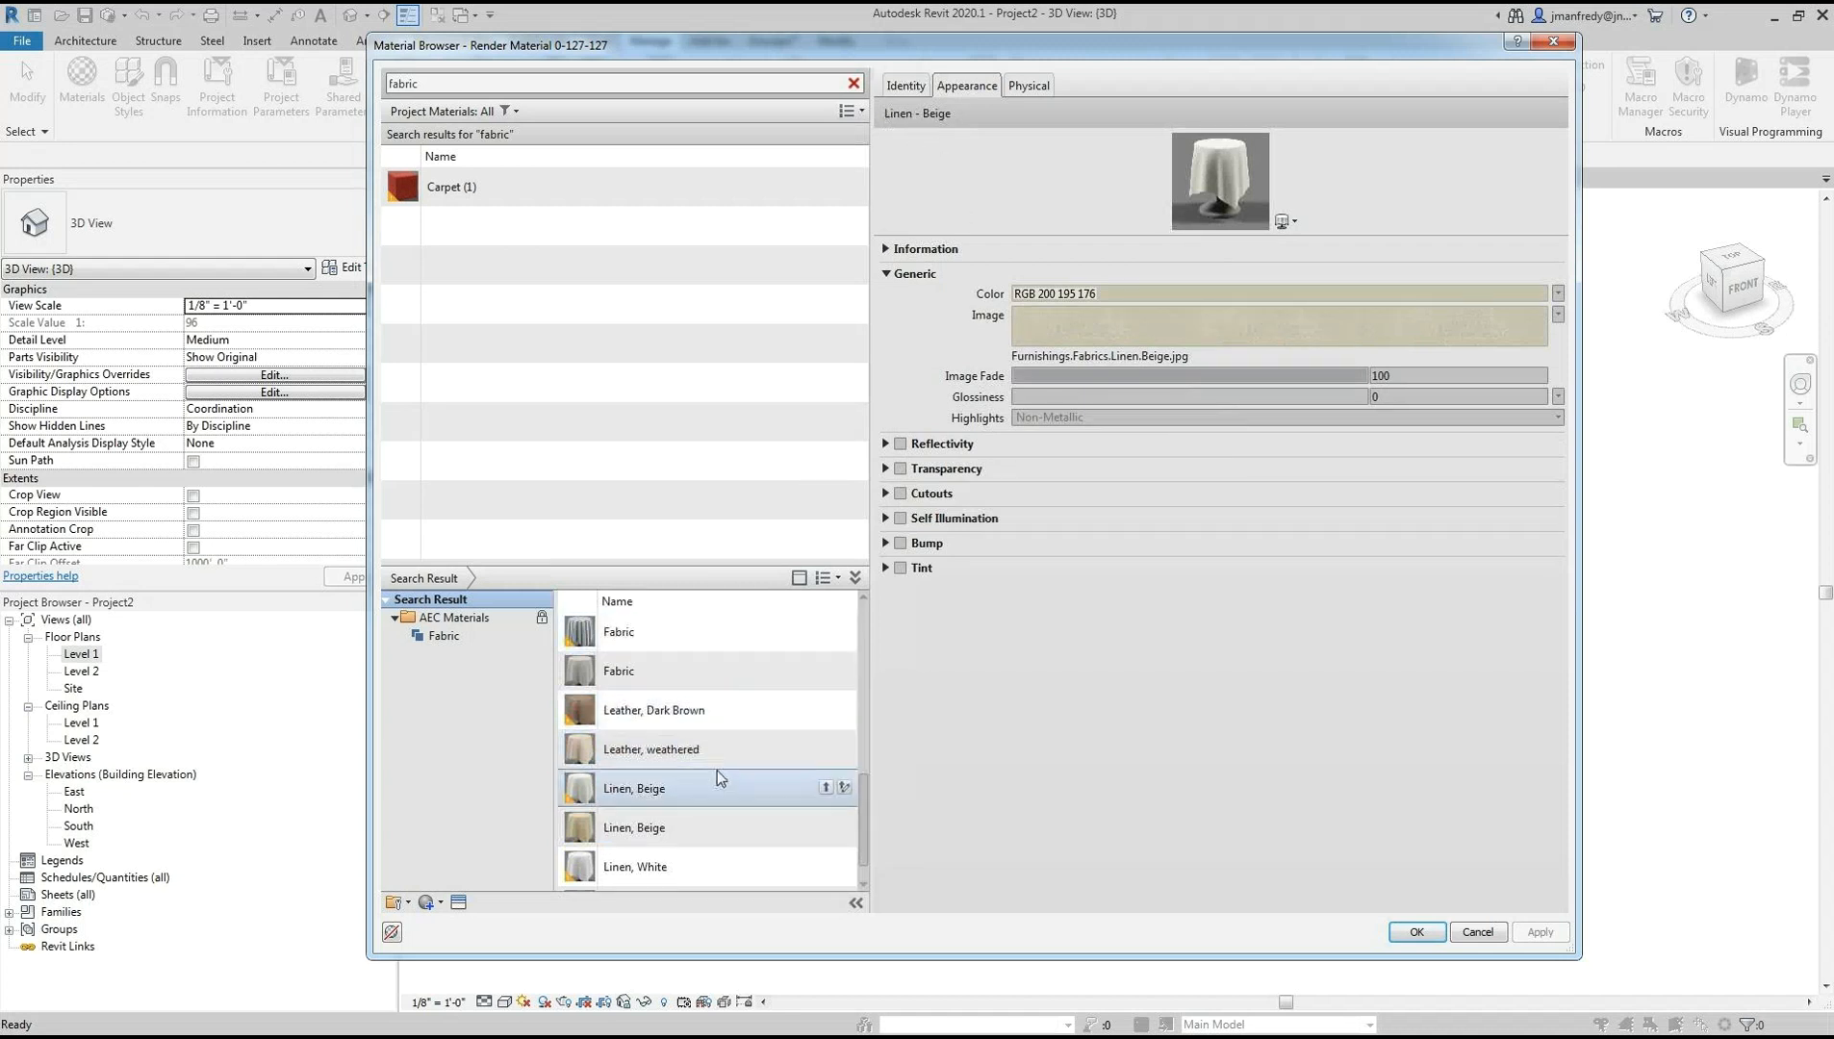
click(824, 787)
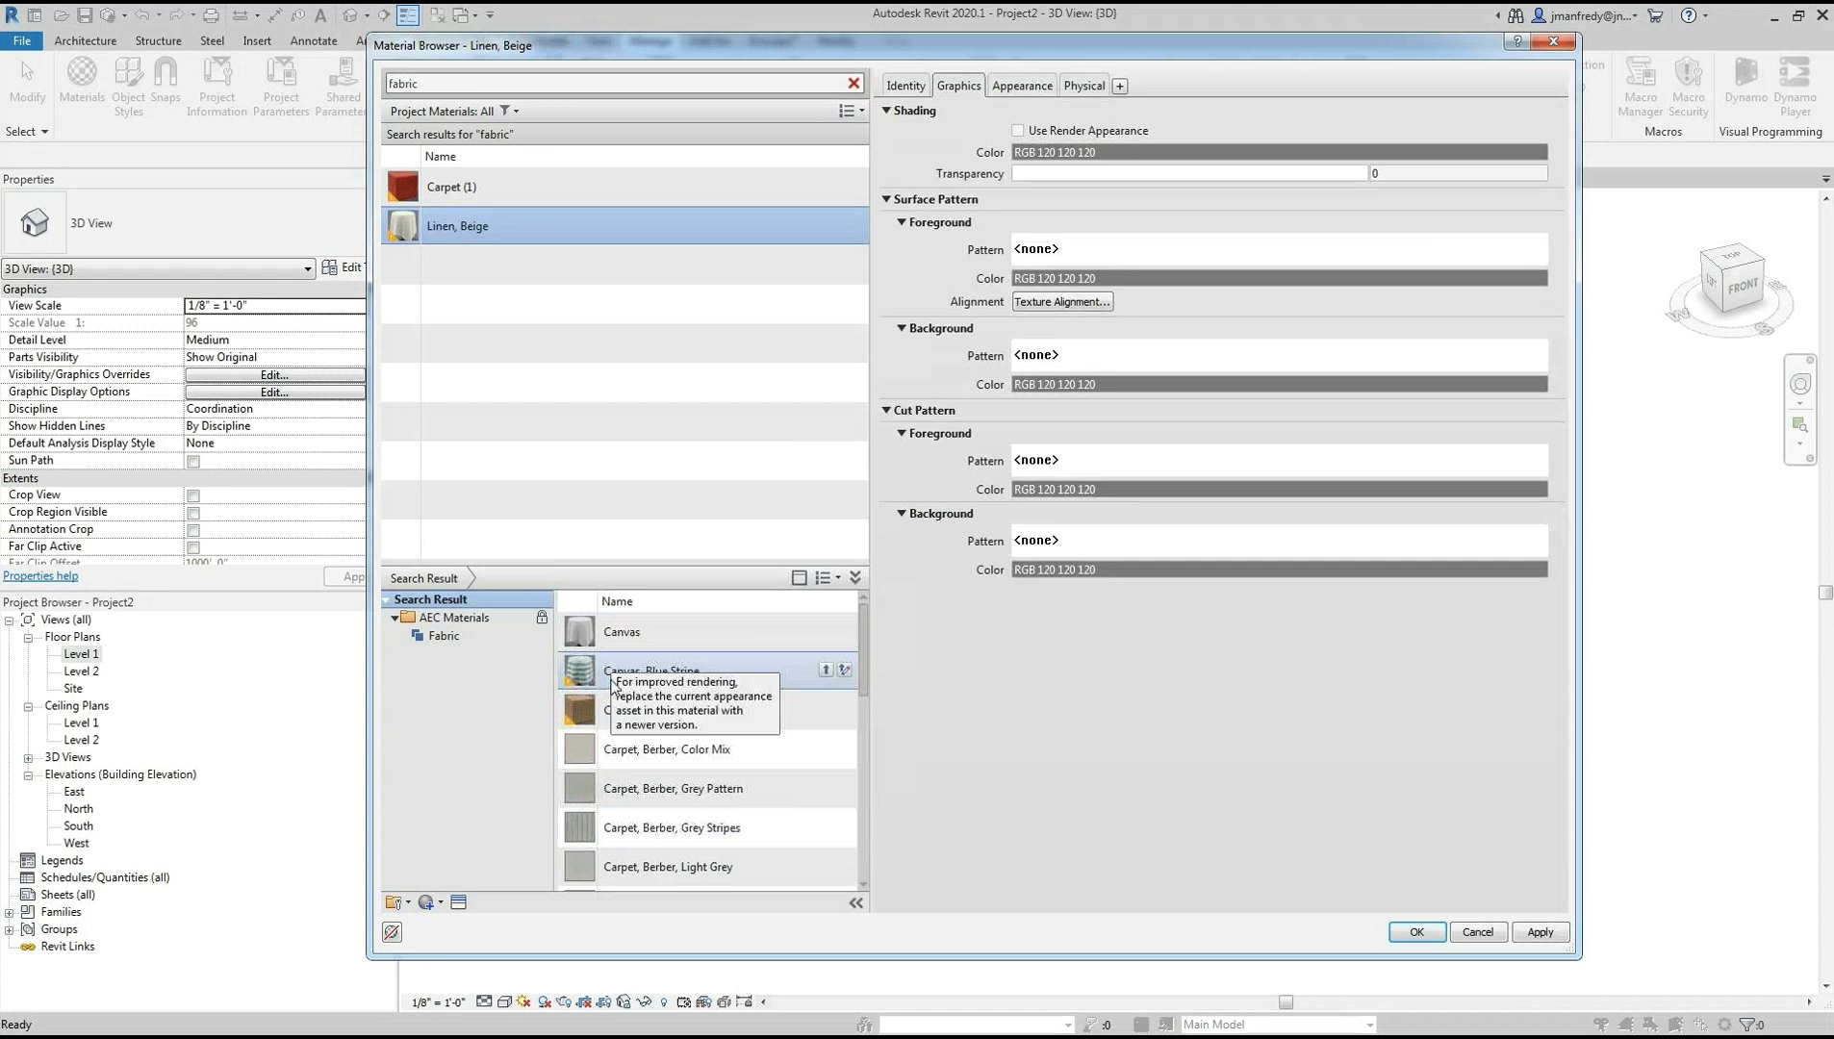
Assign Linen, Beige to the sofa DWG's layer 0 and apply the object styles
double_click(475, 229)
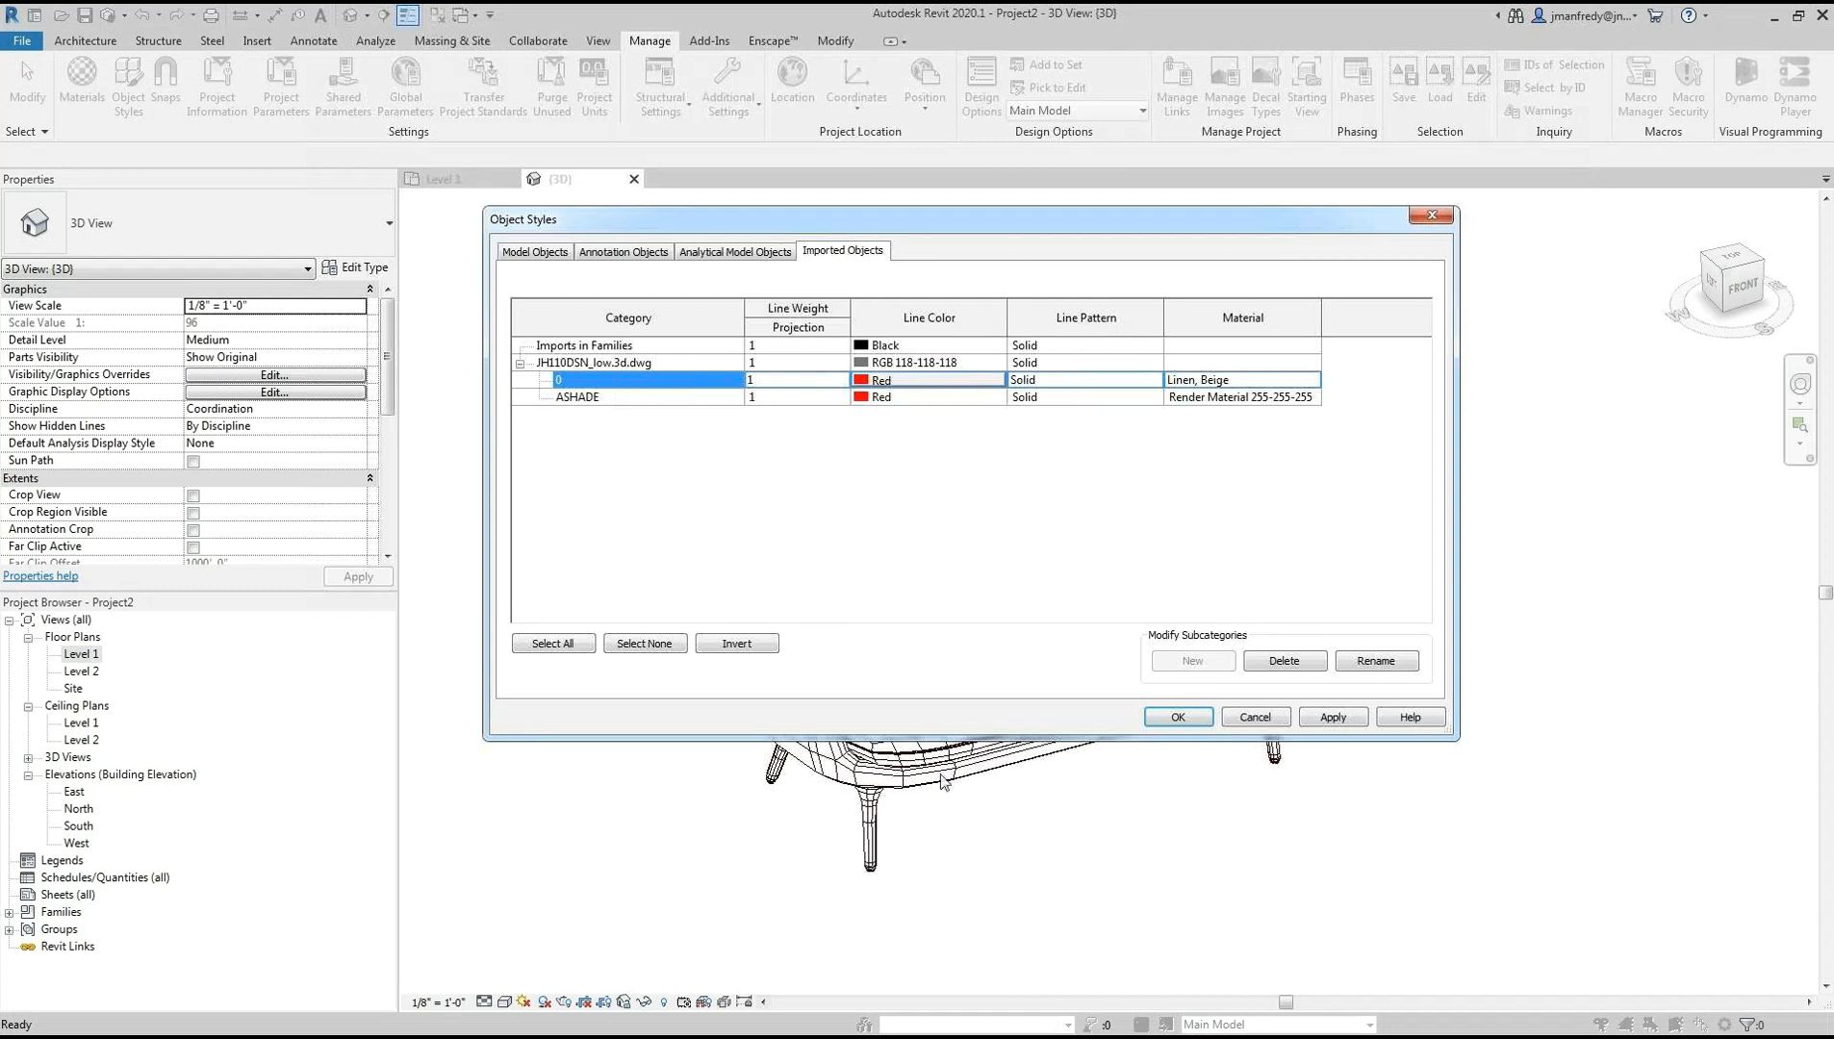
click(1332, 717)
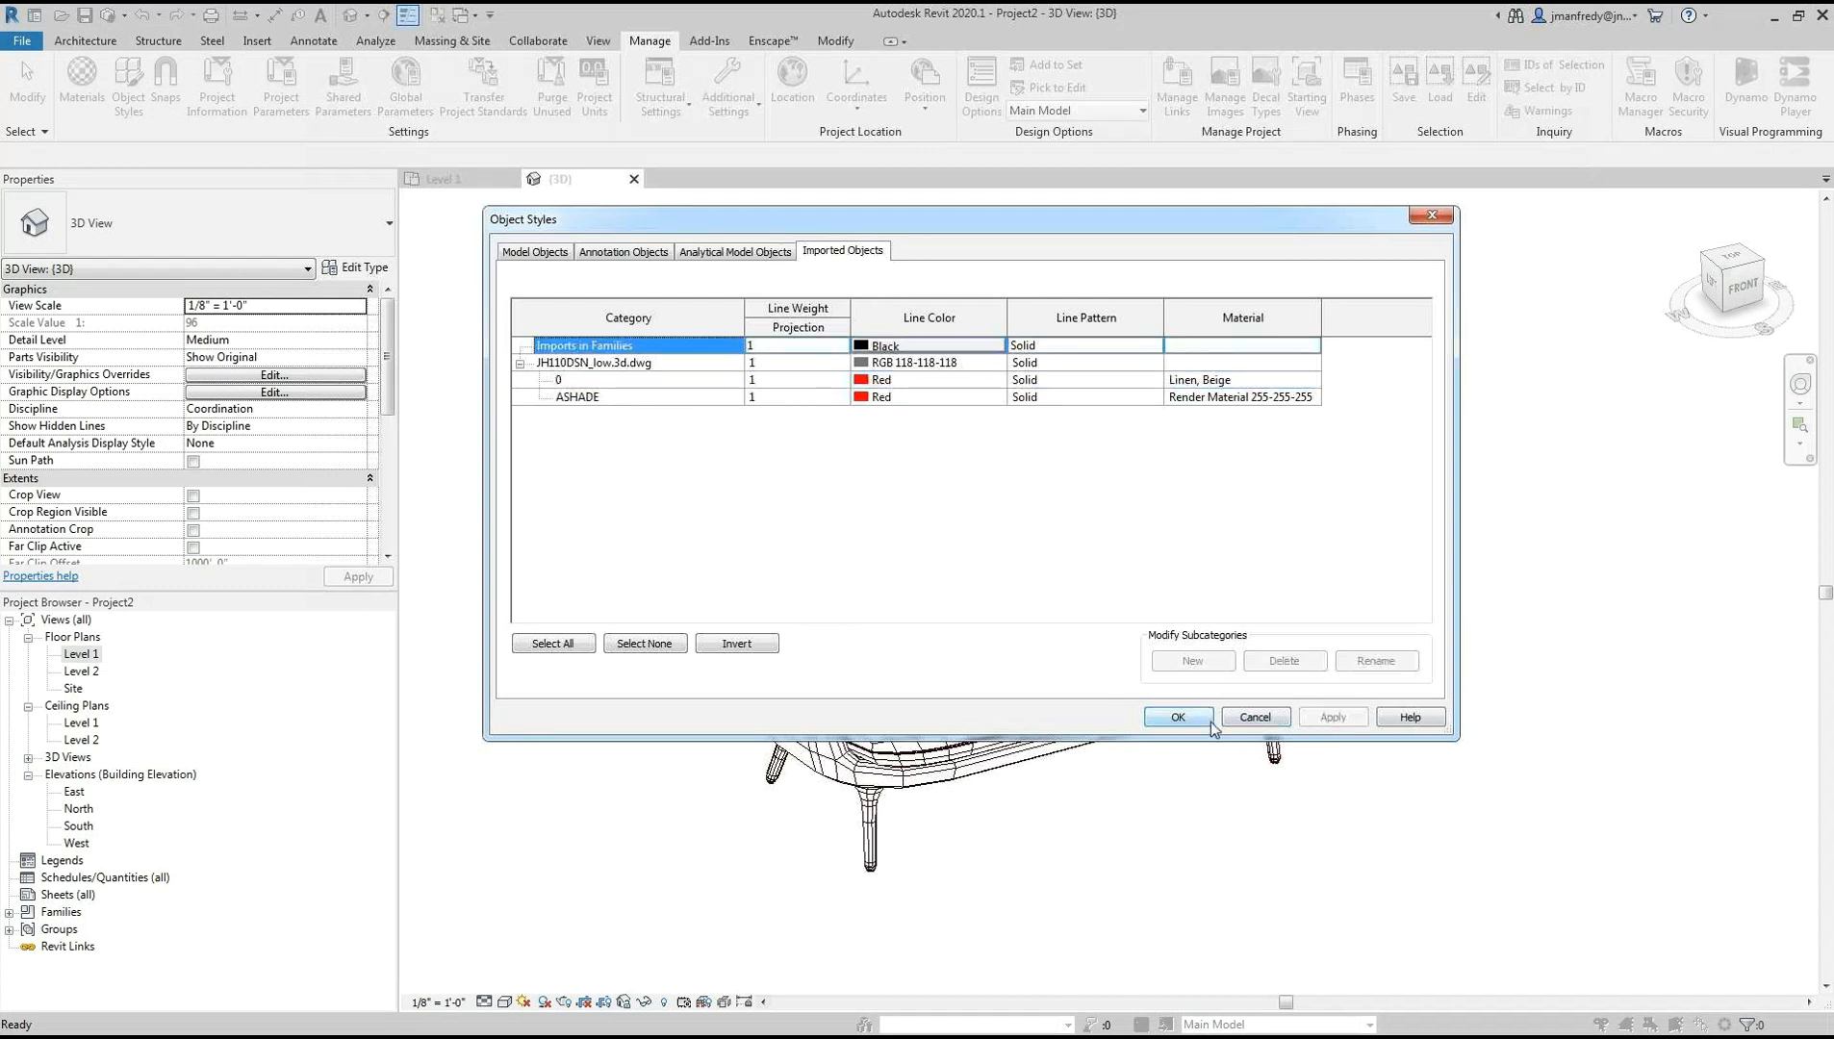
click(1177, 717)
Preview the sofa in Ray Trace, set the 3D view's visual style to Shaded, and select and deselect the sofa
click(504, 1001)
click(527, 991)
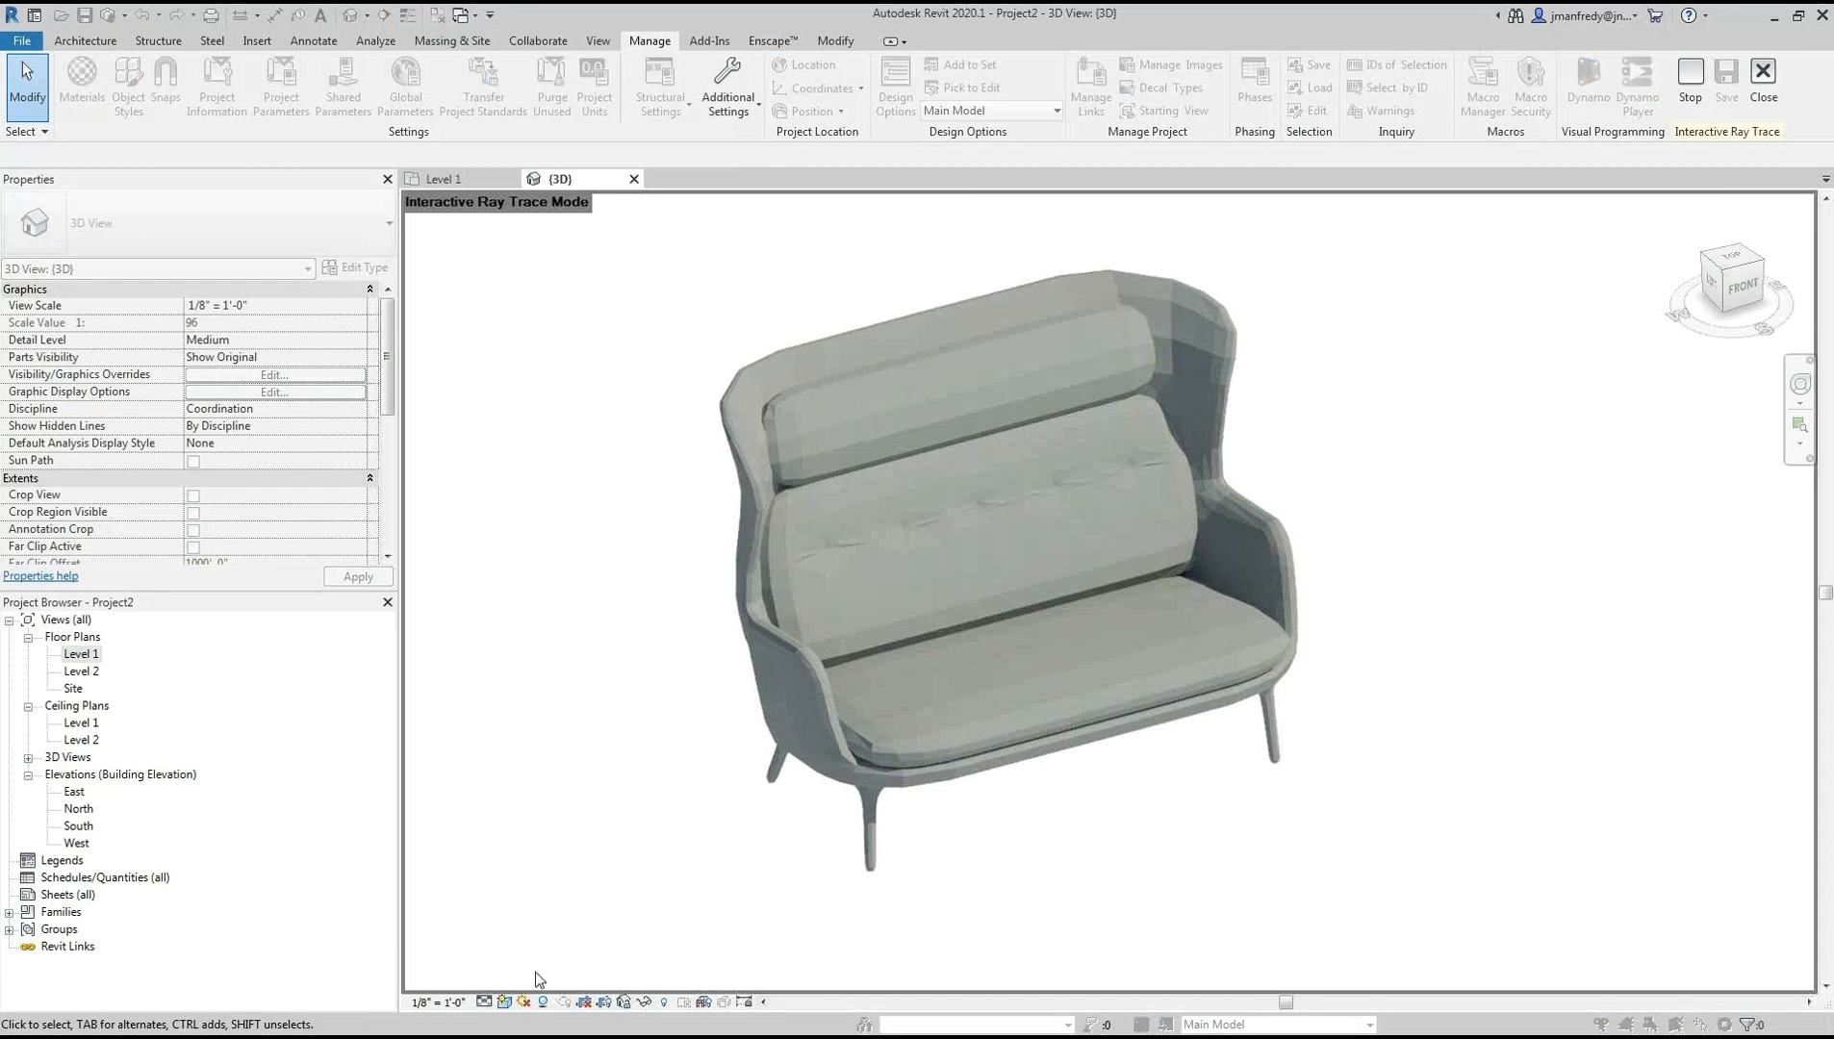
click(504, 1003)
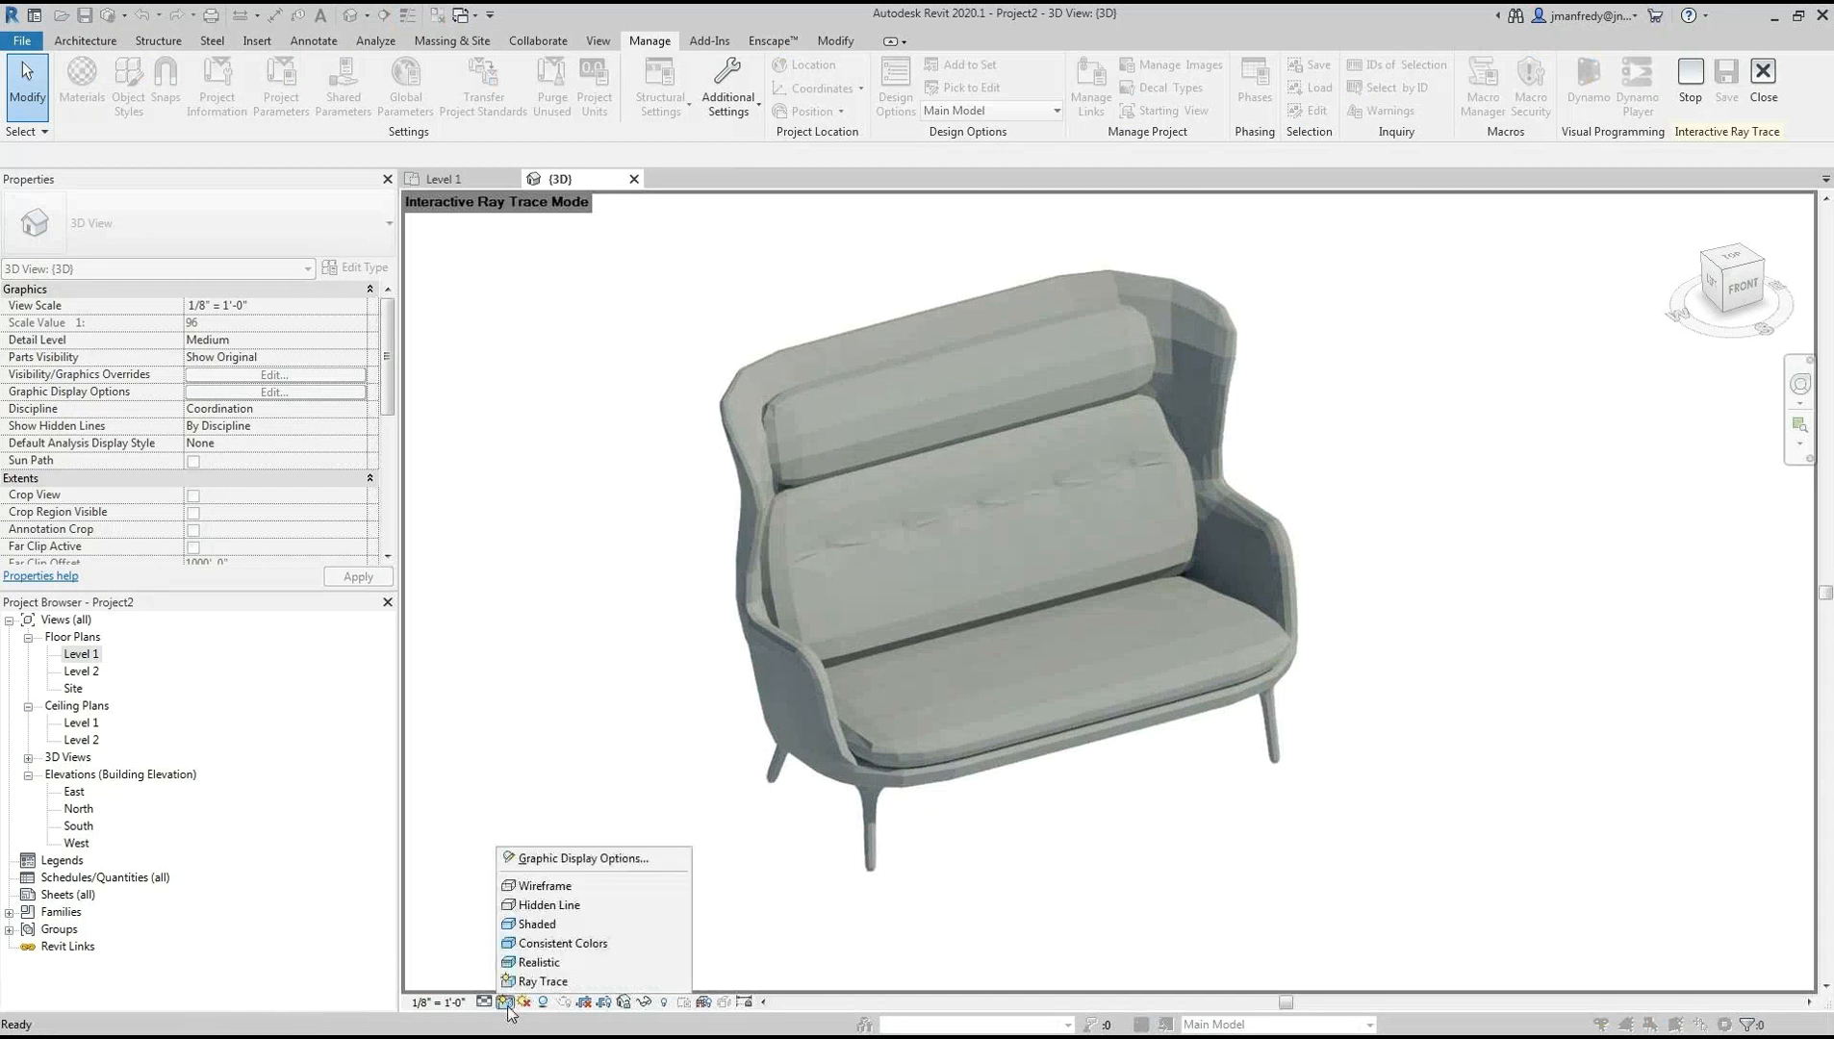
click(553, 921)
click(1083, 361)
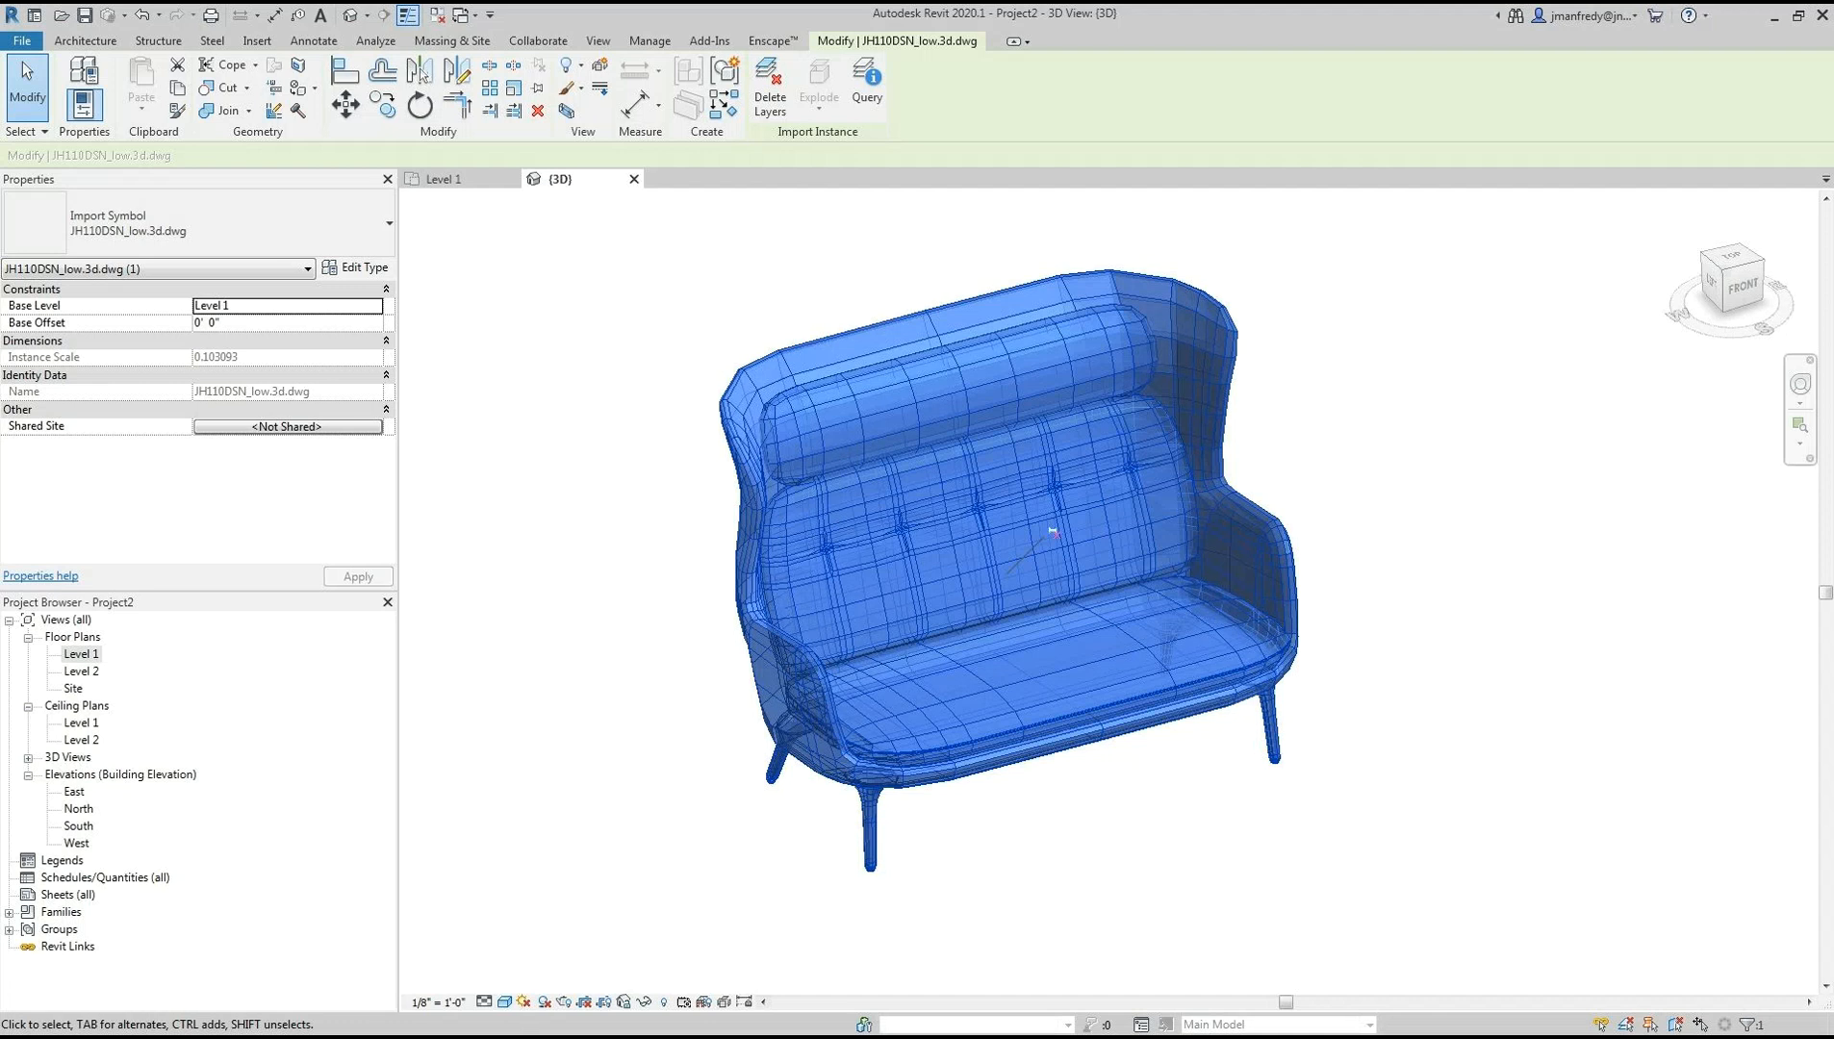
click(1383, 489)
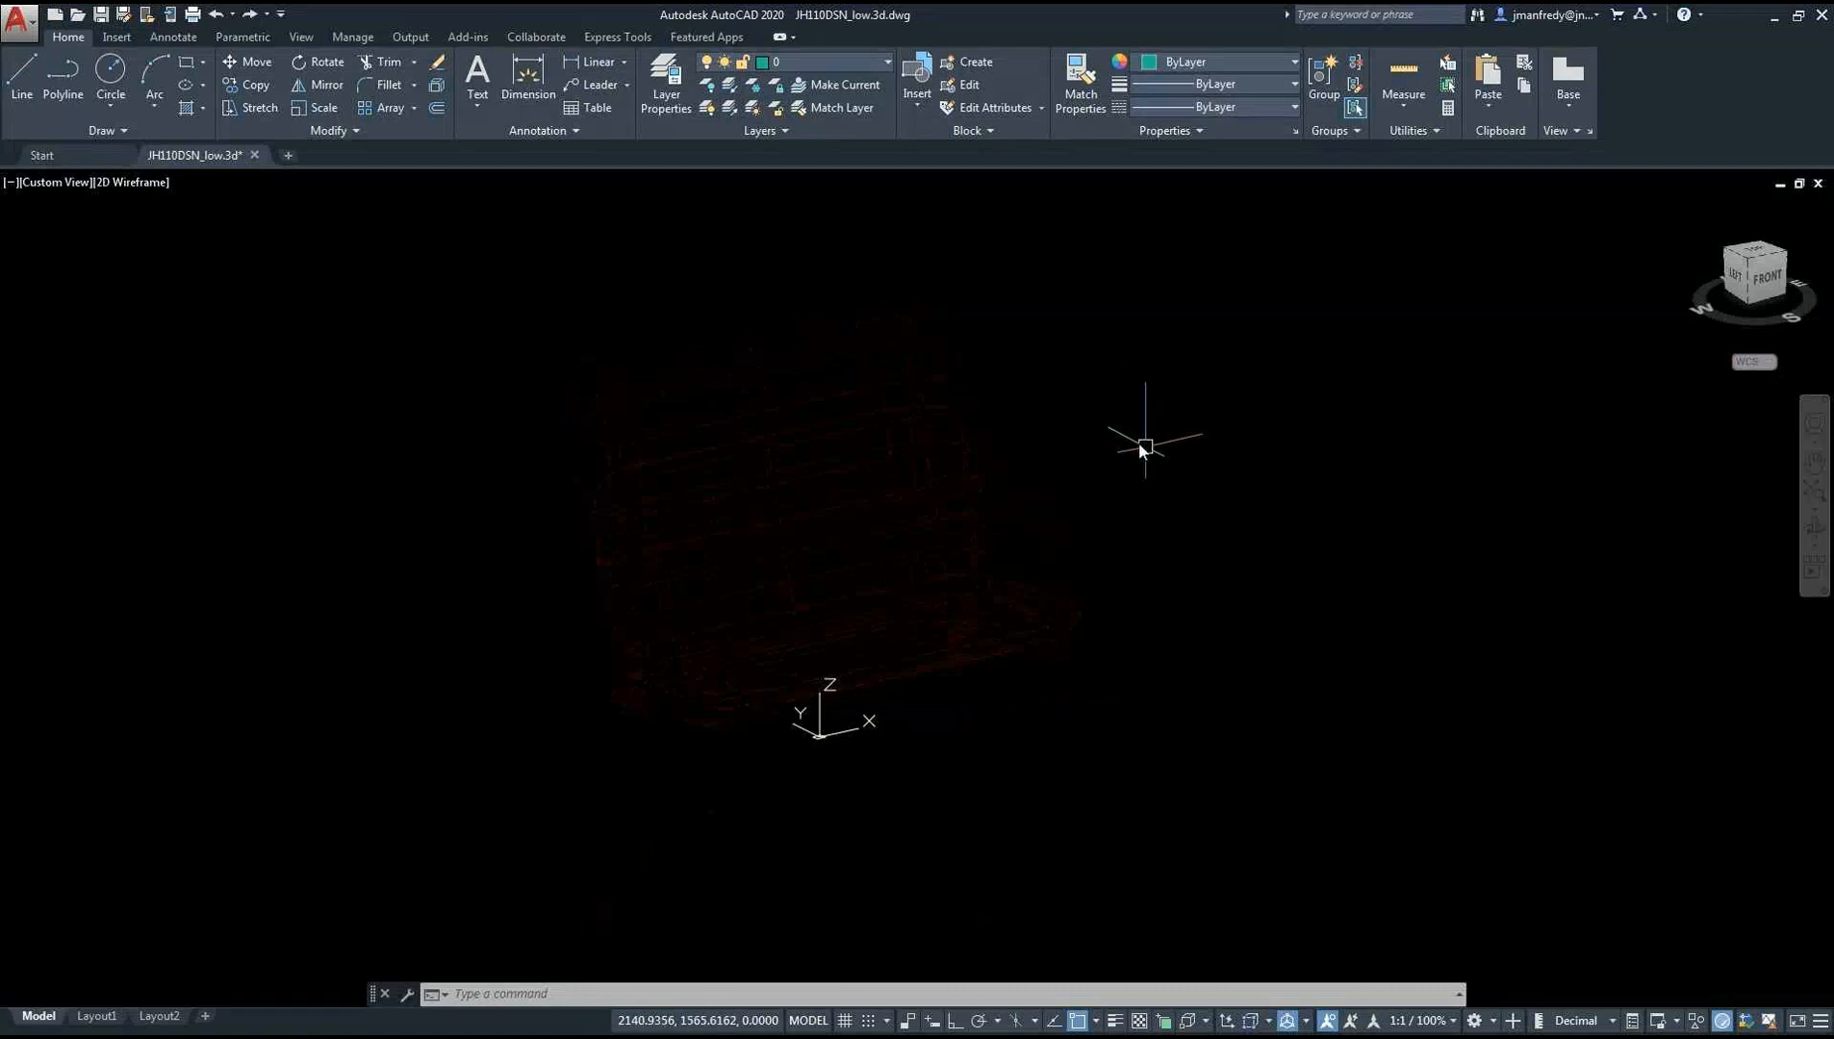
Examine how the sofa selects as a group in the source DWG in AutoCAD, viewing it from several angles
mouse_move(1157, 471)
shift+middle_down()
mouse_move(1134, 523)
mouse_move(1183, 486)
mouse_move(818, 442)
mouse_move(1092, 380)
mouse_move(1207, 496)
mouse_move(1168, 454)
shift+middle_up()
click(831, 352)
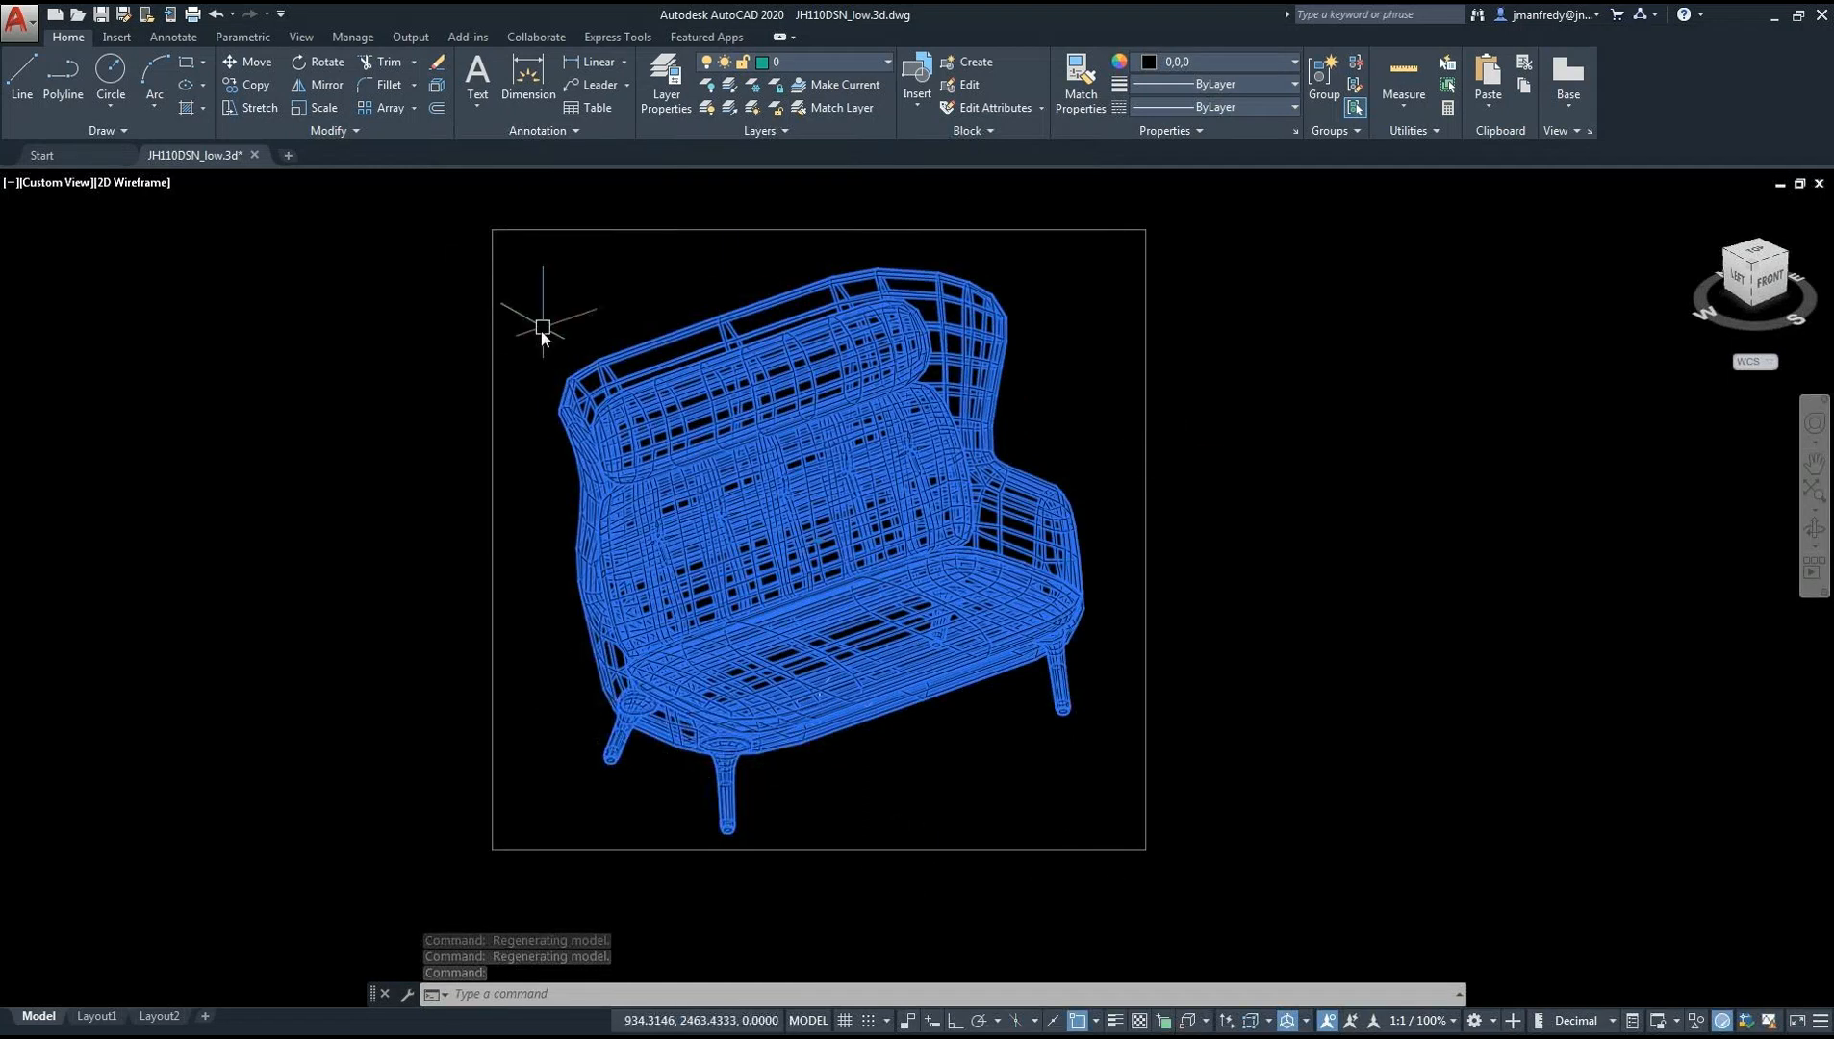
scroll(716, 303, up, 5)
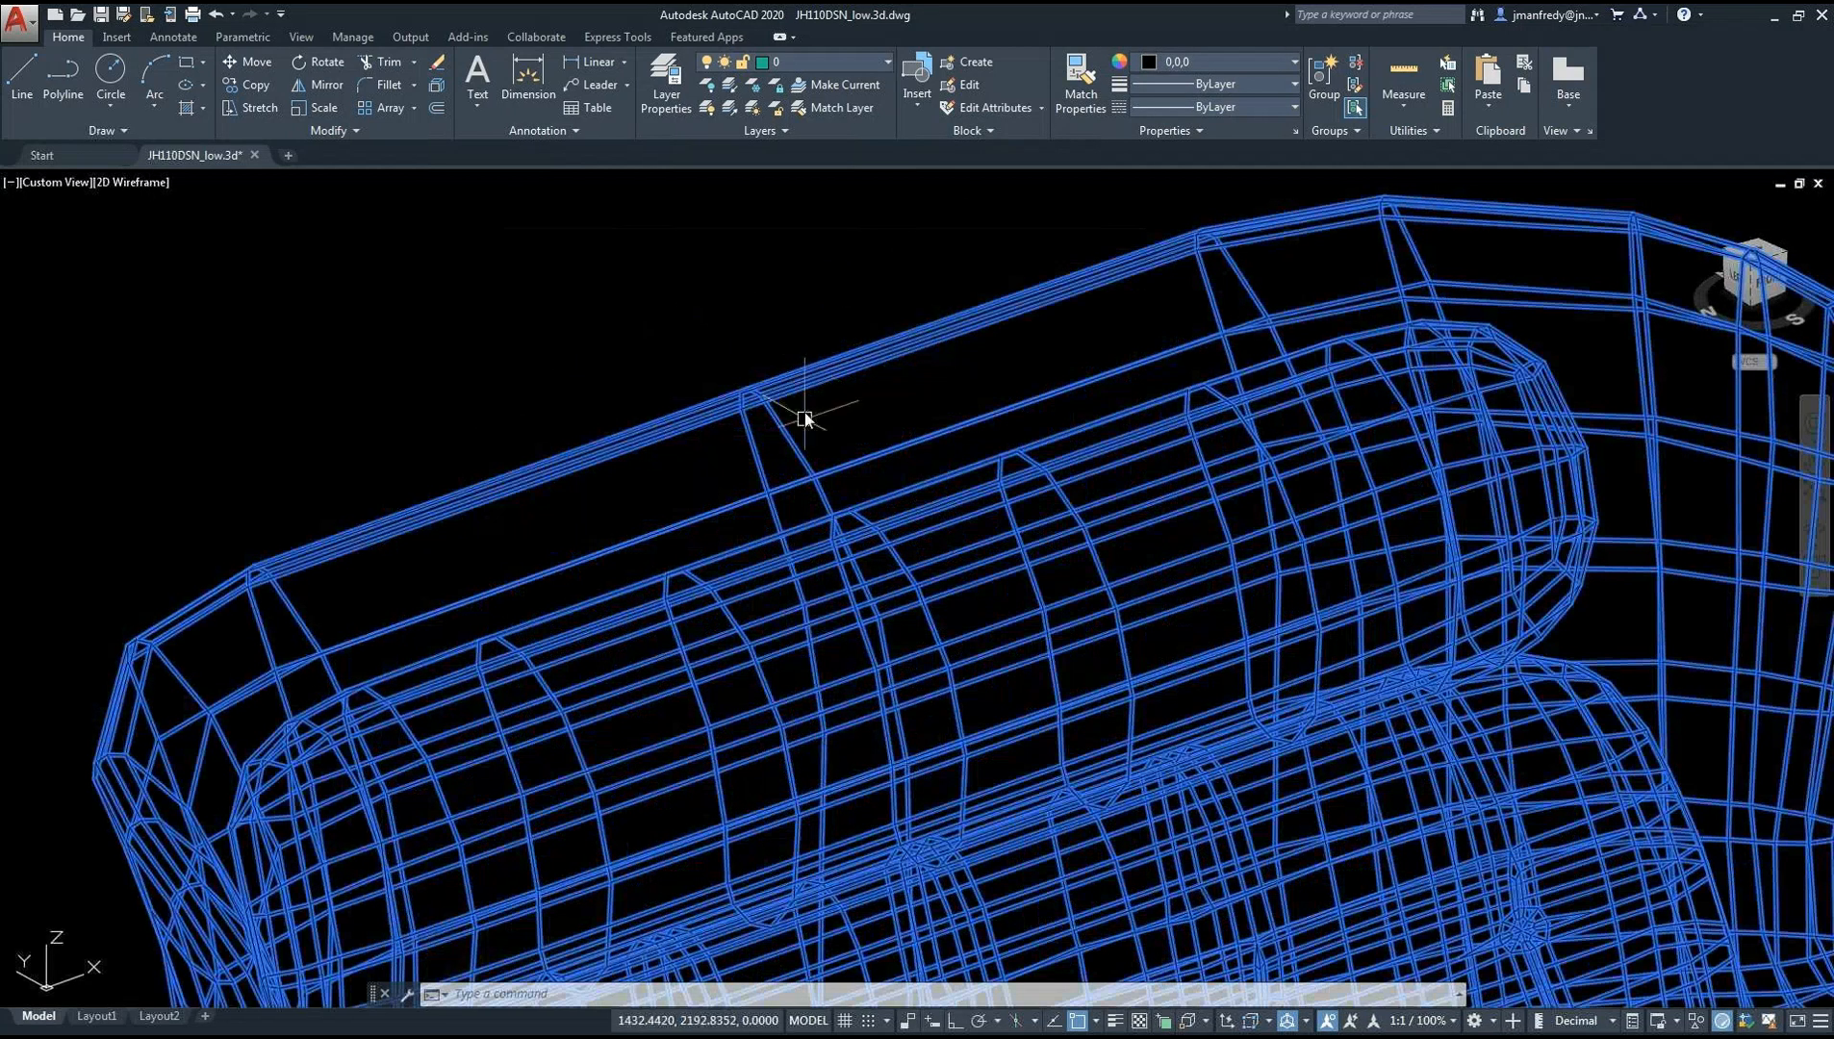
scroll(806, 419, down, 8)
shift+middle_drag(806, 418, 861, 538)
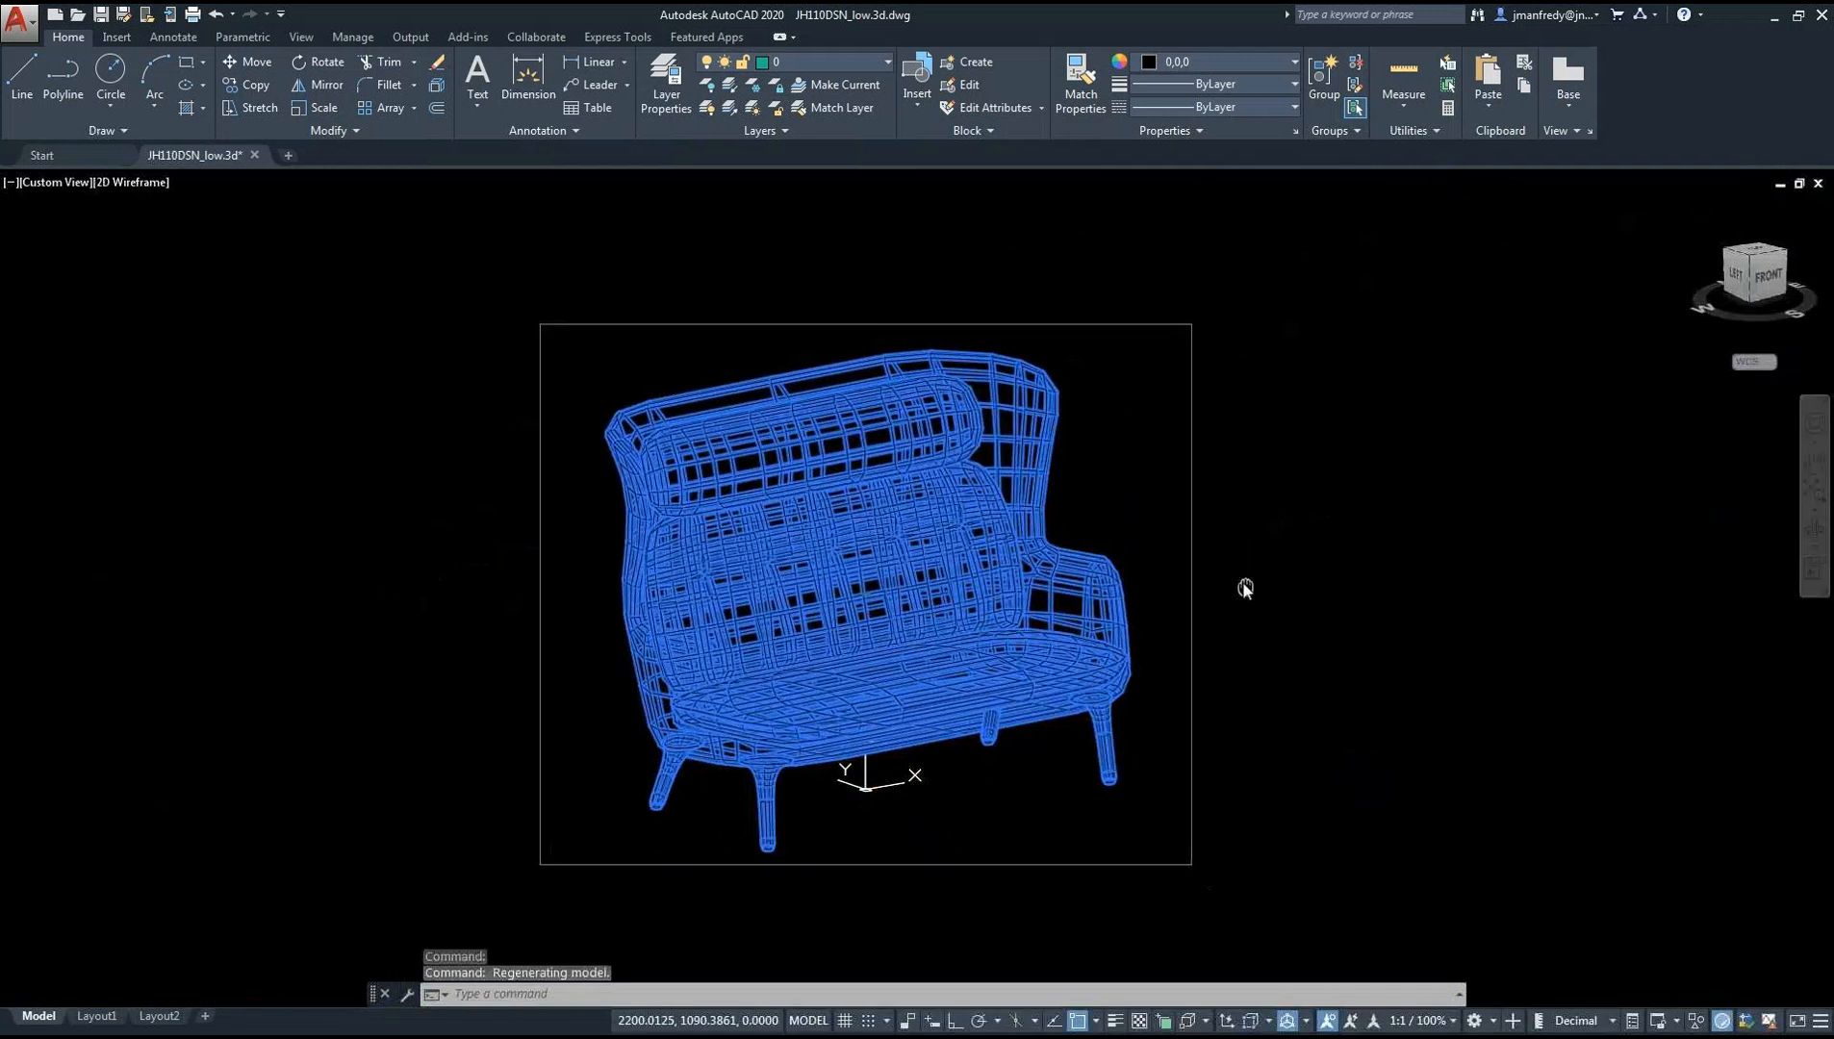
middle_drag(1245, 588, 1229, 557)
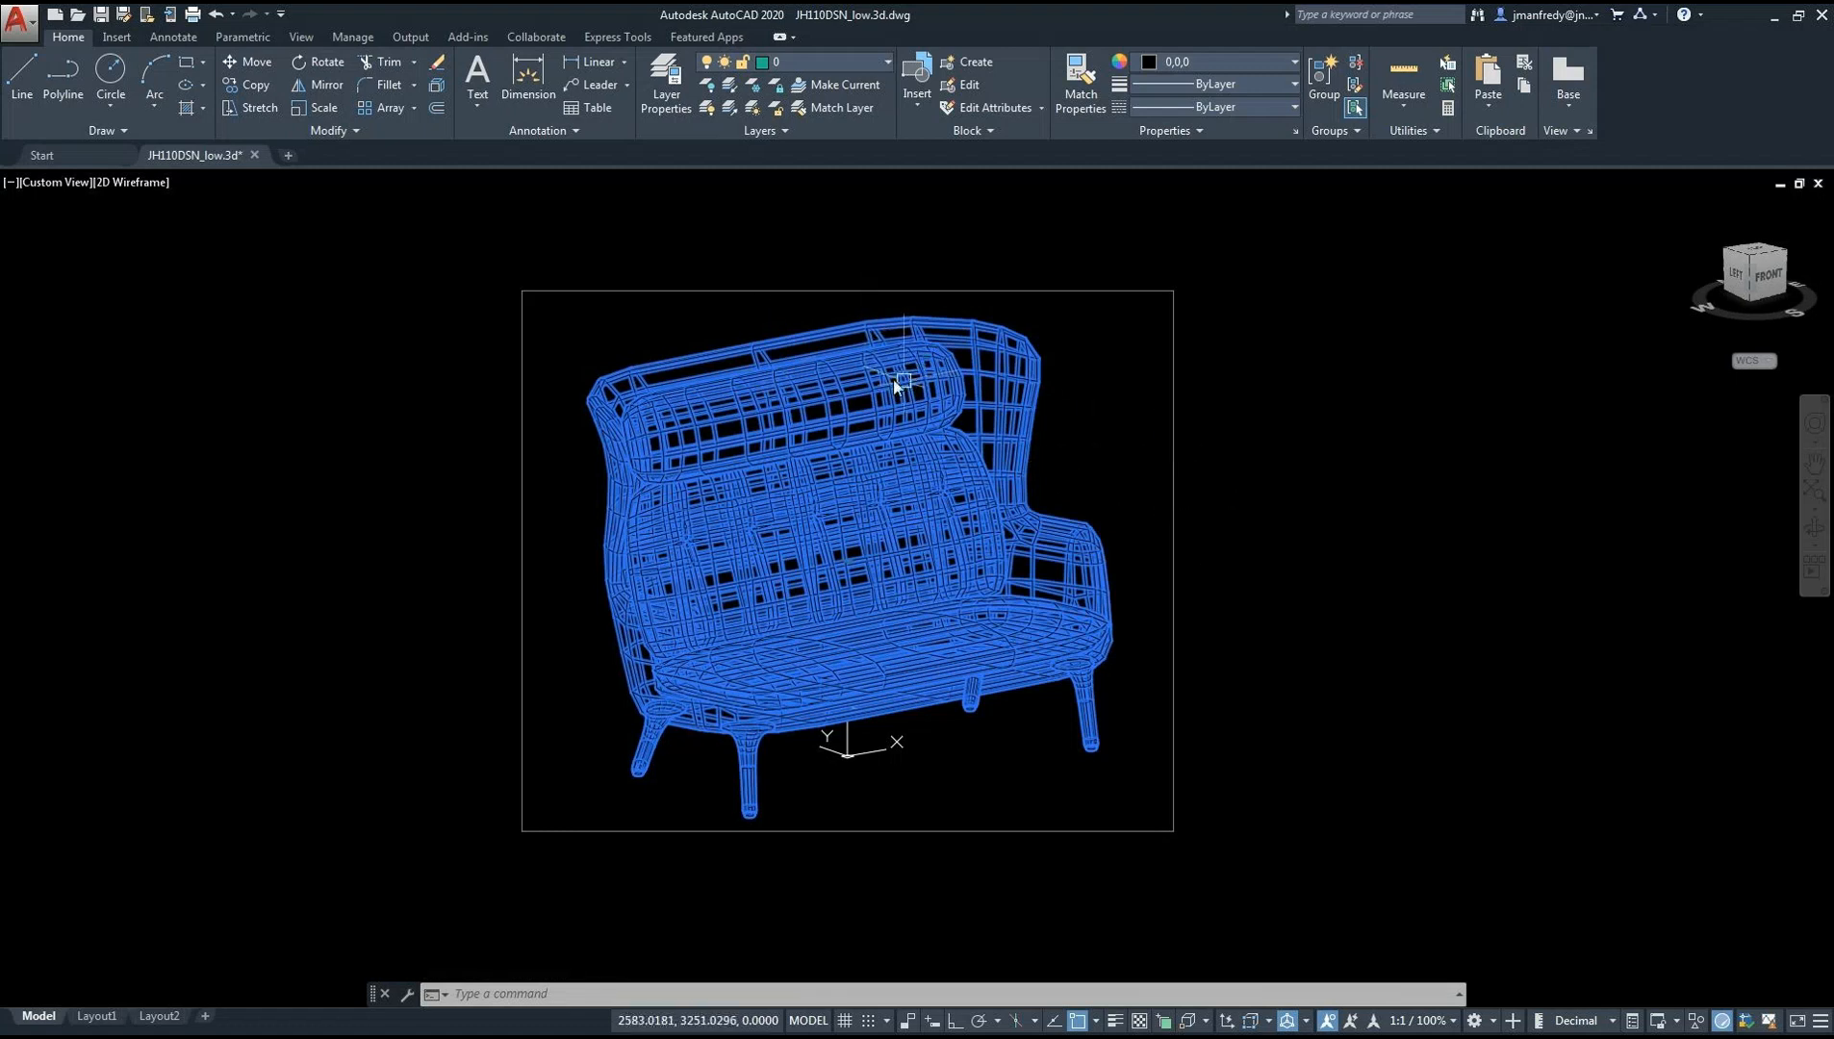
shift+middle_drag(1104, 519, 839, 573)
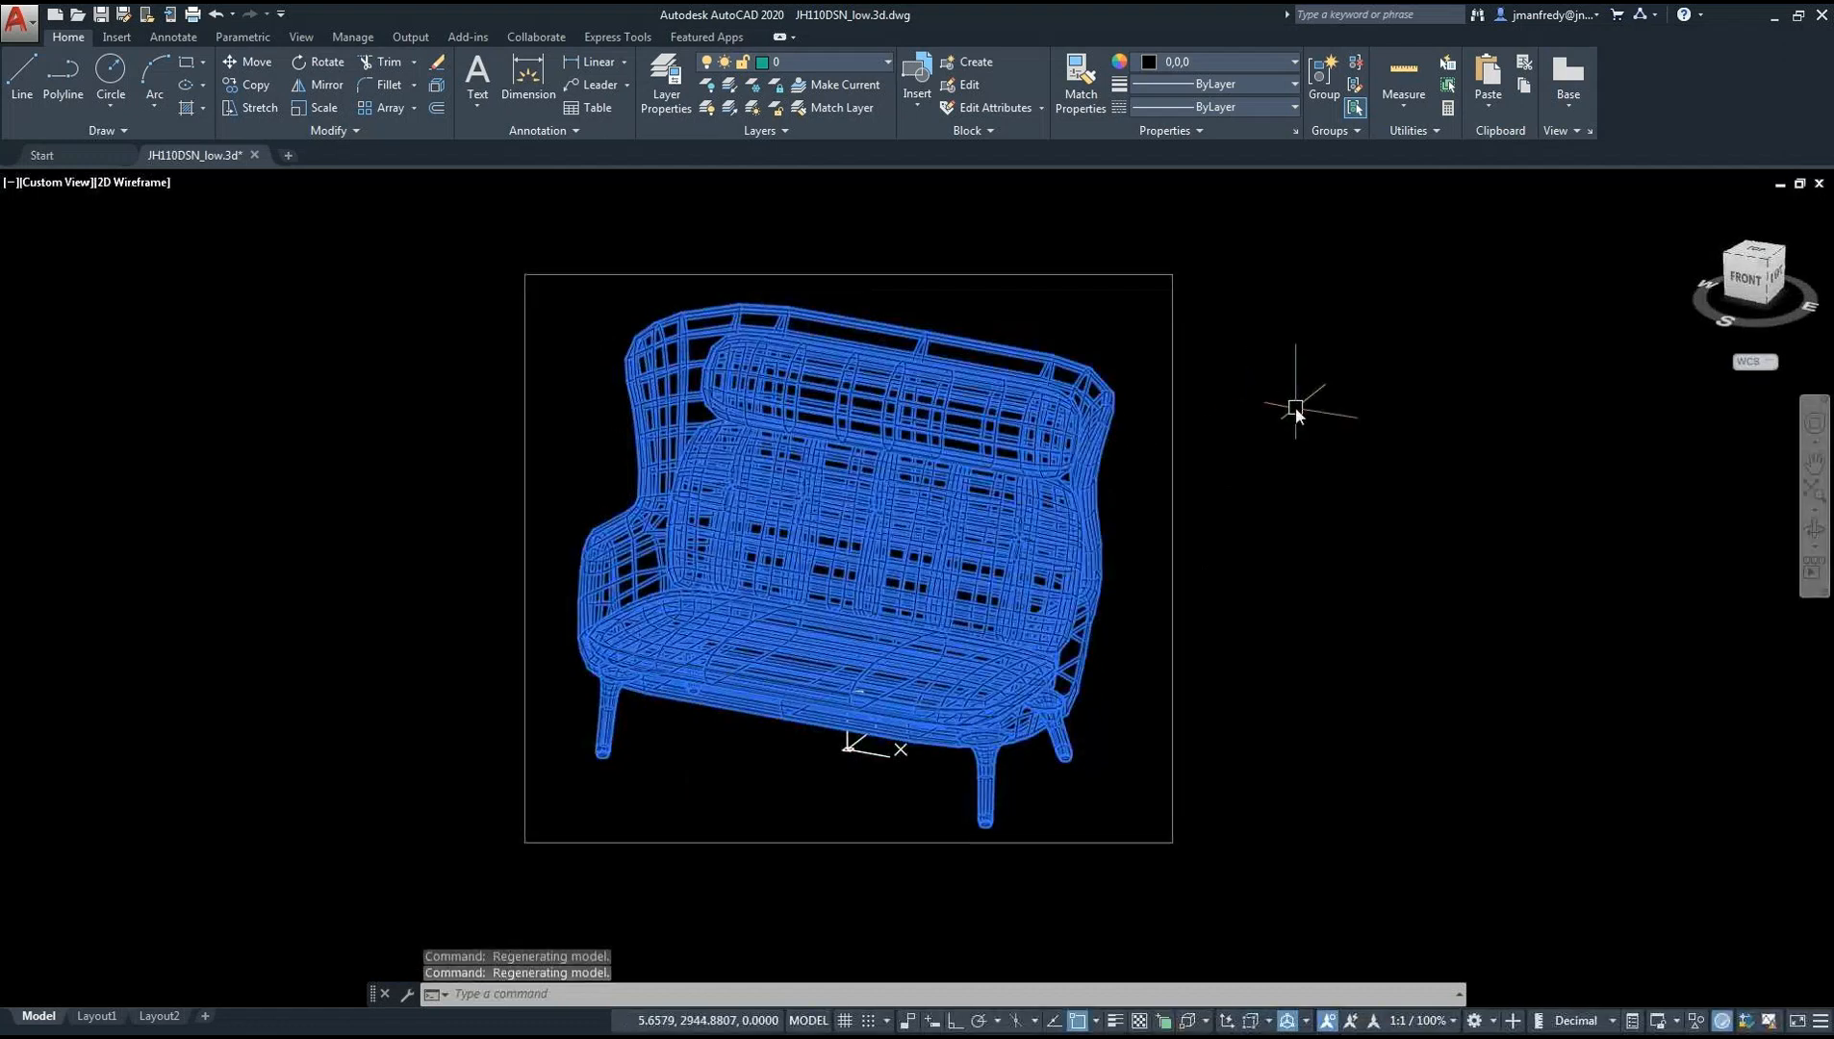
key(Escape)
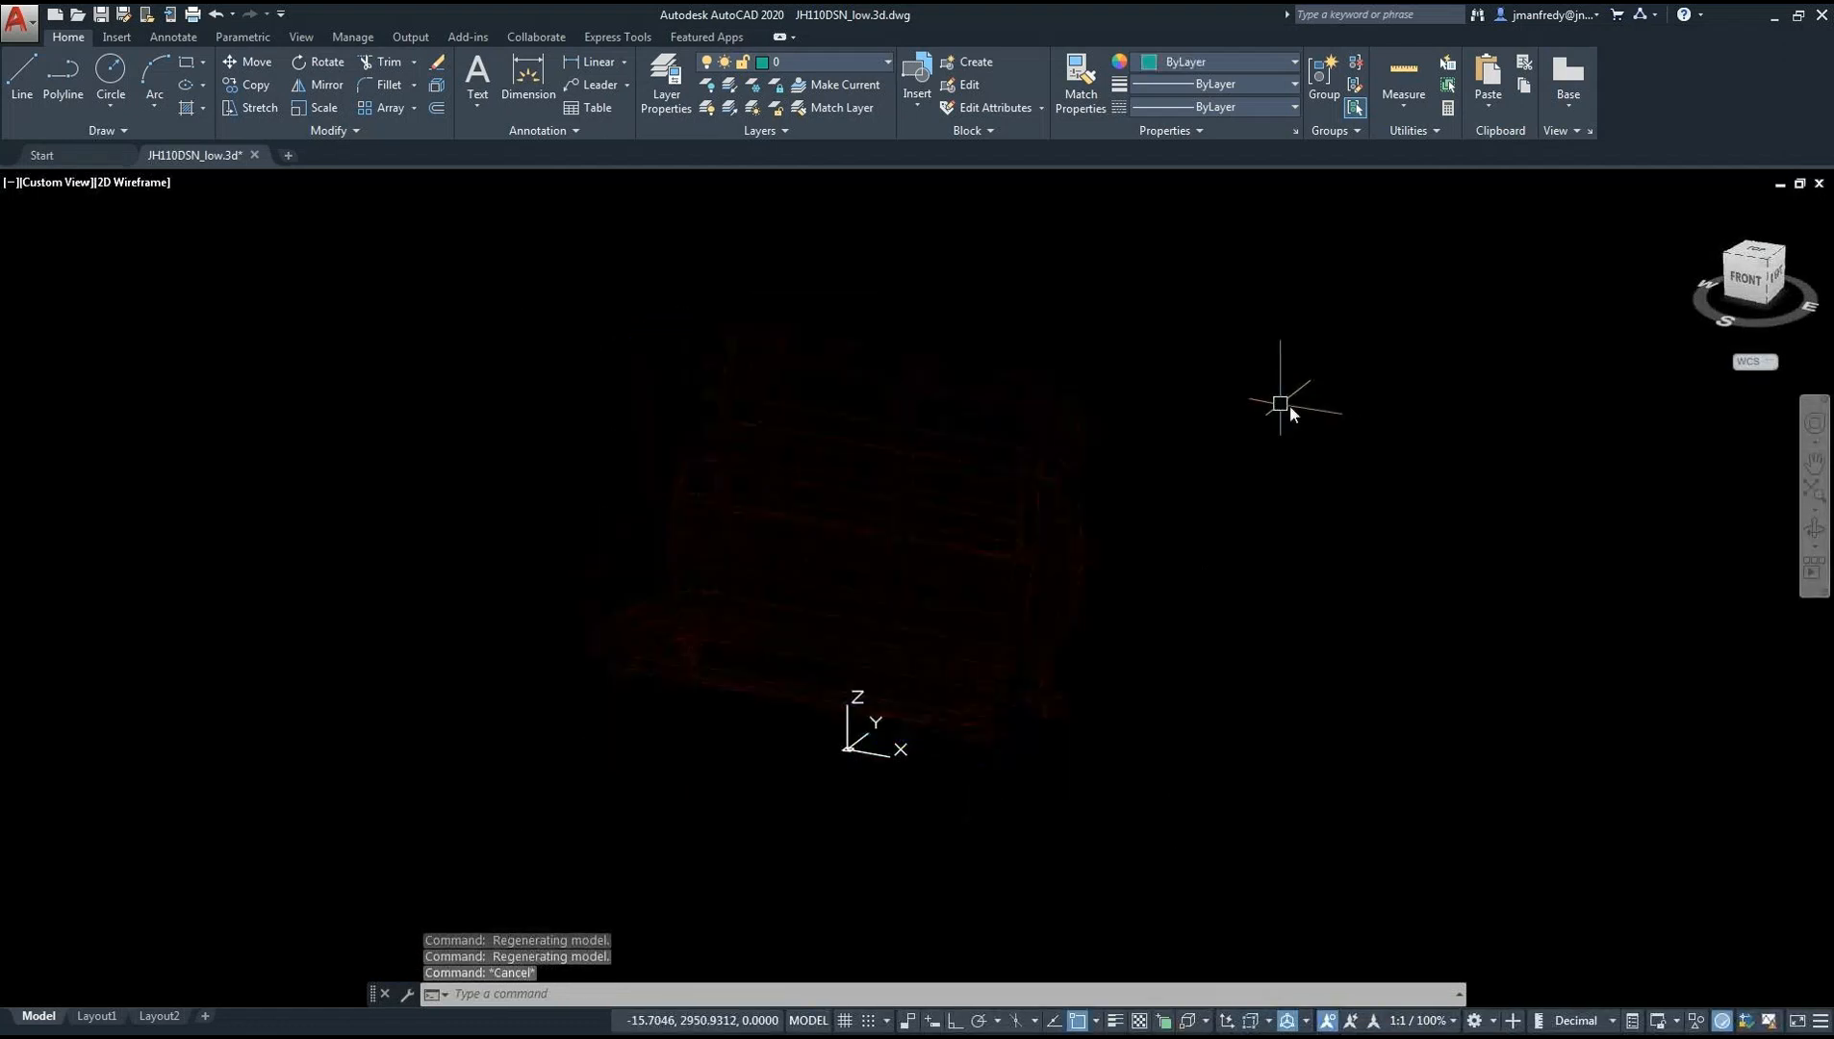
click(697, 472)
shift+middle_drag(697, 471, 924, 452)
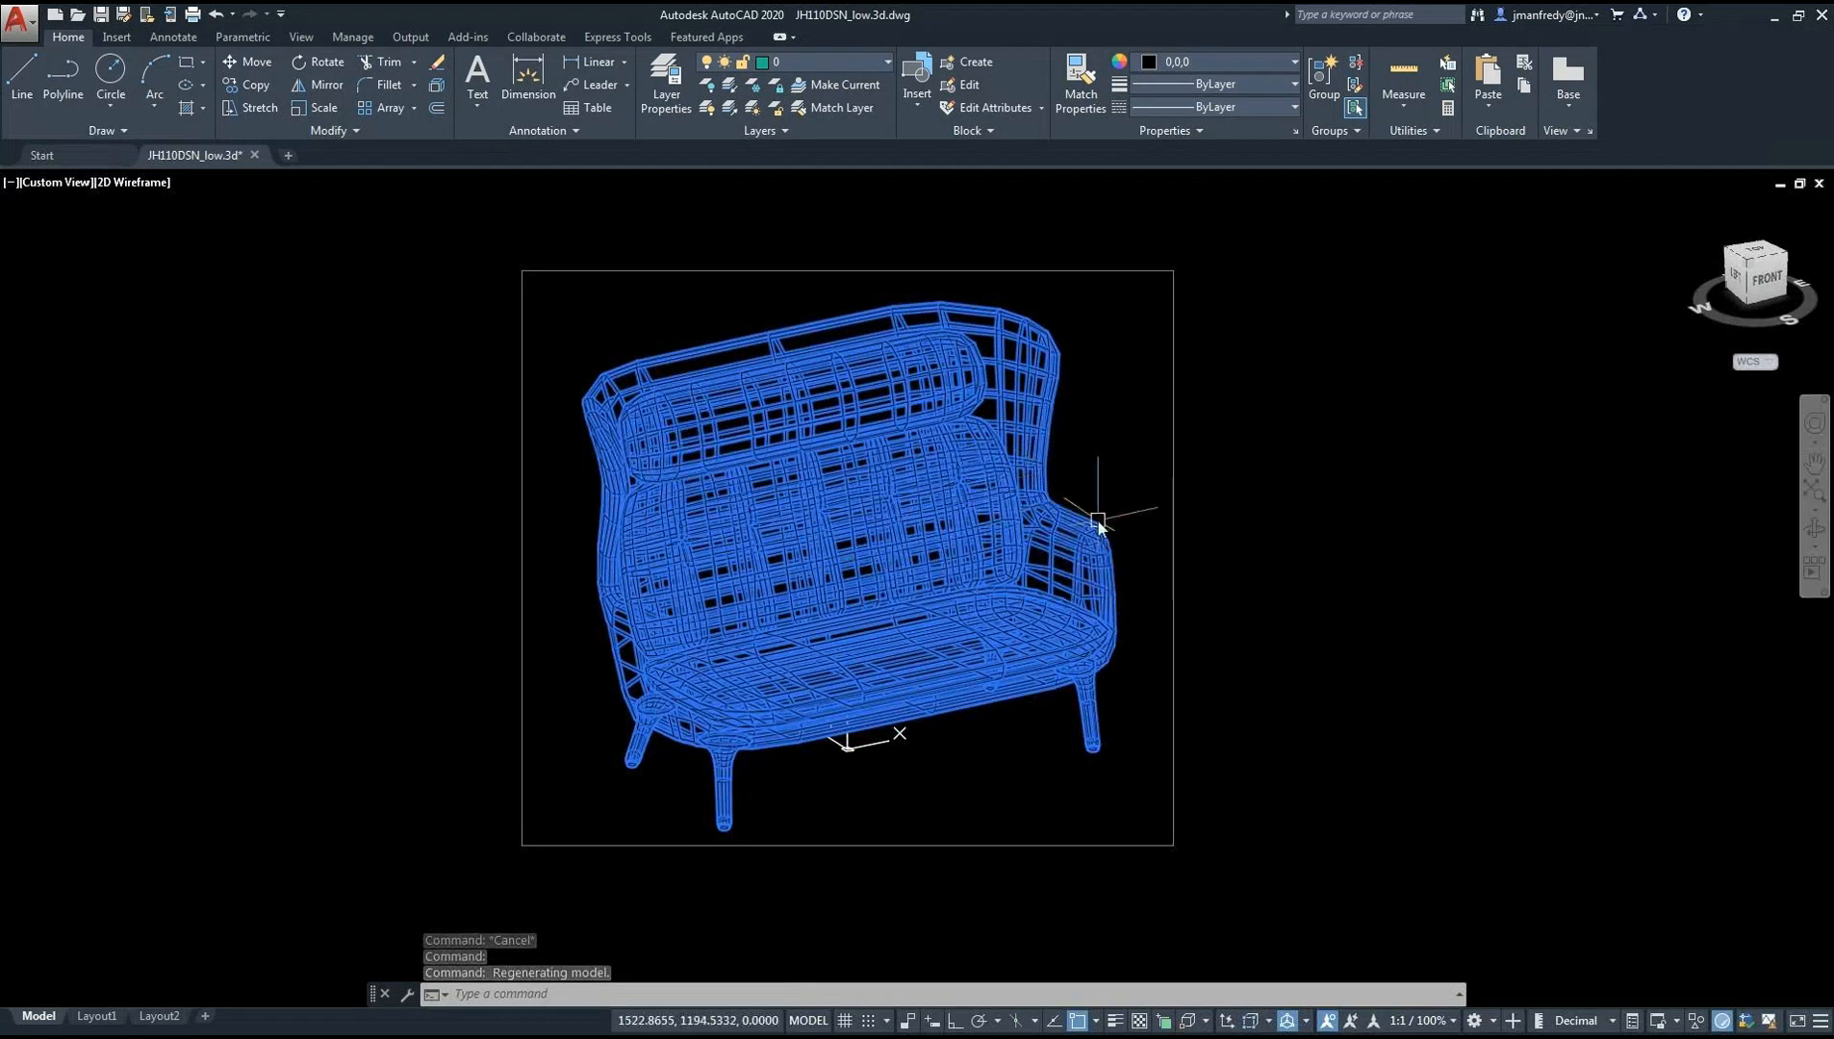
key(Escape)
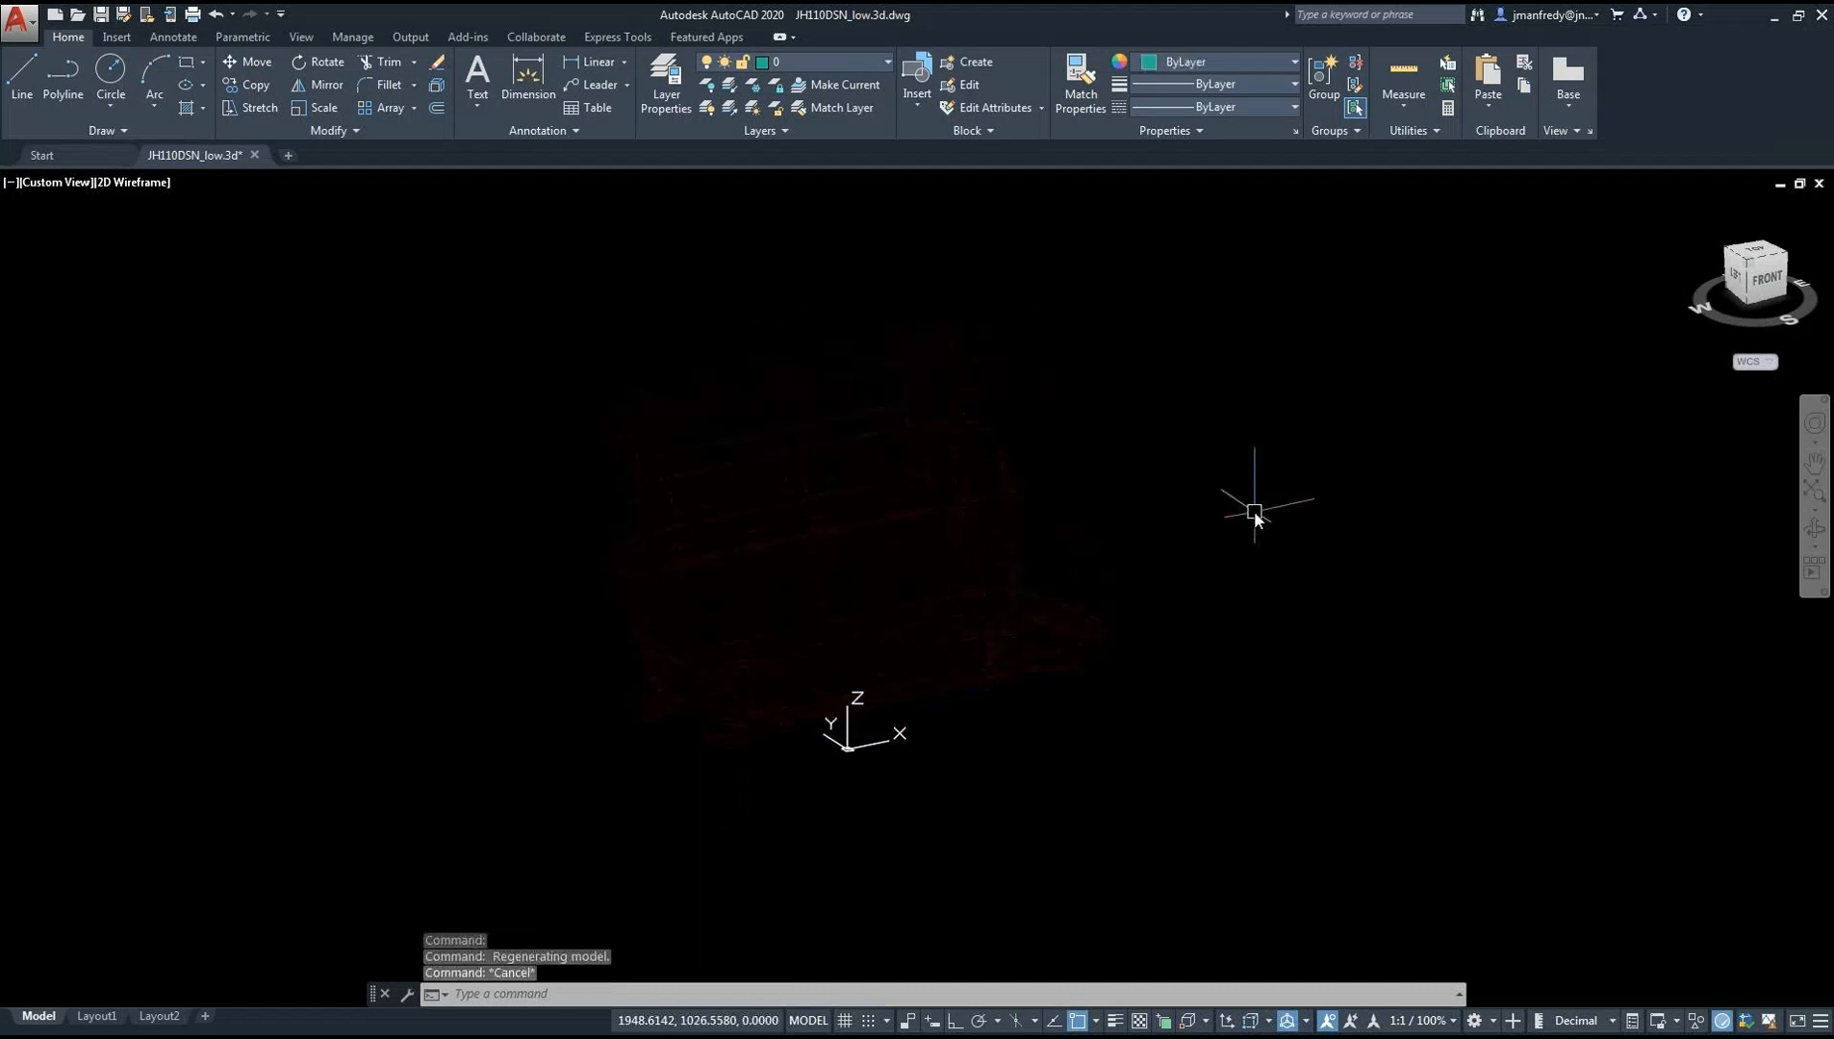
Explode the sofa in the source DWG
text(X)
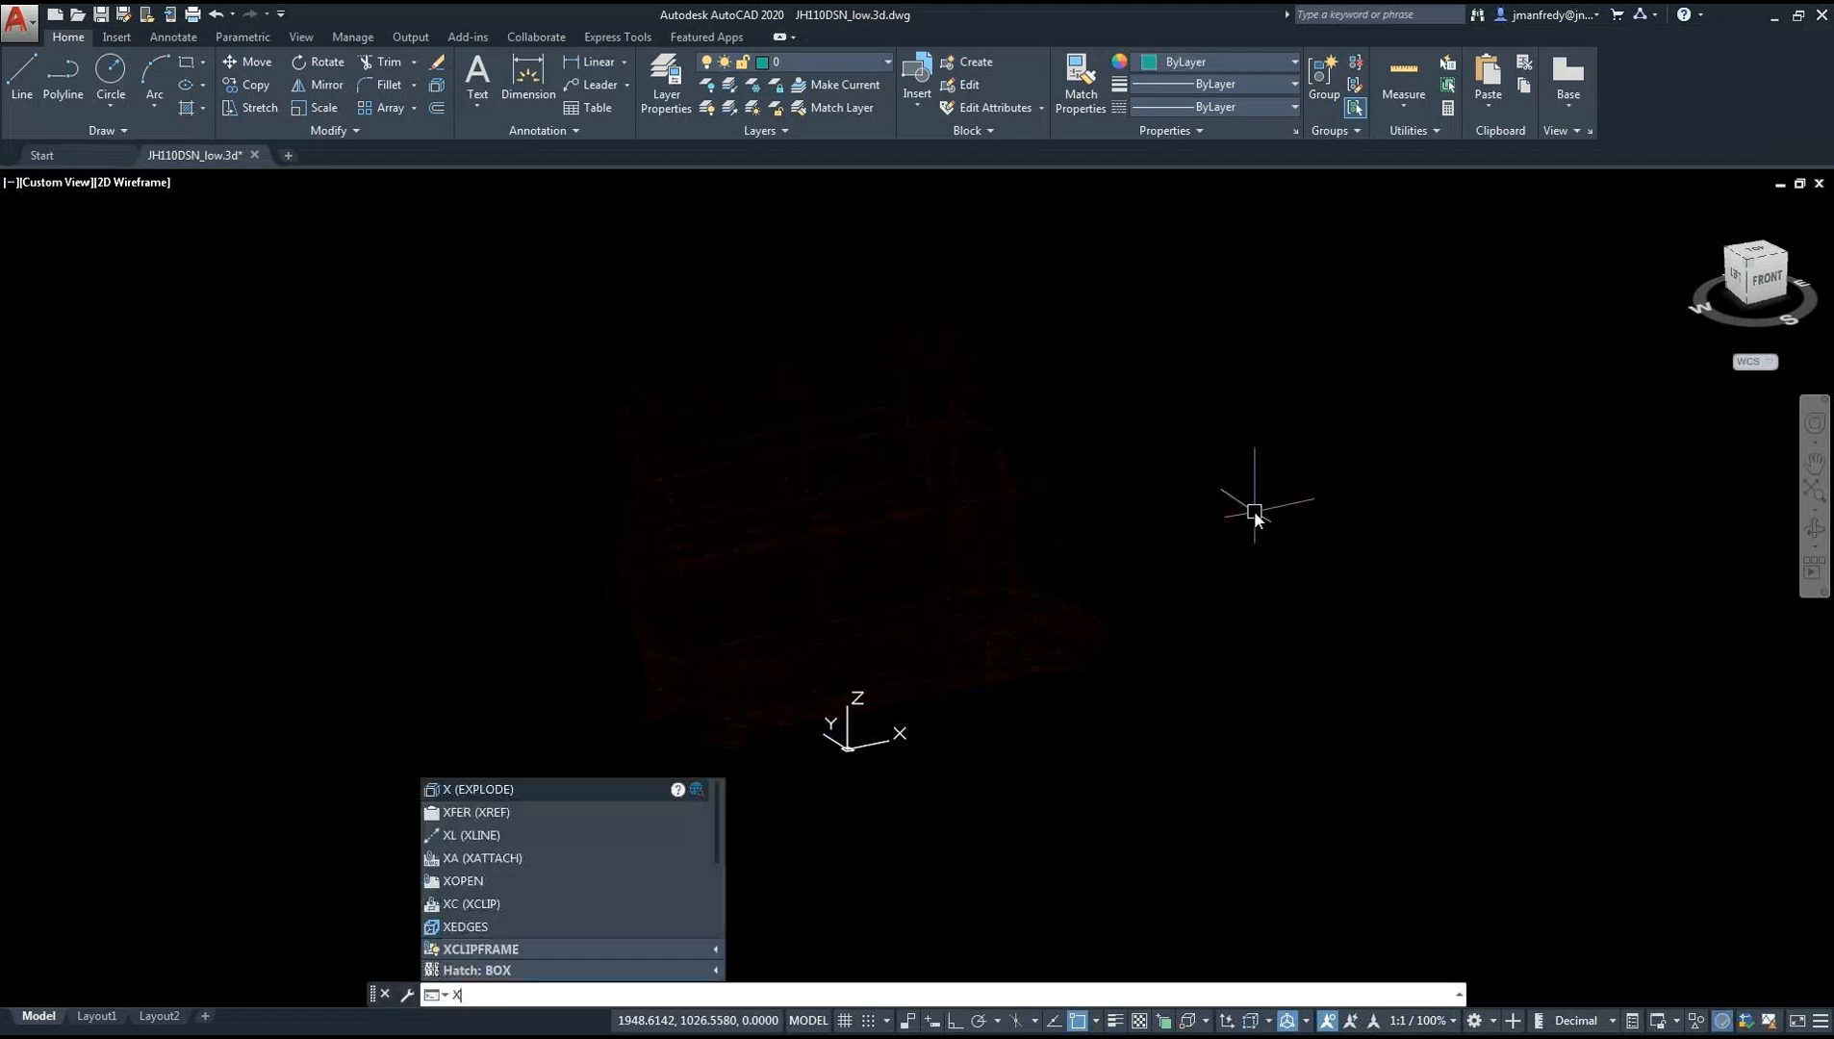
key(Return)
click(913, 463)
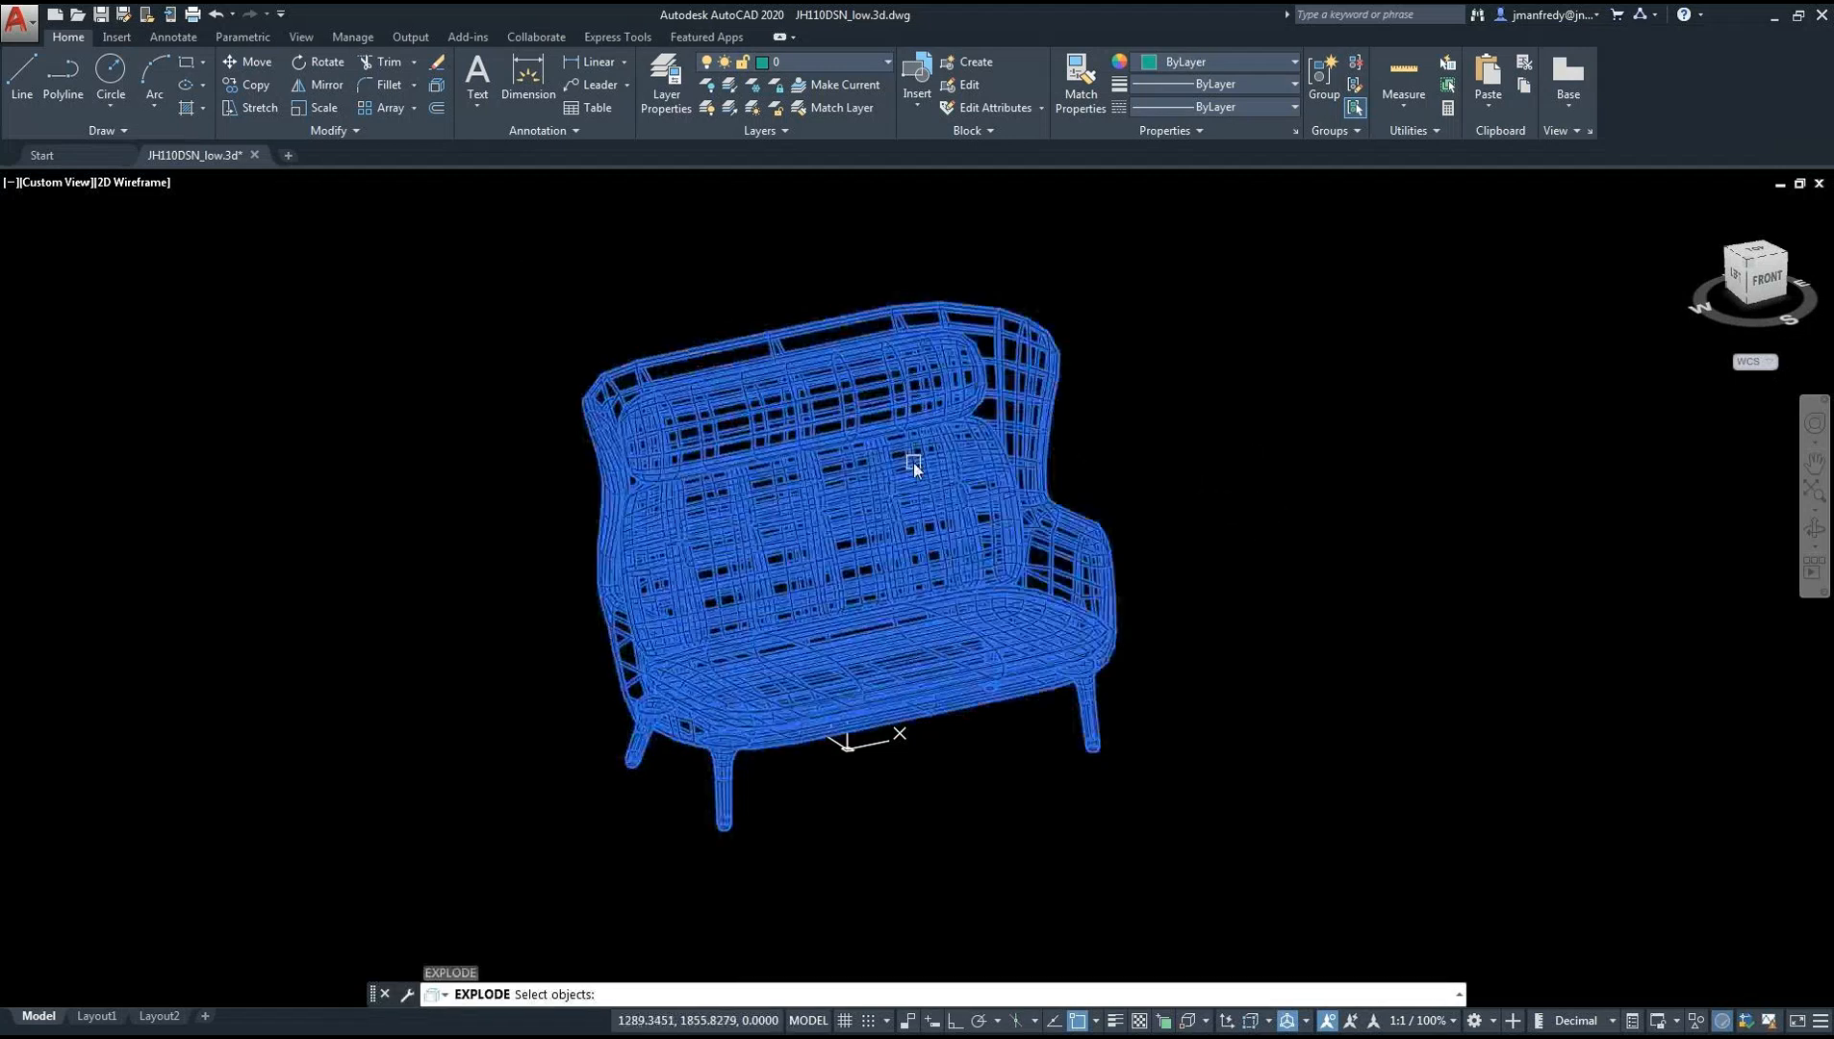
key(Return)
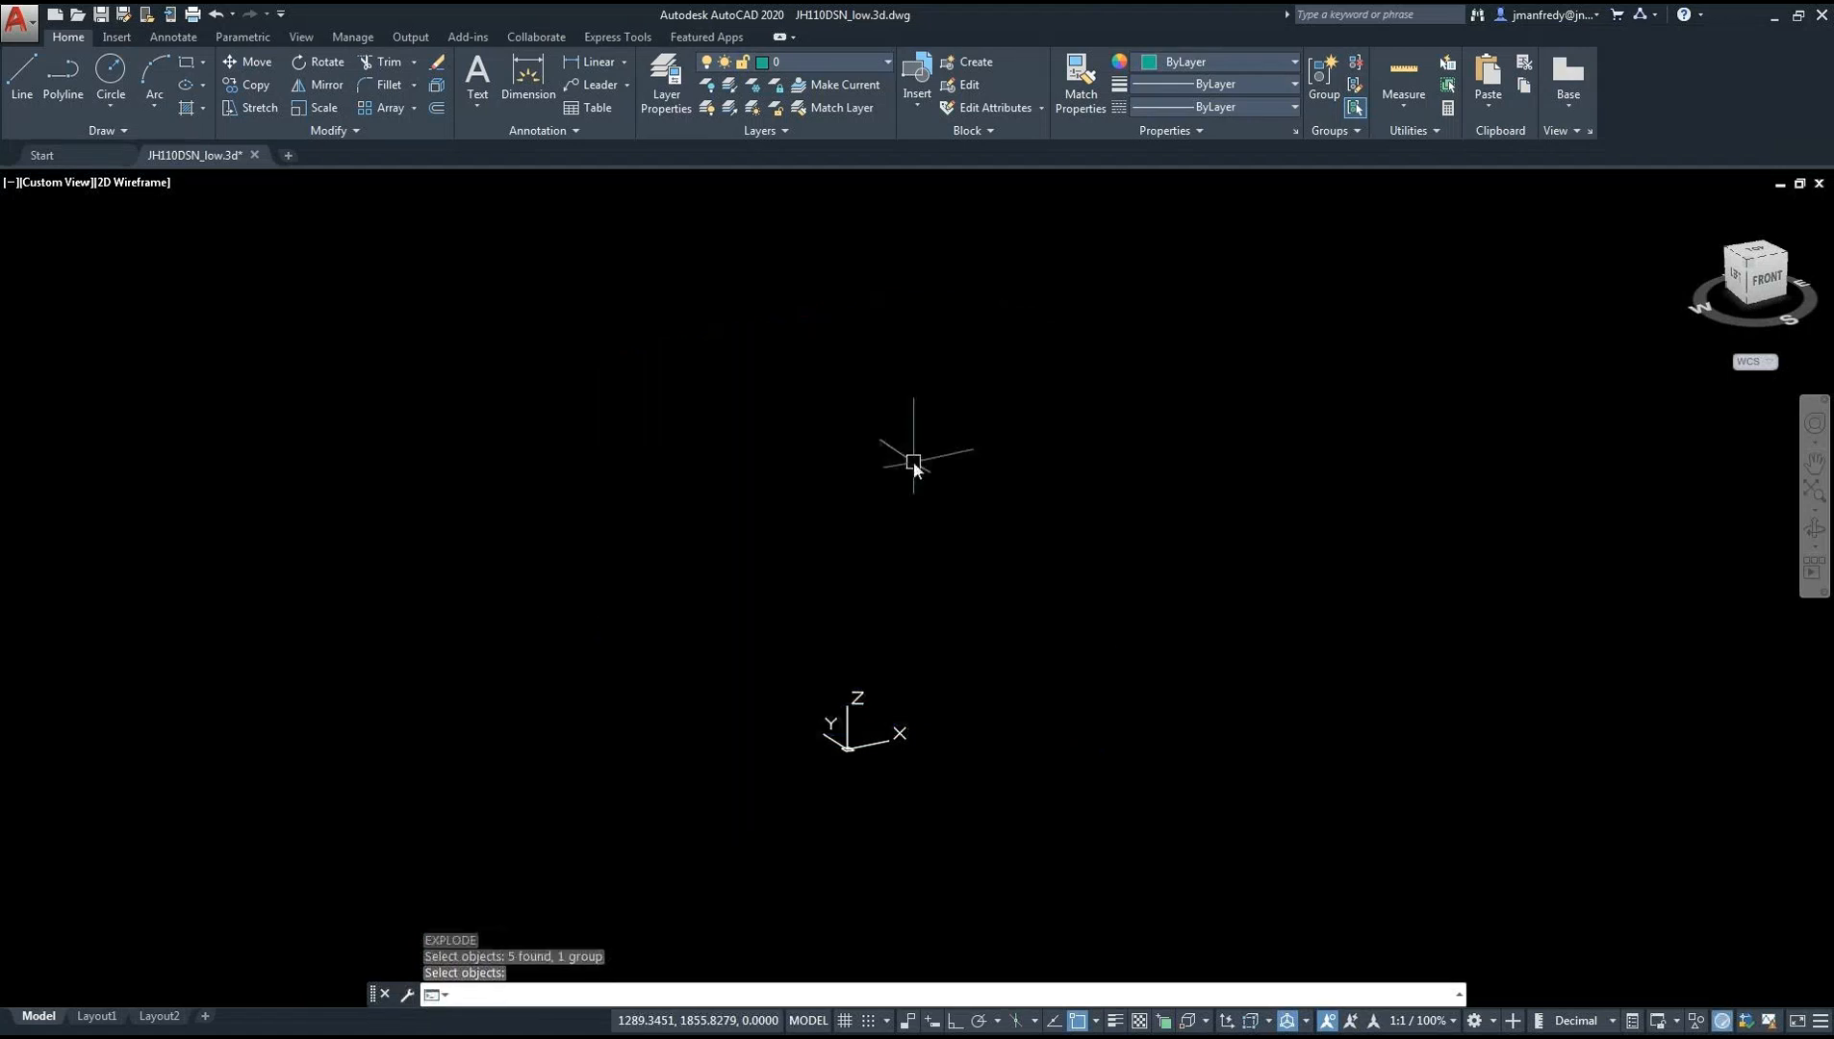
Check the exploded sofa's geometry by selecting all of it with a crossing window, and clear the selection
scroll(1125, 569, down, 1)
text(z)
key(Return)
text(e)
key(Return)
click(1397, 778)
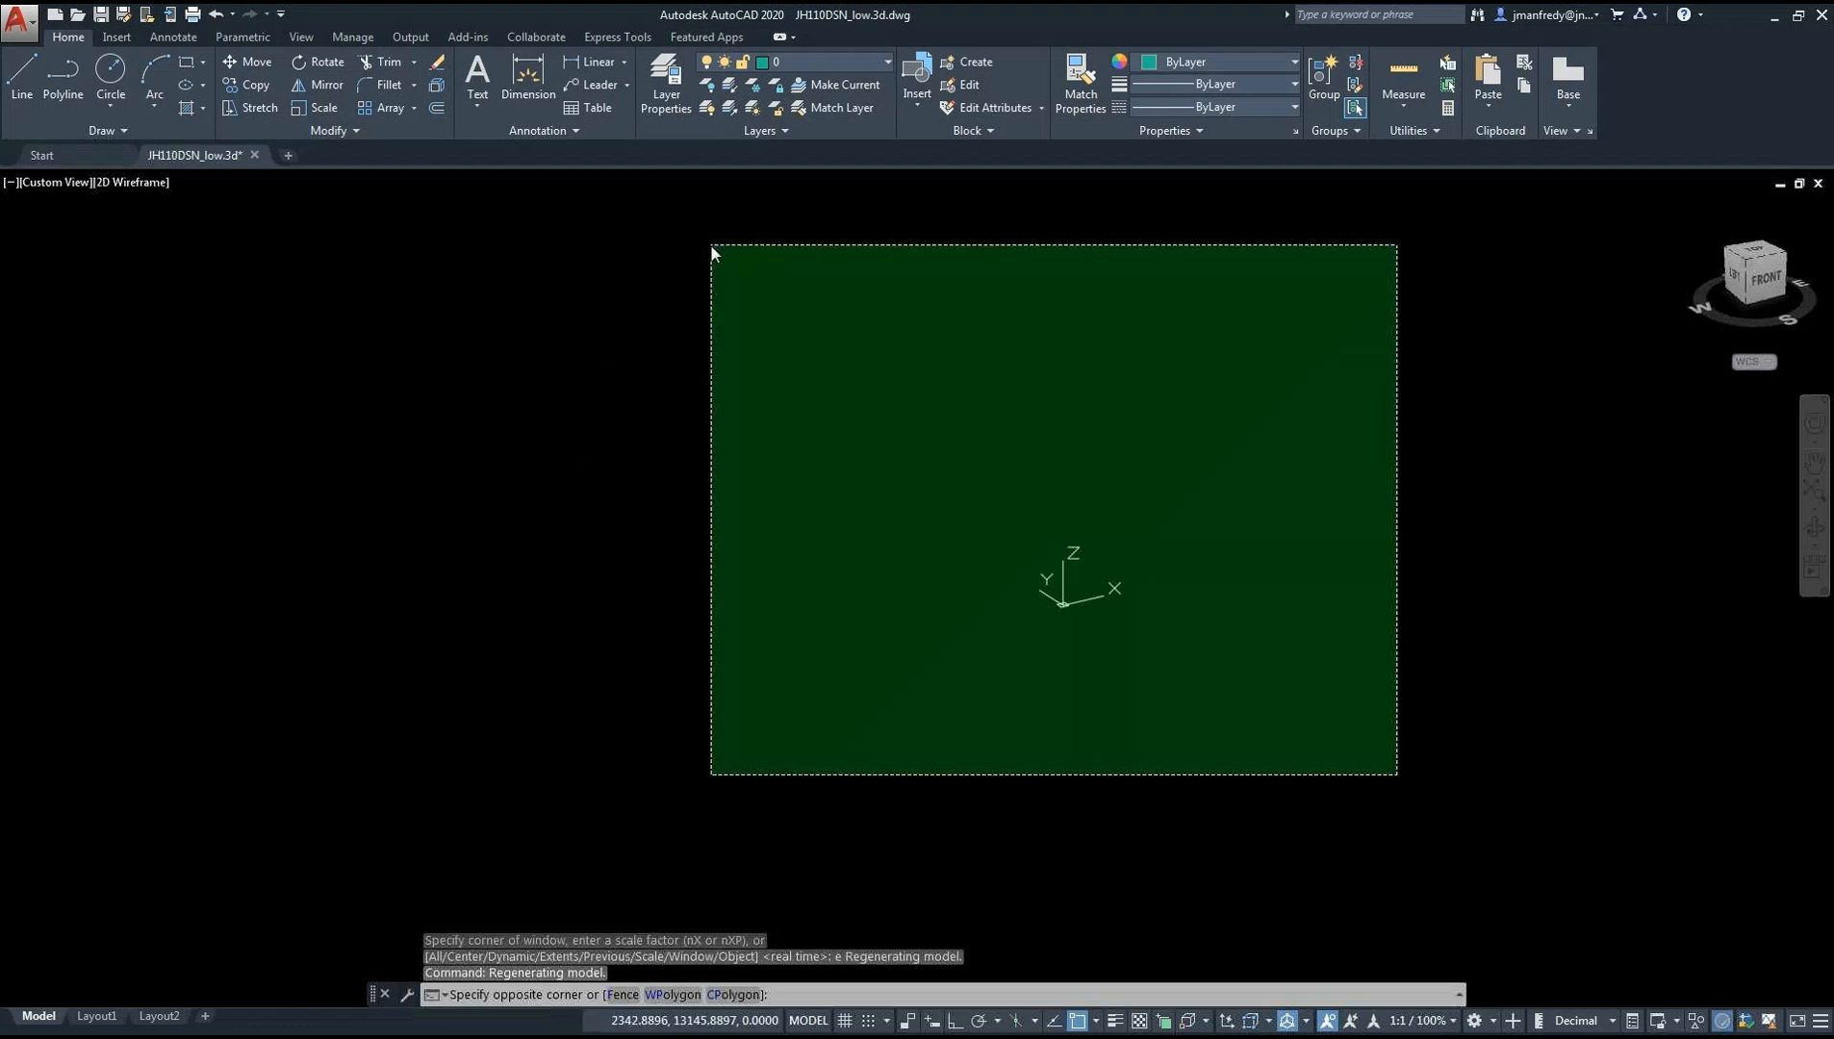
click(711, 243)
scroll(1070, 595, up, 5)
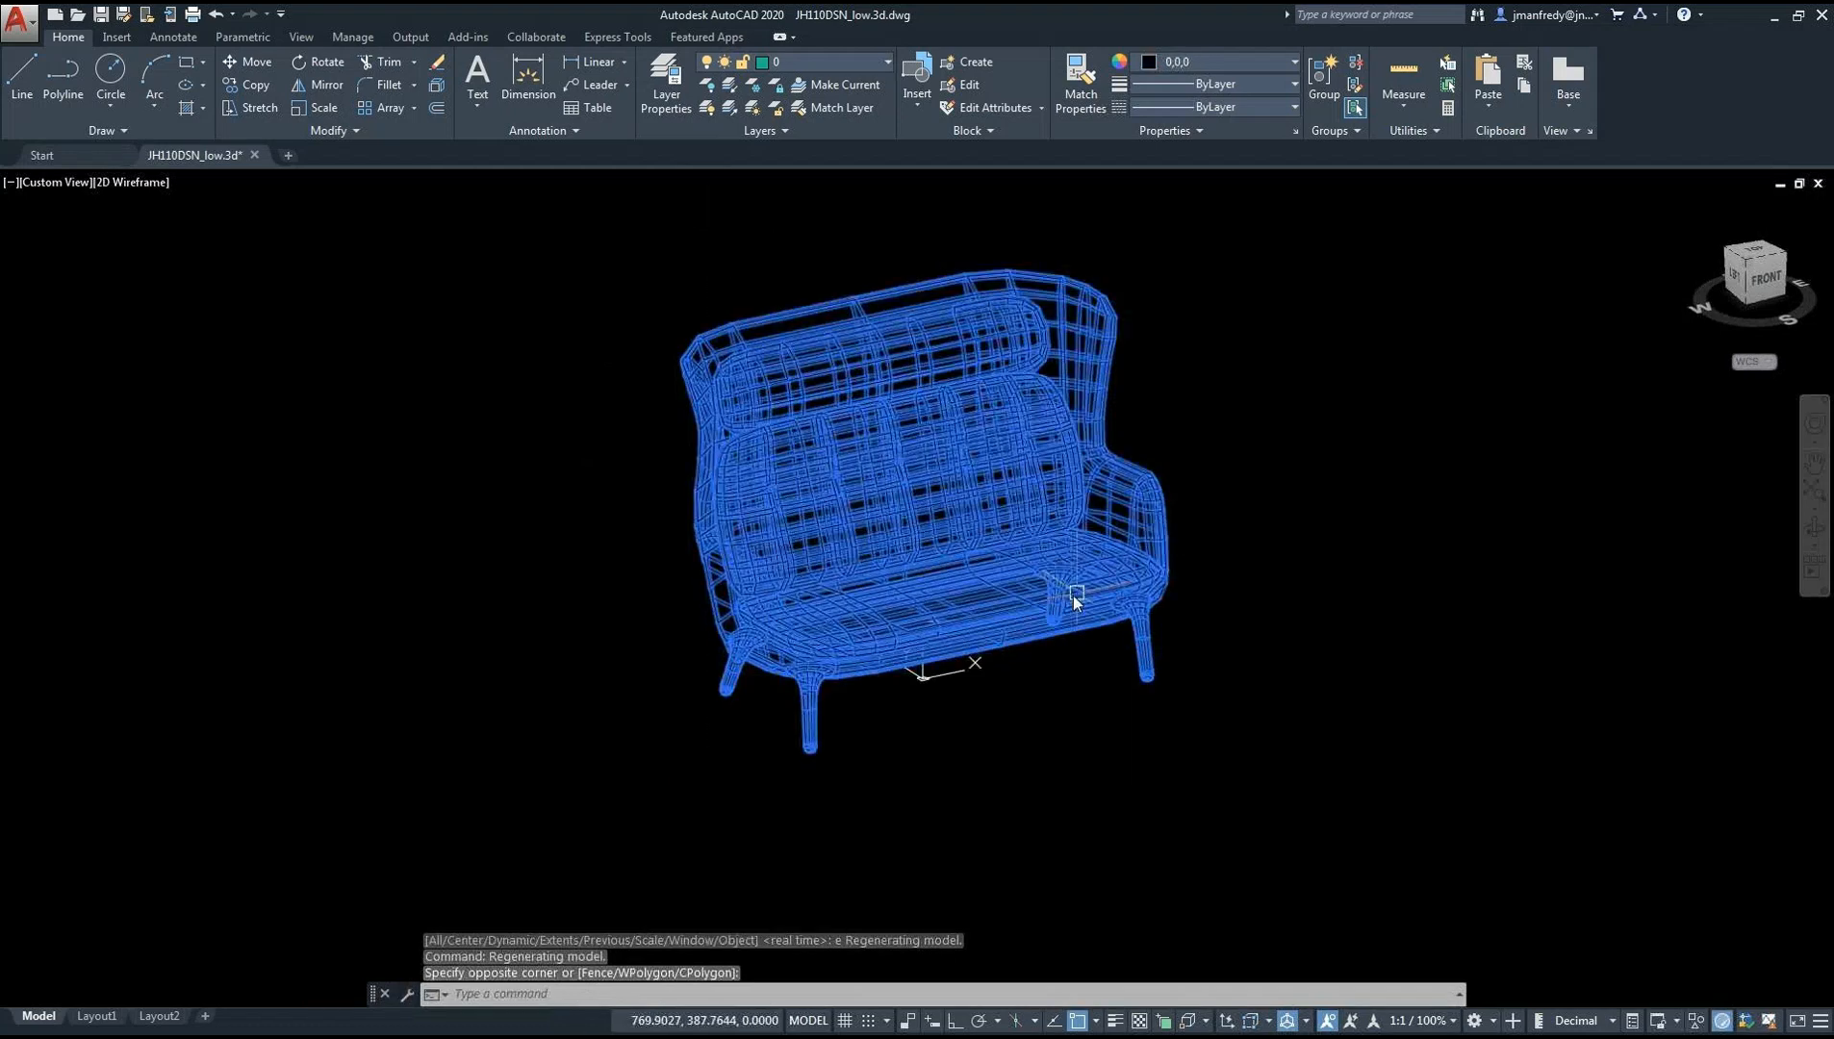
key(Escape)
click(1438, 802)
click(682, 223)
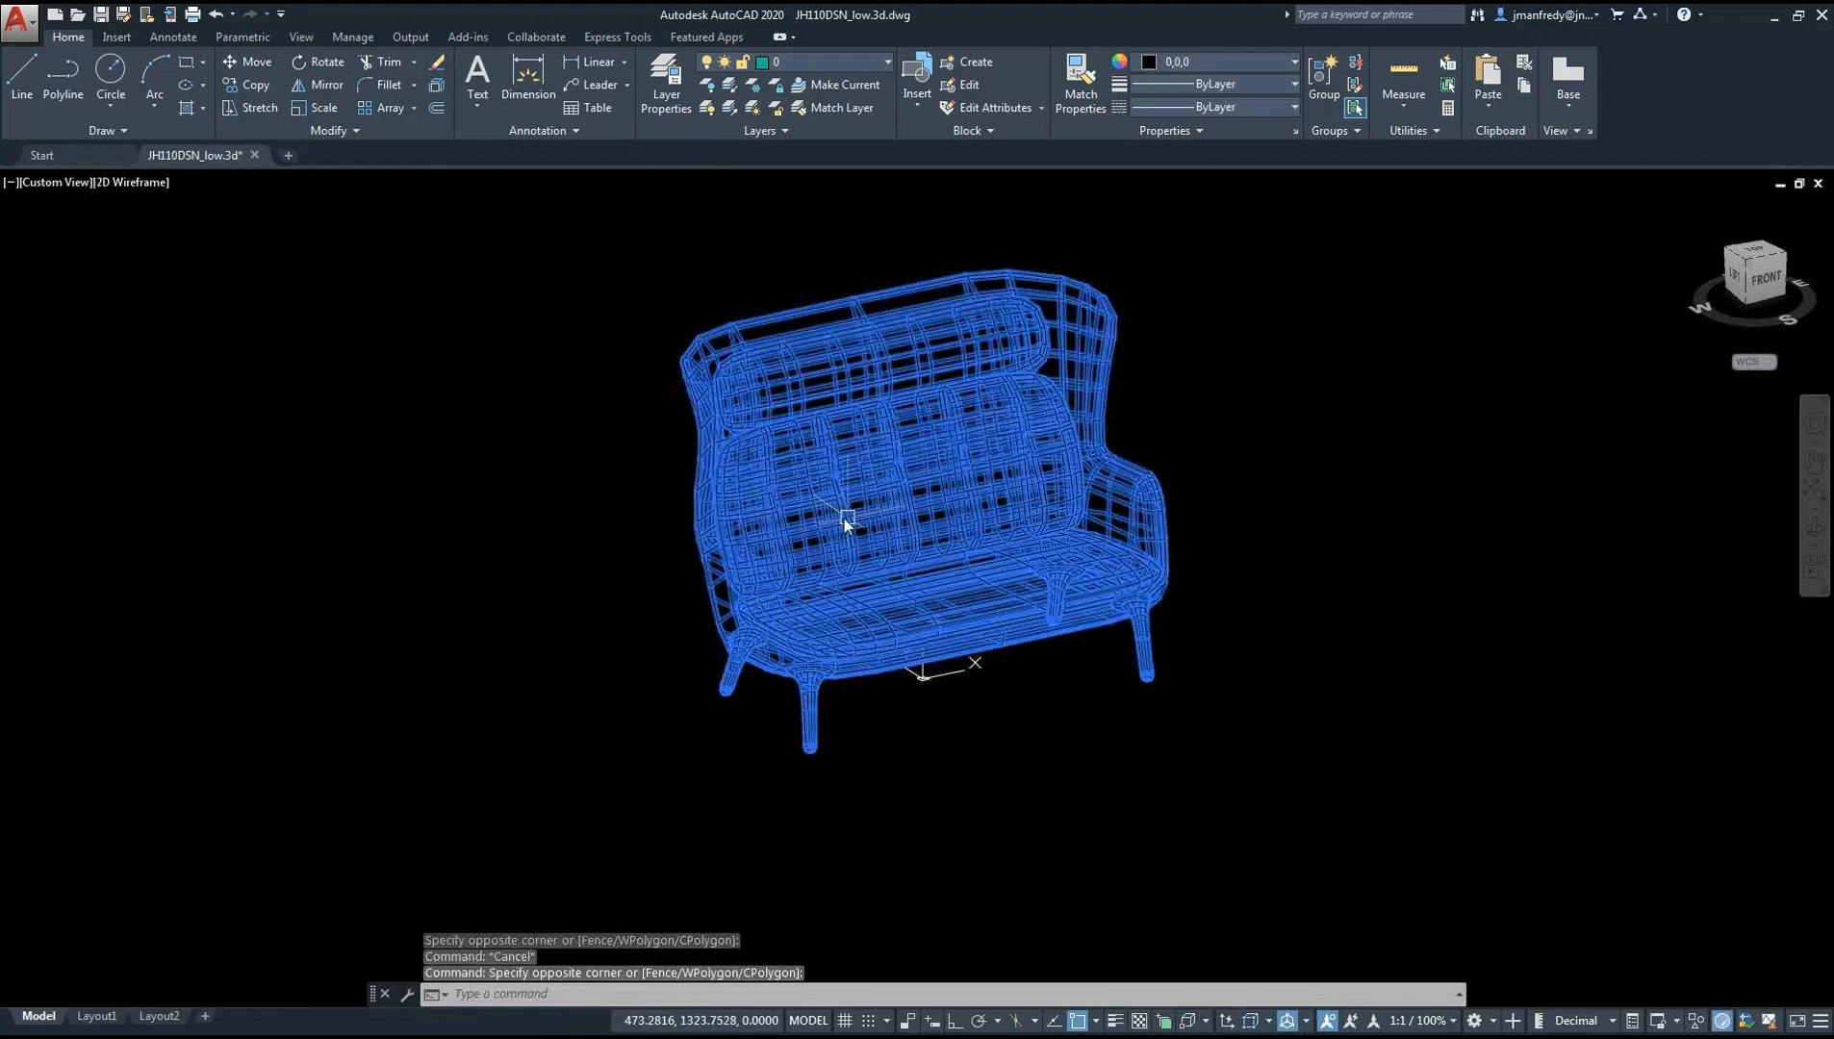
key(Delete)
shift+middle_drag(878, 562, 842, 508)
scroll(877, 565, up, 1)
scroll(877, 565, down, 2)
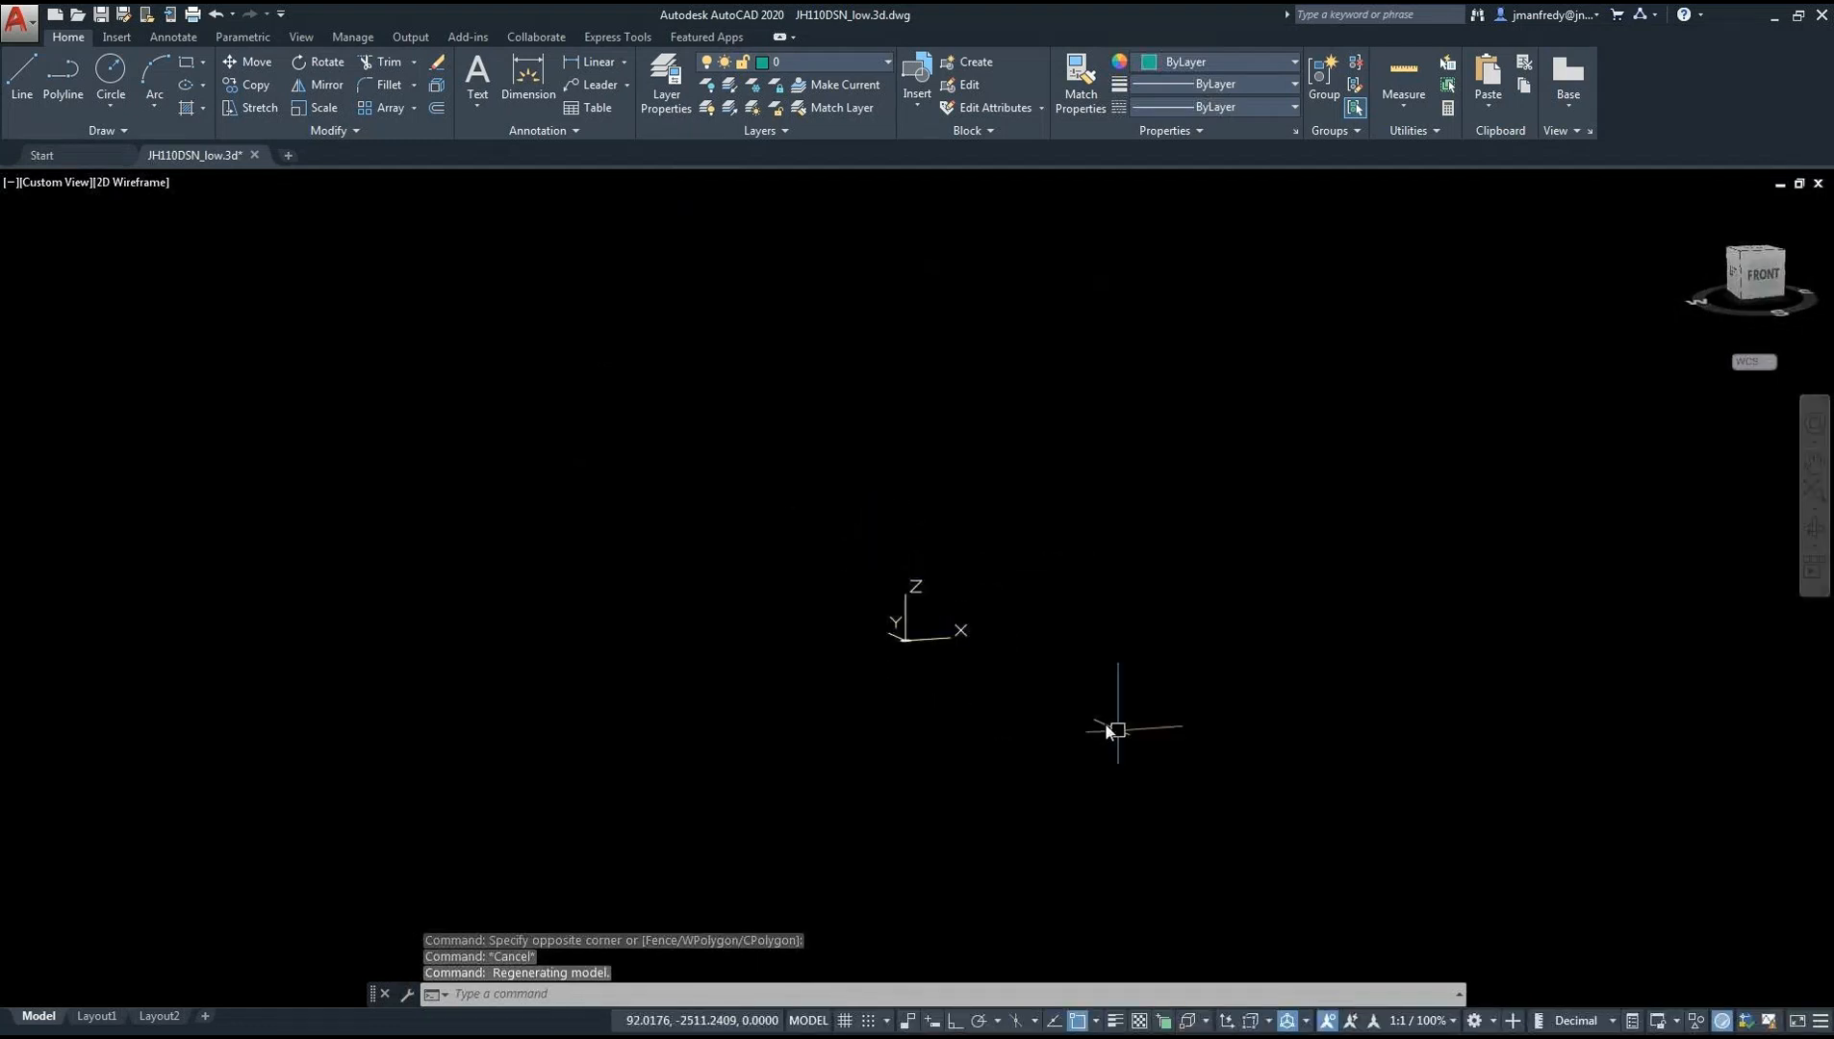
Select the whole exploded sofa with a crossing window to inspect its wireframe geometry up close
click(1251, 804)
click(559, 220)
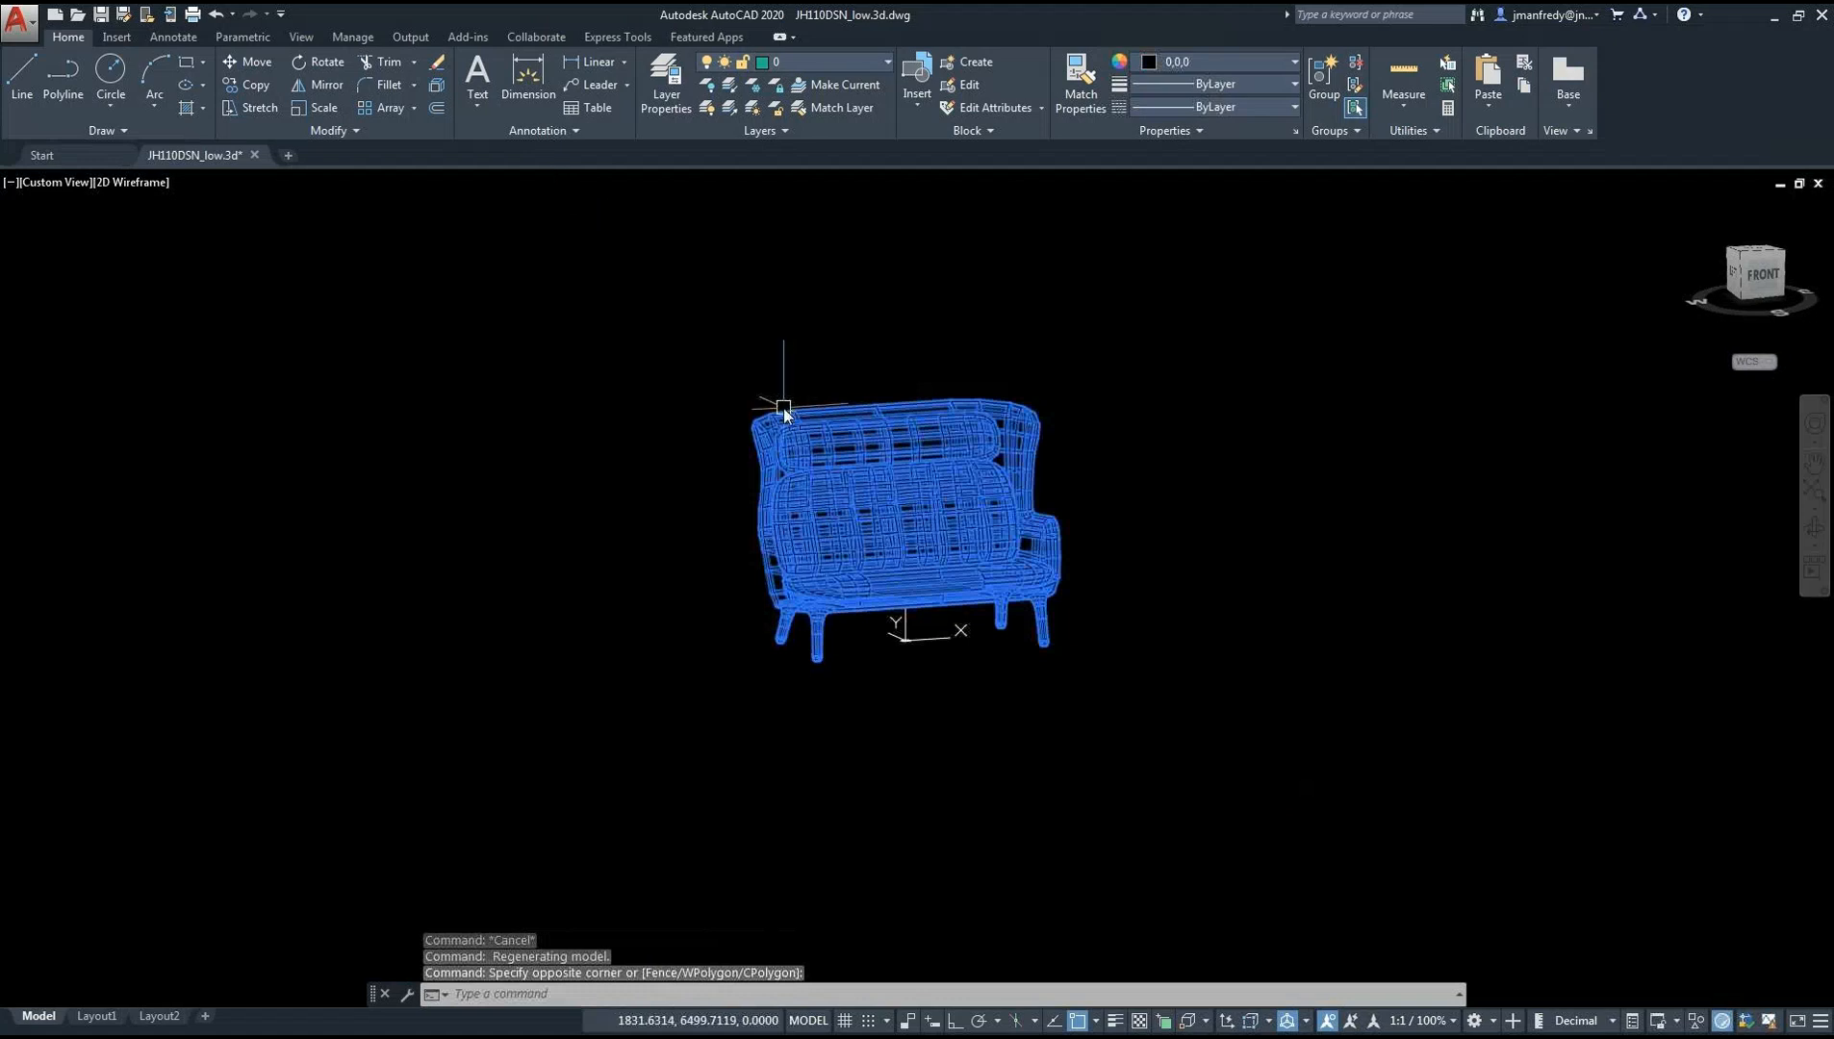
scroll(784, 408, up, 4)
middle_drag(921, 481, 696, 315)
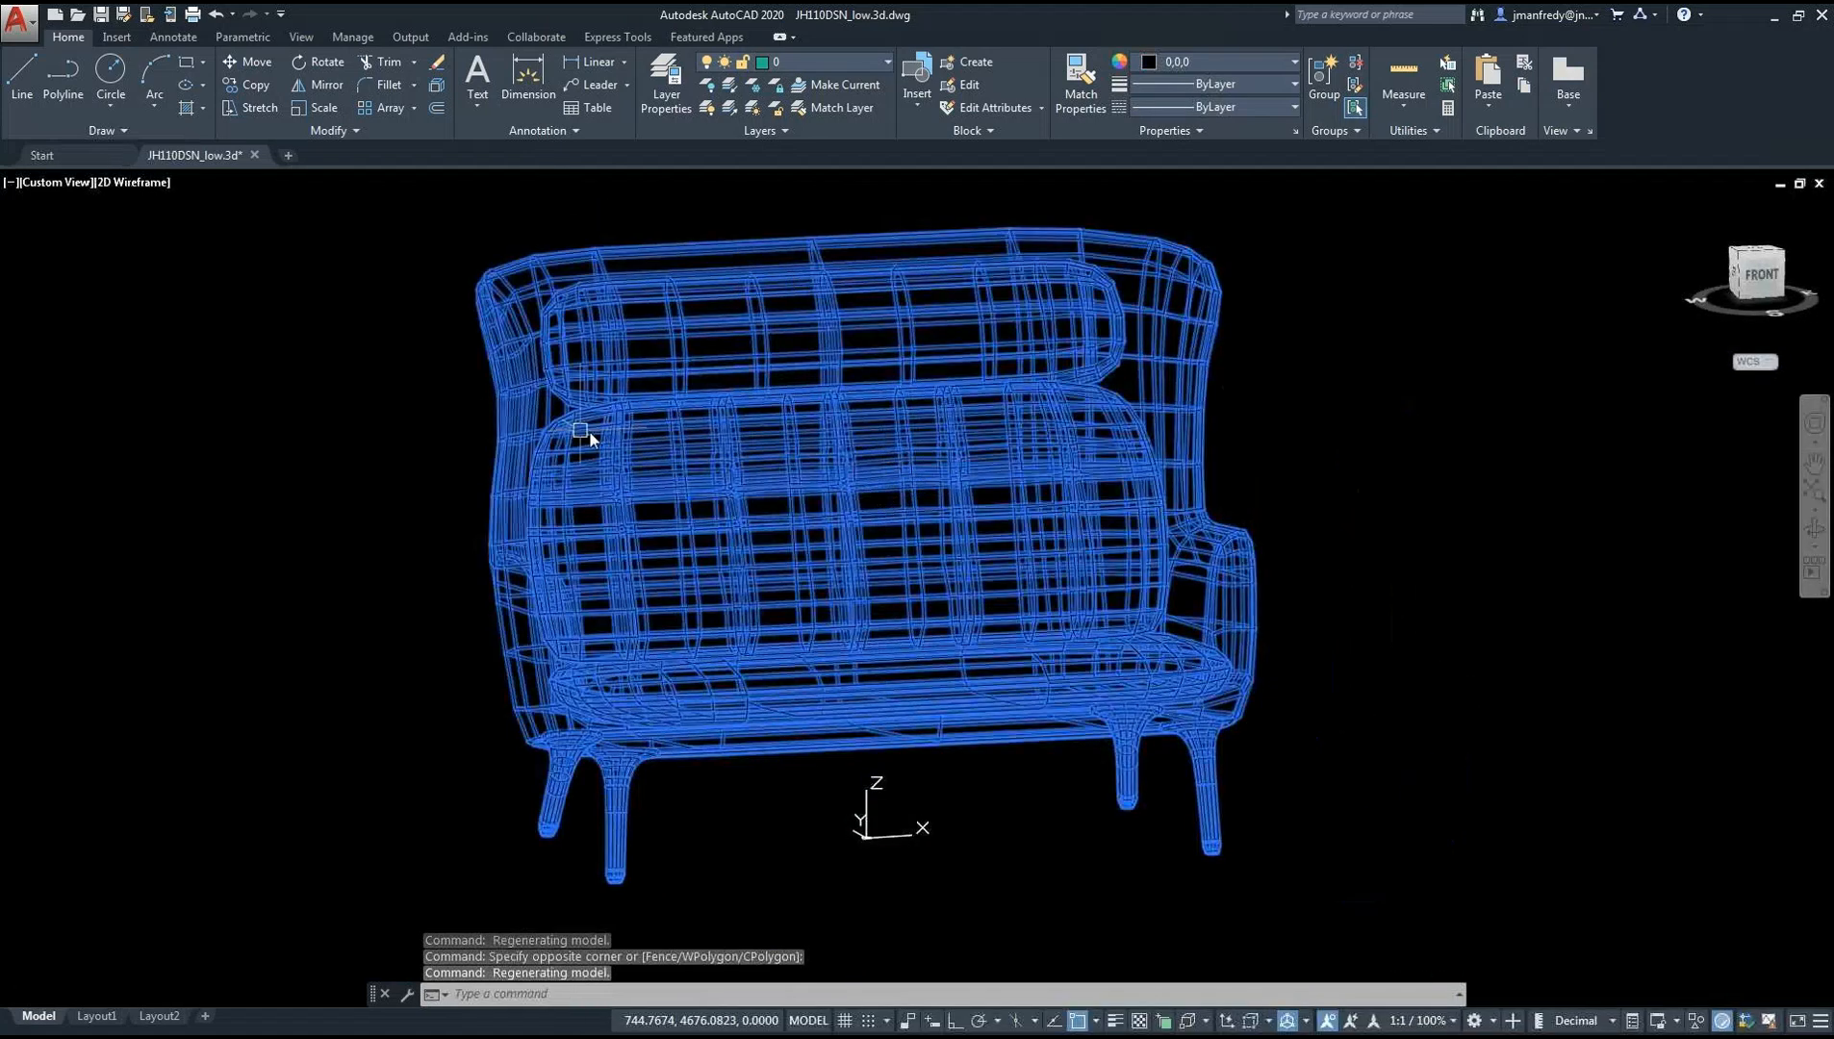
Switch the visual style to Hidden and view the sofa from a higher angle
click(152, 184)
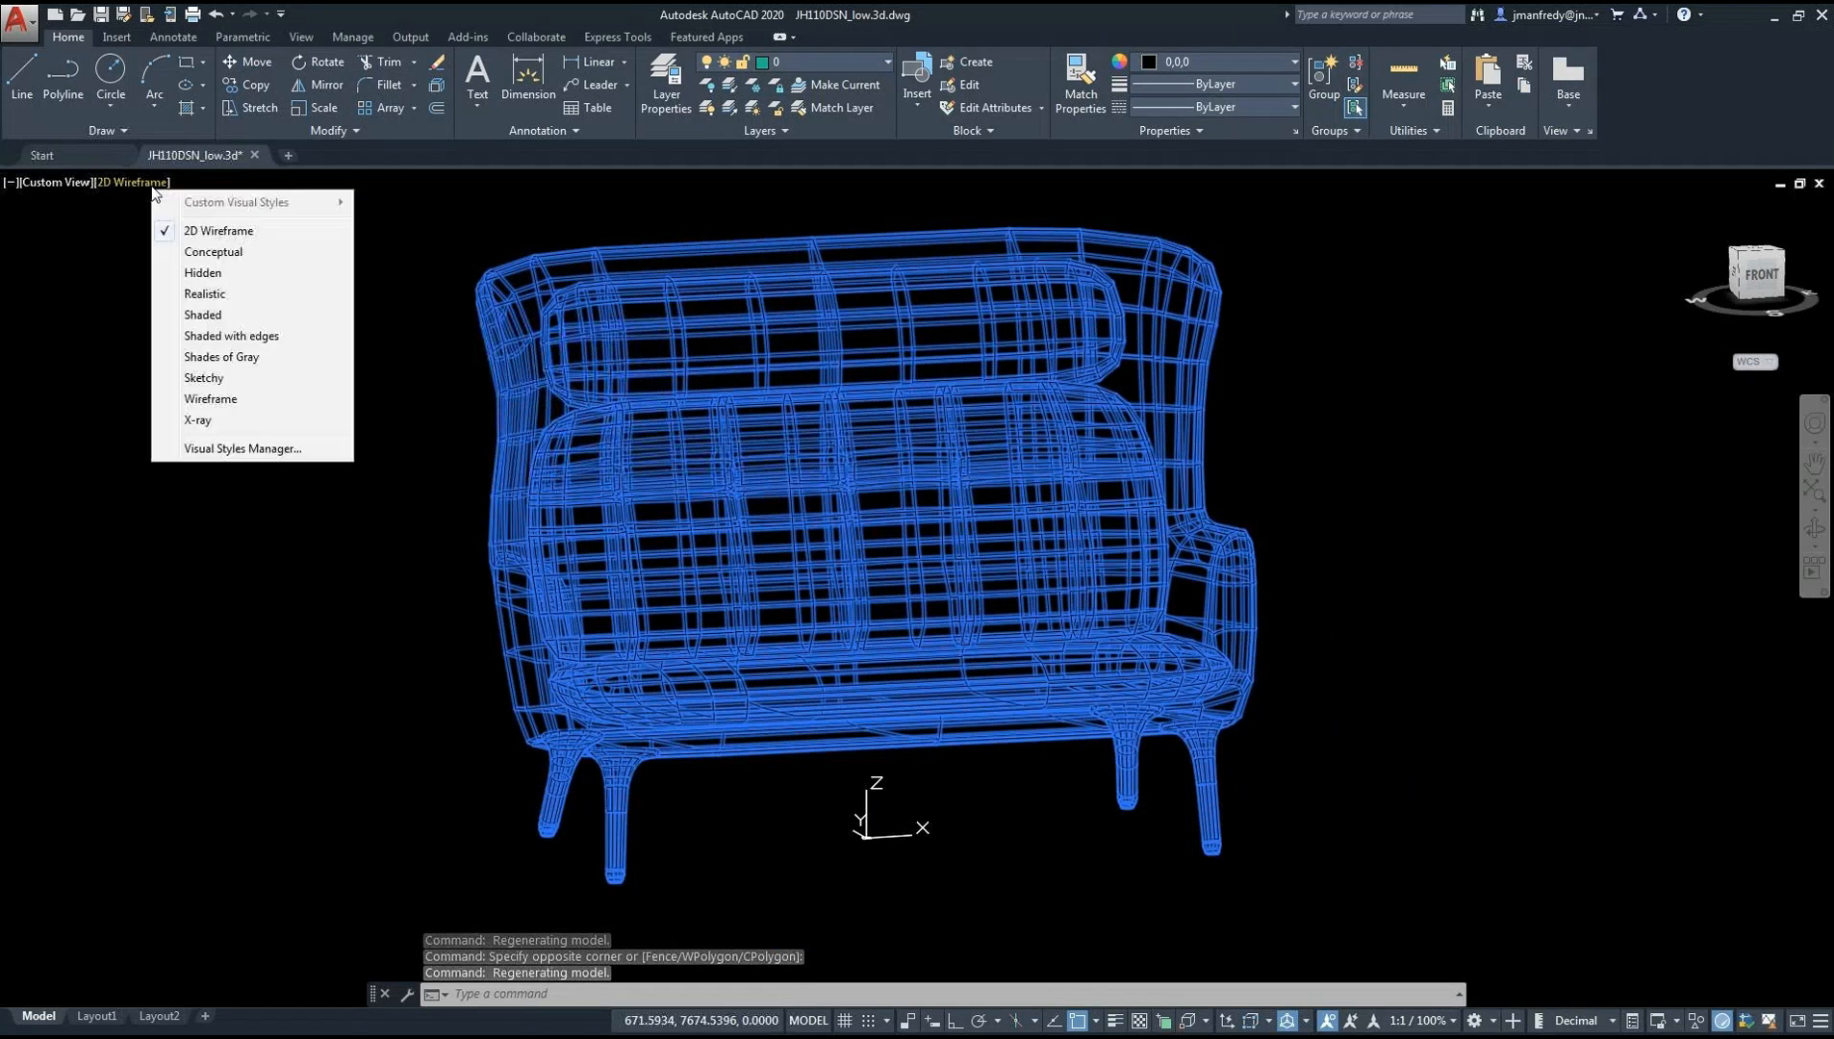
click(214, 272)
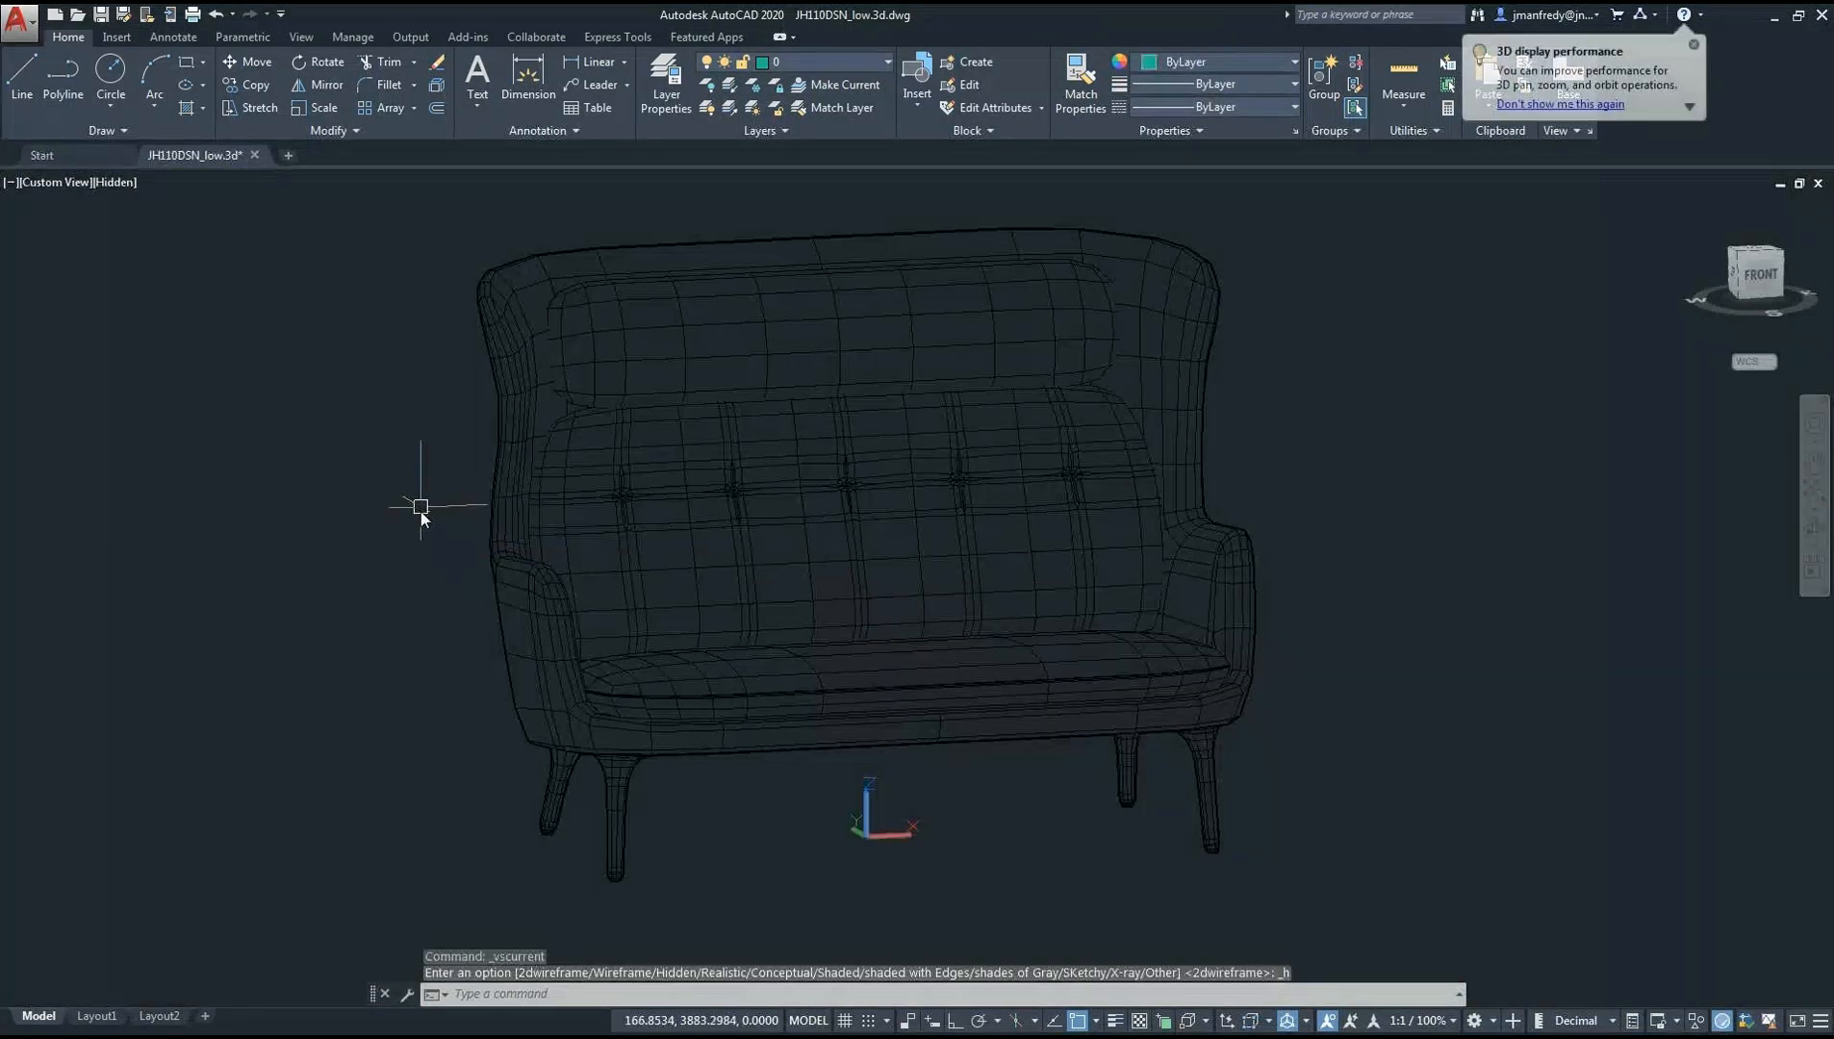
shift+middle_drag(407, 499, 463, 577)
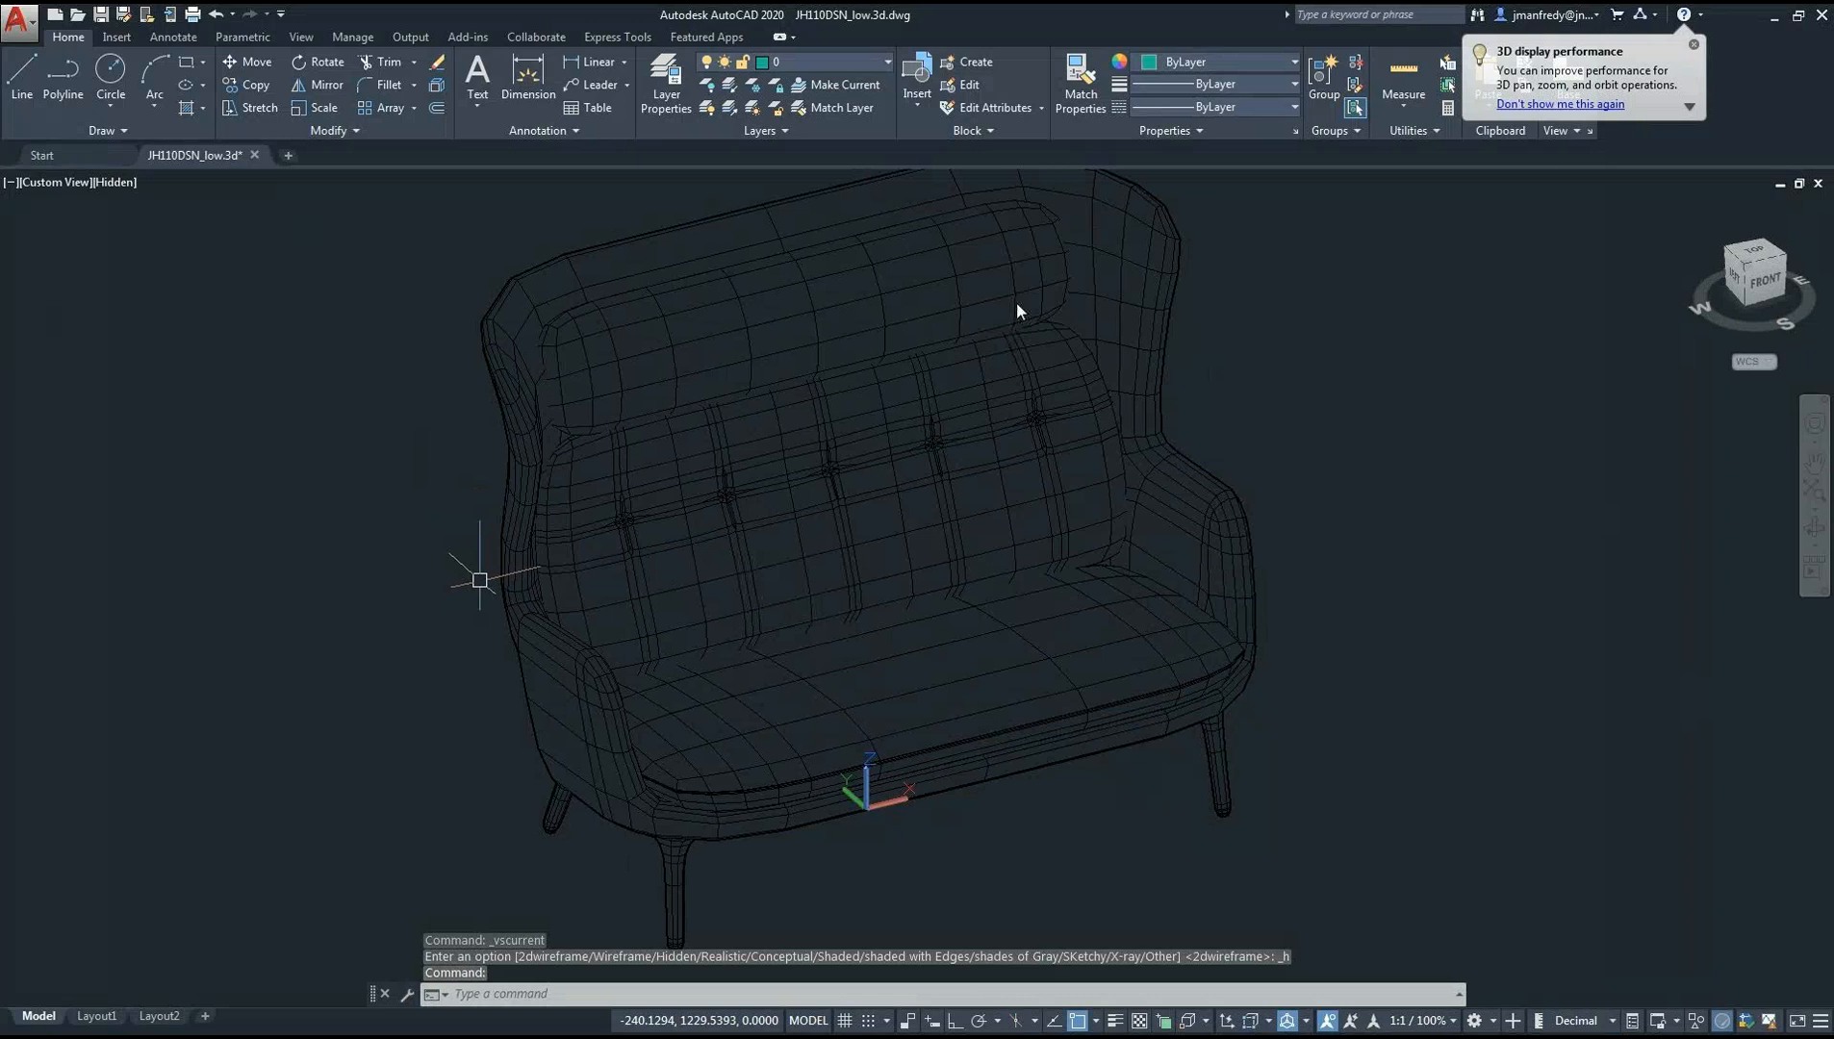
key(Escape)
click(395, 577)
click(304, 305)
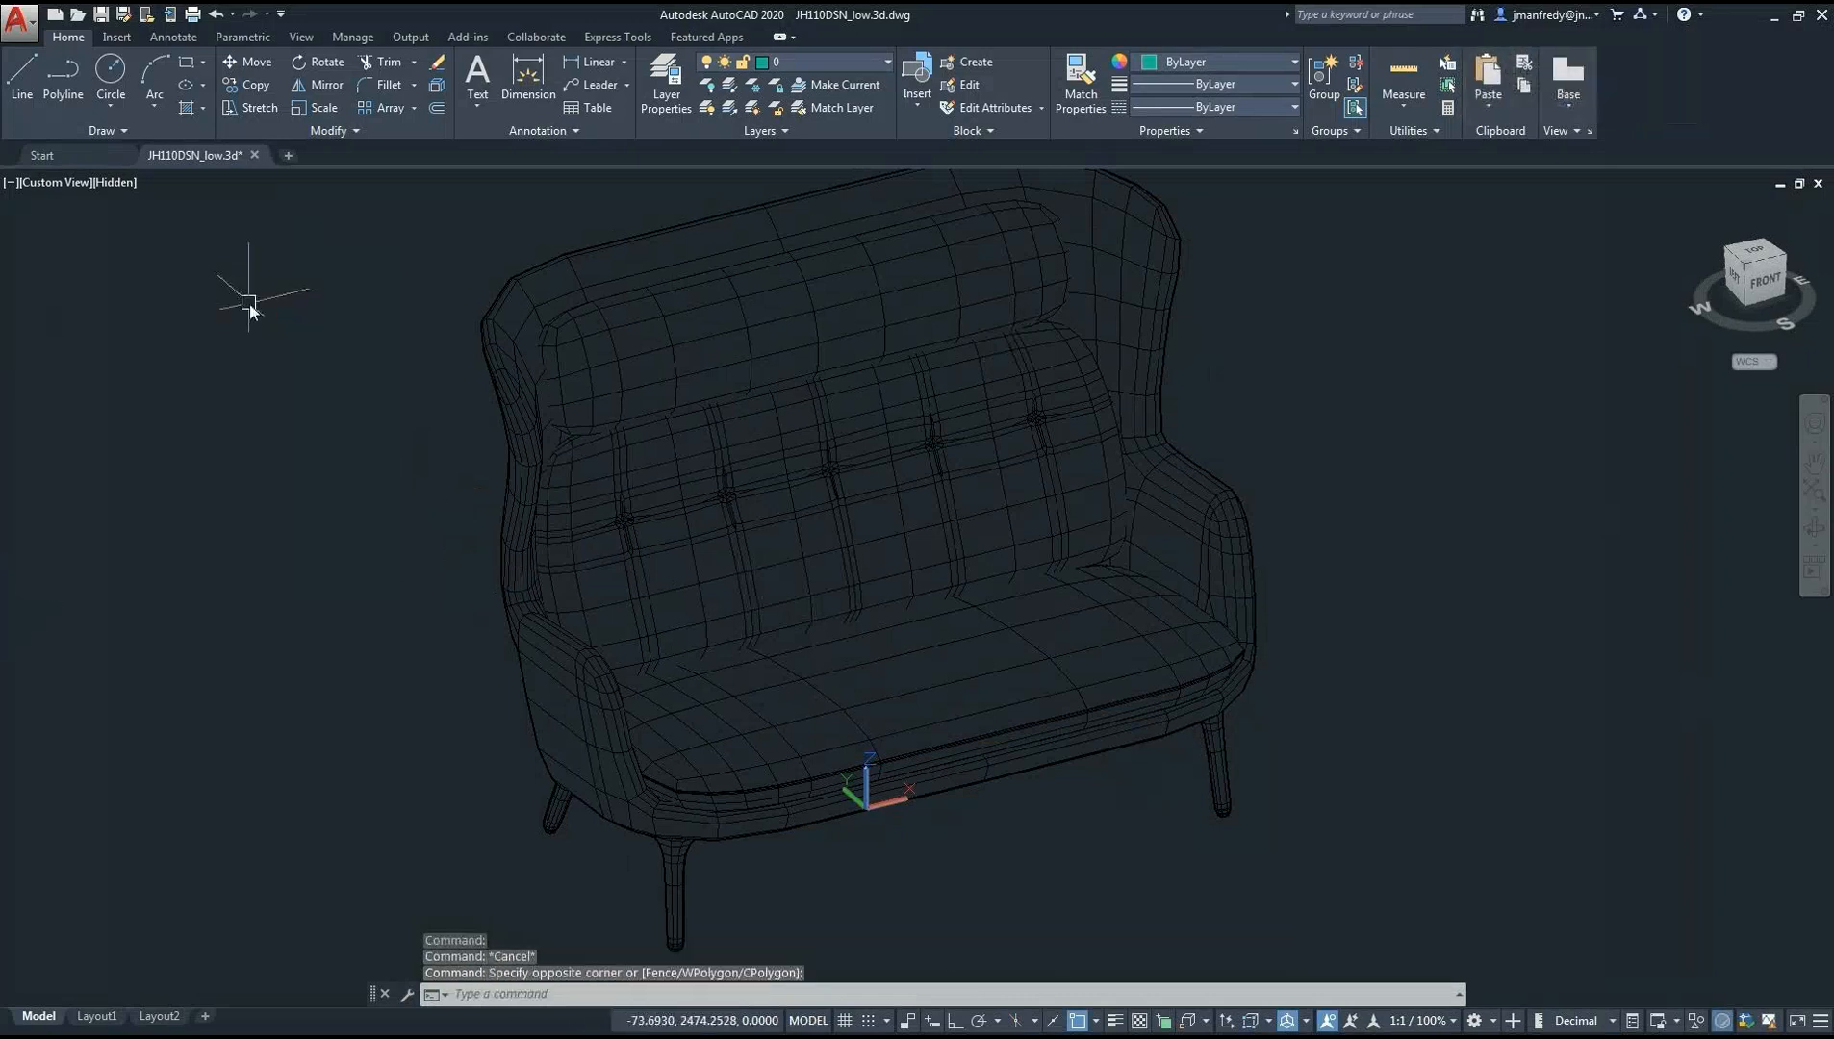
Set the visual style to Shaded with edges and look at the sofa from the Front view
click(125, 188)
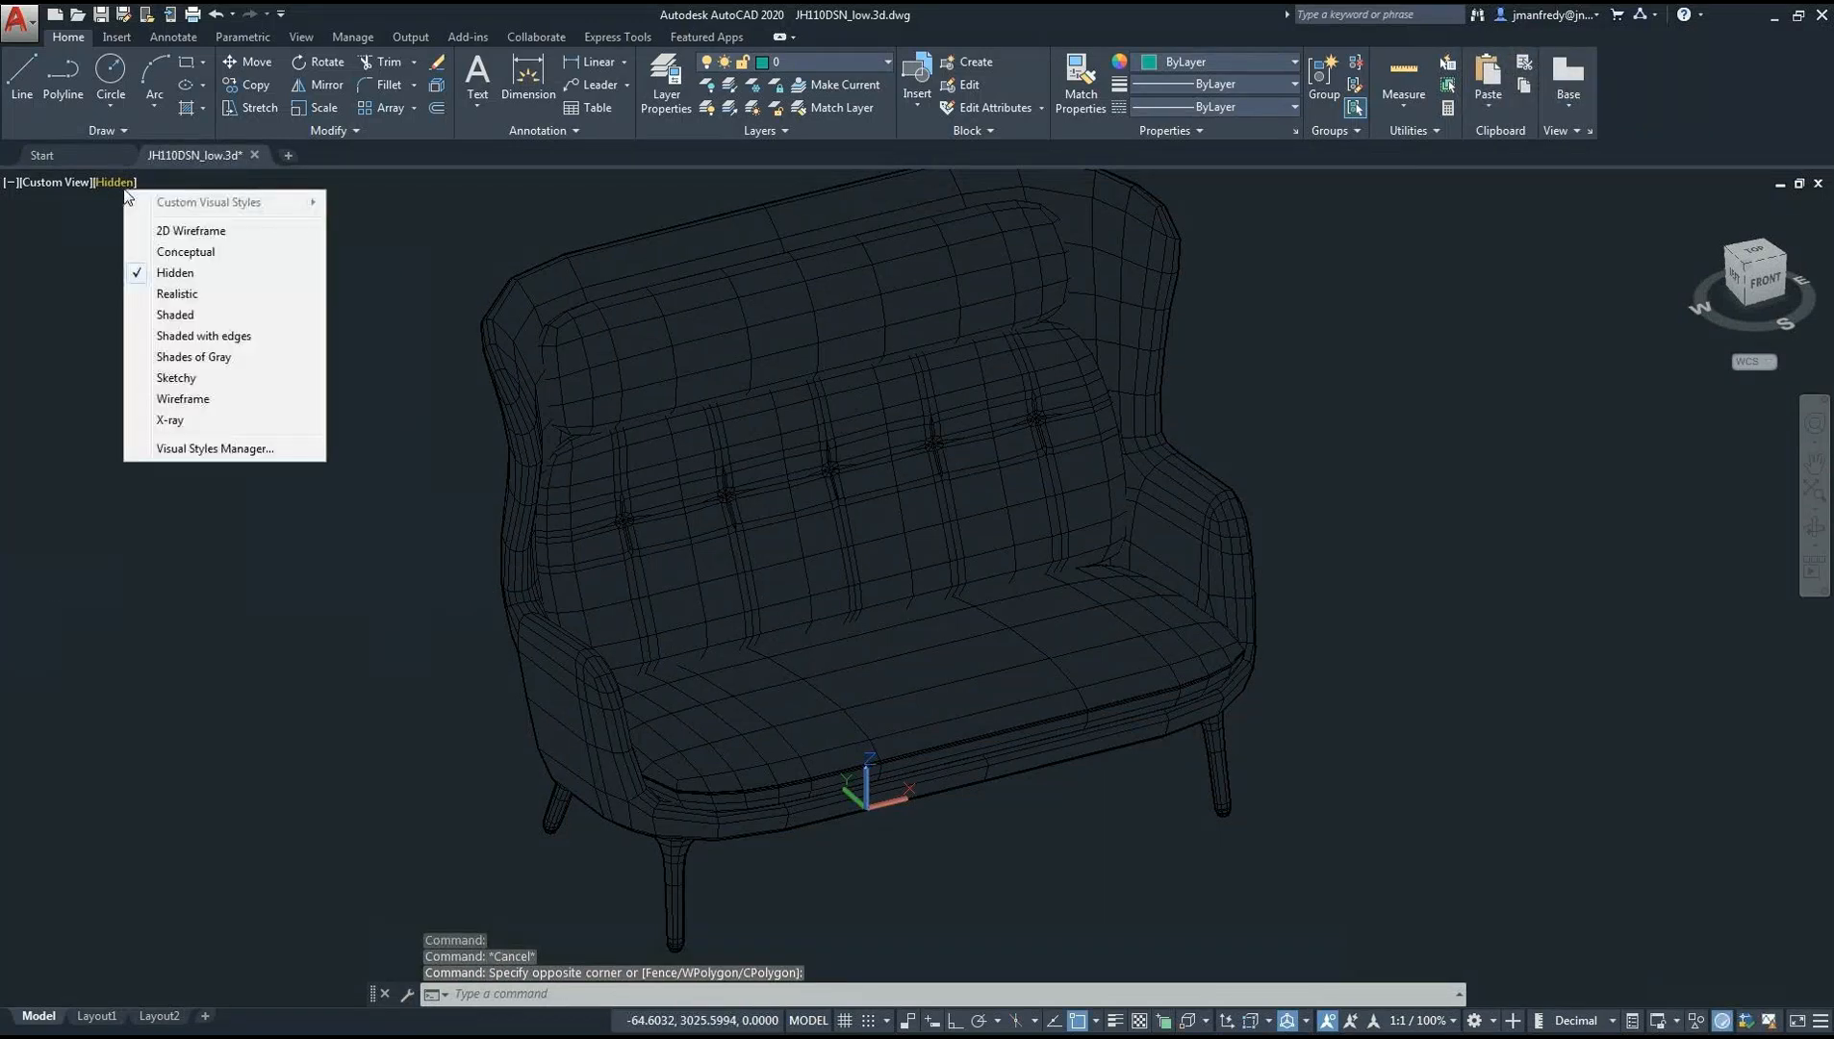
click(217, 336)
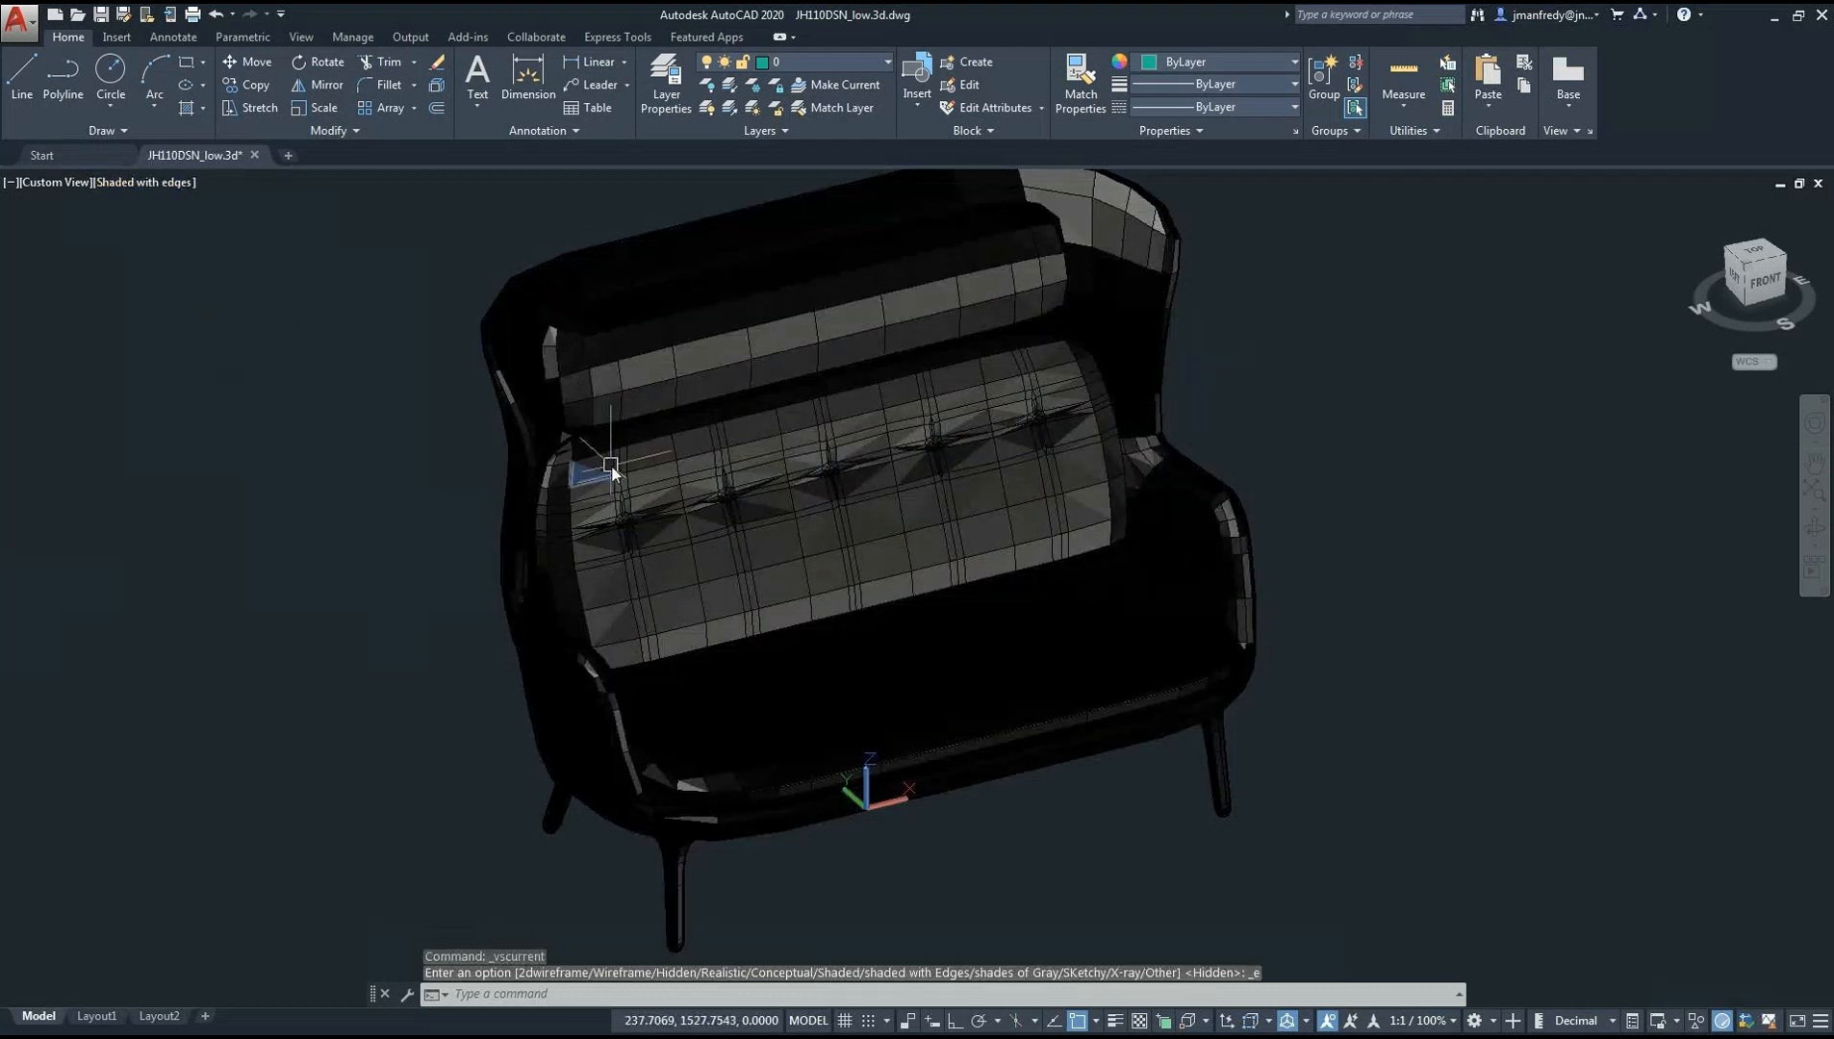
click(1766, 284)
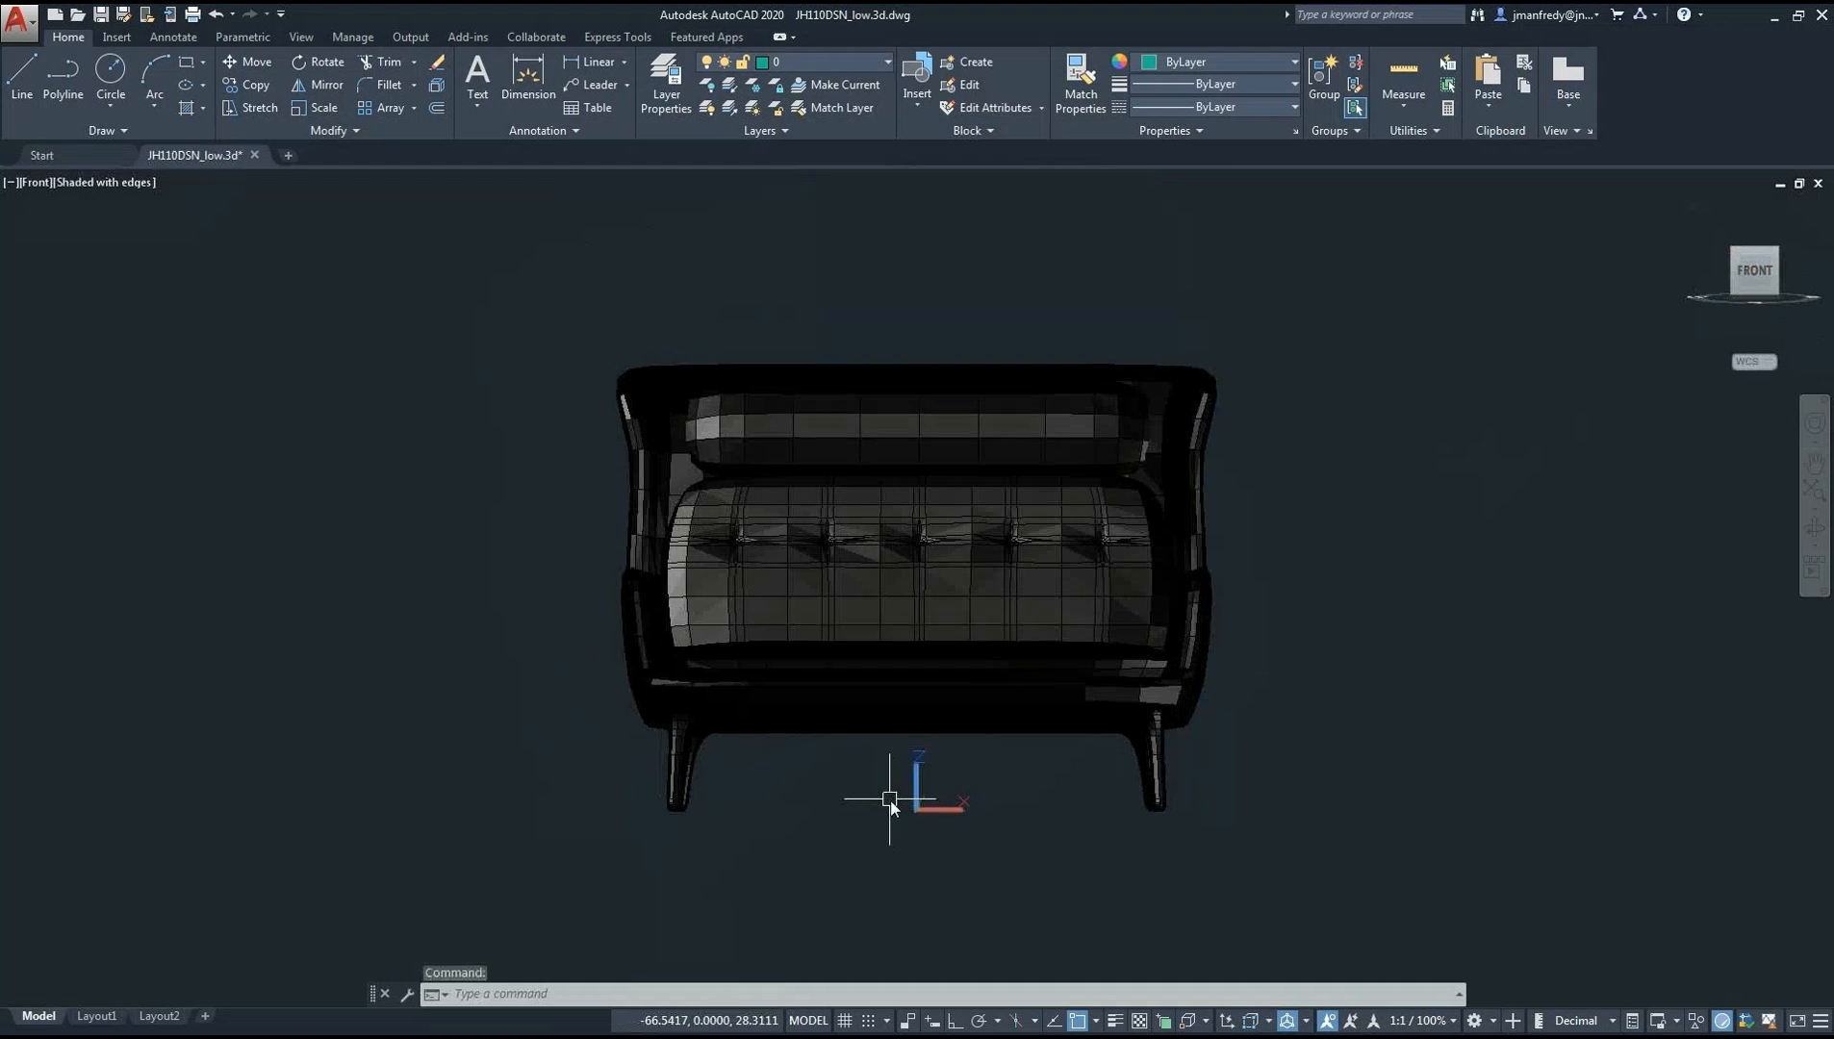
scroll(890, 799, up, 2)
middle_drag(880, 777, 872, 814)
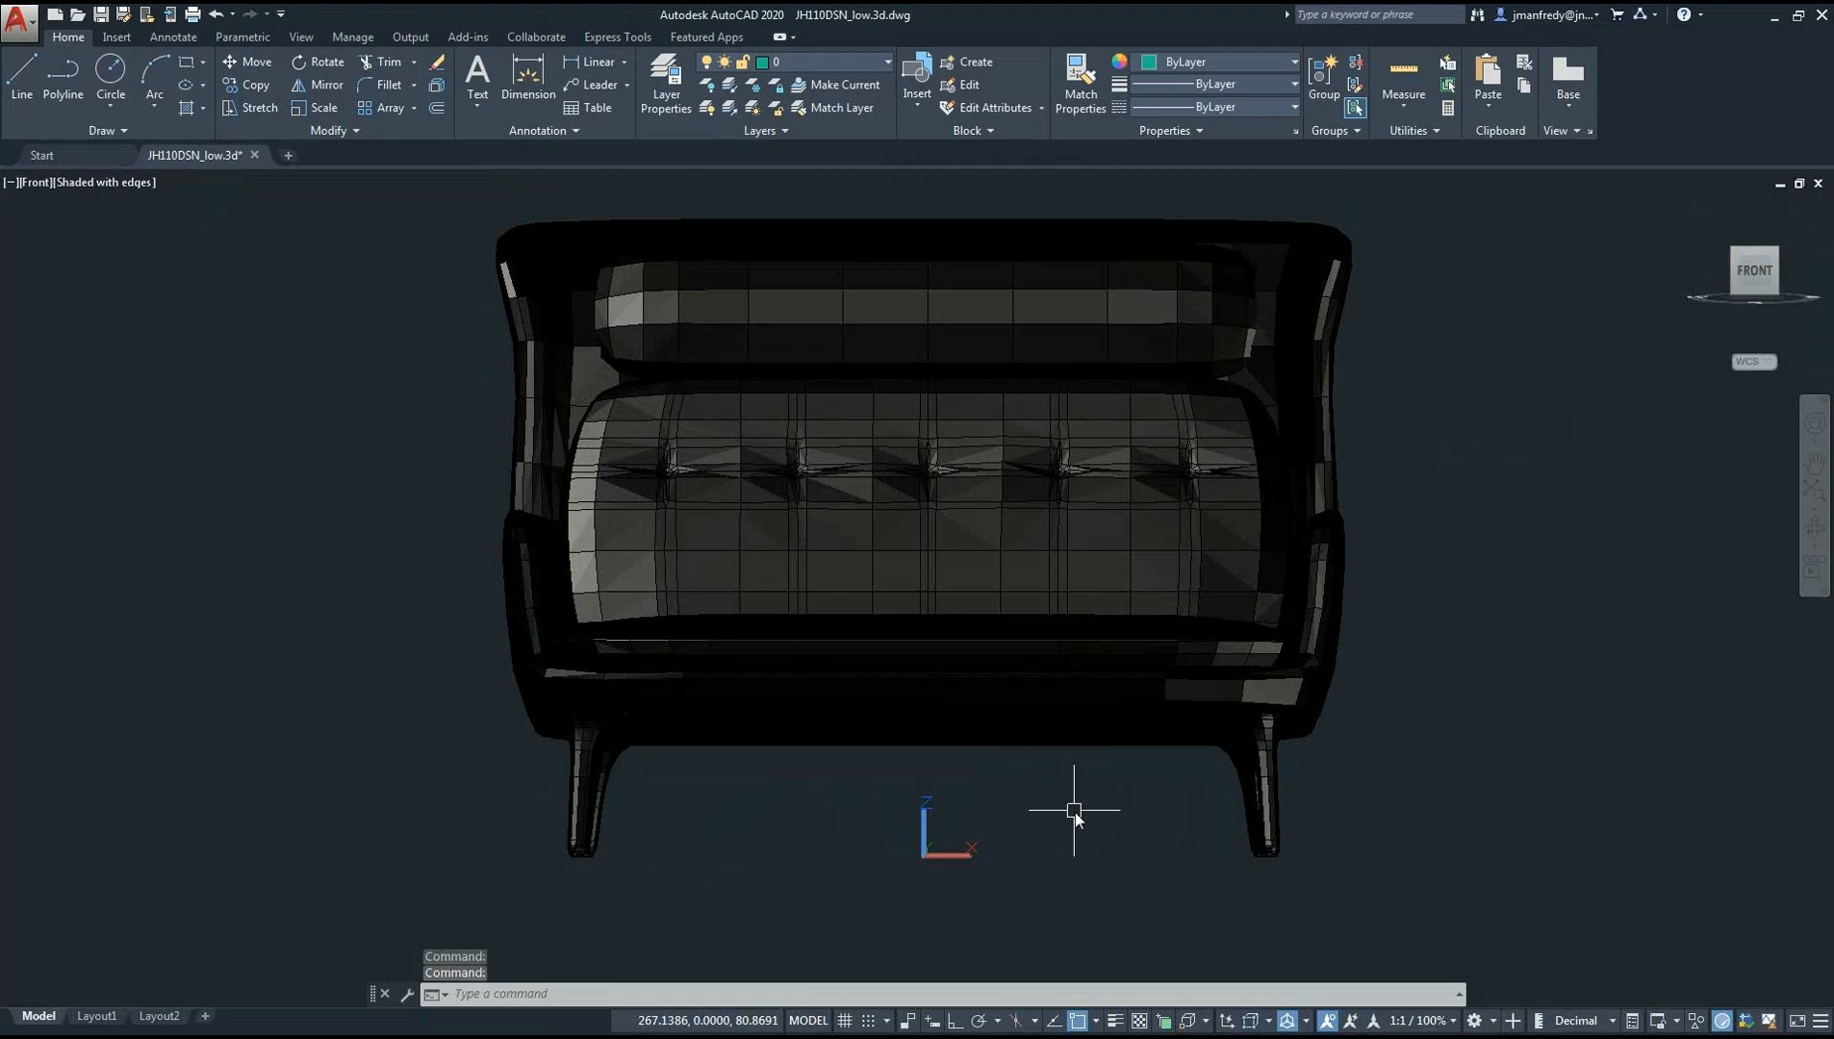
Examine how the backrest cushion is split into separate faces by selecting several of them individually, and clear the selection
click(829, 531)
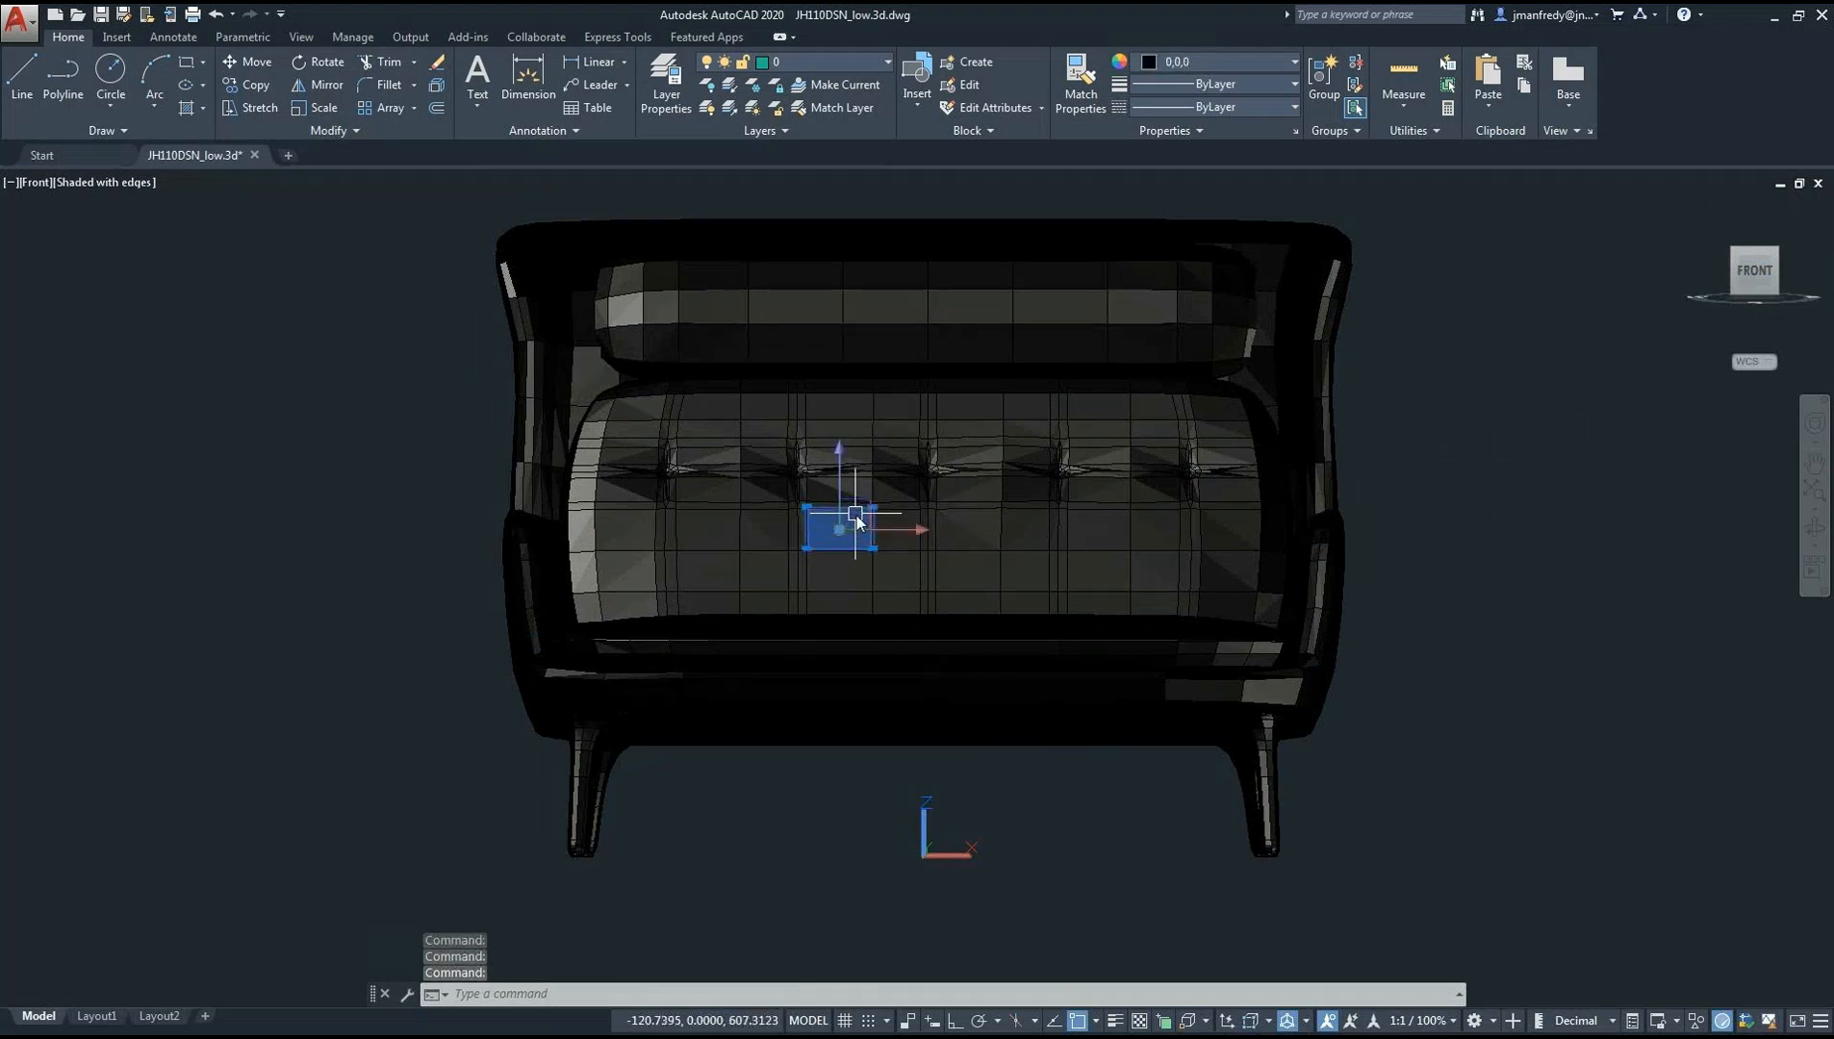
click(905, 489)
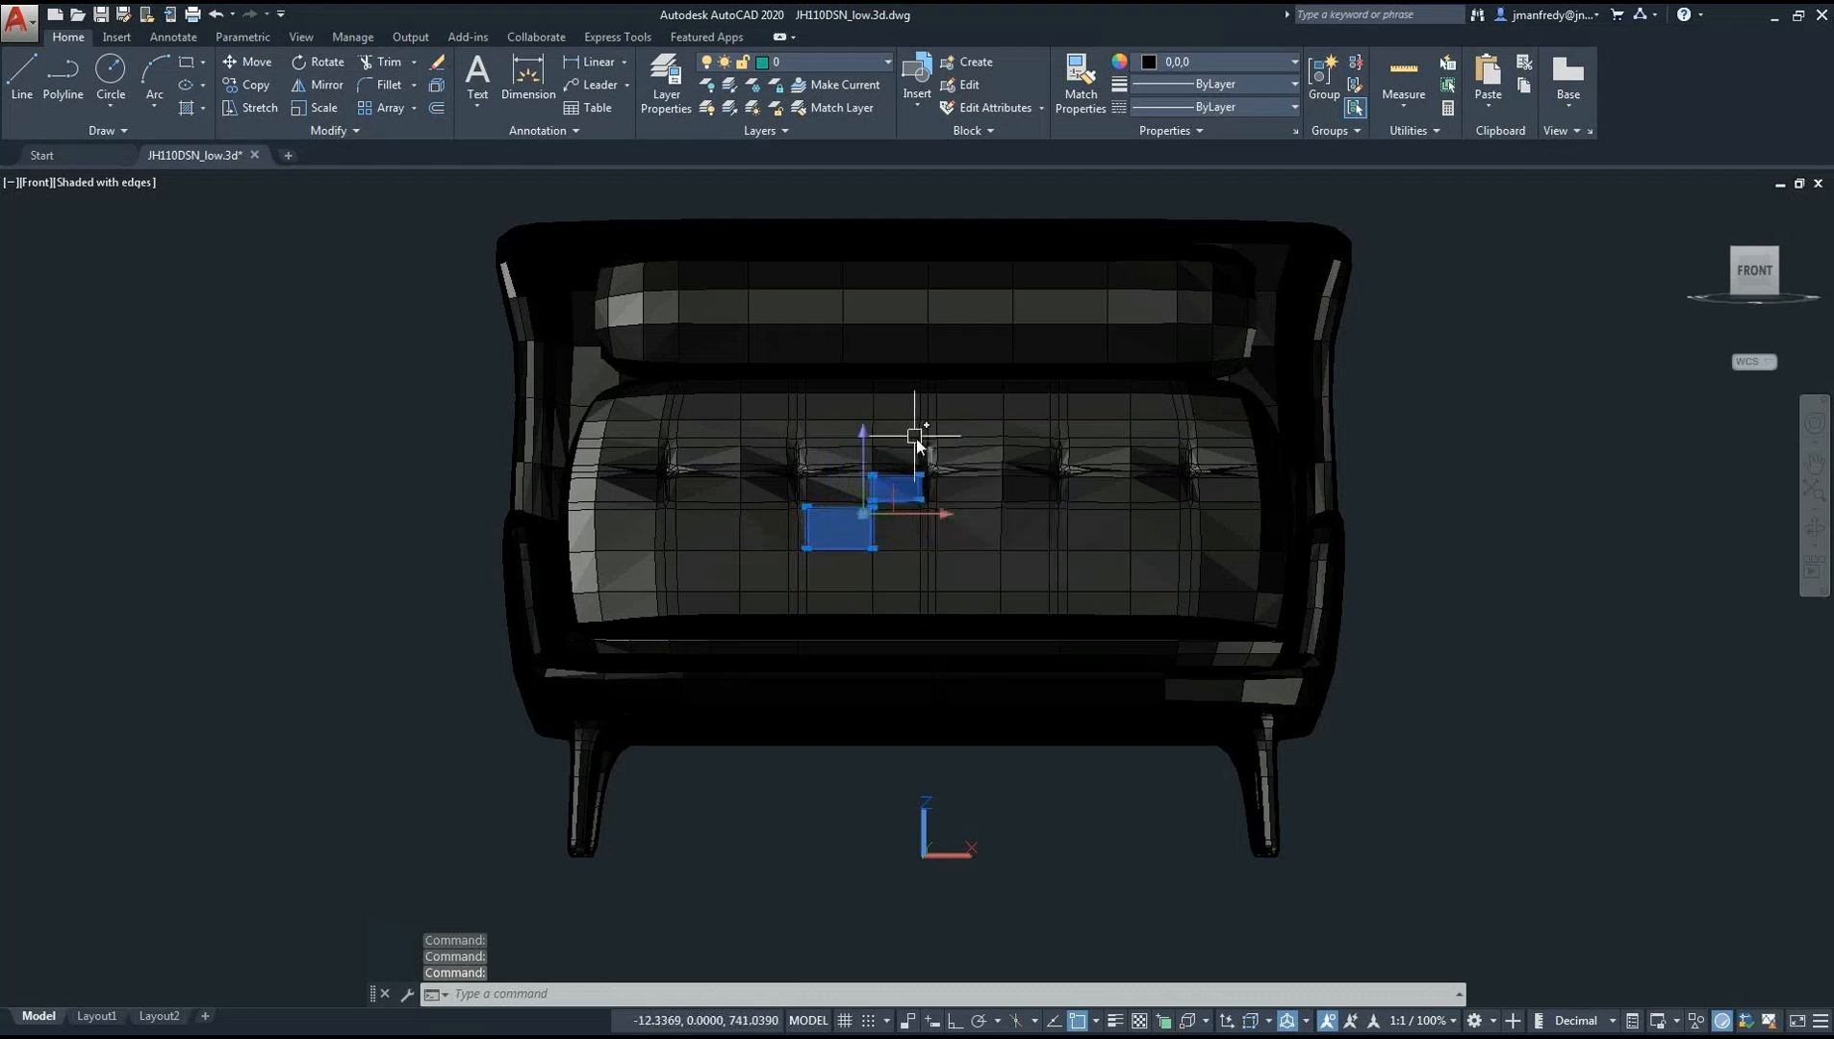
key(Escape)
click(721, 406)
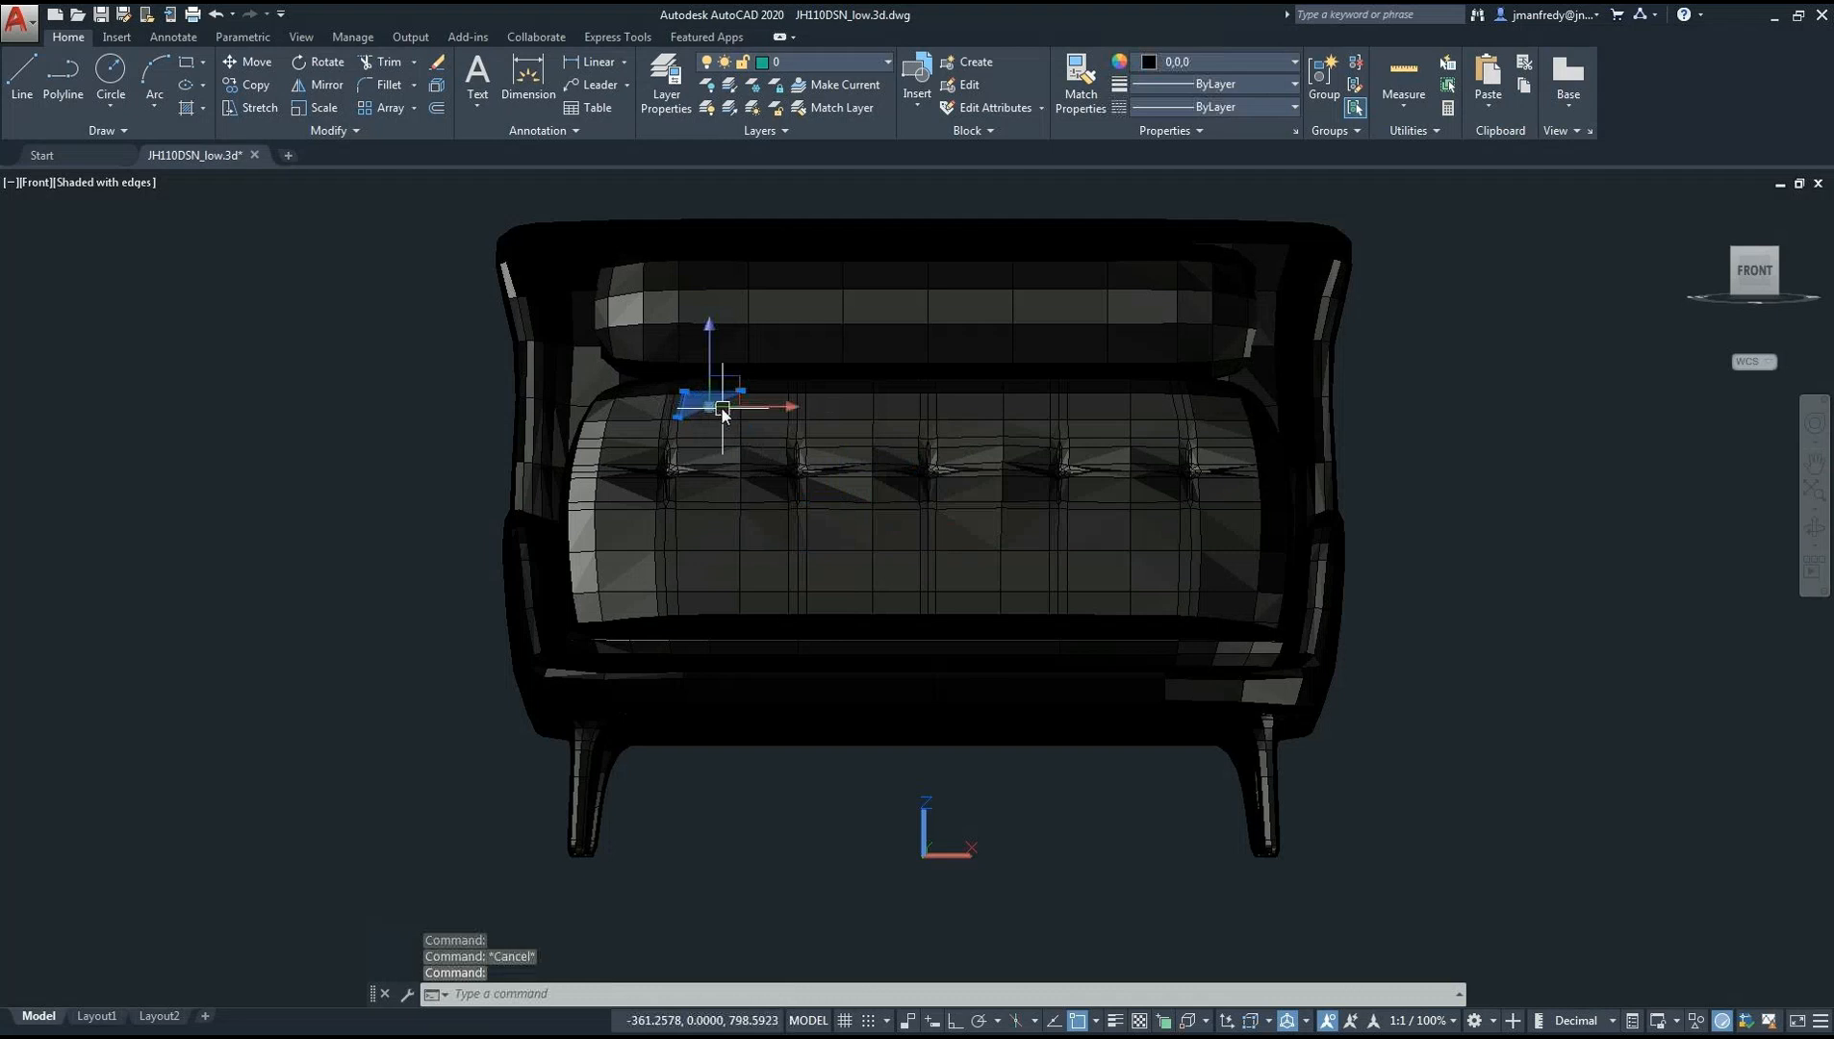
click(710, 442)
click(708, 467)
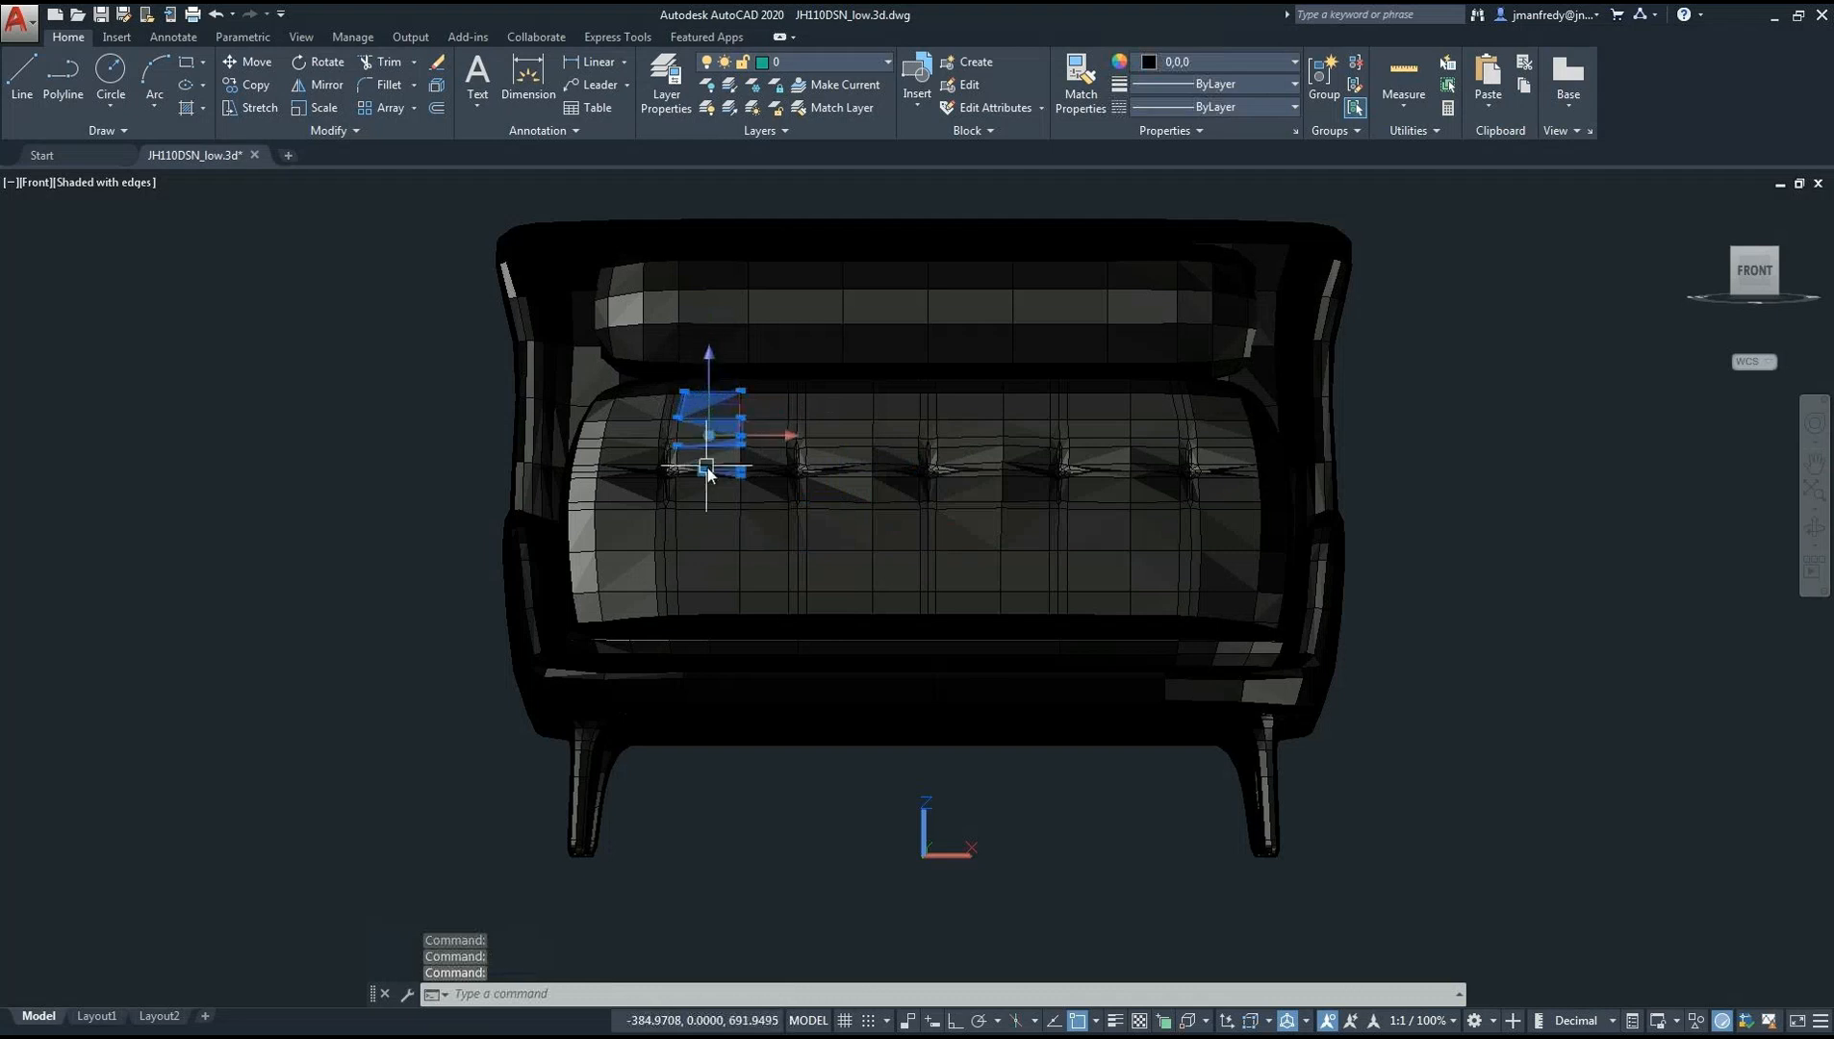
click(714, 522)
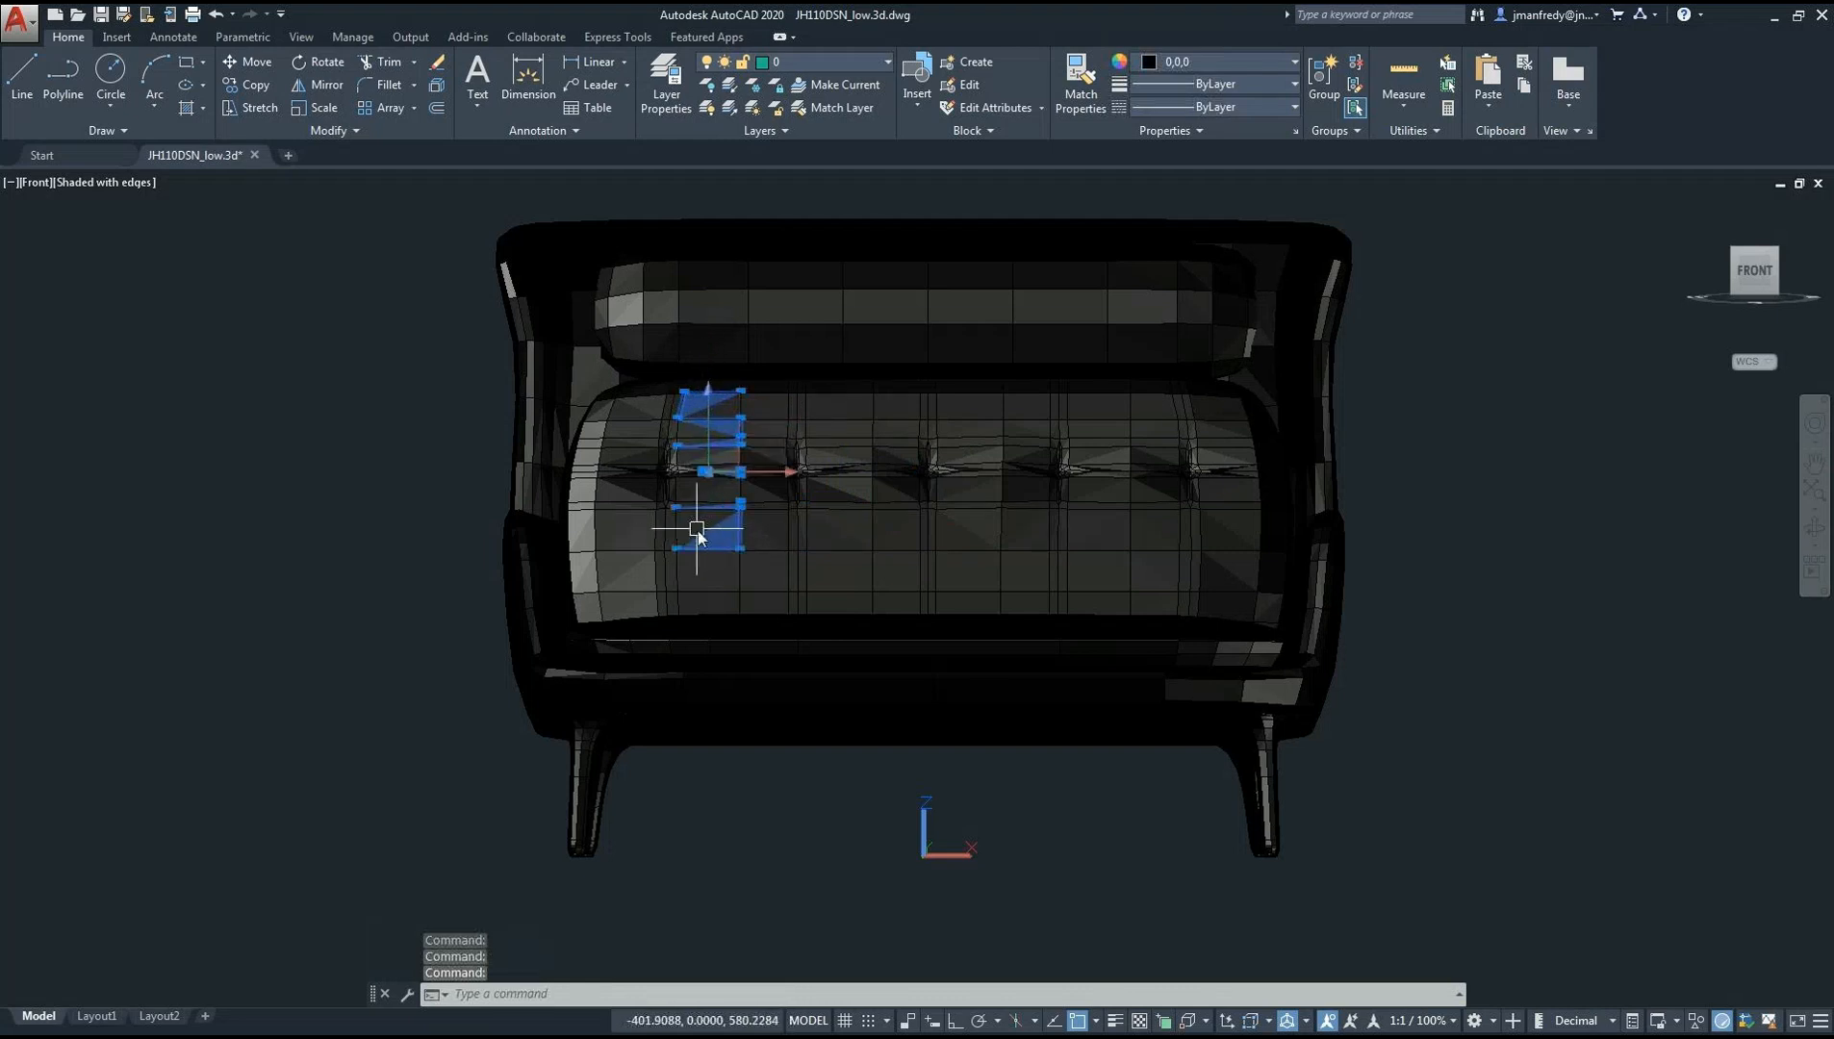
key(Escape)
key(Escape)
key(Escape)
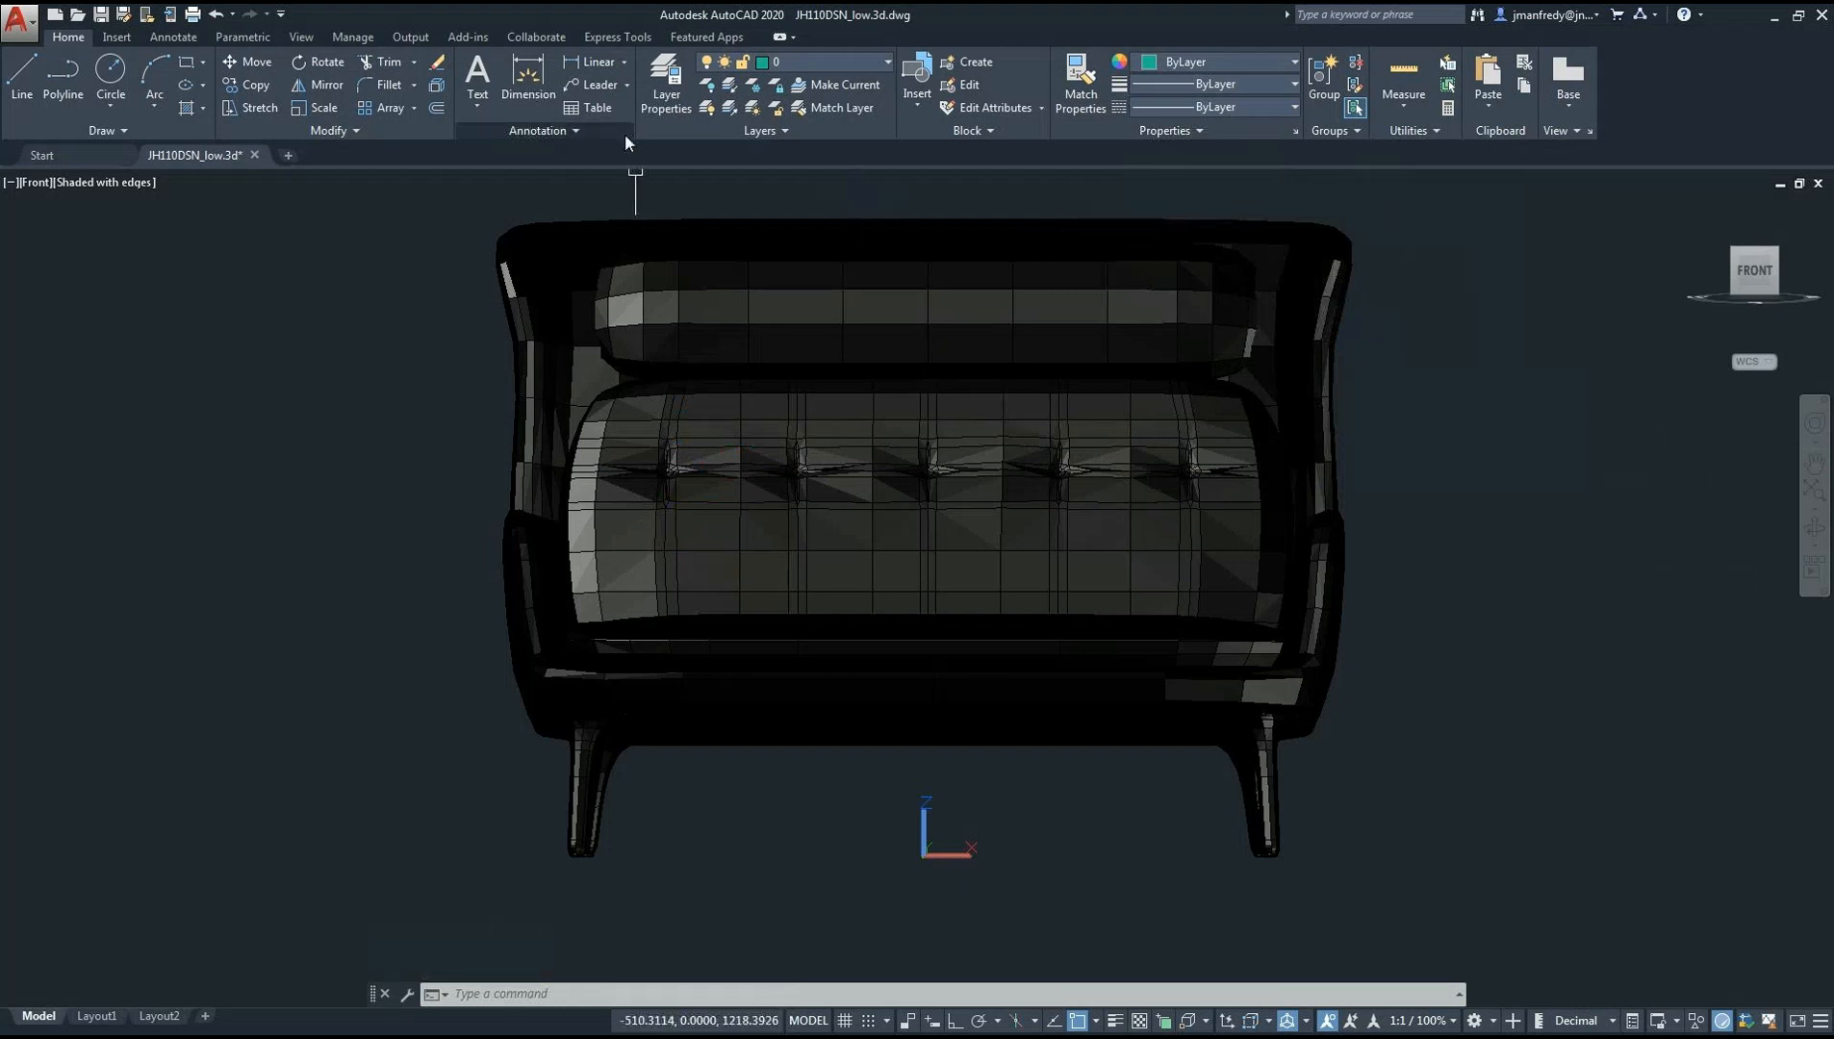
Create a new layer named 3D-FRAME and set its color to red
click(666, 81)
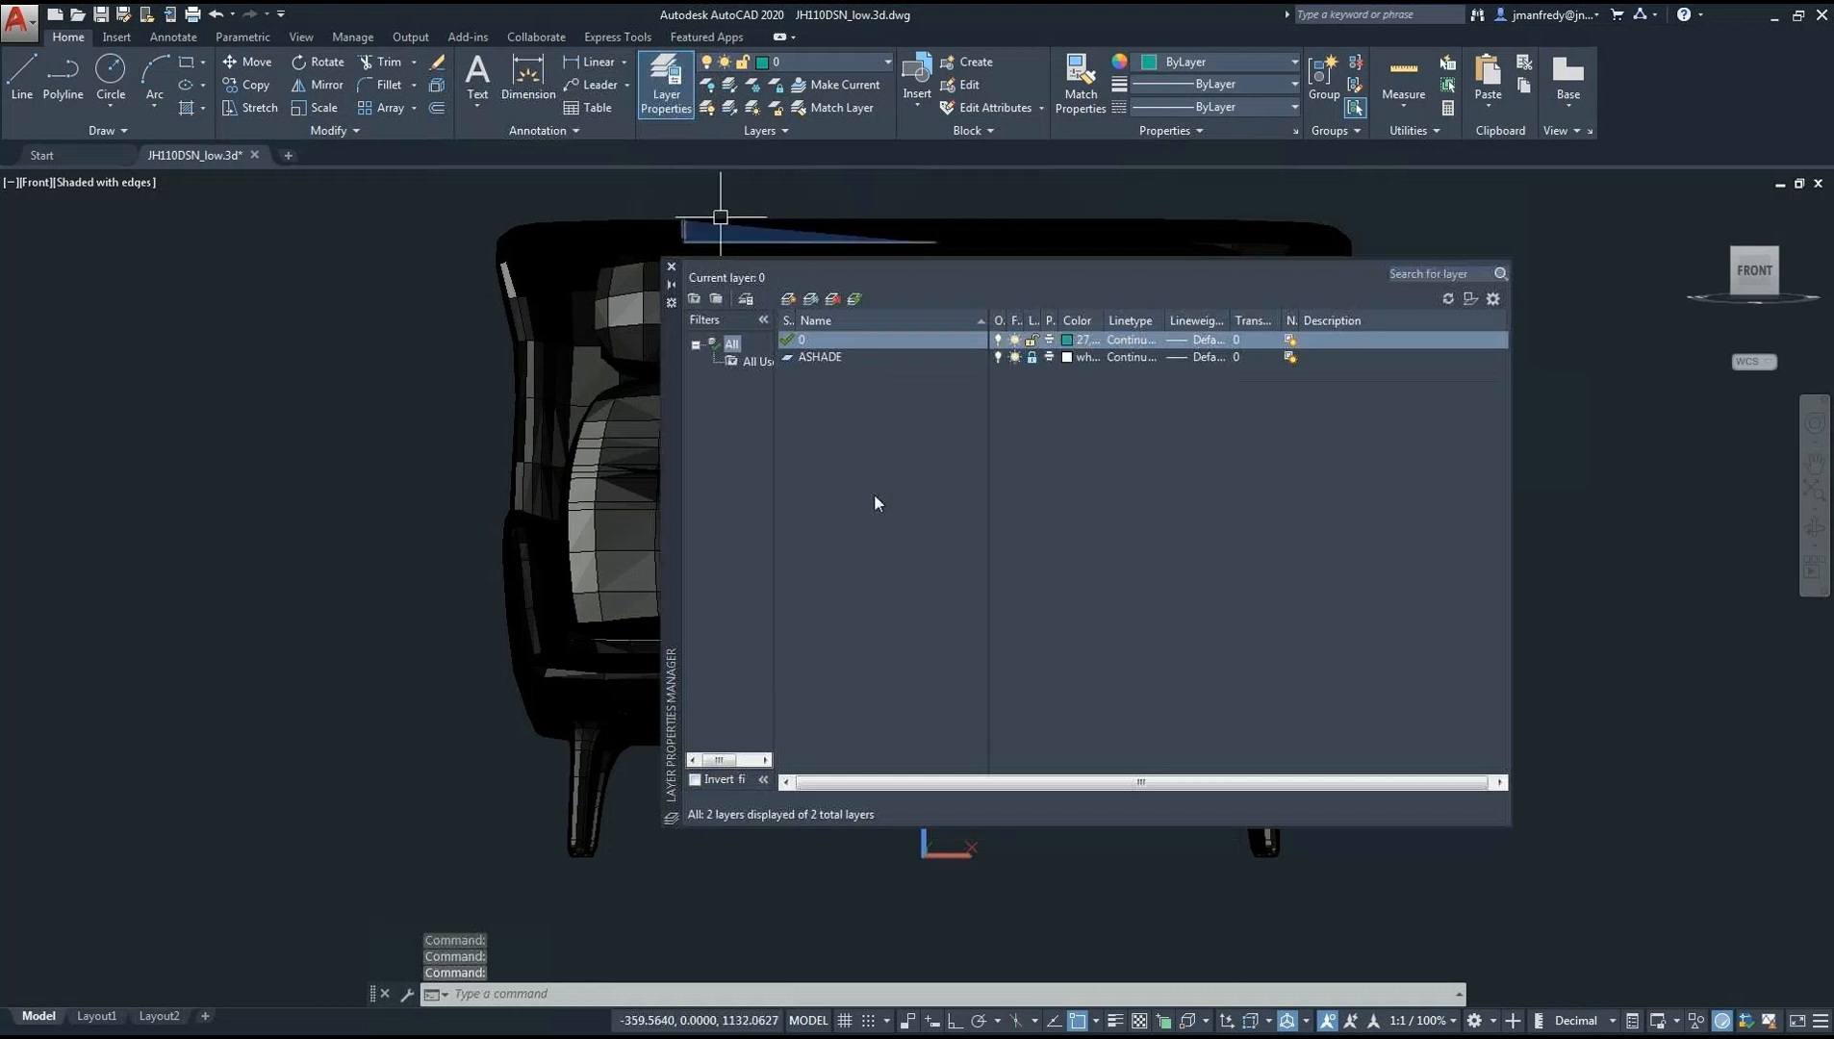
click(787, 300)
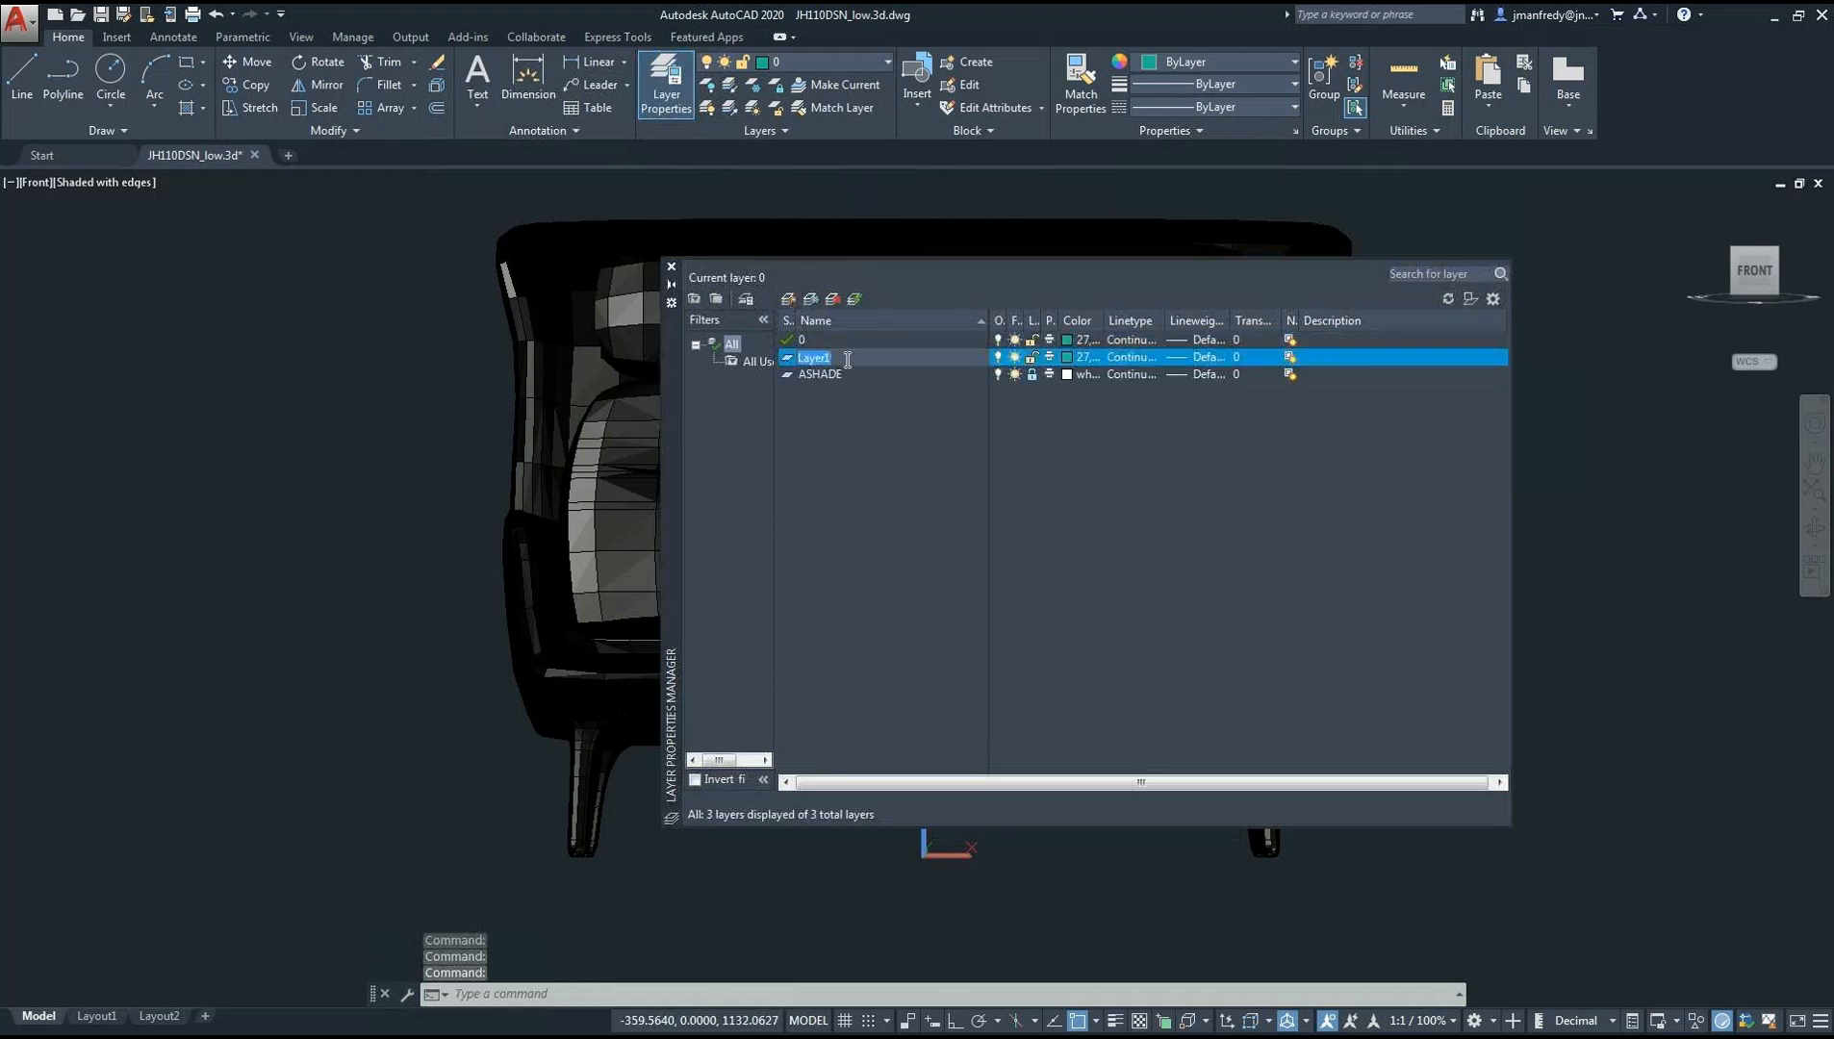
text(3d)
key(BackSpace)
text(D-)
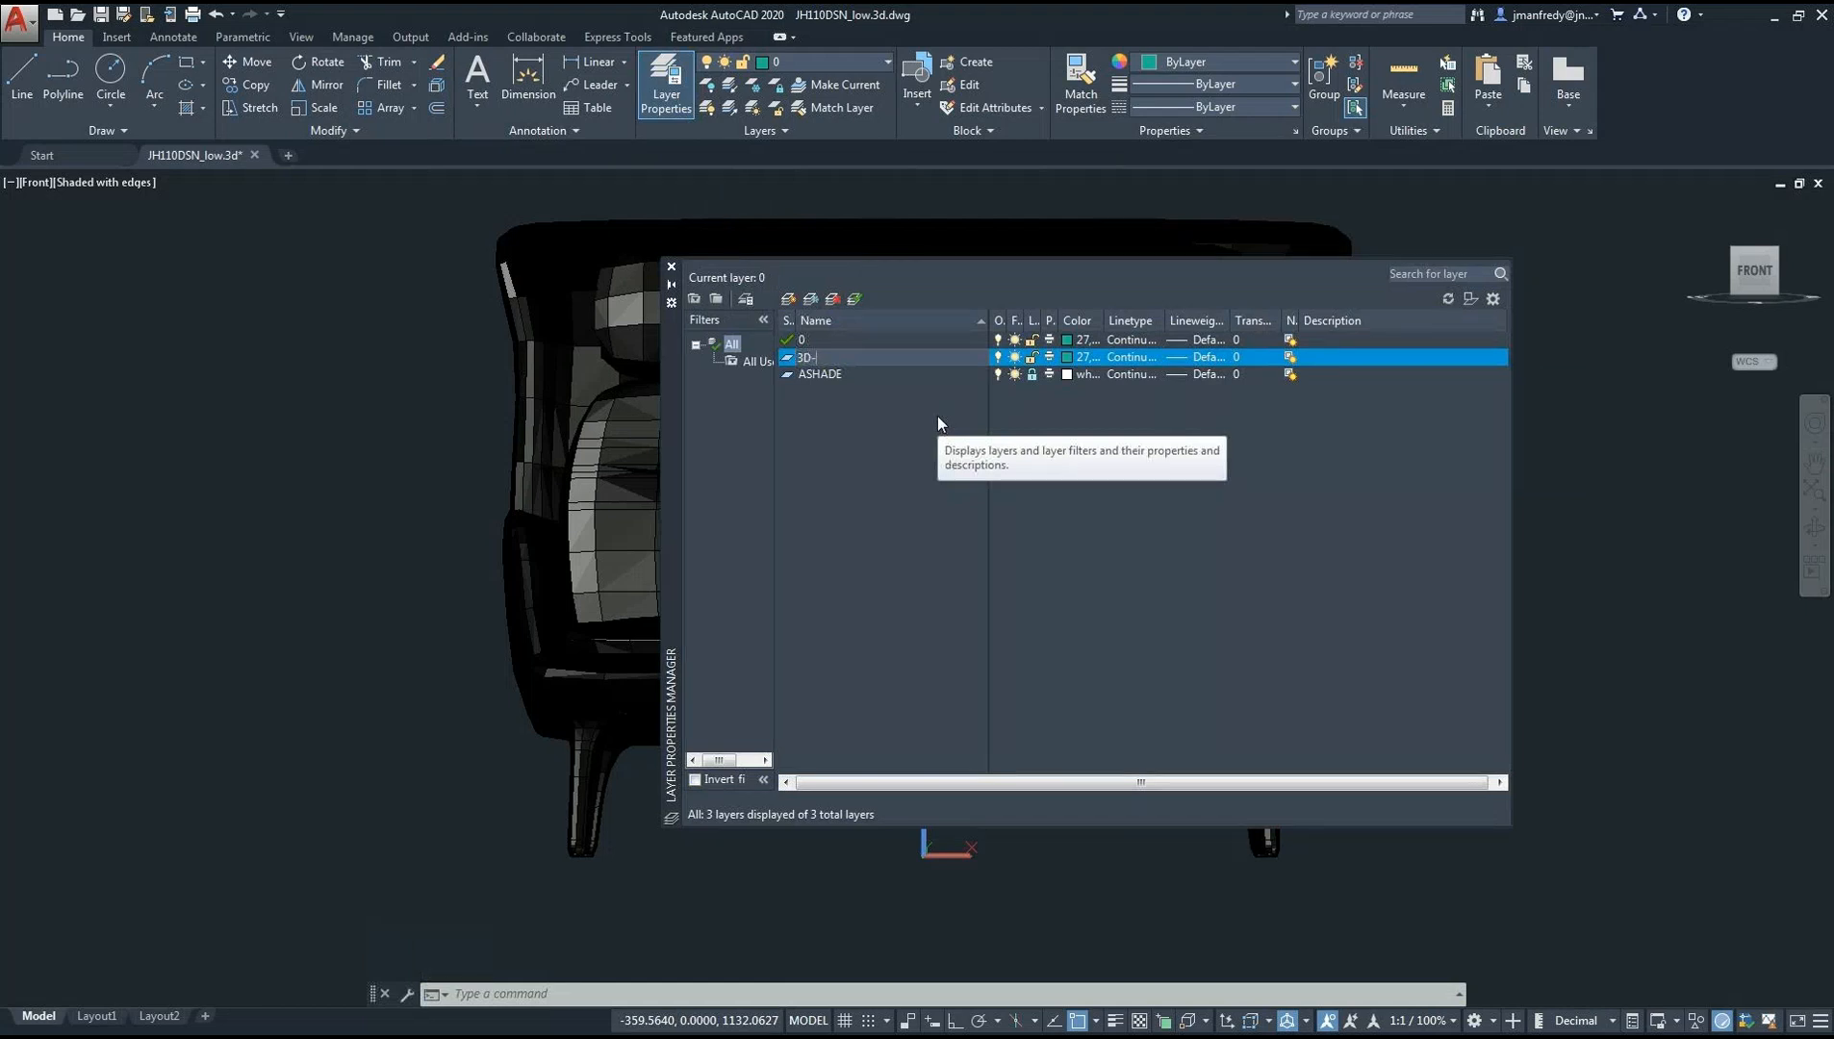
text(FRAME)
key(Return)
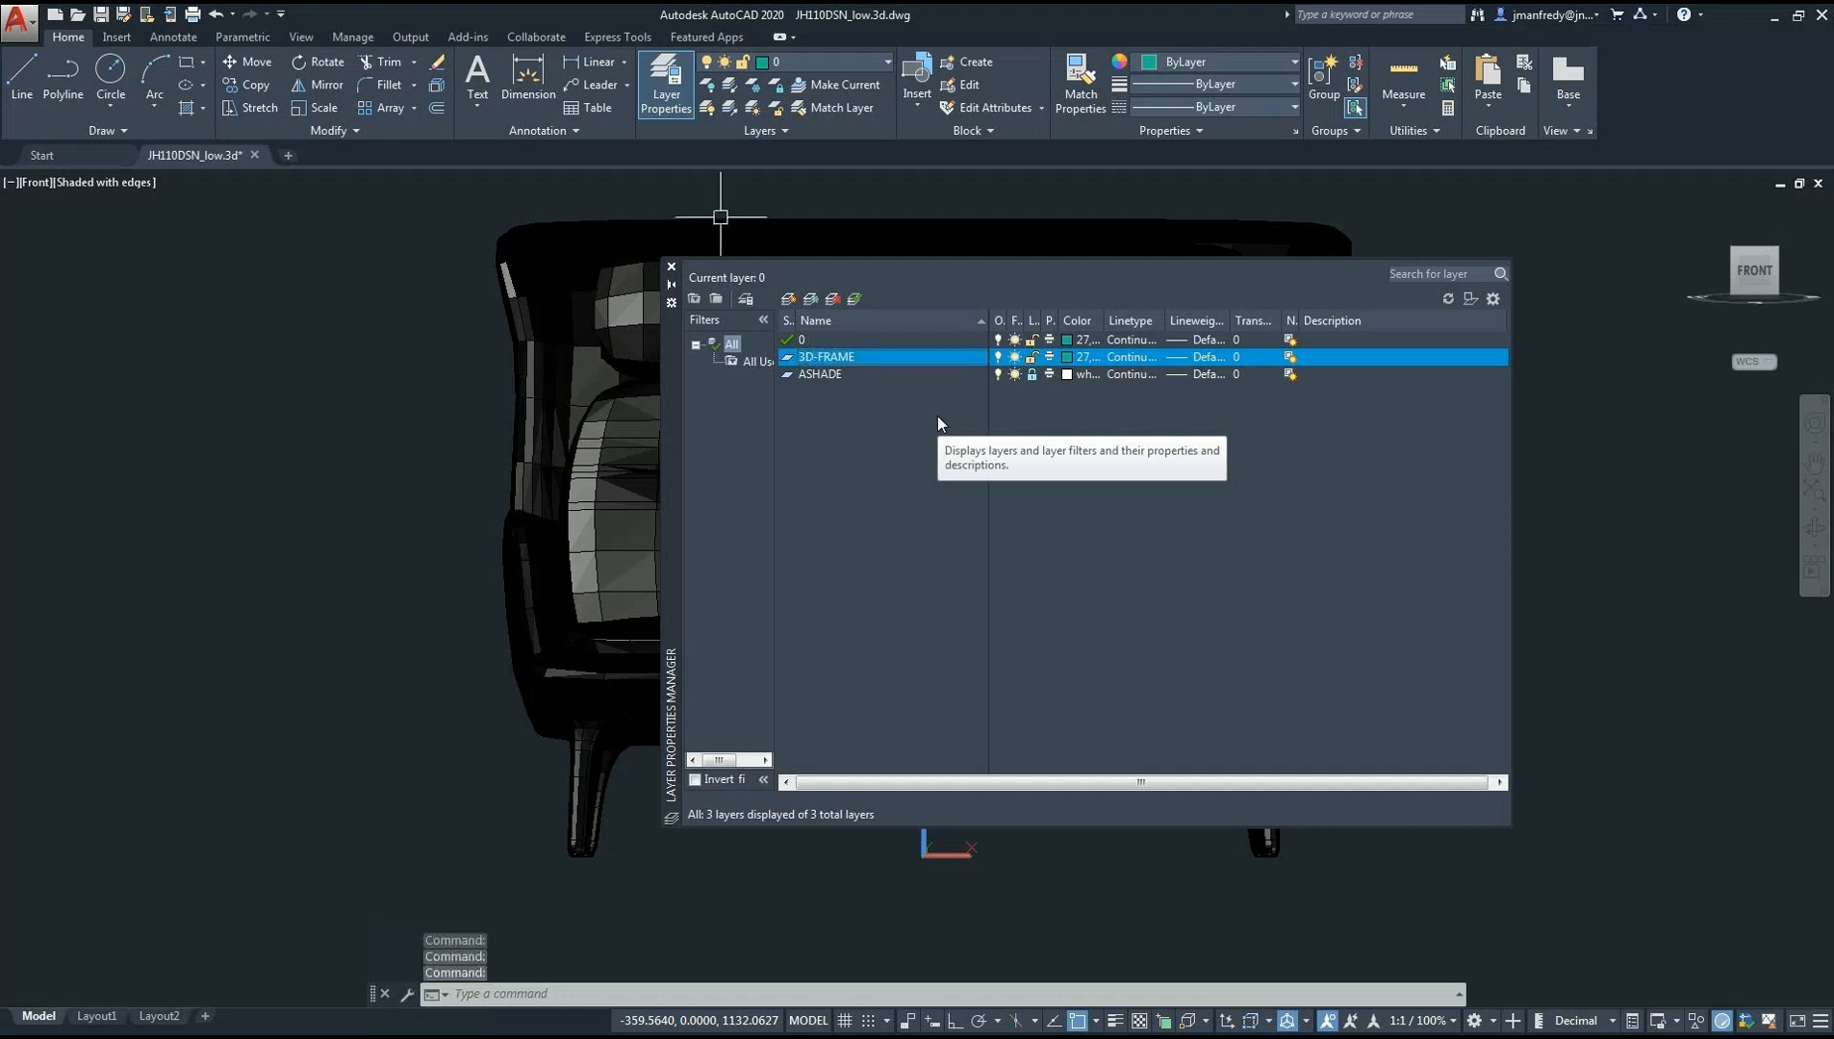
click(1068, 358)
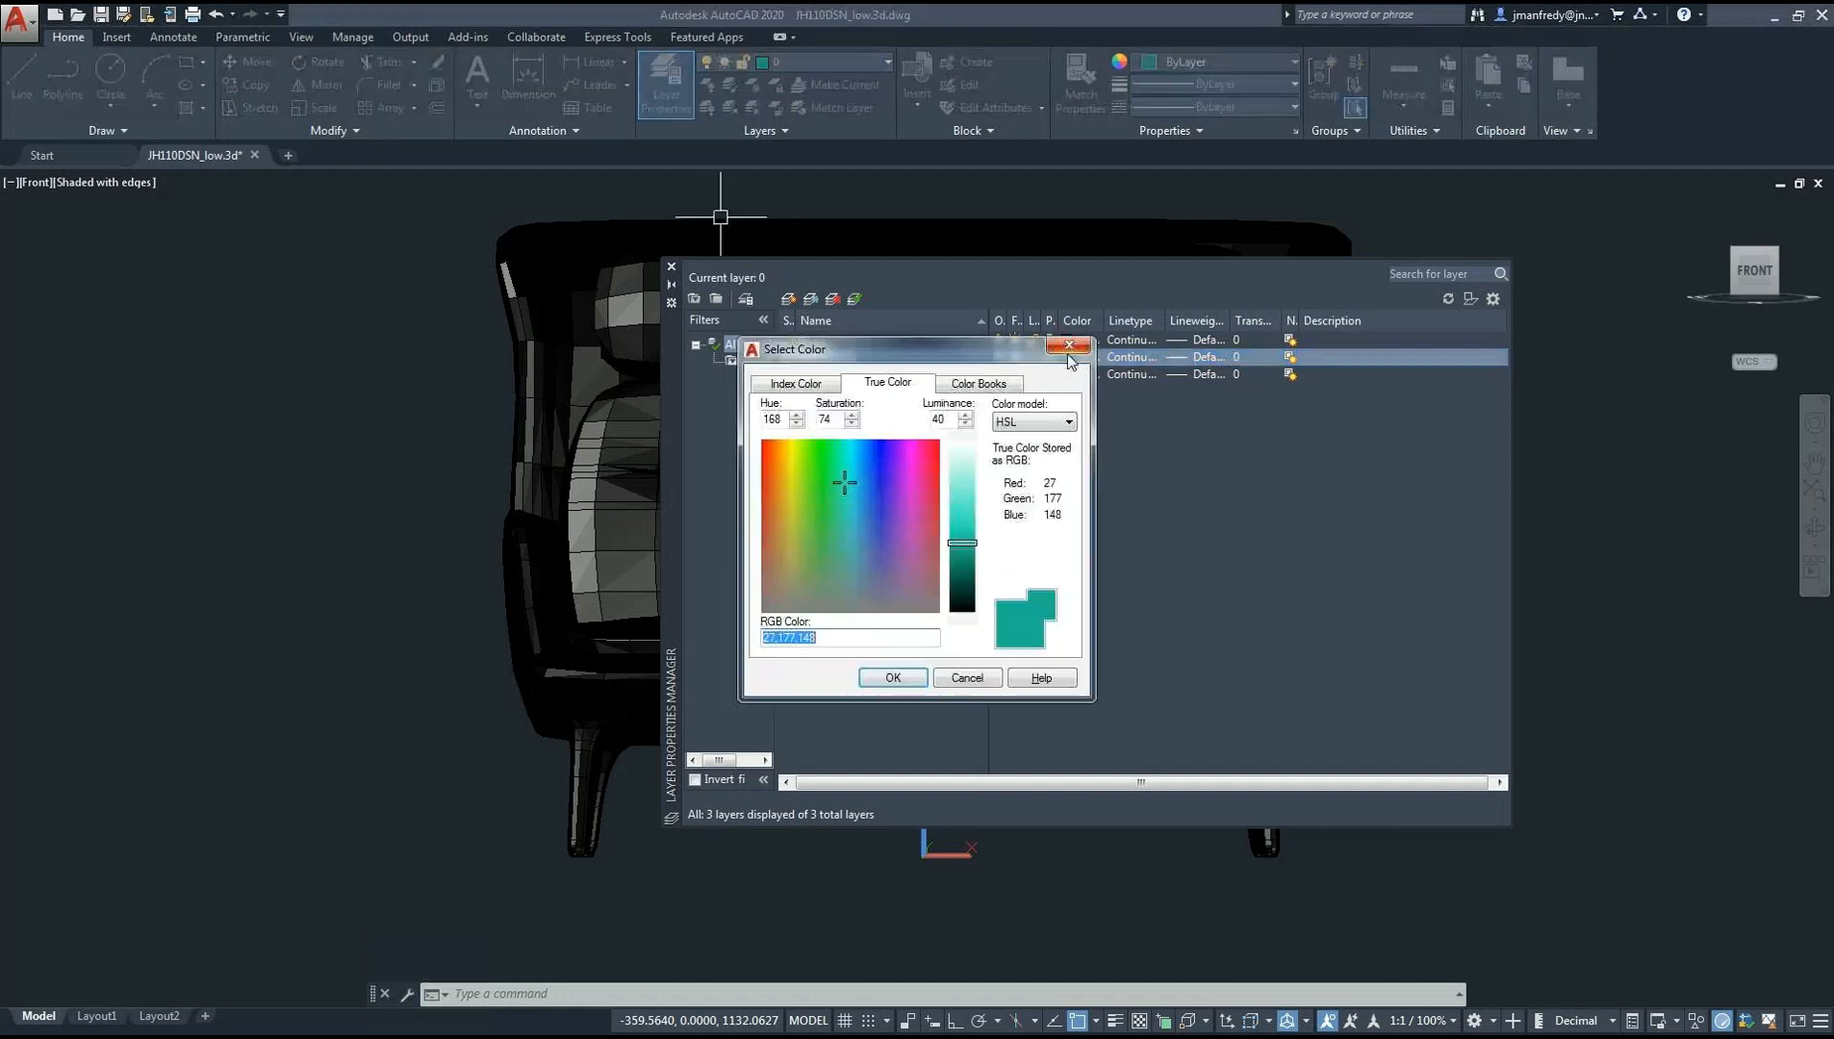
click(806, 386)
click(767, 568)
click(885, 677)
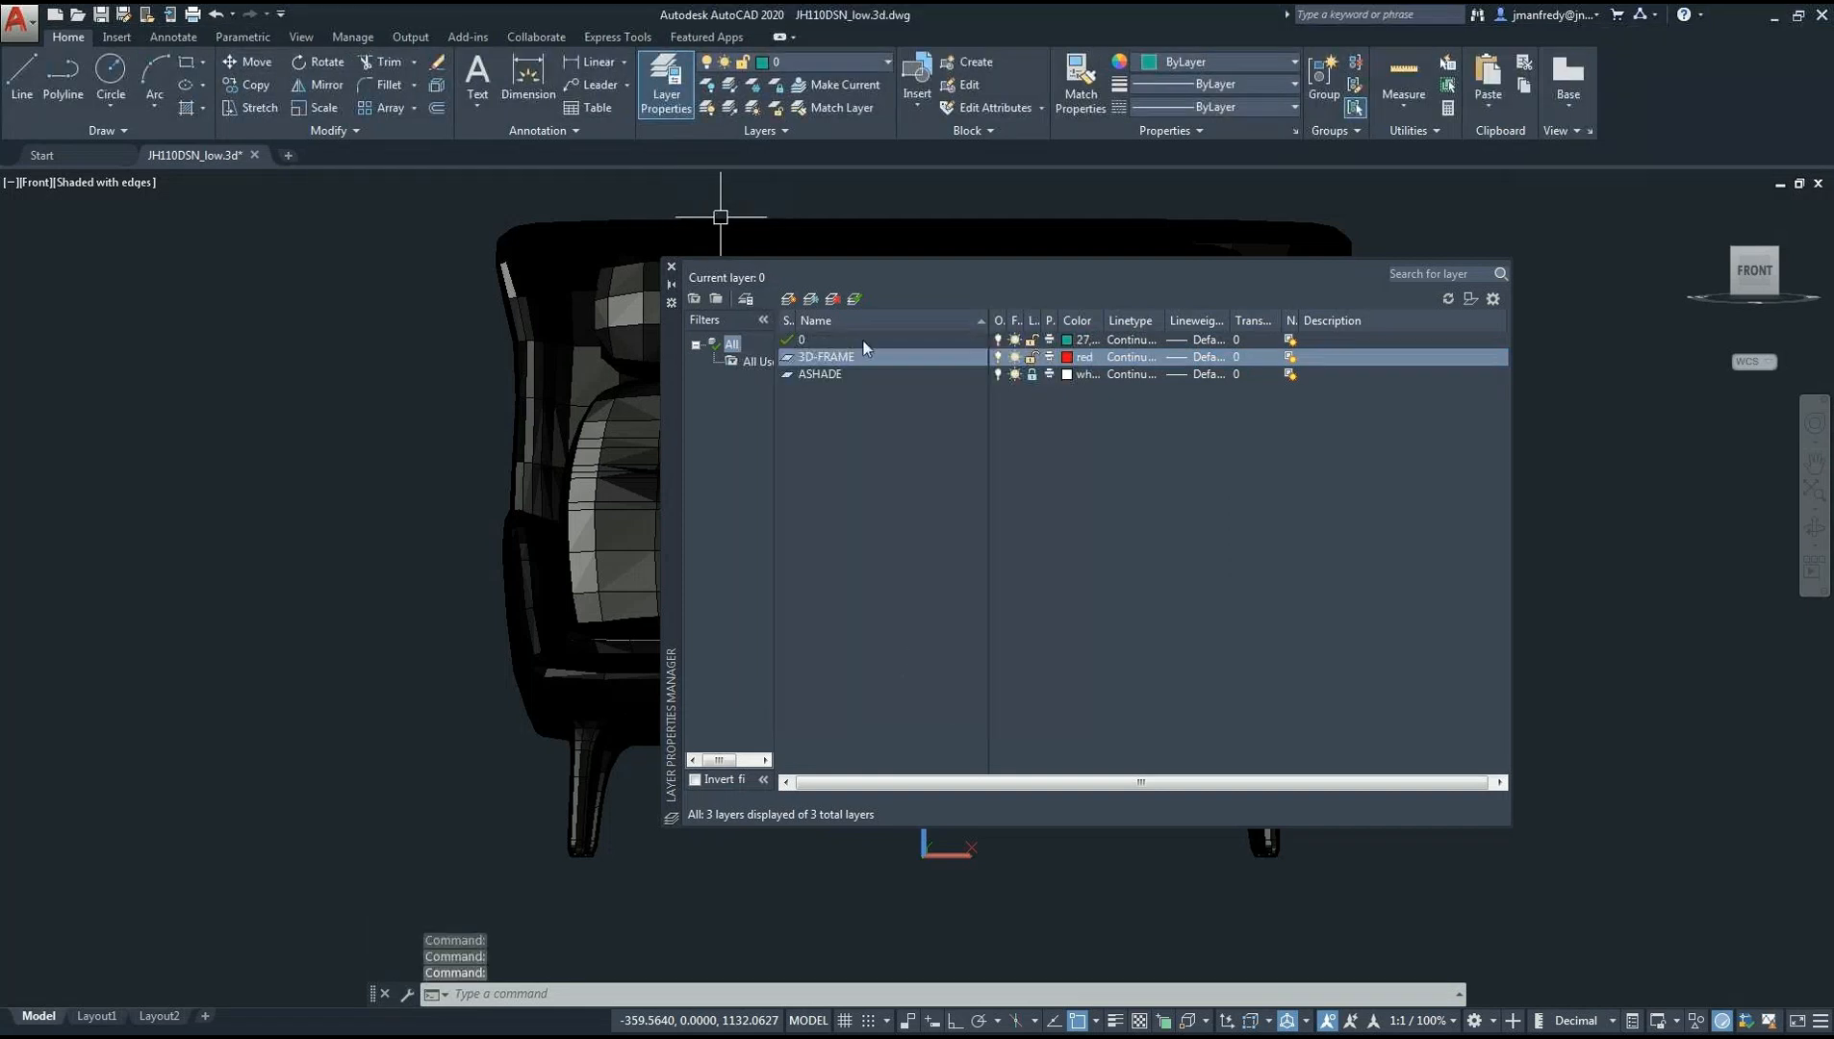
Create a second layer named 3D-LEG with the color yellow, and close the layer manager
click(788, 299)
text(3D-LEG)
key(Return)
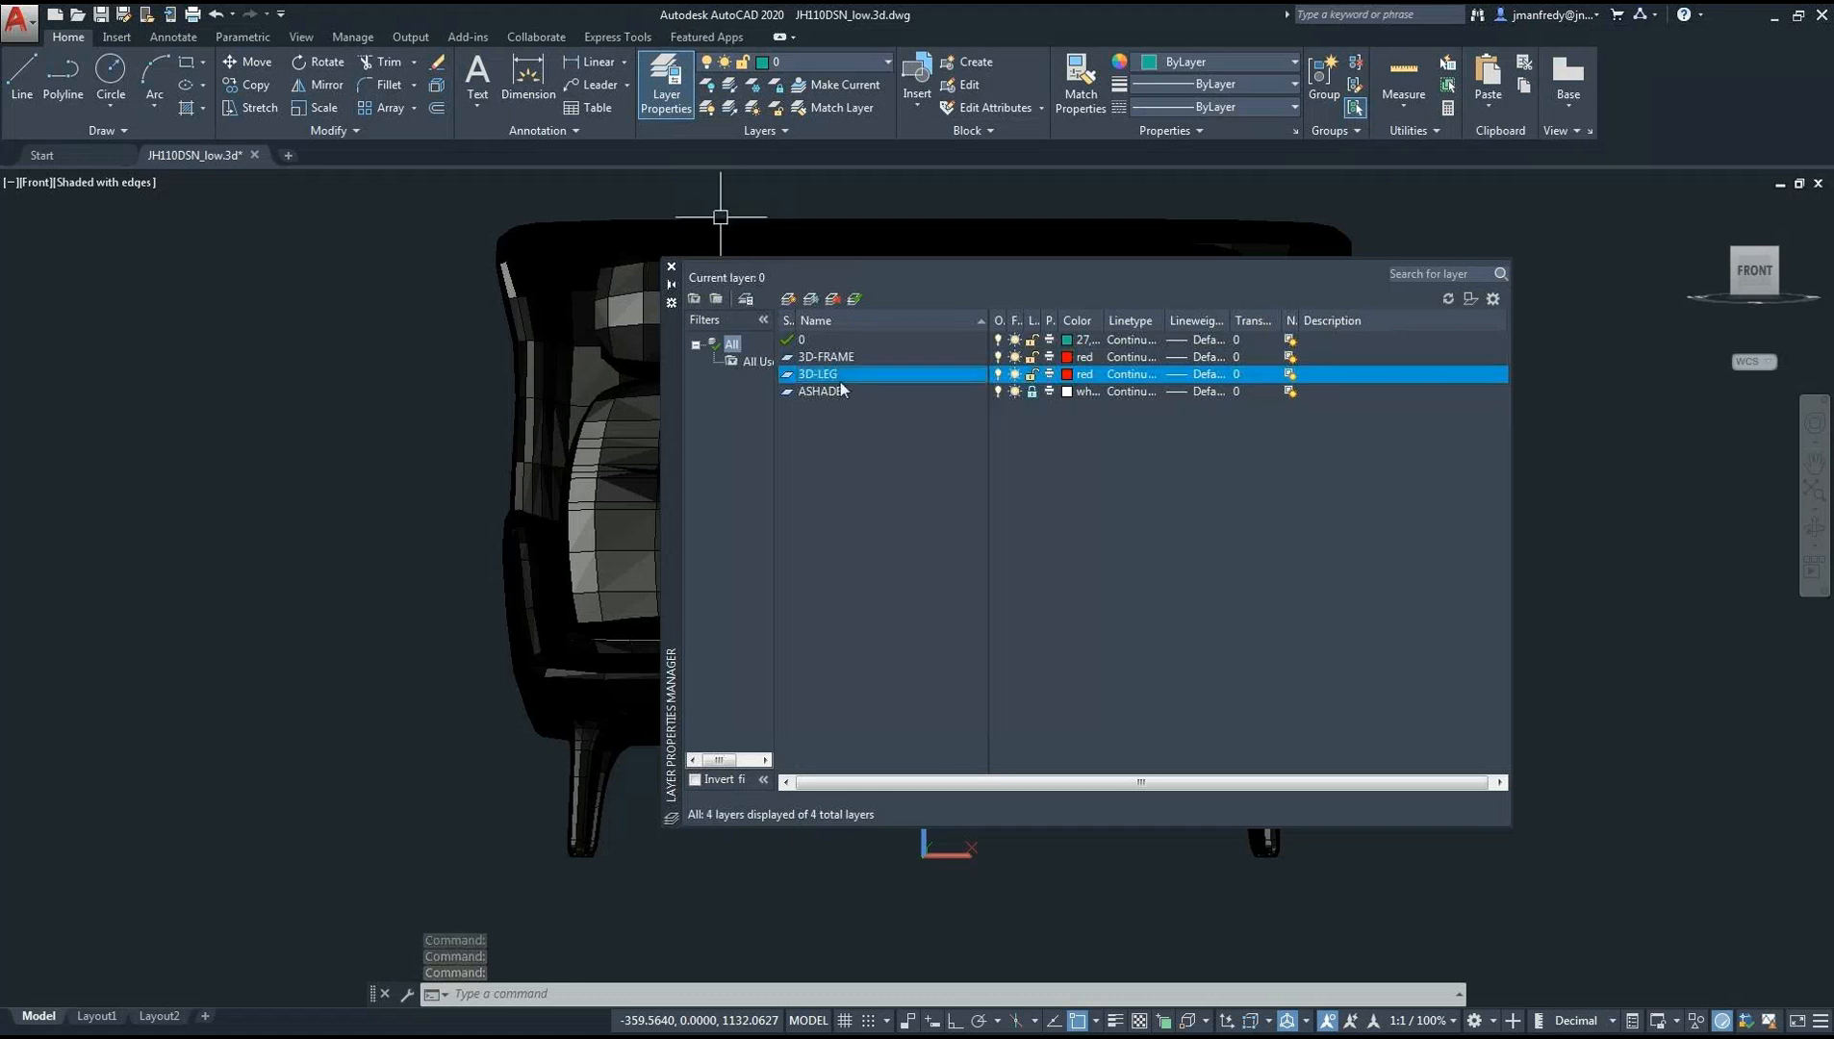
click(1066, 380)
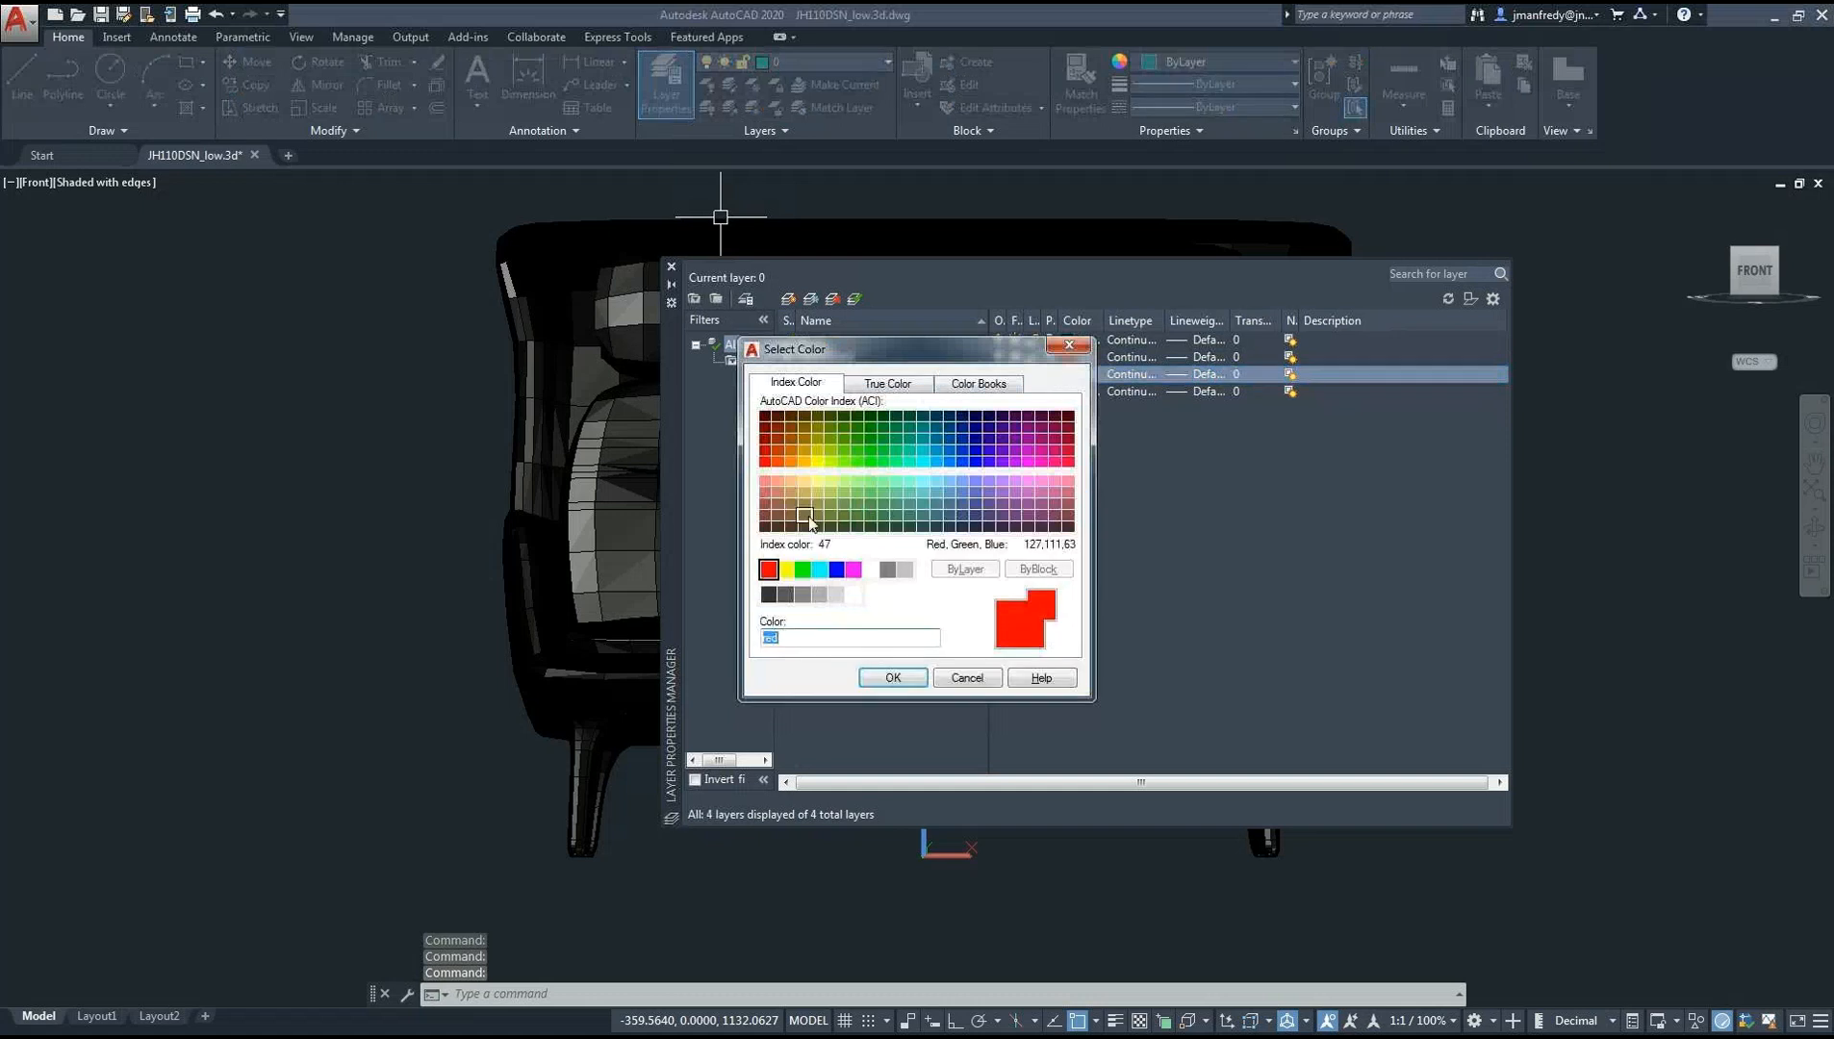
click(787, 570)
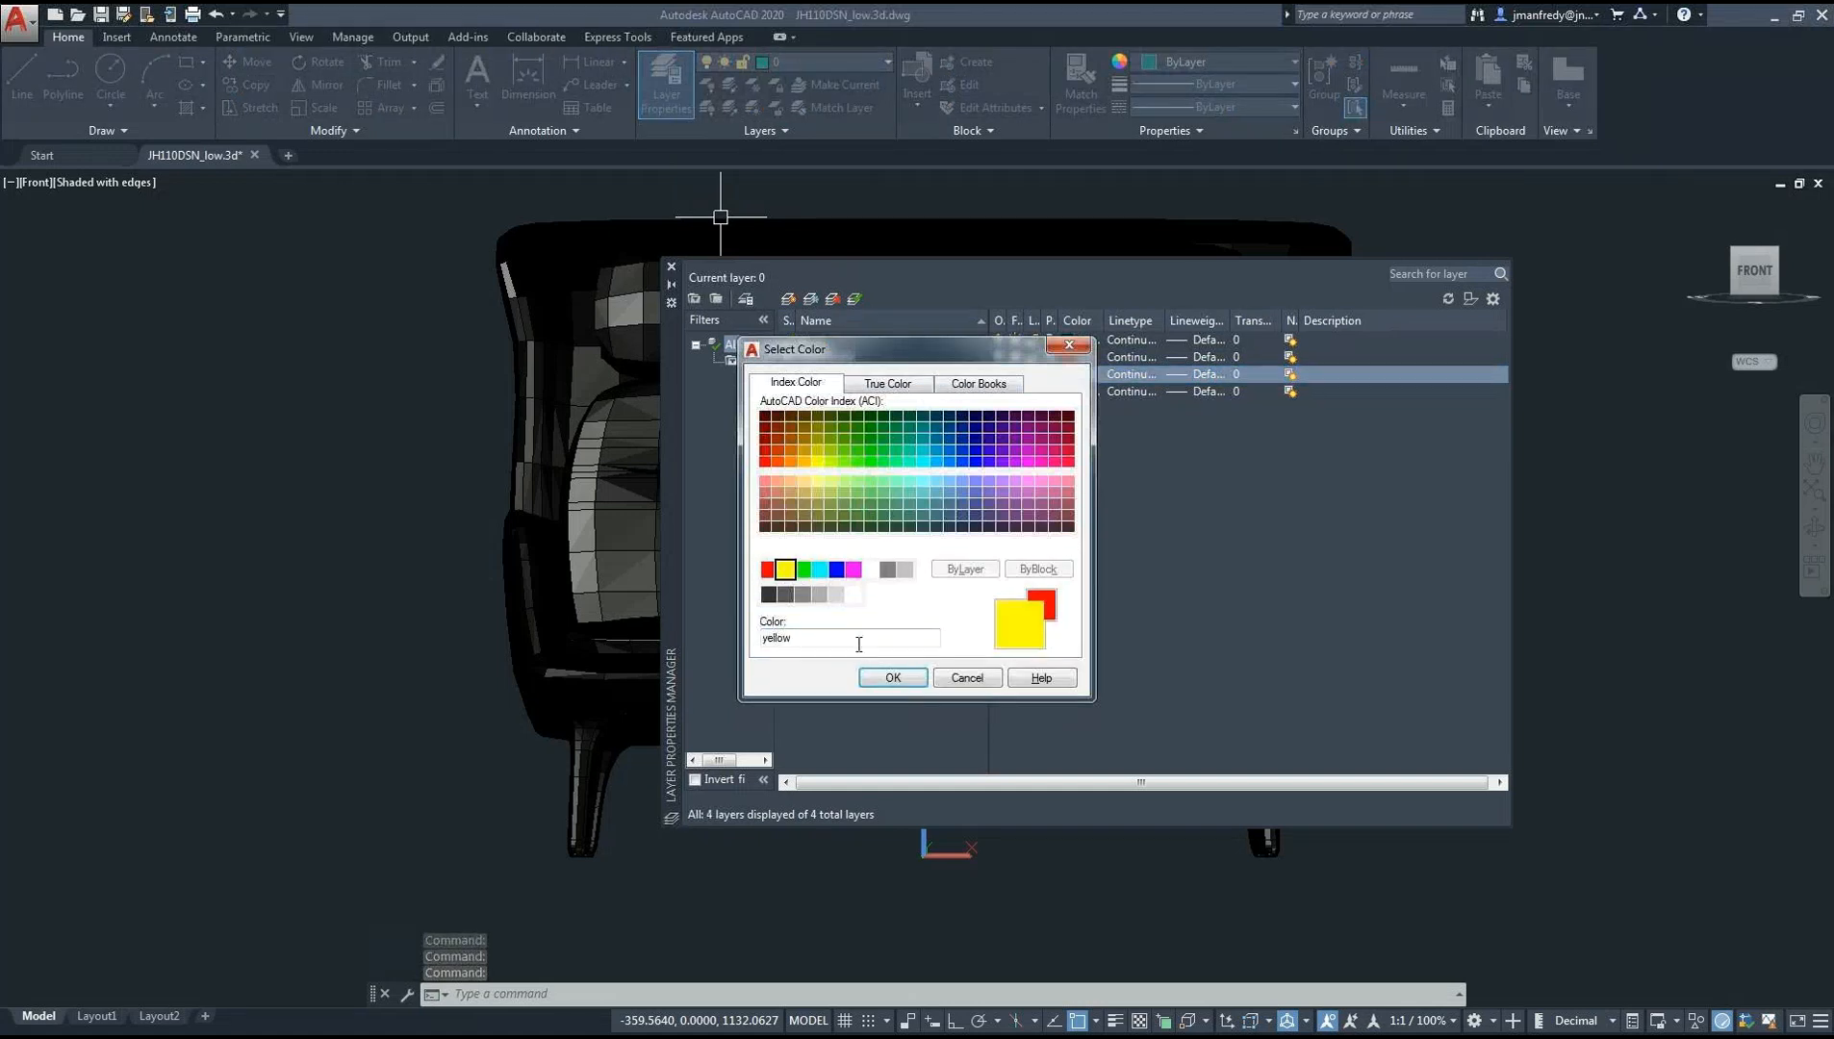
click(901, 678)
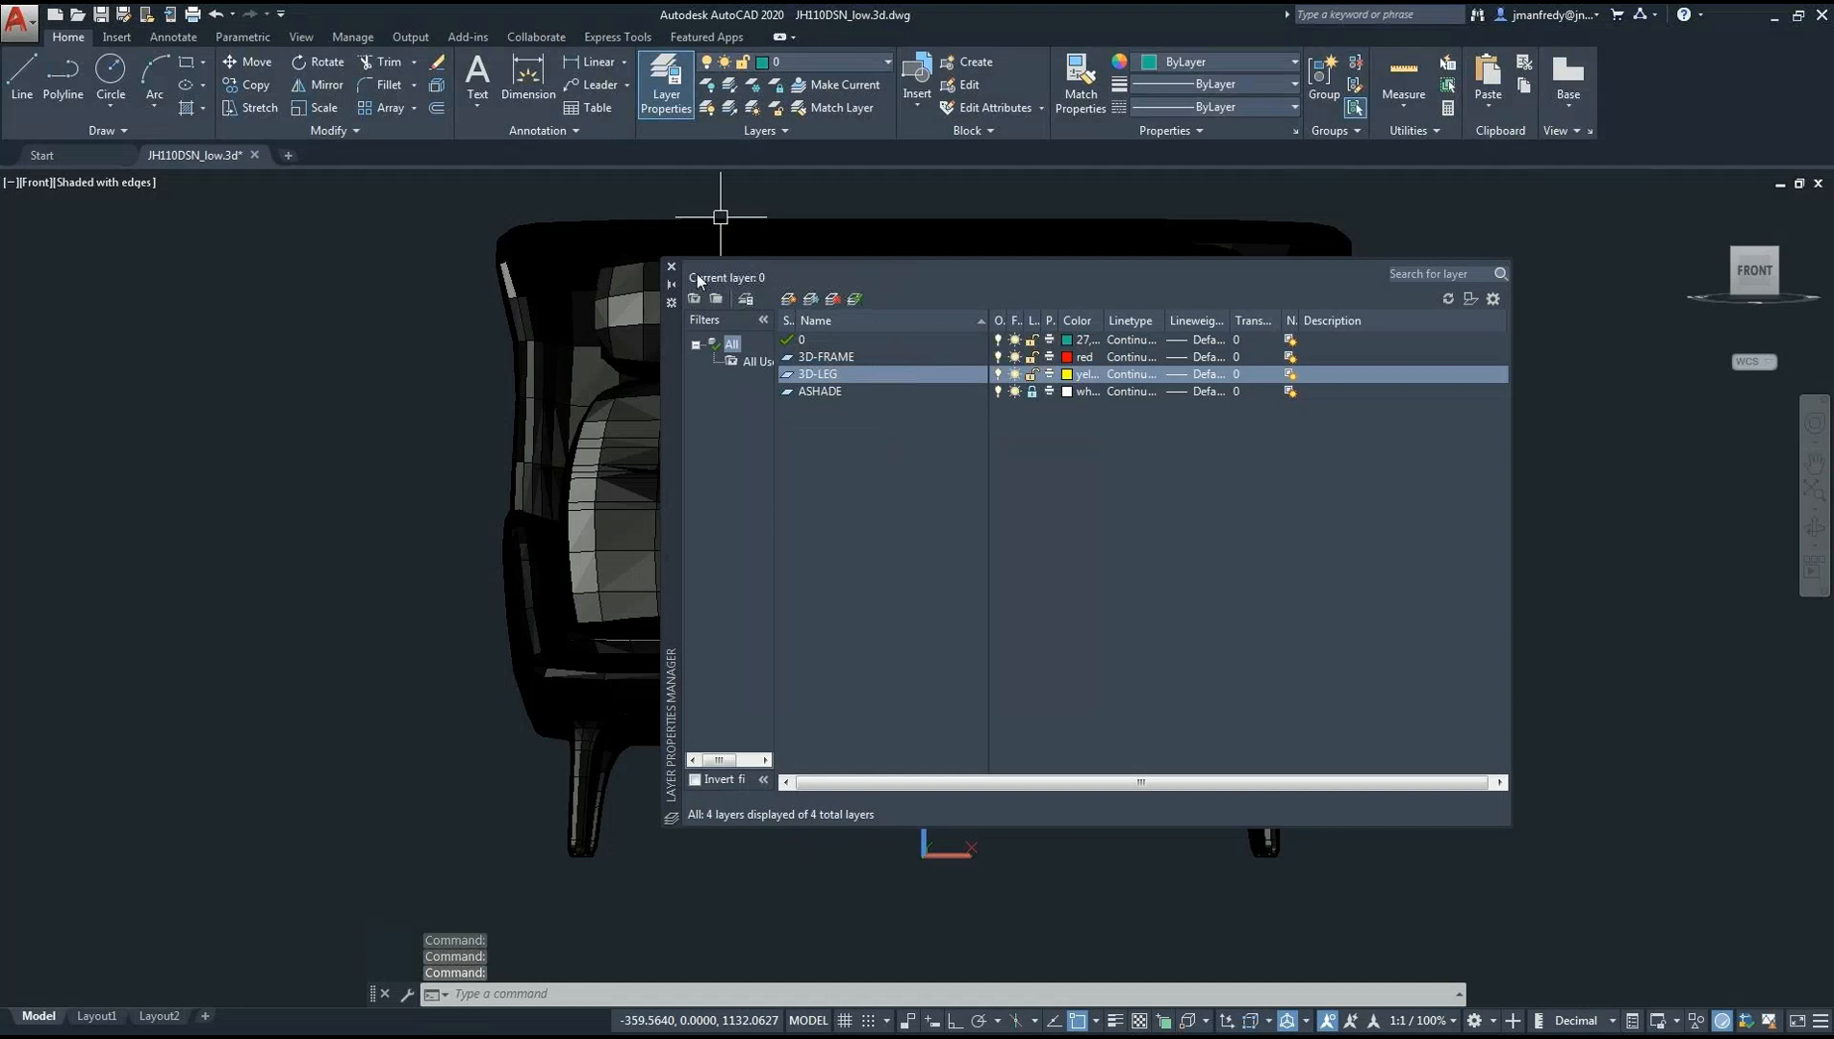
click(671, 266)
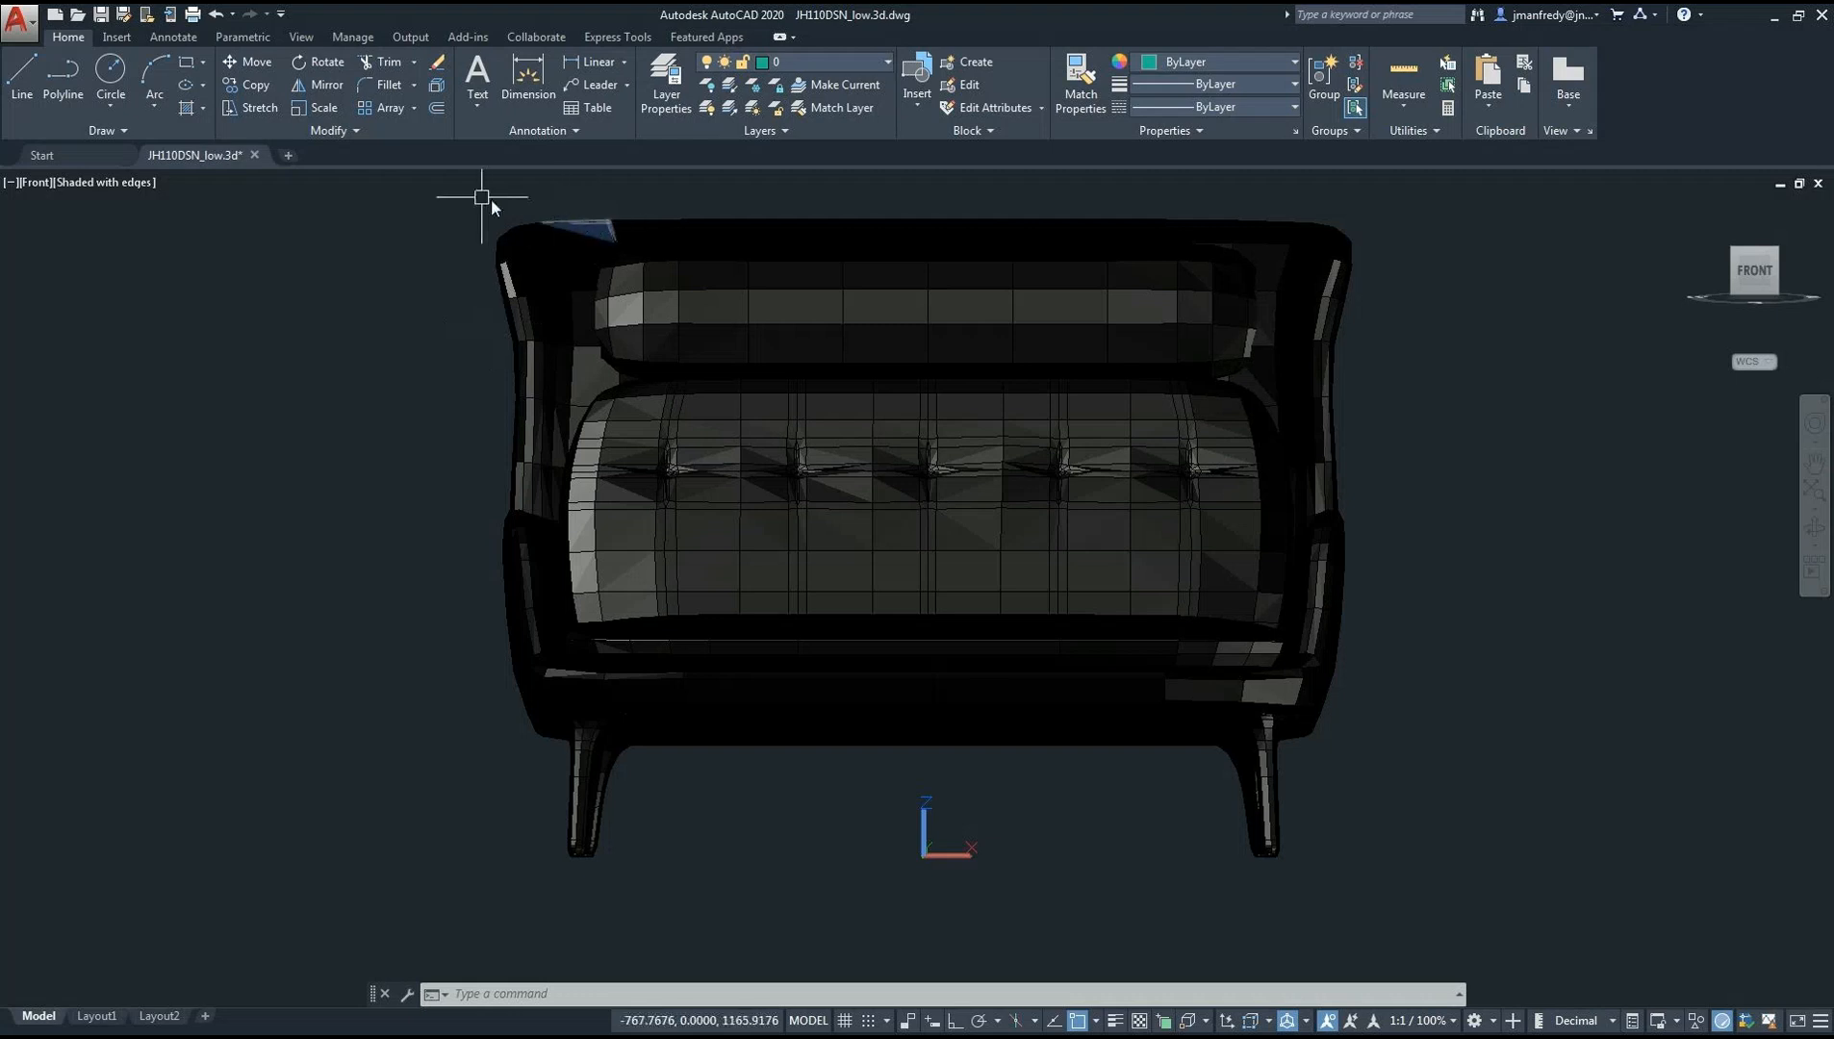
Select the sofa body above the legs with a window and move it to layer 3D-FRAME
click(447, 189)
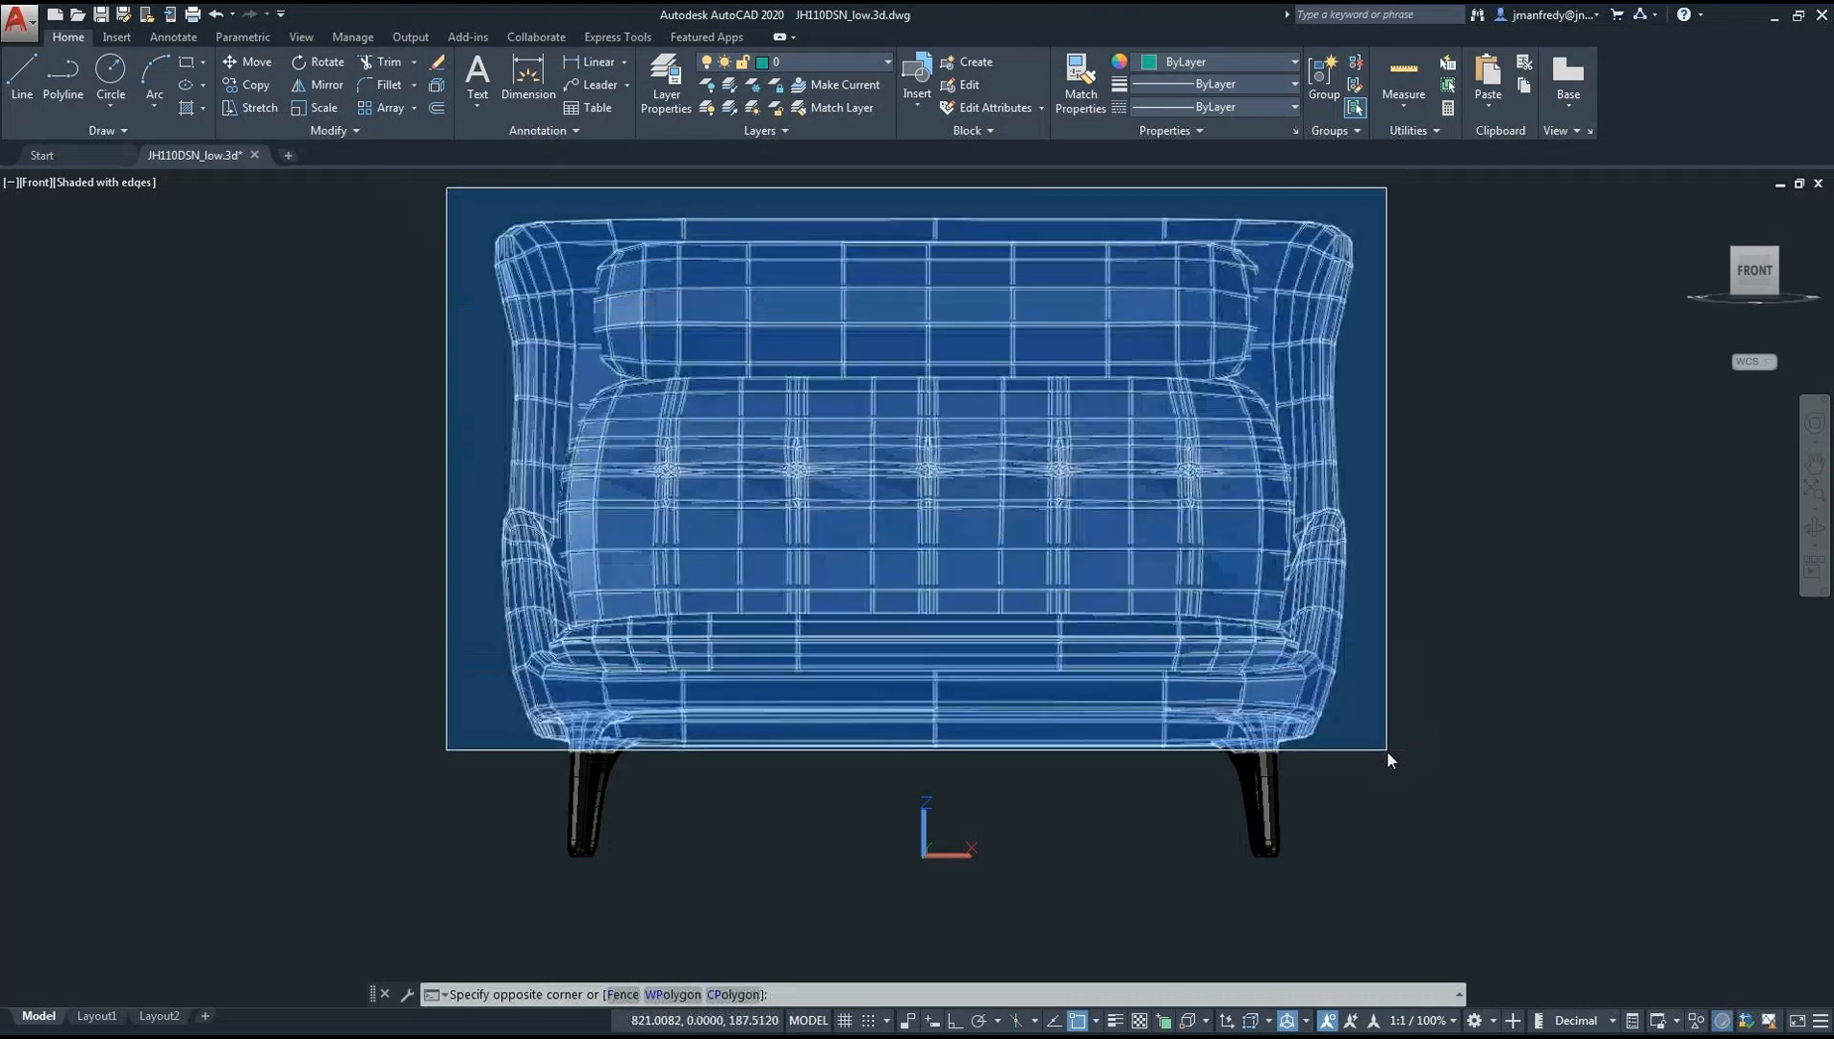
click(1387, 751)
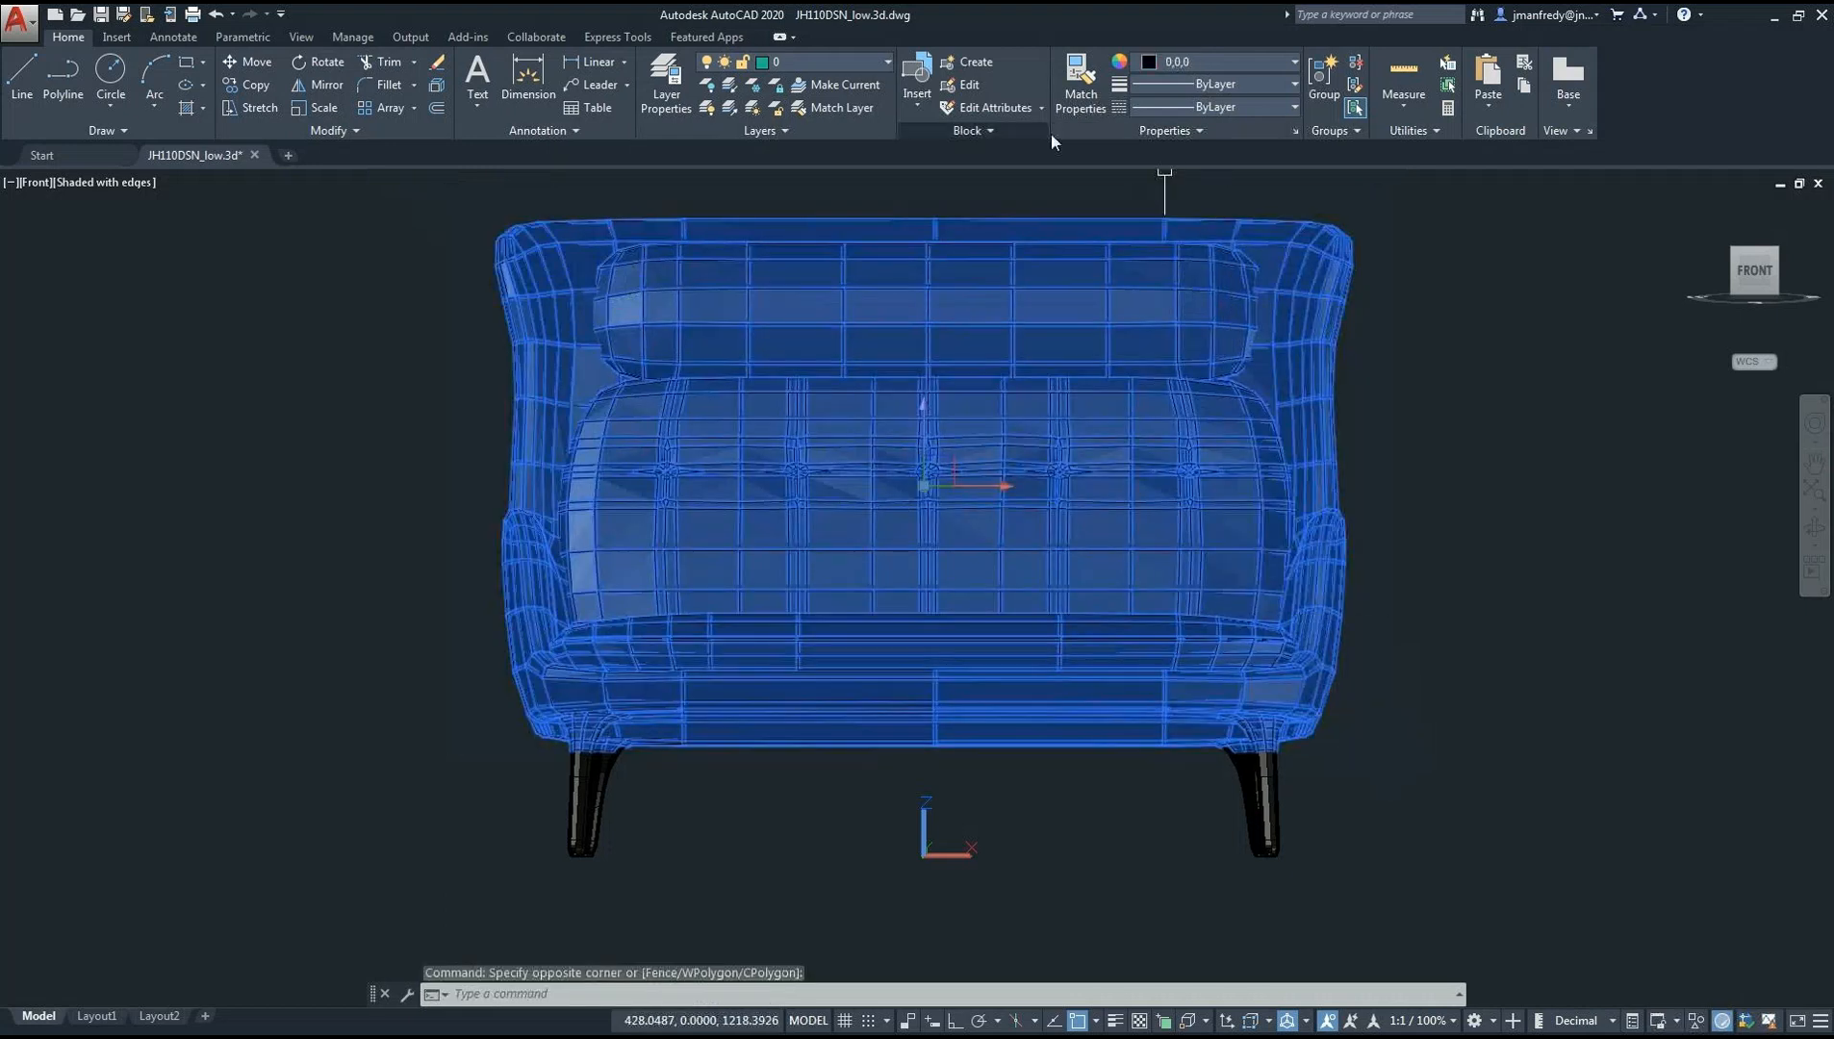
click(884, 65)
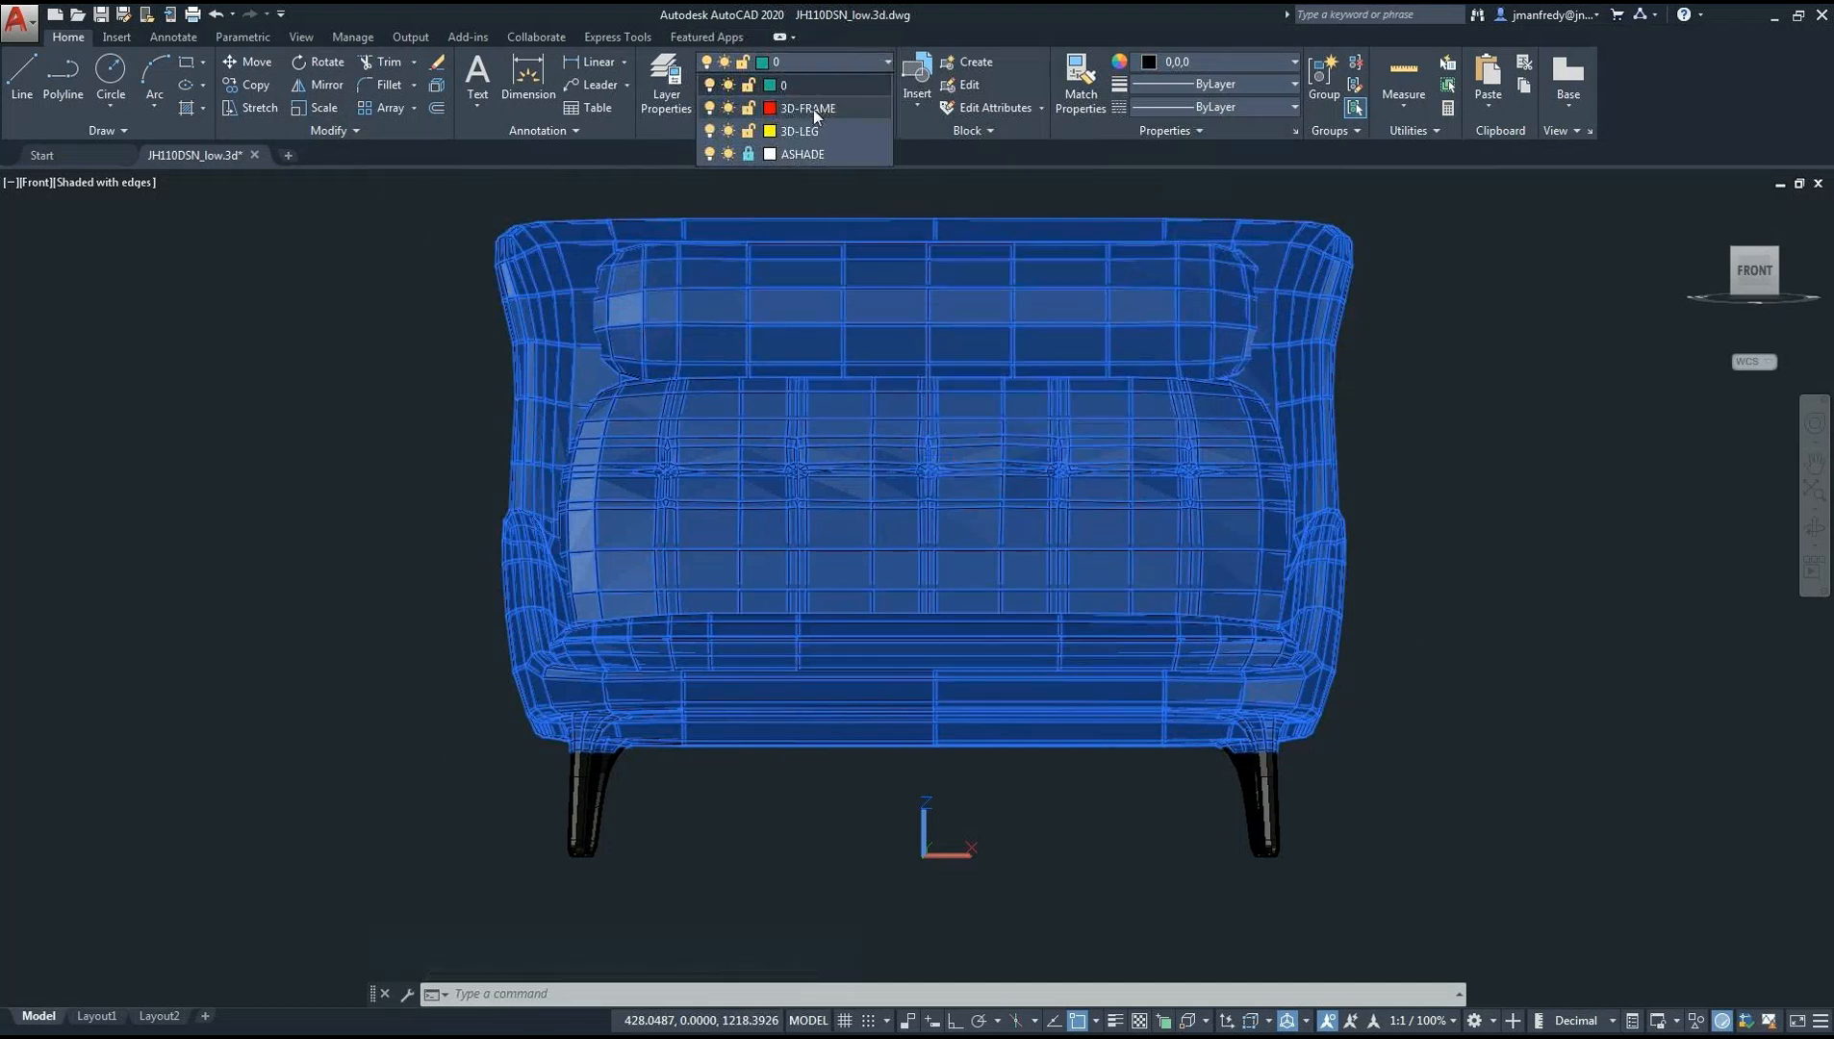
click(209, 304)
key(space)
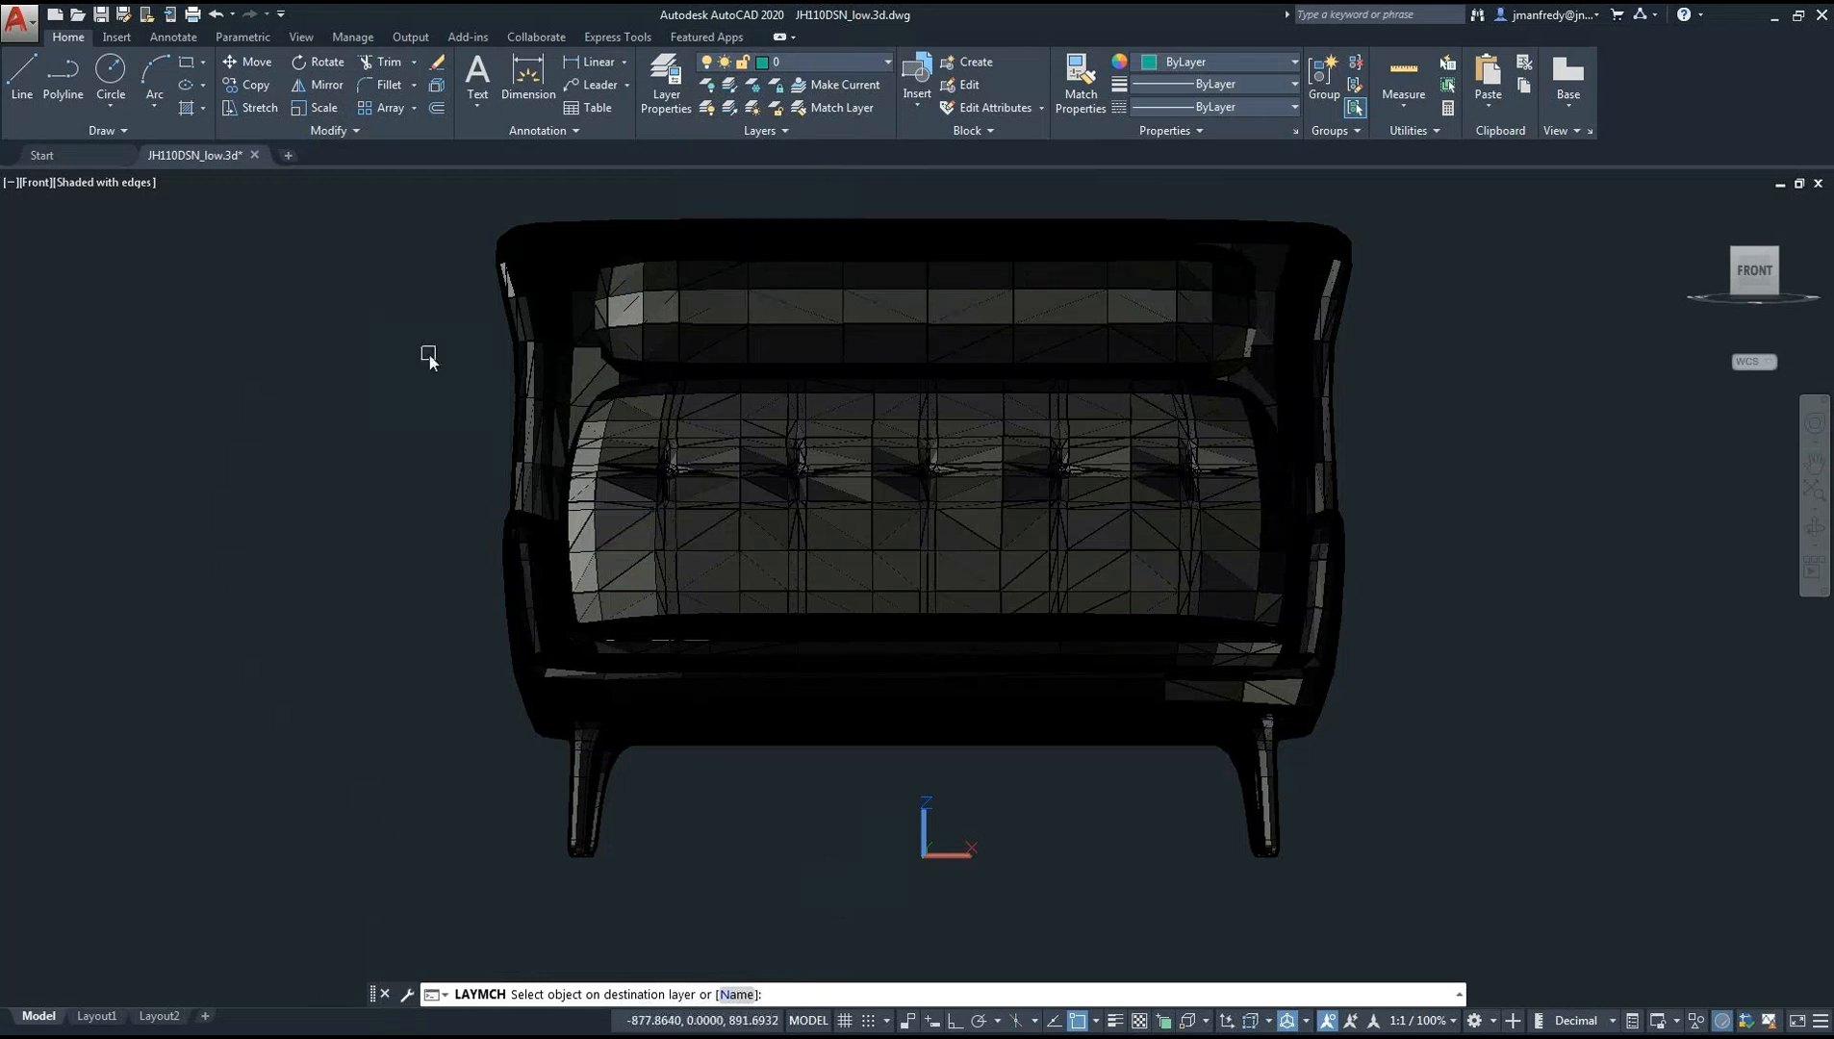
key(Escape)
key(Escape)
key(Escape)
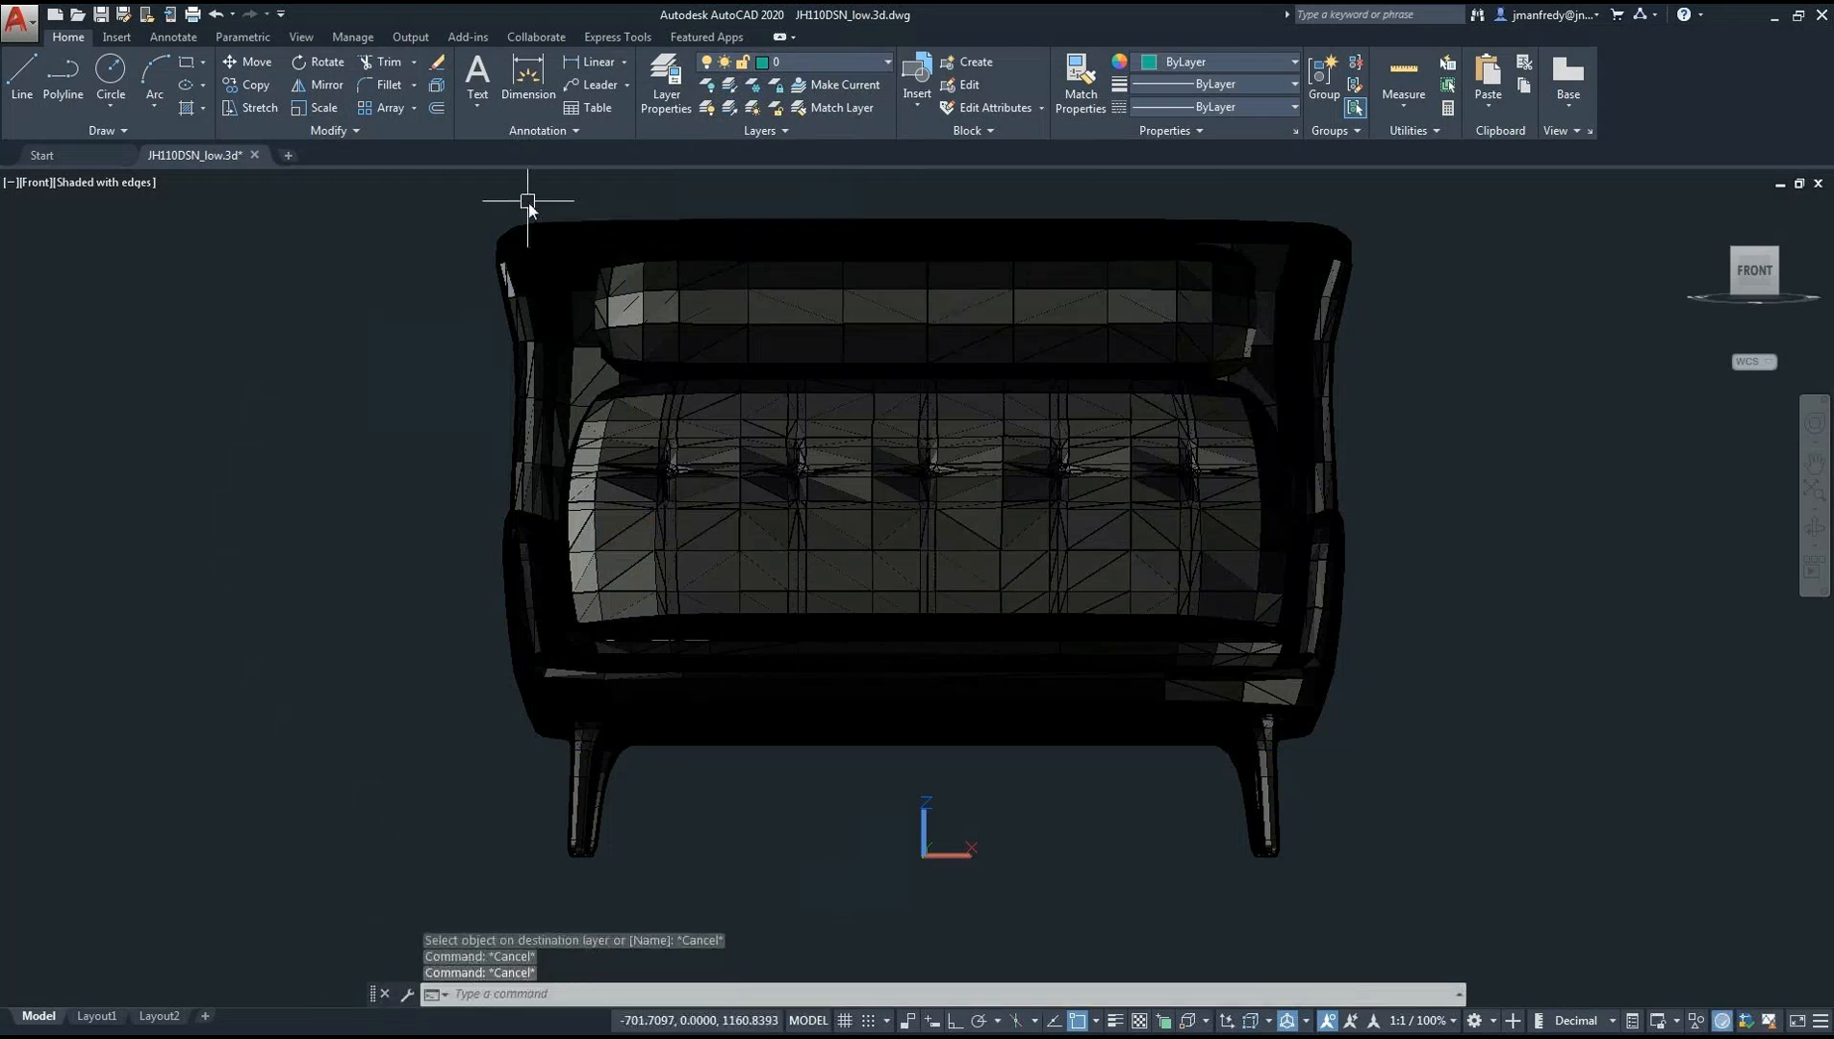
Select the entire sofa, legs included, and set its object color to ByLayer
click(467, 199)
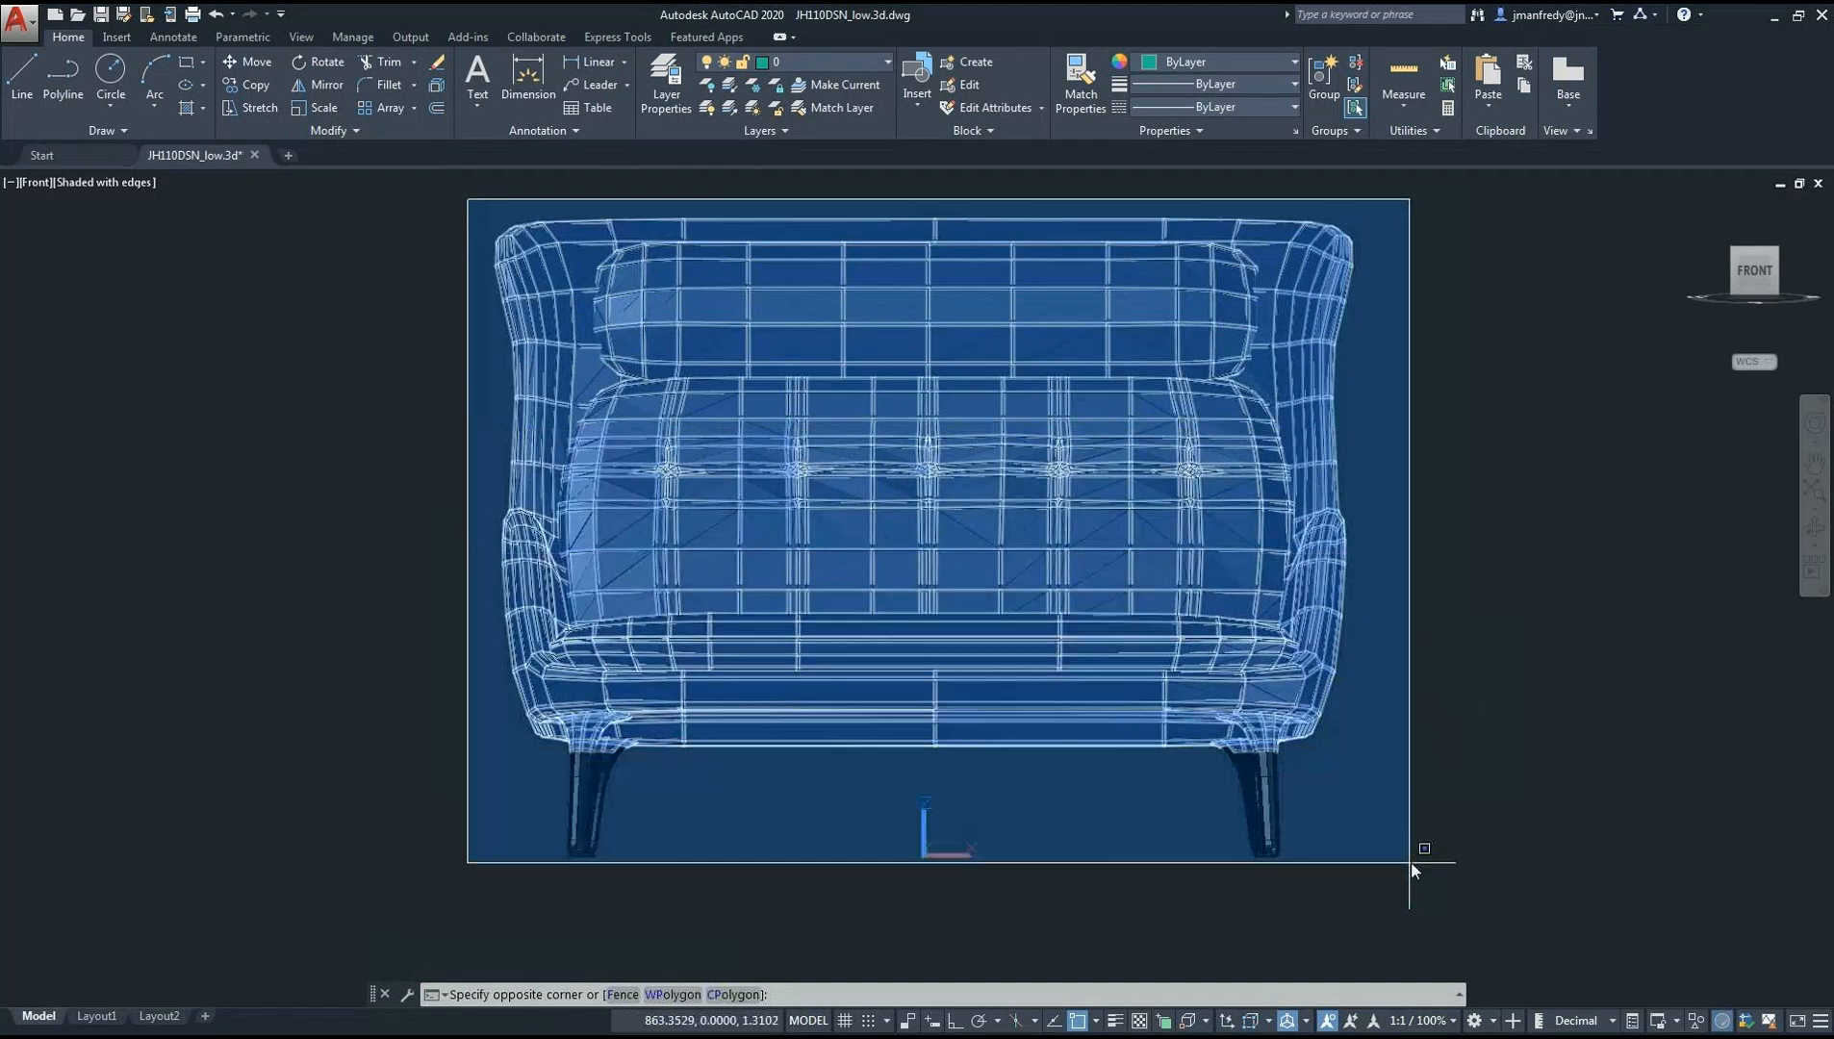
click(1409, 890)
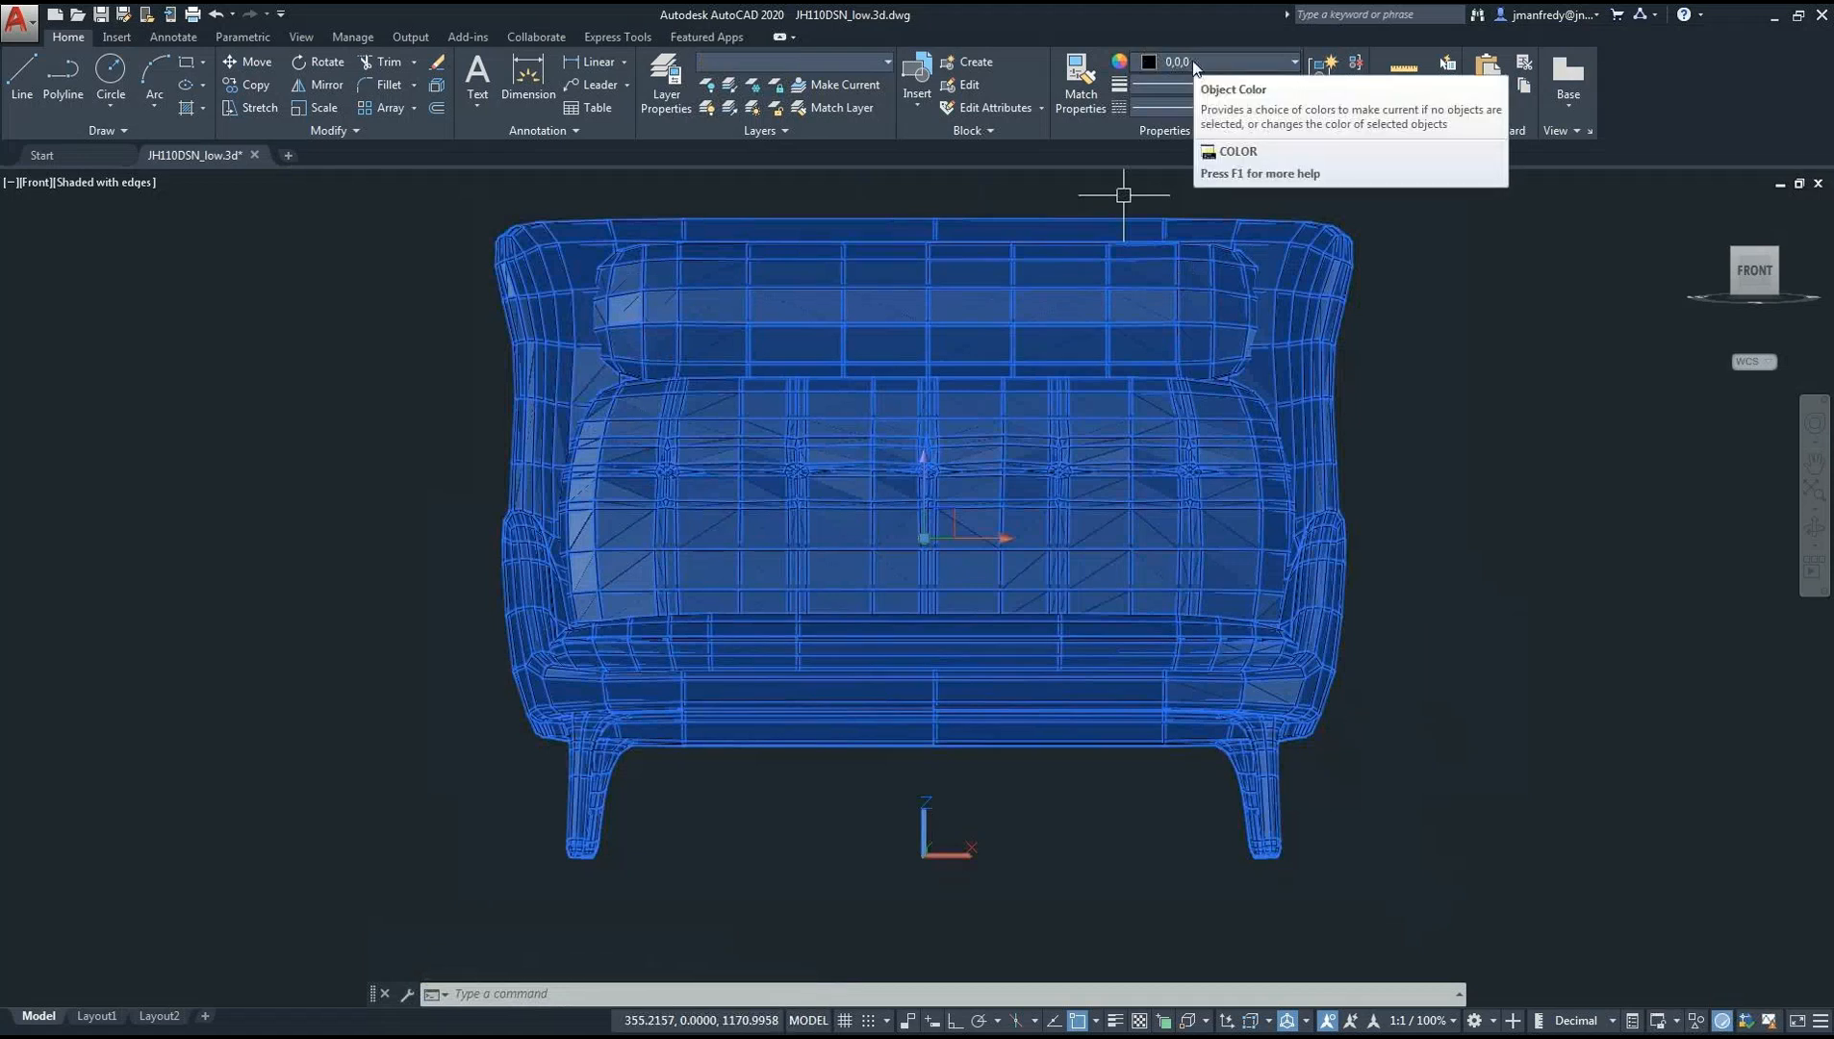
click(1294, 62)
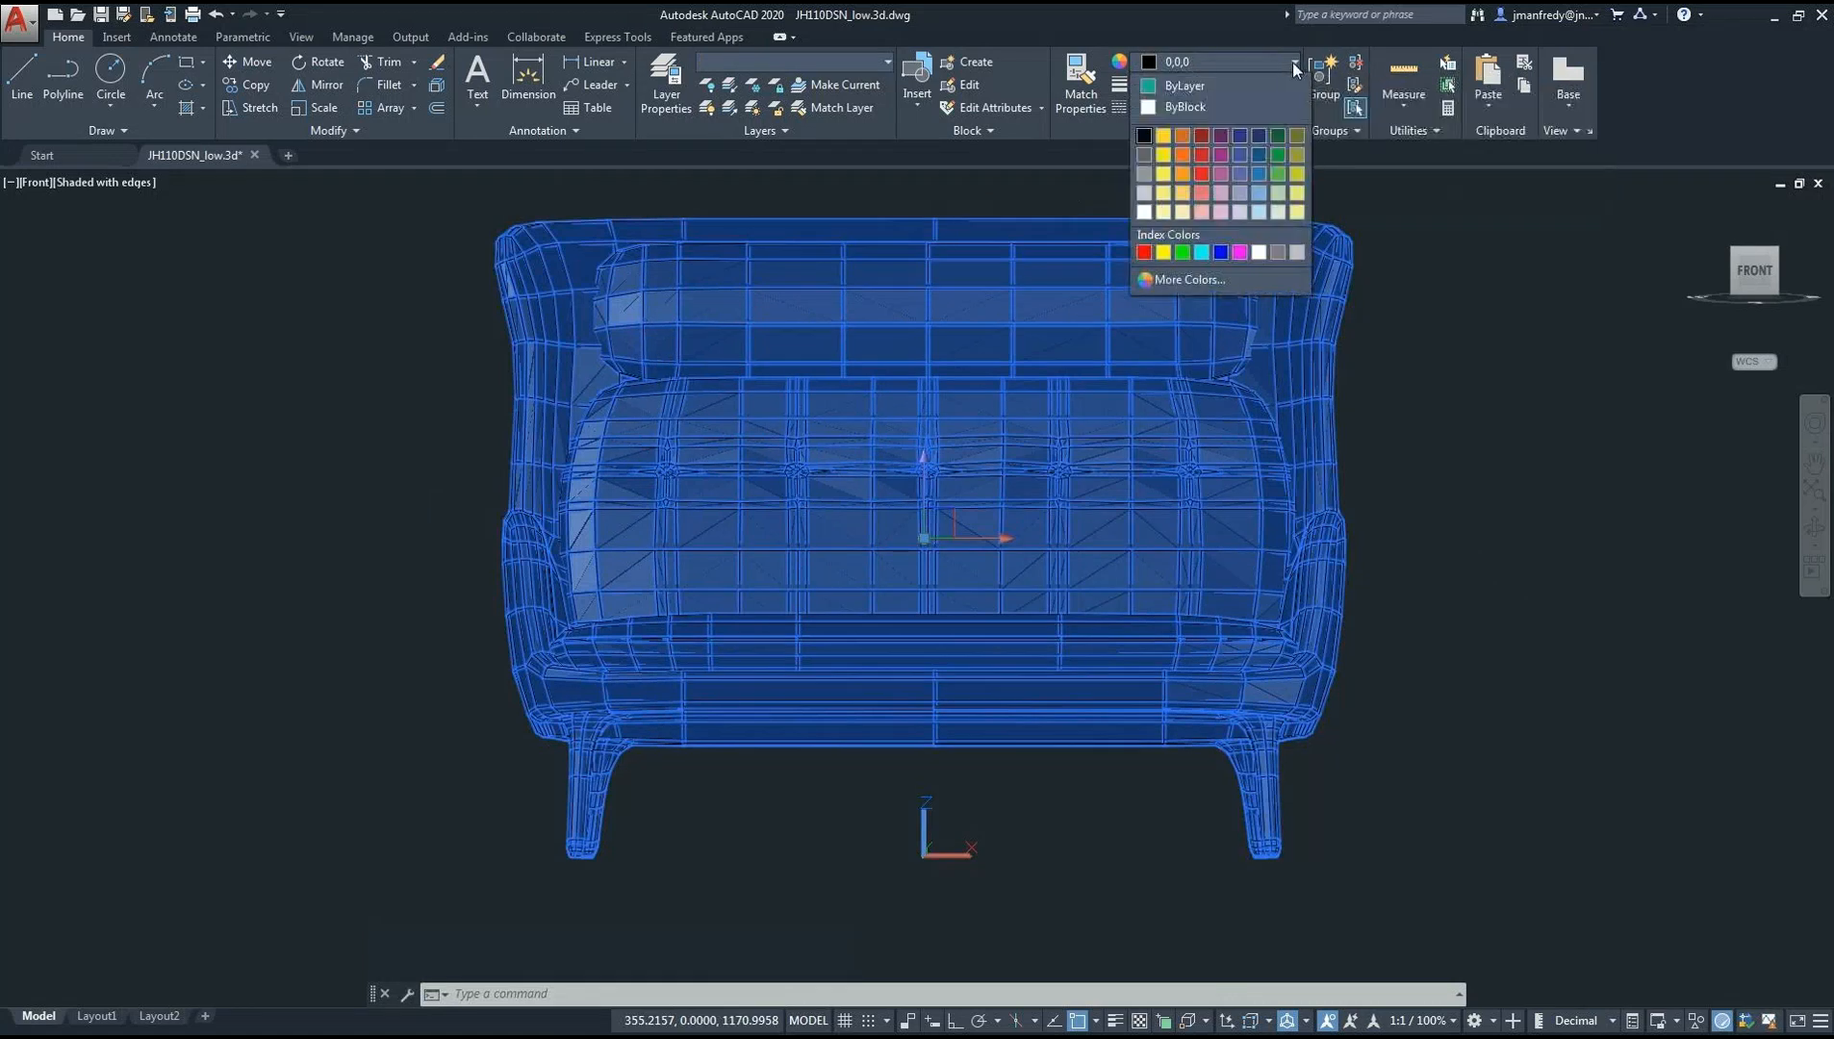
click(1196, 85)
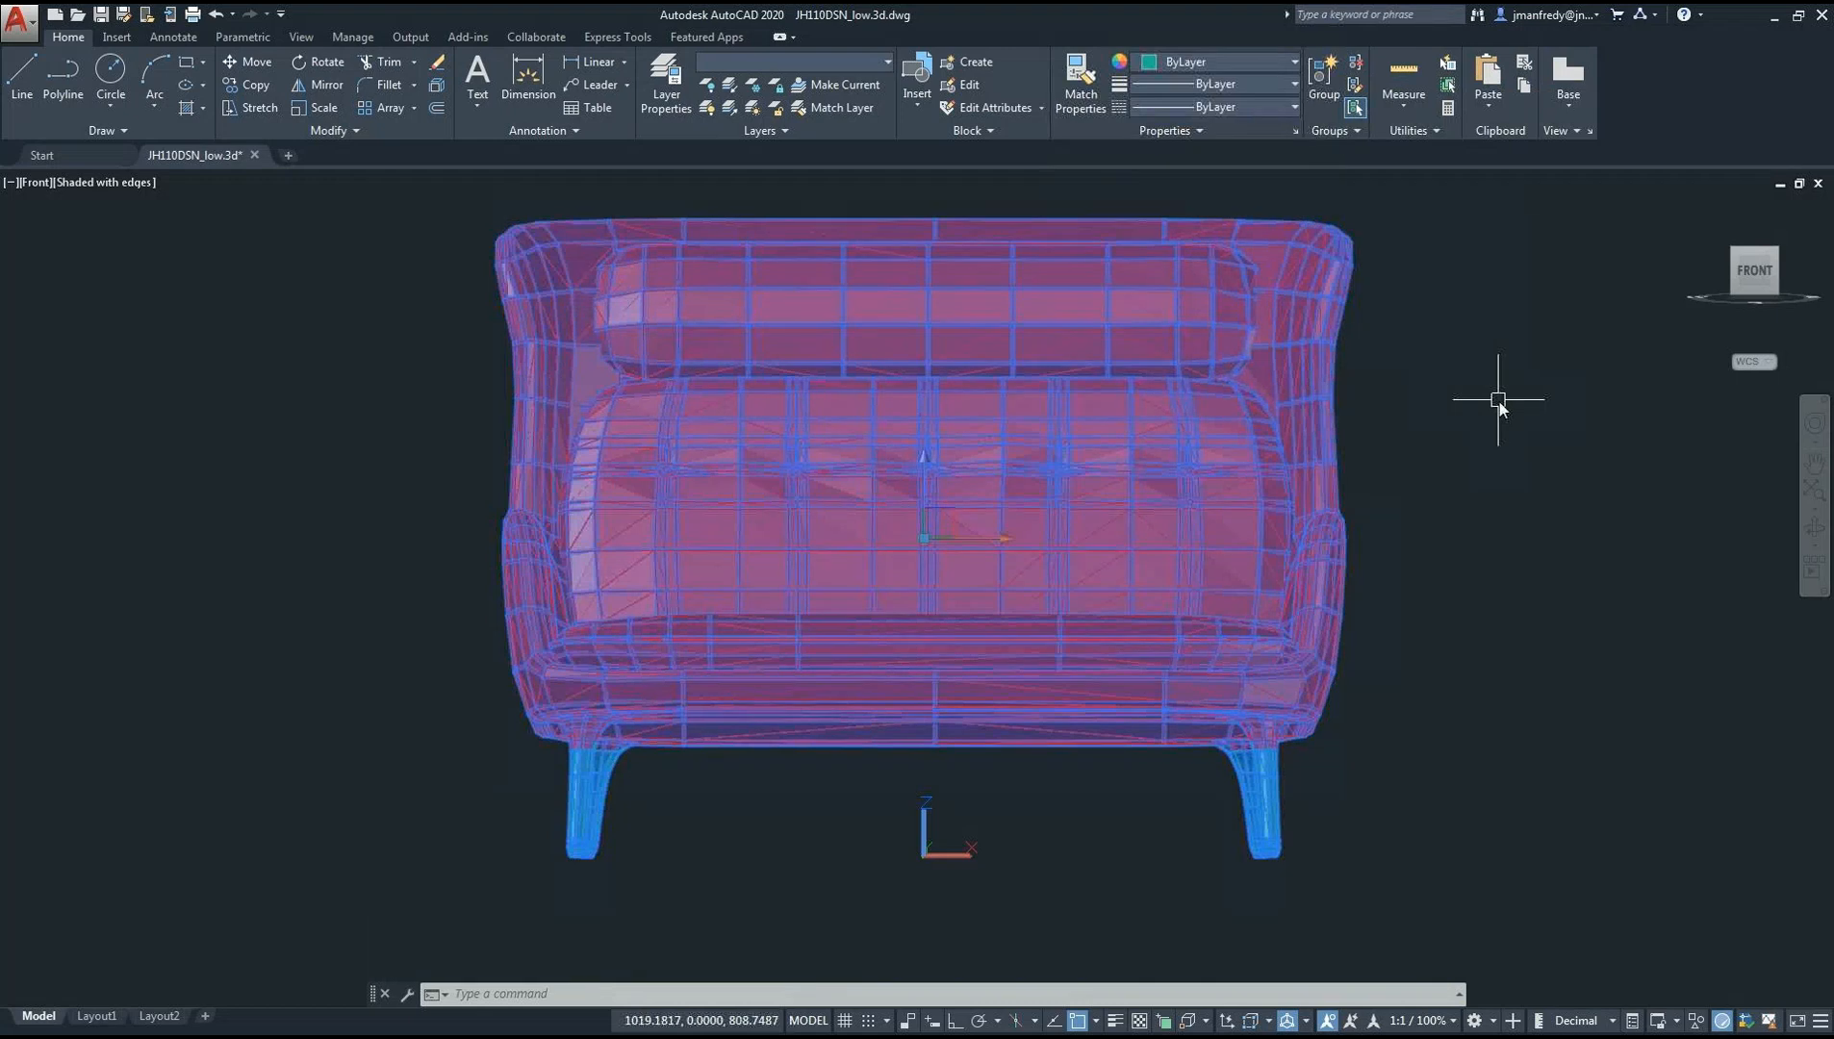
key(Escape)
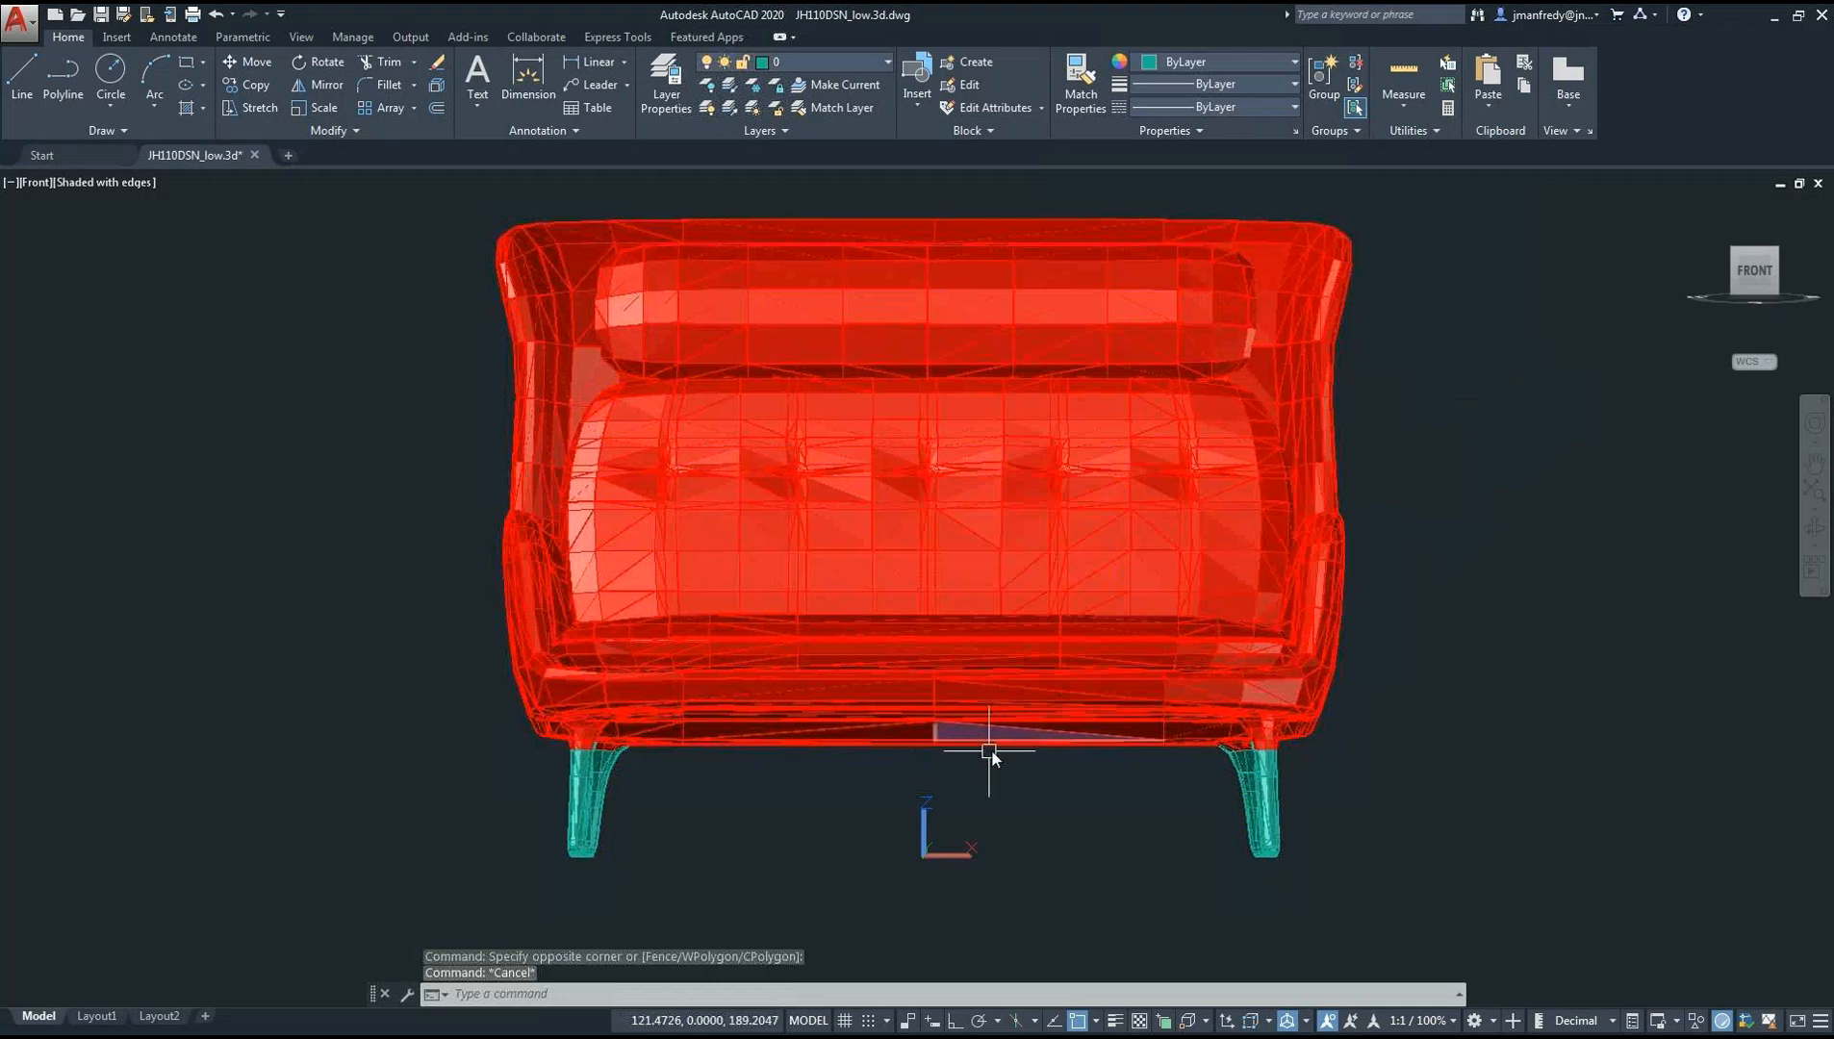
click(887, 62)
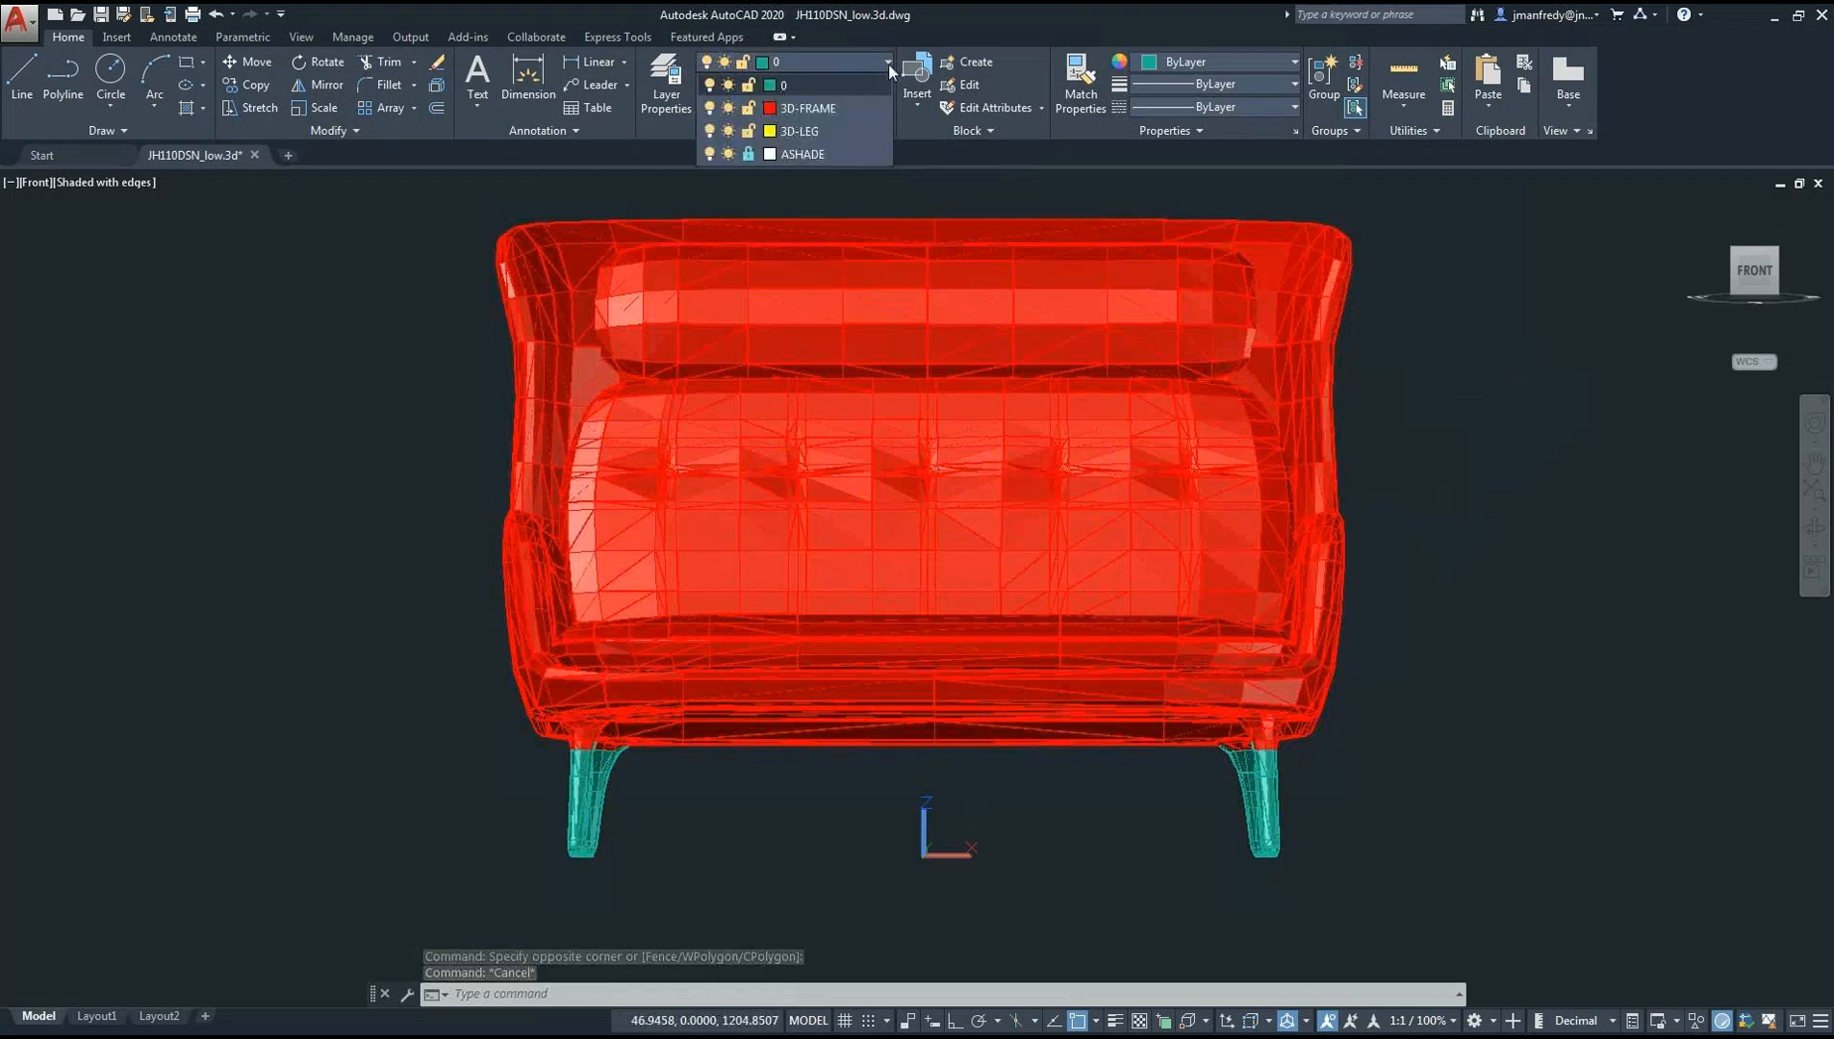
key(Escape)
key(Escape)
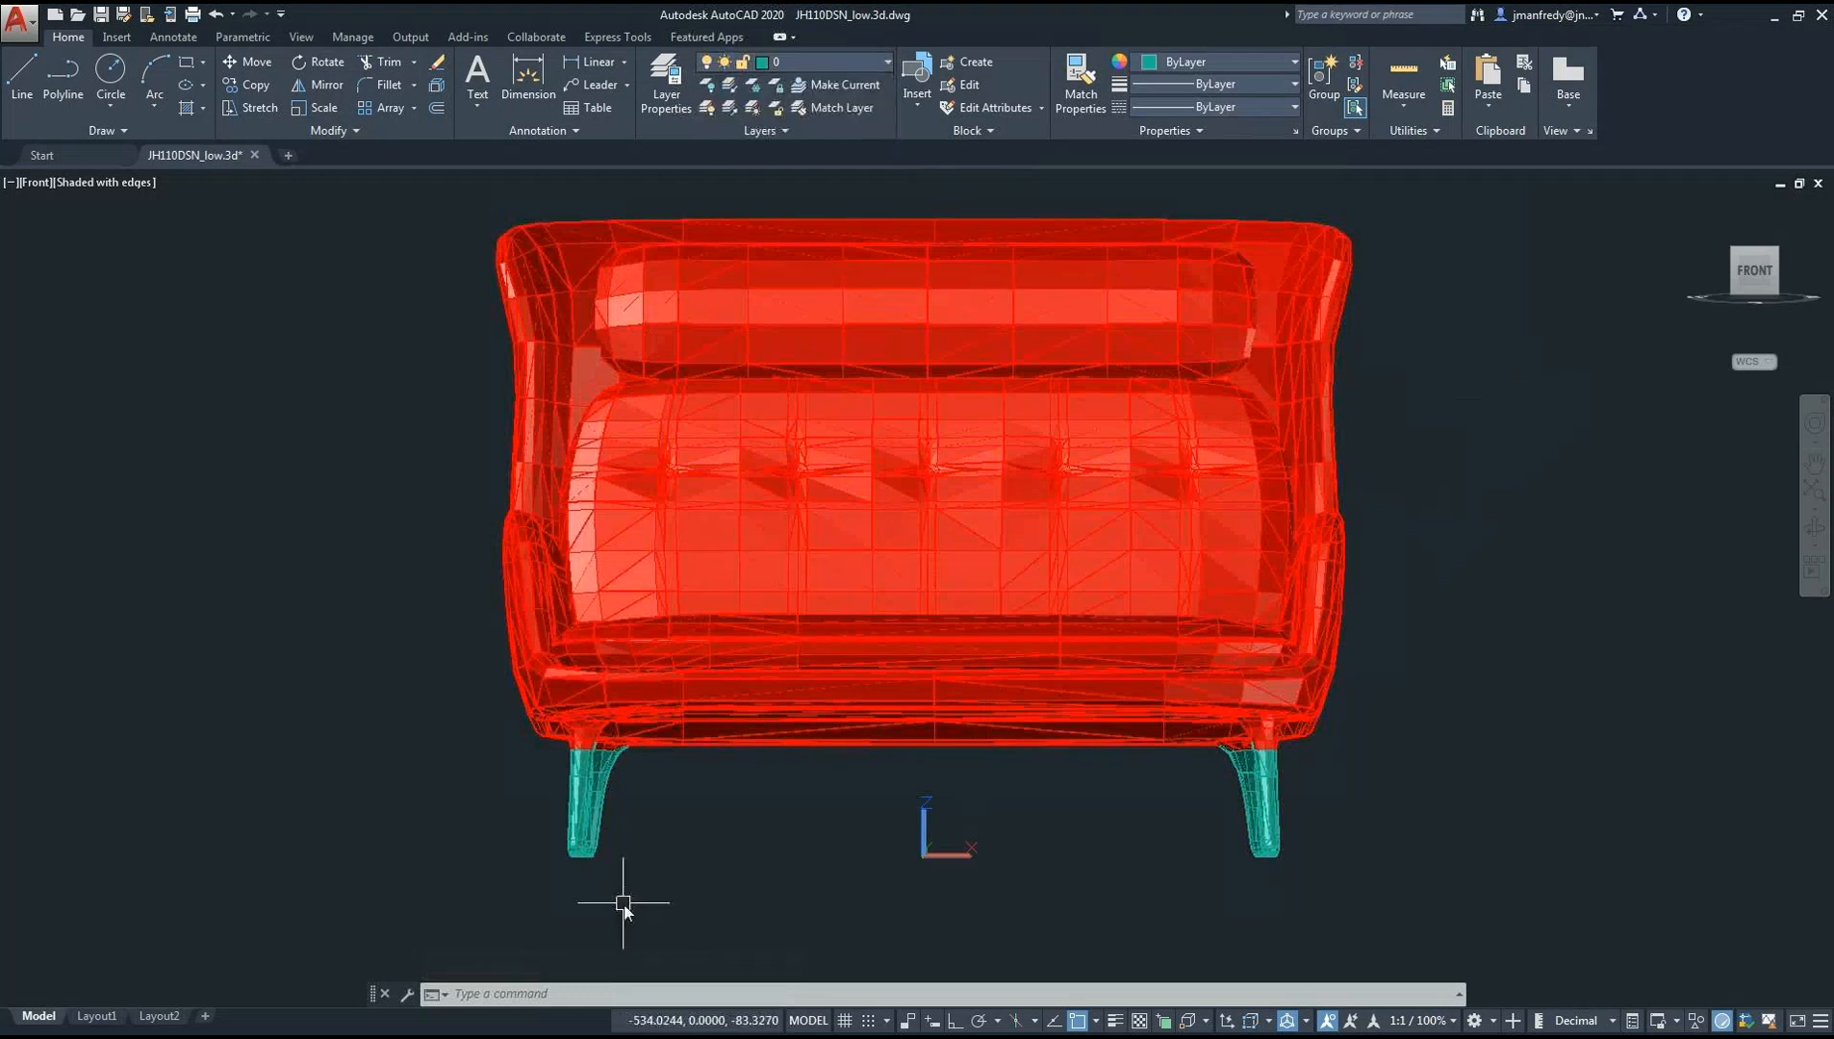
Select the sofa's legs below the body with a crossing window and move them to layer 3D-LEG
scroll(671, 898, up, 2)
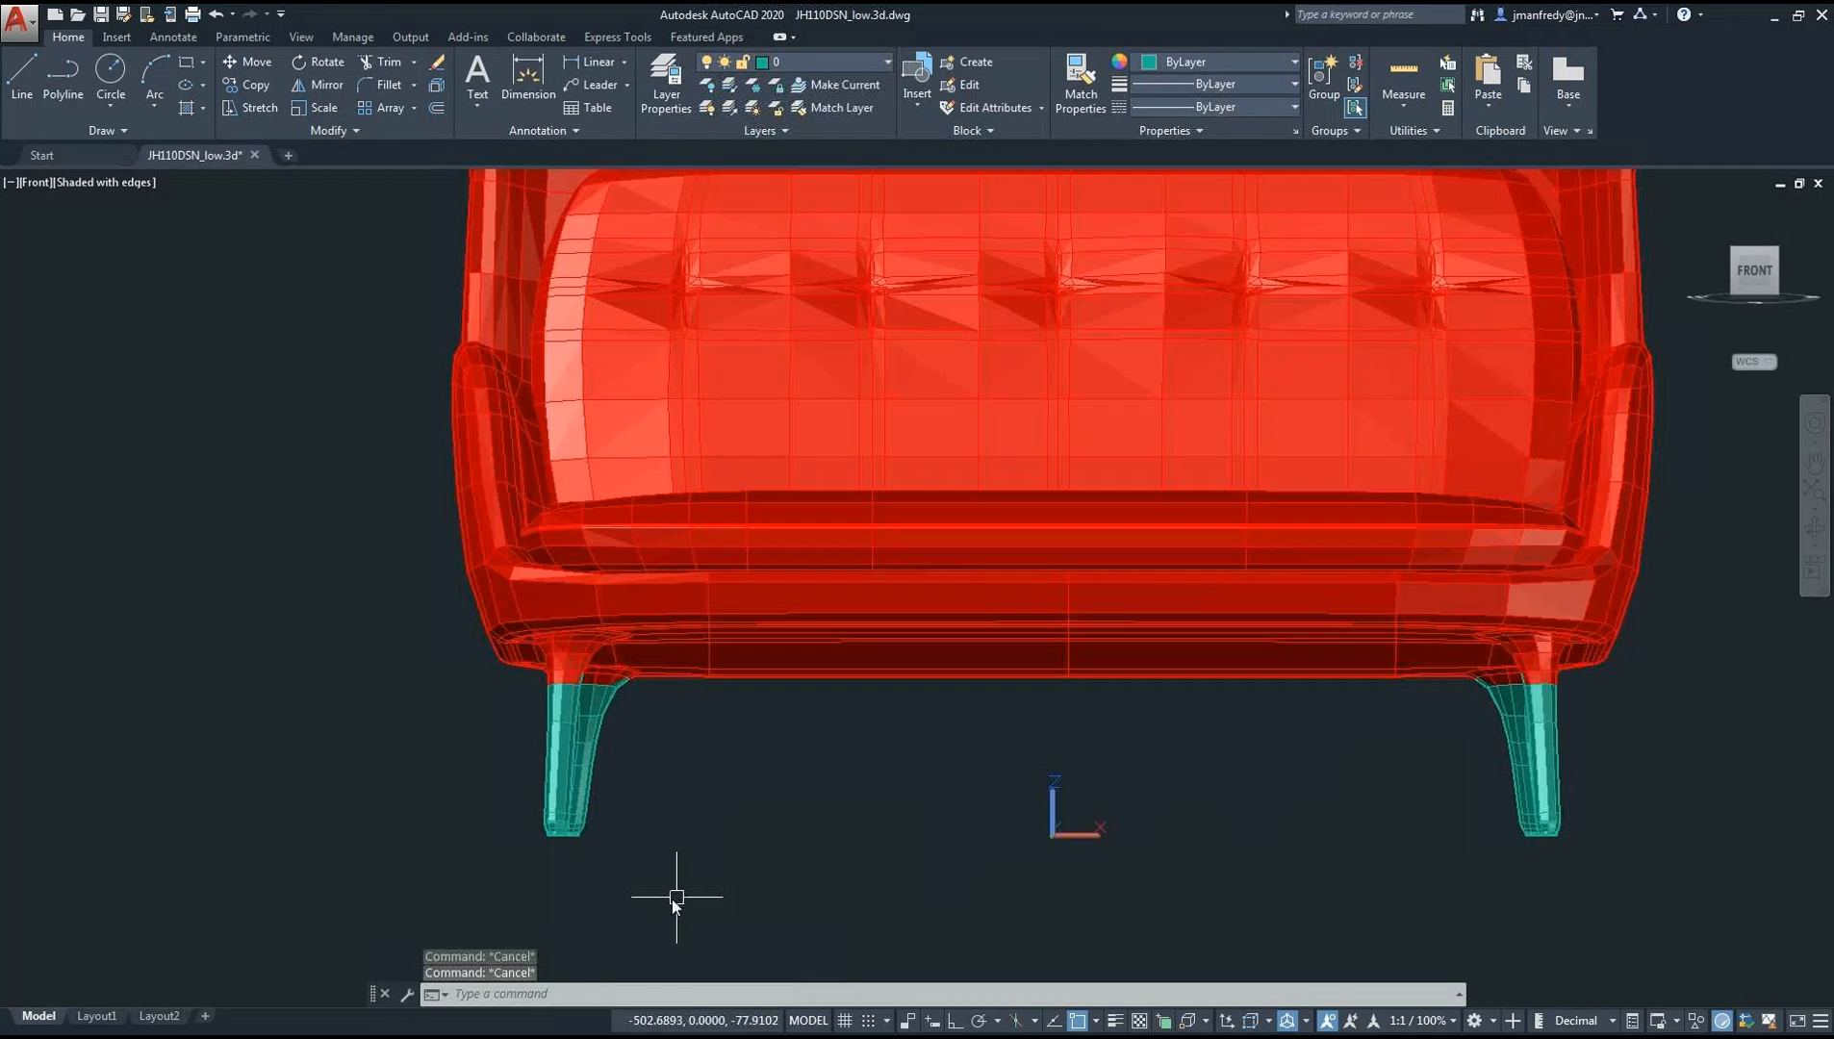
click(1690, 940)
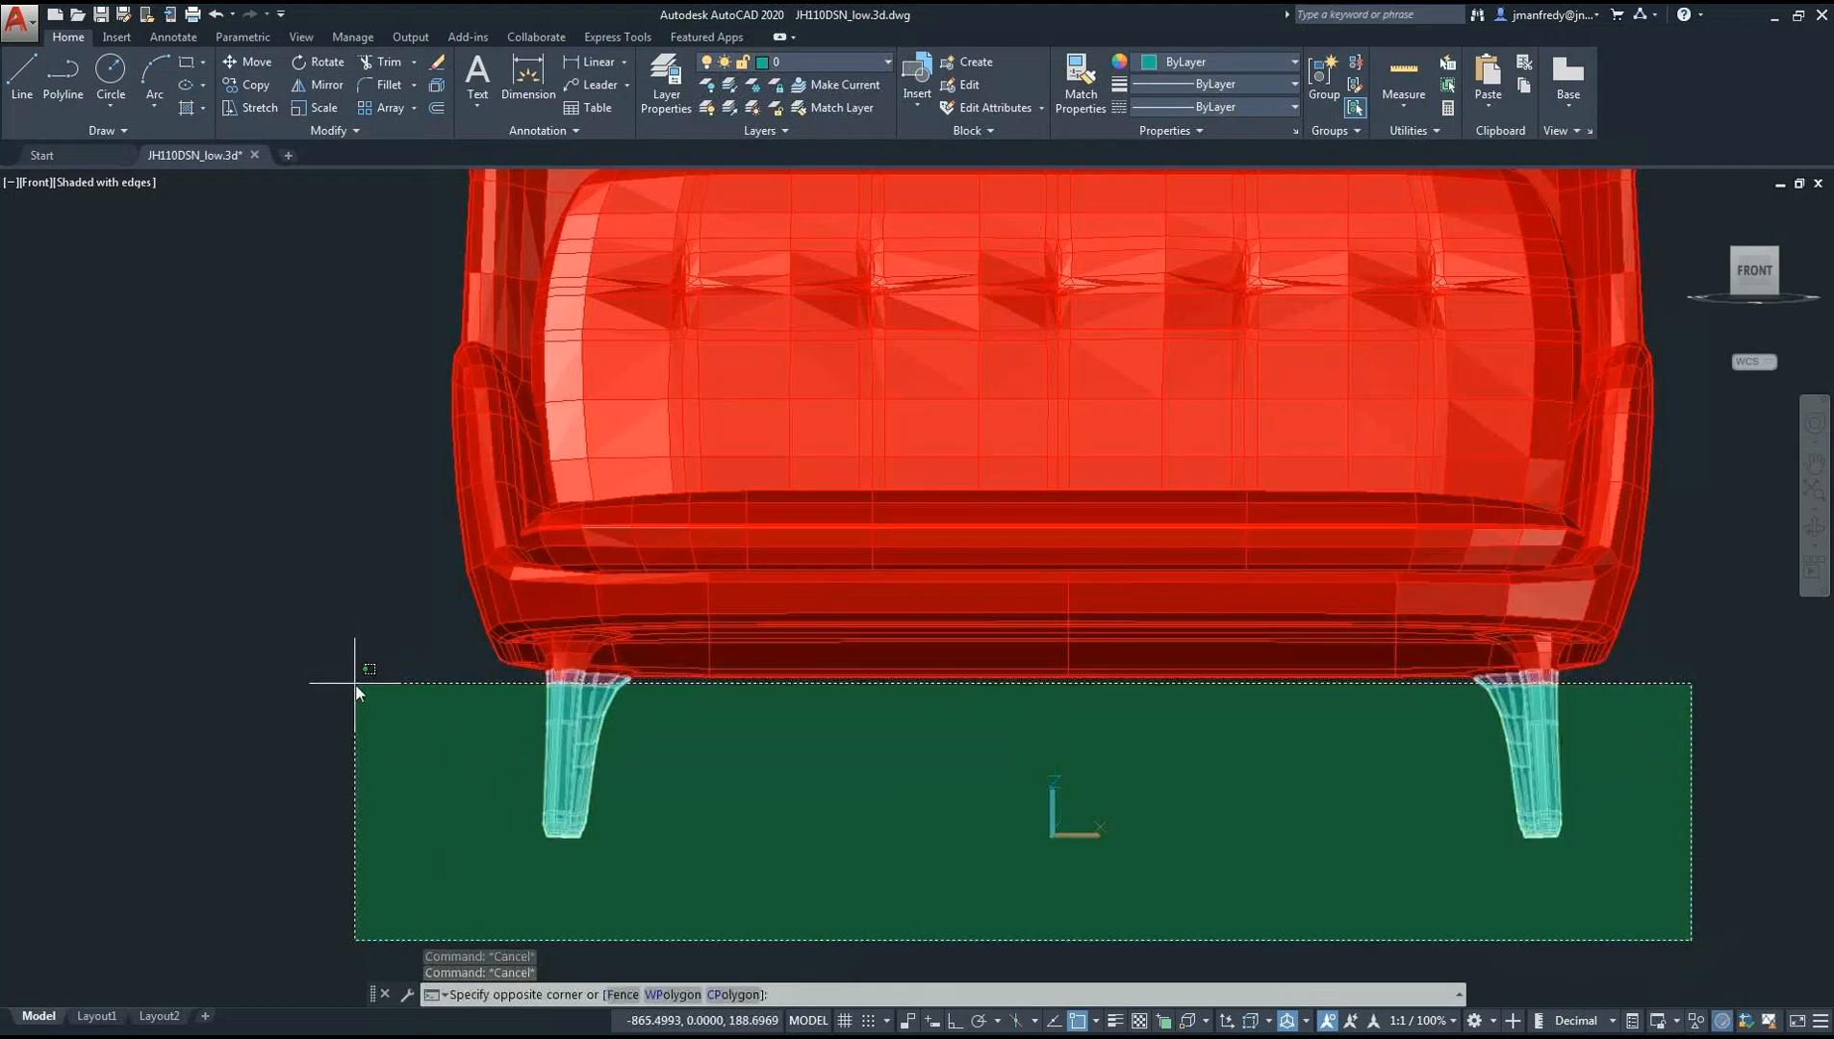
click(355, 683)
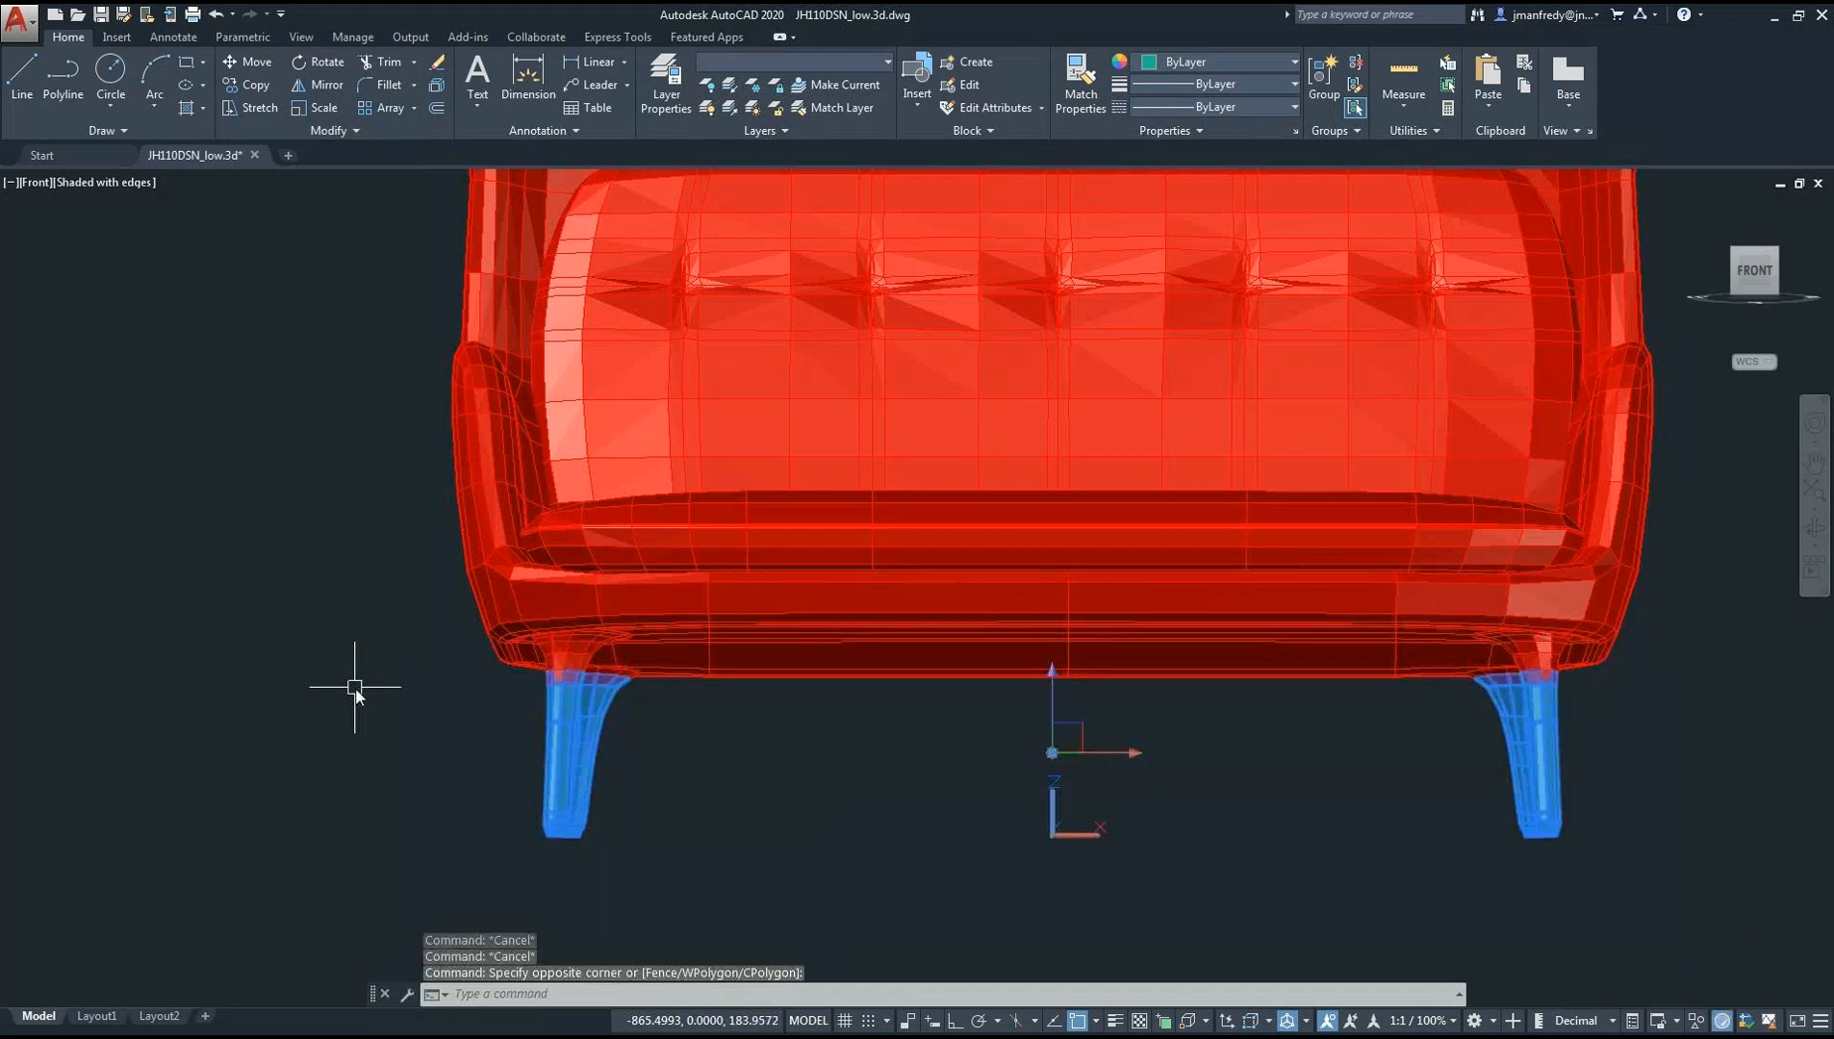
click(886, 62)
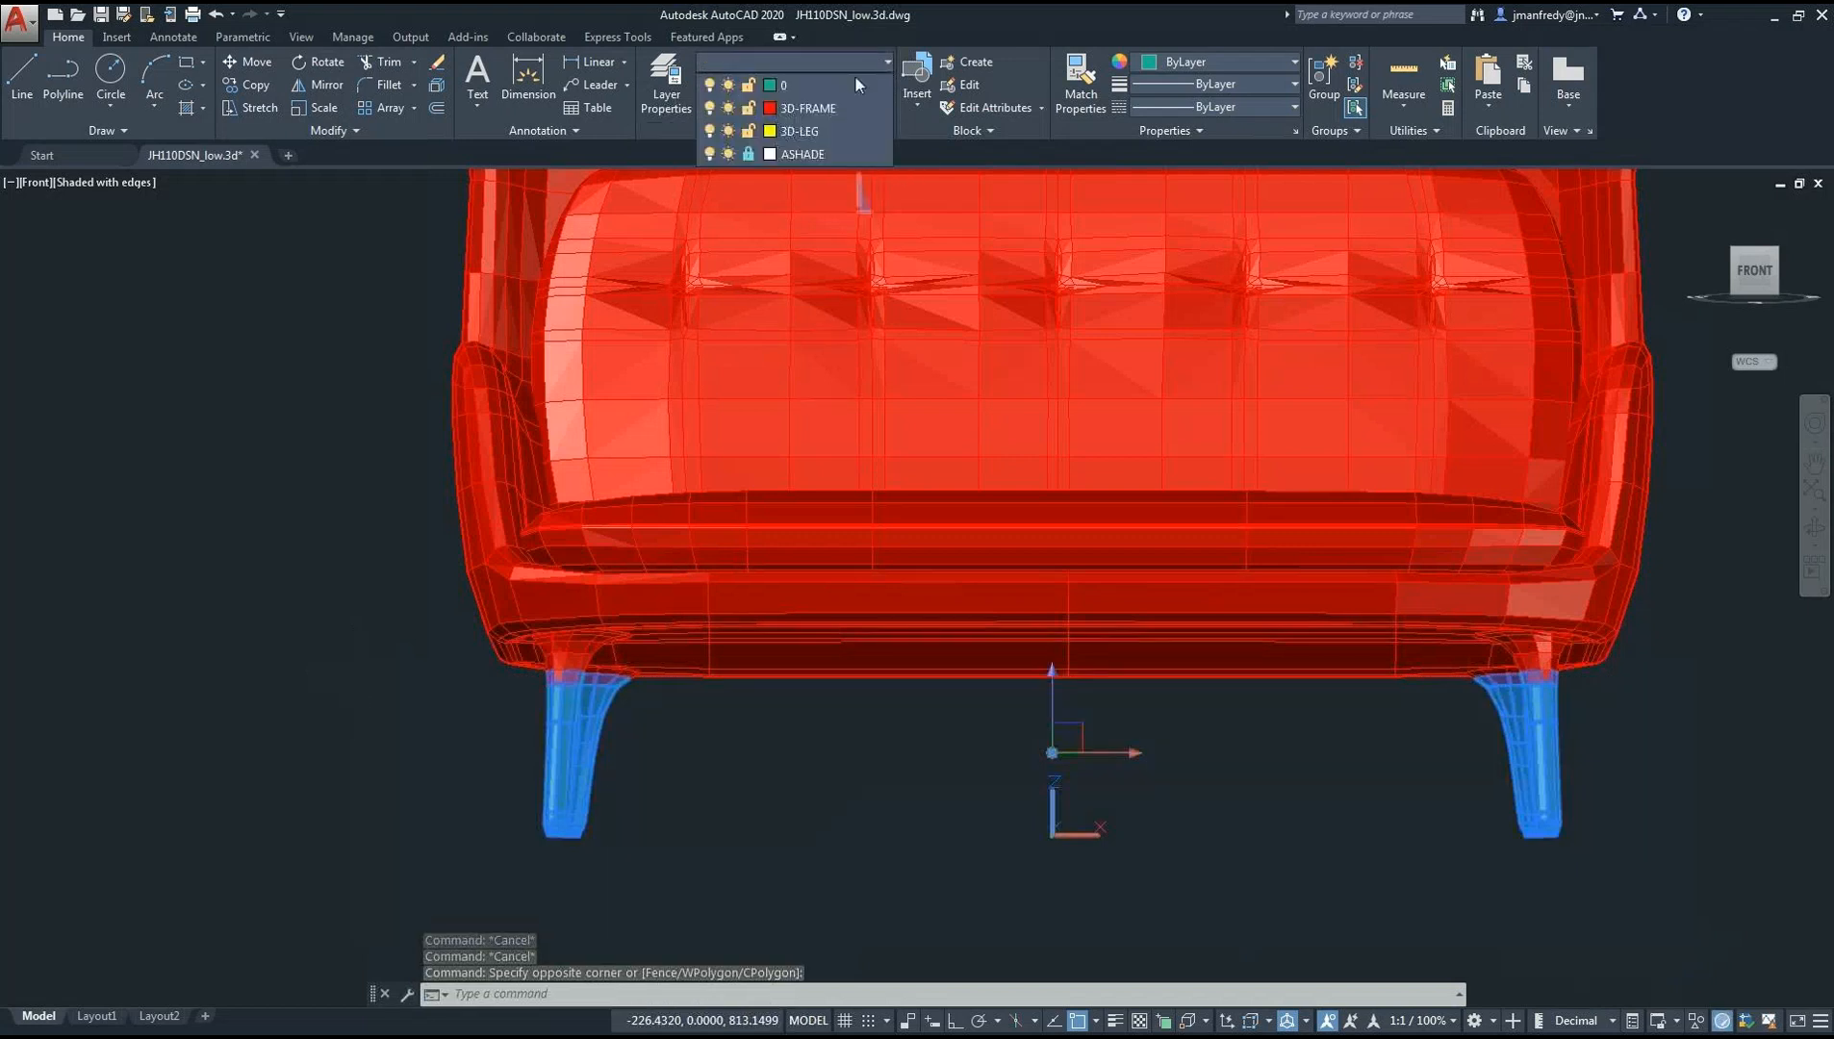
click(798, 130)
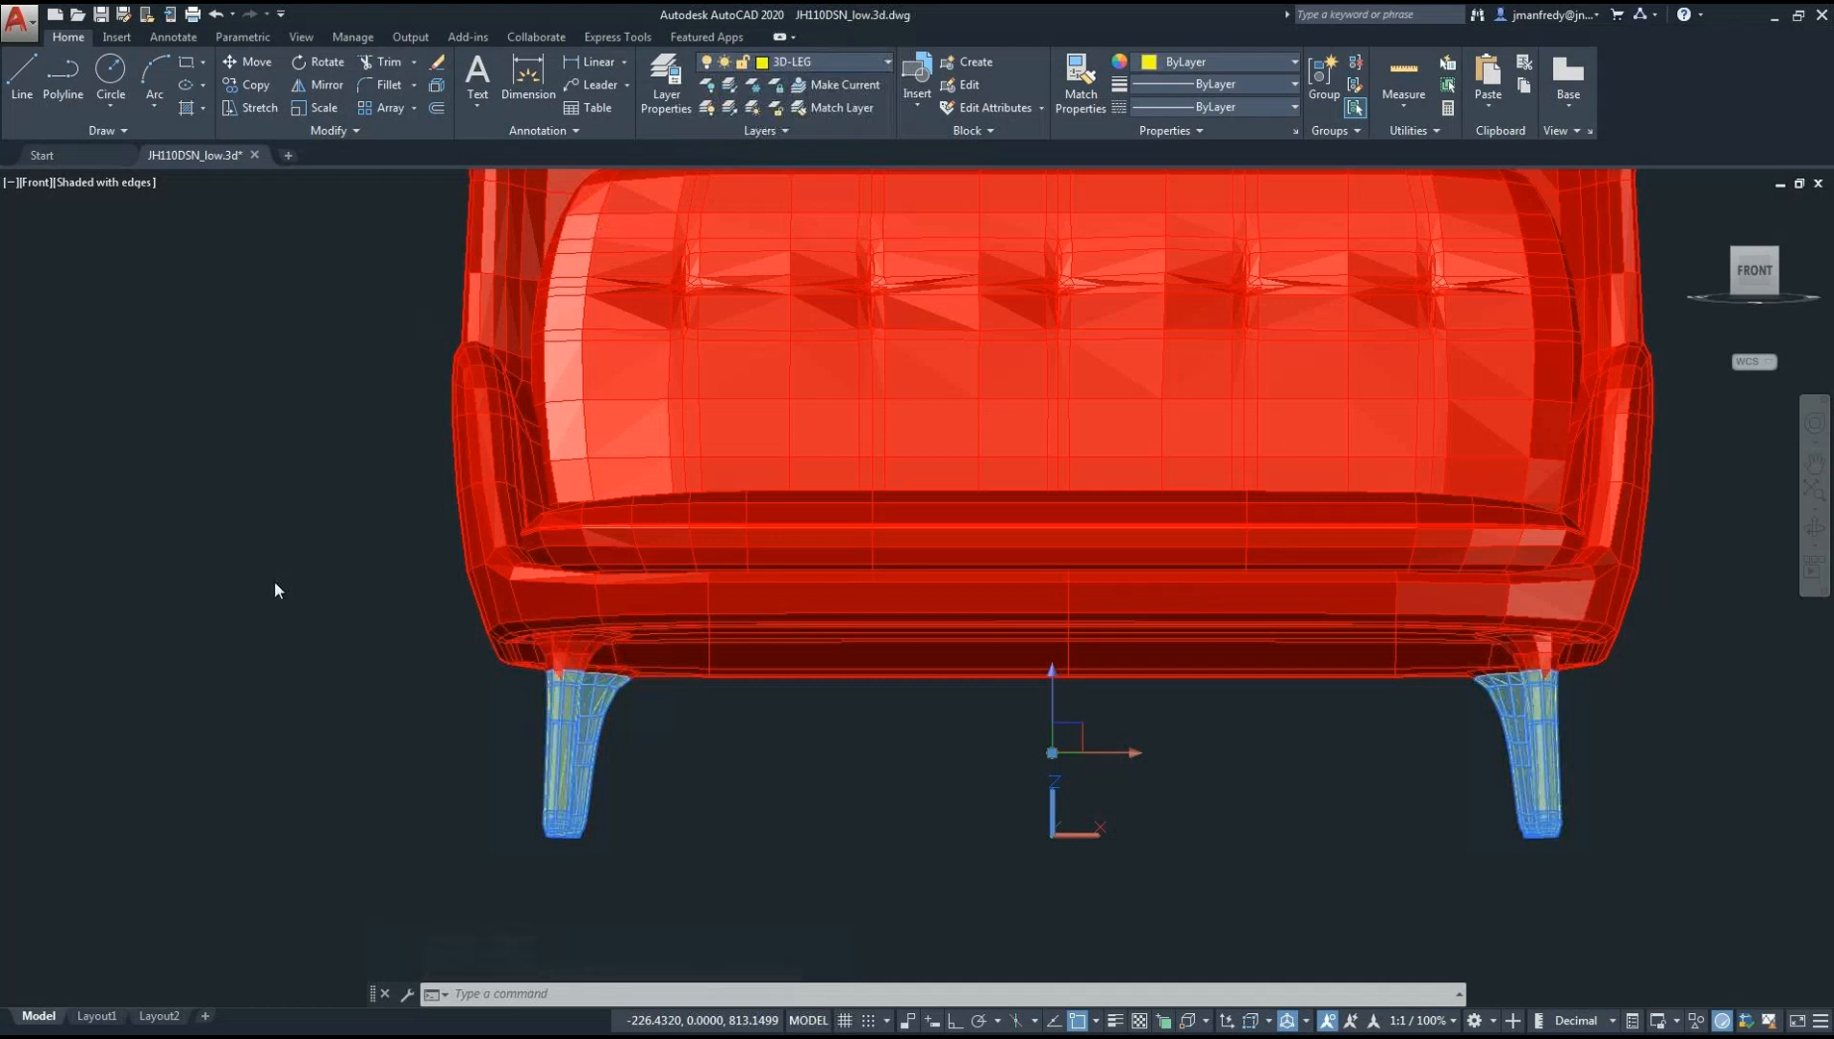
key(Escape)
key(Escape)
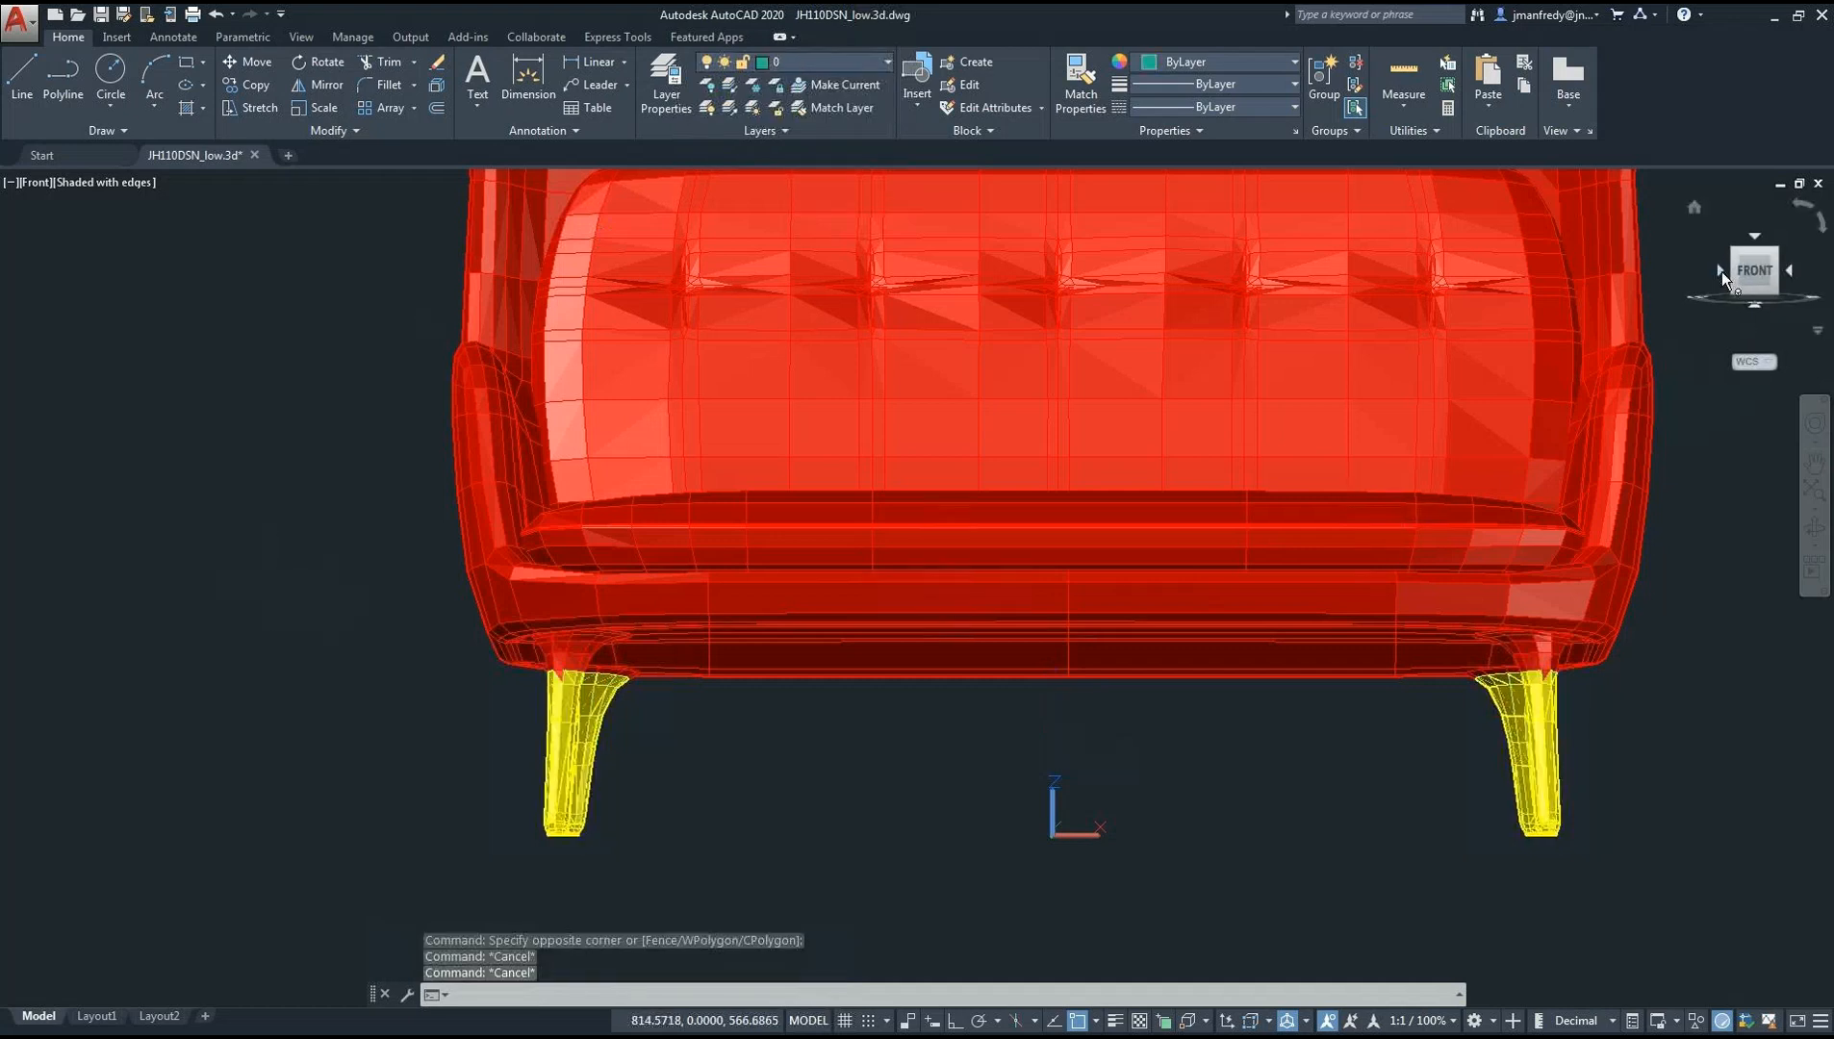
In the left side view, select the front legs including their upper ends and move them to layer 3D-LEG
click(1720, 271)
scroll(950, 862, up, 3)
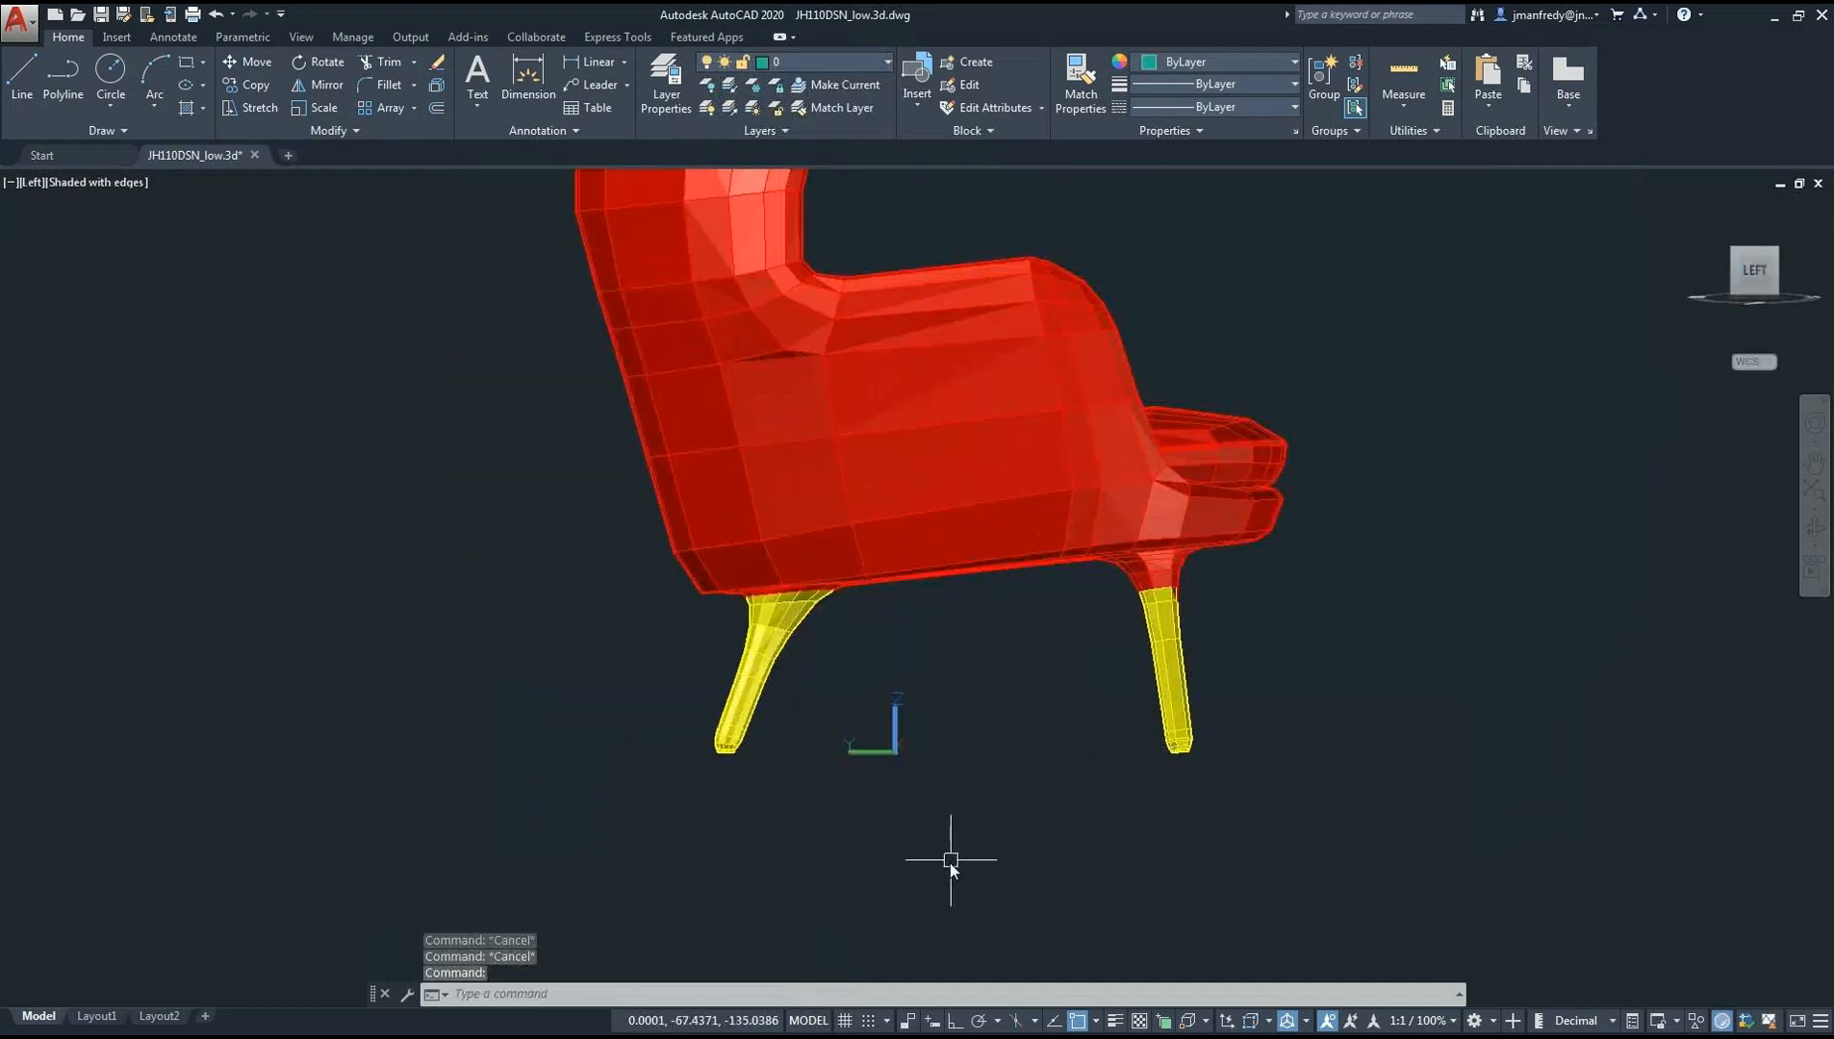
scroll(1189, 613, up, 2)
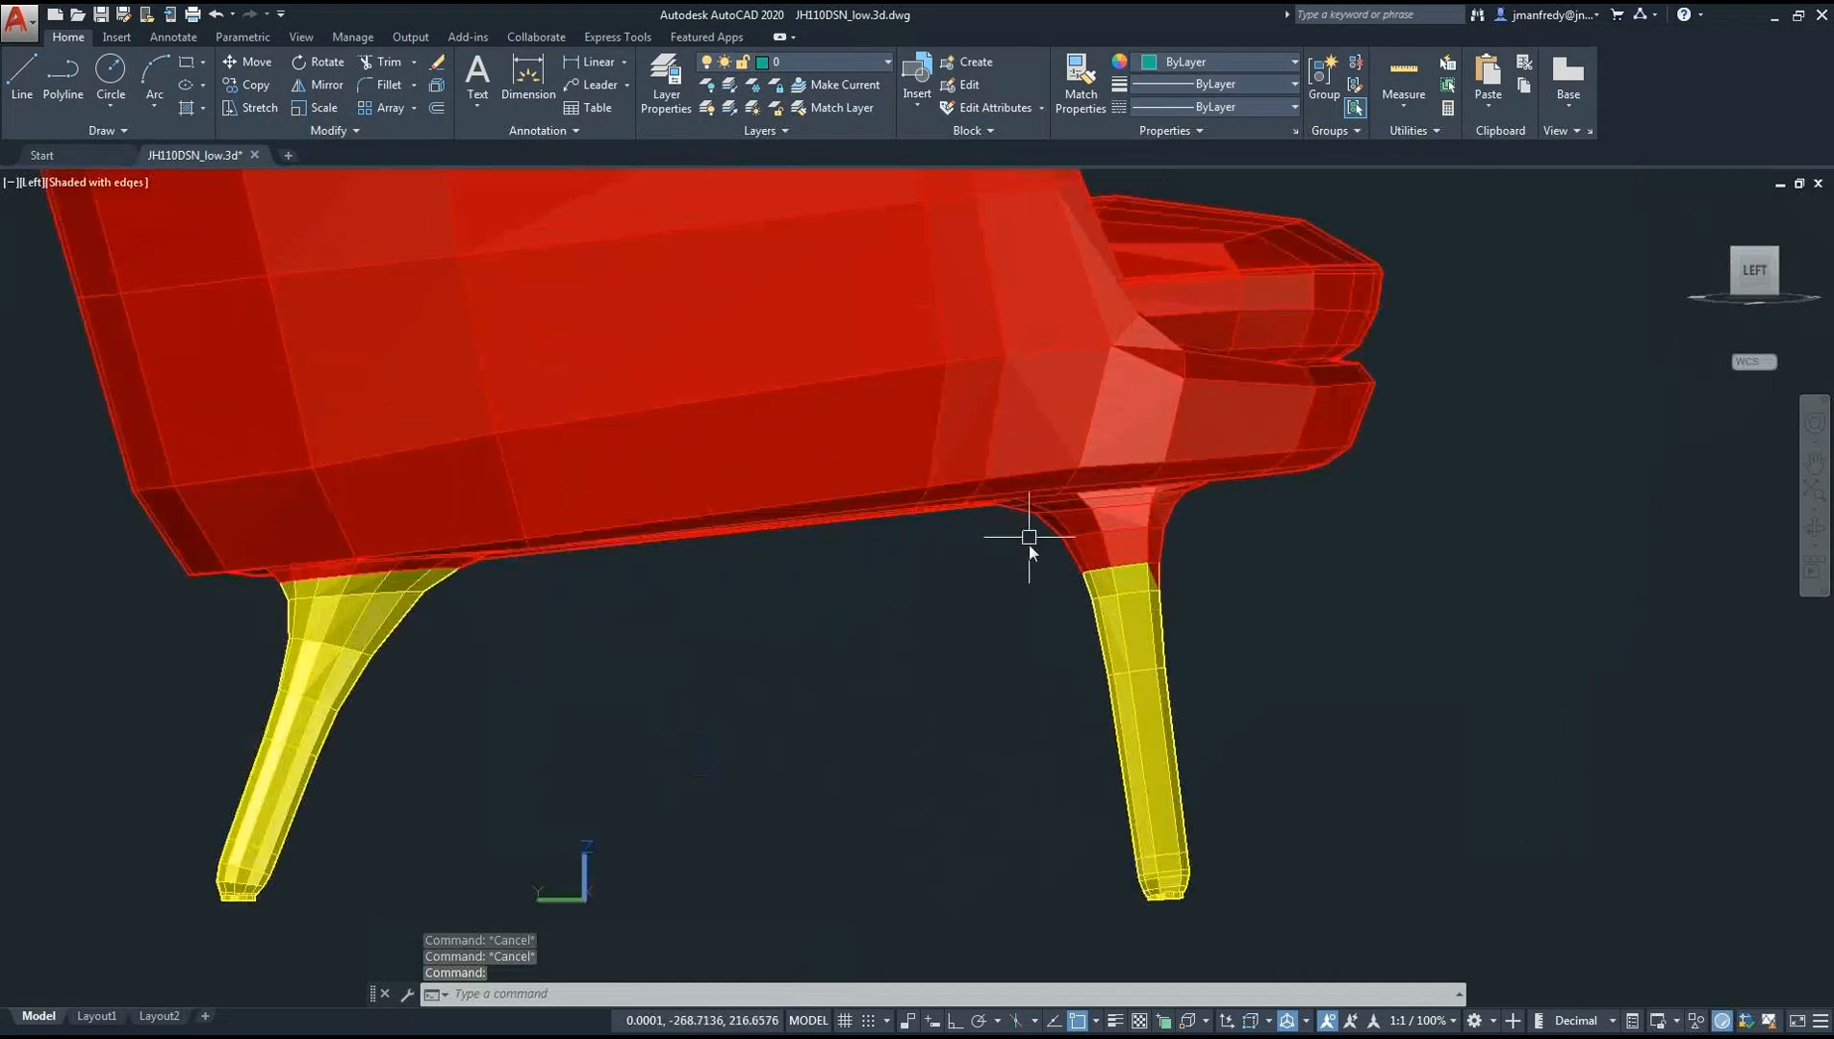
click(1287, 752)
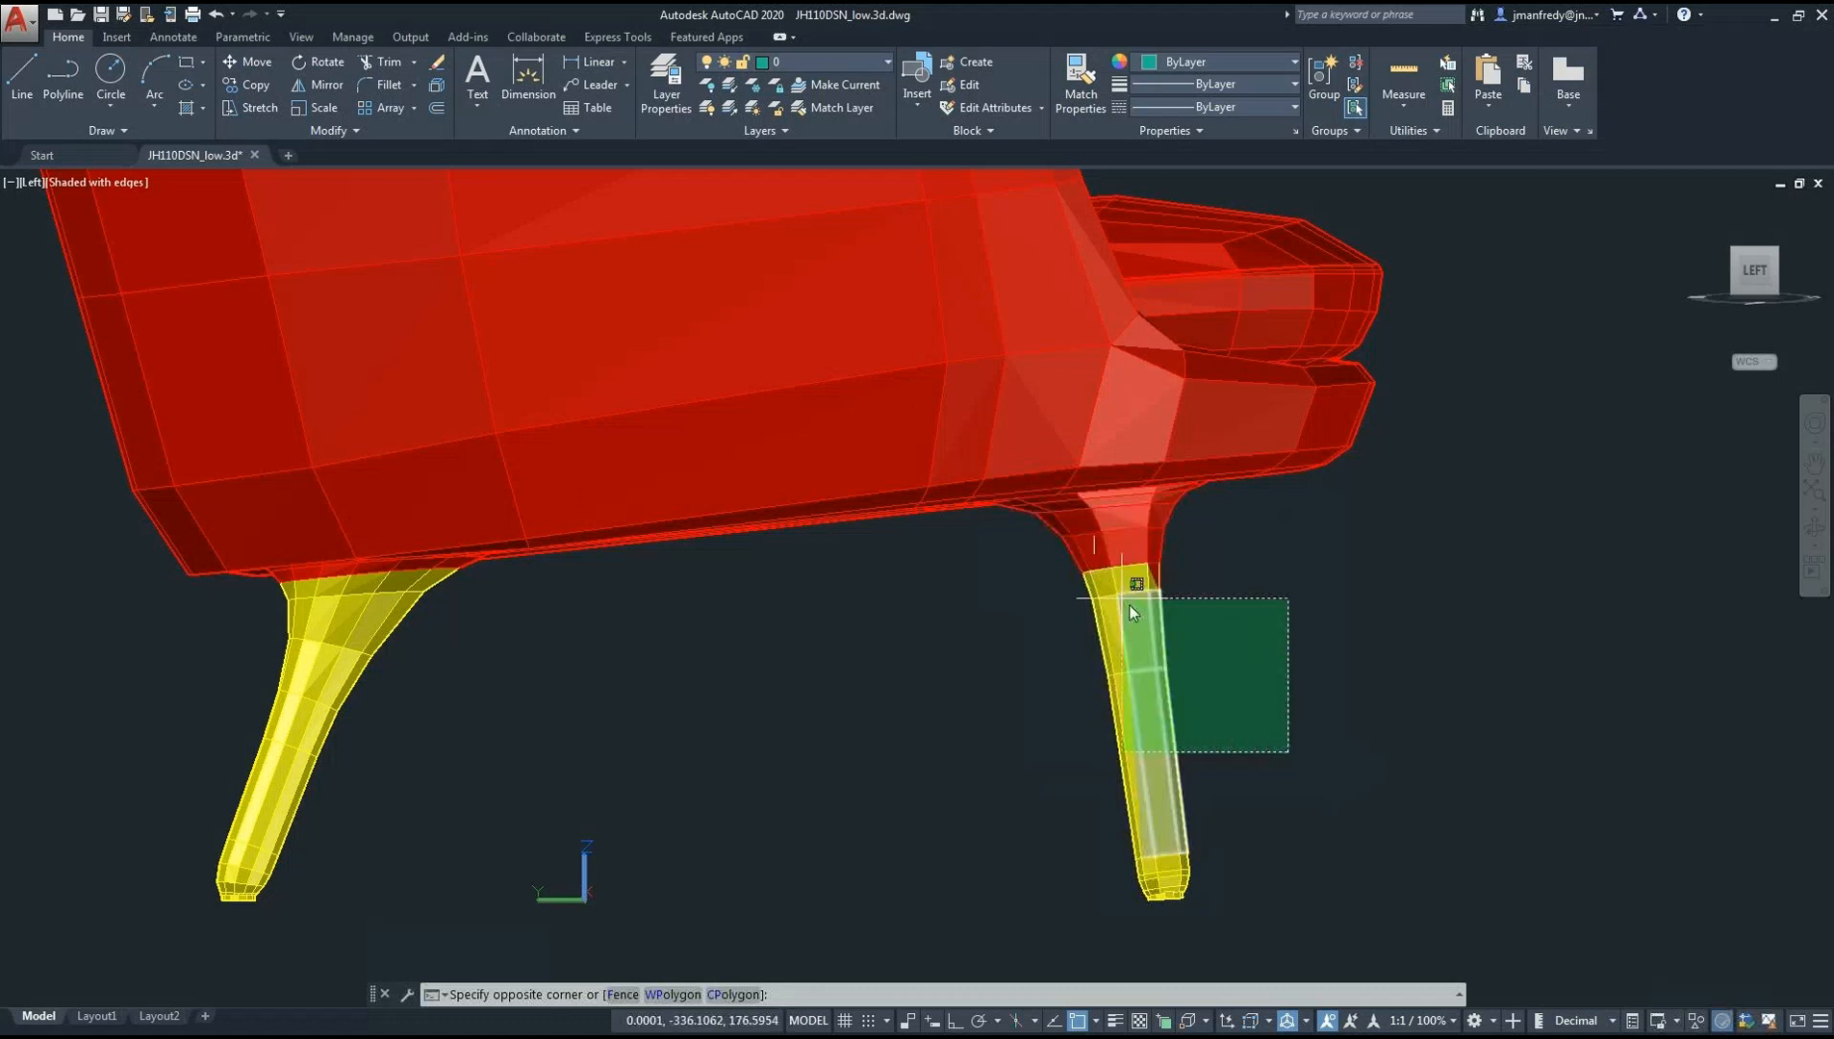
click(1036, 526)
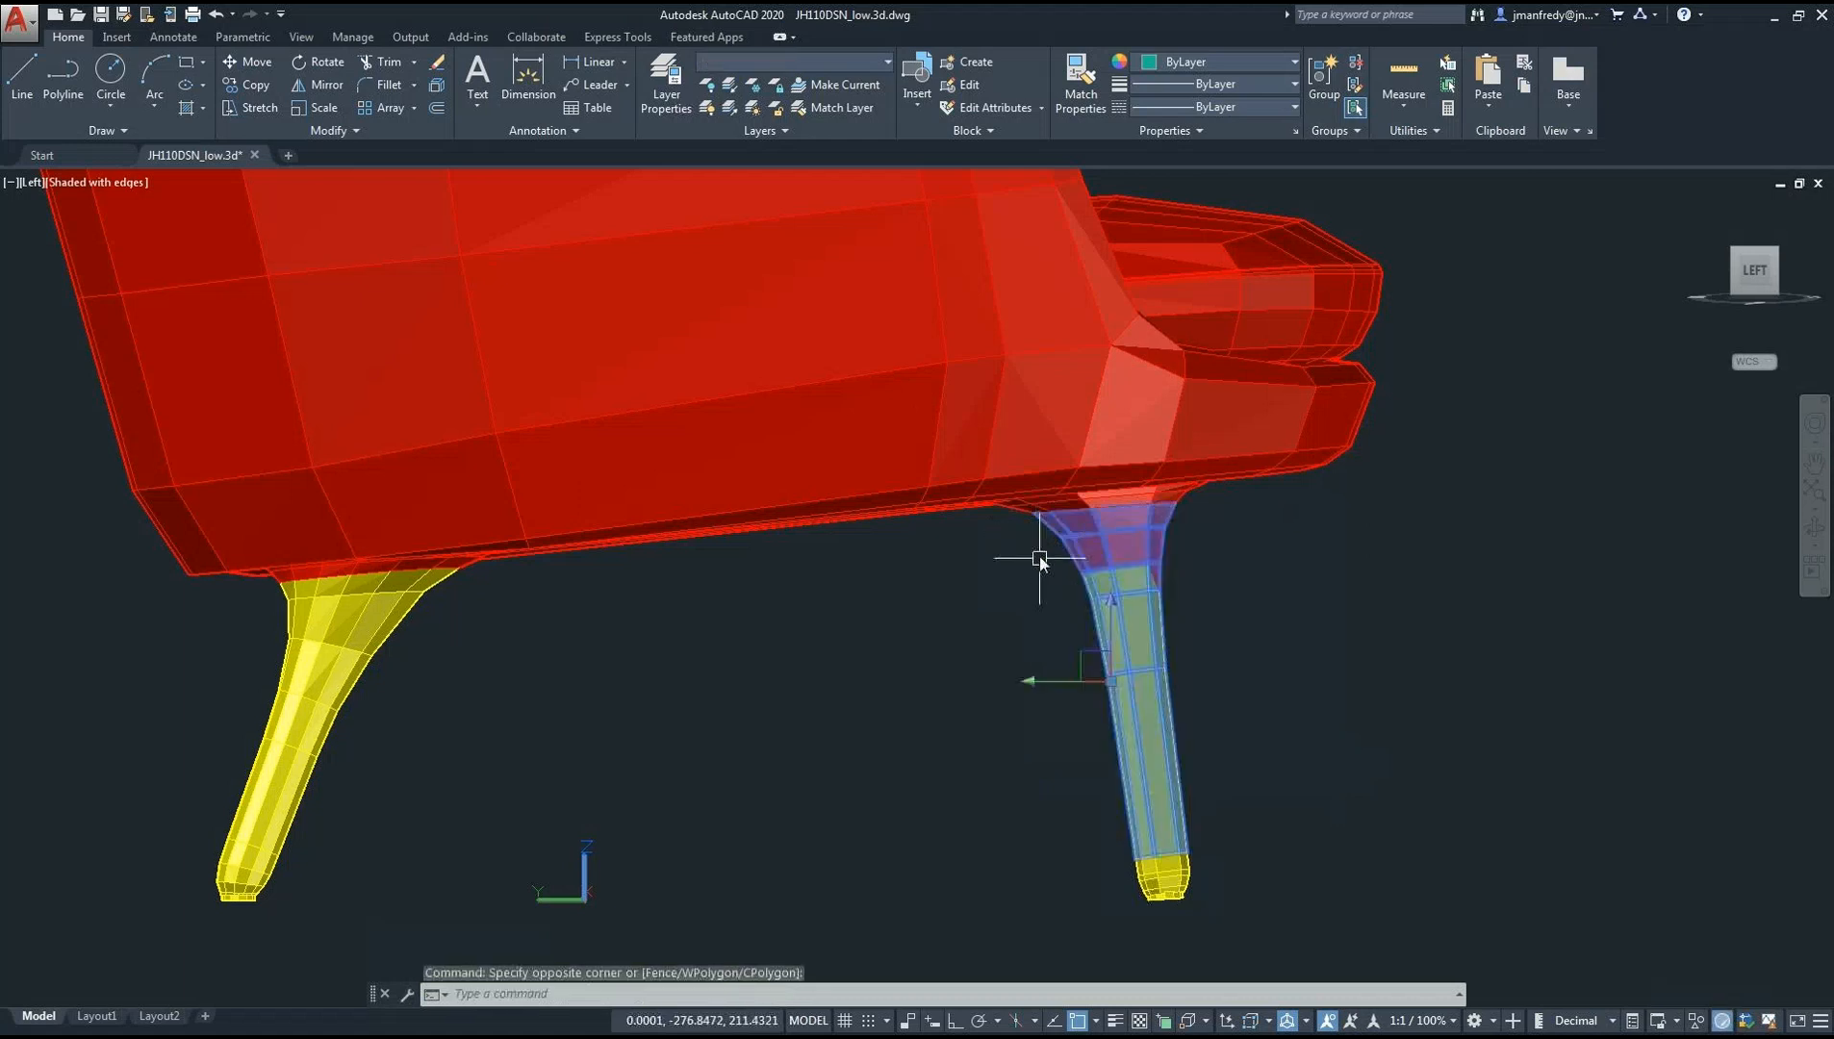
click(885, 64)
click(786, 131)
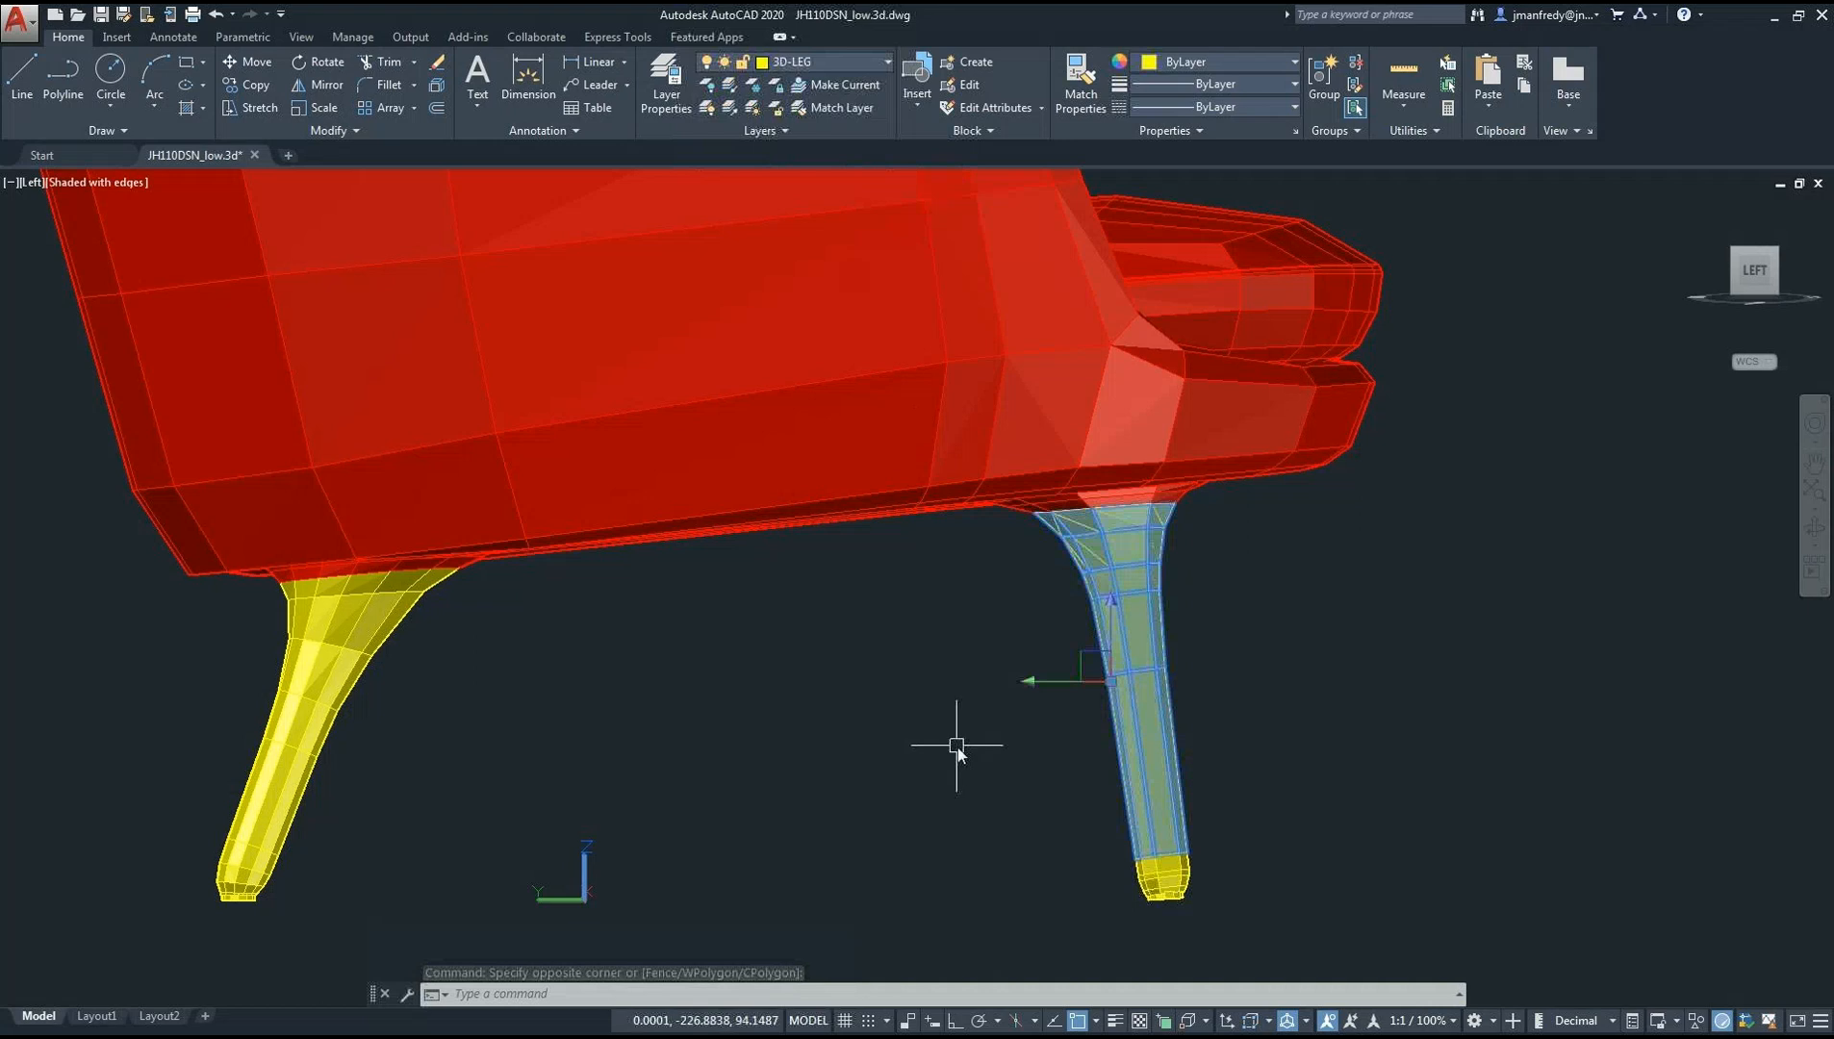
key(Escape)
Inspect the sofa from the back, right and front to check the frame and leg layer colors
click(1720, 273)
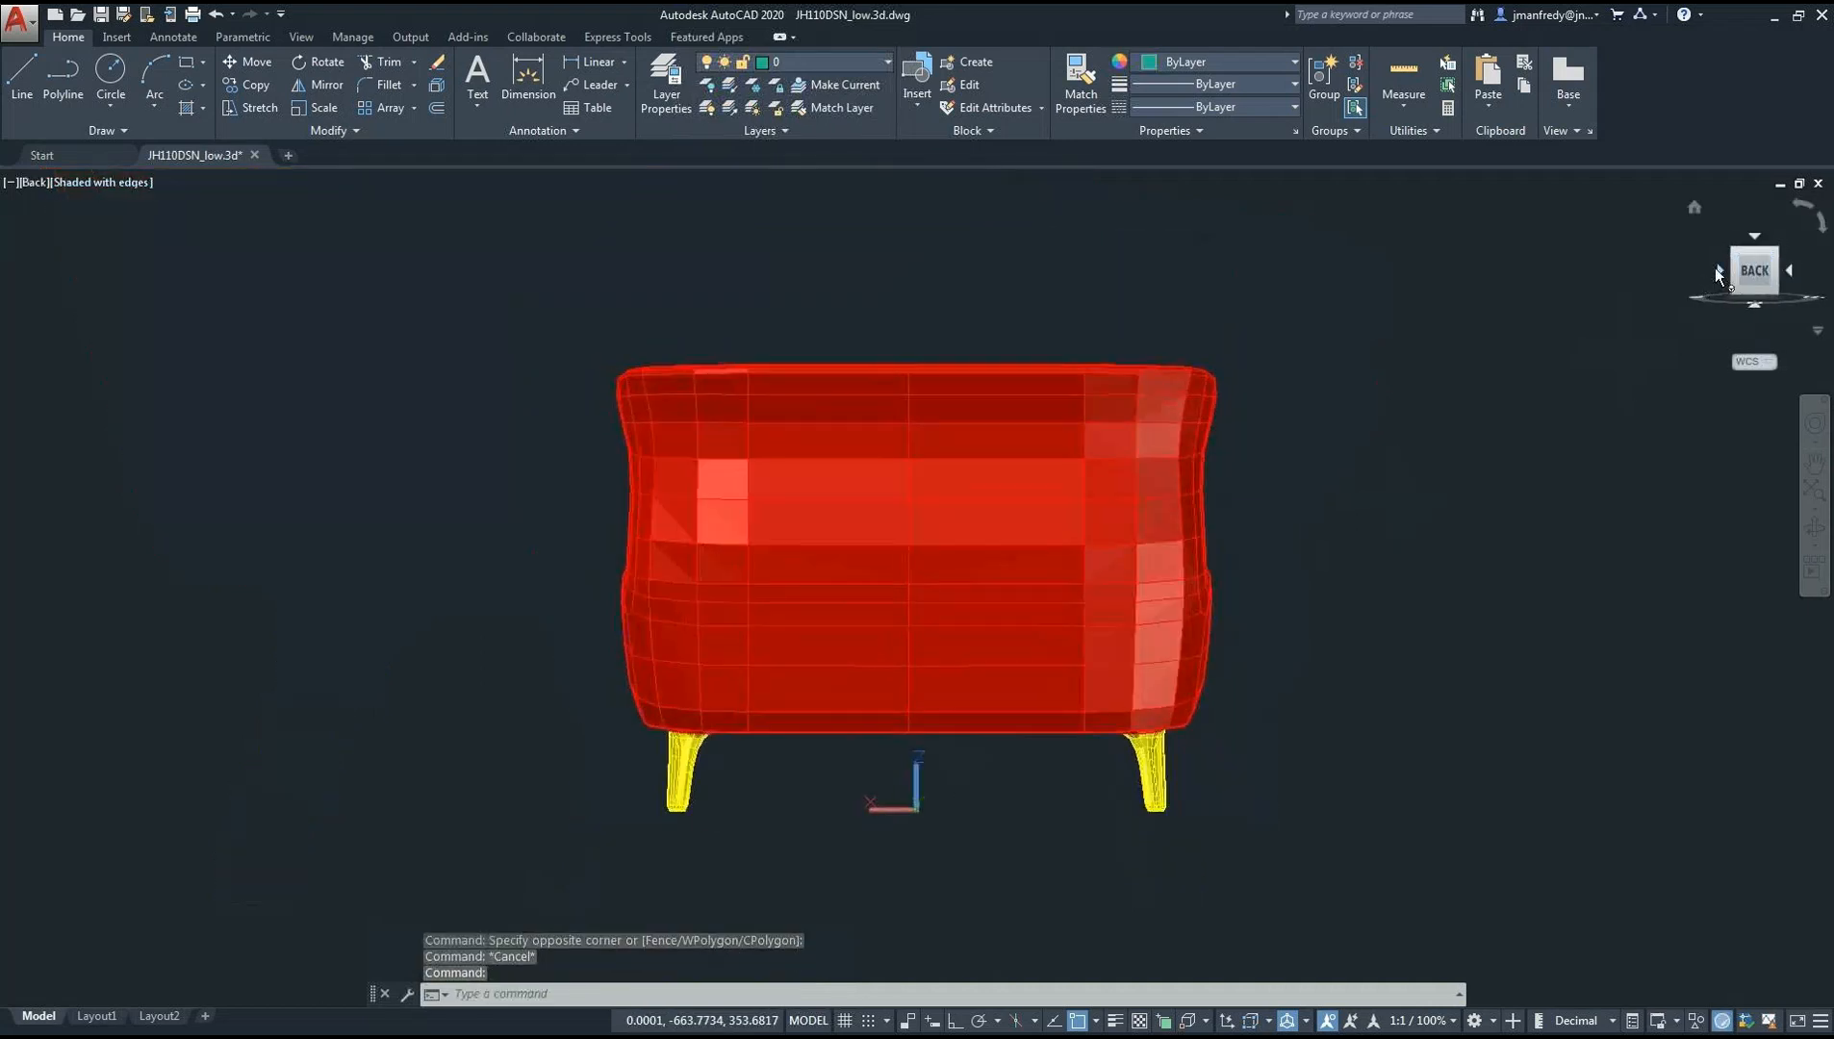
click(1719, 272)
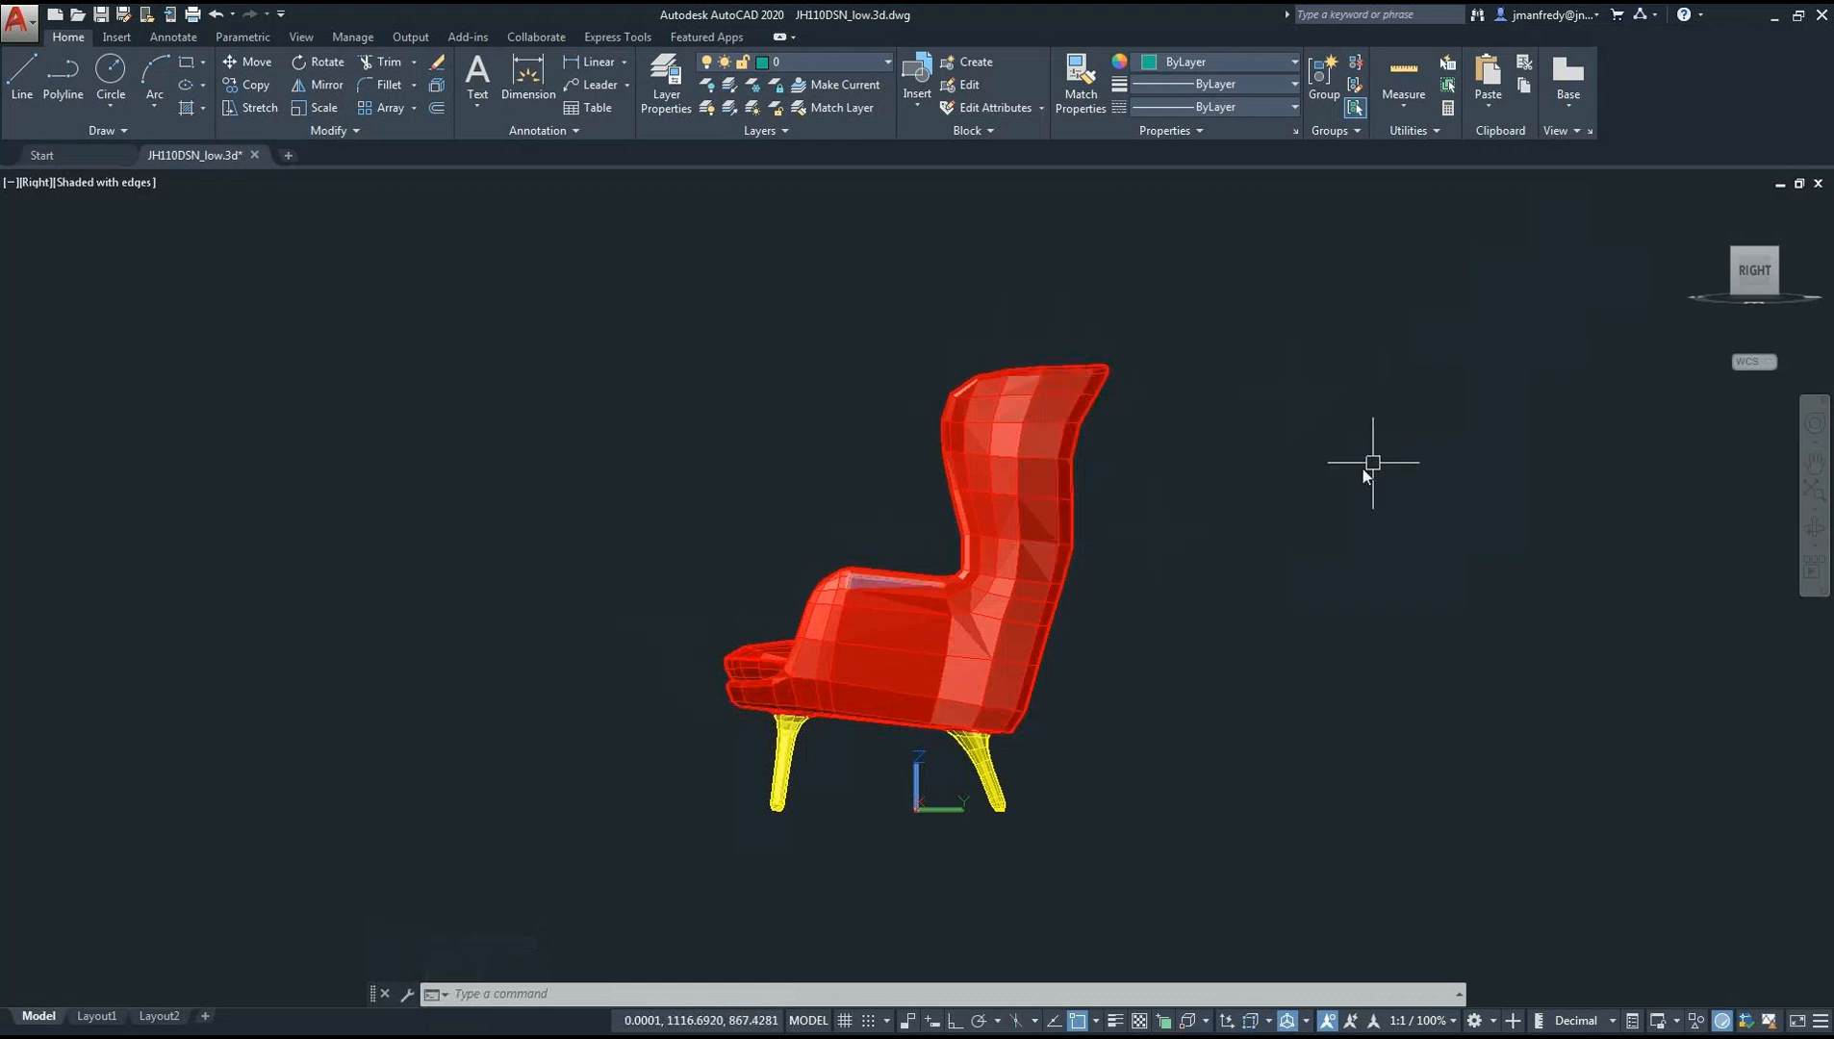
click(1723, 285)
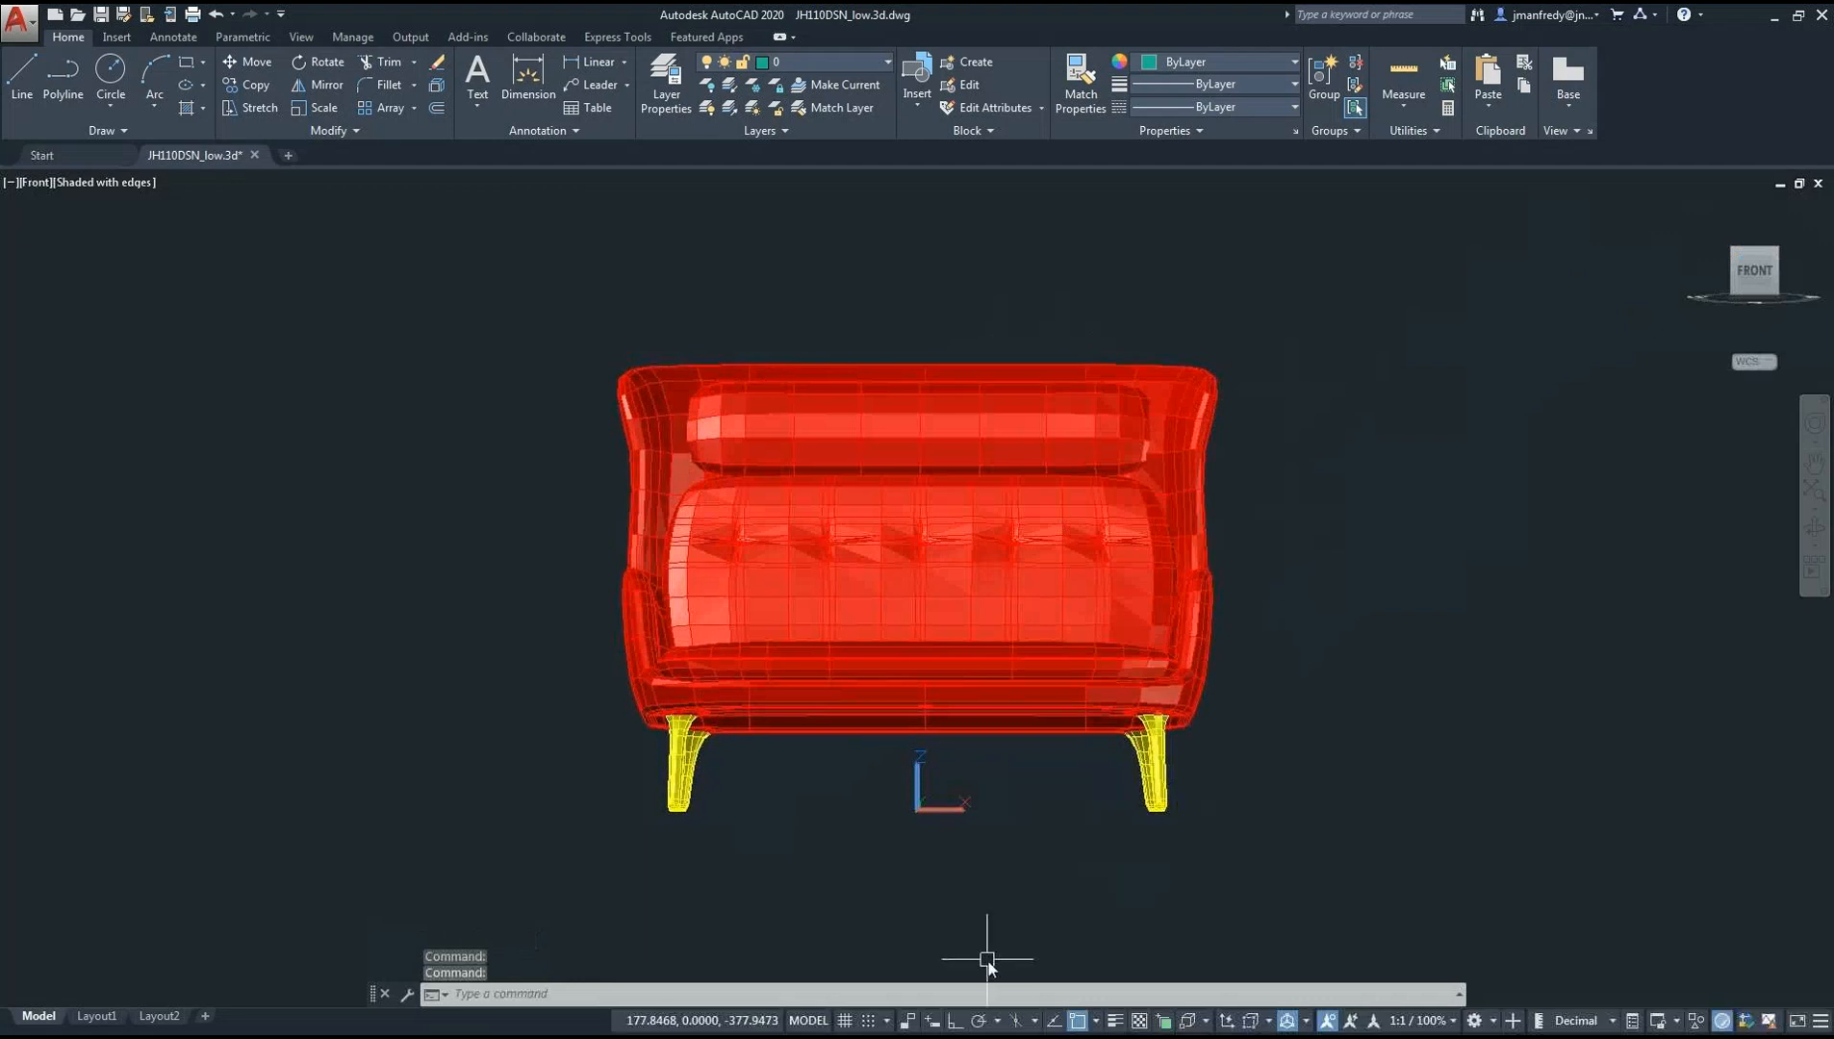
scroll(983, 965, up, 1)
middle_drag(966, 802, 1011, 920)
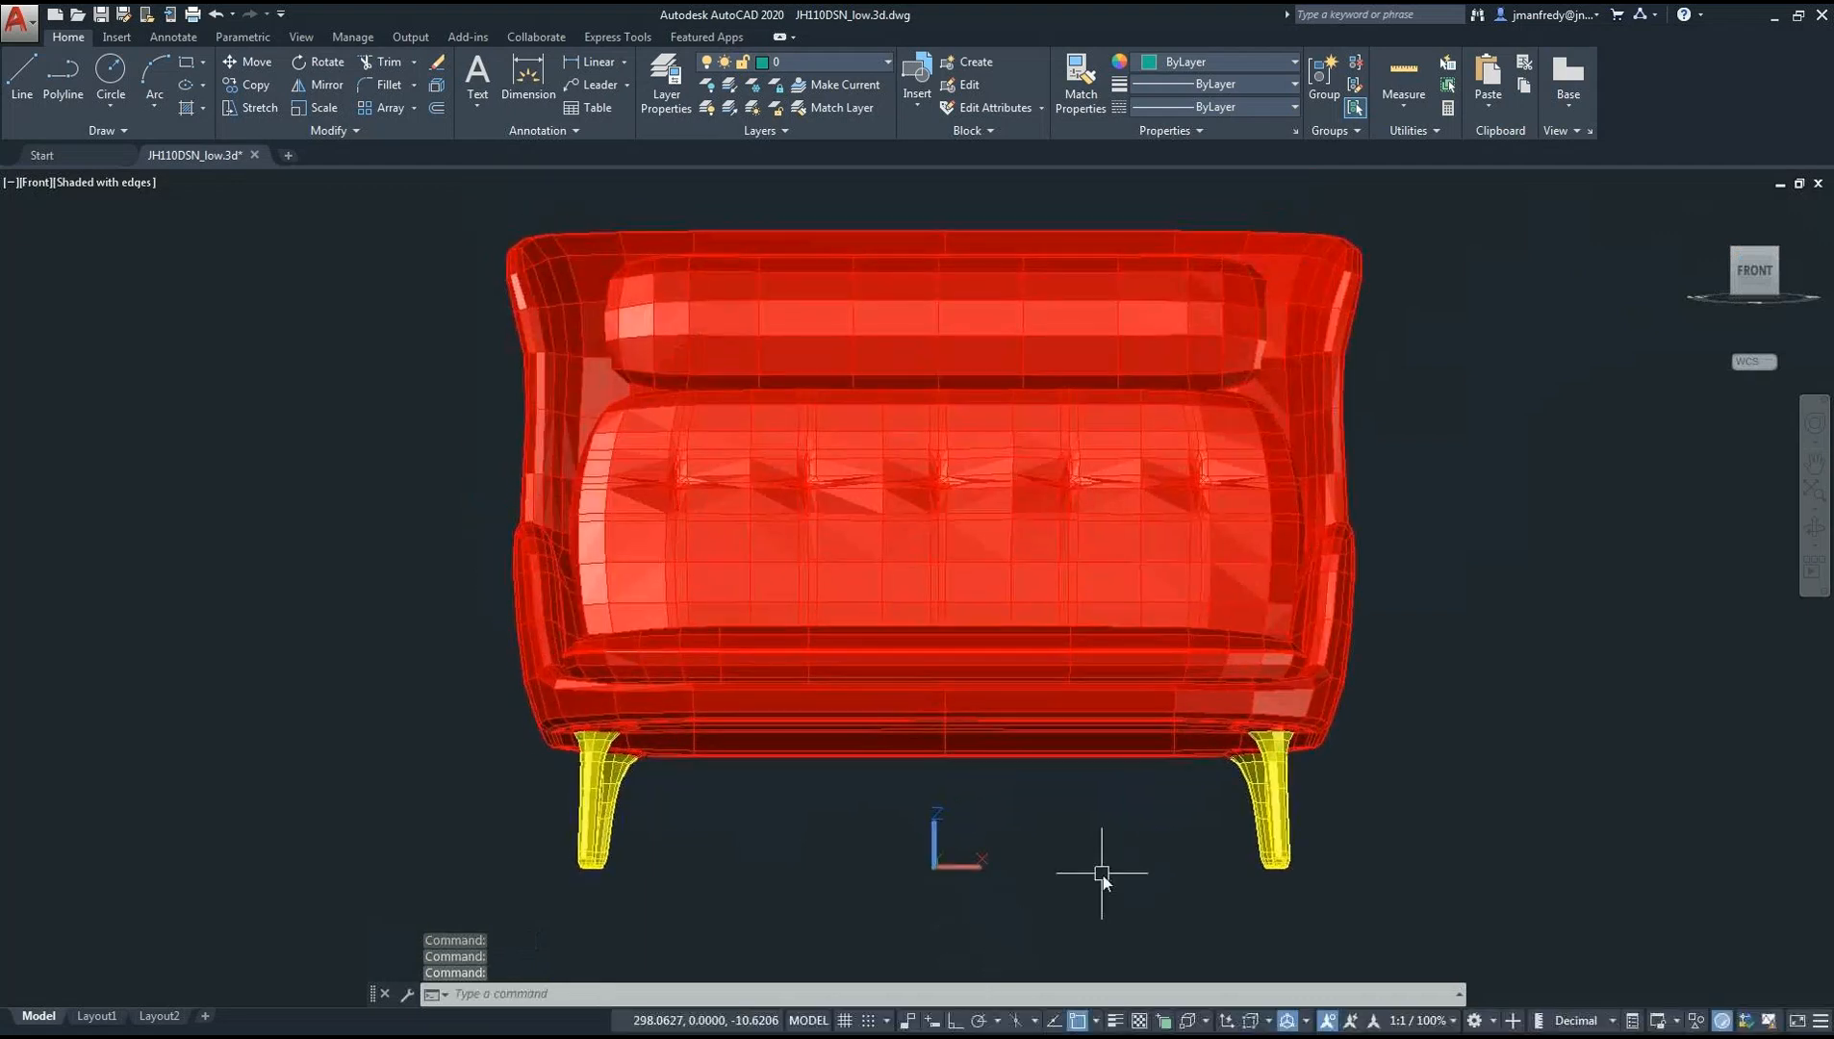
click(25, 23)
click(72, 244)
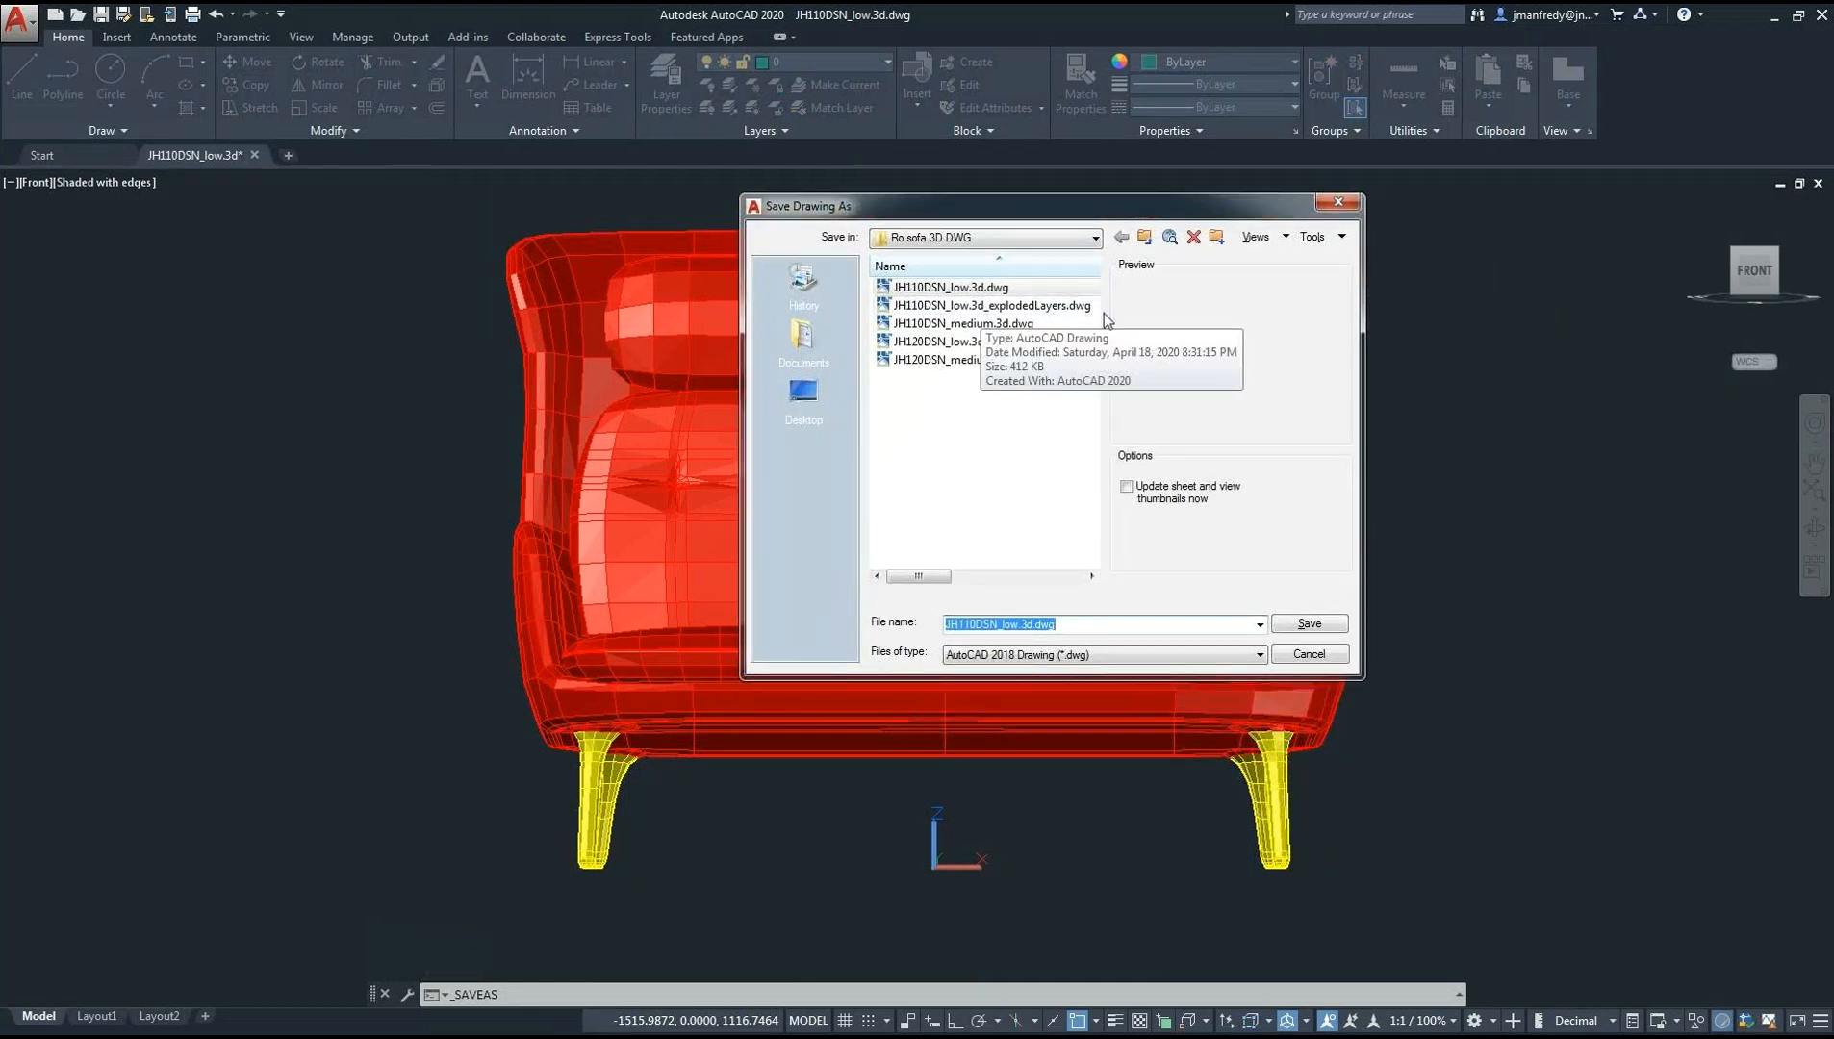
key(Escape)
Switch to Revit and remove the linked CAD file JH110DSN_low.3d.dwg from the project
middle_drag(1593, 352, 1576, 348)
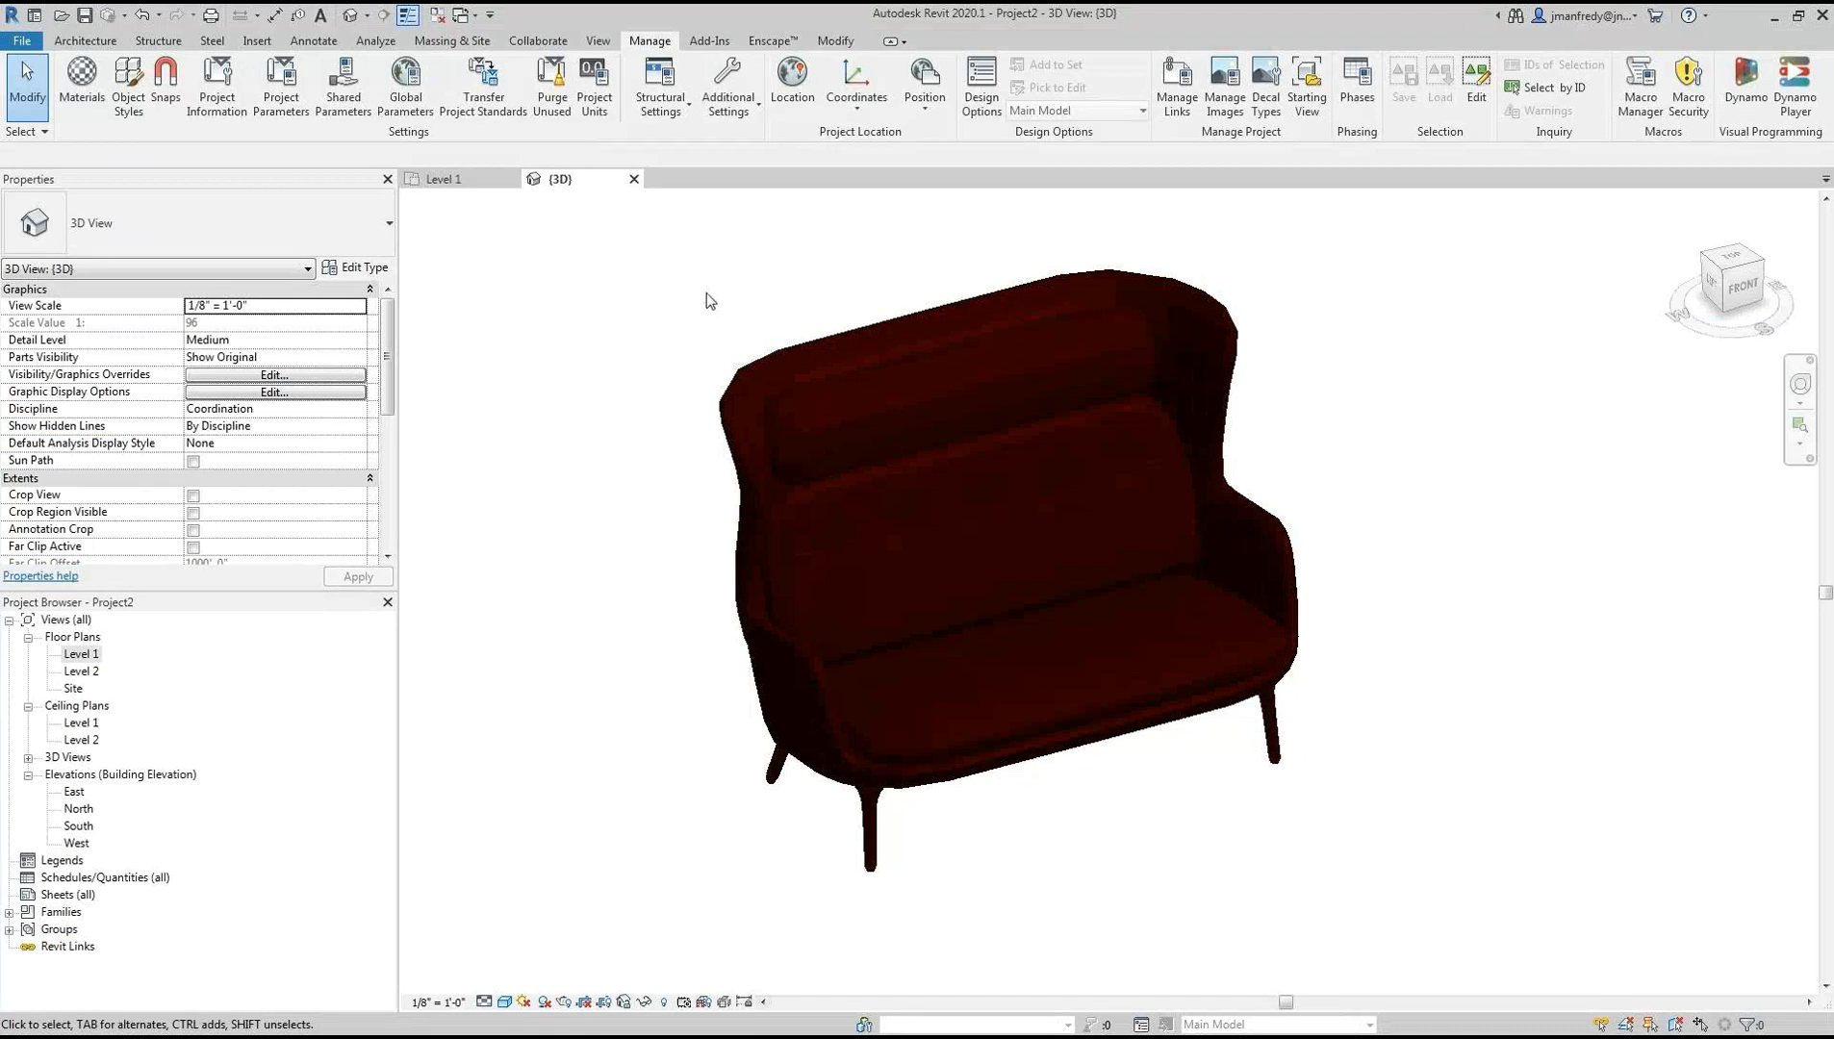
click(759, 354)
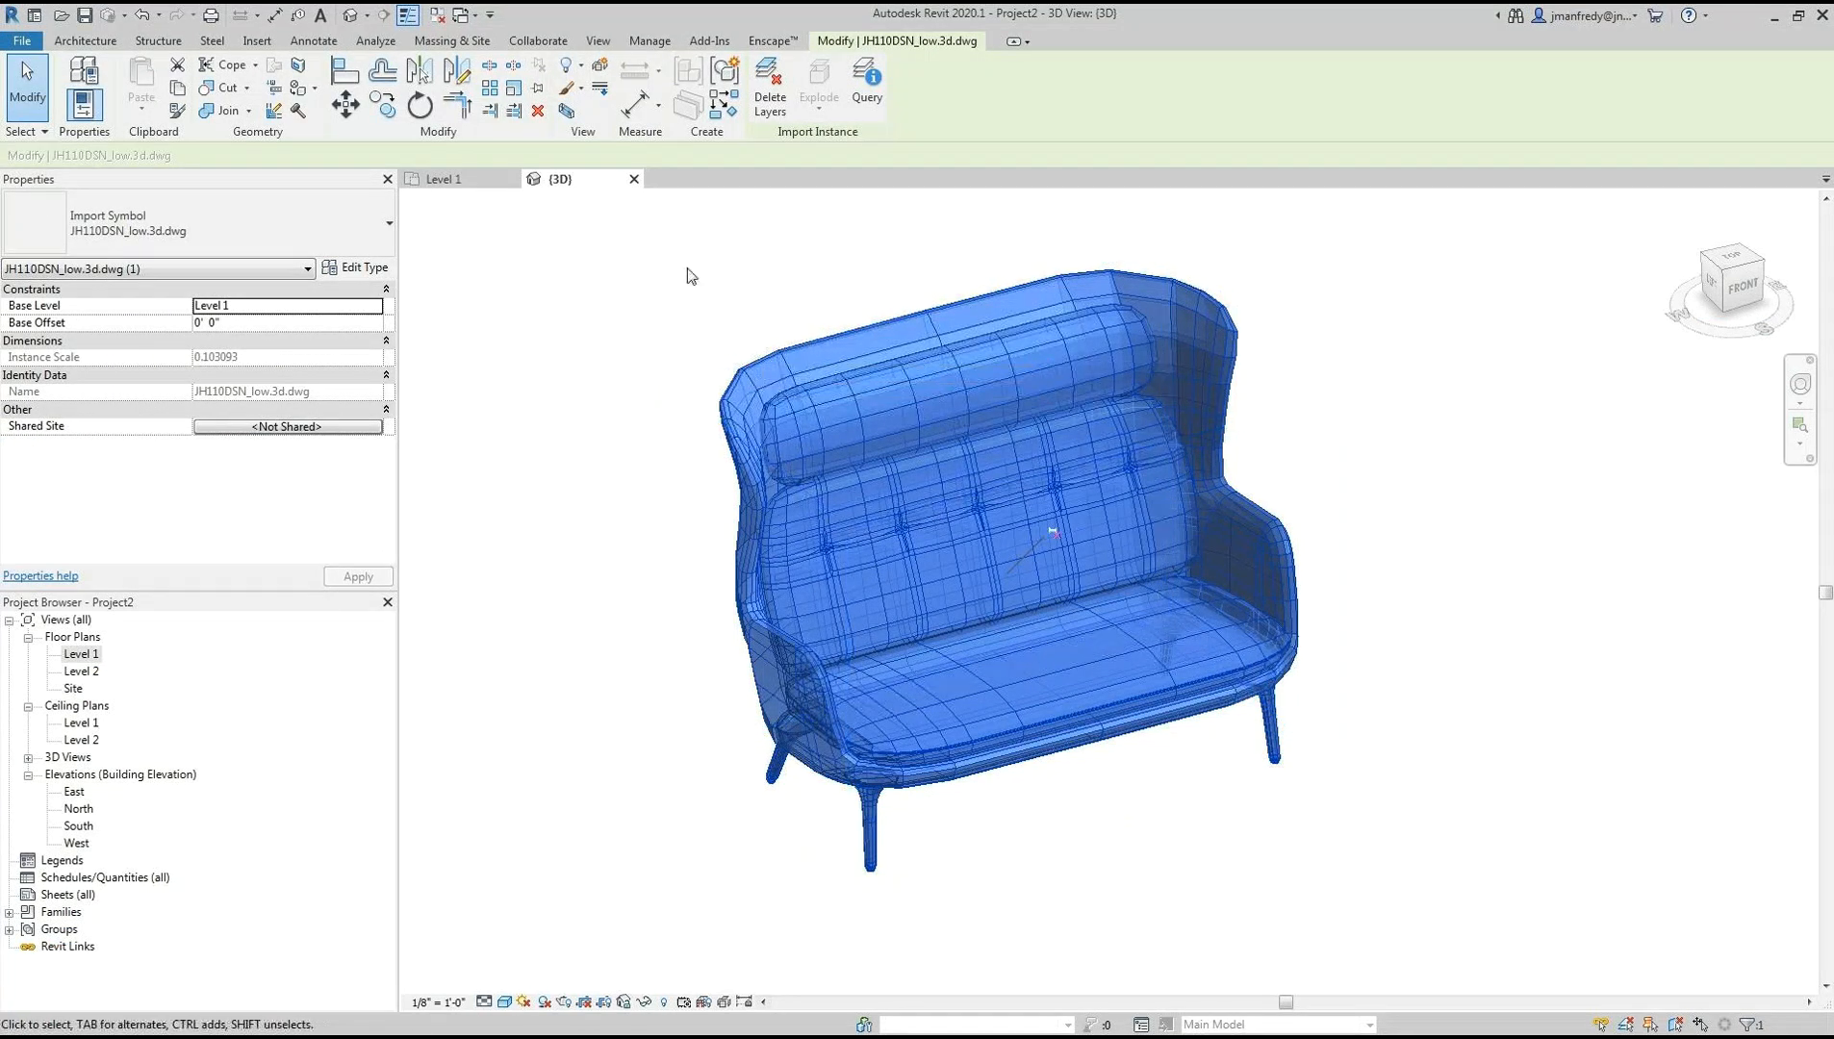
click(256, 41)
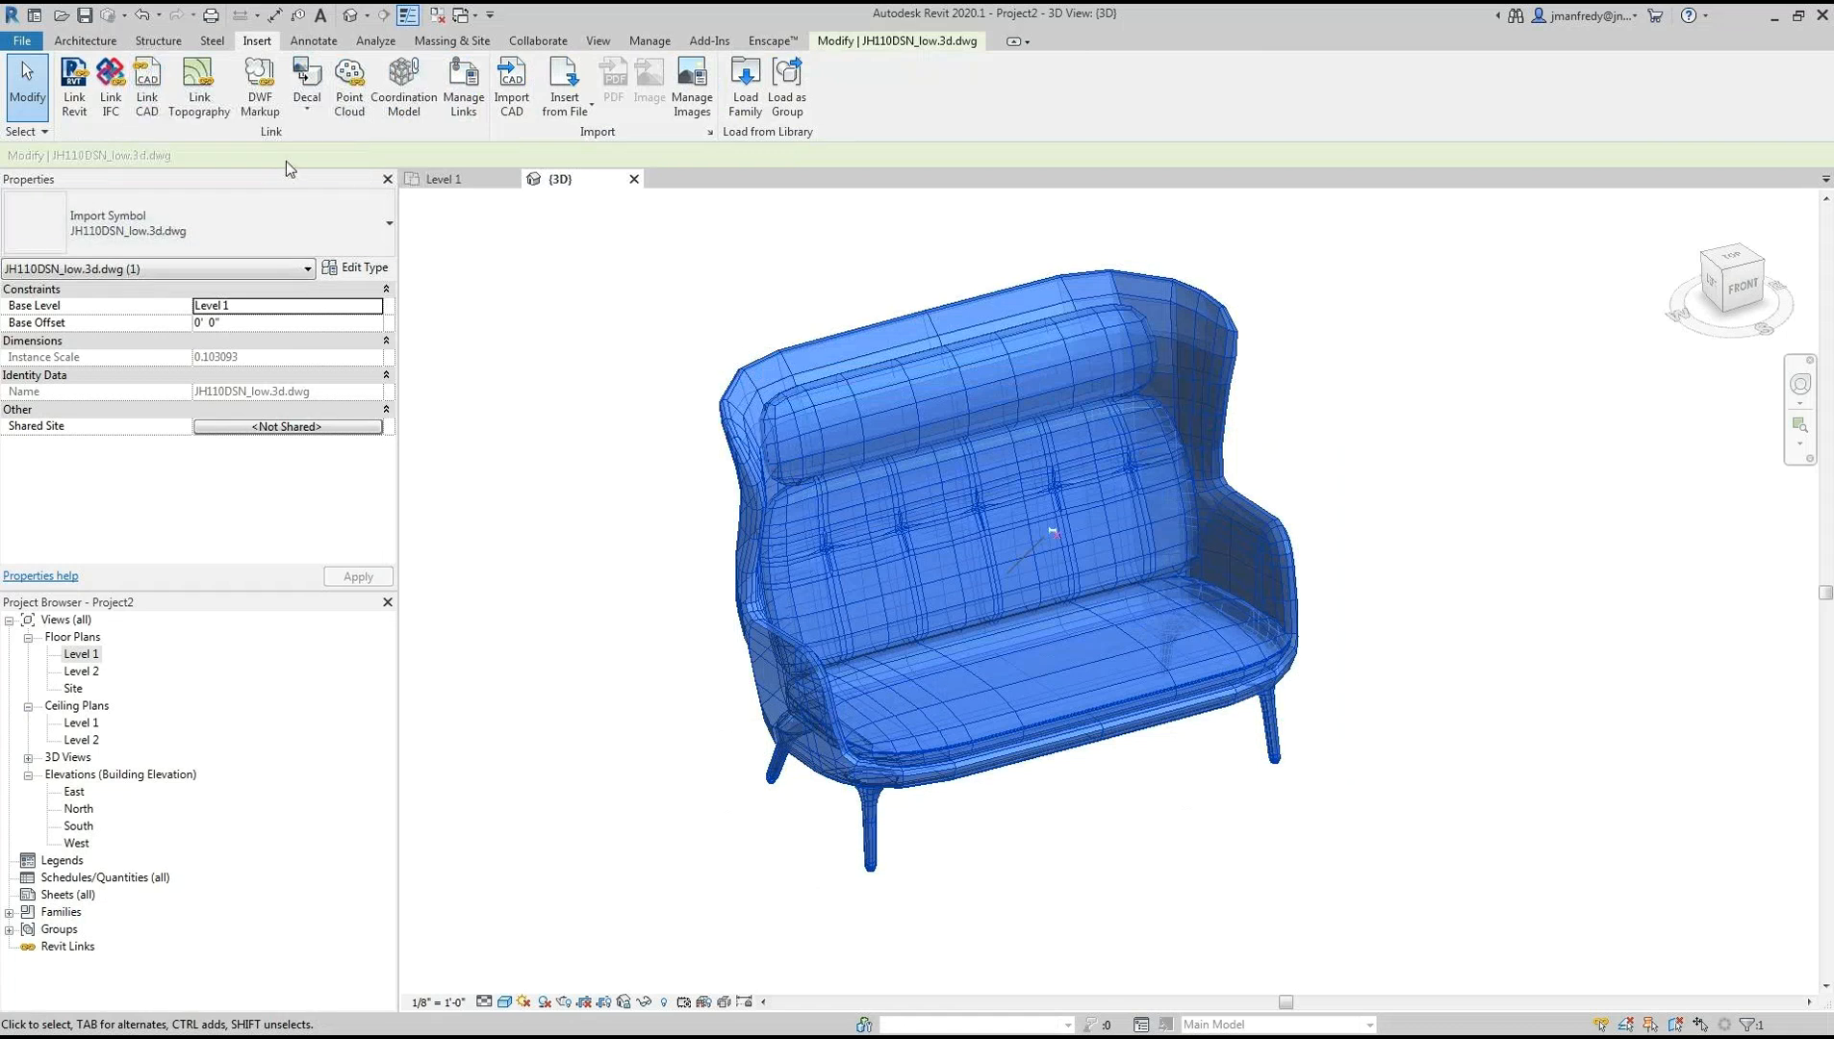
click(469, 100)
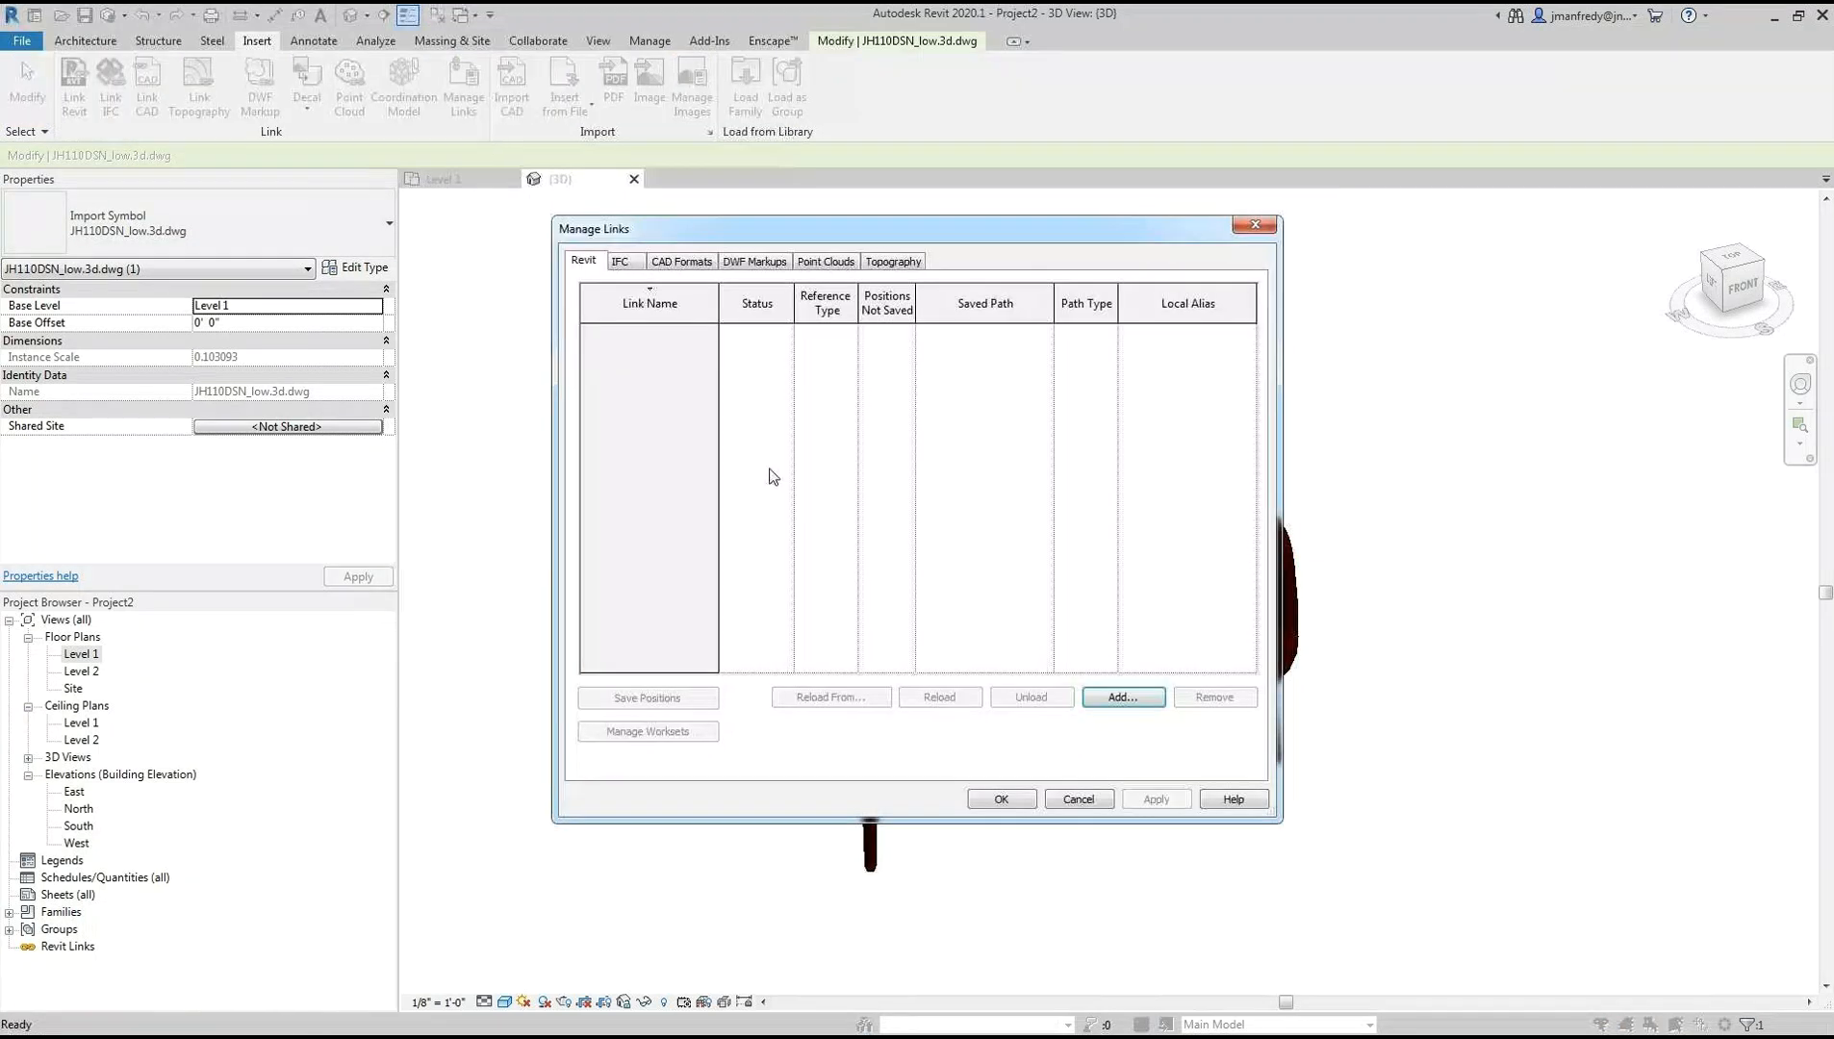
click(682, 263)
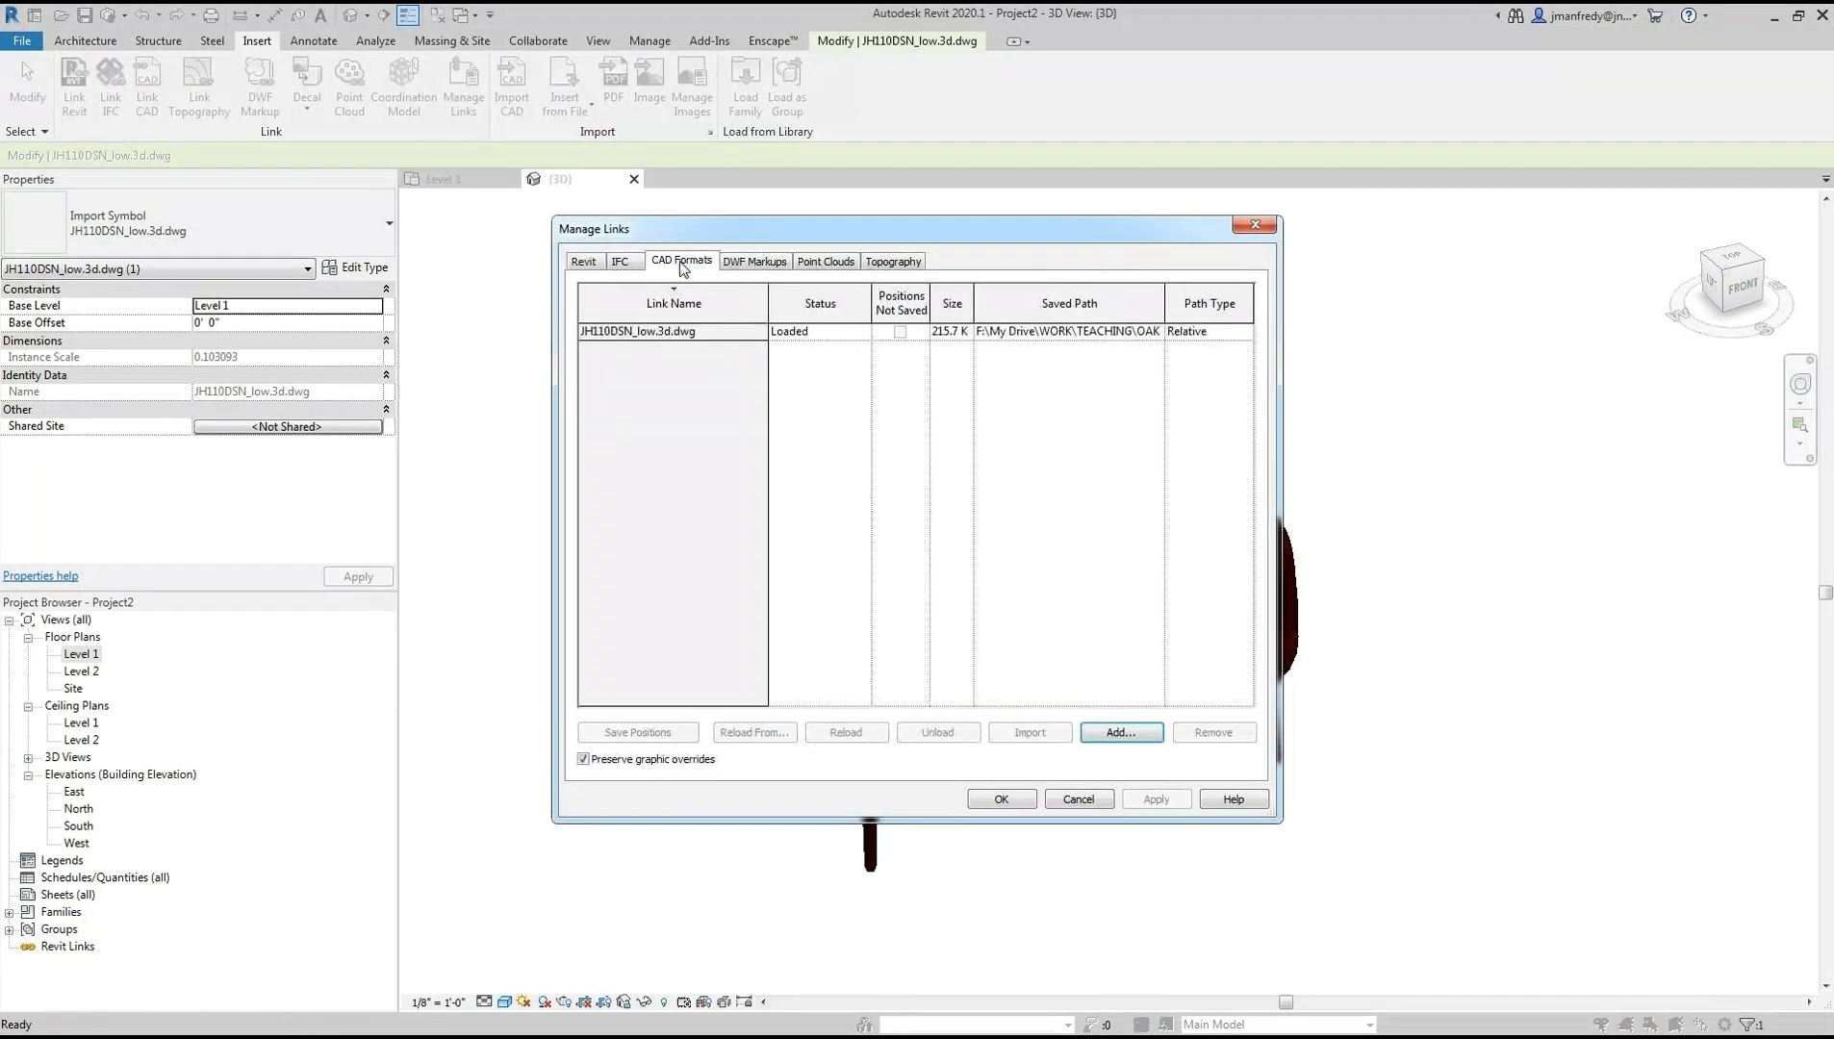
click(708, 333)
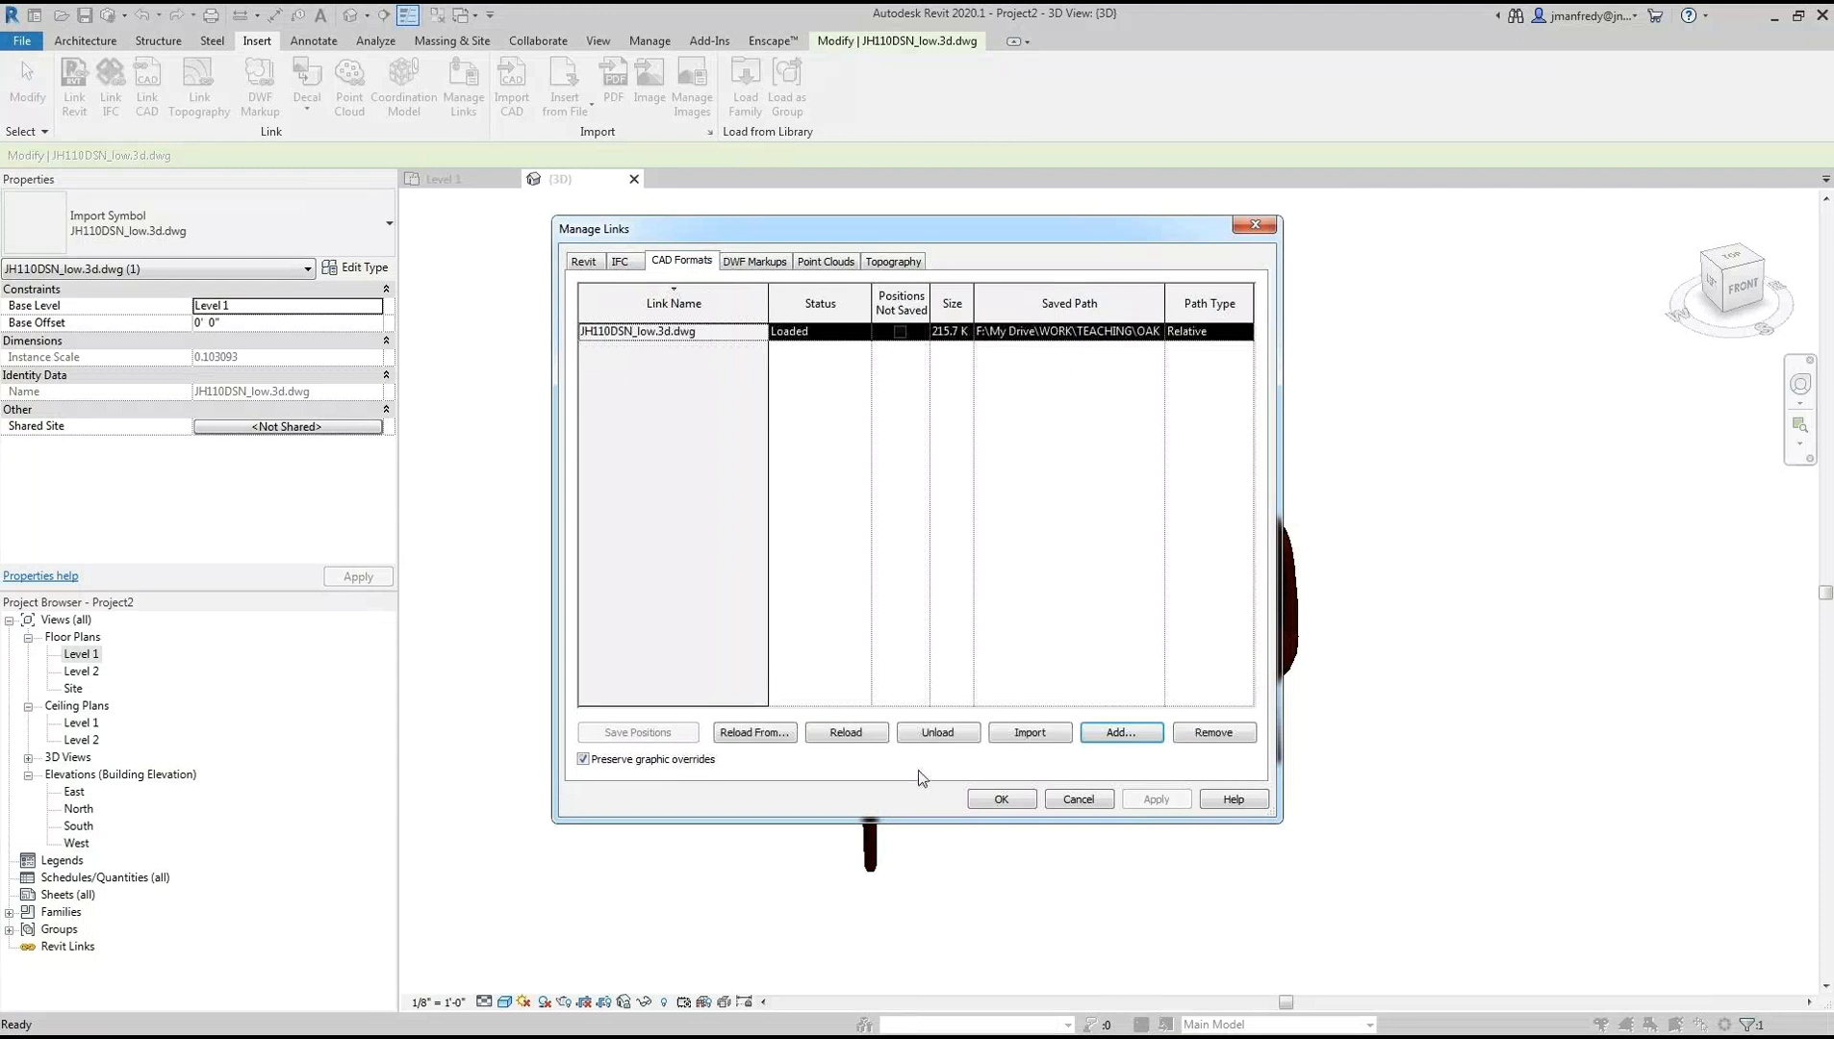
click(1214, 733)
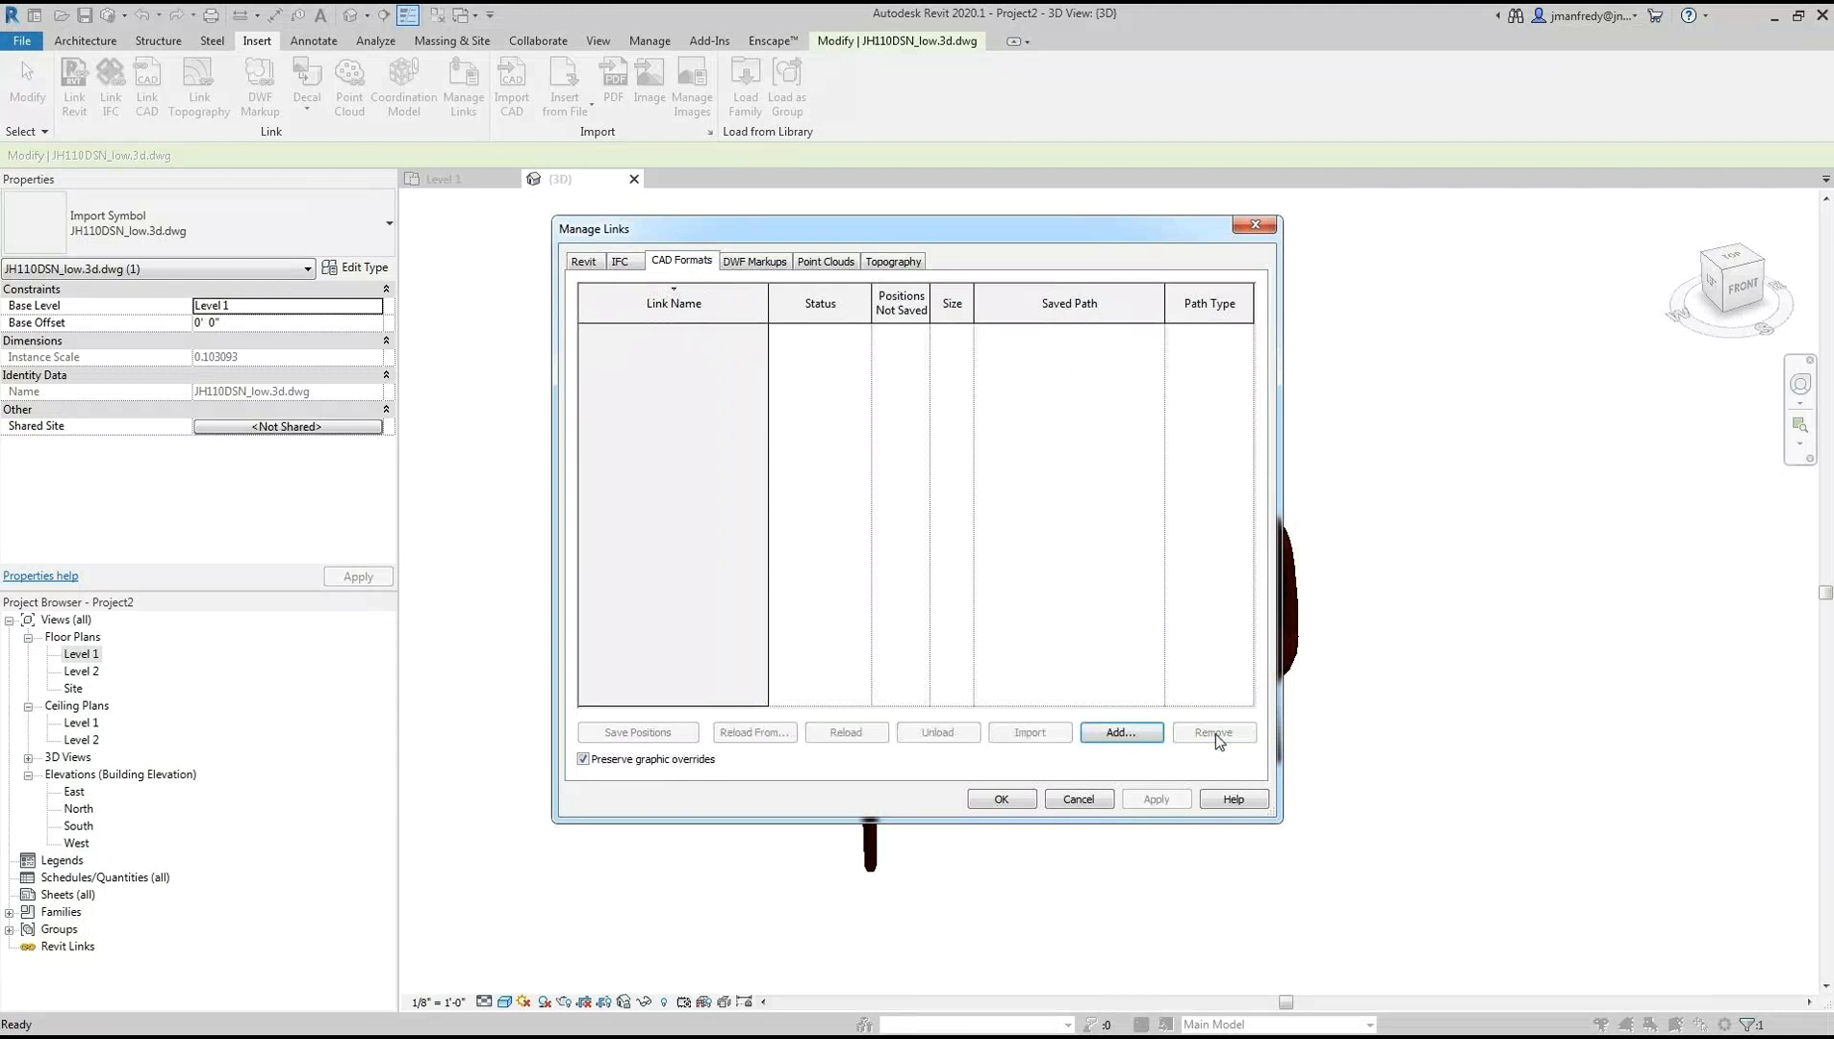
click(1002, 800)
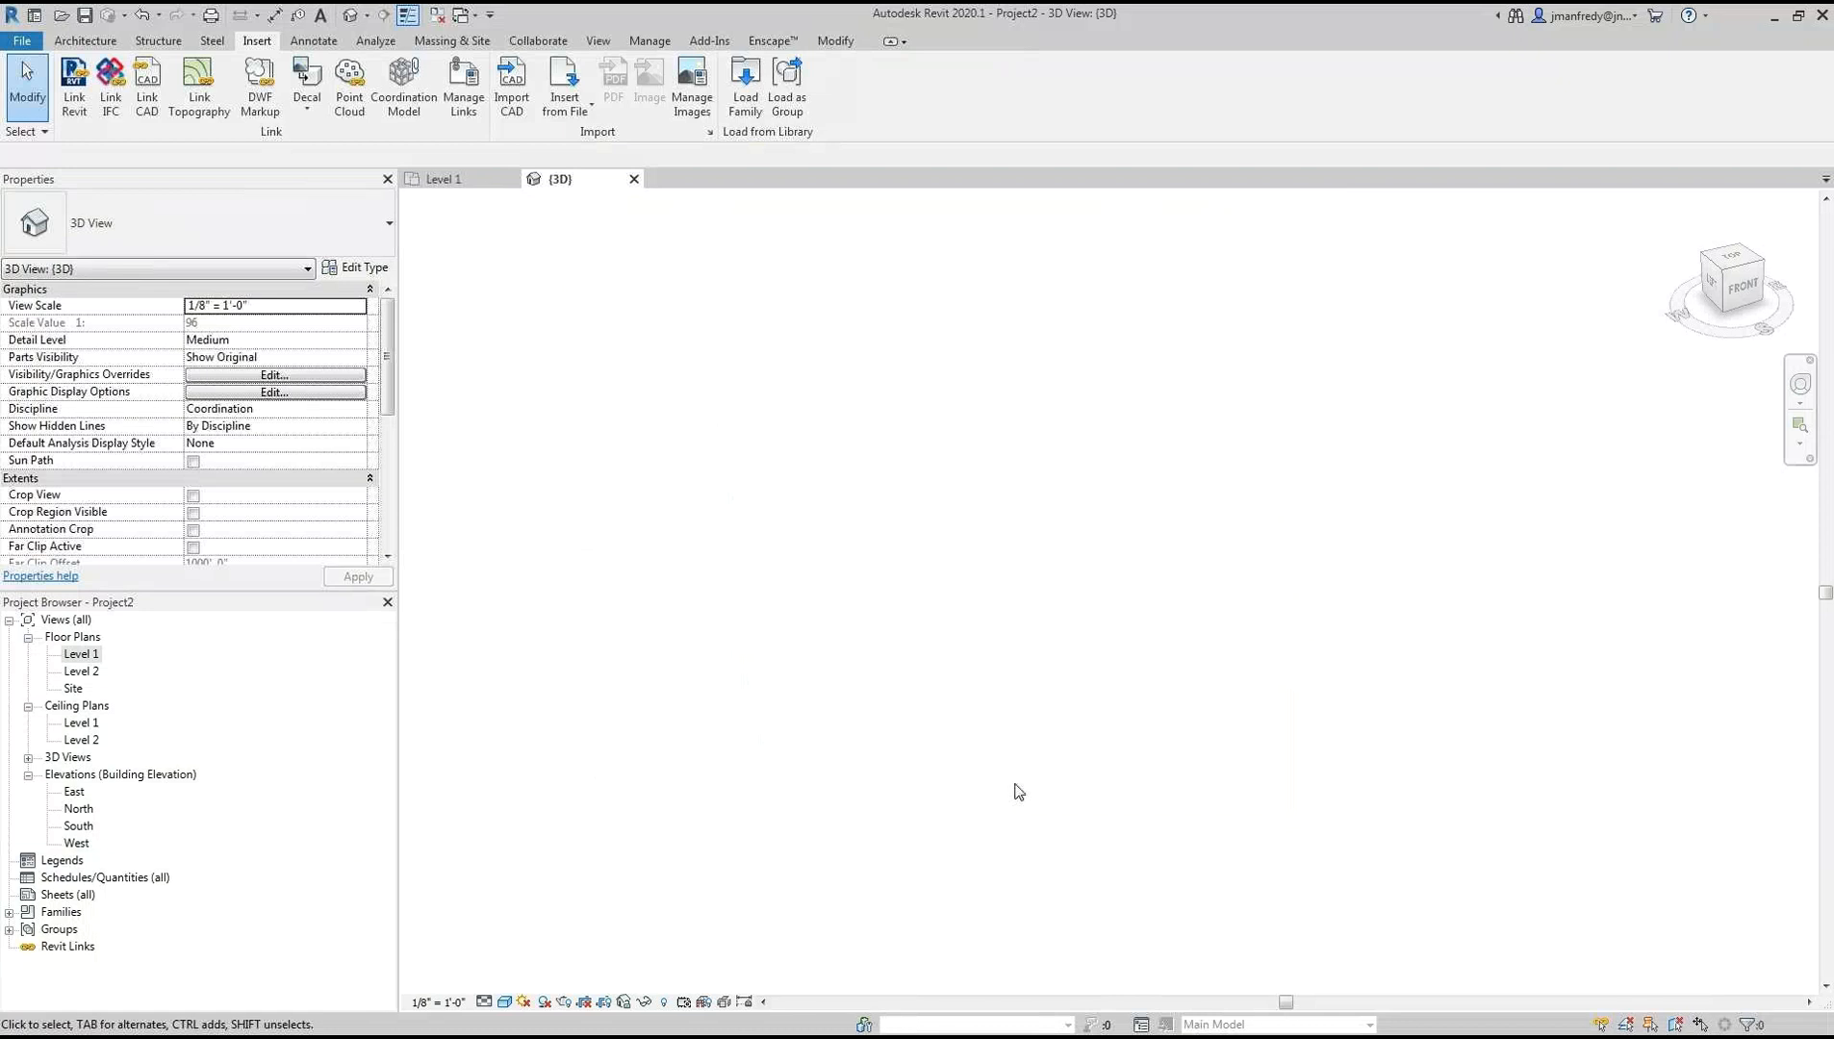
Link JH110DSN_low.3d_explodedLayers.dwg into the Level 1 floor plan with Auto - Origin to Origin positioning
double_click(81, 654)
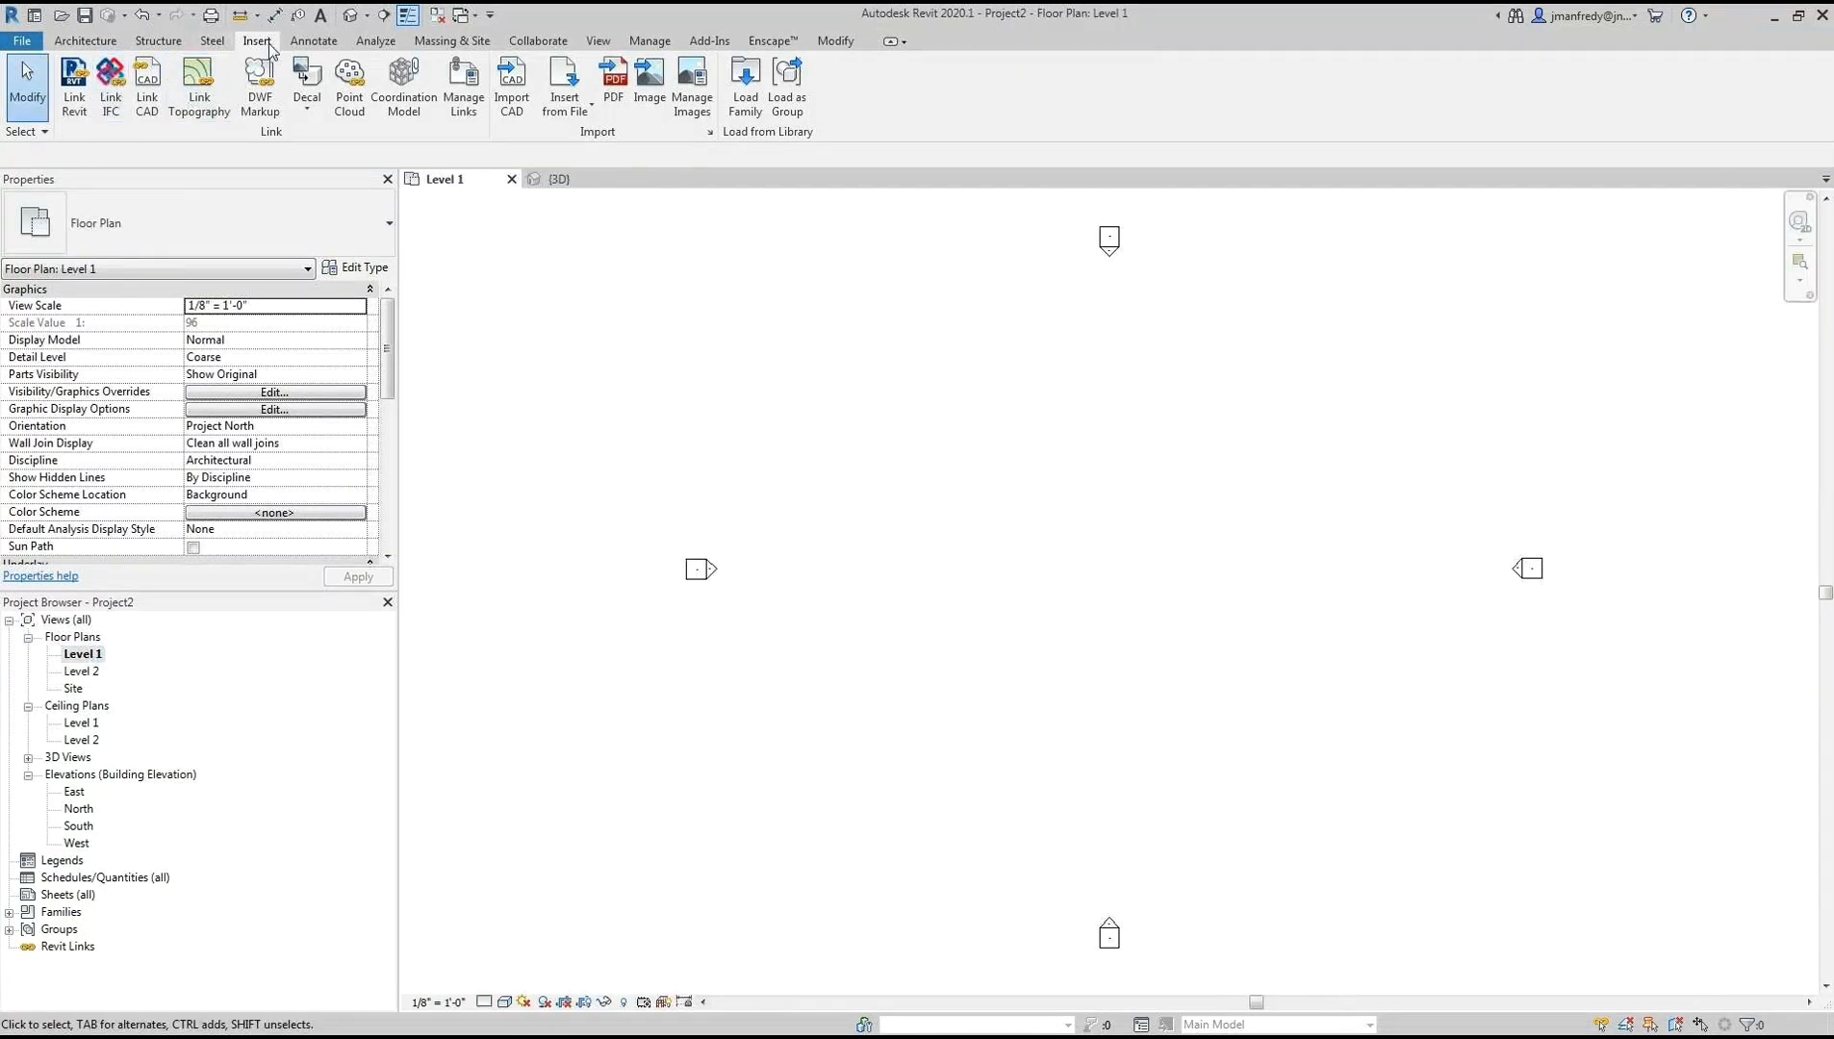
click(146, 87)
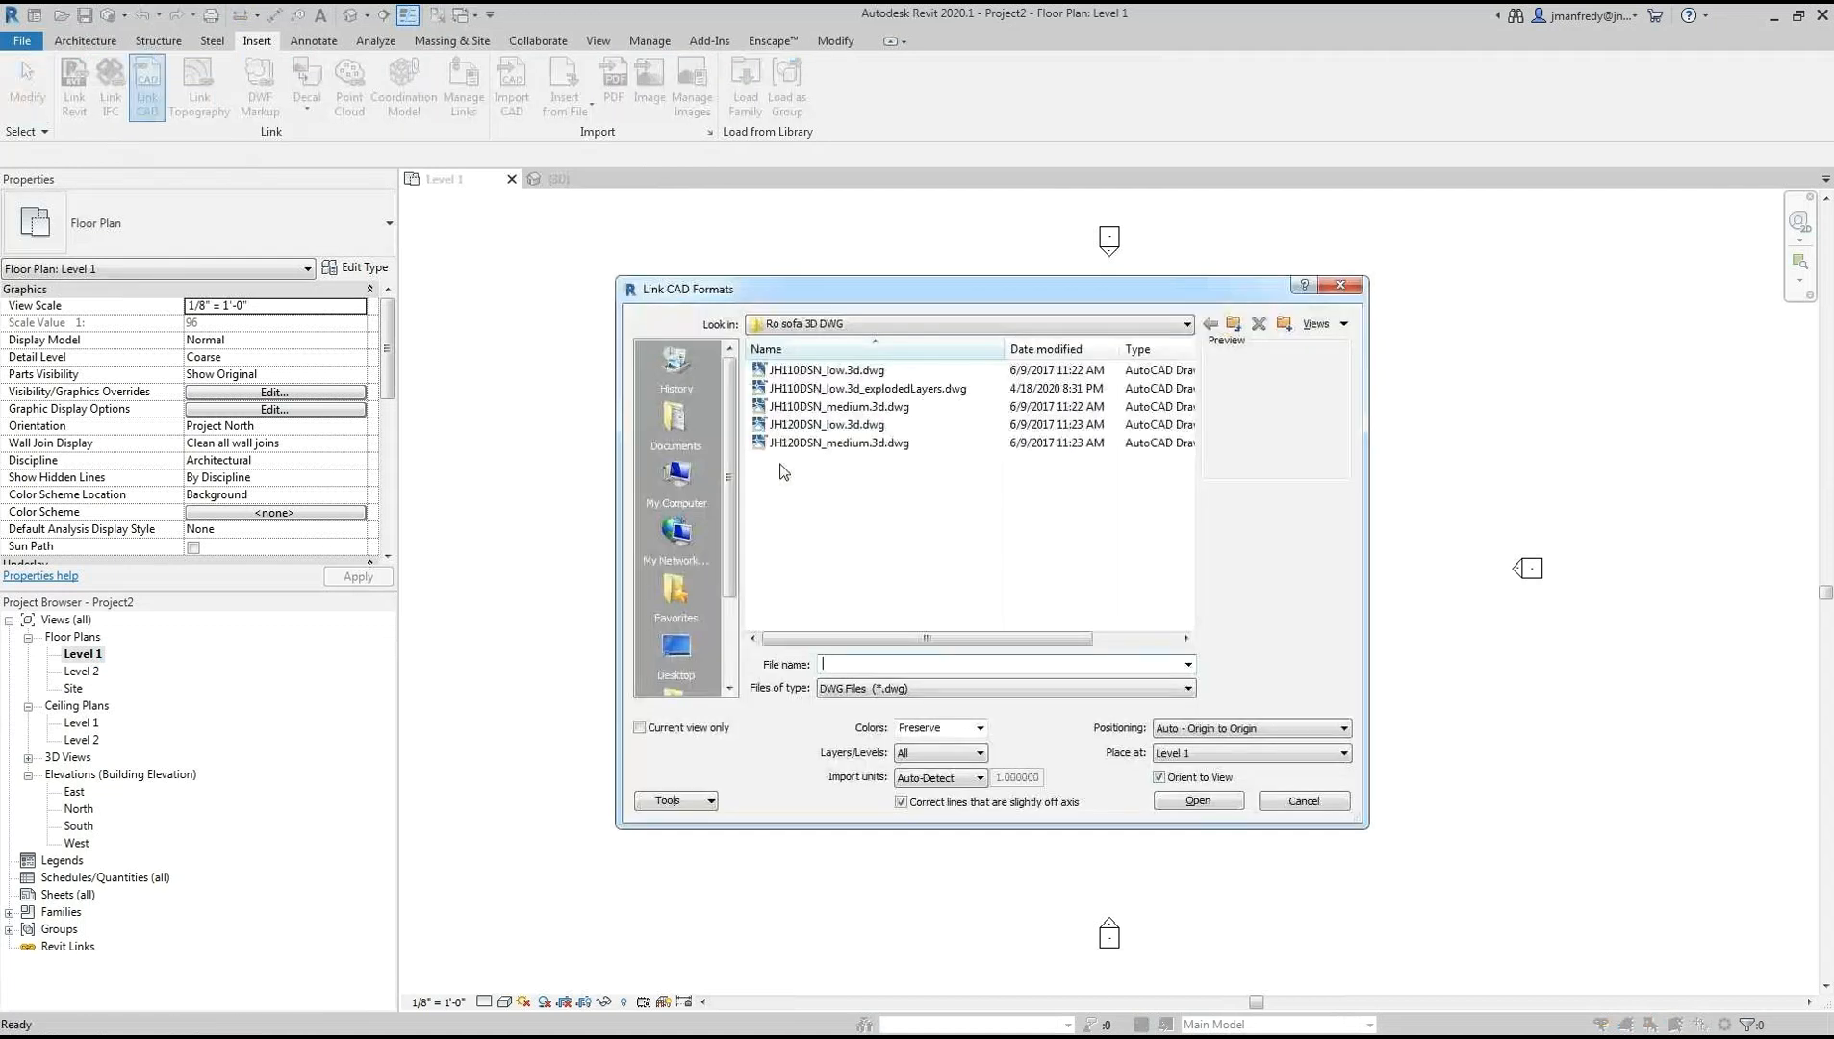
click(891, 390)
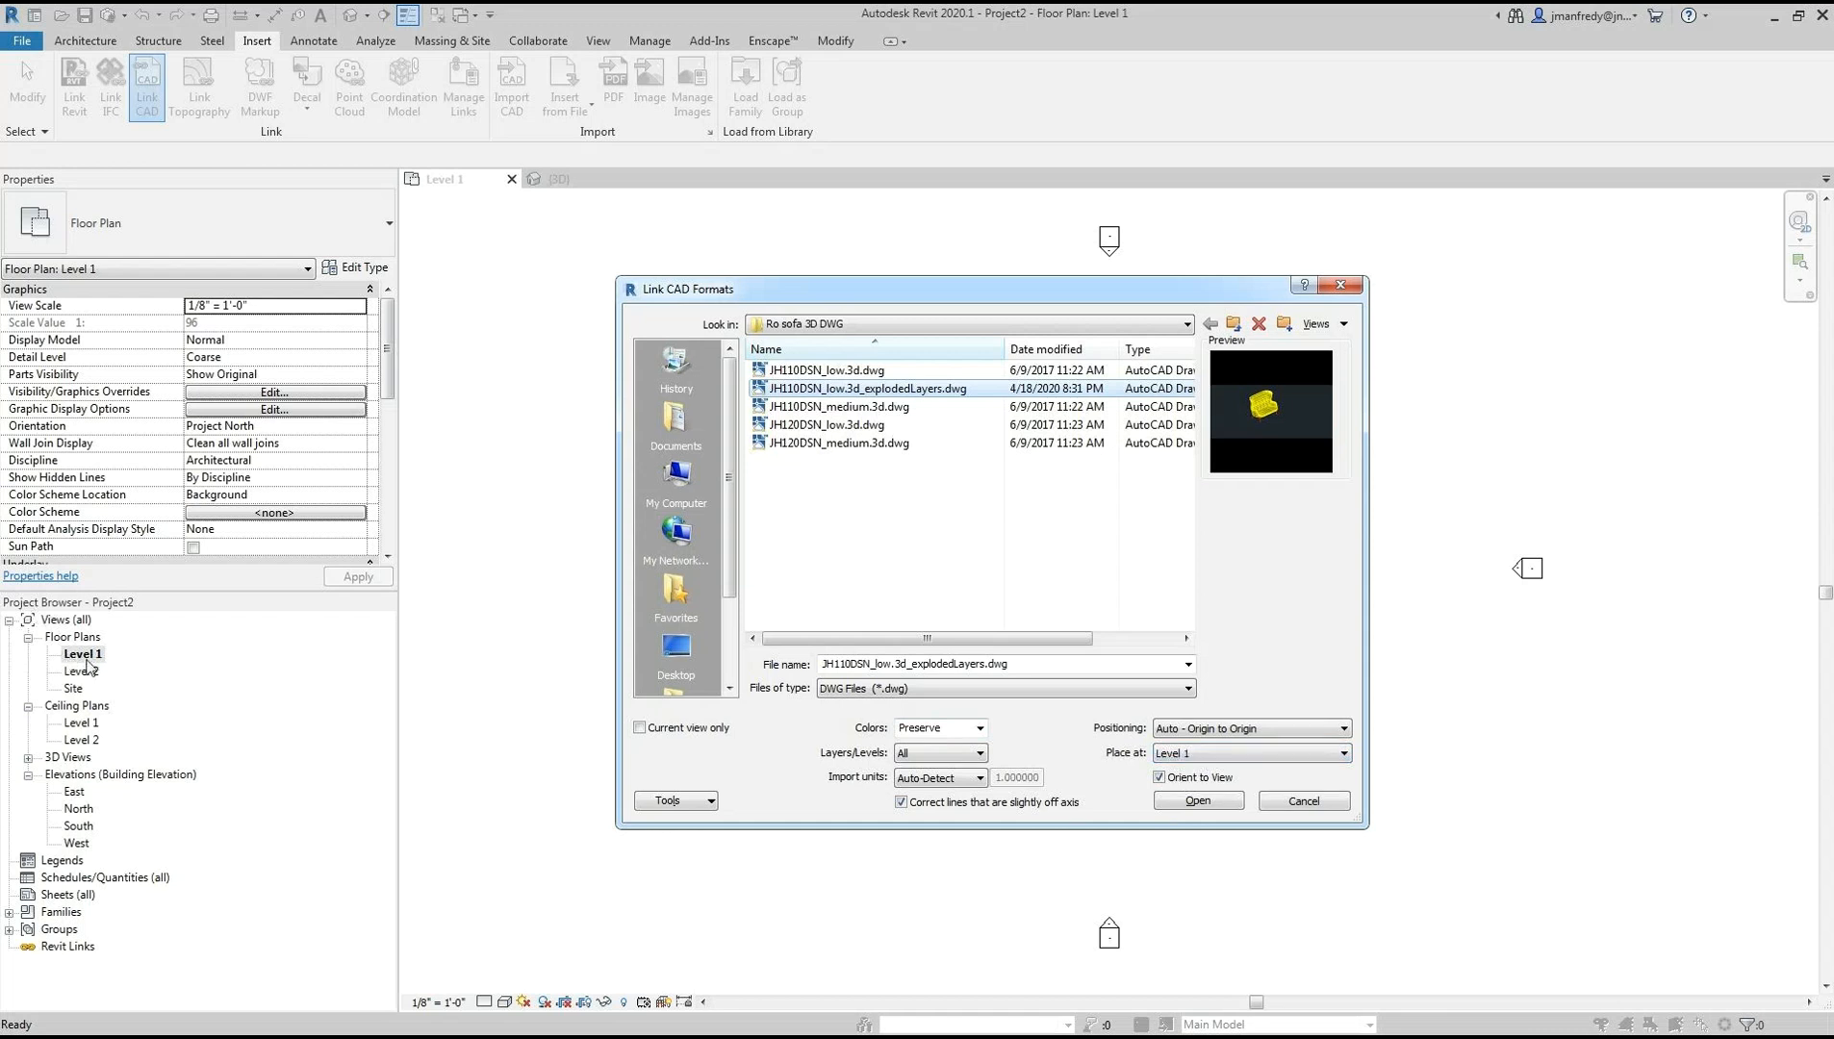
click(1183, 798)
middle_drag(1127, 797, 1057, 763)
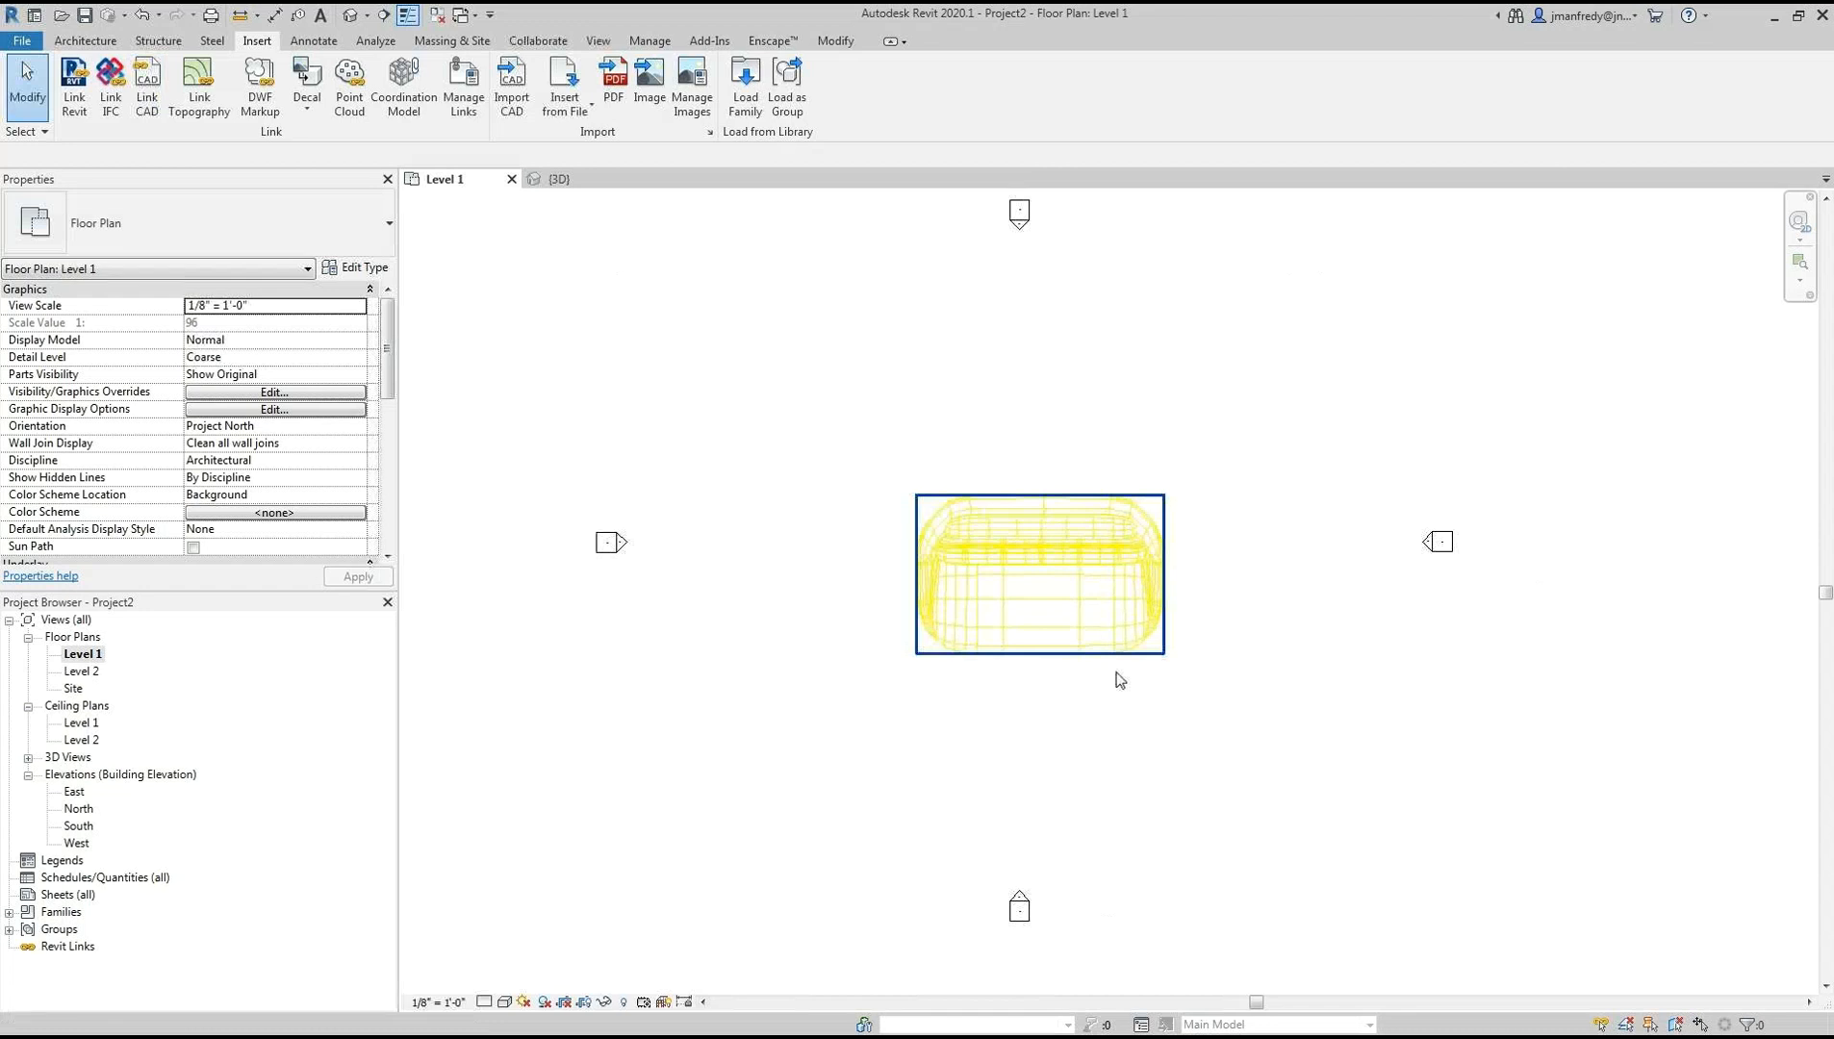
Open the default 3D view and frame the whole linked sofa from the front at an angle
click(389, 20)
shift+middle_drag(786, 495, 1142, 667)
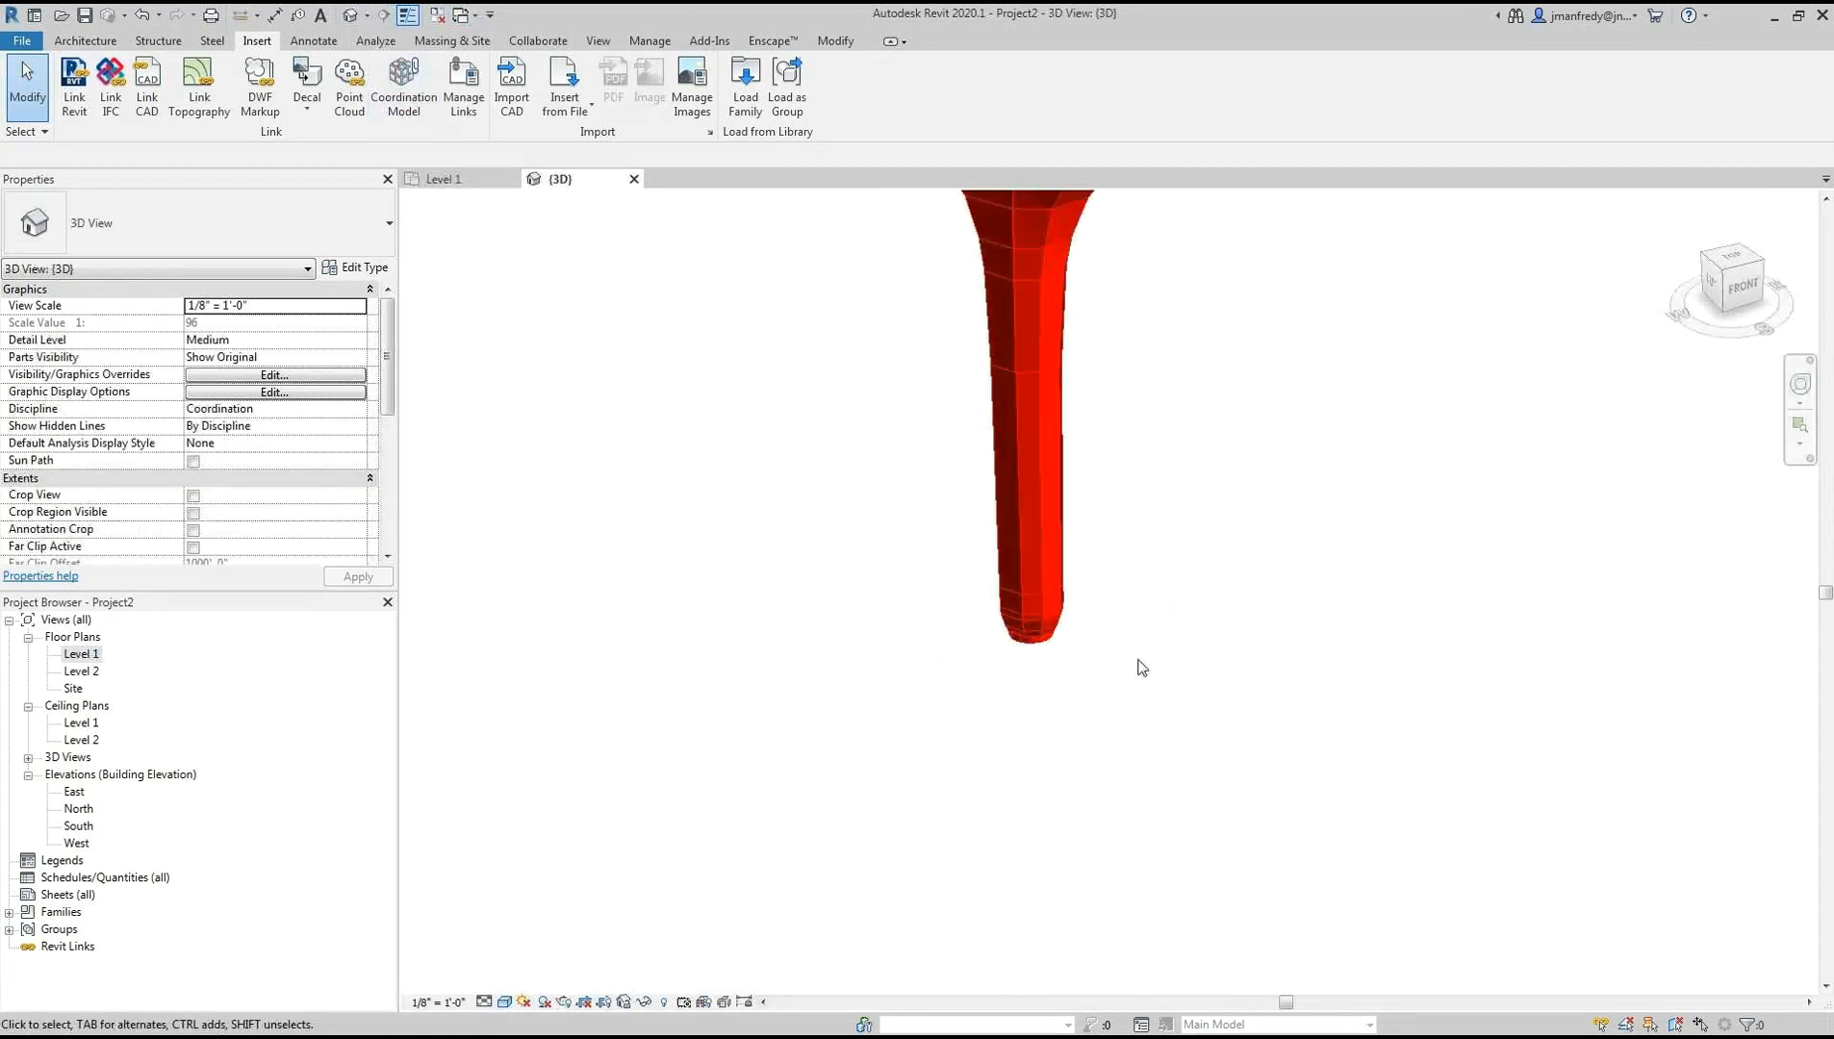
scroll(1139, 660, down, 4)
middle_drag(1274, 606, 1128, 810)
scroll(1098, 741, down, 1)
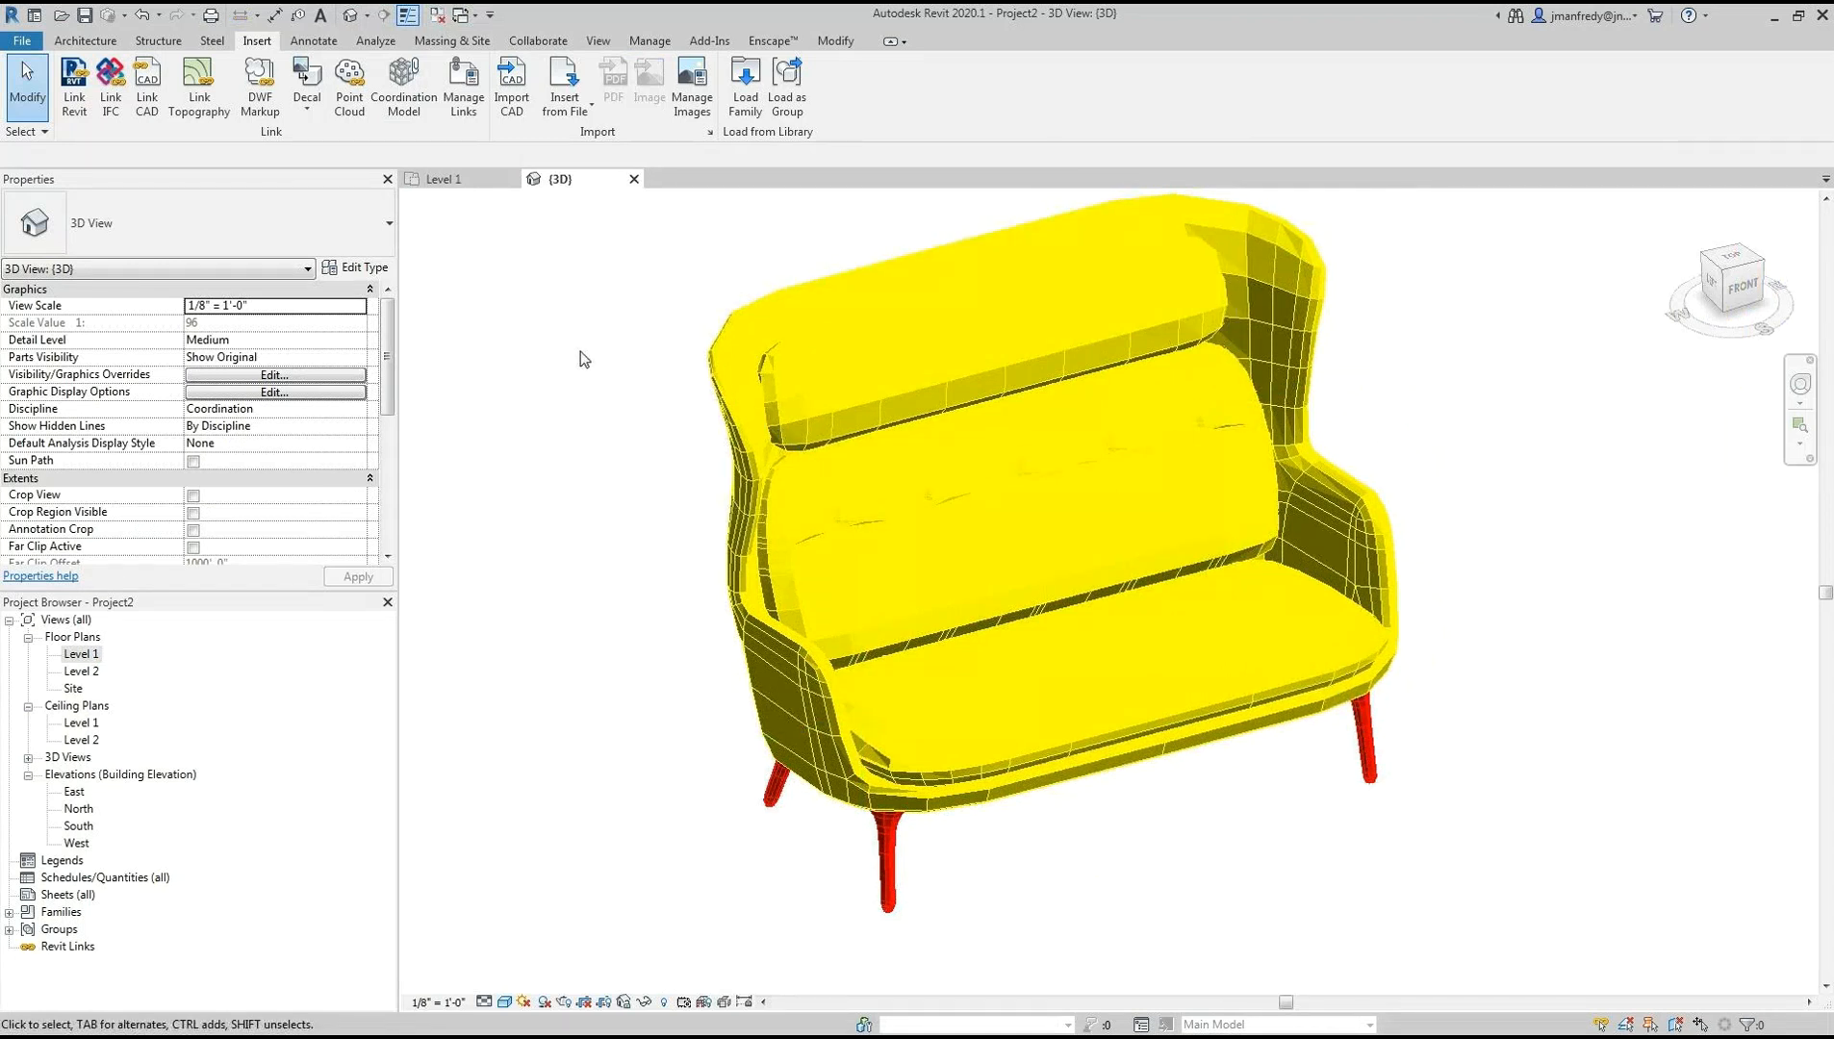
Examine the layers of the linked sofa DWG among the imported categories in the 3D view's visibility and graphic overrides
key(v)
key(v)
drag(1039, 188, 899, 203)
click(898, 225)
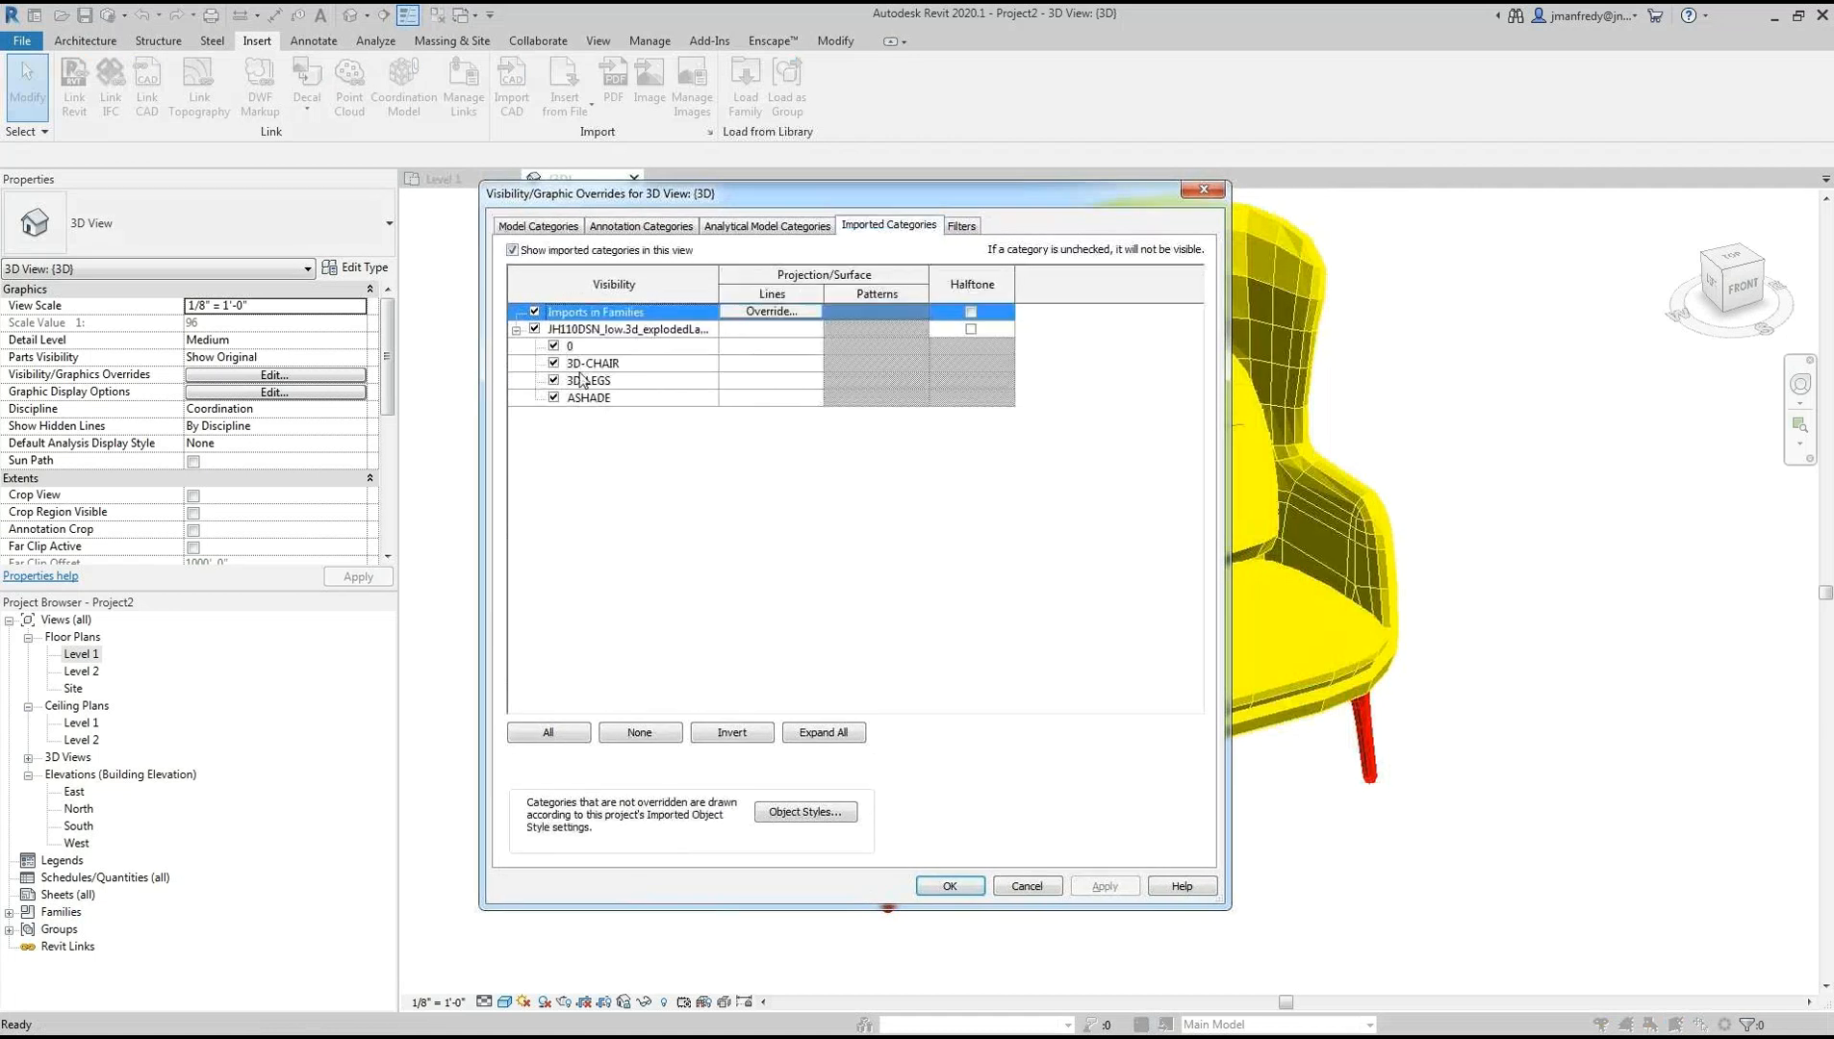
click(584, 332)
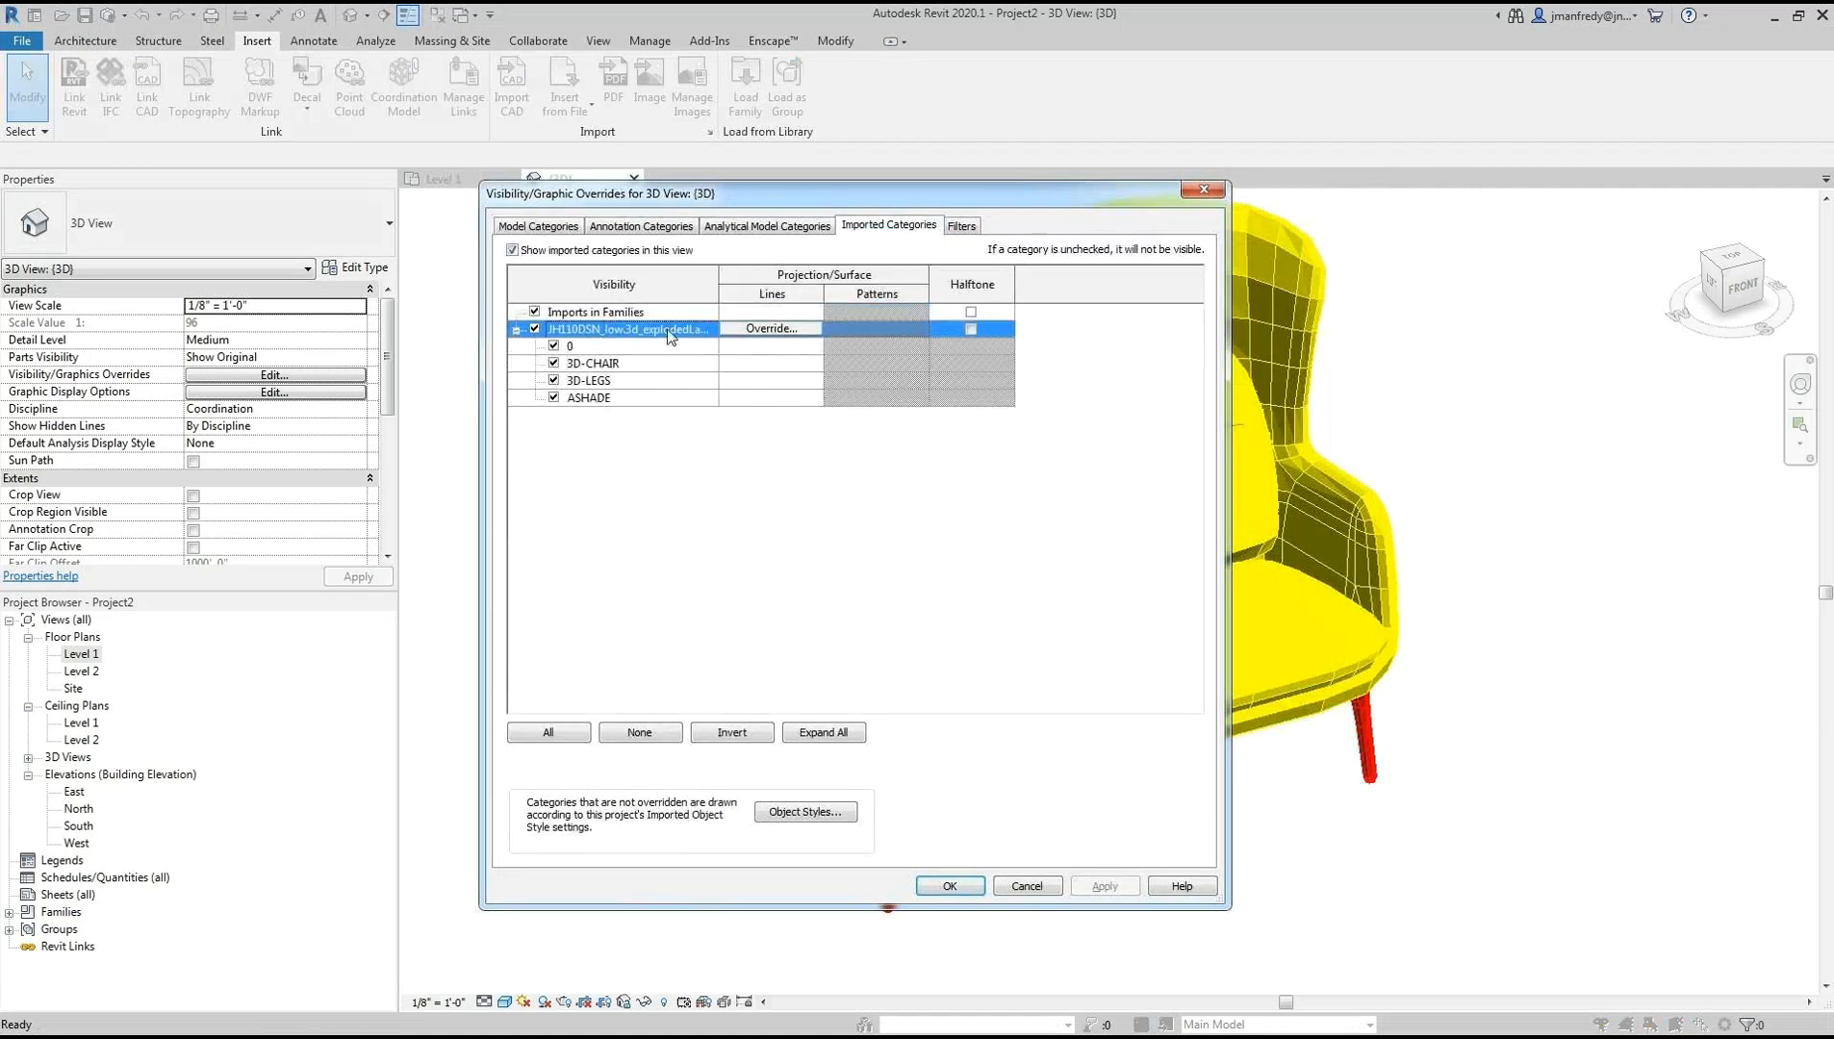
click(627, 366)
click(628, 380)
click(639, 364)
drag(833, 198, 494, 189)
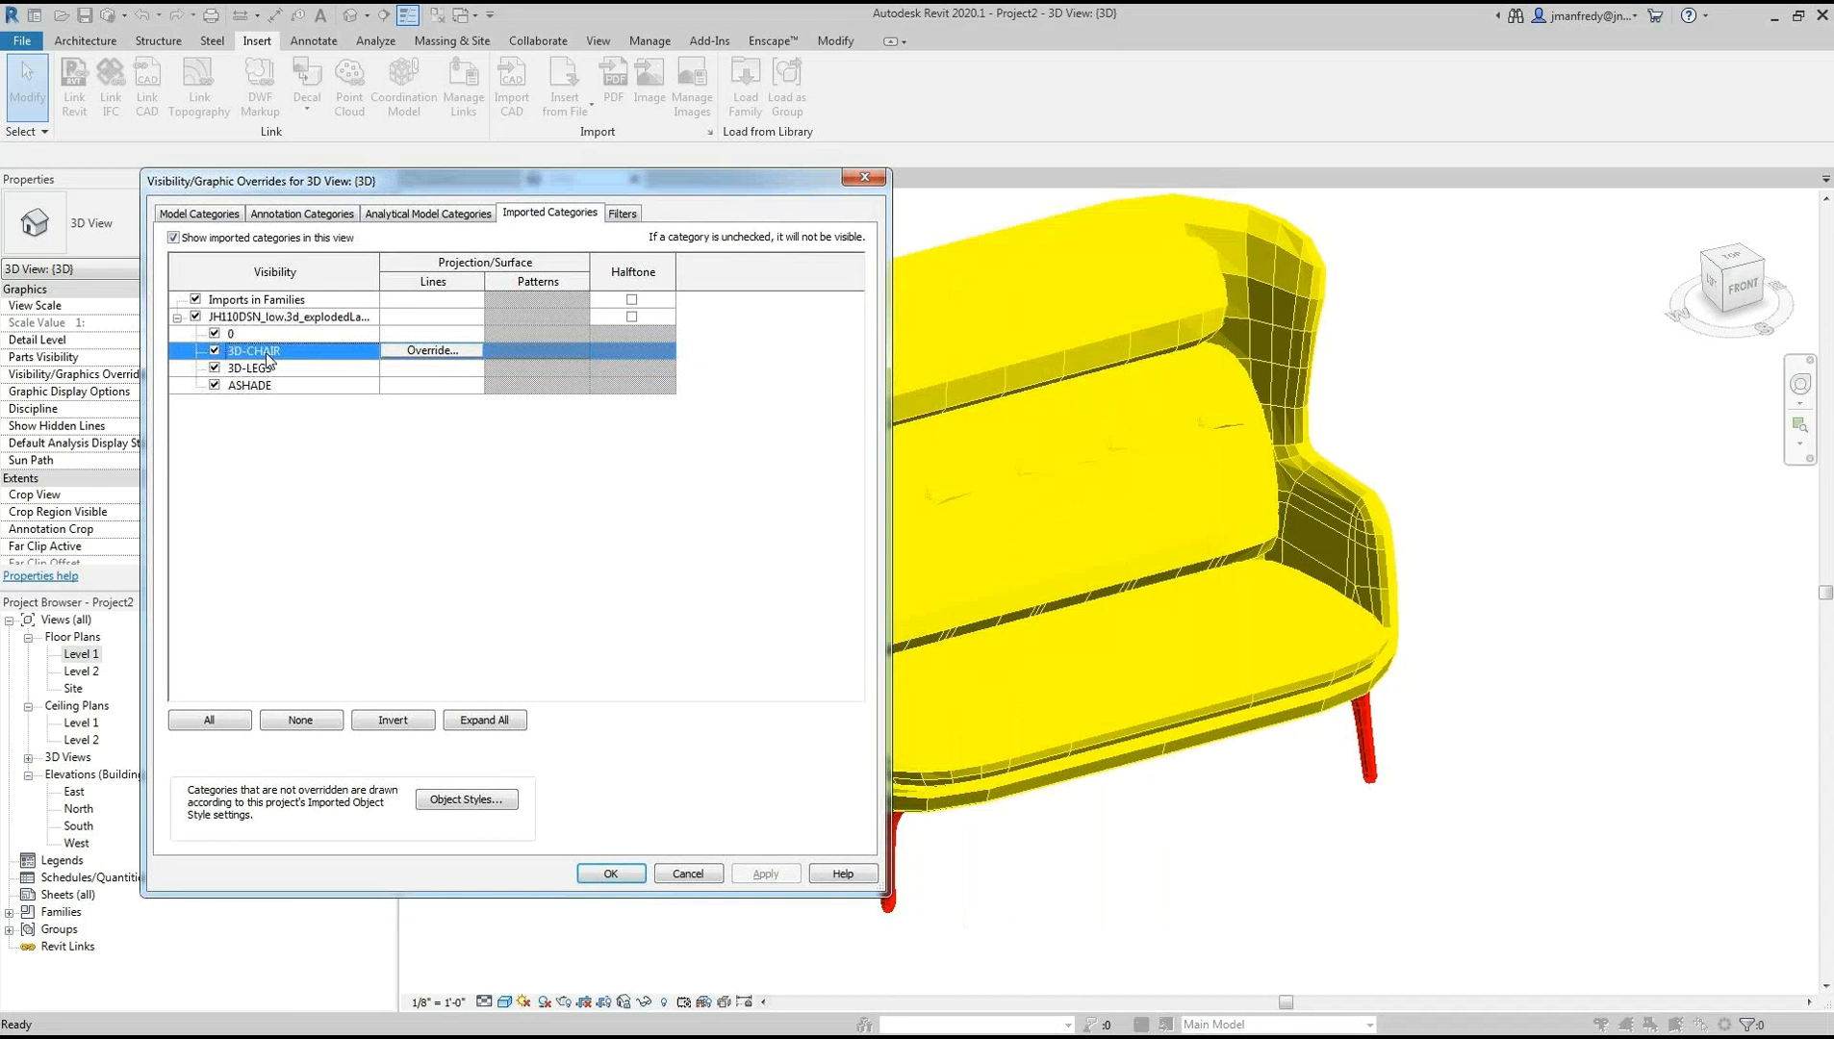
Hide the linked DWG's 3D-CHAIR layer and its 3D-LEGS layer in the 3D view, applying each change
click(214, 350)
click(762, 876)
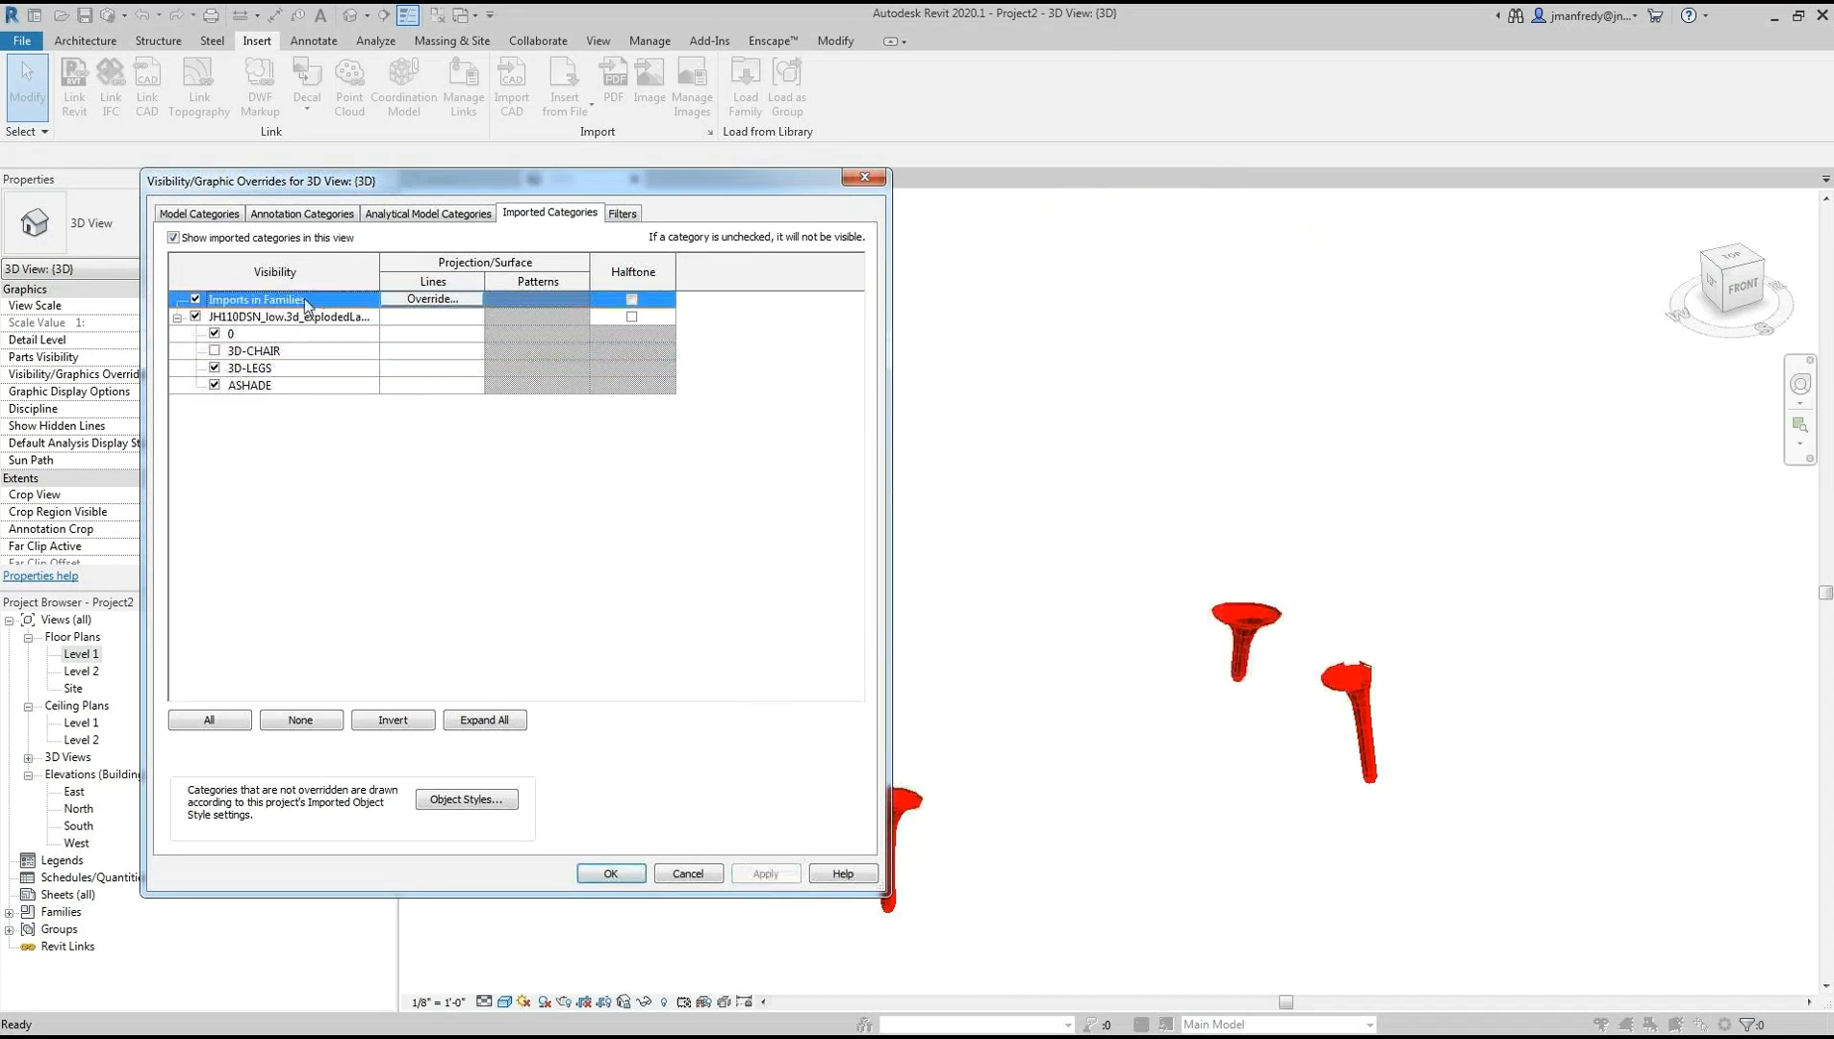
click(214, 367)
click(775, 875)
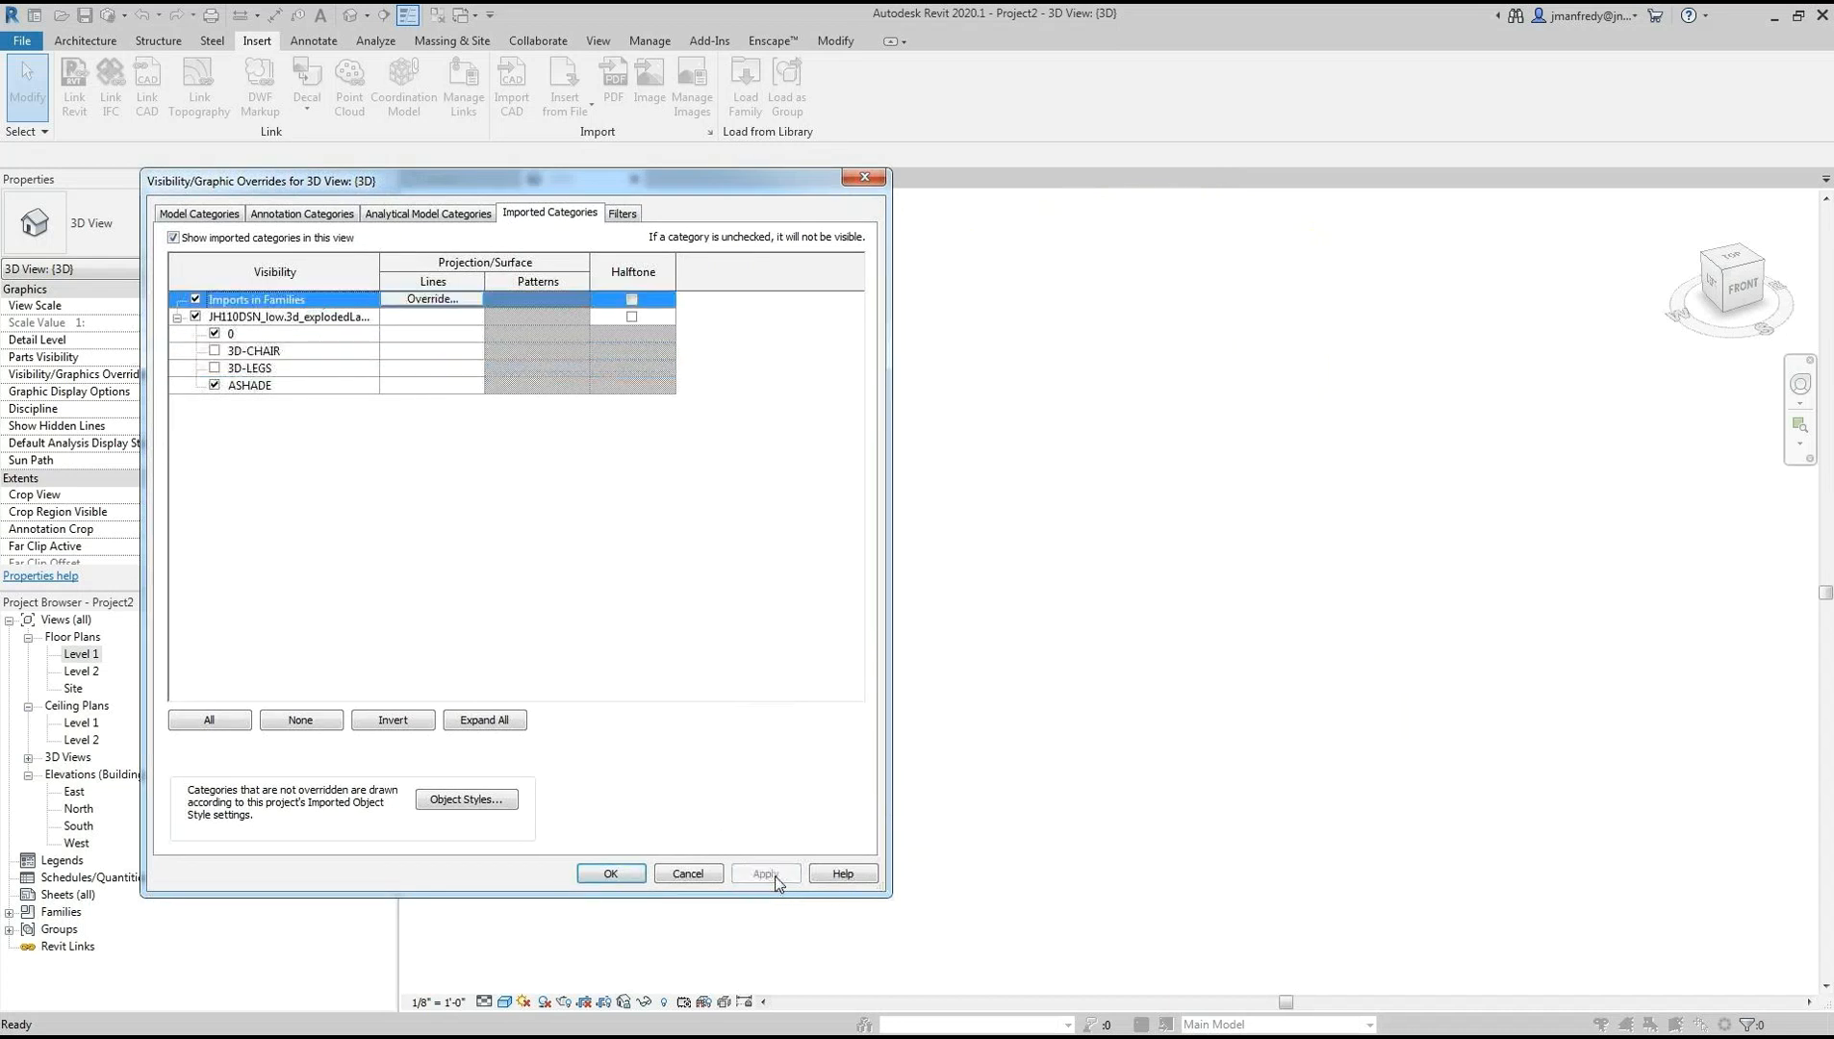
Turn the 3D-CHAIR and 3D-LEGS layers back on and accept the visibility overrides
click(213, 350)
click(214, 368)
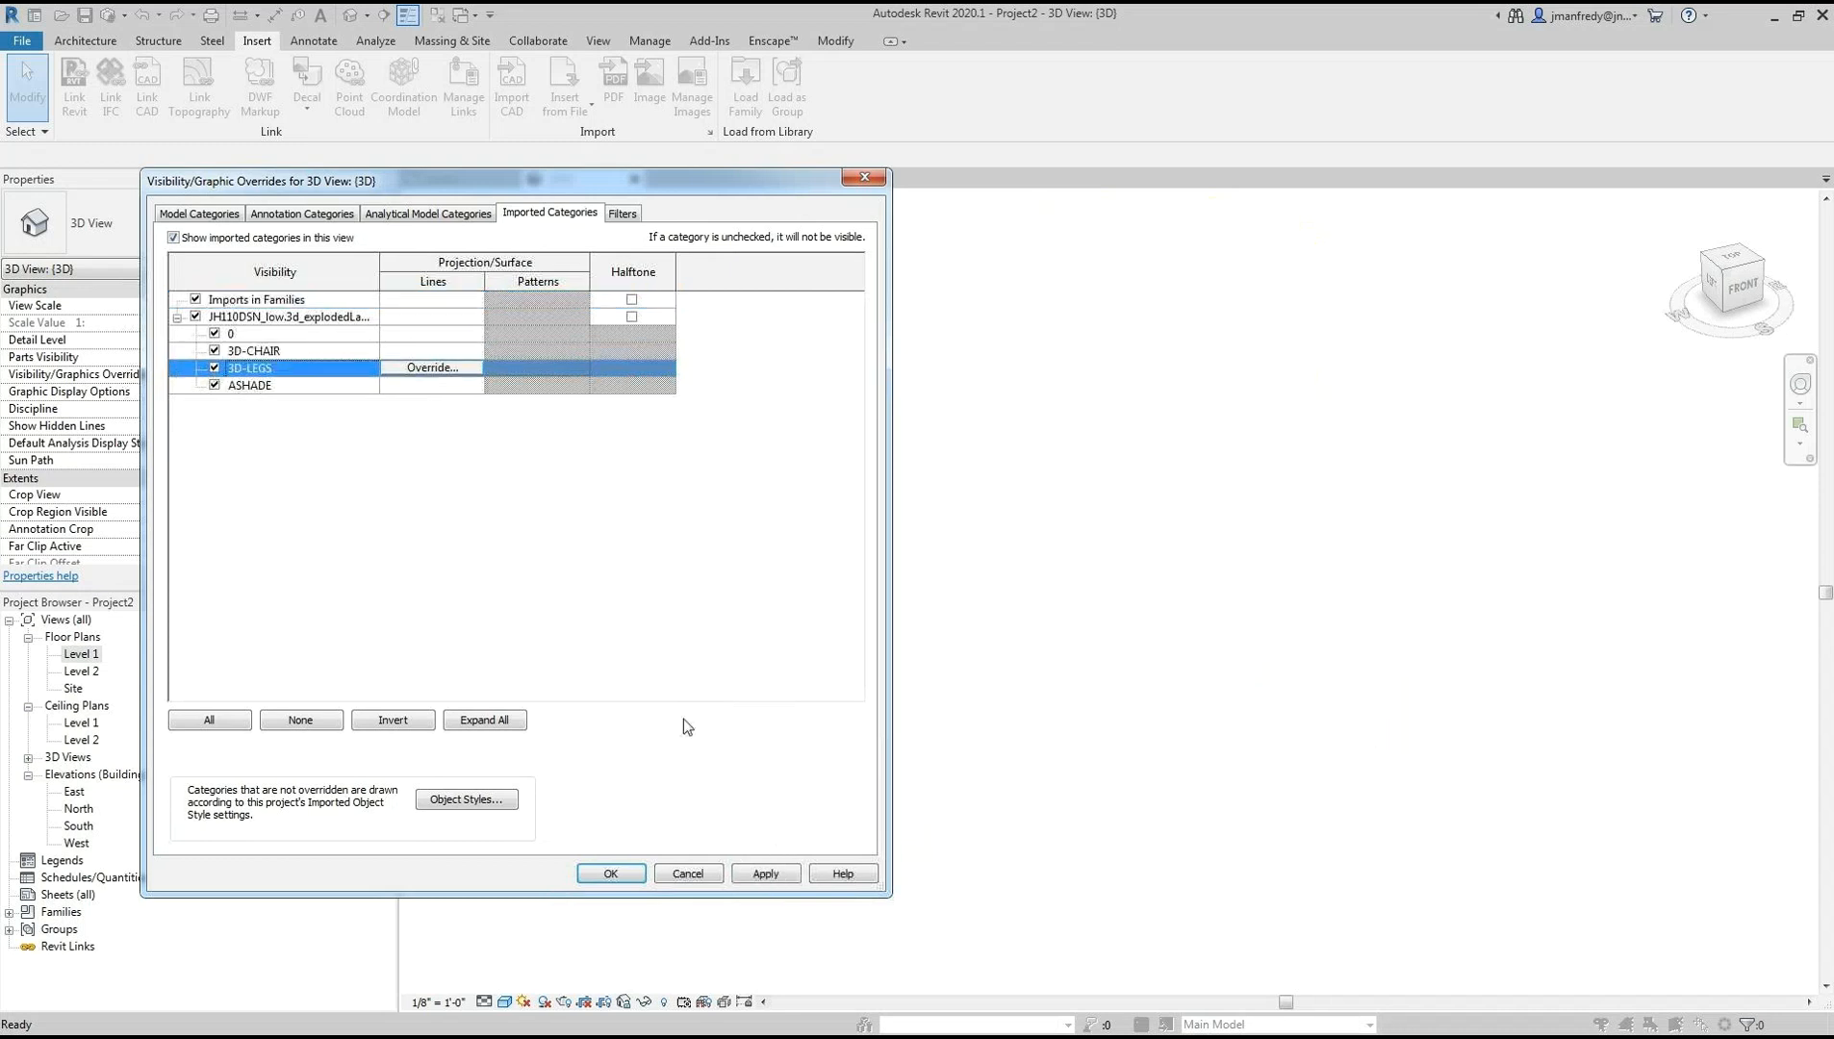
click(762, 873)
click(608, 873)
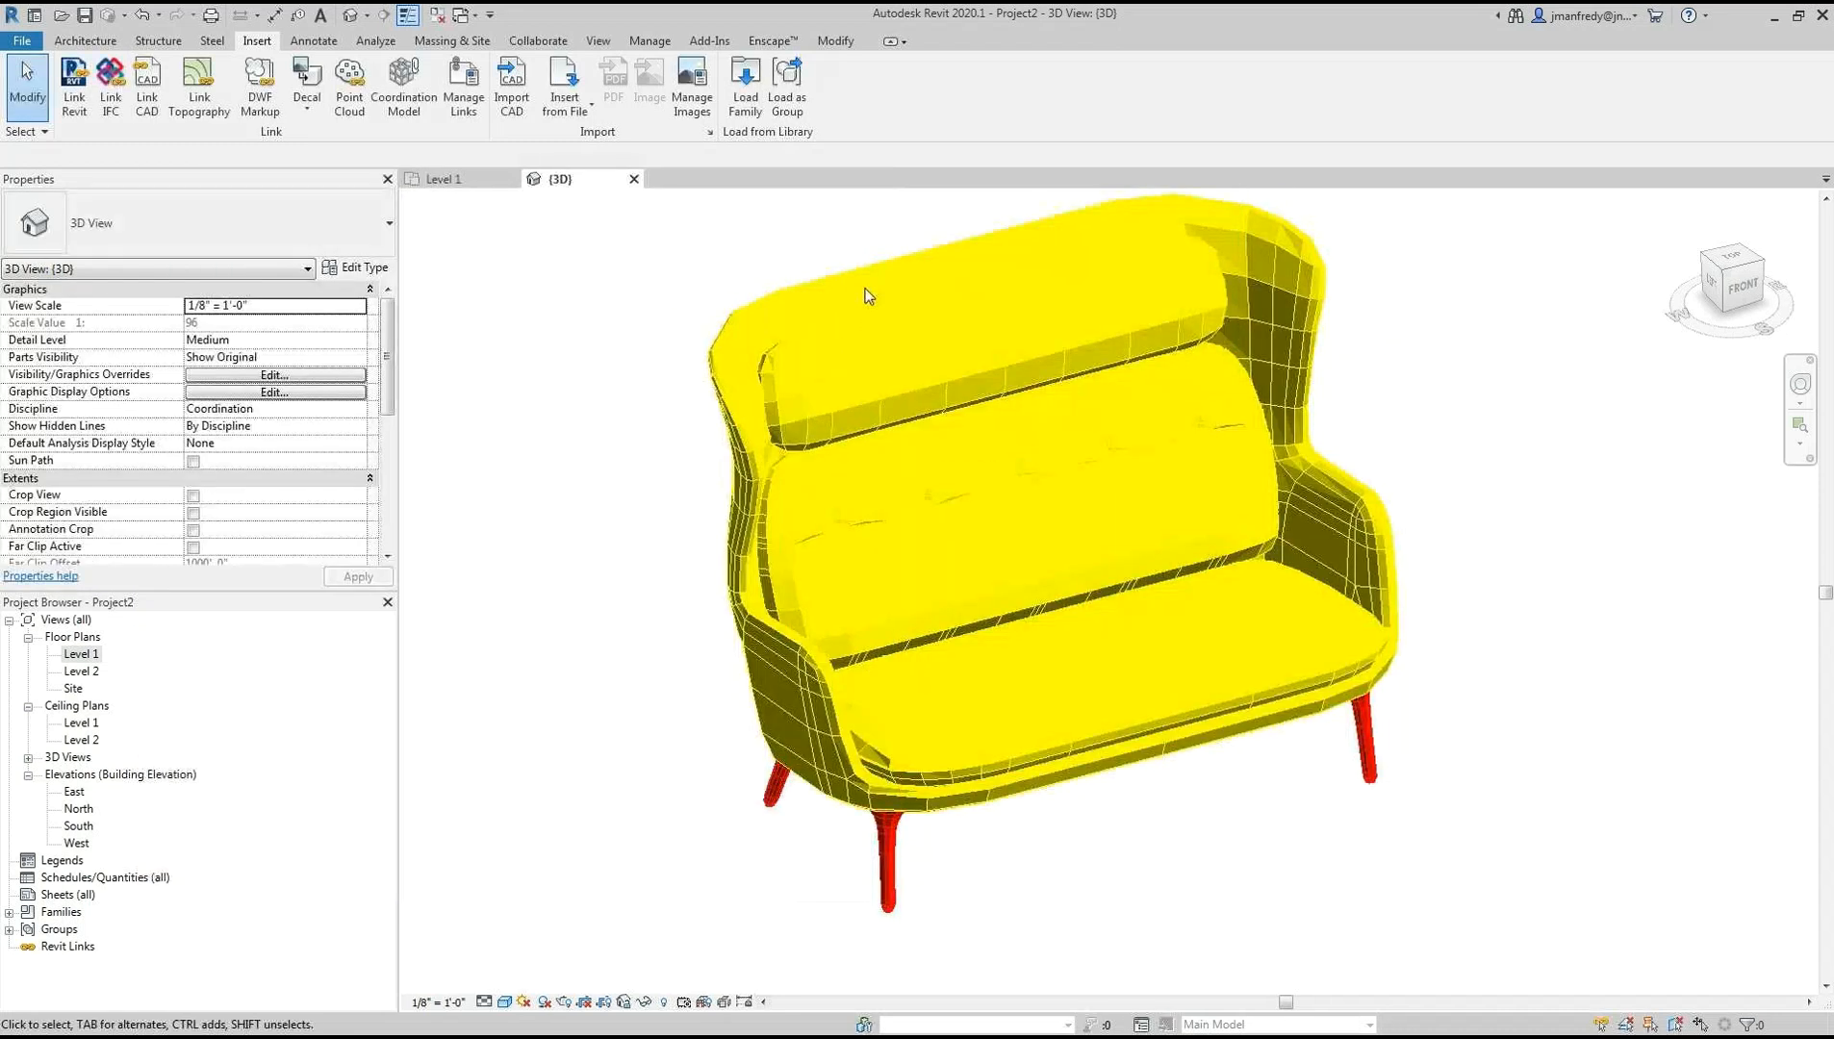
Review the imported object styles of the linked sofa DWG from the visibility overrides, leaving both dialogs without changes
key(v)
key(g)
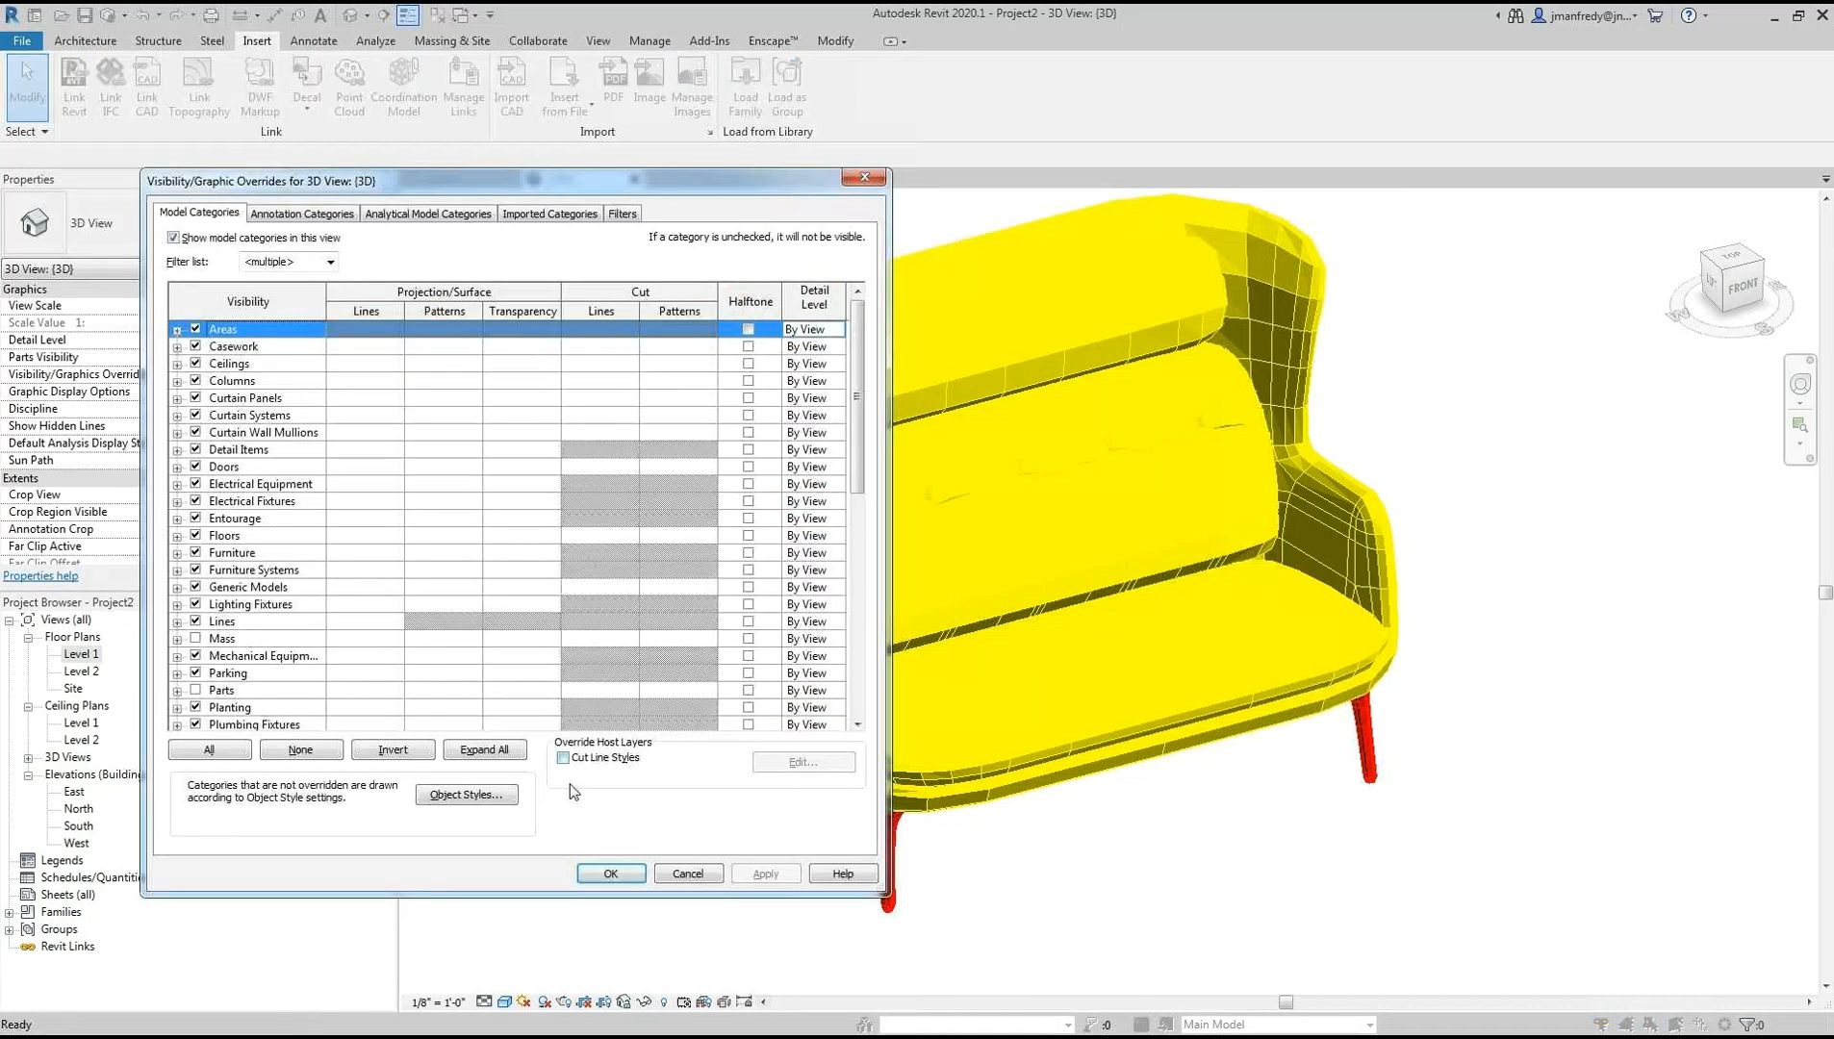
drag(539, 187, 721, 180)
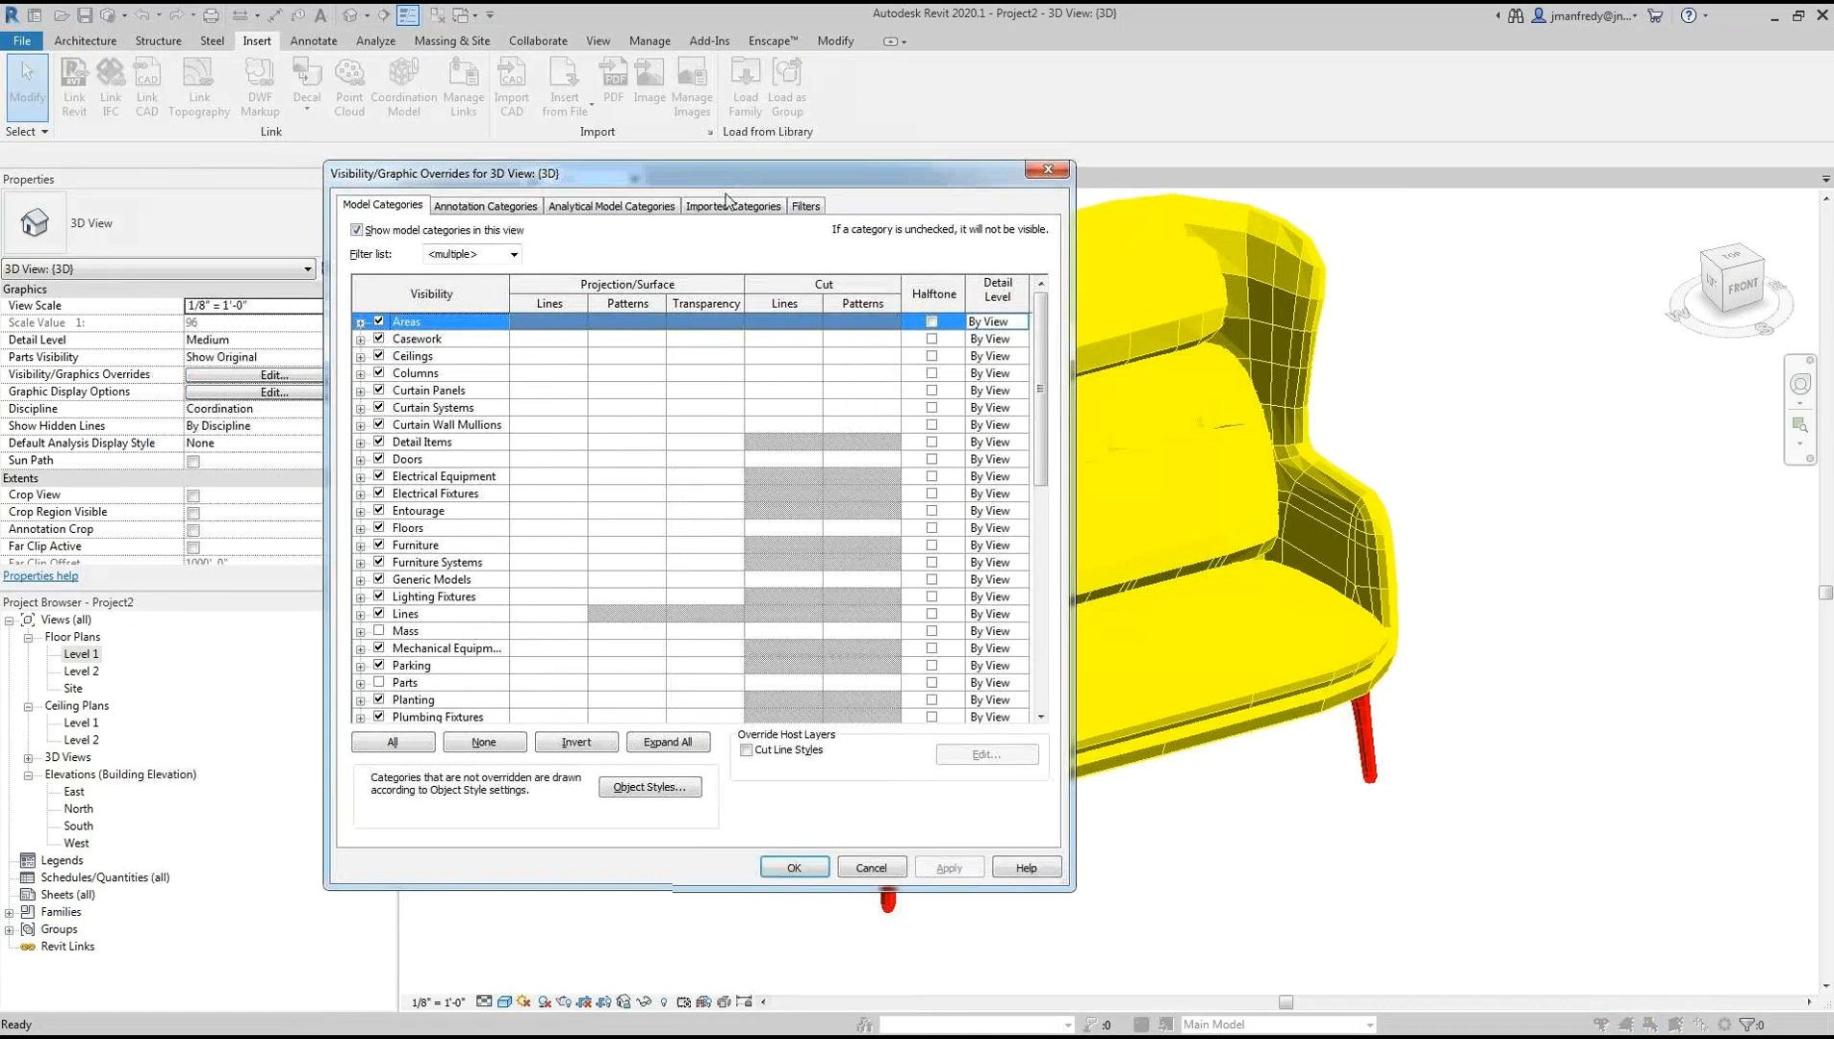
click(620, 795)
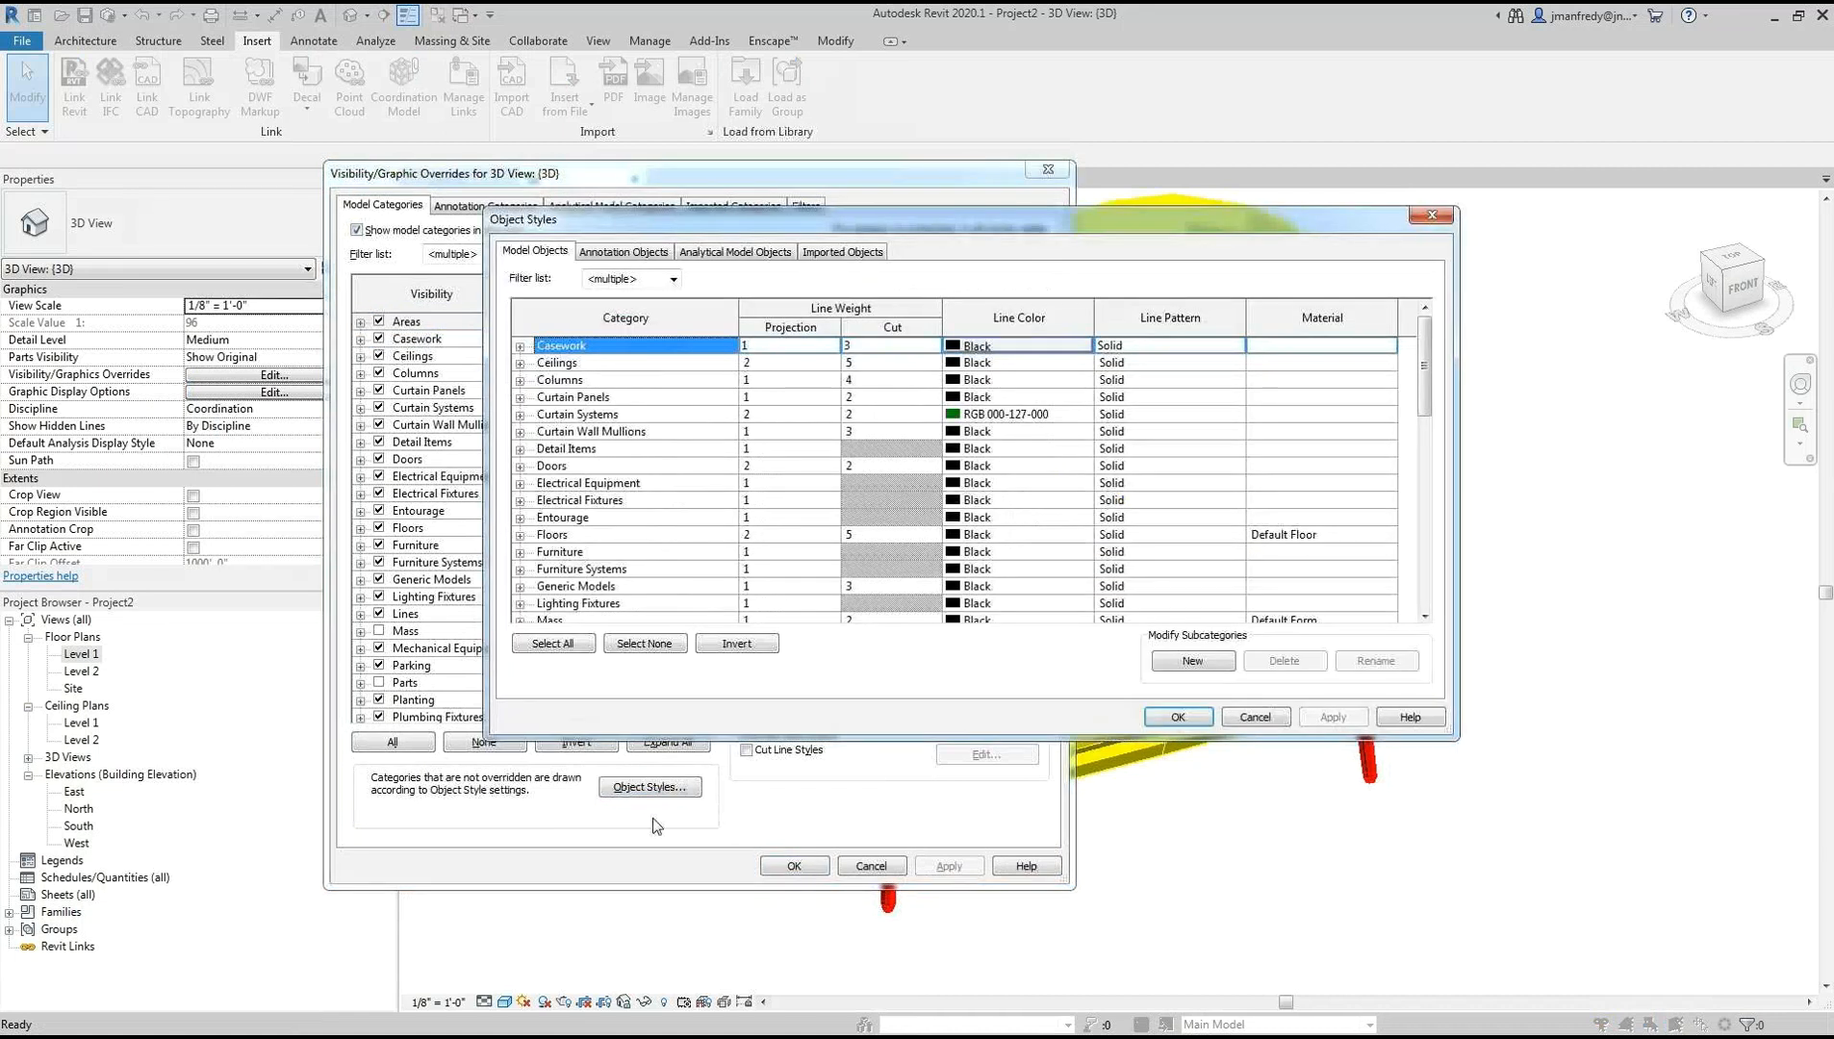
click(835, 252)
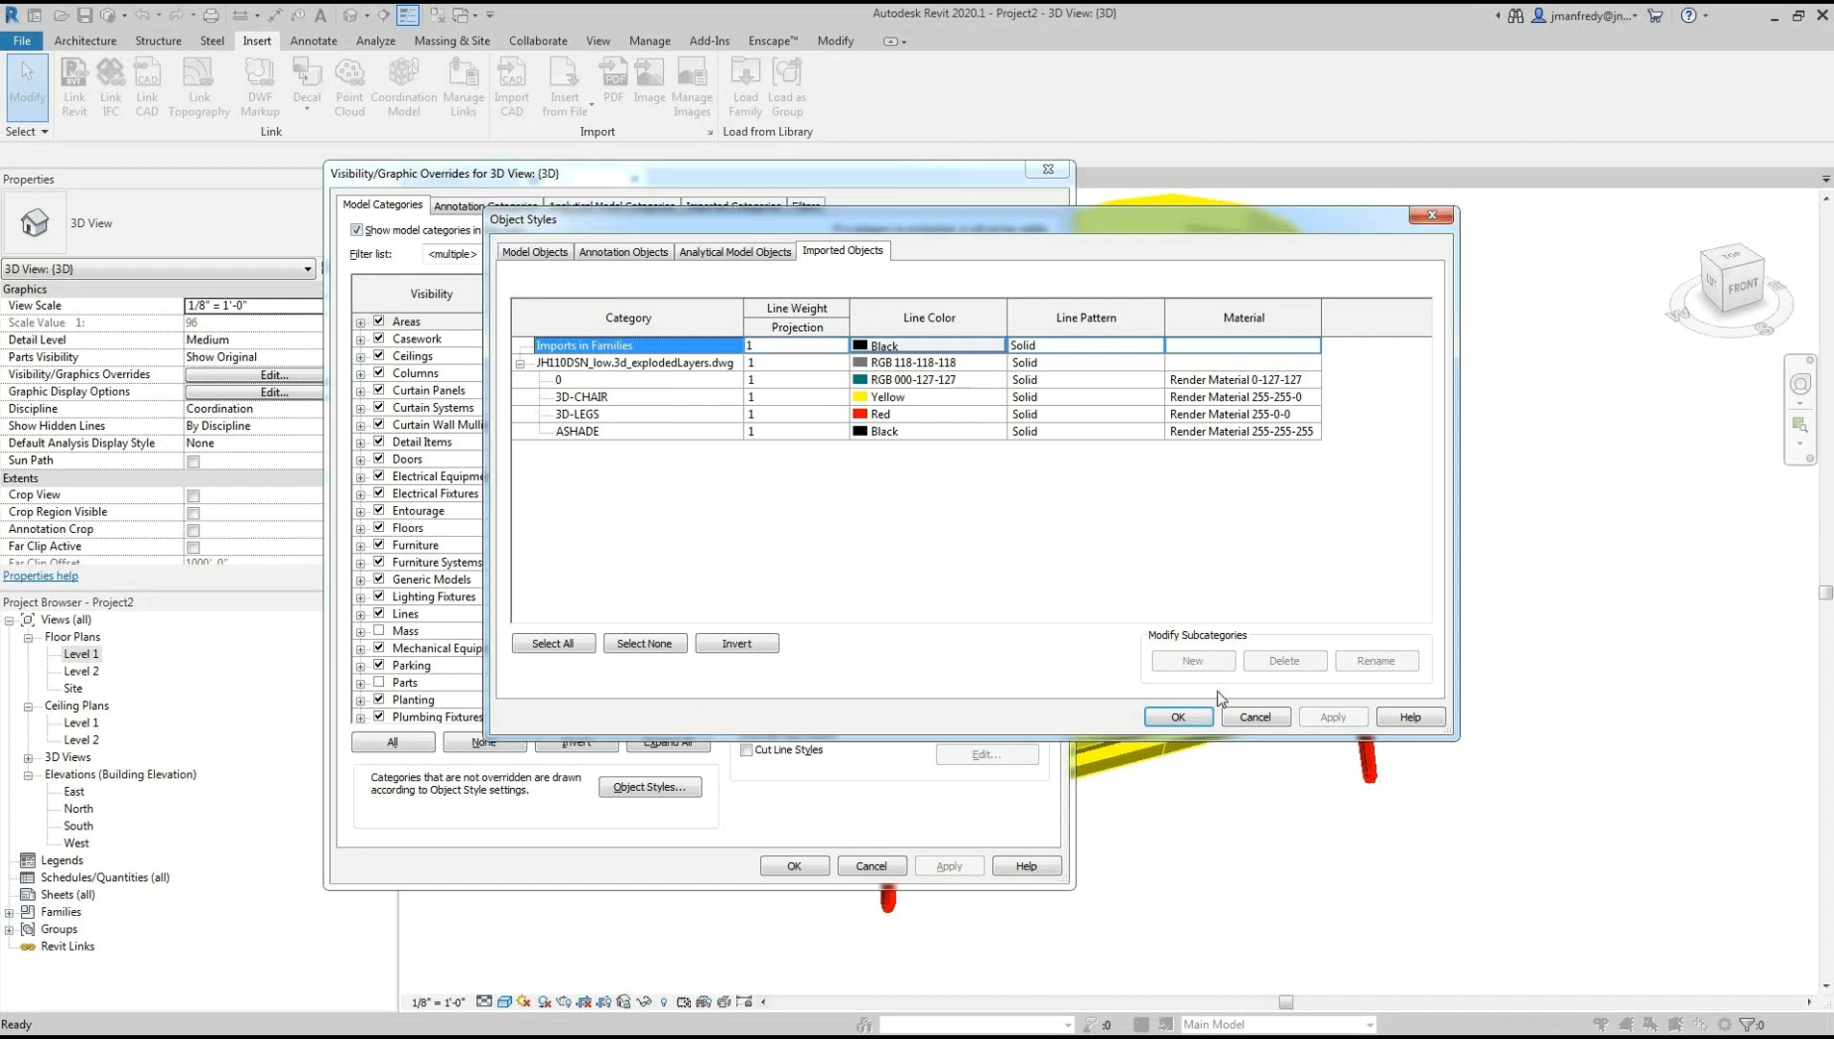
click(1253, 717)
click(871, 866)
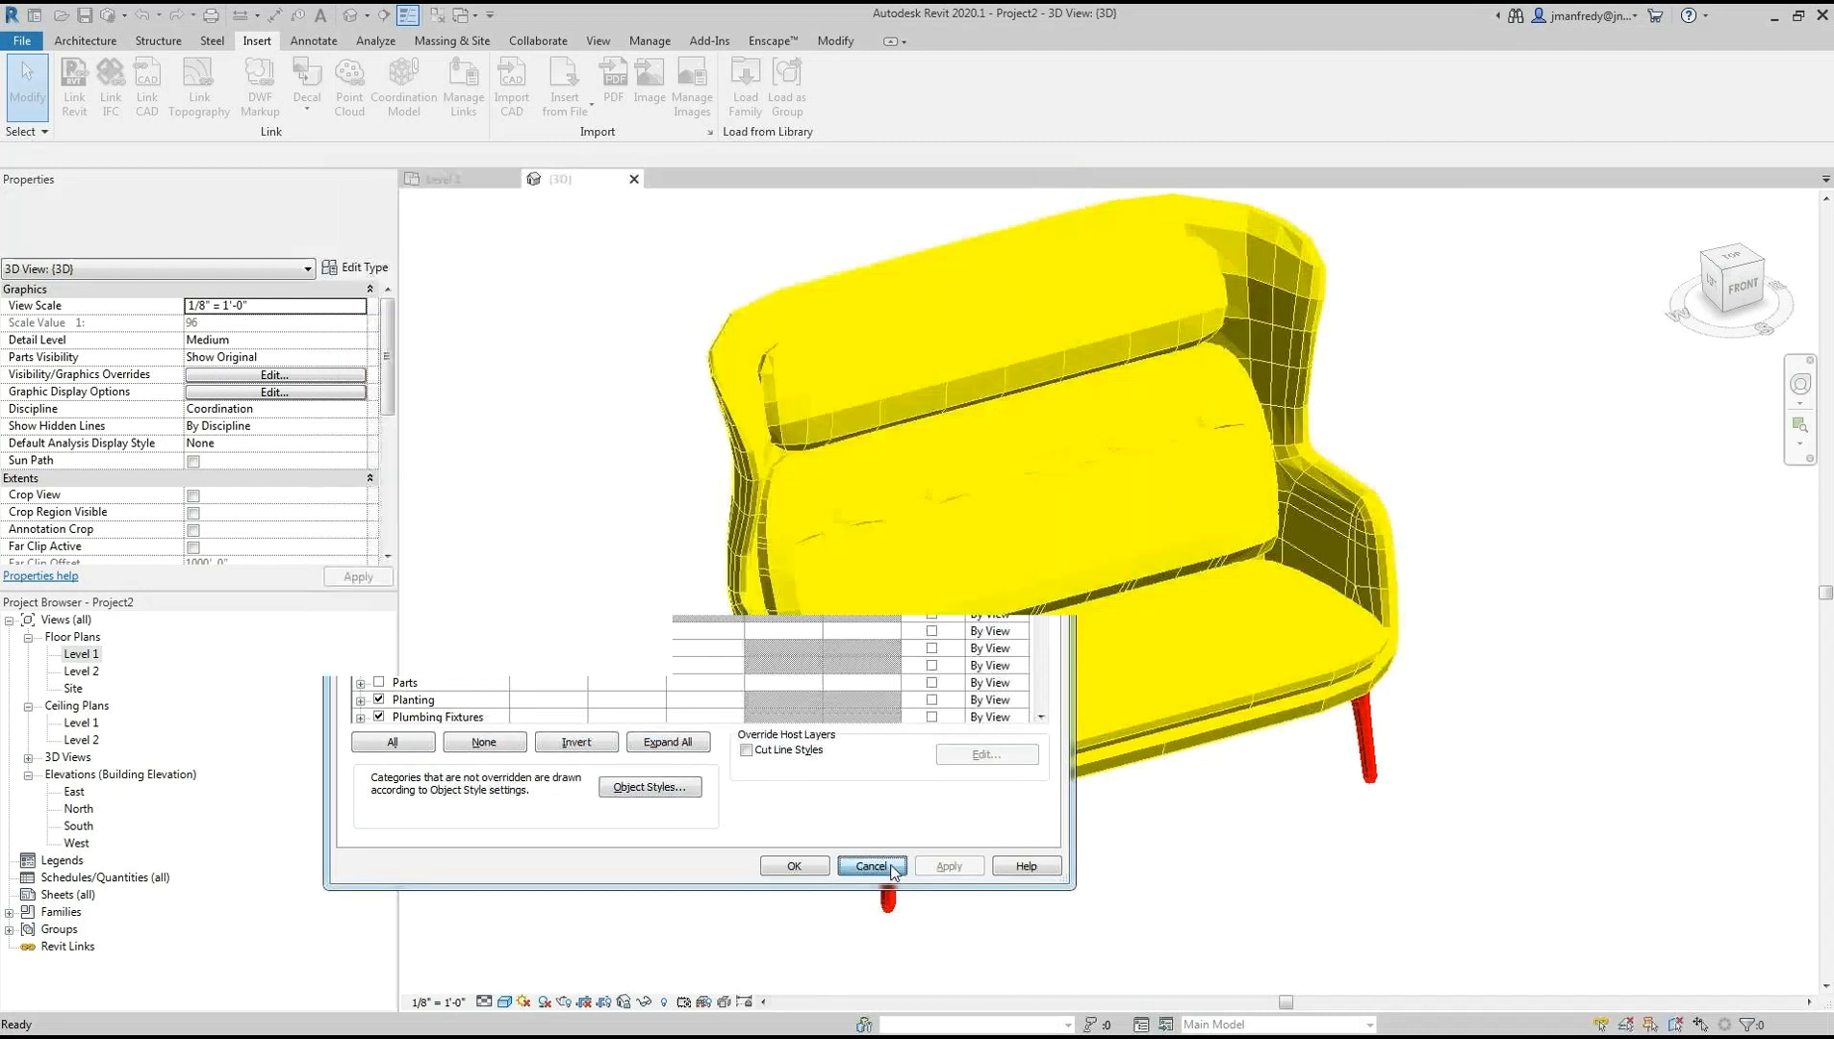
click(649, 40)
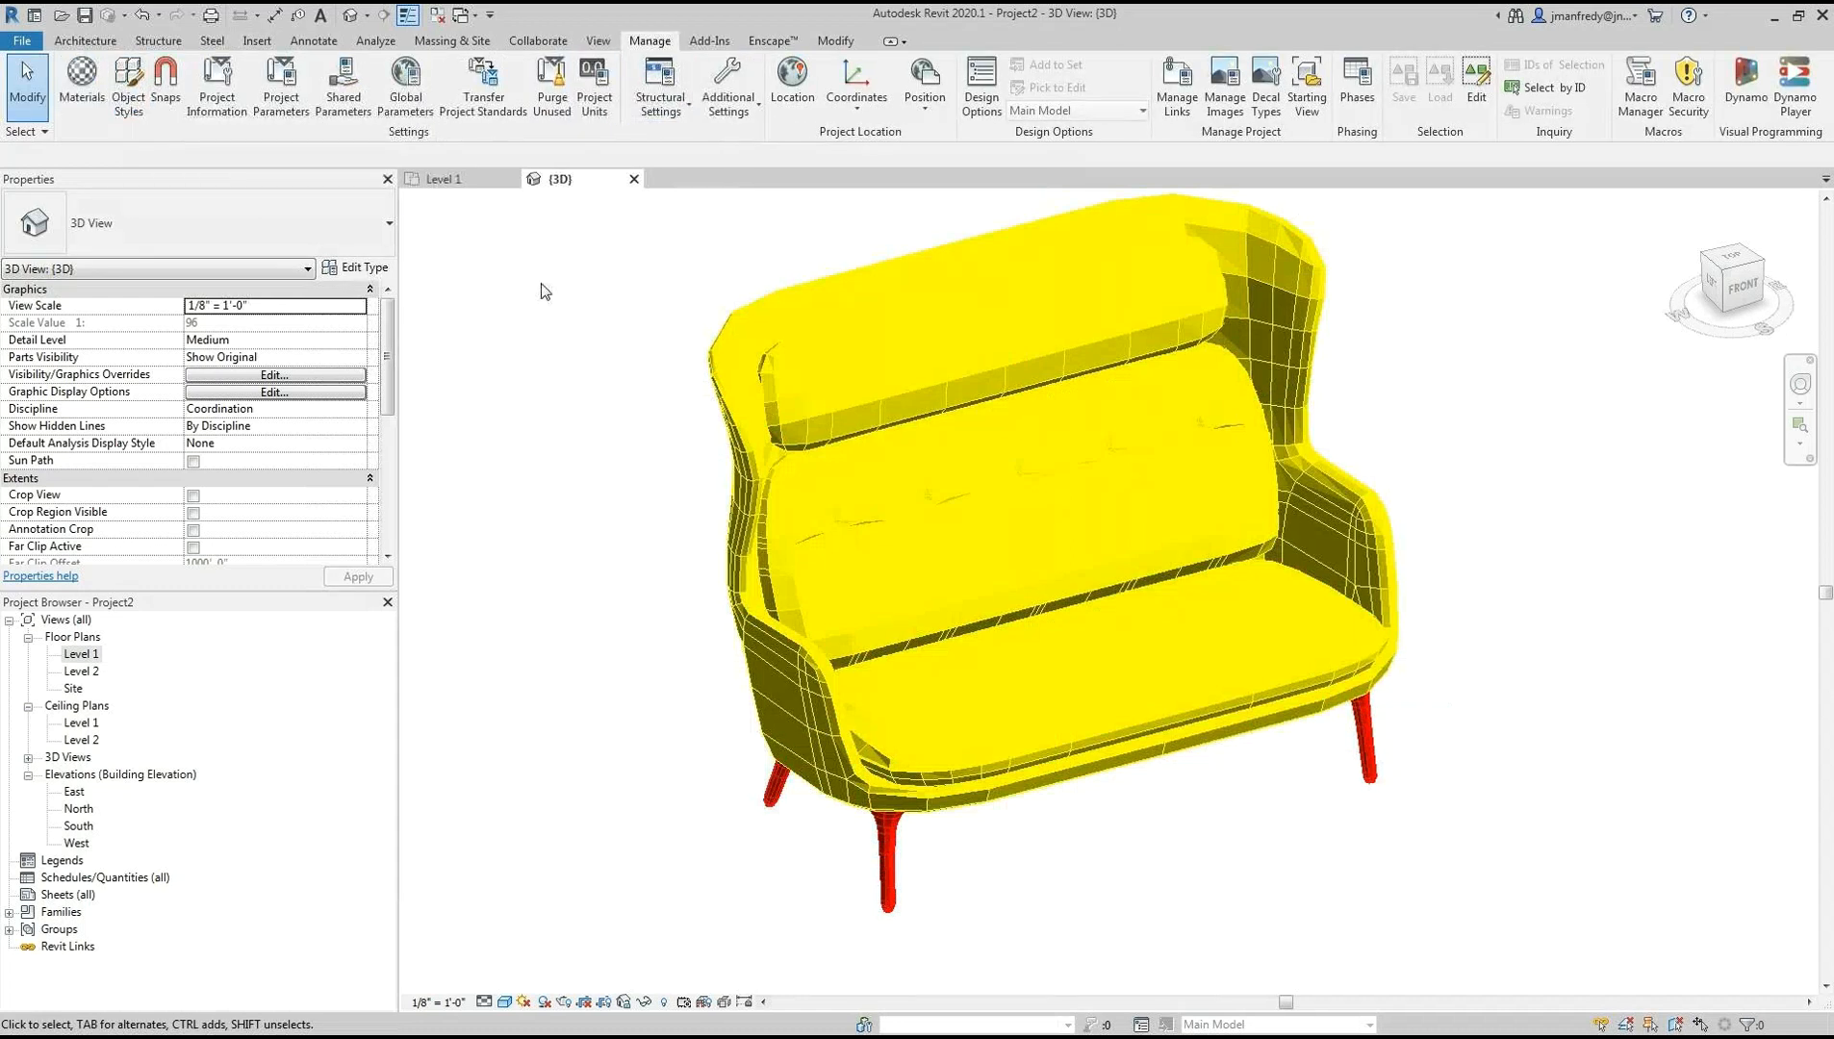
Set the 3D-CHAIR layer's line color to RGB 128-128-192 in the imported object styles and apply it
key(v)
key(v)
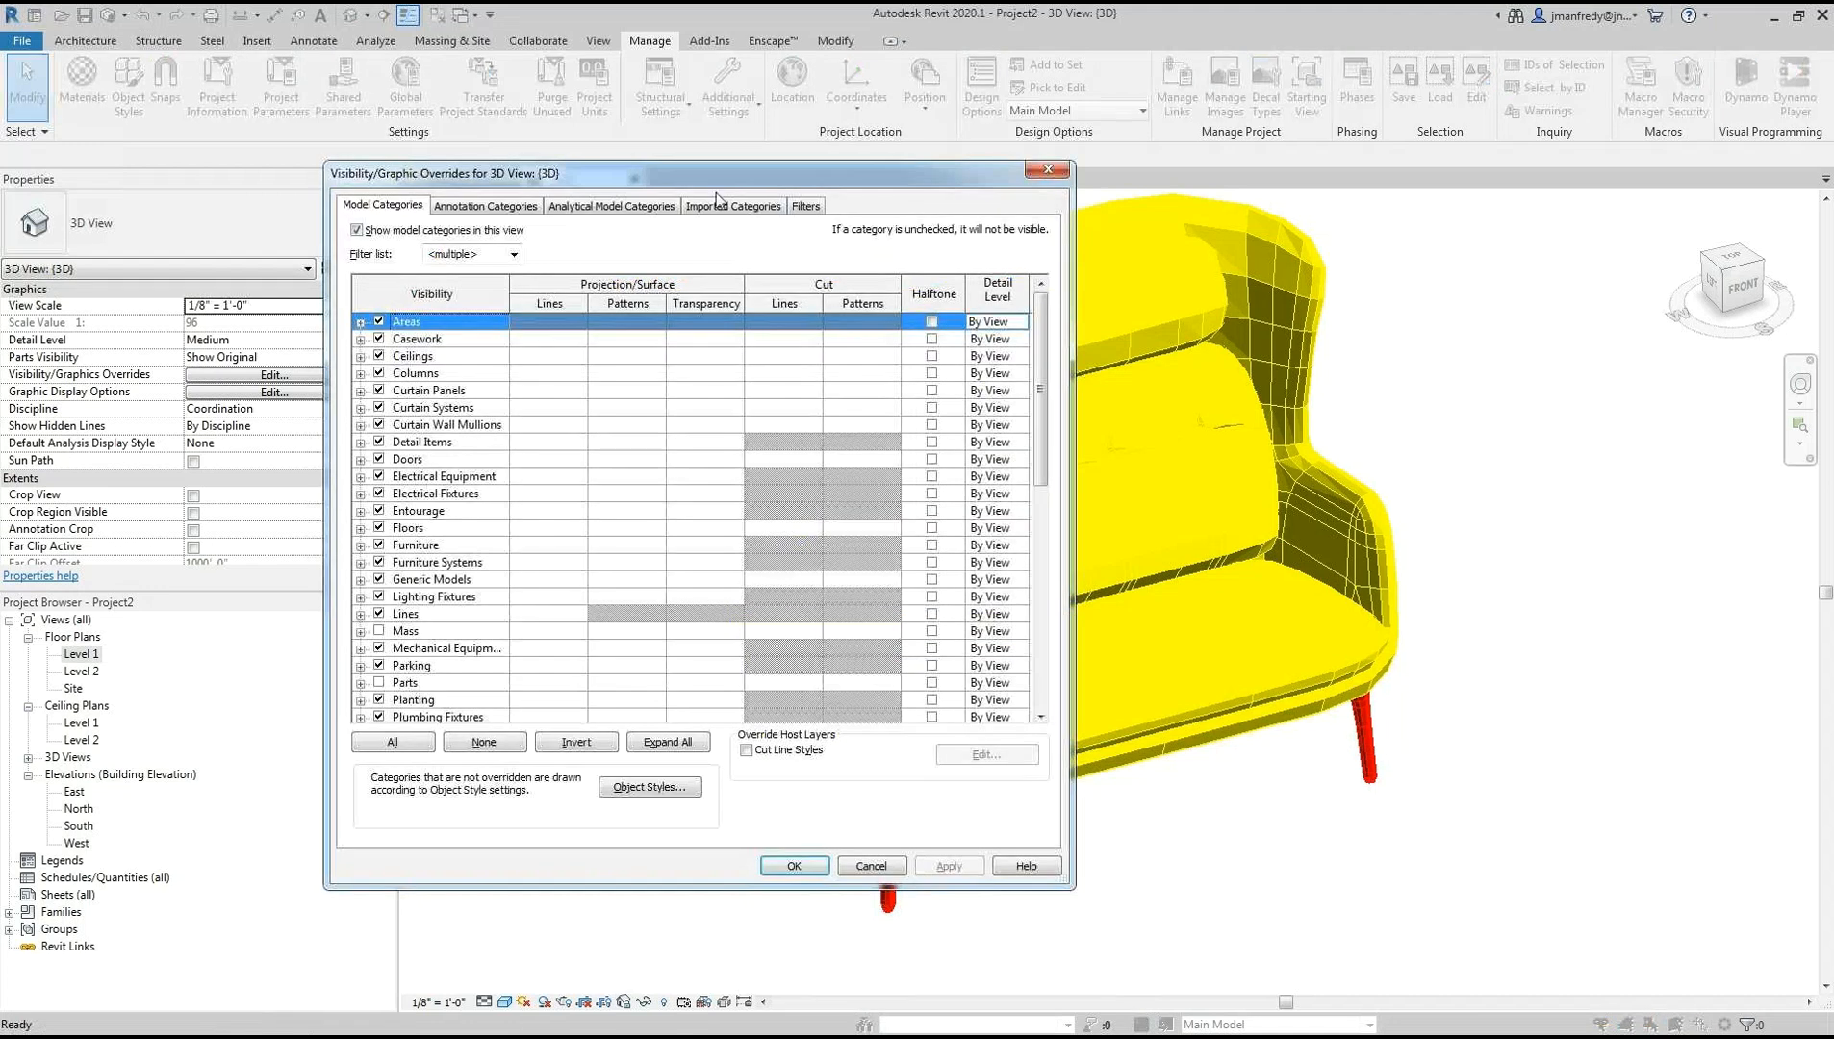
click(729, 206)
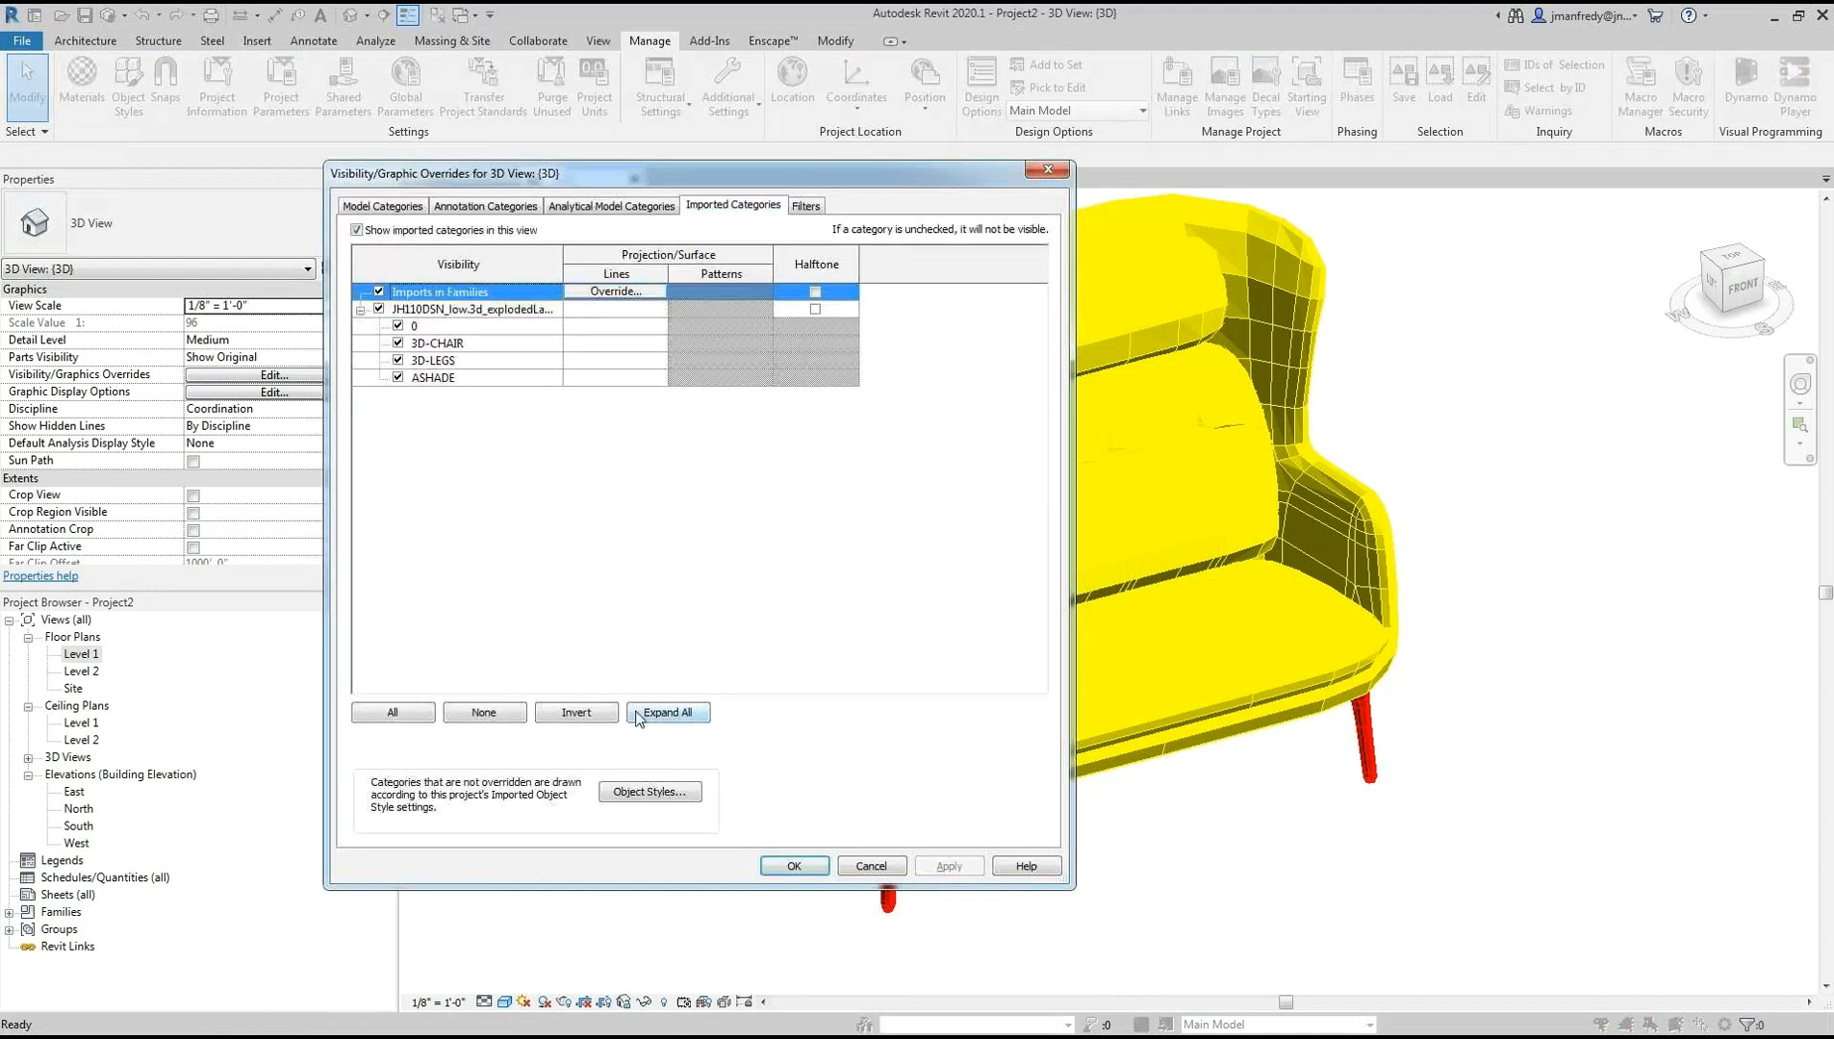
click(660, 793)
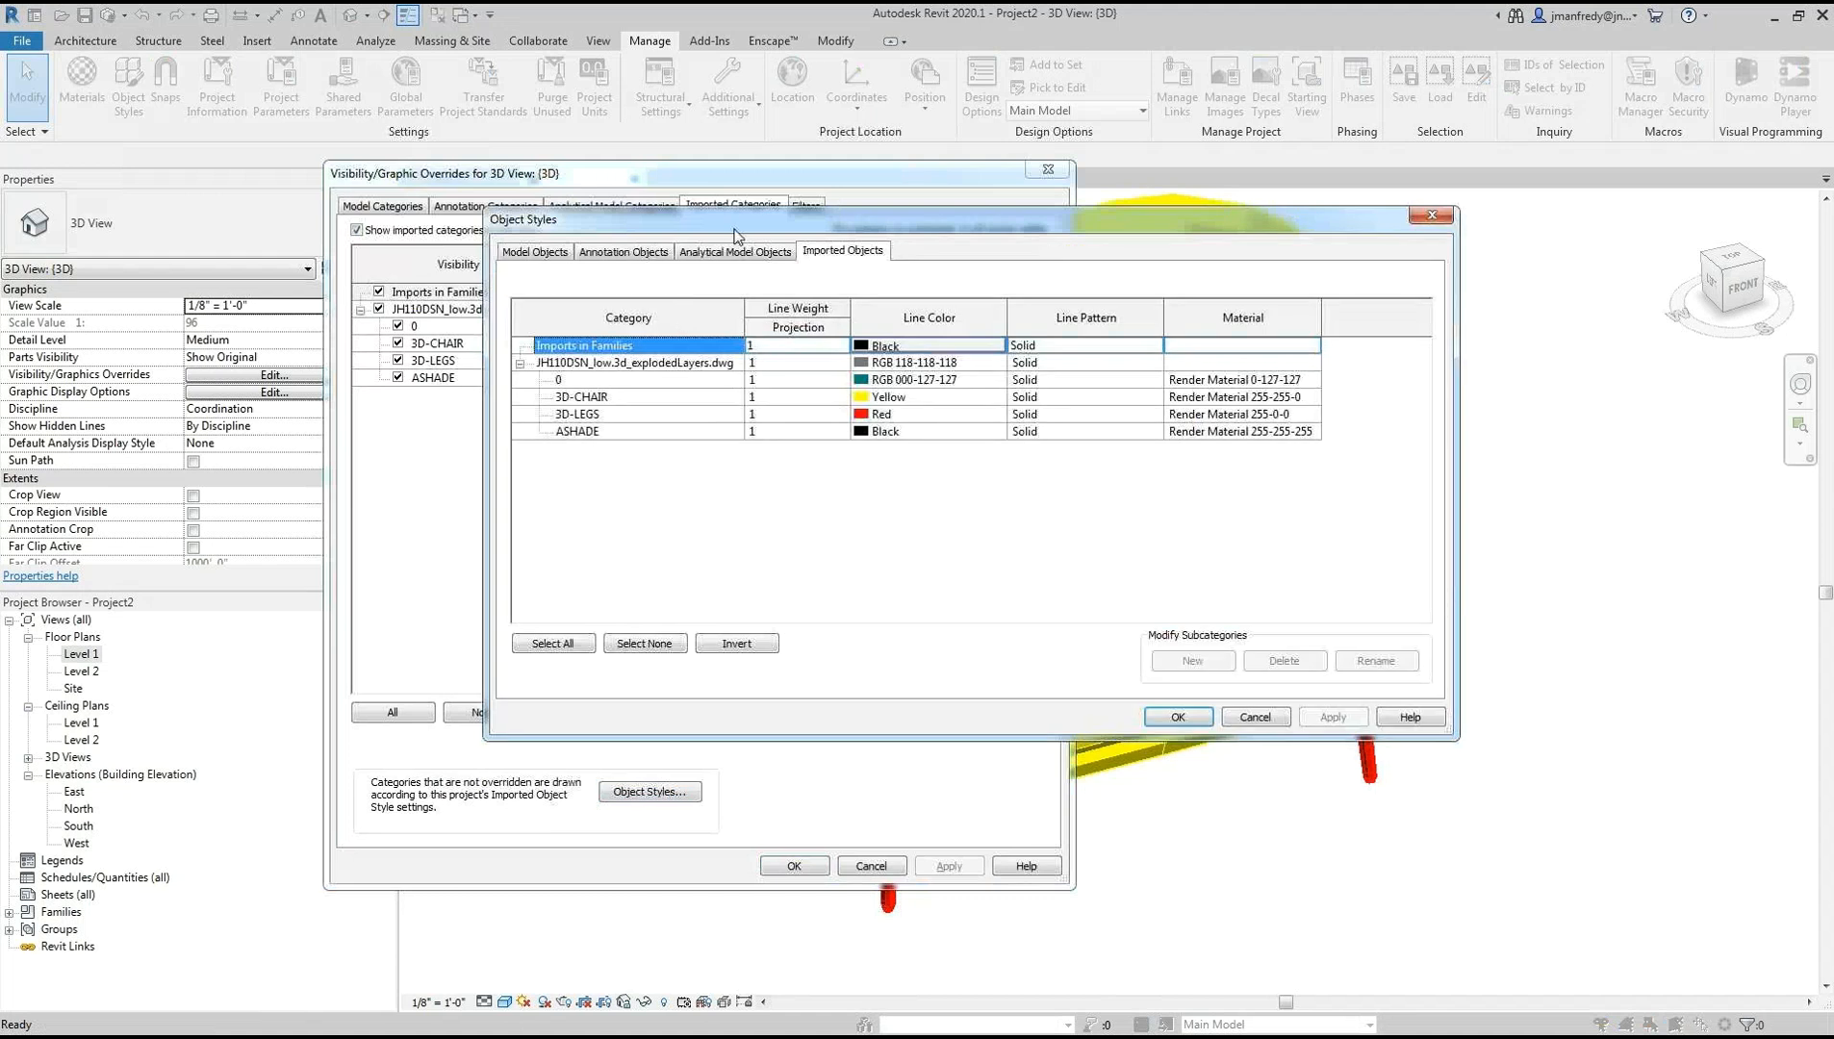
drag(720, 241, 653, 258)
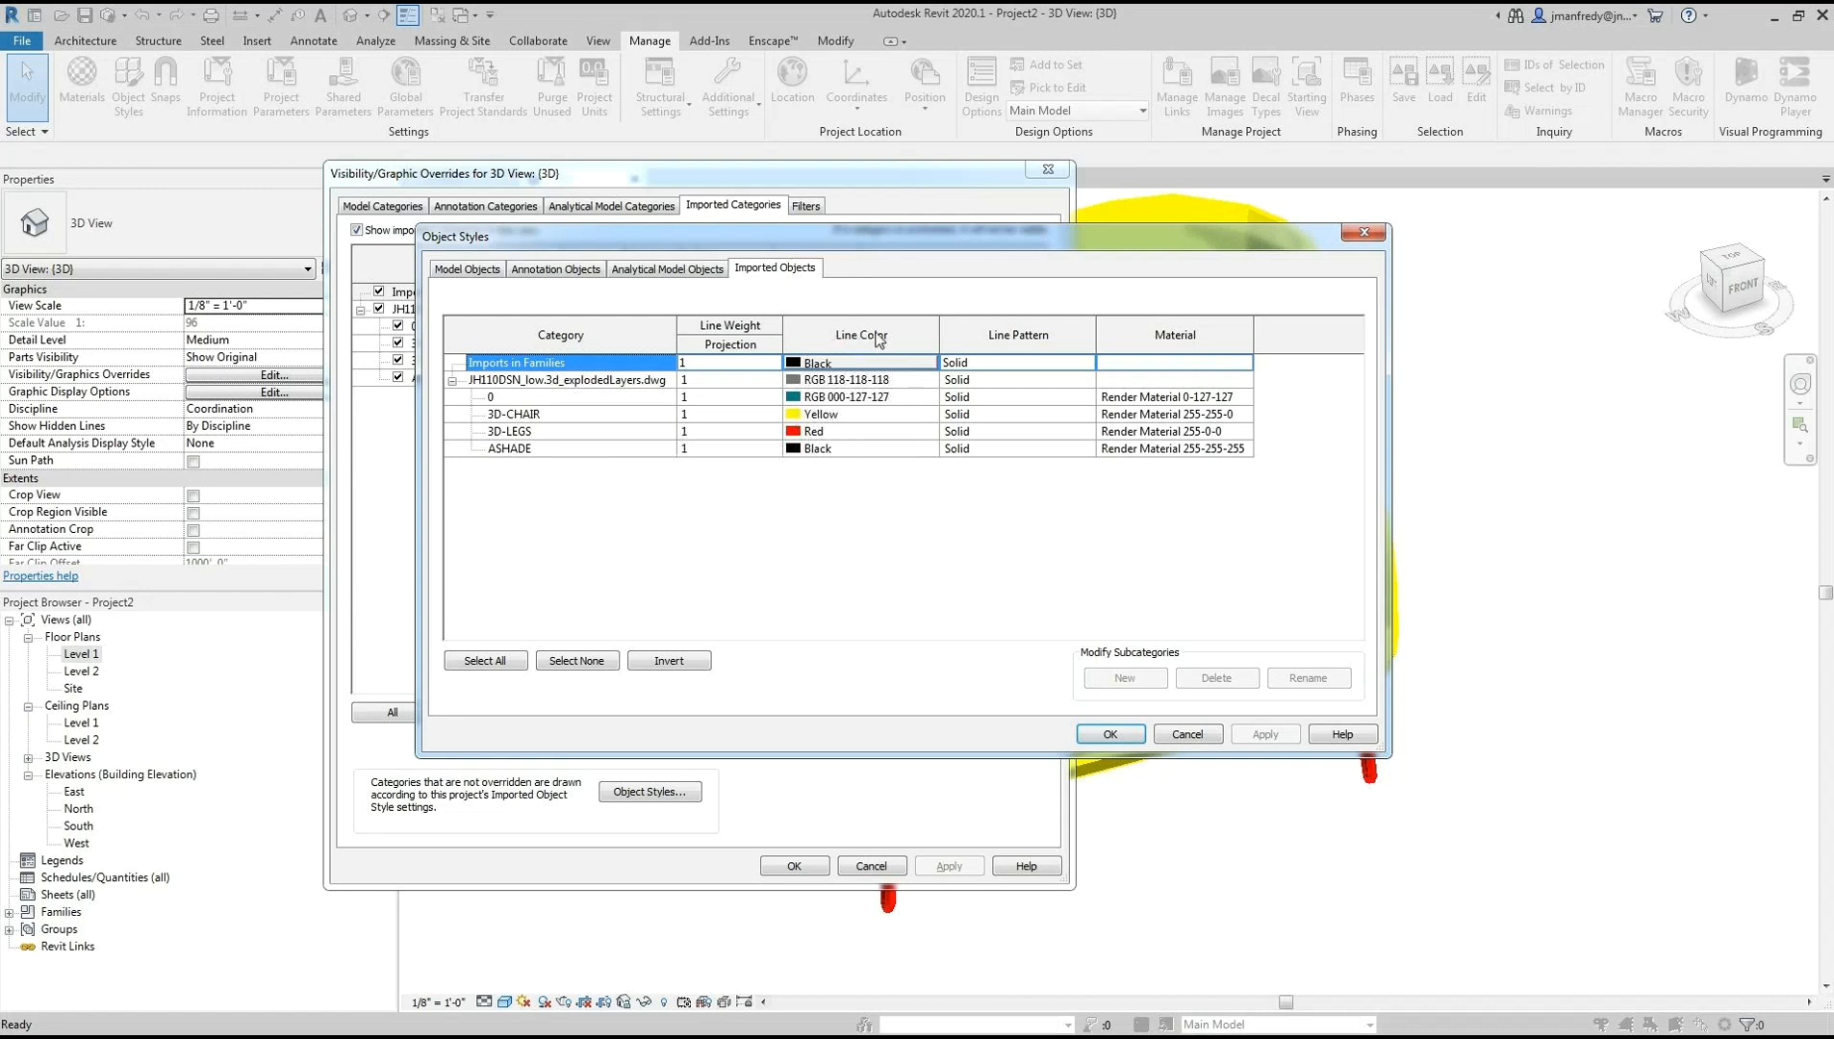
click(880, 421)
click(881, 422)
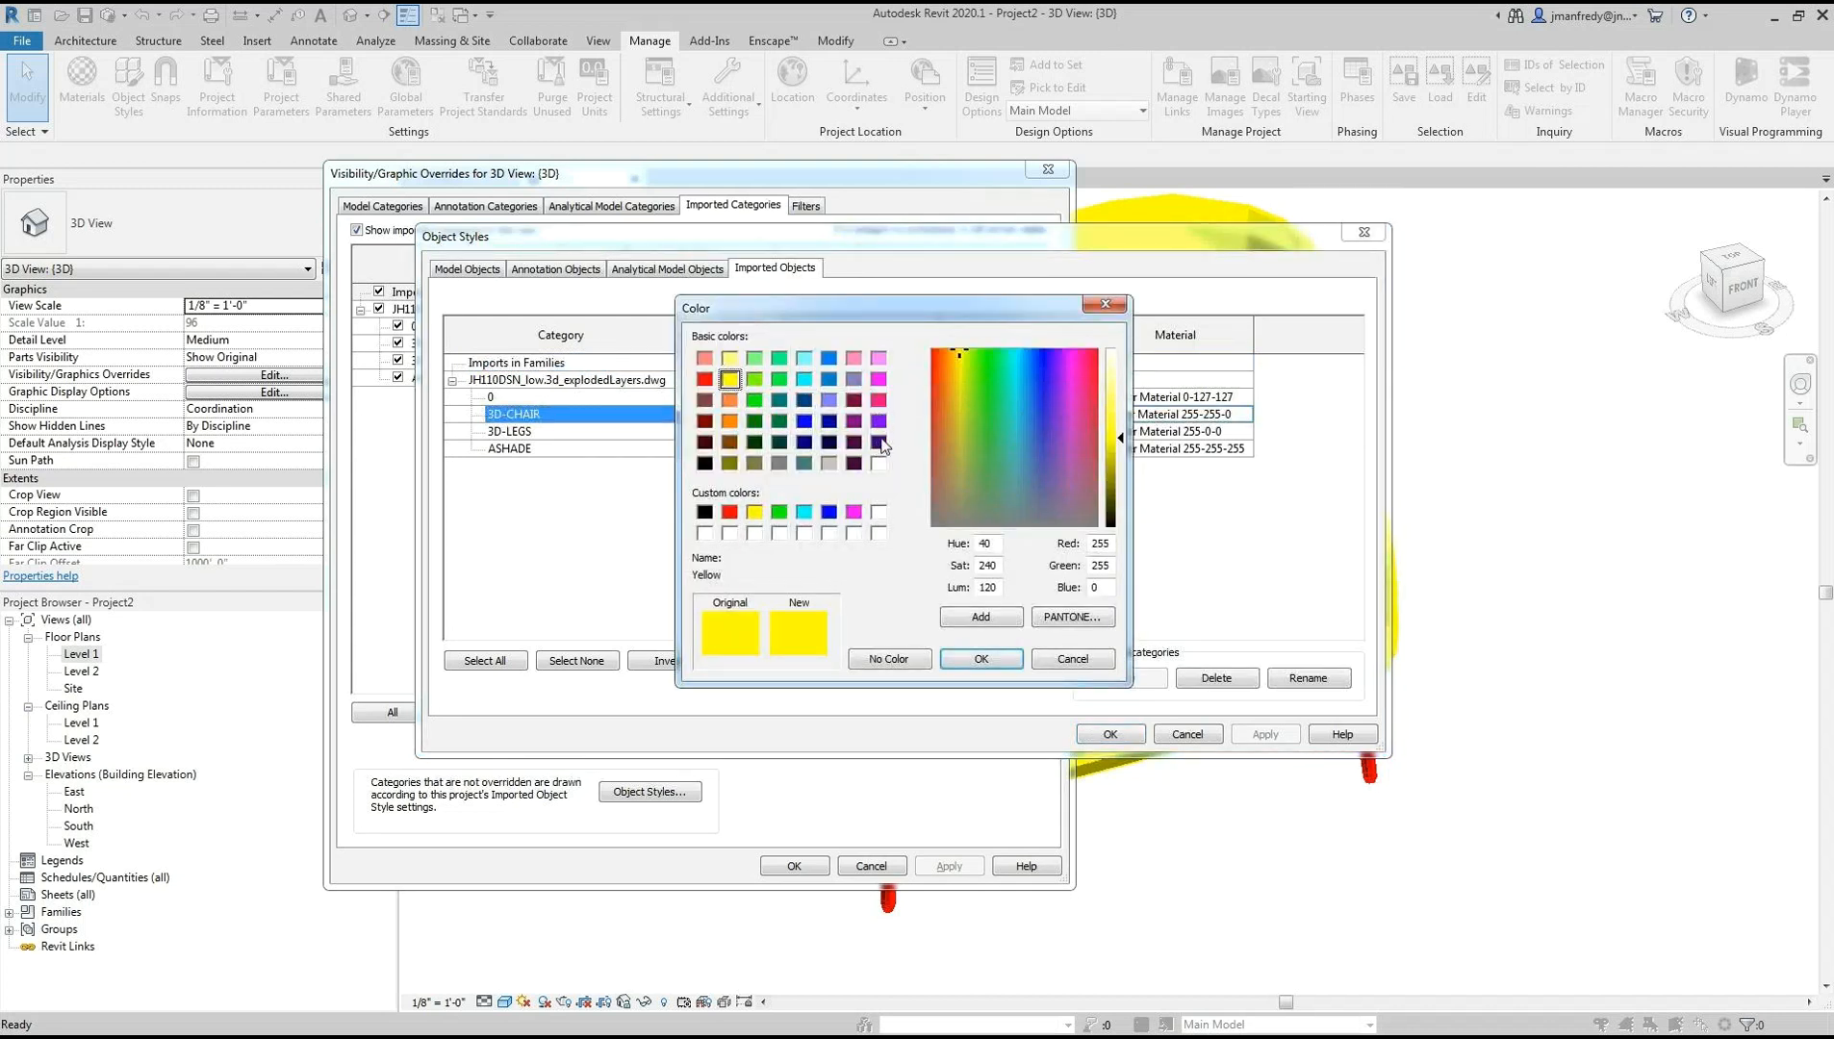
click(829, 463)
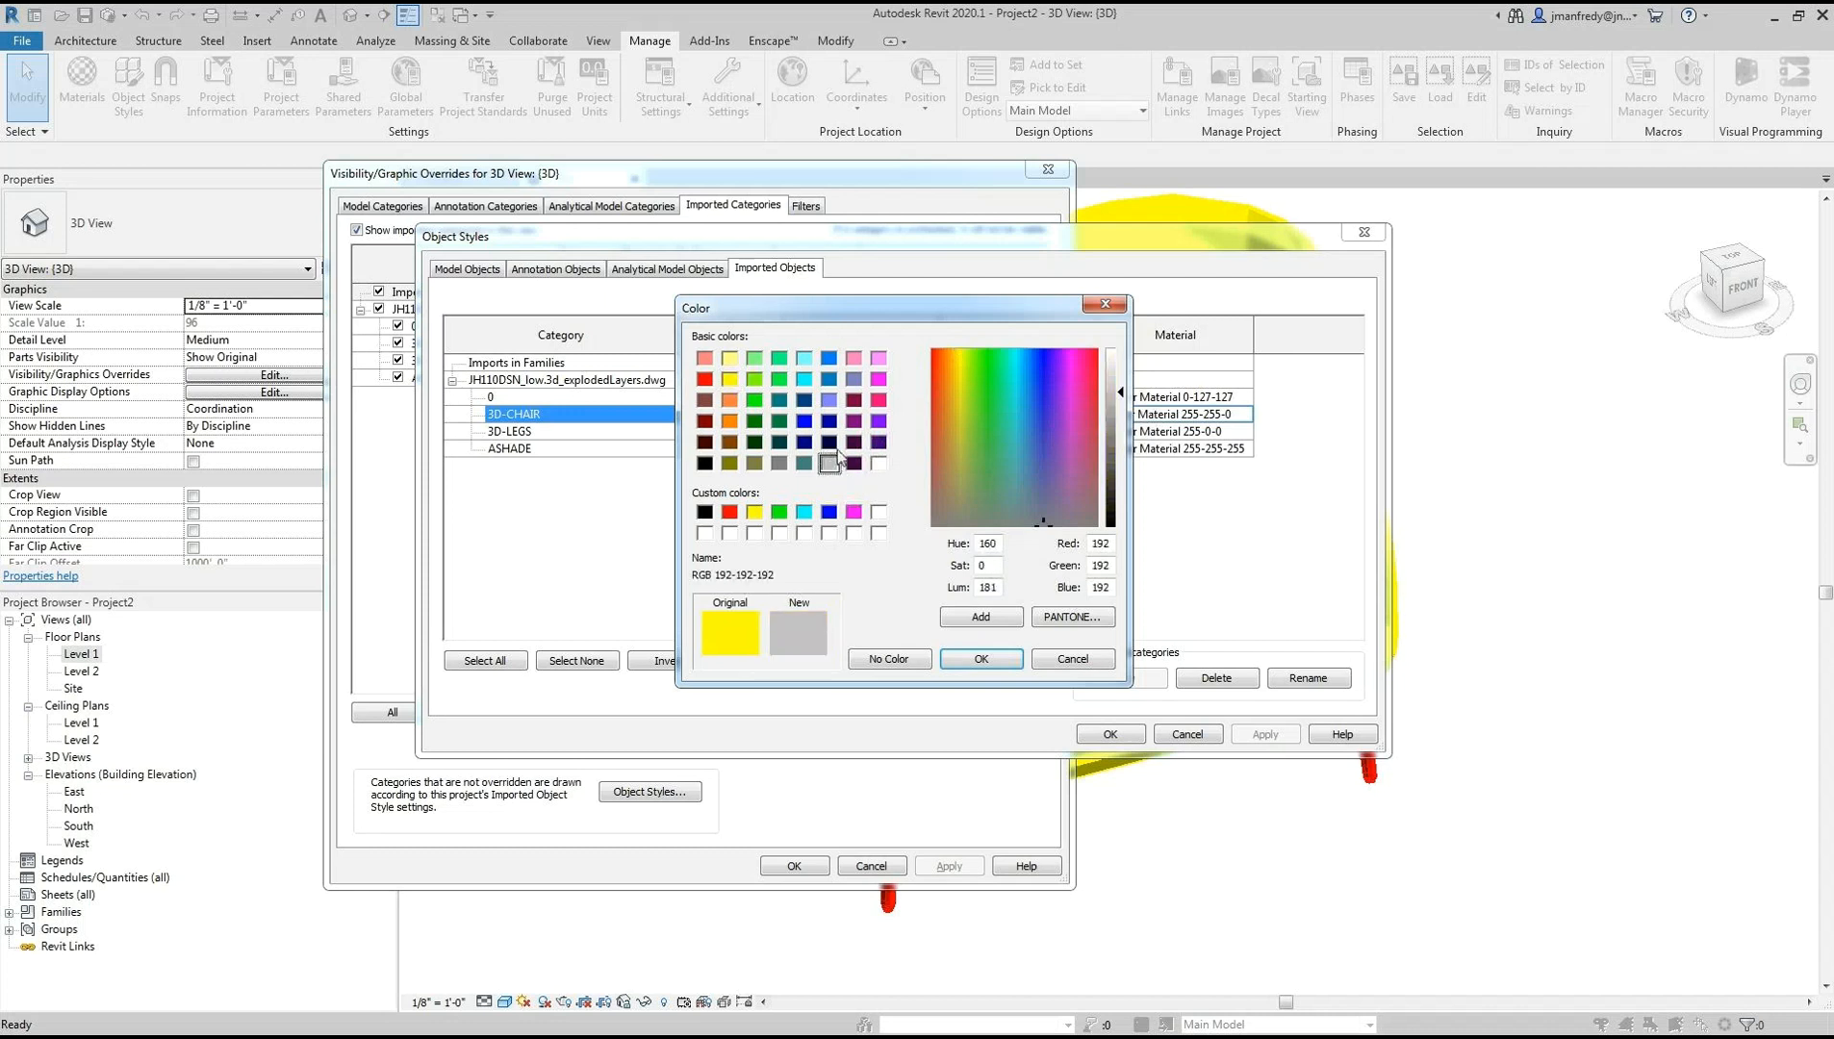
click(855, 380)
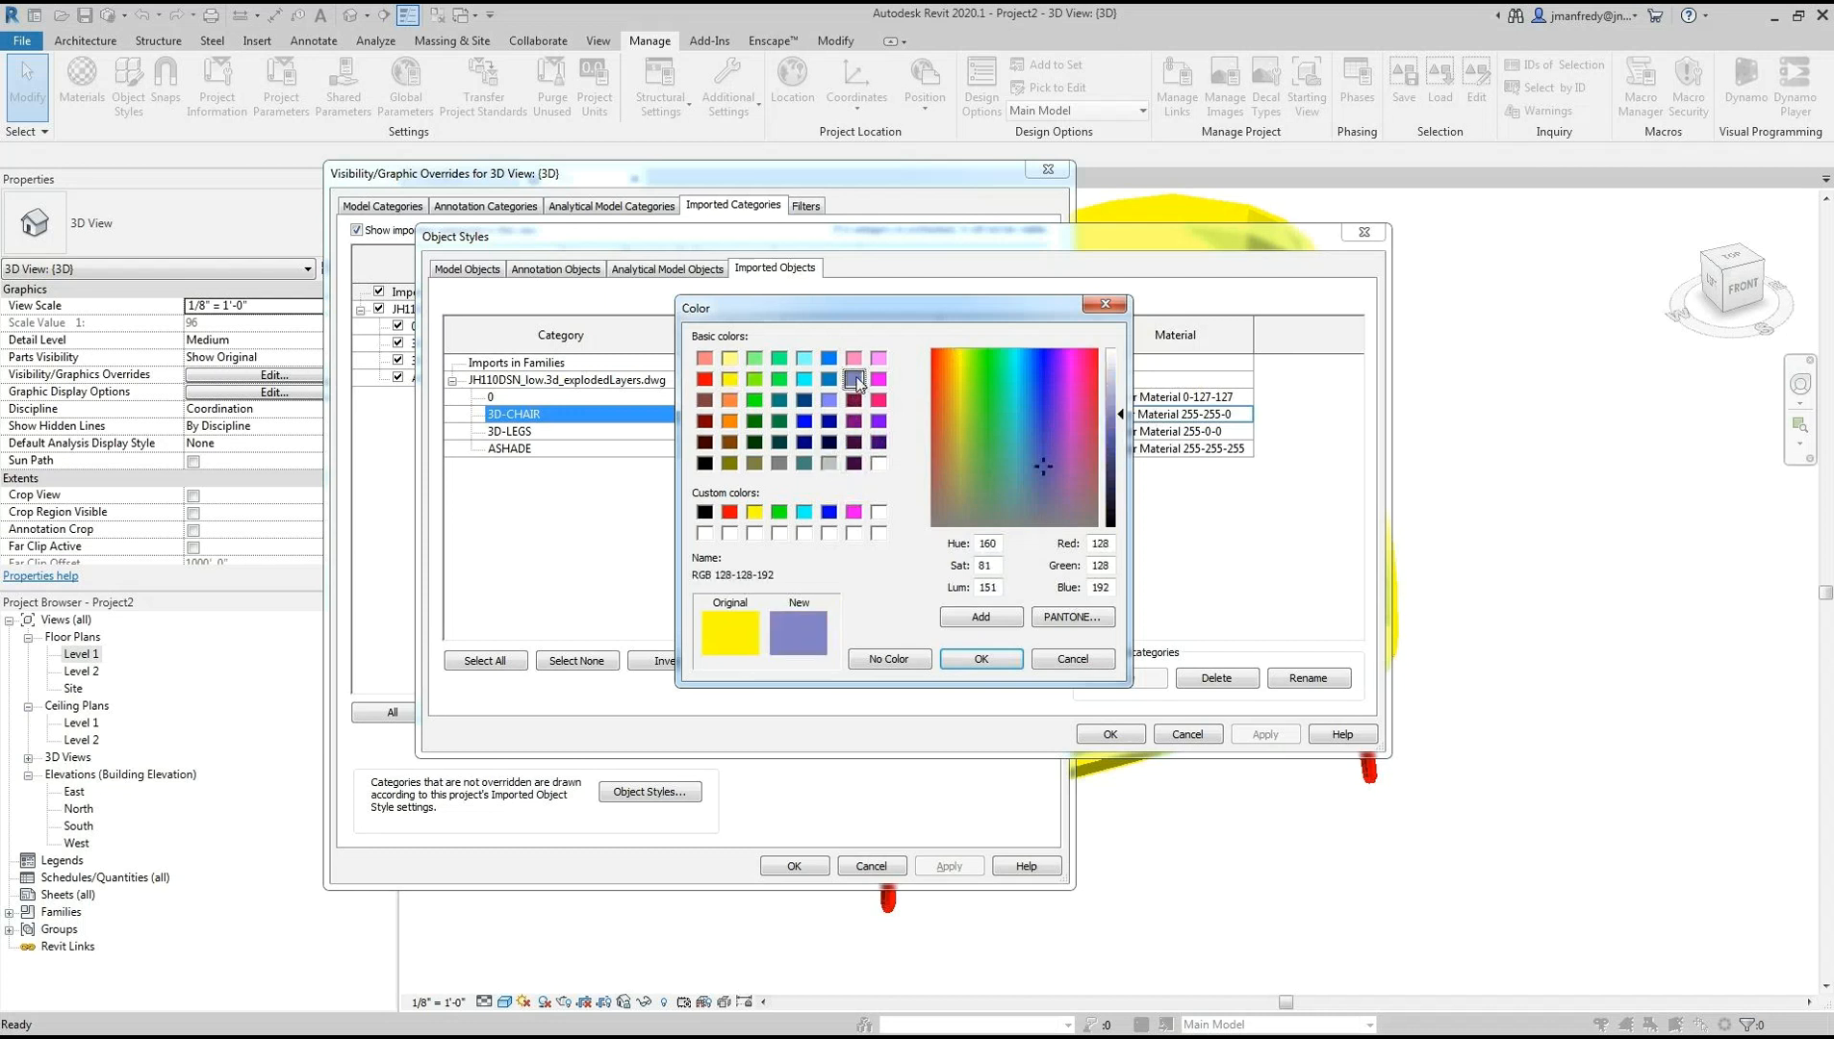
click(980, 658)
click(1283, 731)
drag(1145, 245, 829, 296)
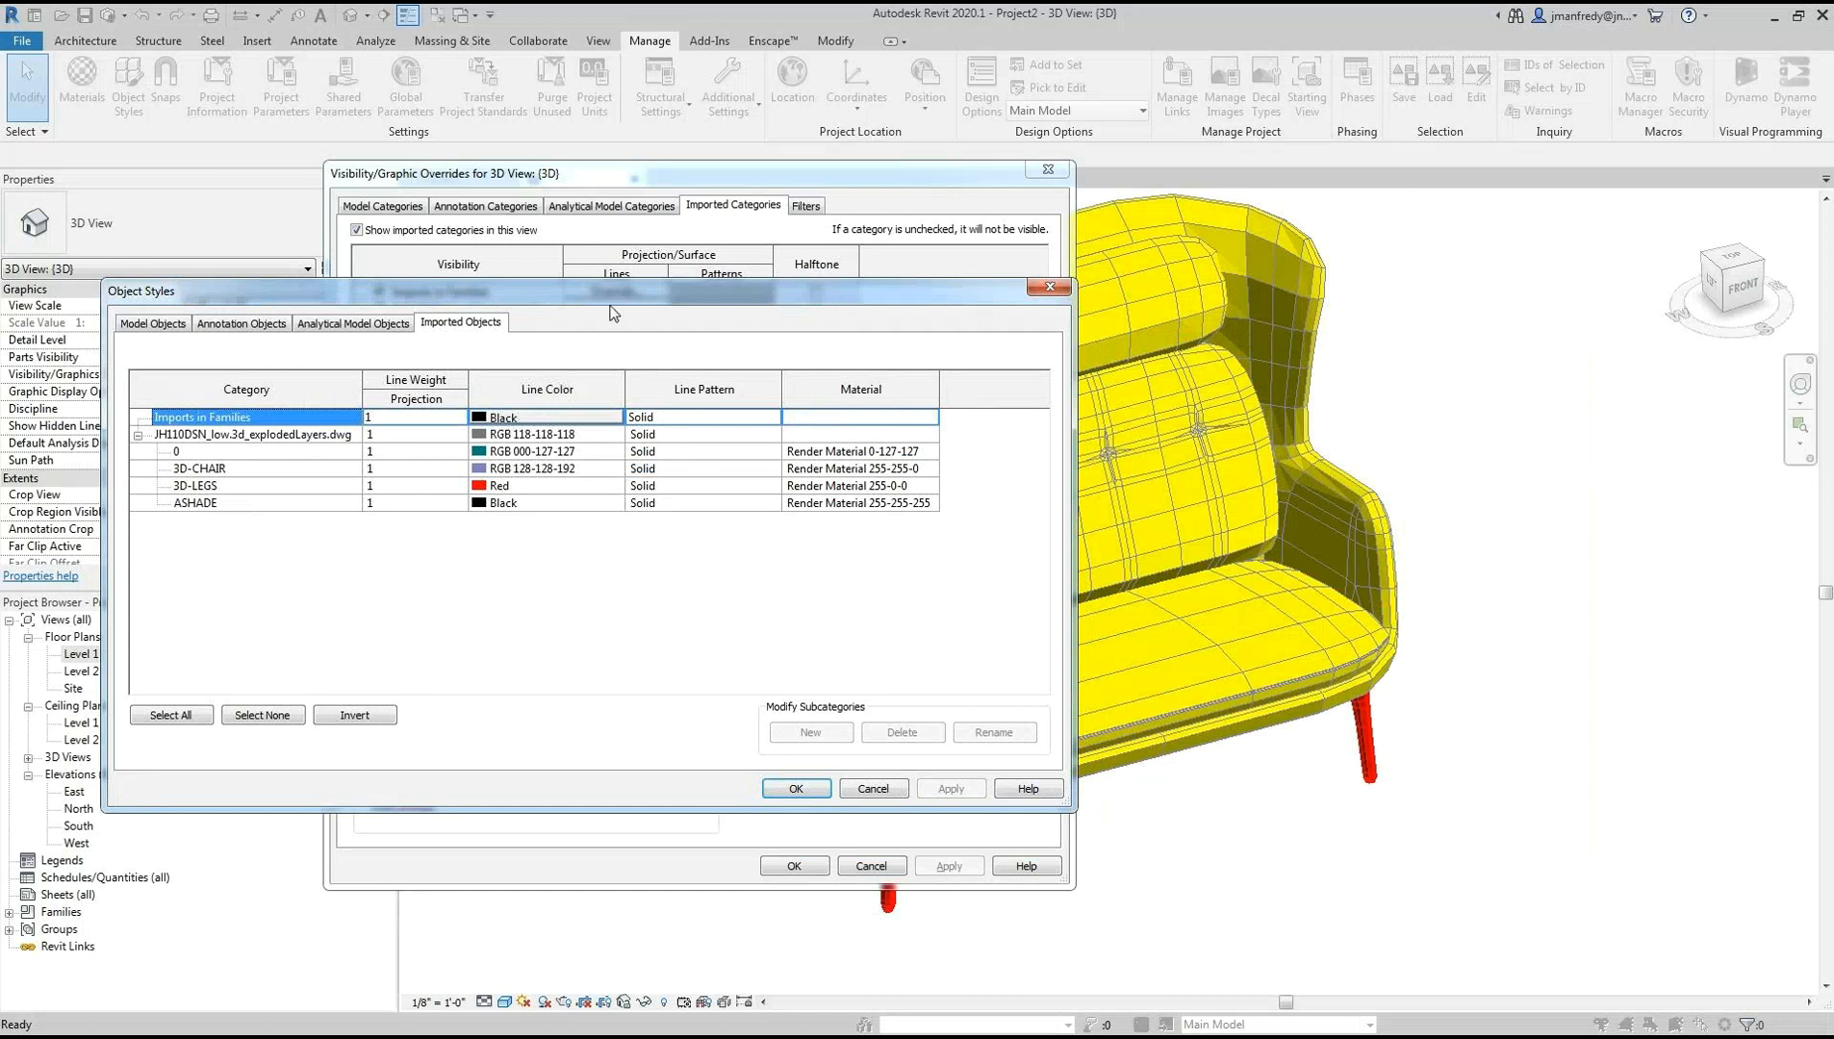
Set the 3D-LEGS layer's line color to Black and accept the object styles and visibility overrides
drag(613, 313, 654, 309)
click(598, 483)
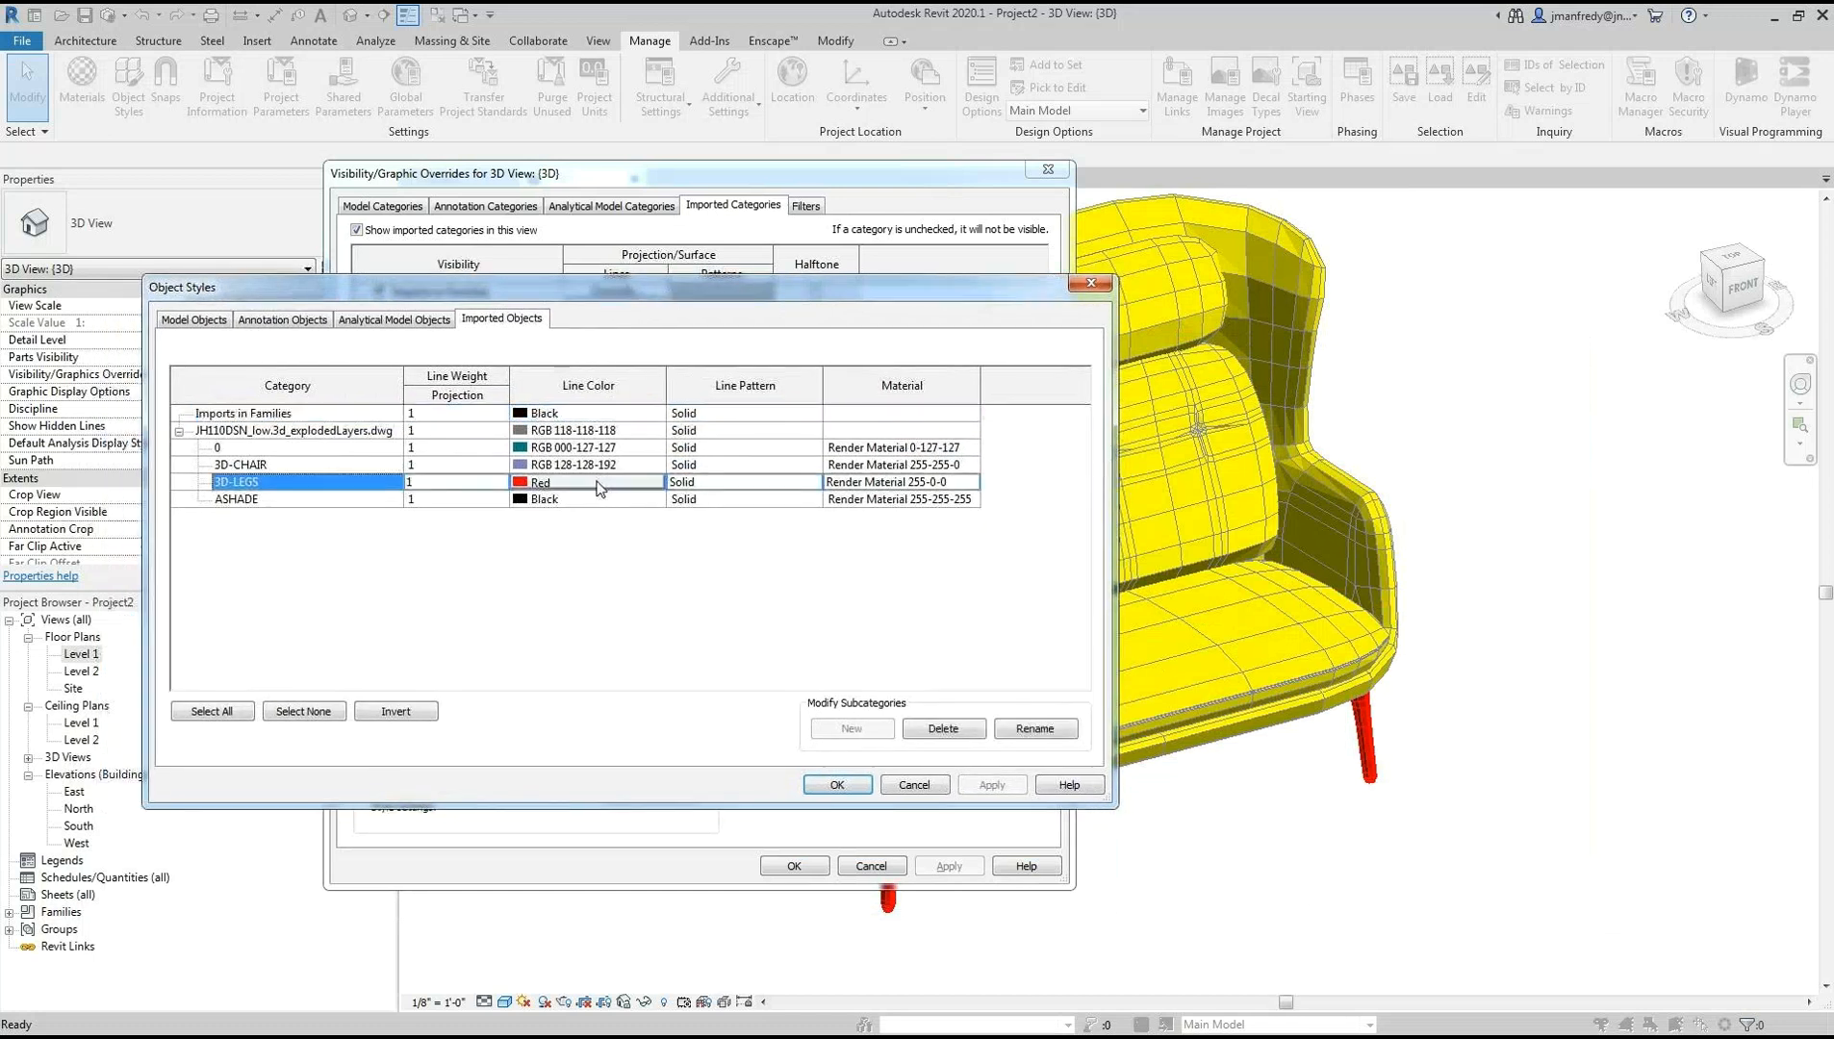
click(598, 484)
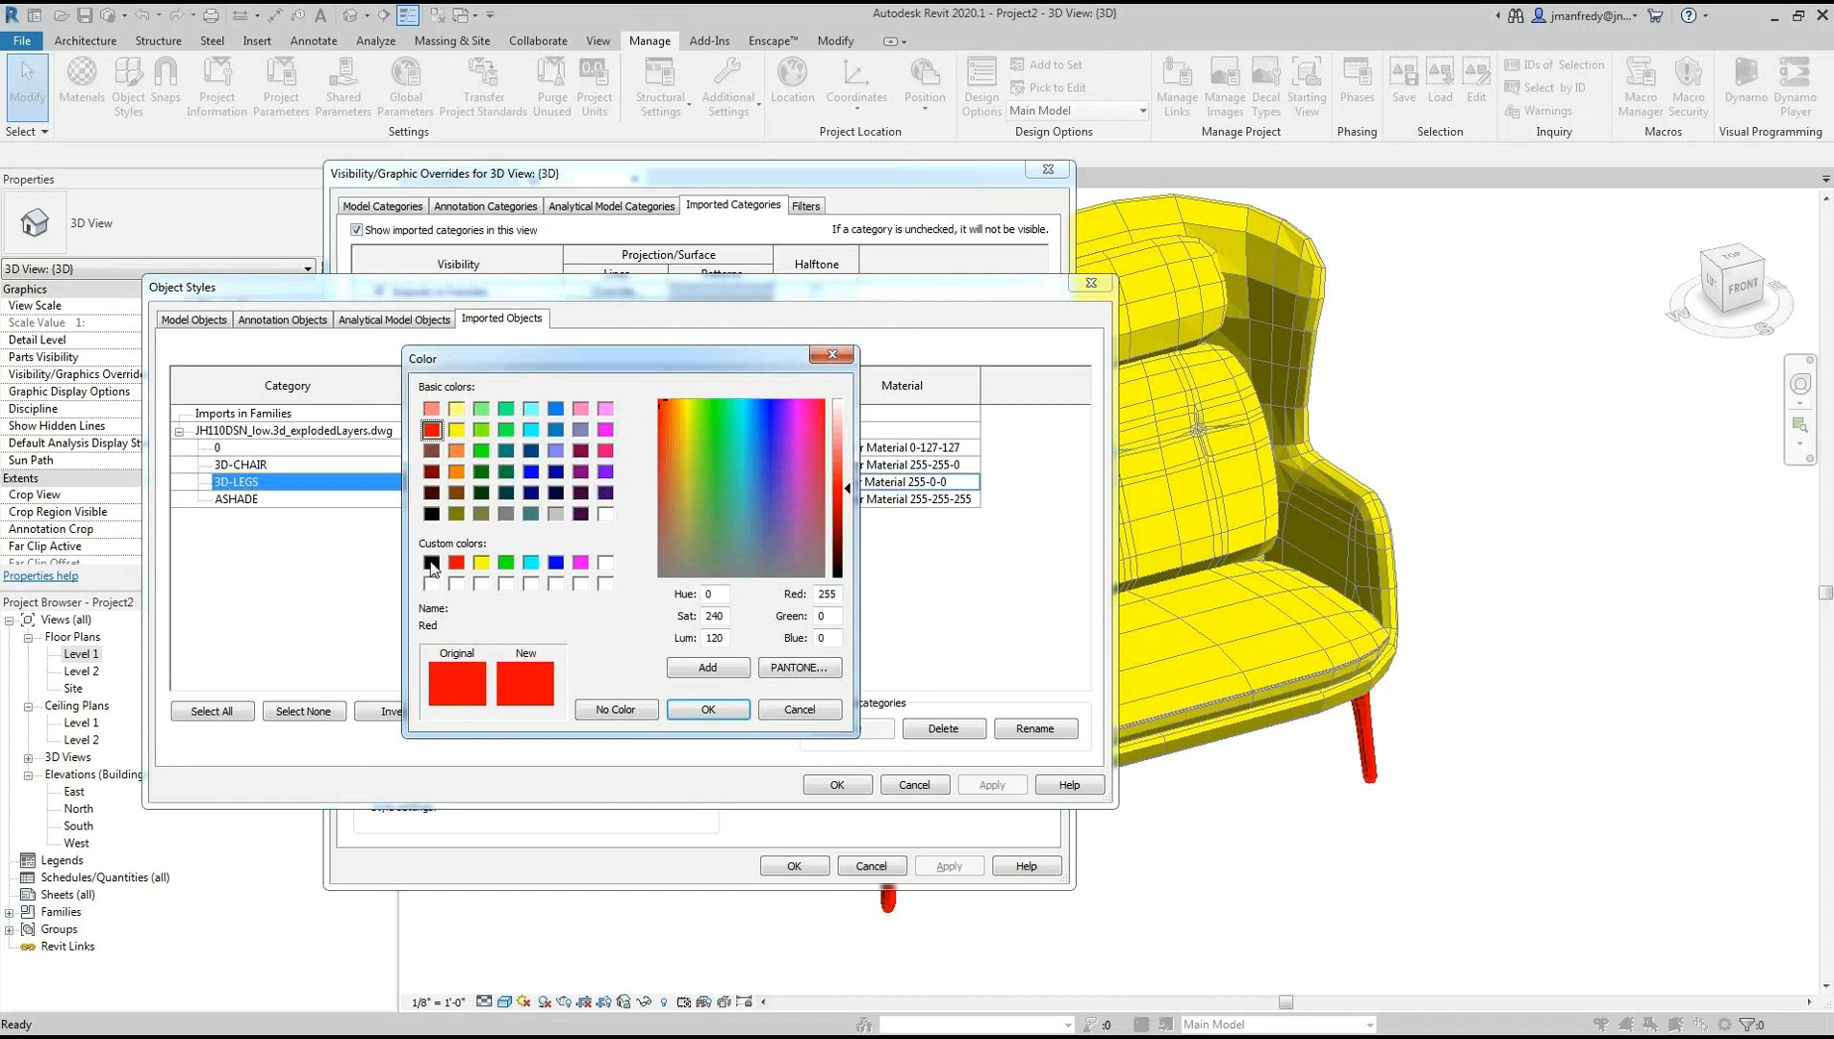
click(432, 515)
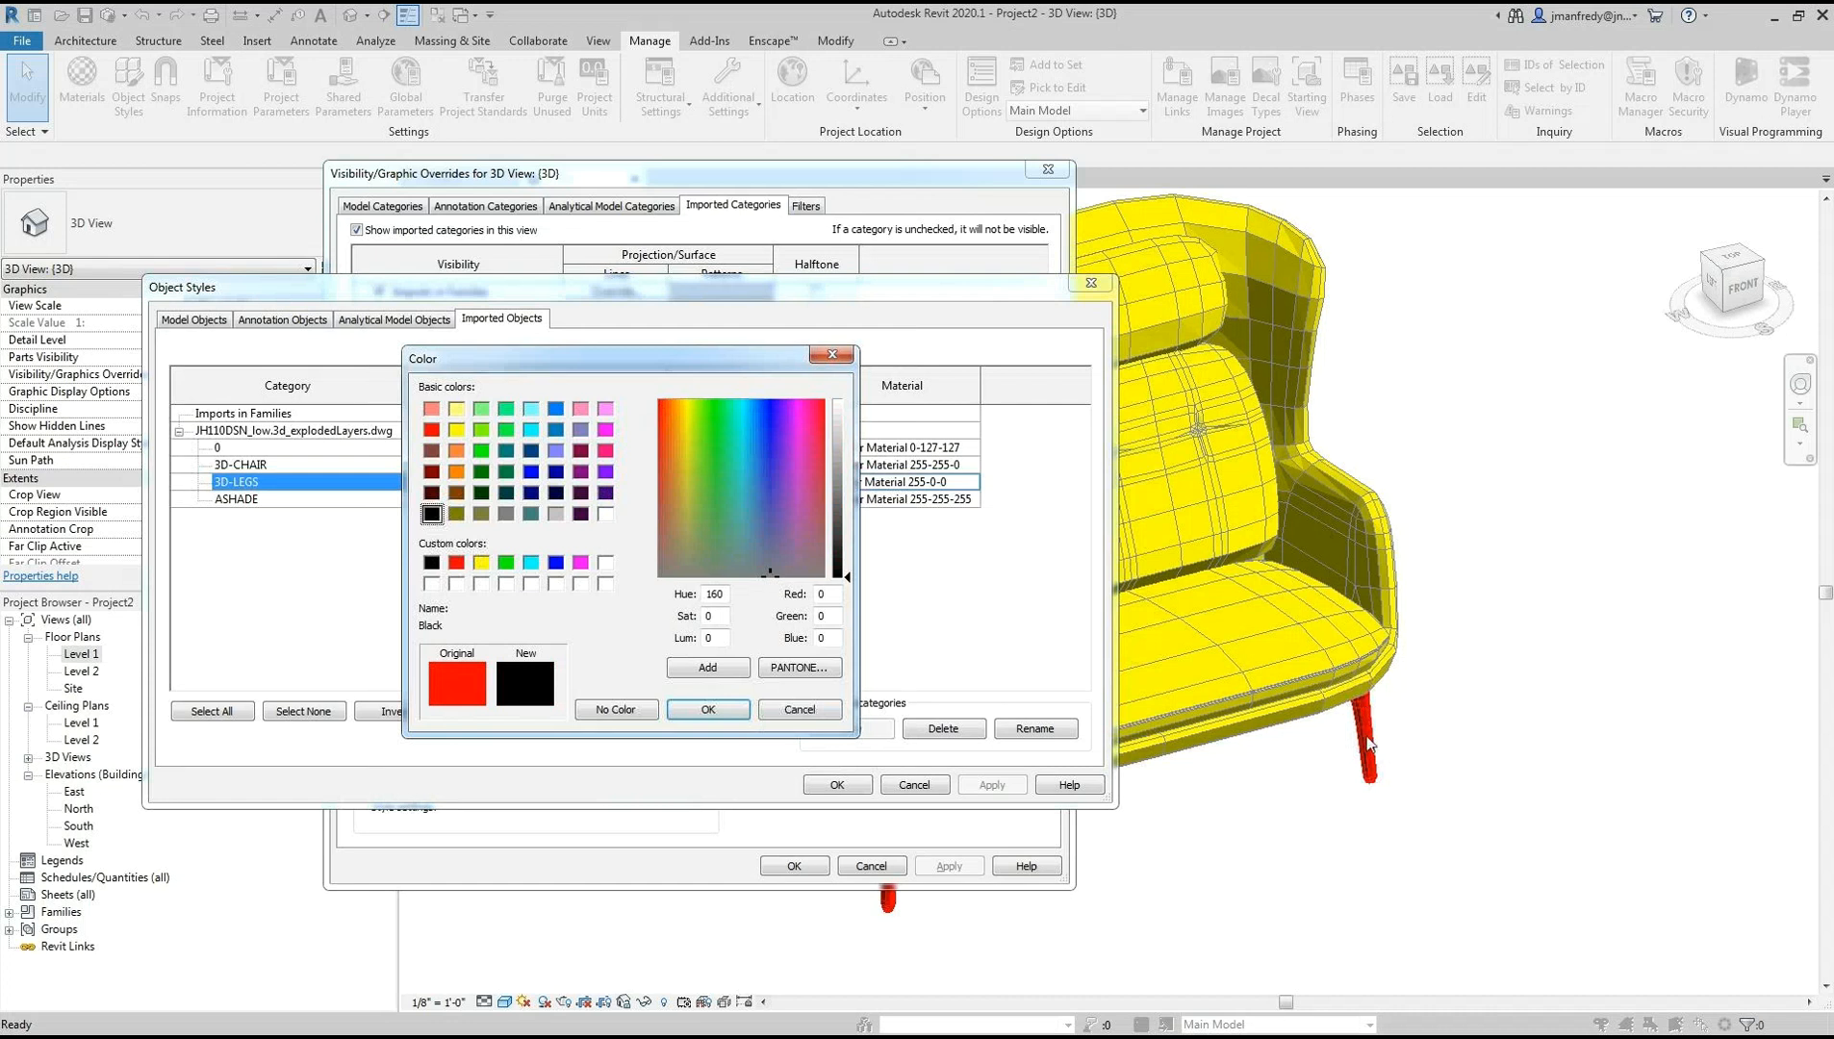
click(723, 710)
click(837, 784)
click(818, 866)
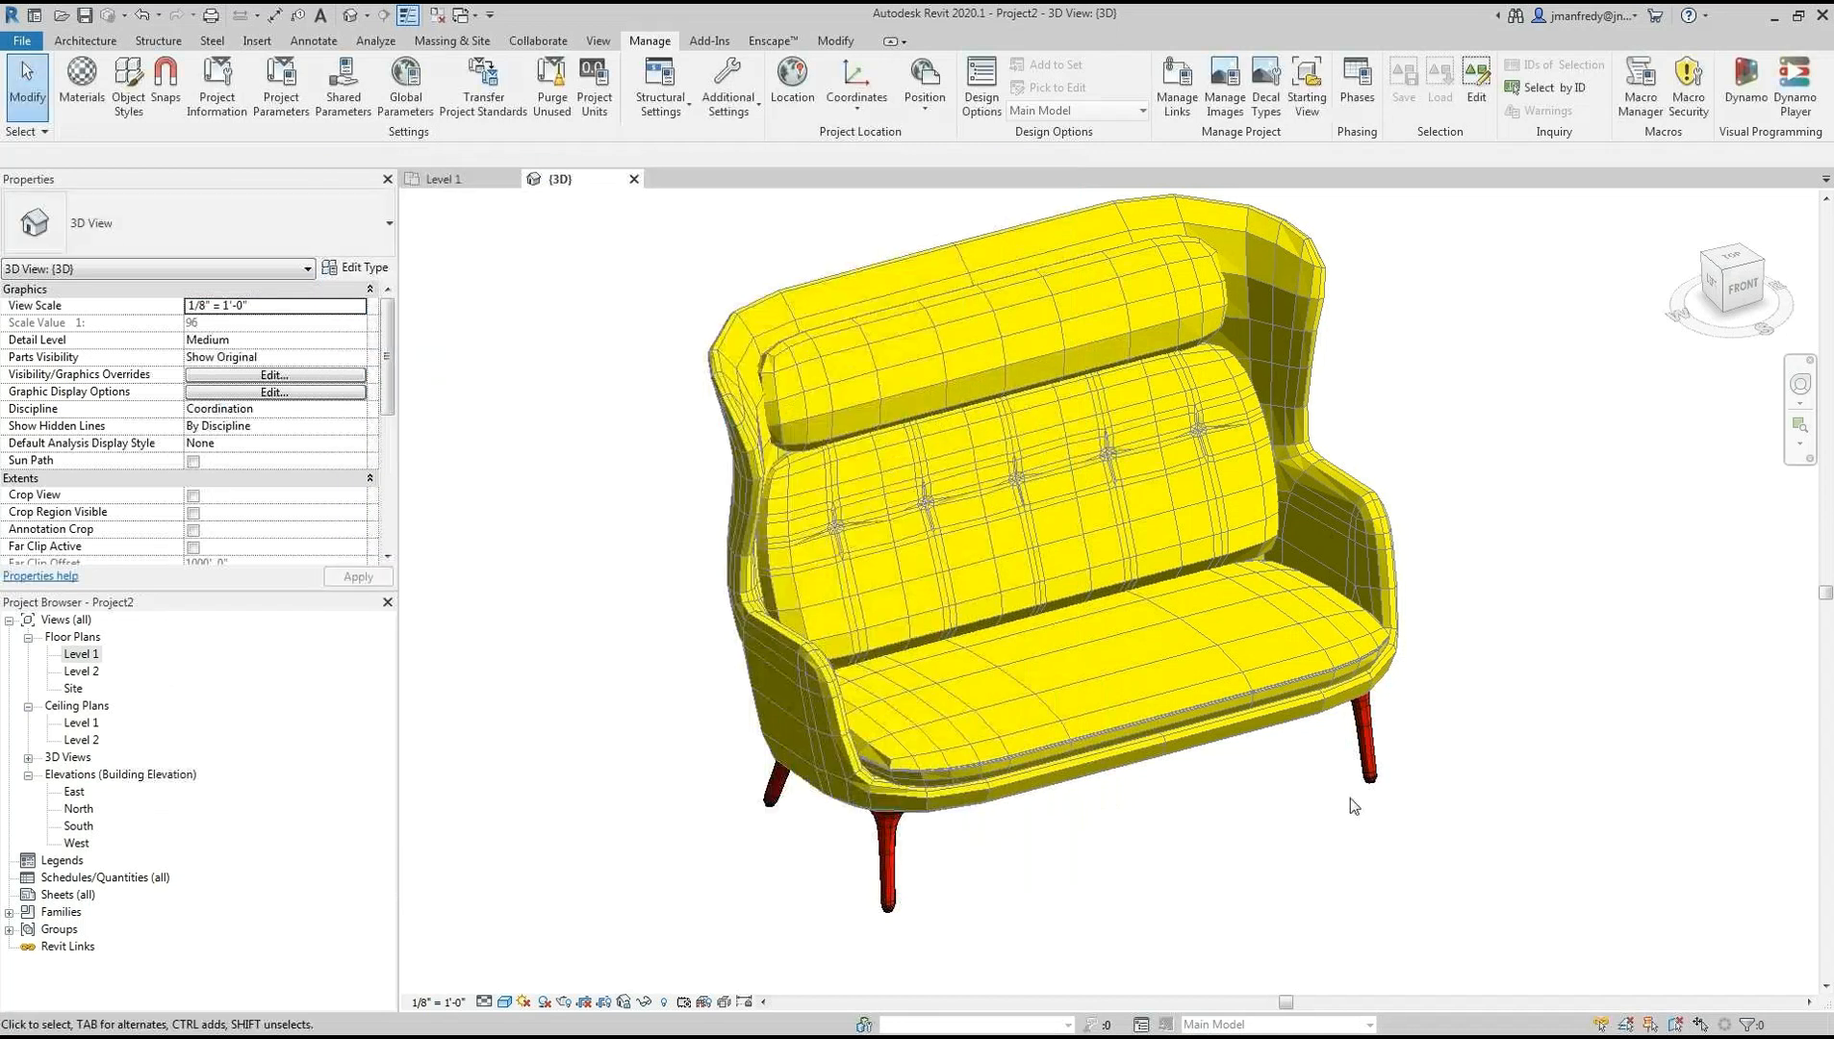
Inspect the edge lines on the front leg up close and on the whole sofa
scroll(1391, 705, up, 5)
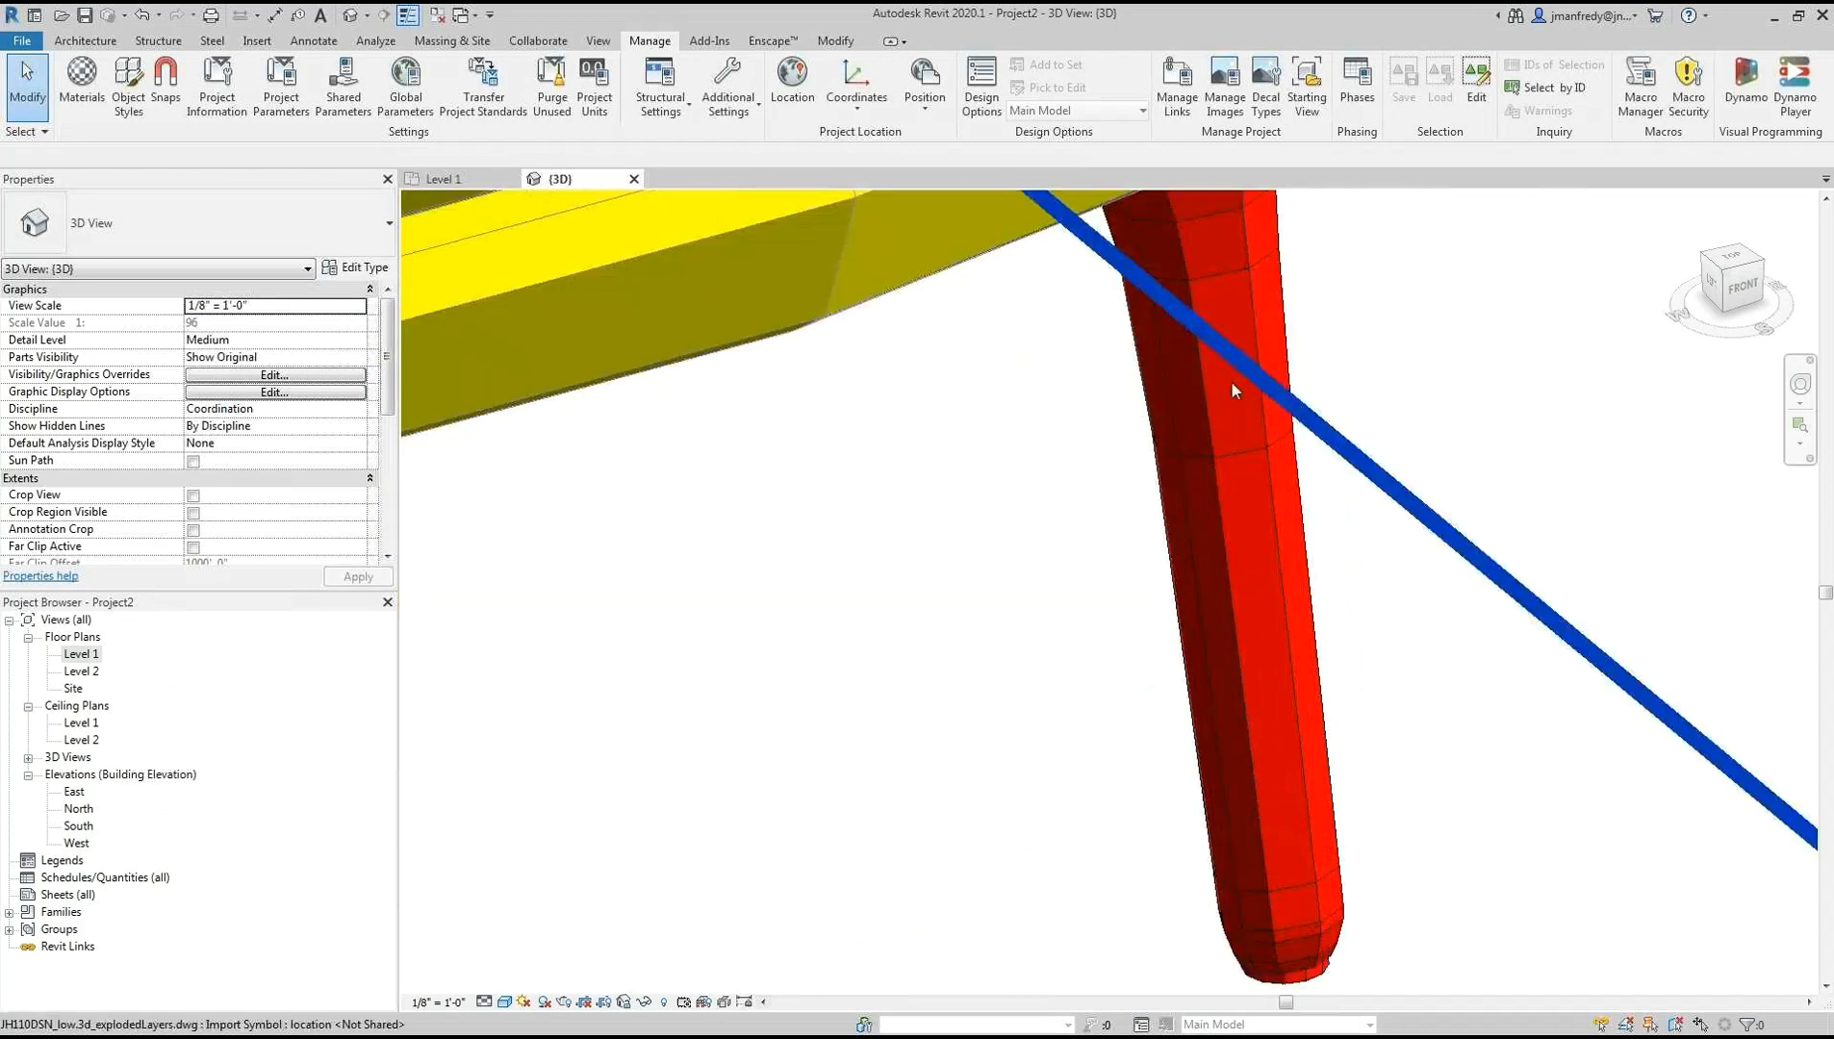
scroll(1248, 461, down, 3)
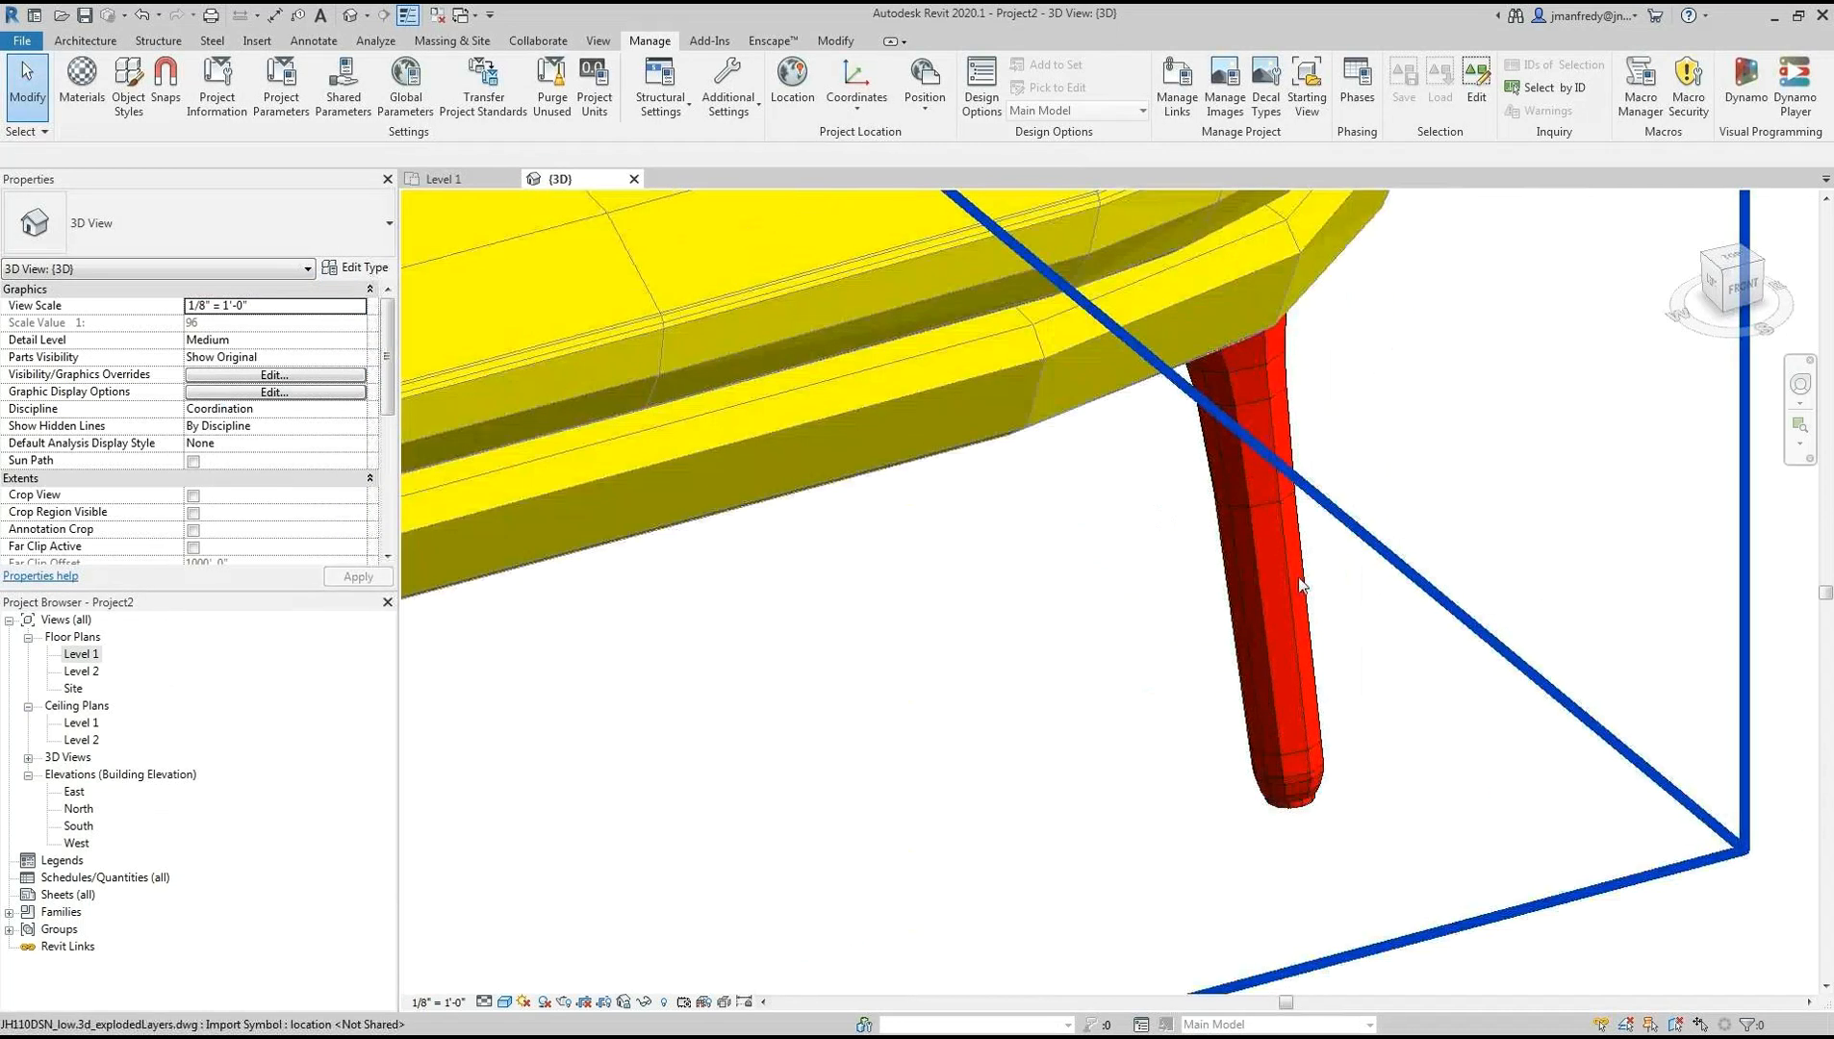
scroll(1300, 584, down, 8)
mouse_move(1369, 617)
middle_down()
mouse_move(1347, 655)
mouse_move(1260, 646)
mouse_move(1365, 647)
middle_up()
scroll(1344, 654, up, 1)
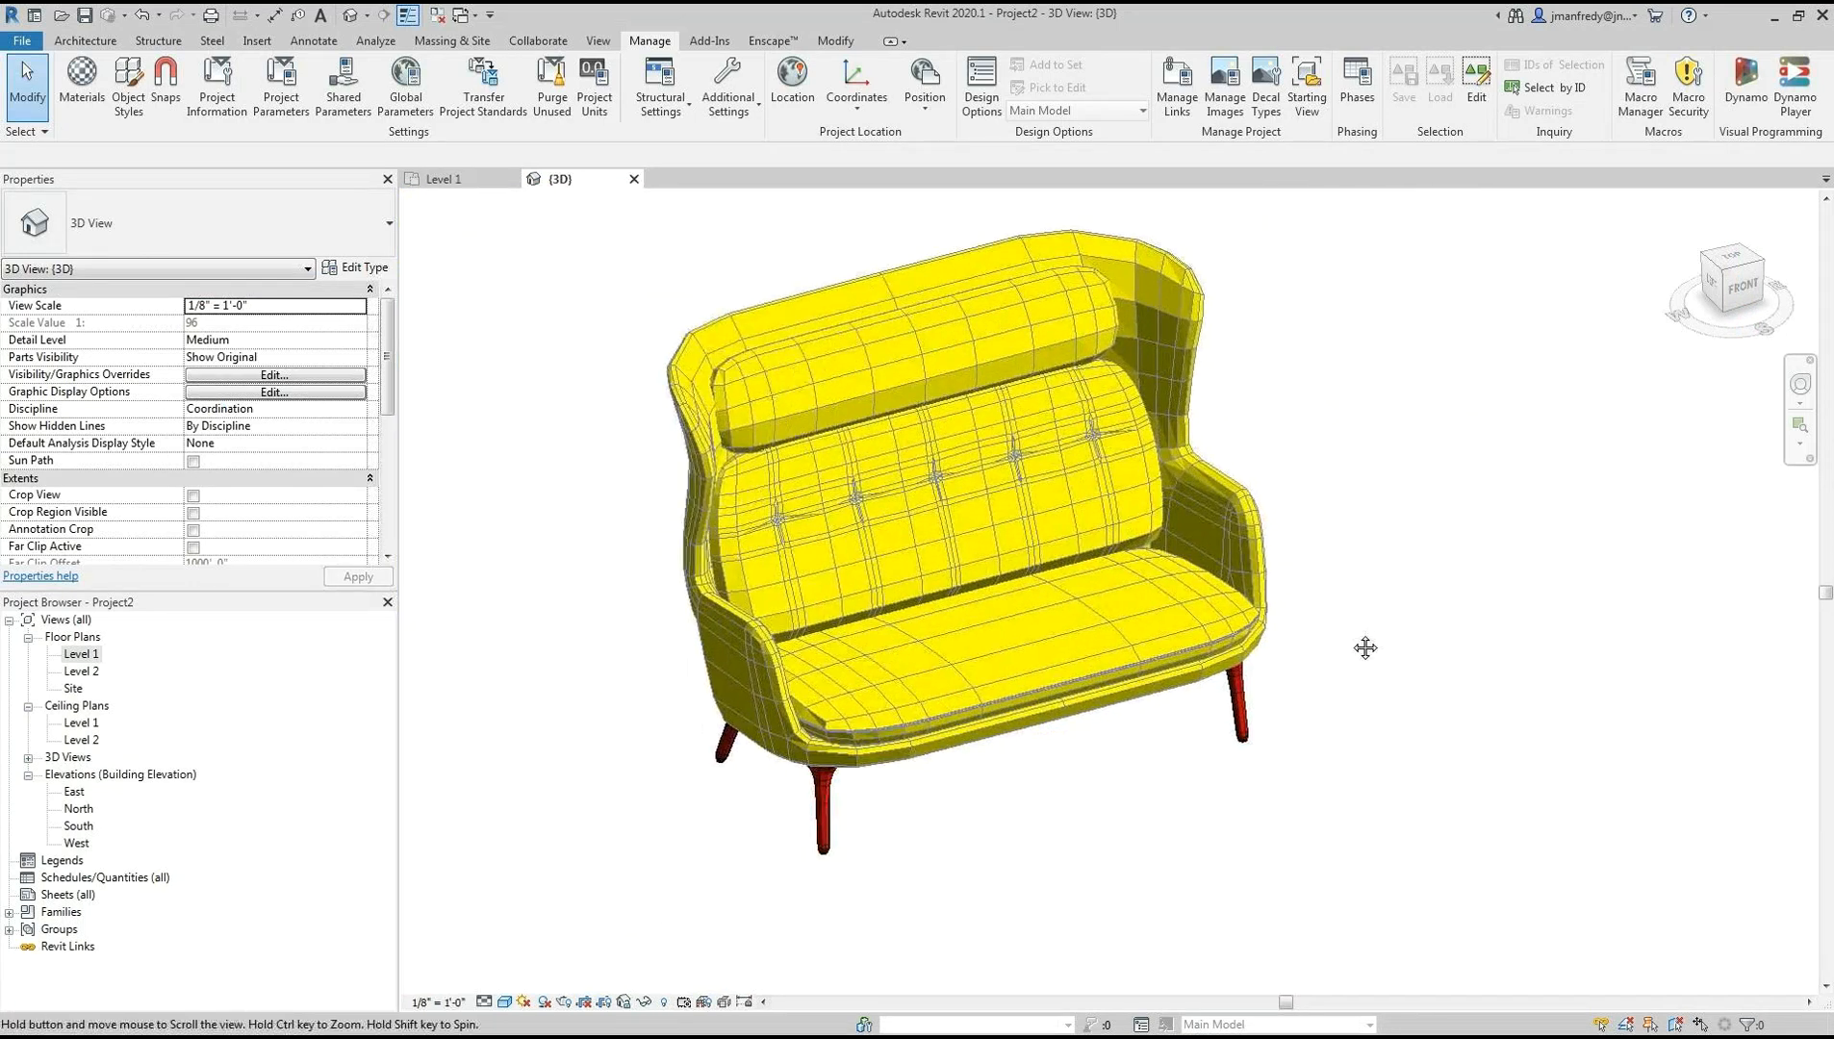
scroll(1322, 654, down, 1)
middle_drag(1117, 747, 1035, 761)
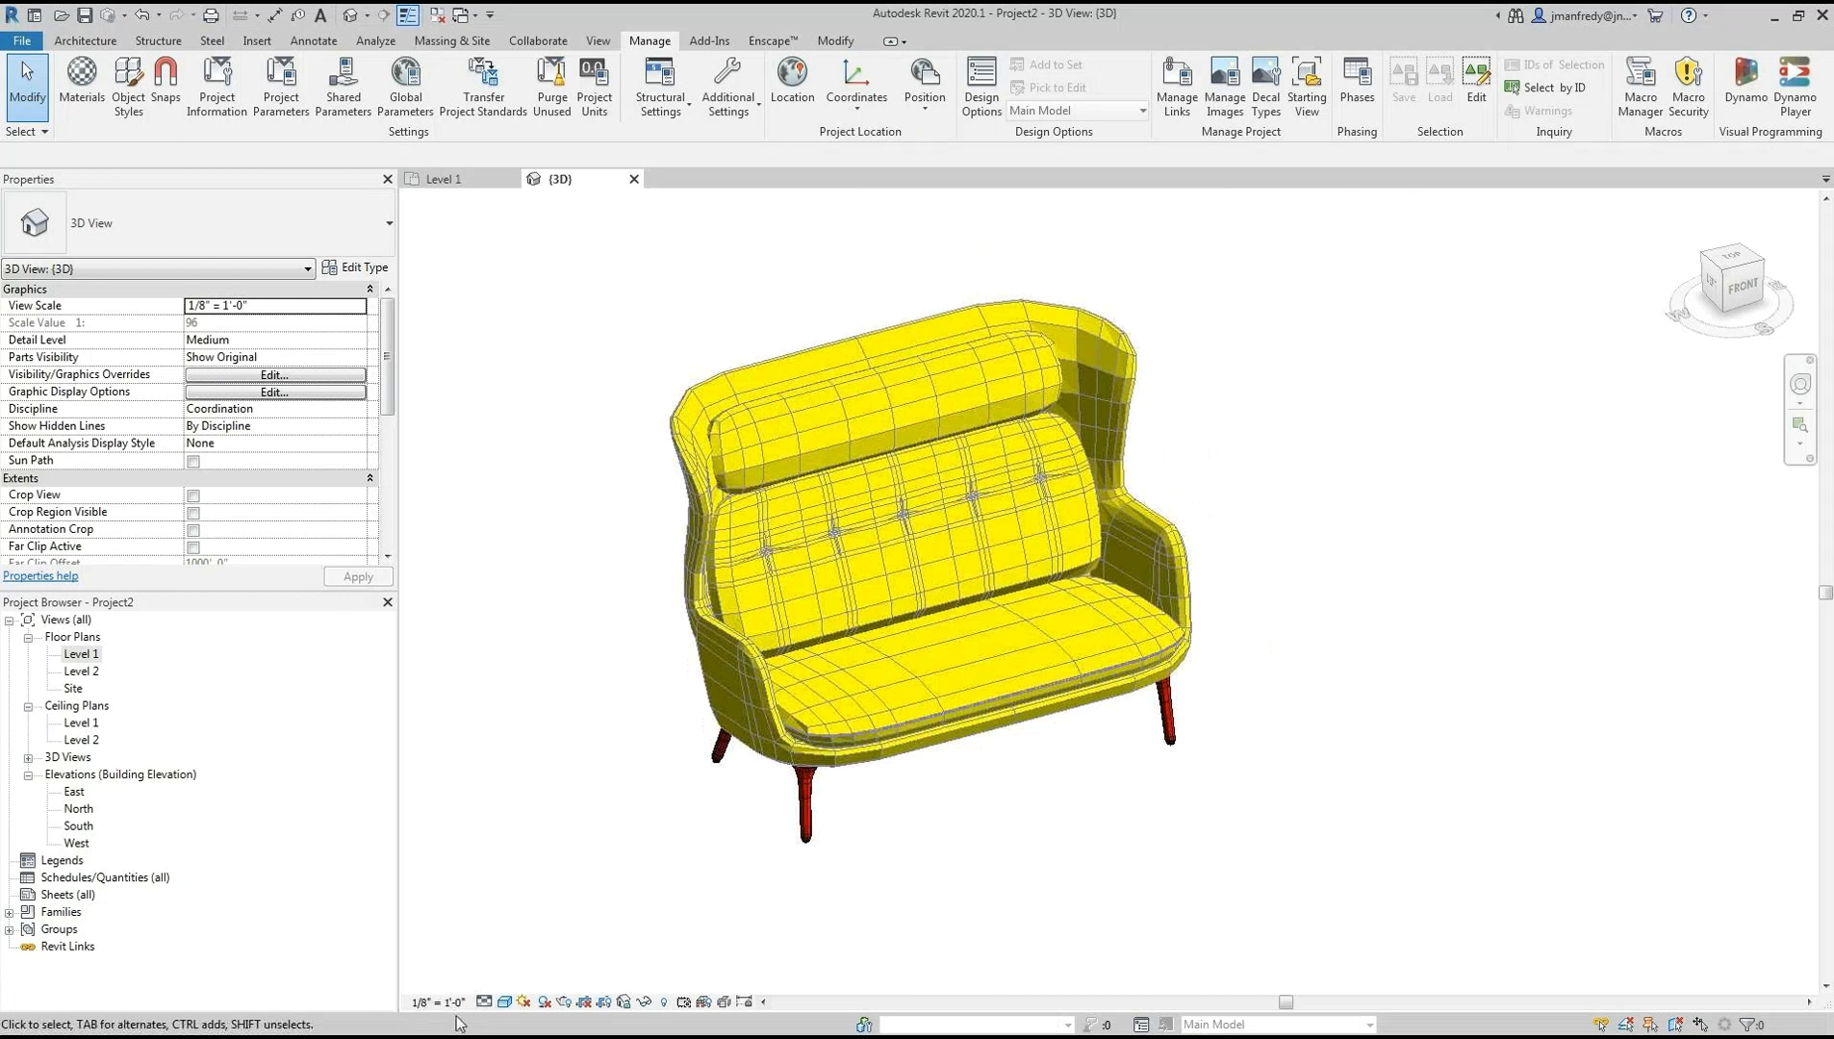
Preview the sofa in the Realistic and Ray Trace visual styles and return the 3D view to Shaded
click(504, 1001)
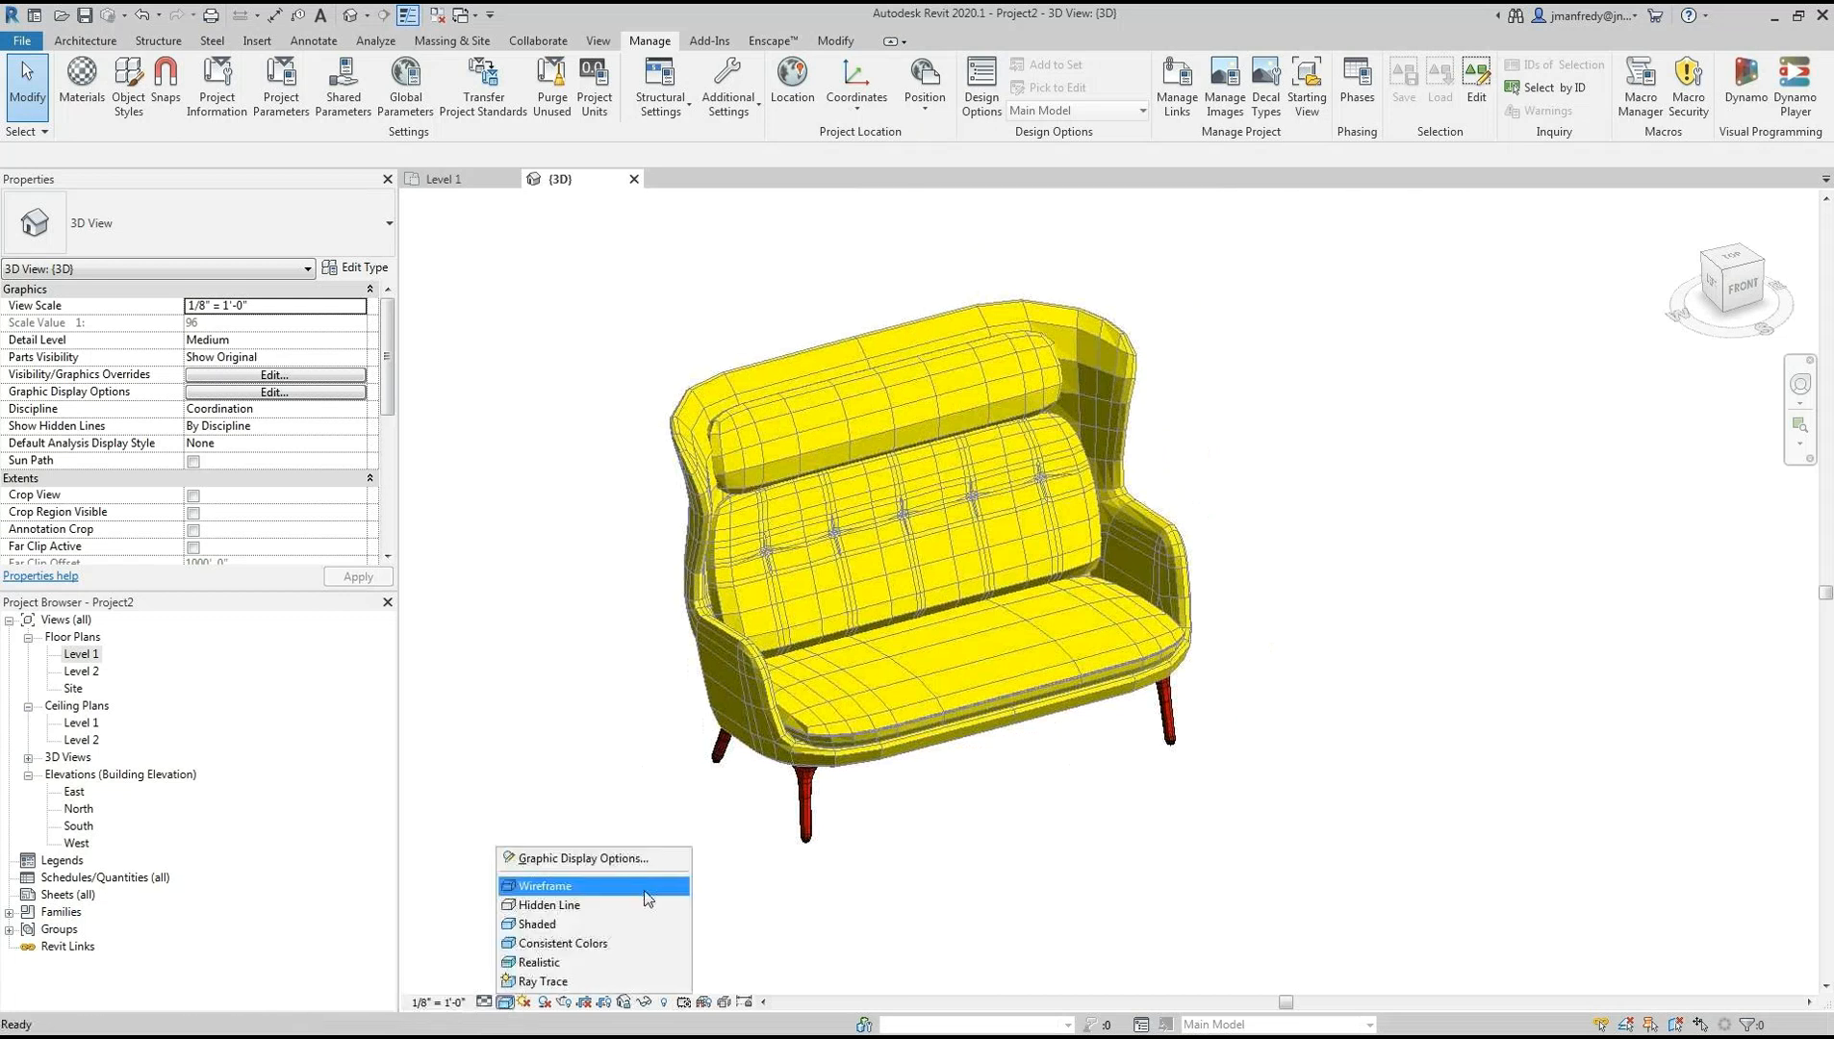
click(559, 966)
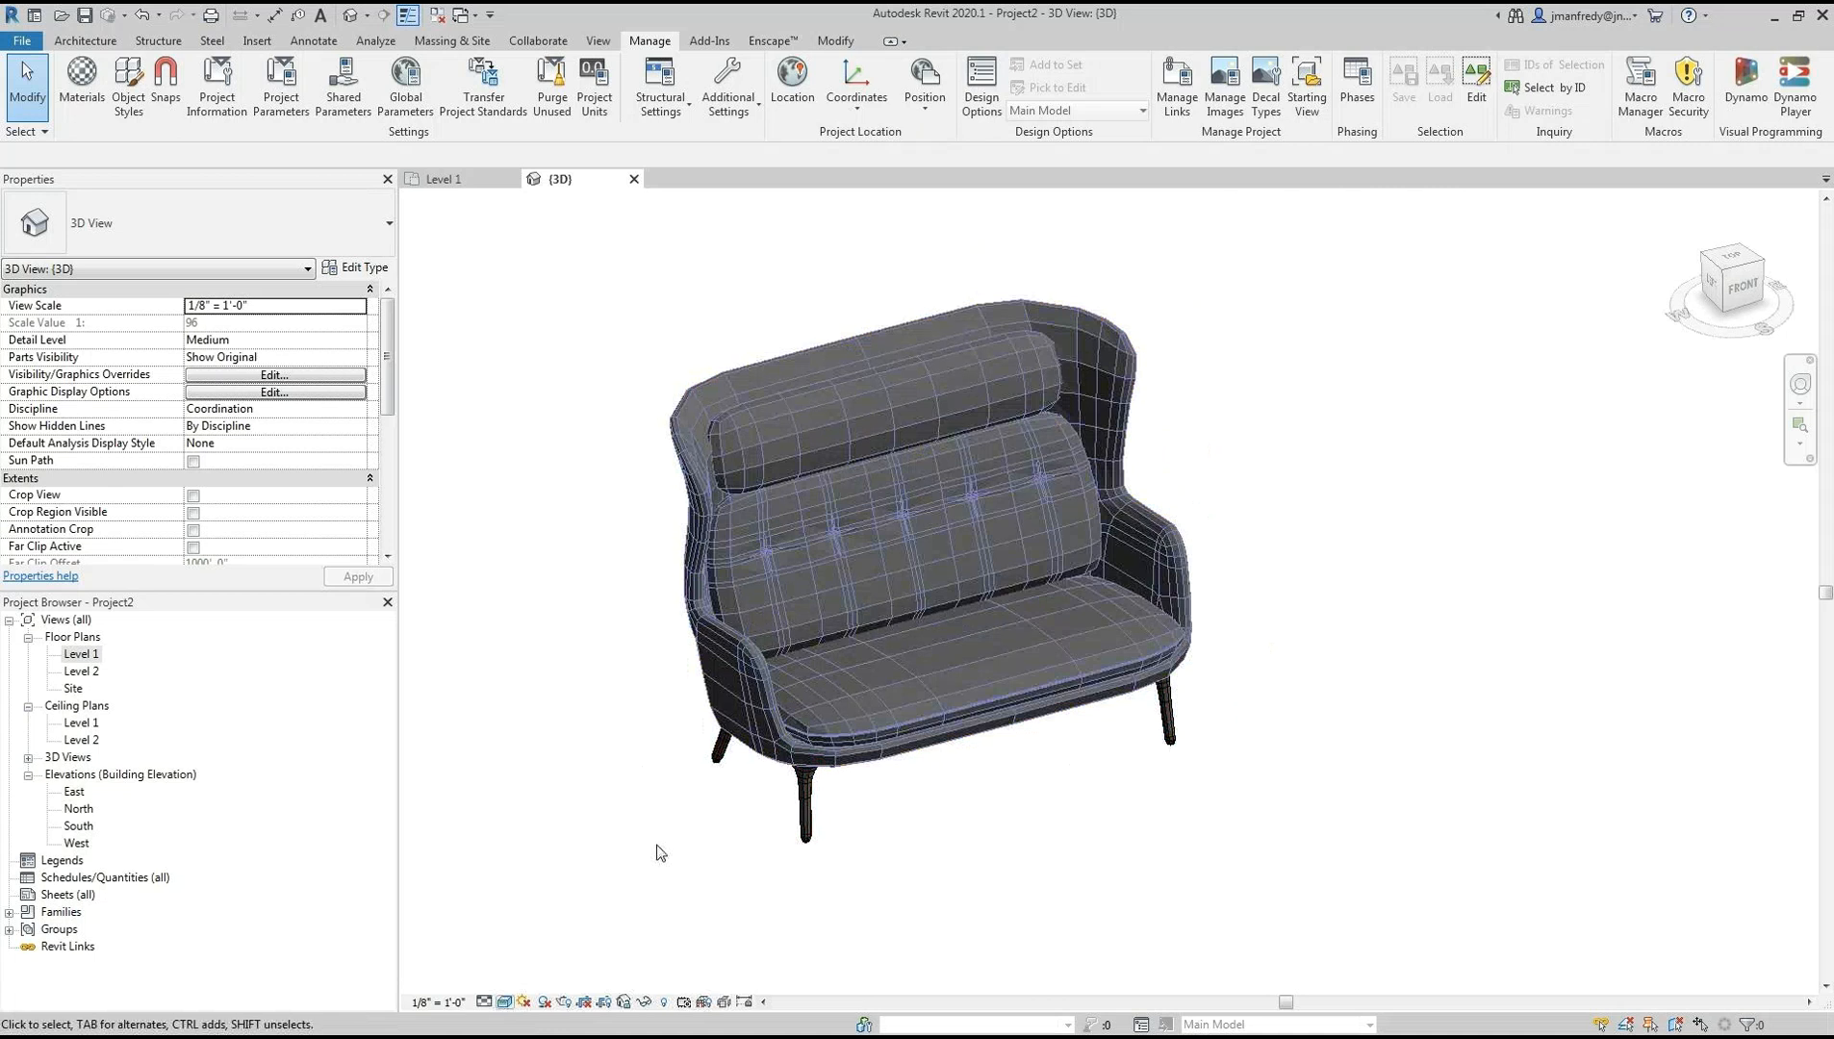
click(506, 1001)
click(539, 982)
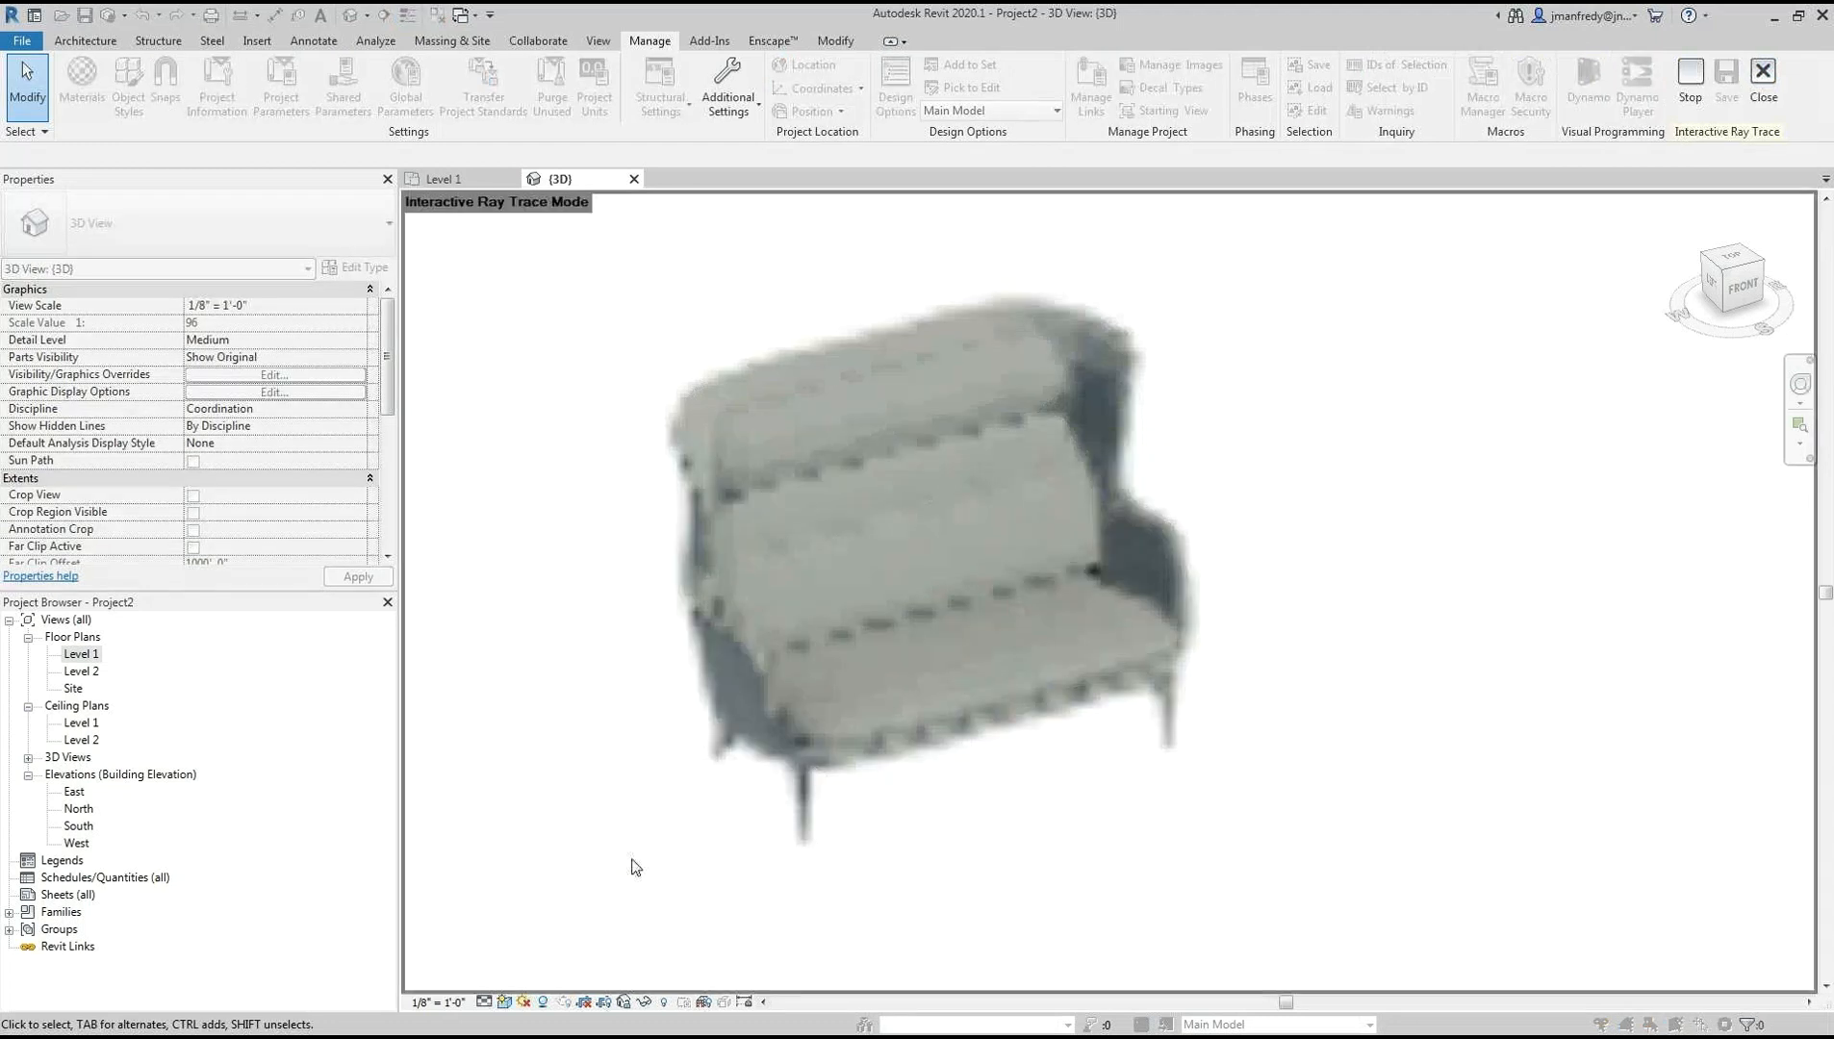
click(505, 1001)
click(537, 924)
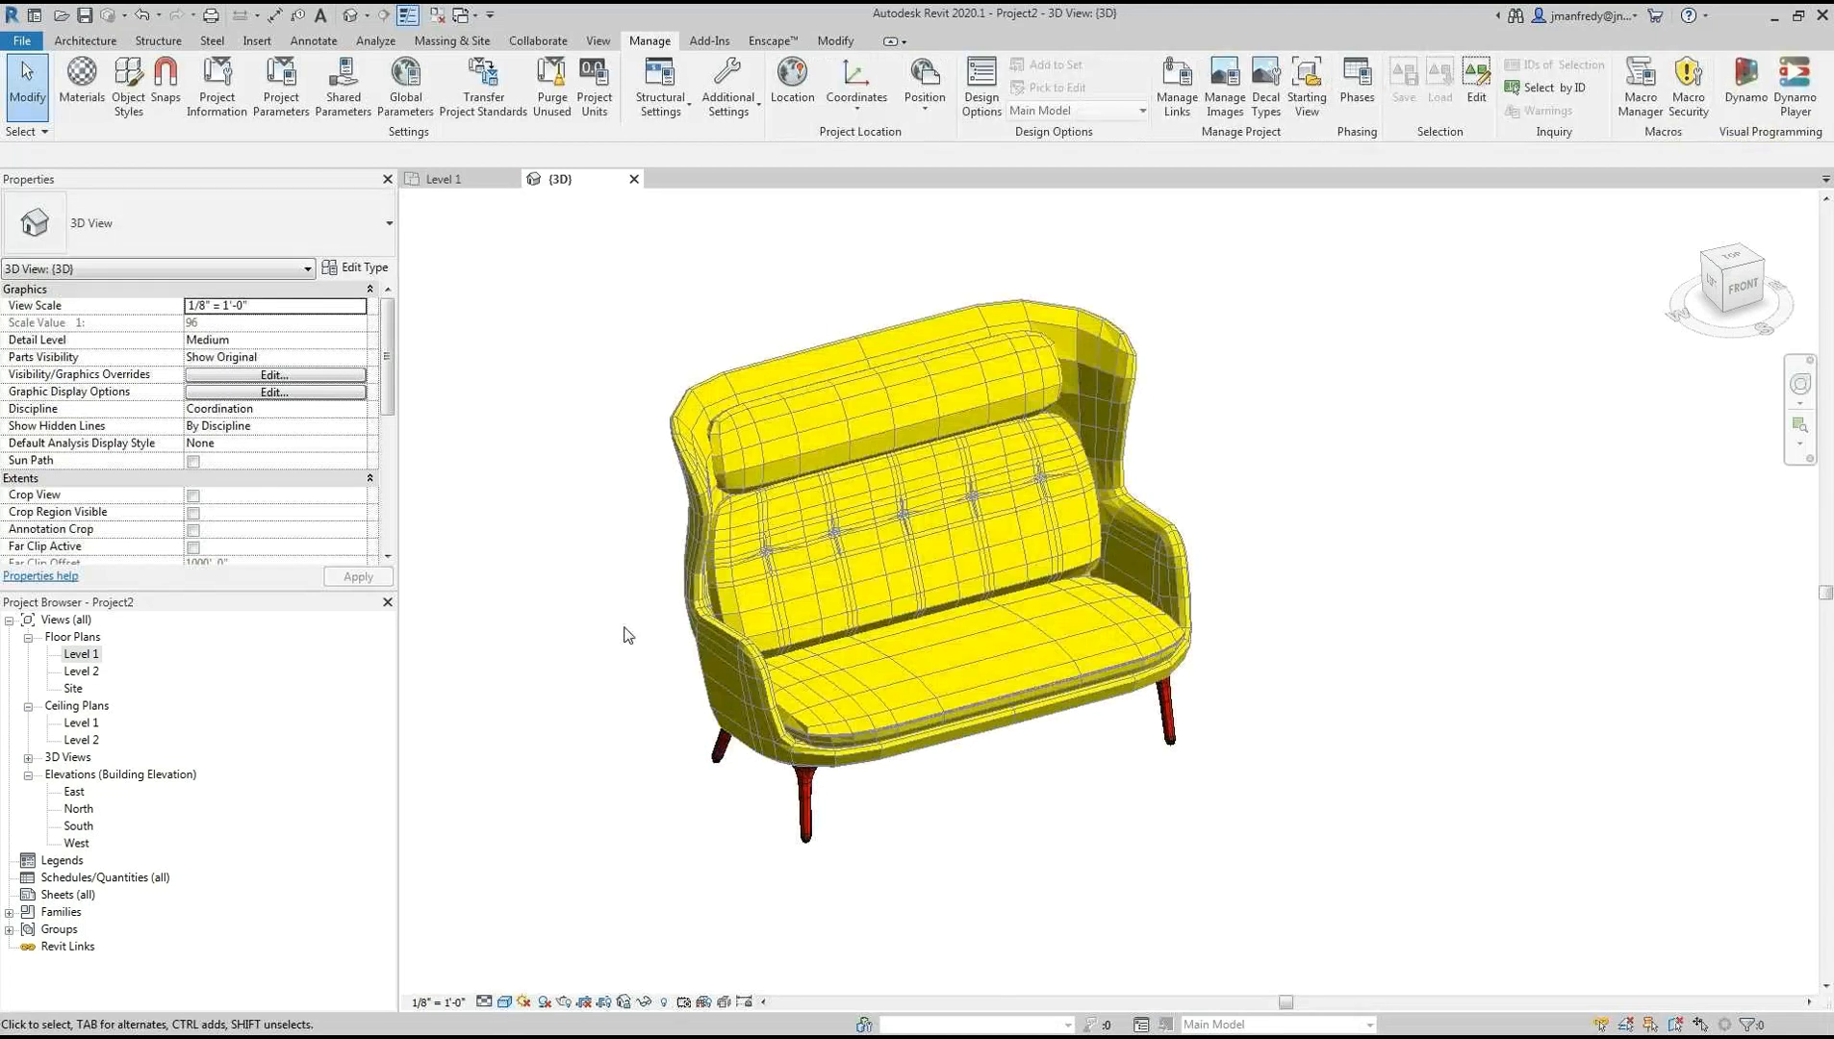
Review the 3D-CHAIR and 3D-LEGS line colors and materials in the imported object styles, and leave without changes
mouse_move(682, 662)
middle_down()
mouse_move(679, 627)
mouse_move(661, 635)
middle_up()
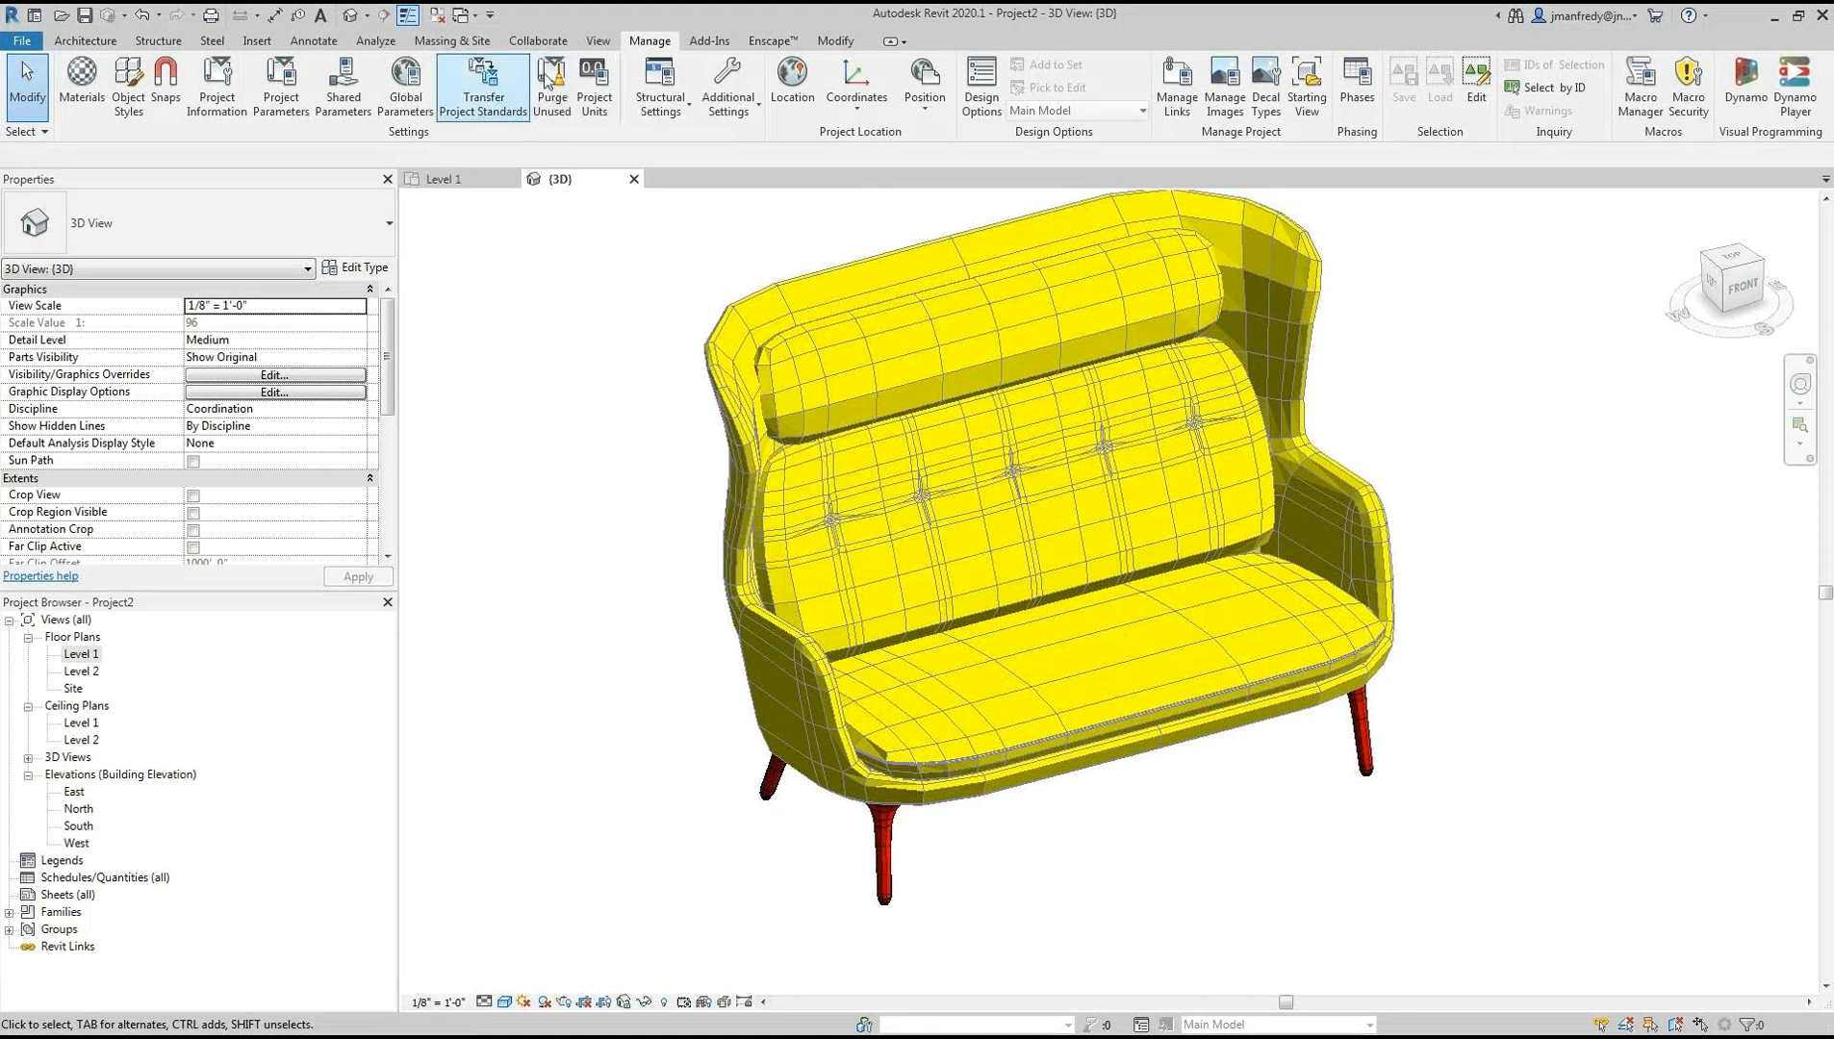
click(129, 87)
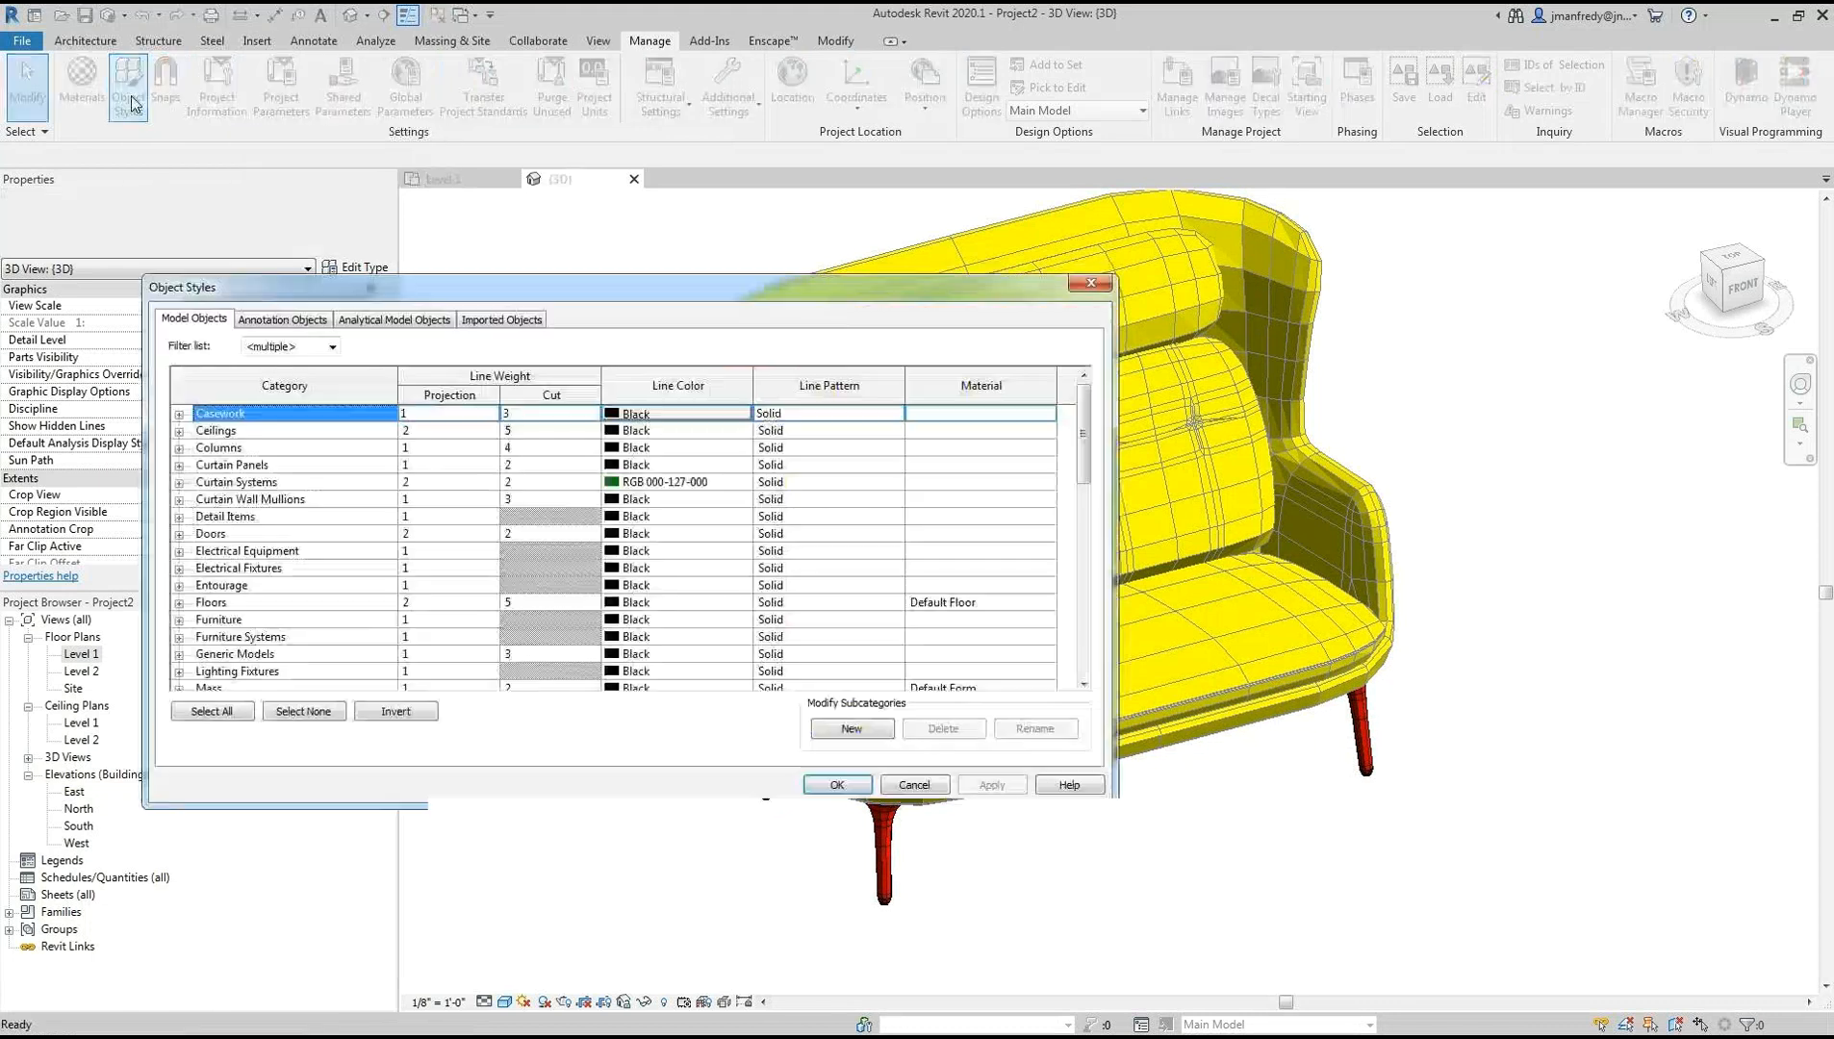
drag(711, 289, 1085, 237)
click(886, 267)
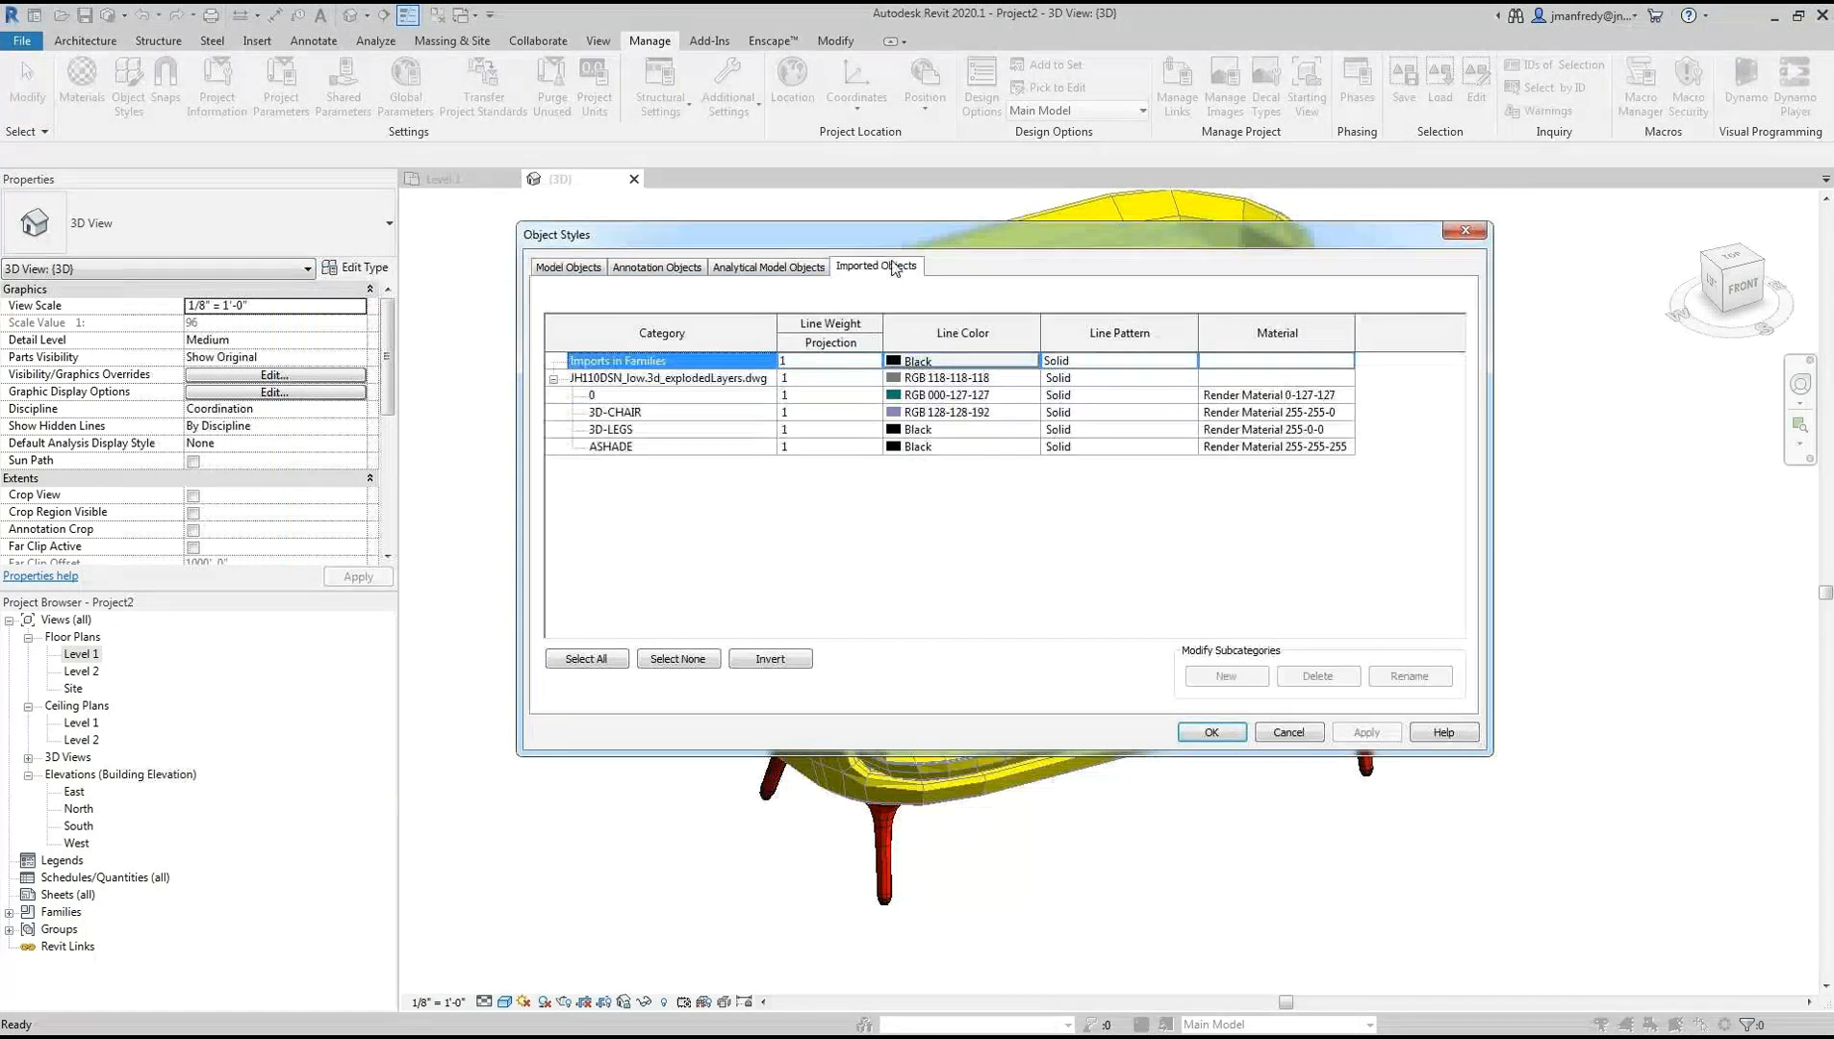
click(699, 413)
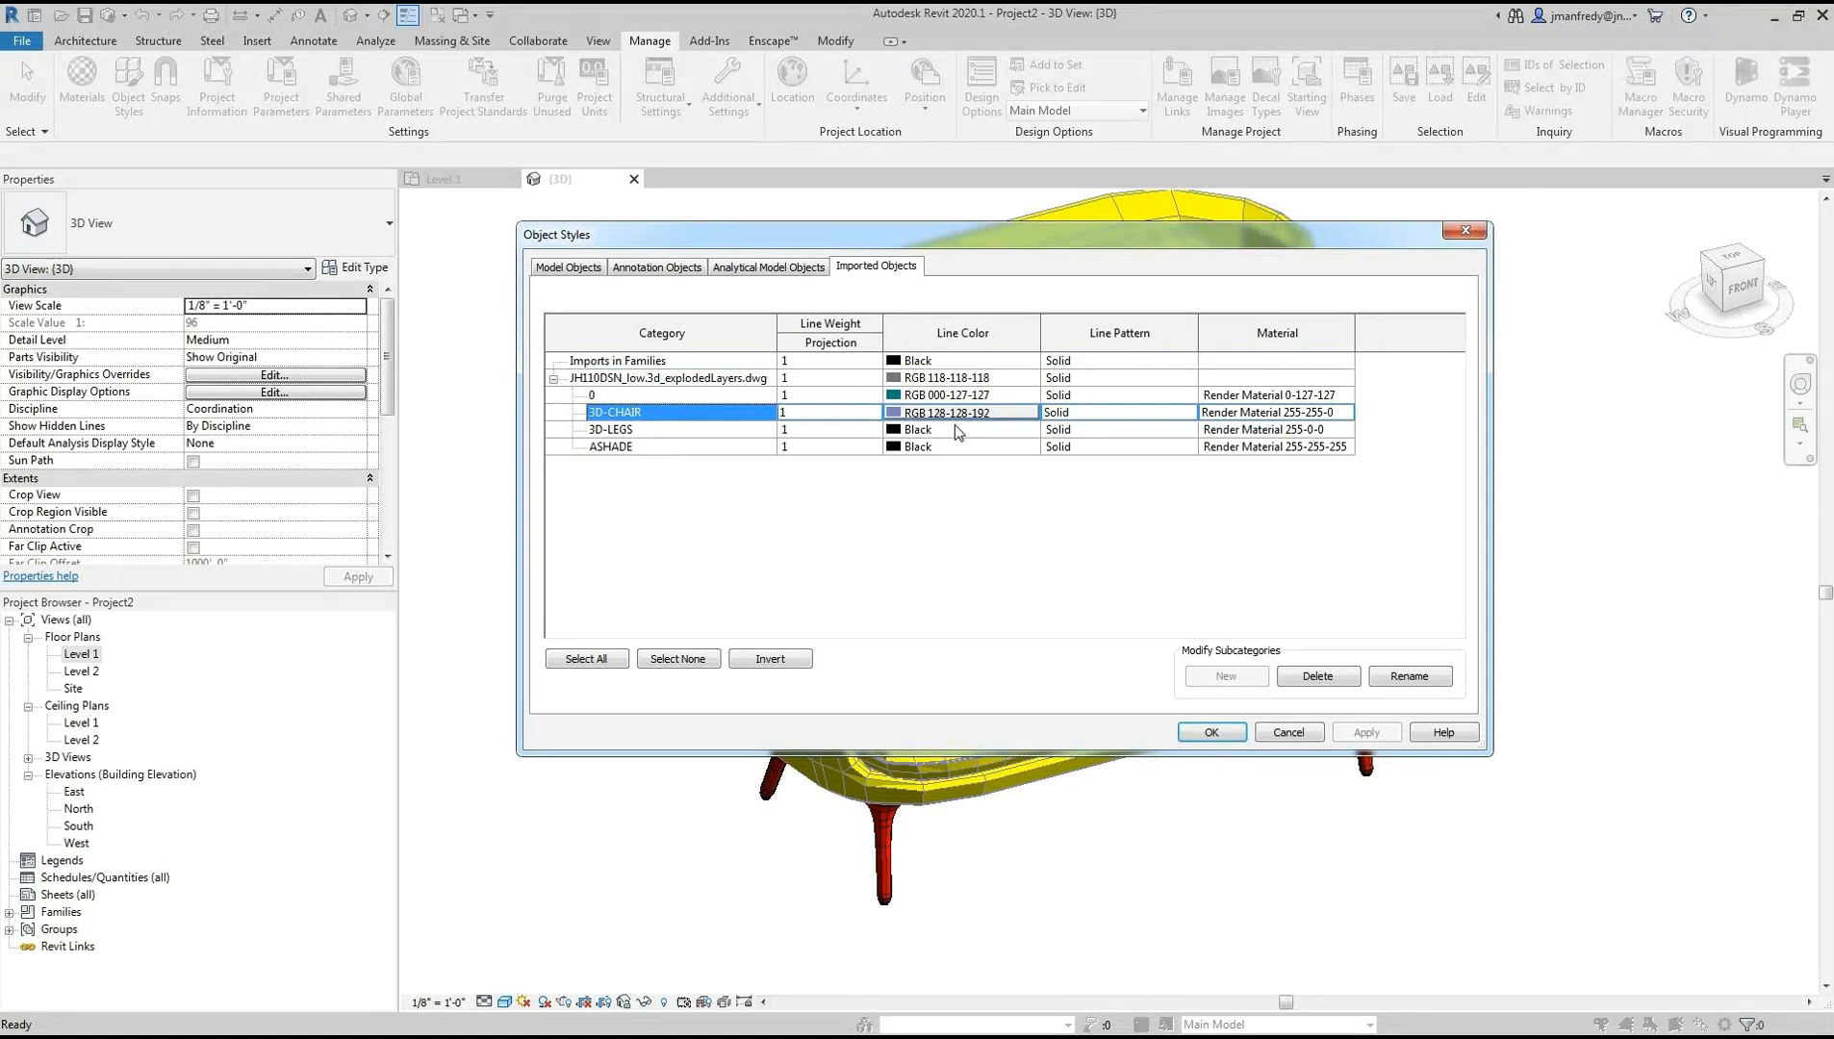
click(954, 425)
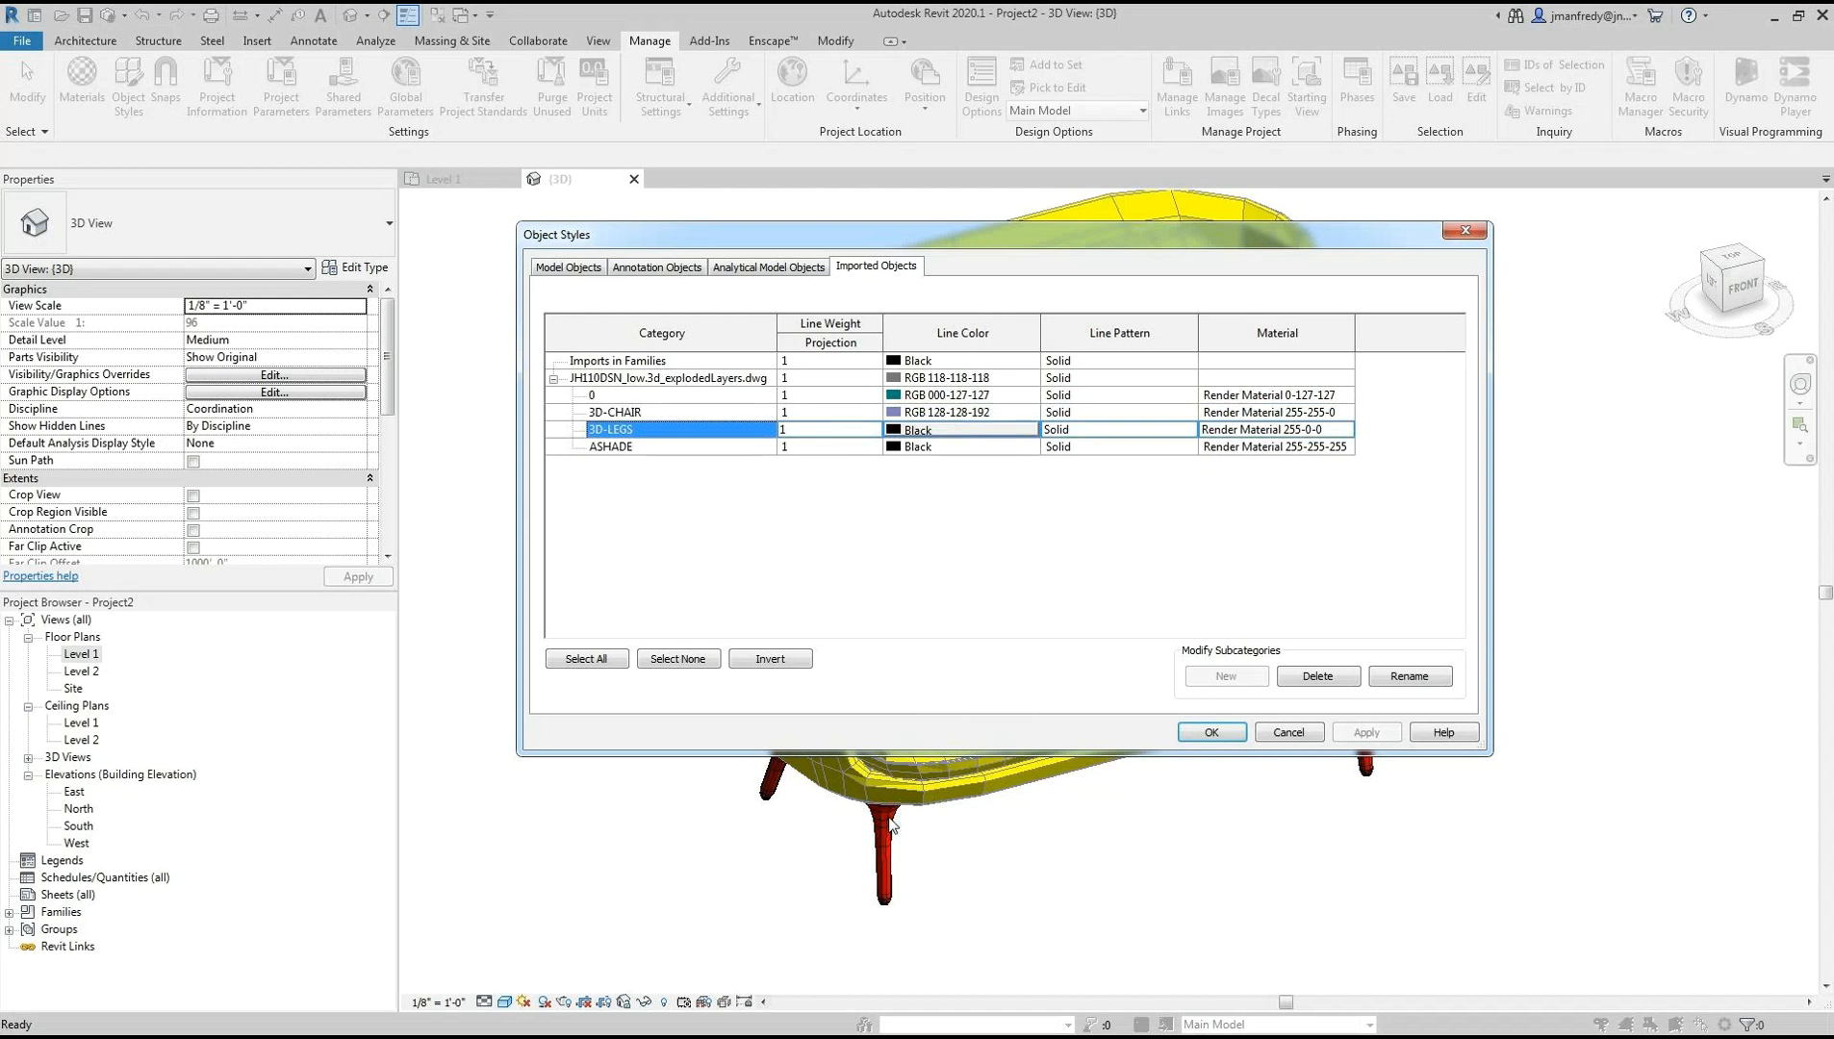
click(1300, 733)
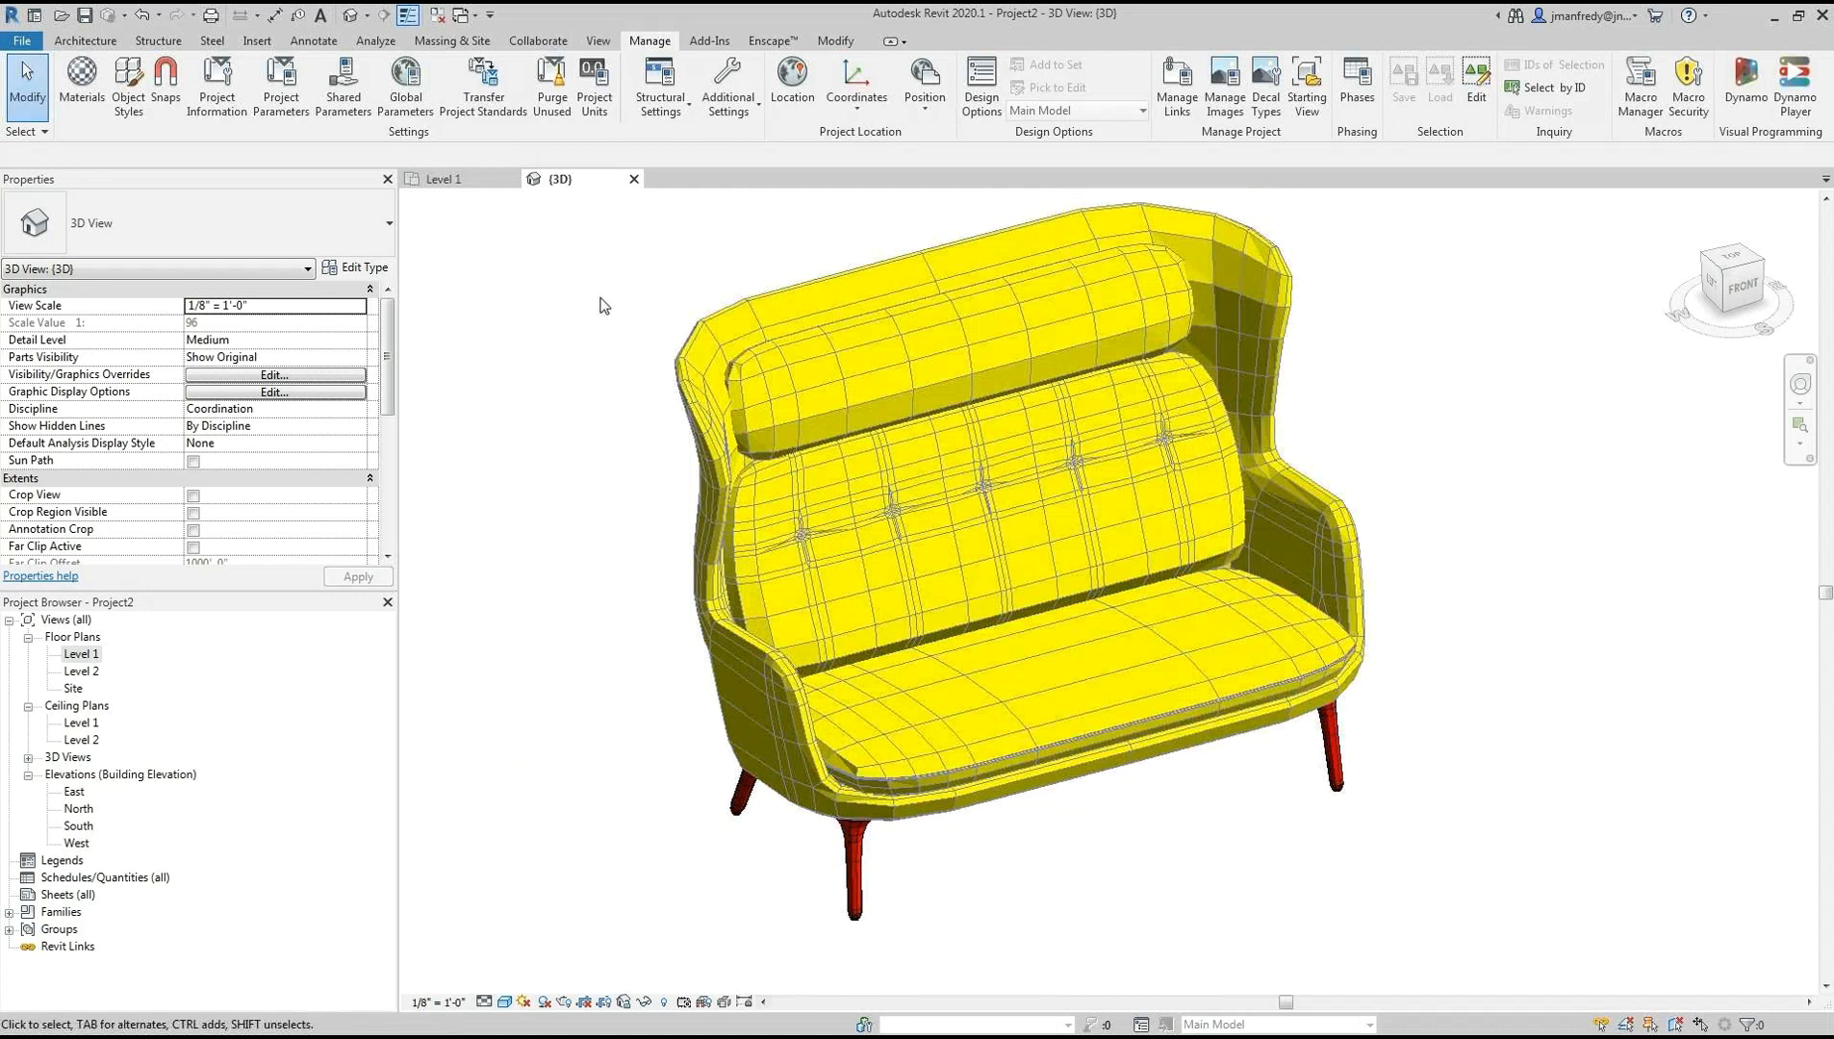
click(257, 40)
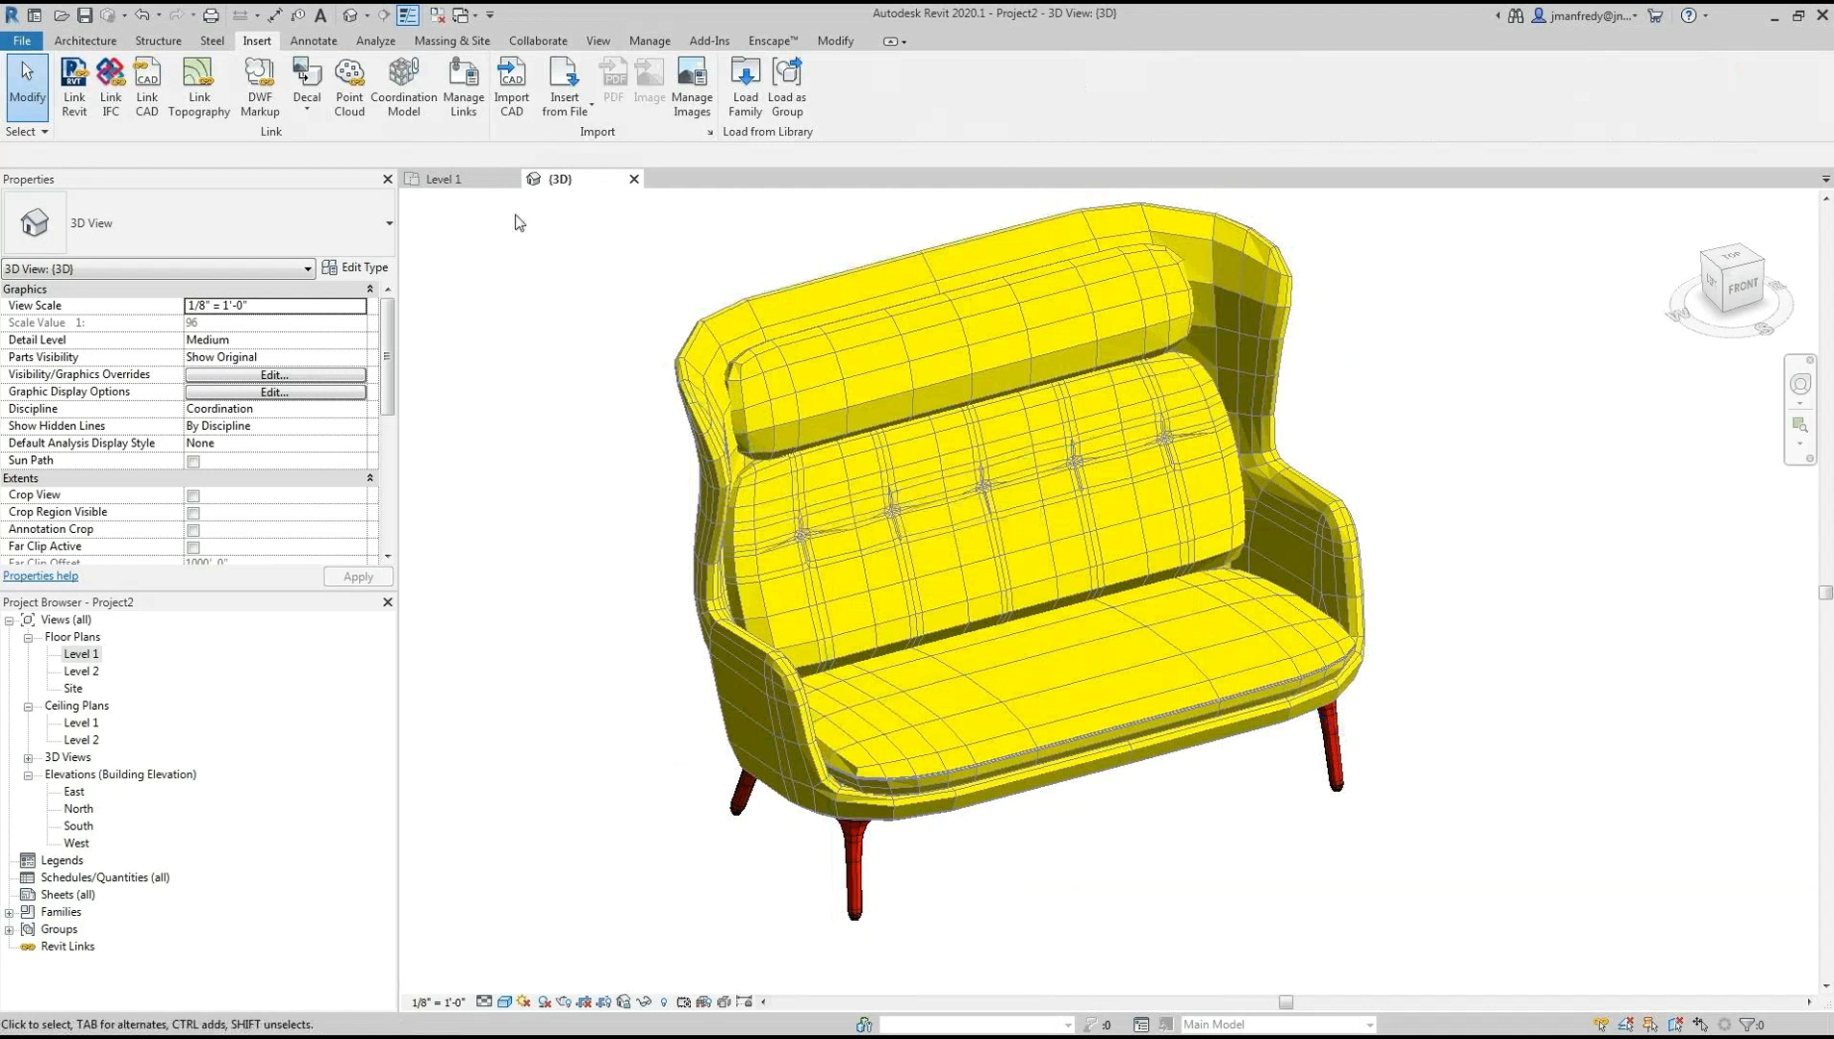
click(464, 92)
click(837, 264)
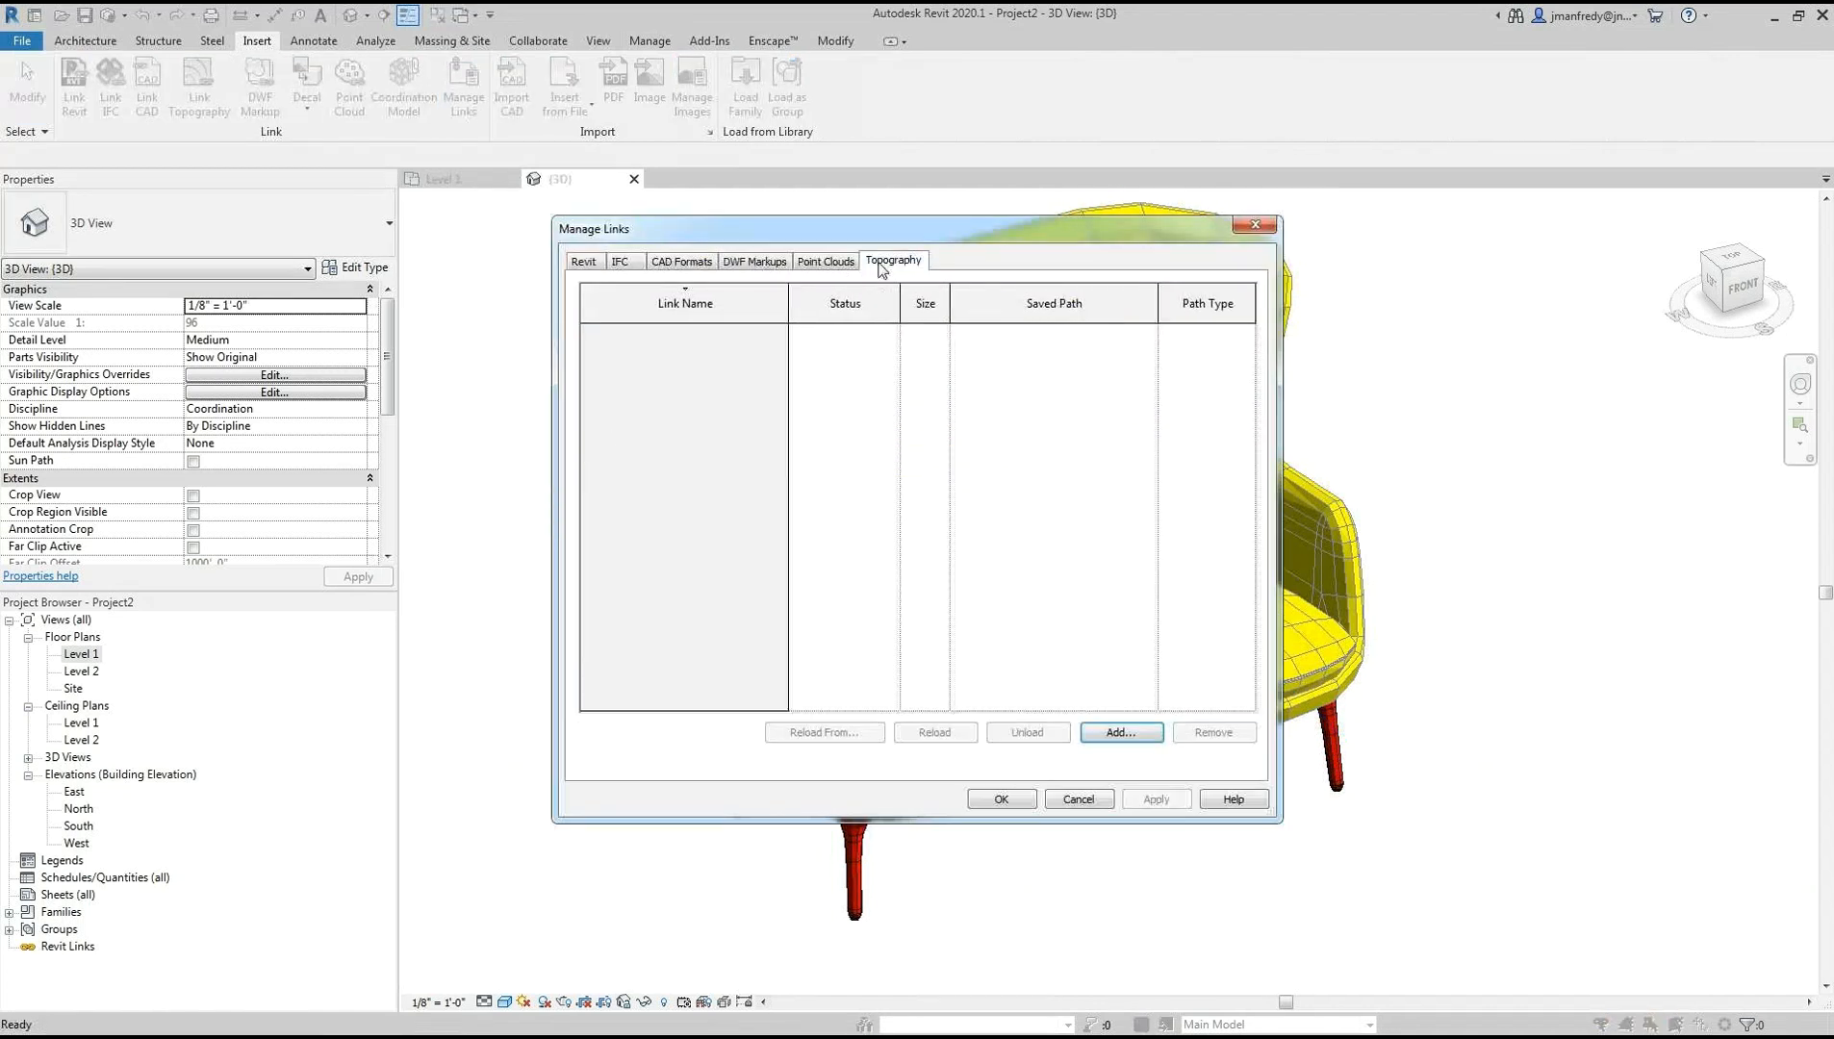
click(1253, 226)
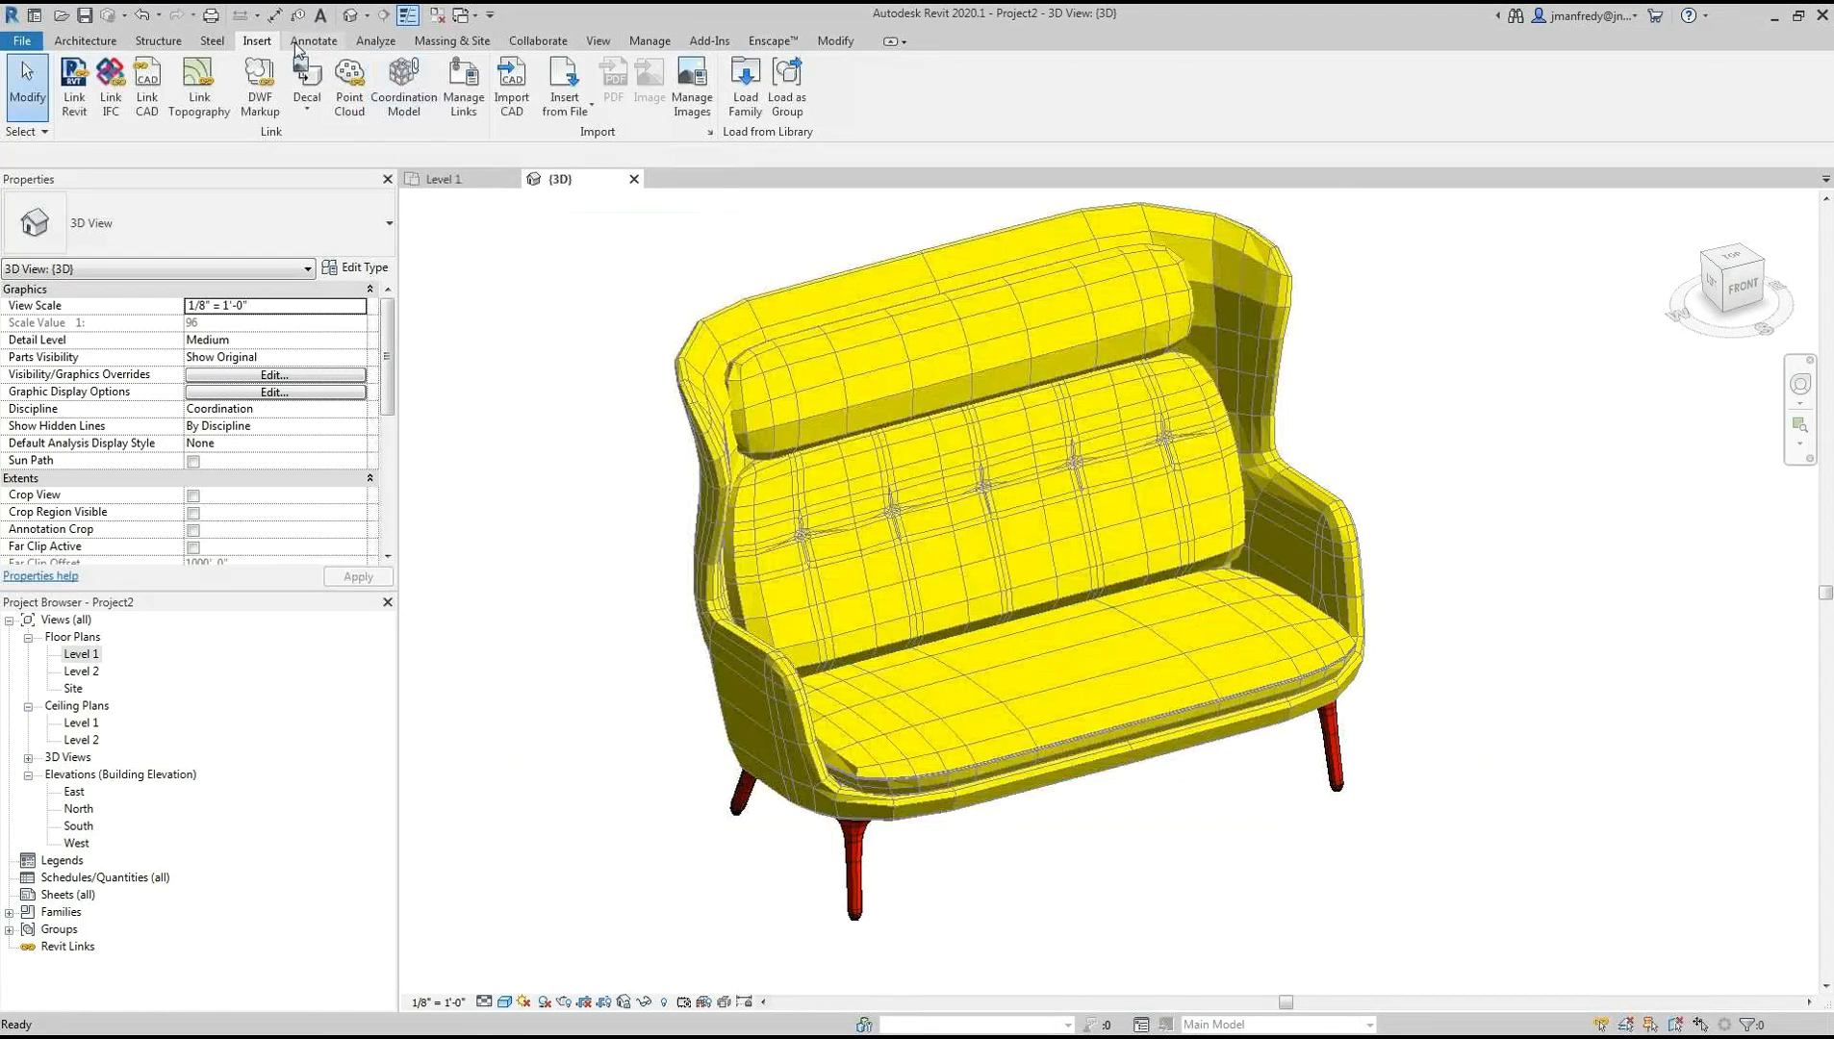
Remove the linked CAD file JH110DSN_low.3d_explodedLayers.dwg from the project
click(463, 92)
click(680, 263)
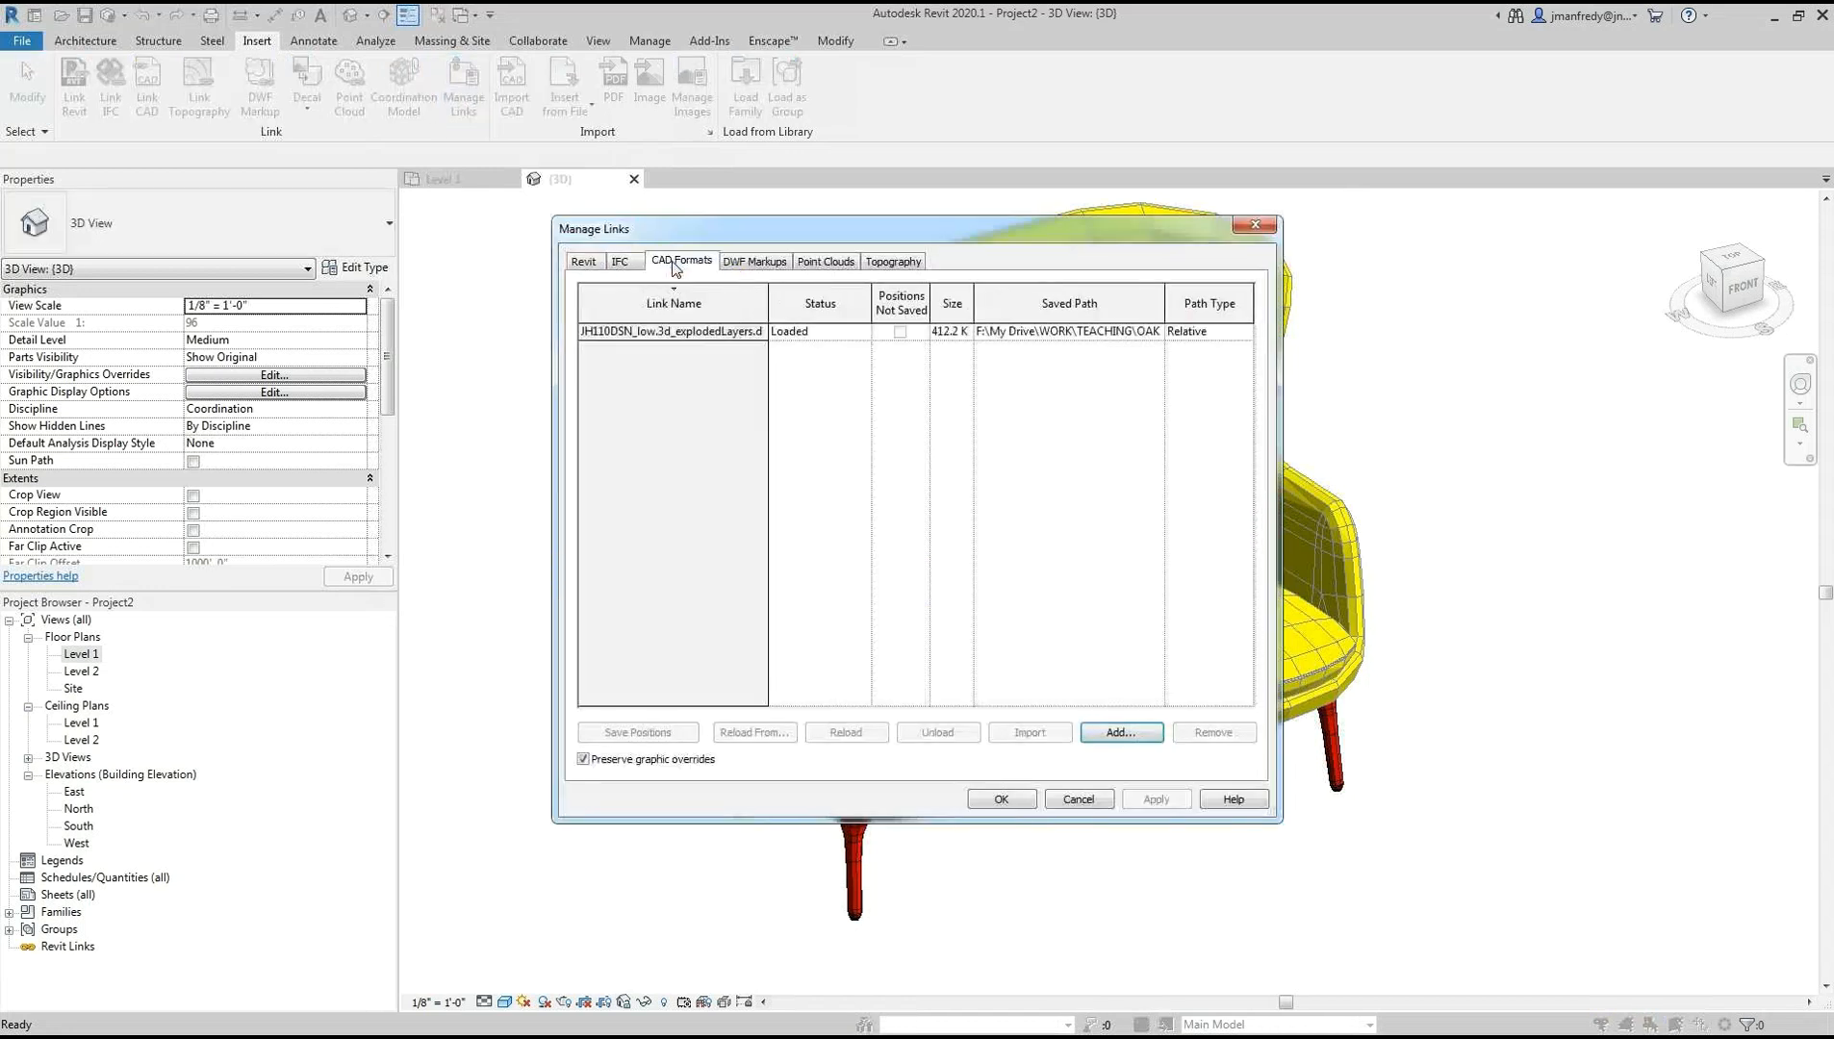
click(678, 331)
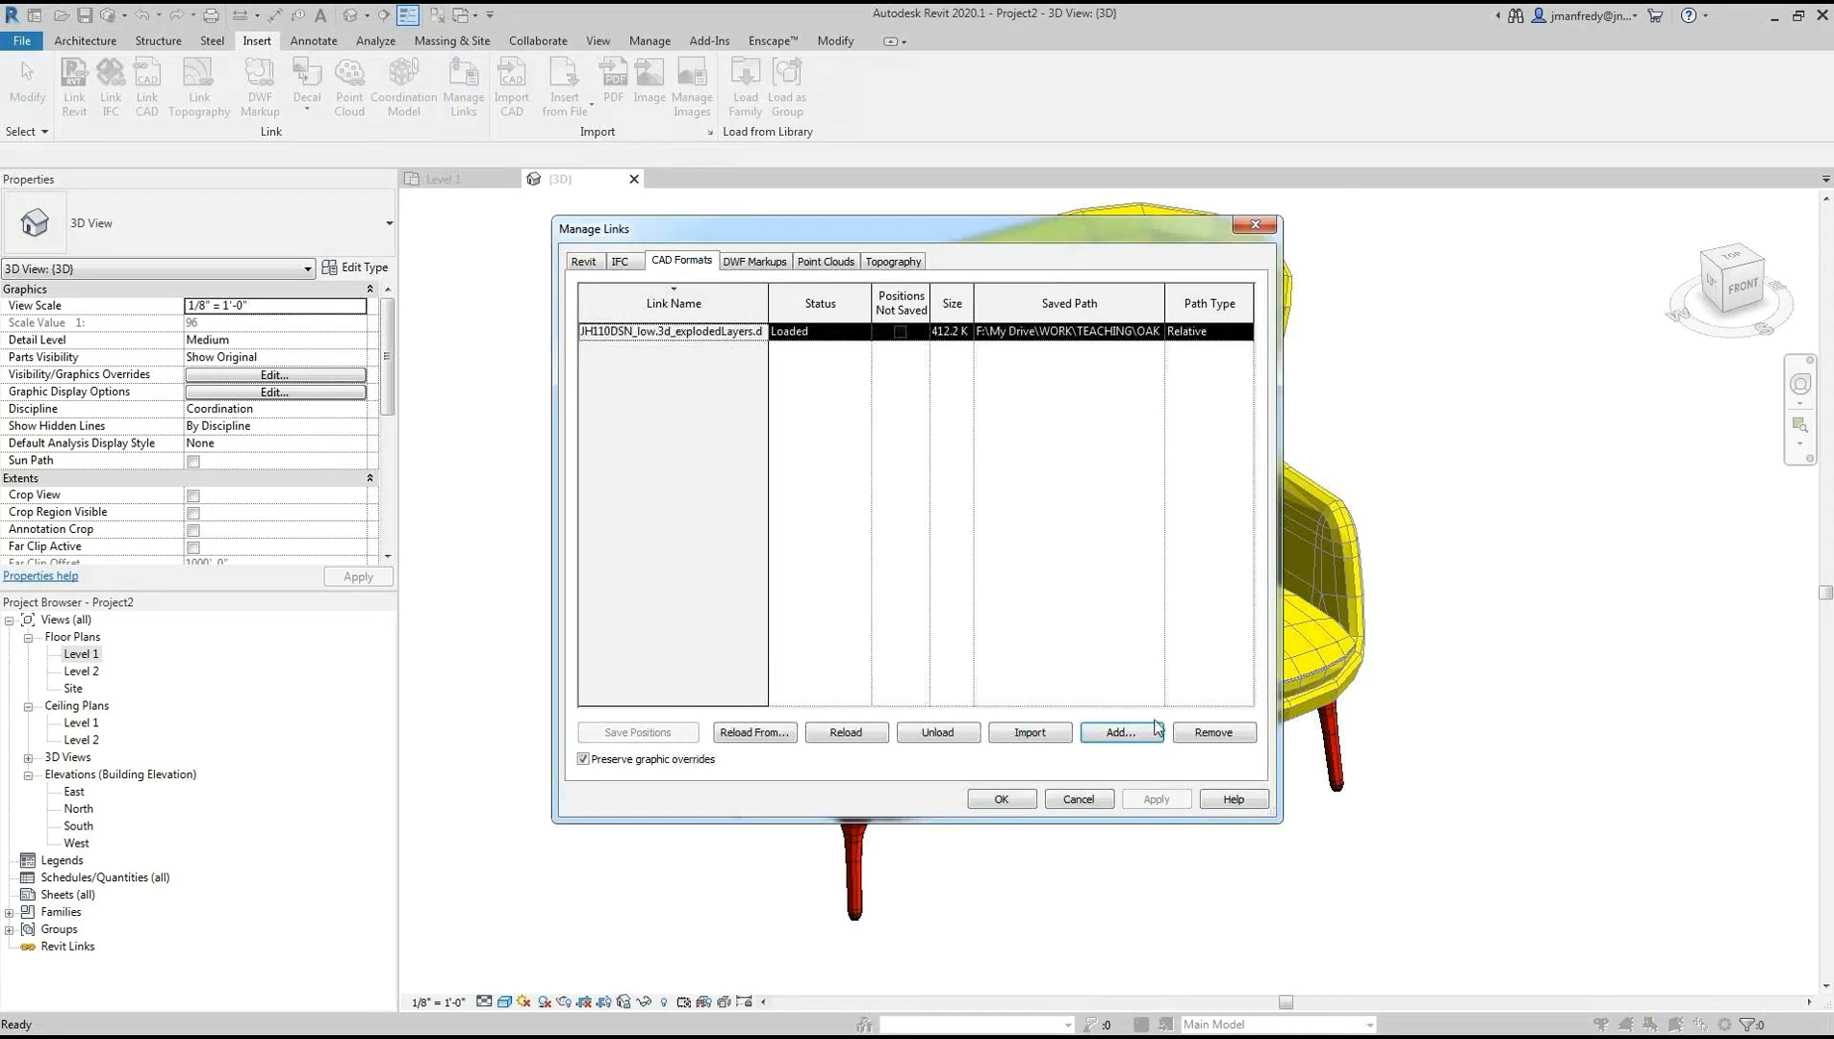
click(1212, 733)
click(1000, 799)
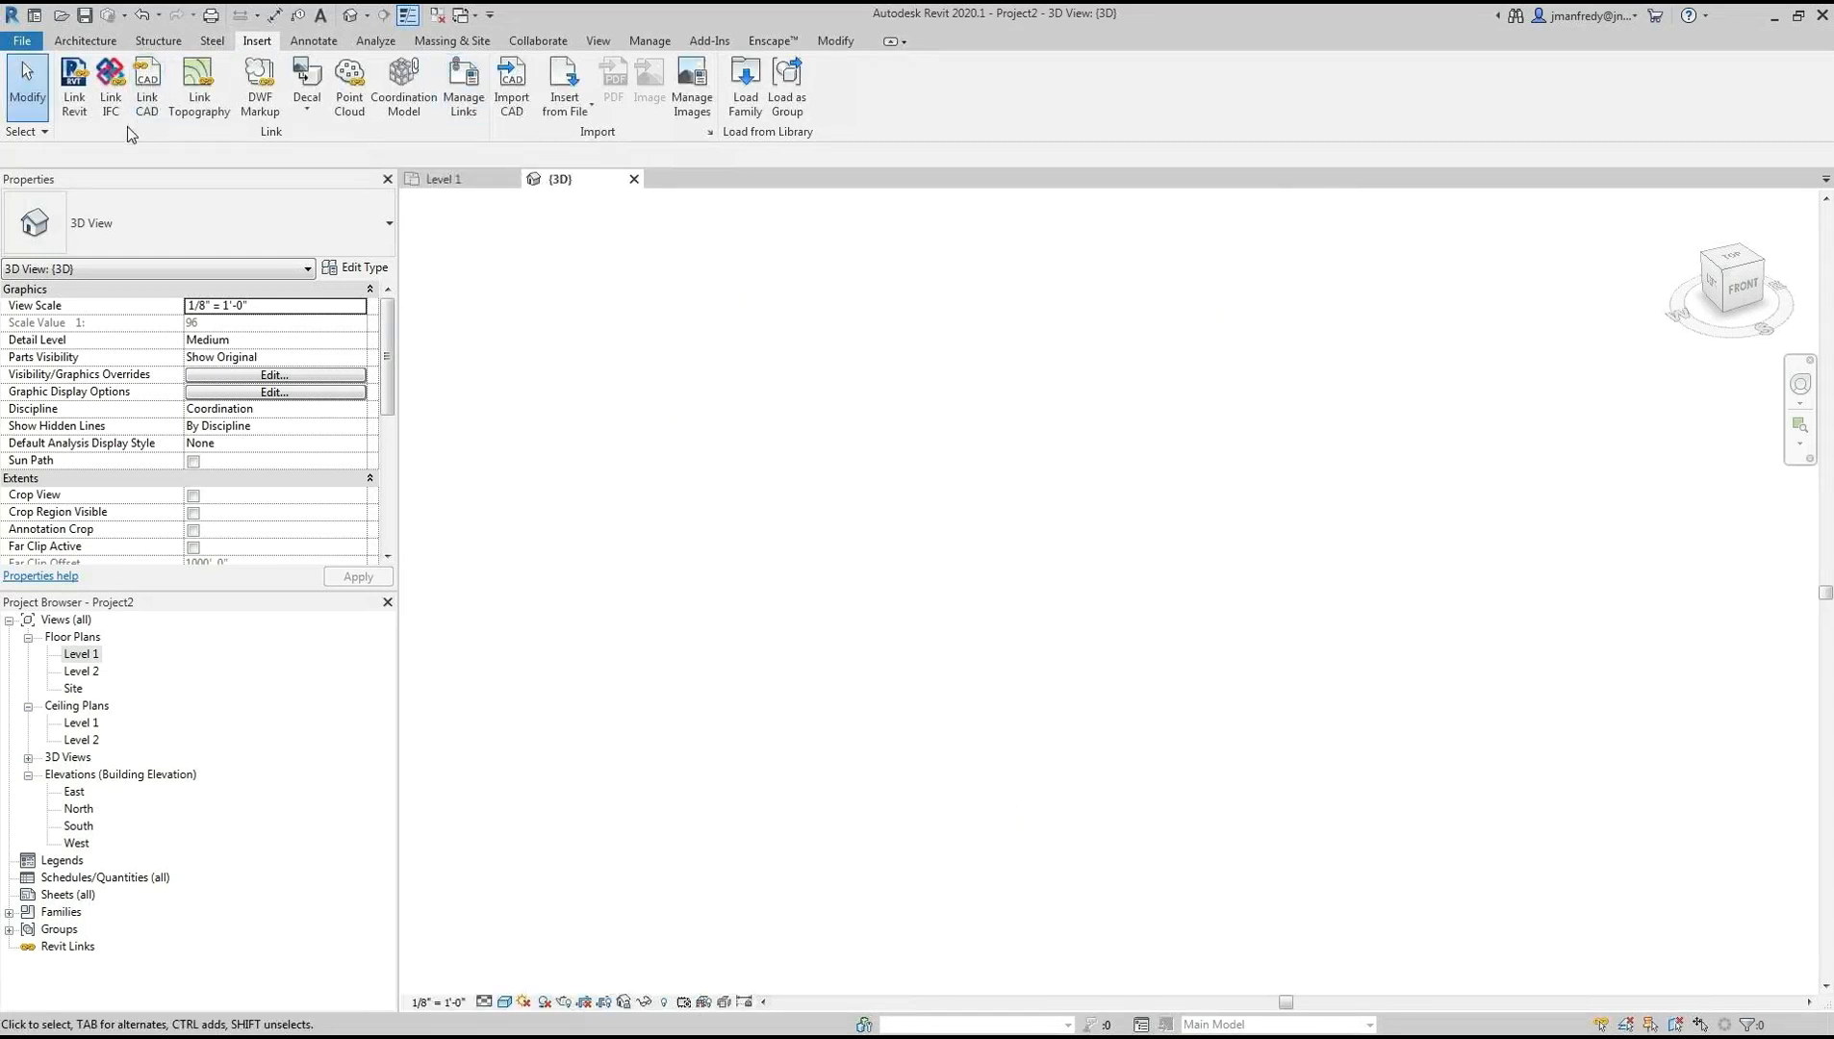
Link JH110DSN_low.3d_explodedLayers.dwg into the 3D view with colors set to Black and White and positioning Auto - Origin to Origin
click(146, 86)
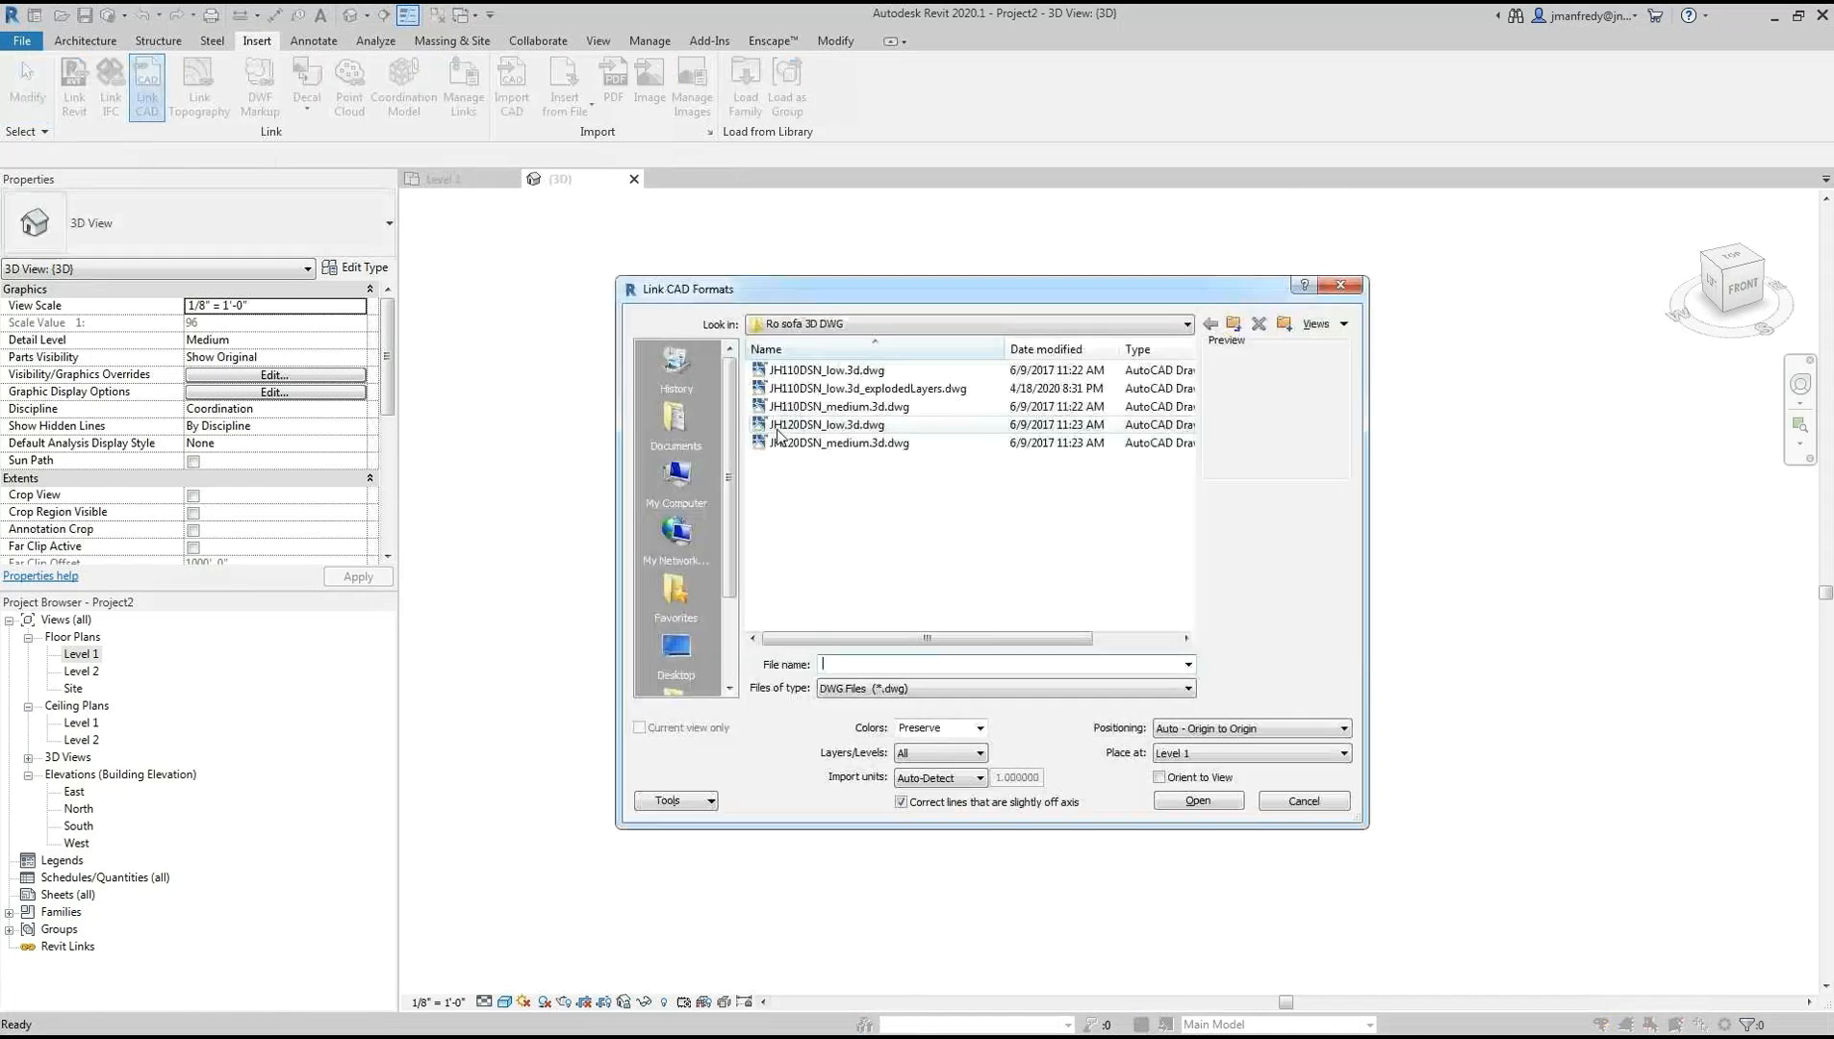
click(902, 388)
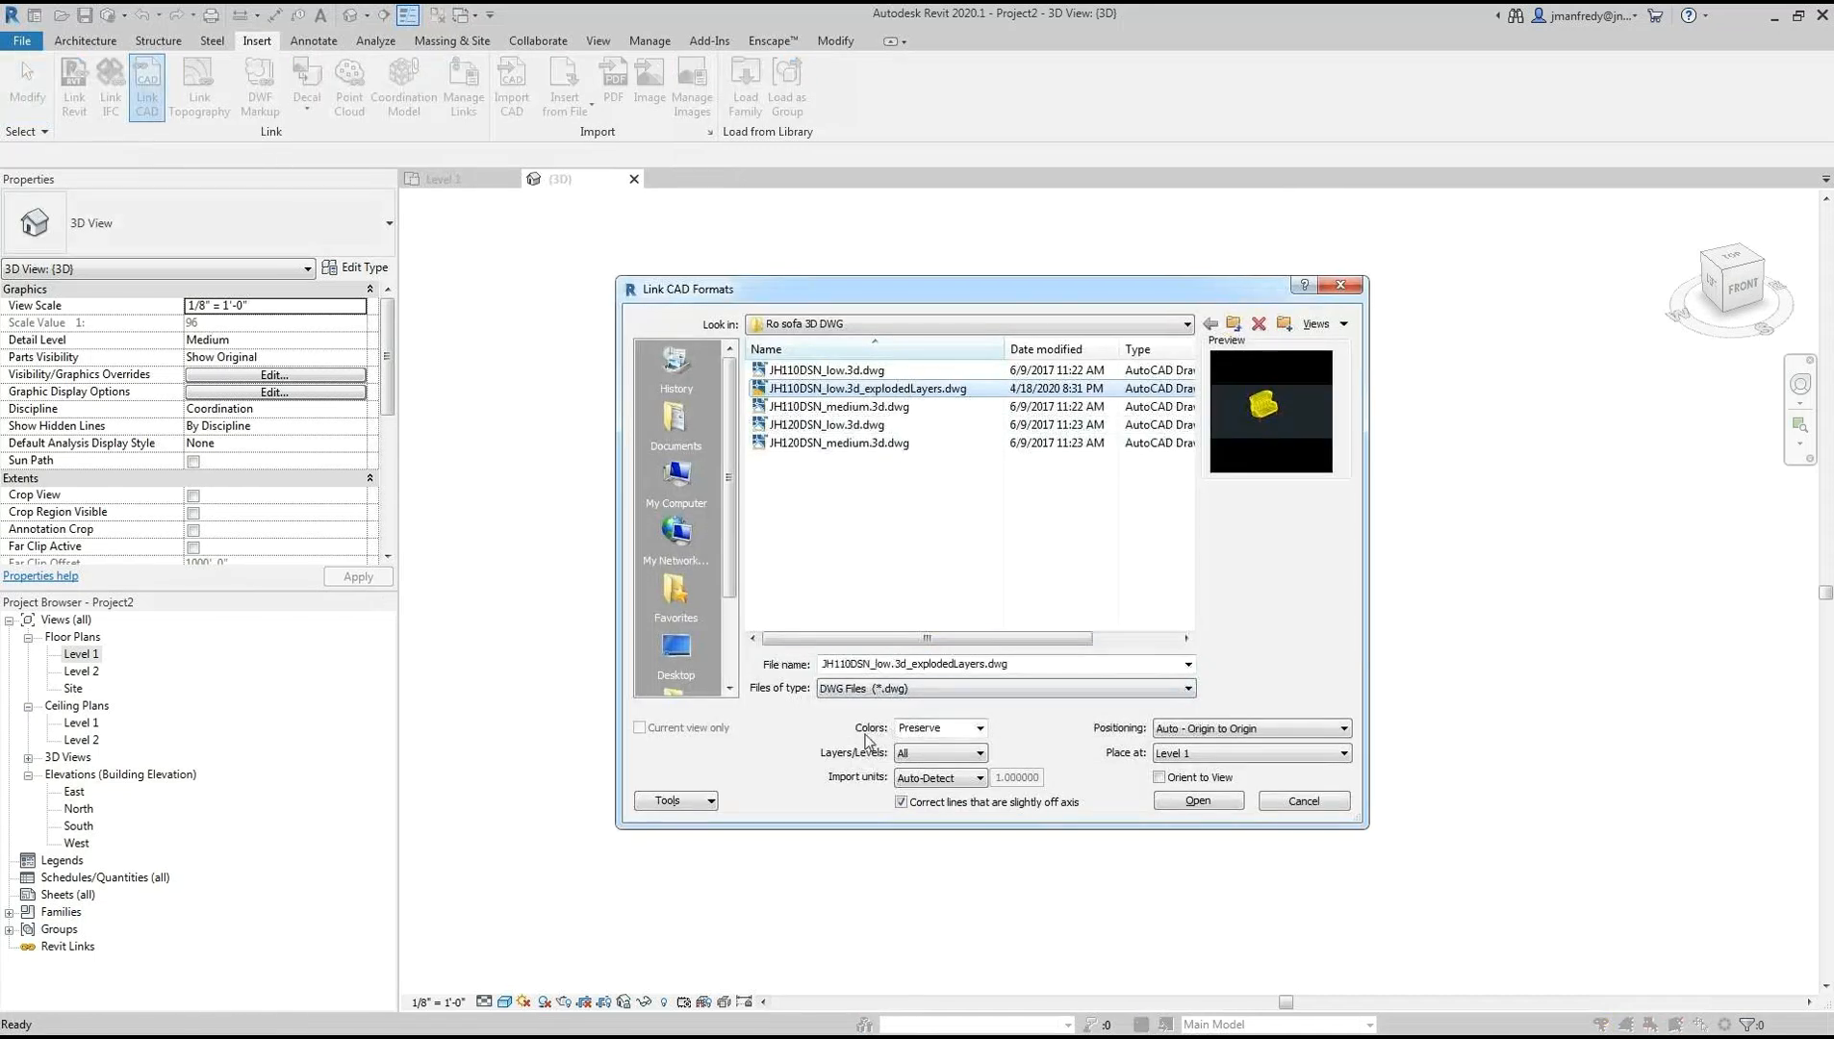
click(977, 728)
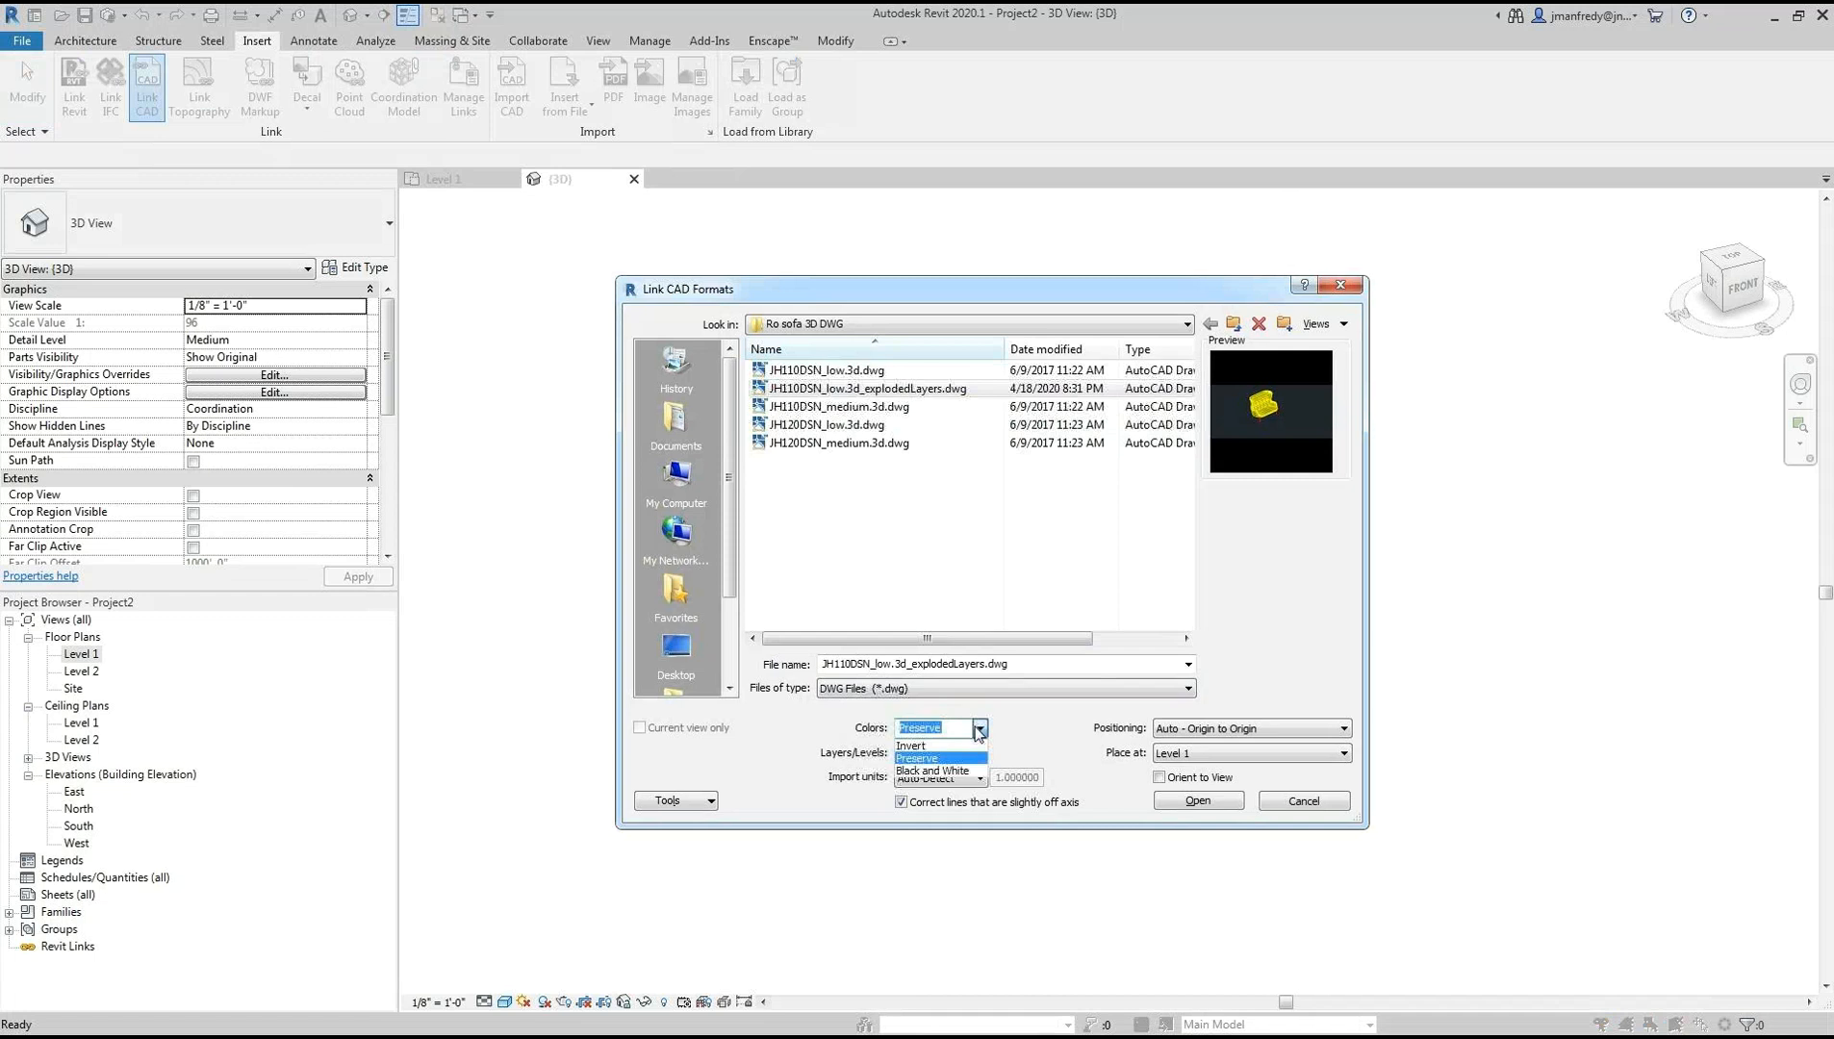
click(956, 770)
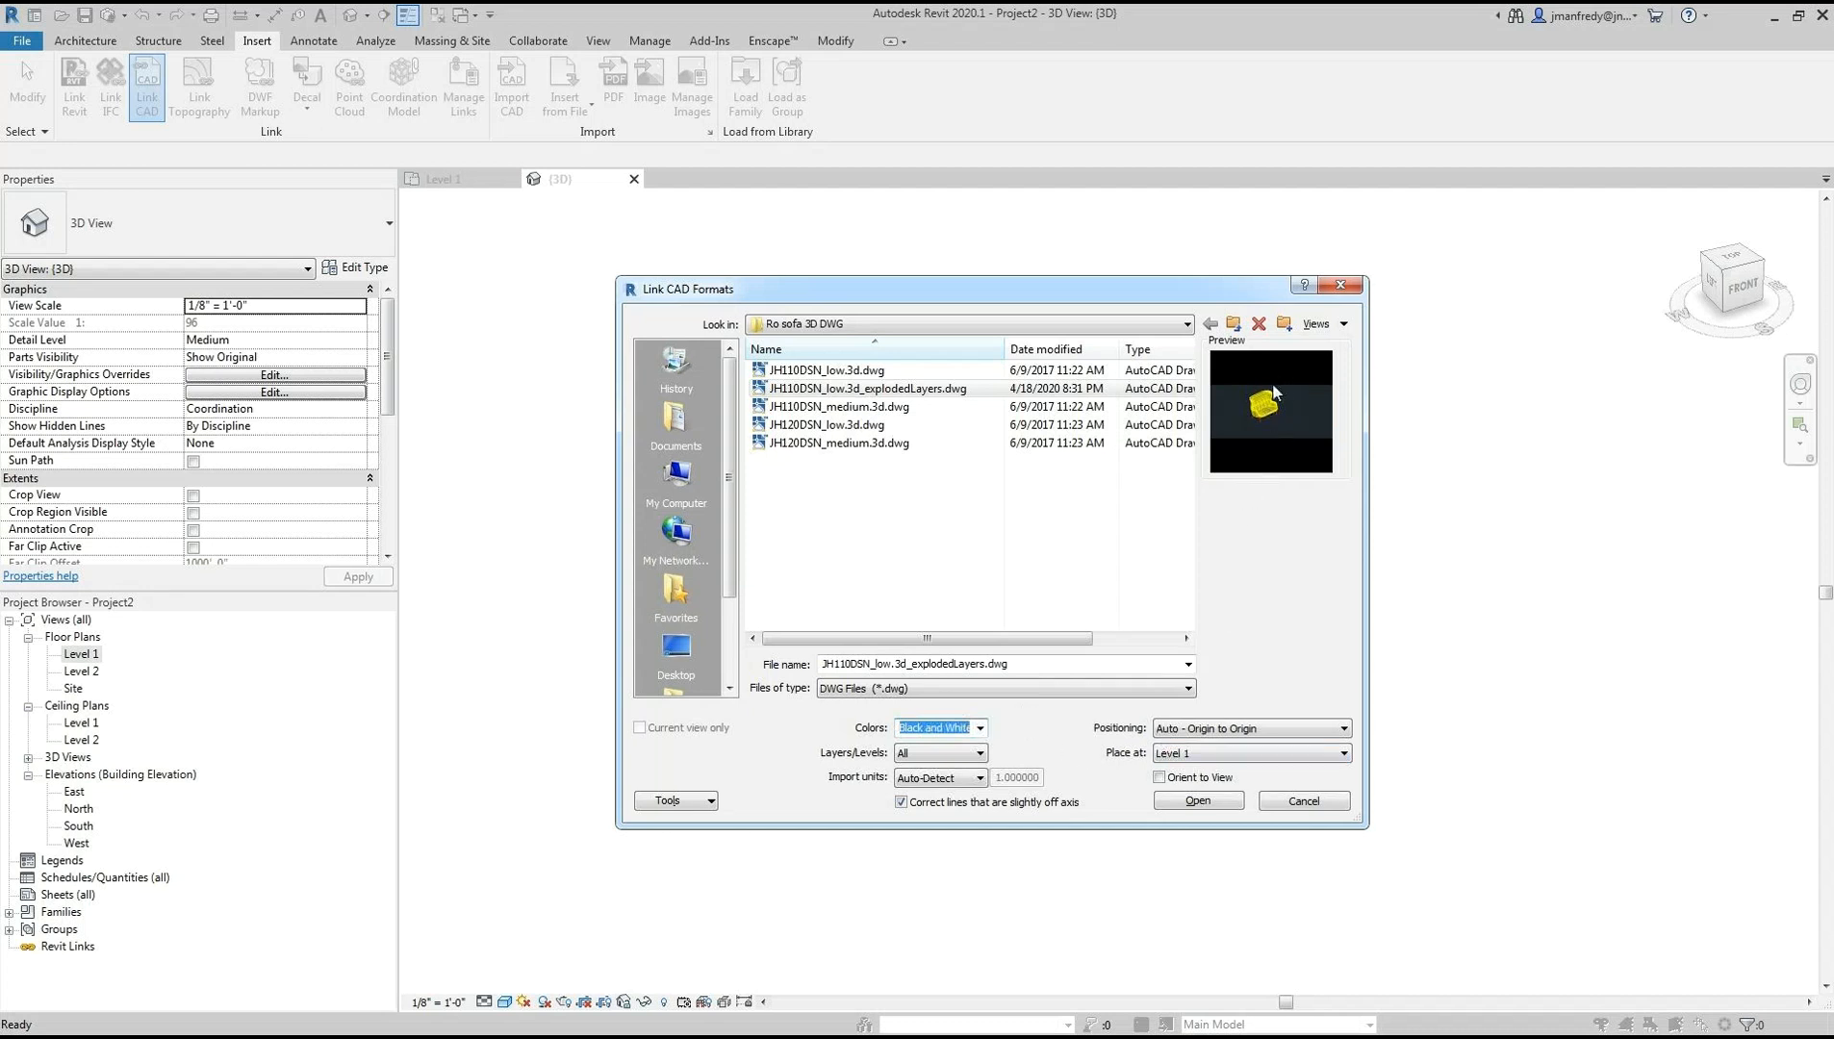
click(1195, 802)
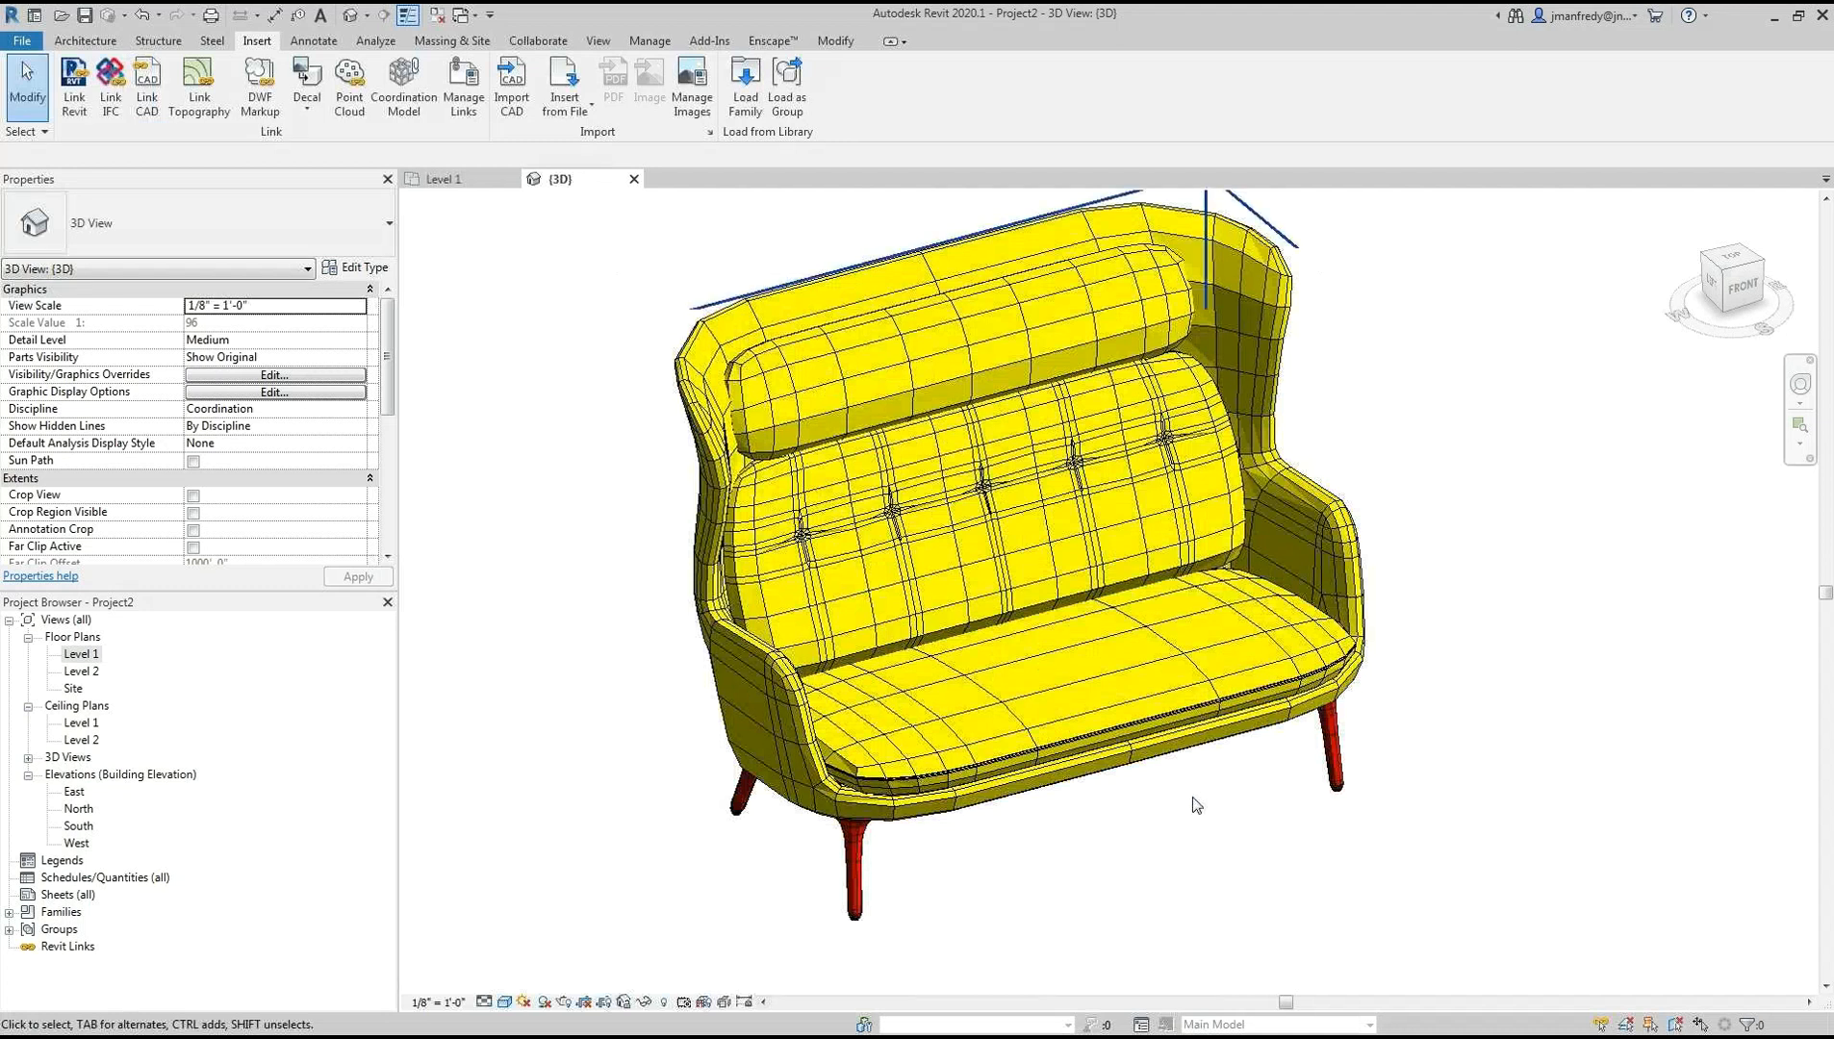
Examine the edge lines of the relinked sofa on the front leg up close and on the whole model
scroll(638, 695, down, 3)
middle_drag(642, 650, 668, 696)
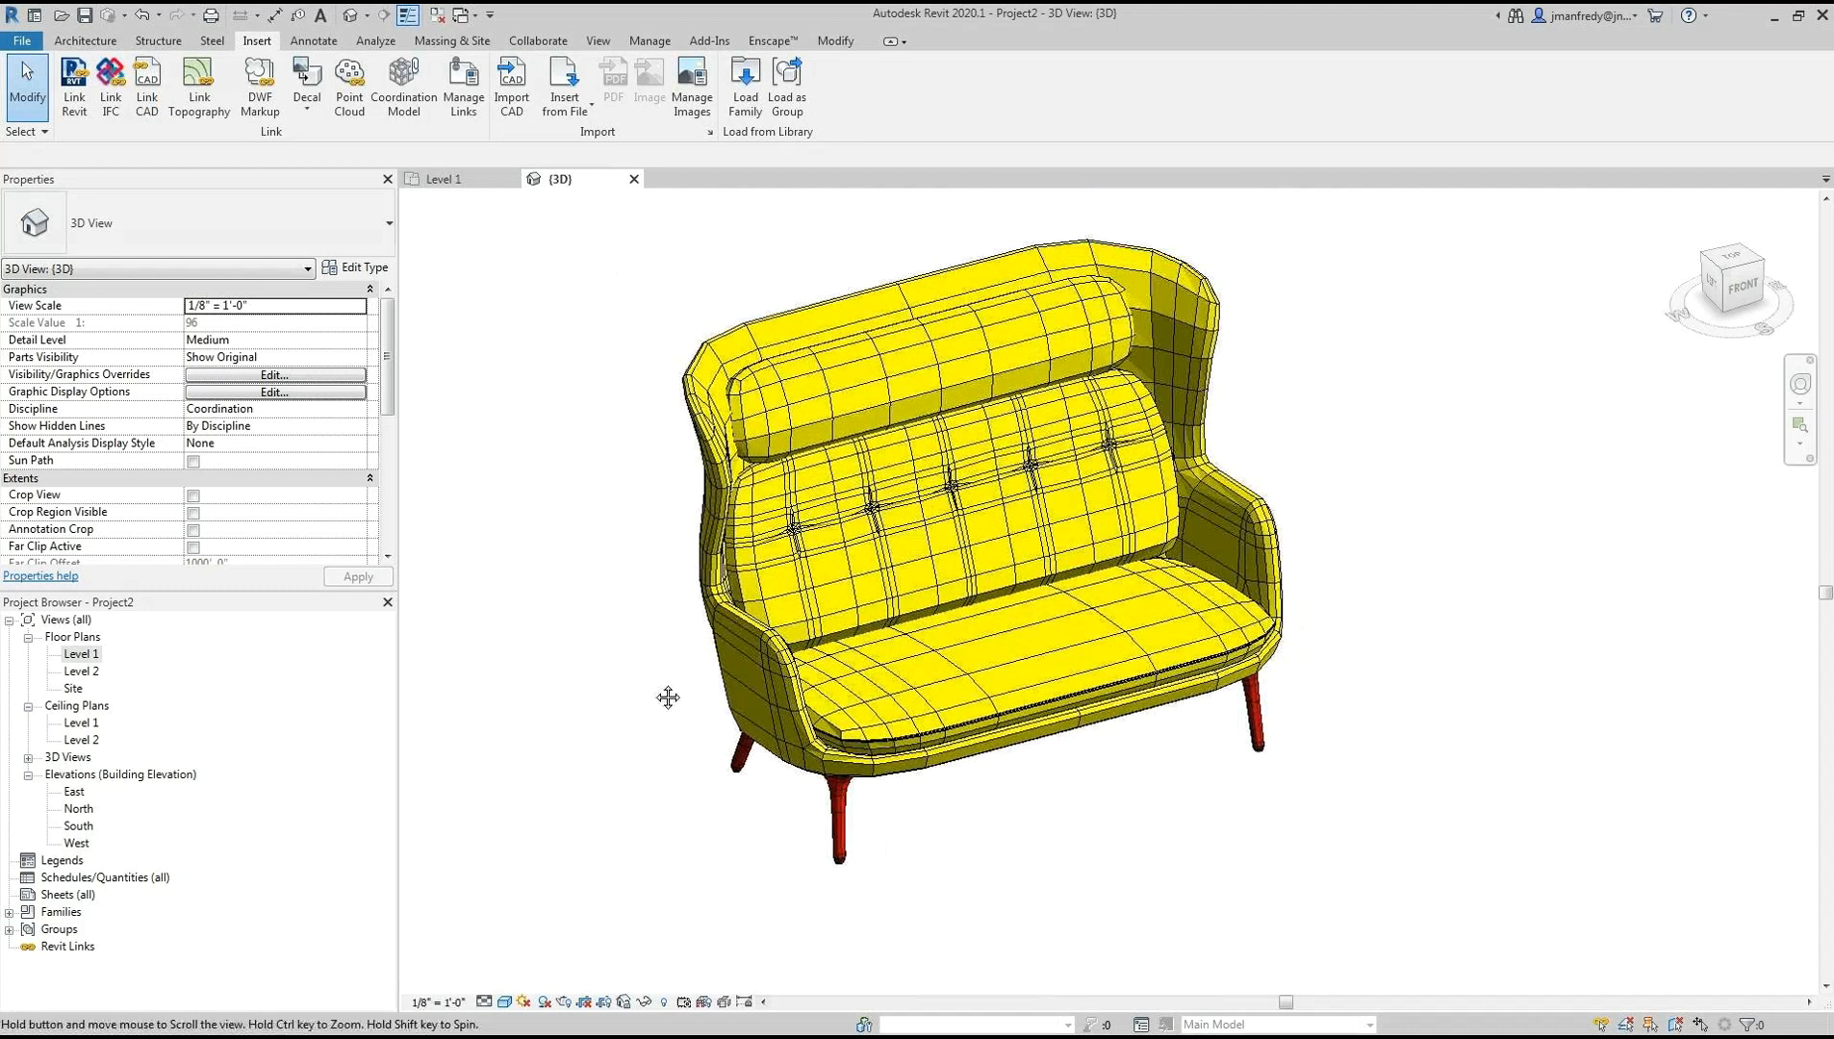
scroll(900, 839, up, 6)
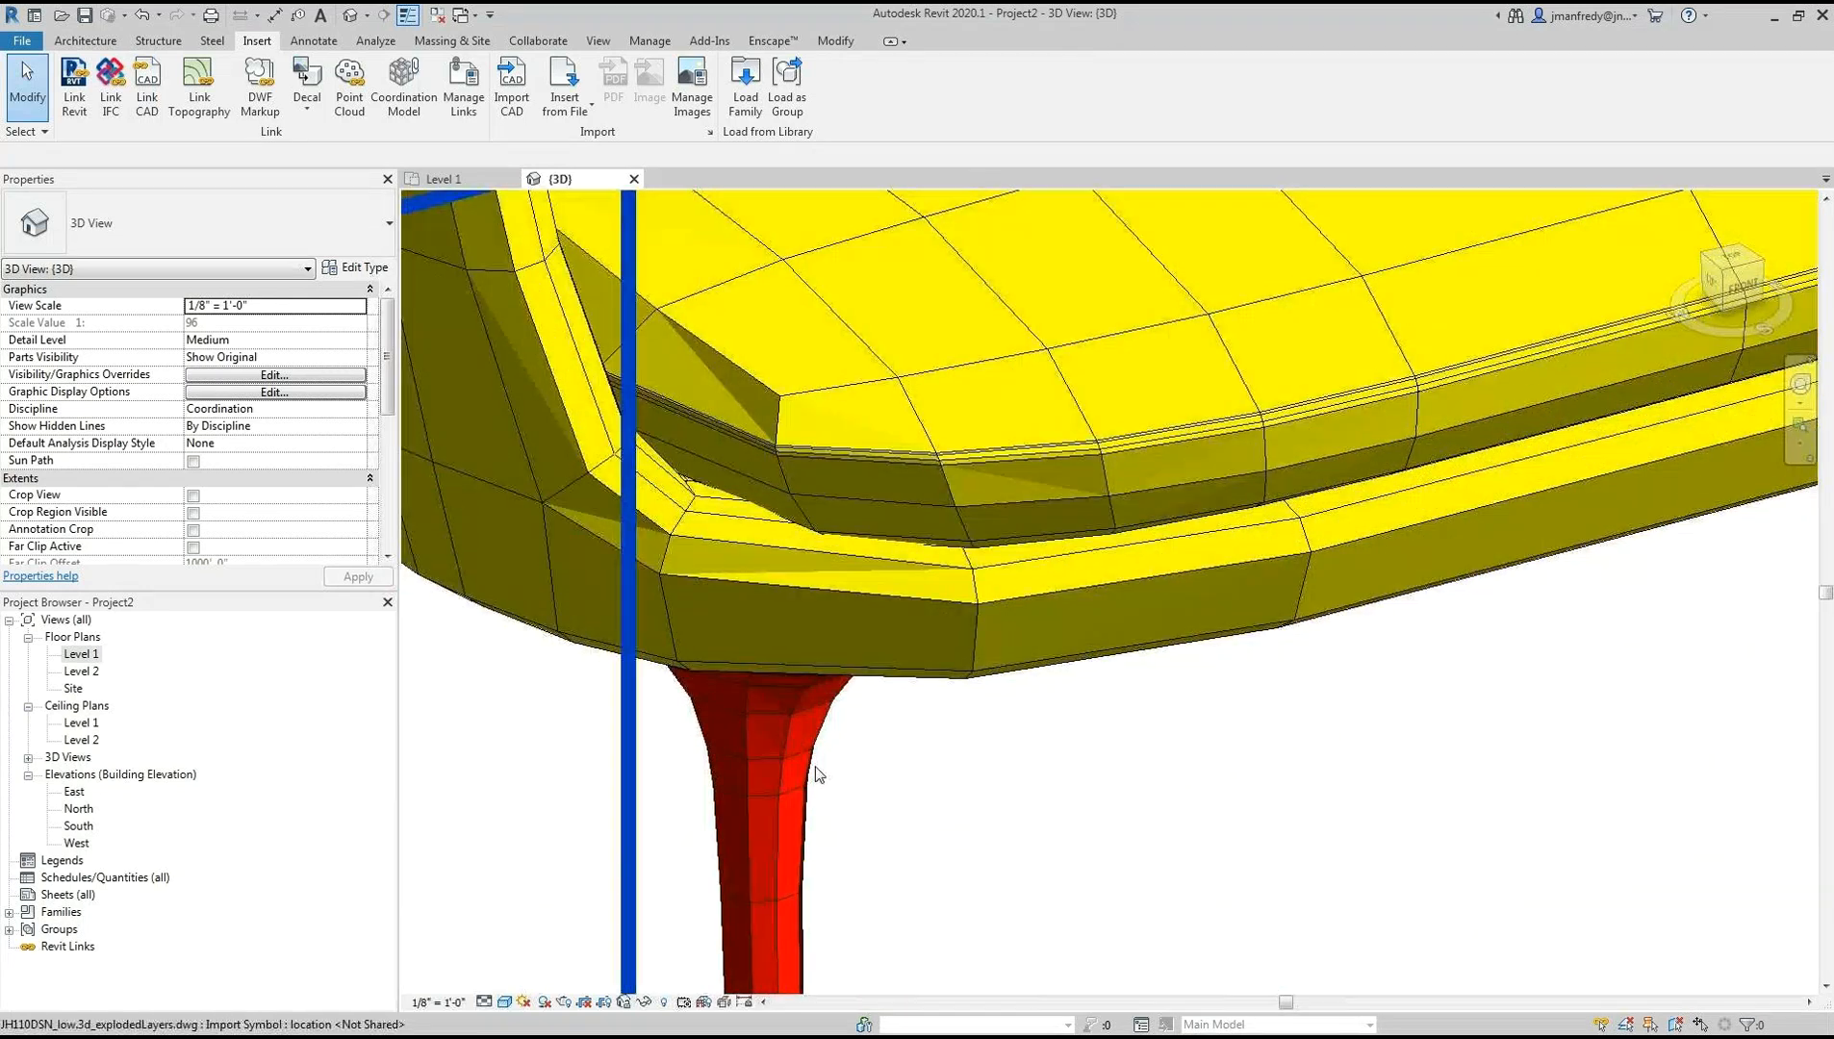
scroll(818, 775, up, 2)
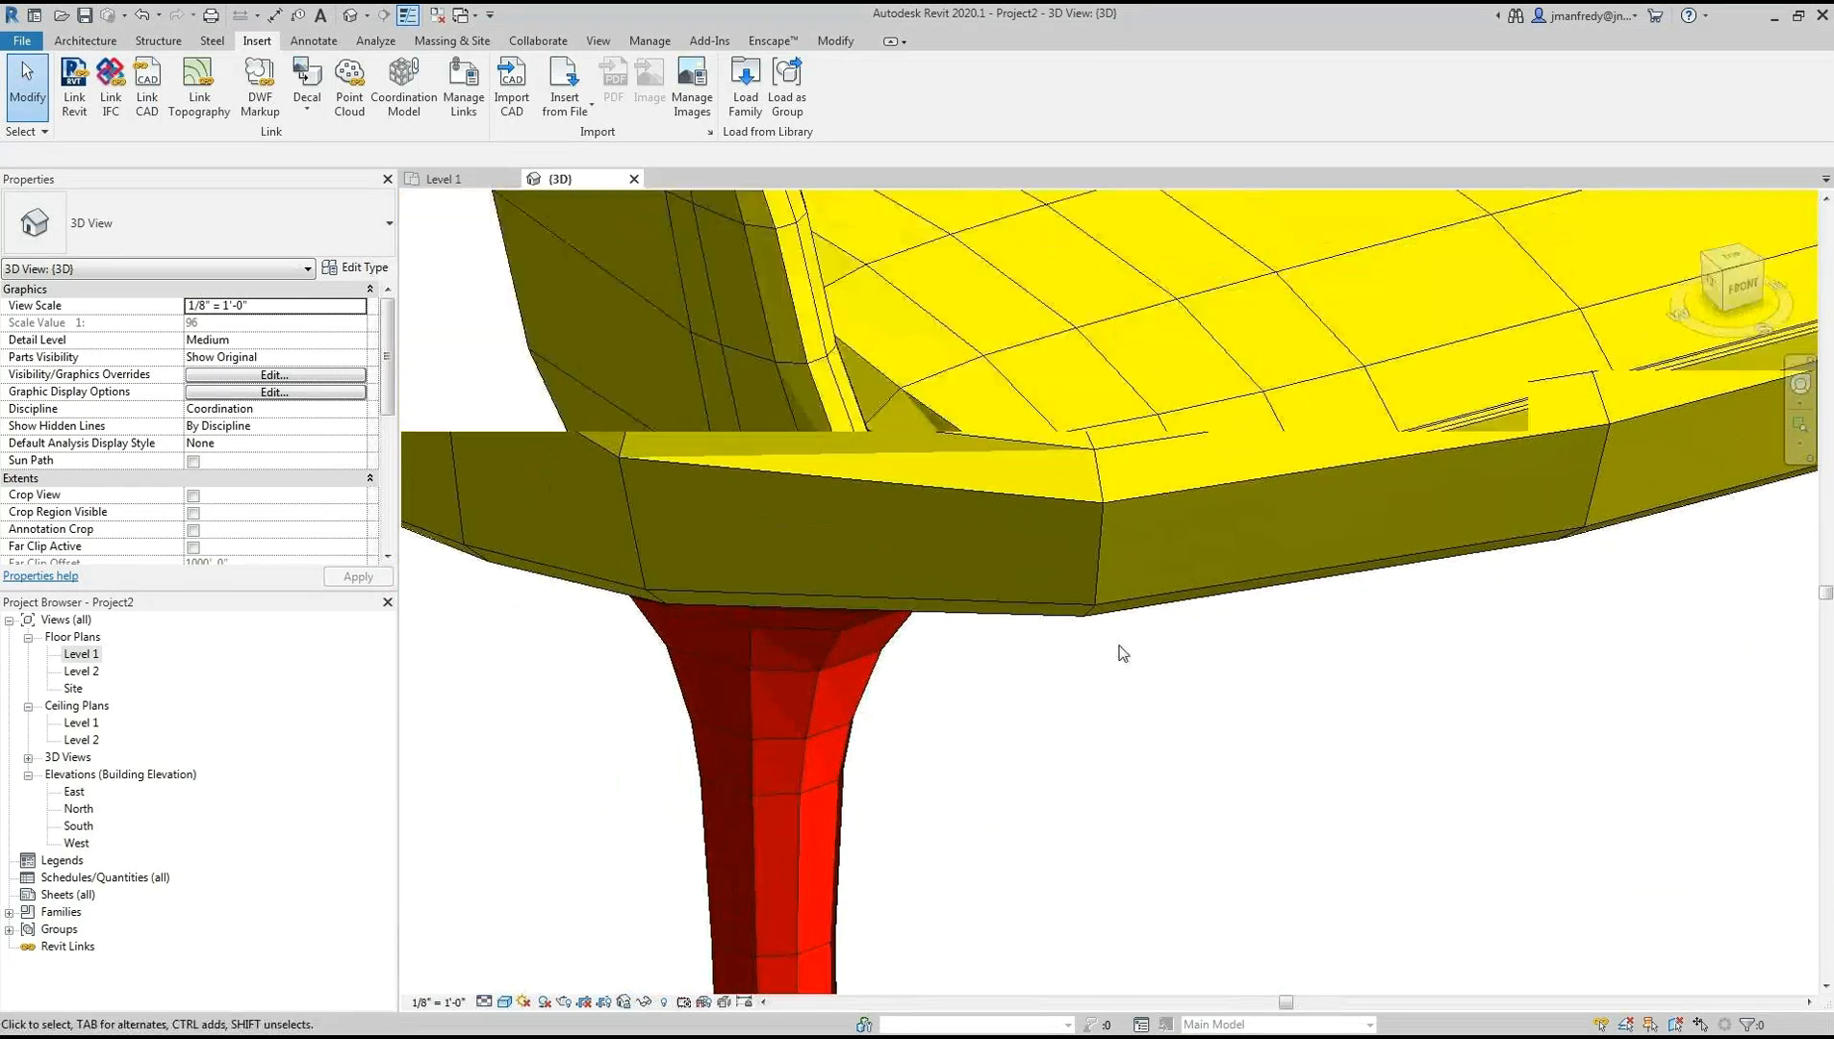
scroll(1122, 653, down, 8)
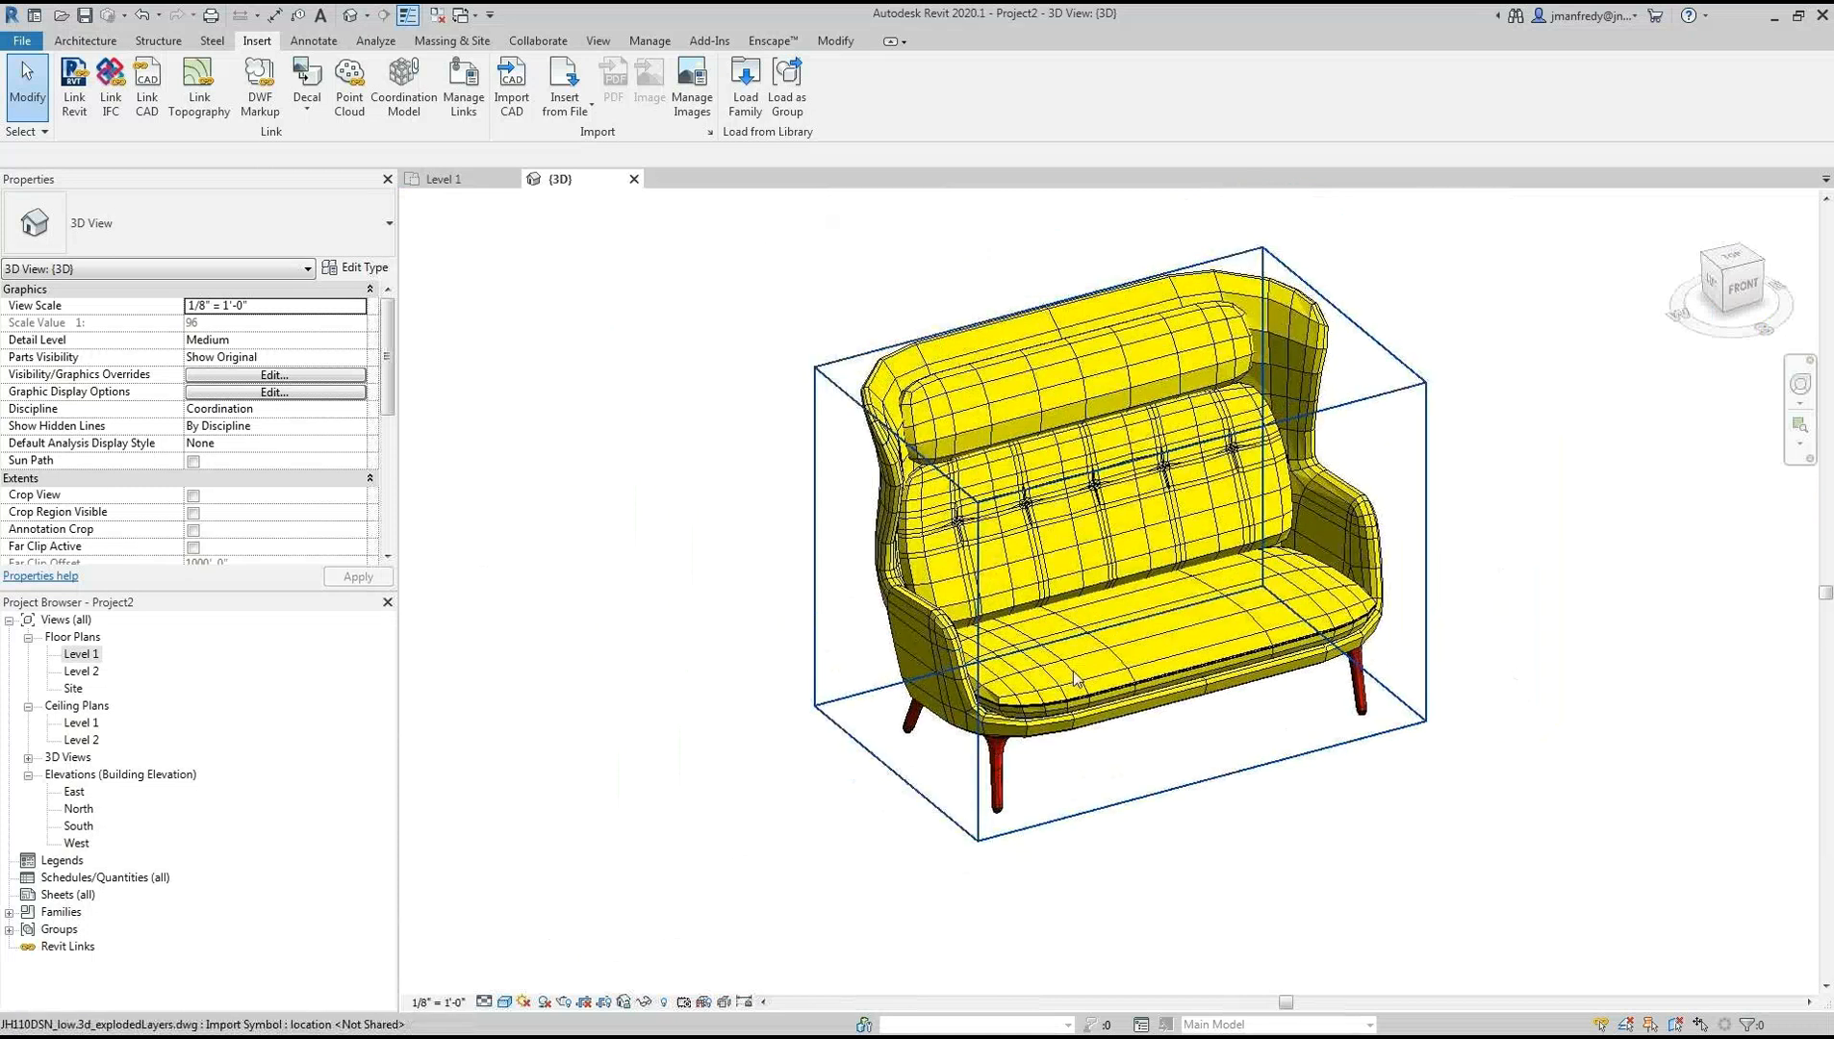
middle_drag(1081, 671, 999, 659)
Measure the sofa's overall width in the Level 1 floor plan and end the measurement
double_click(93, 656)
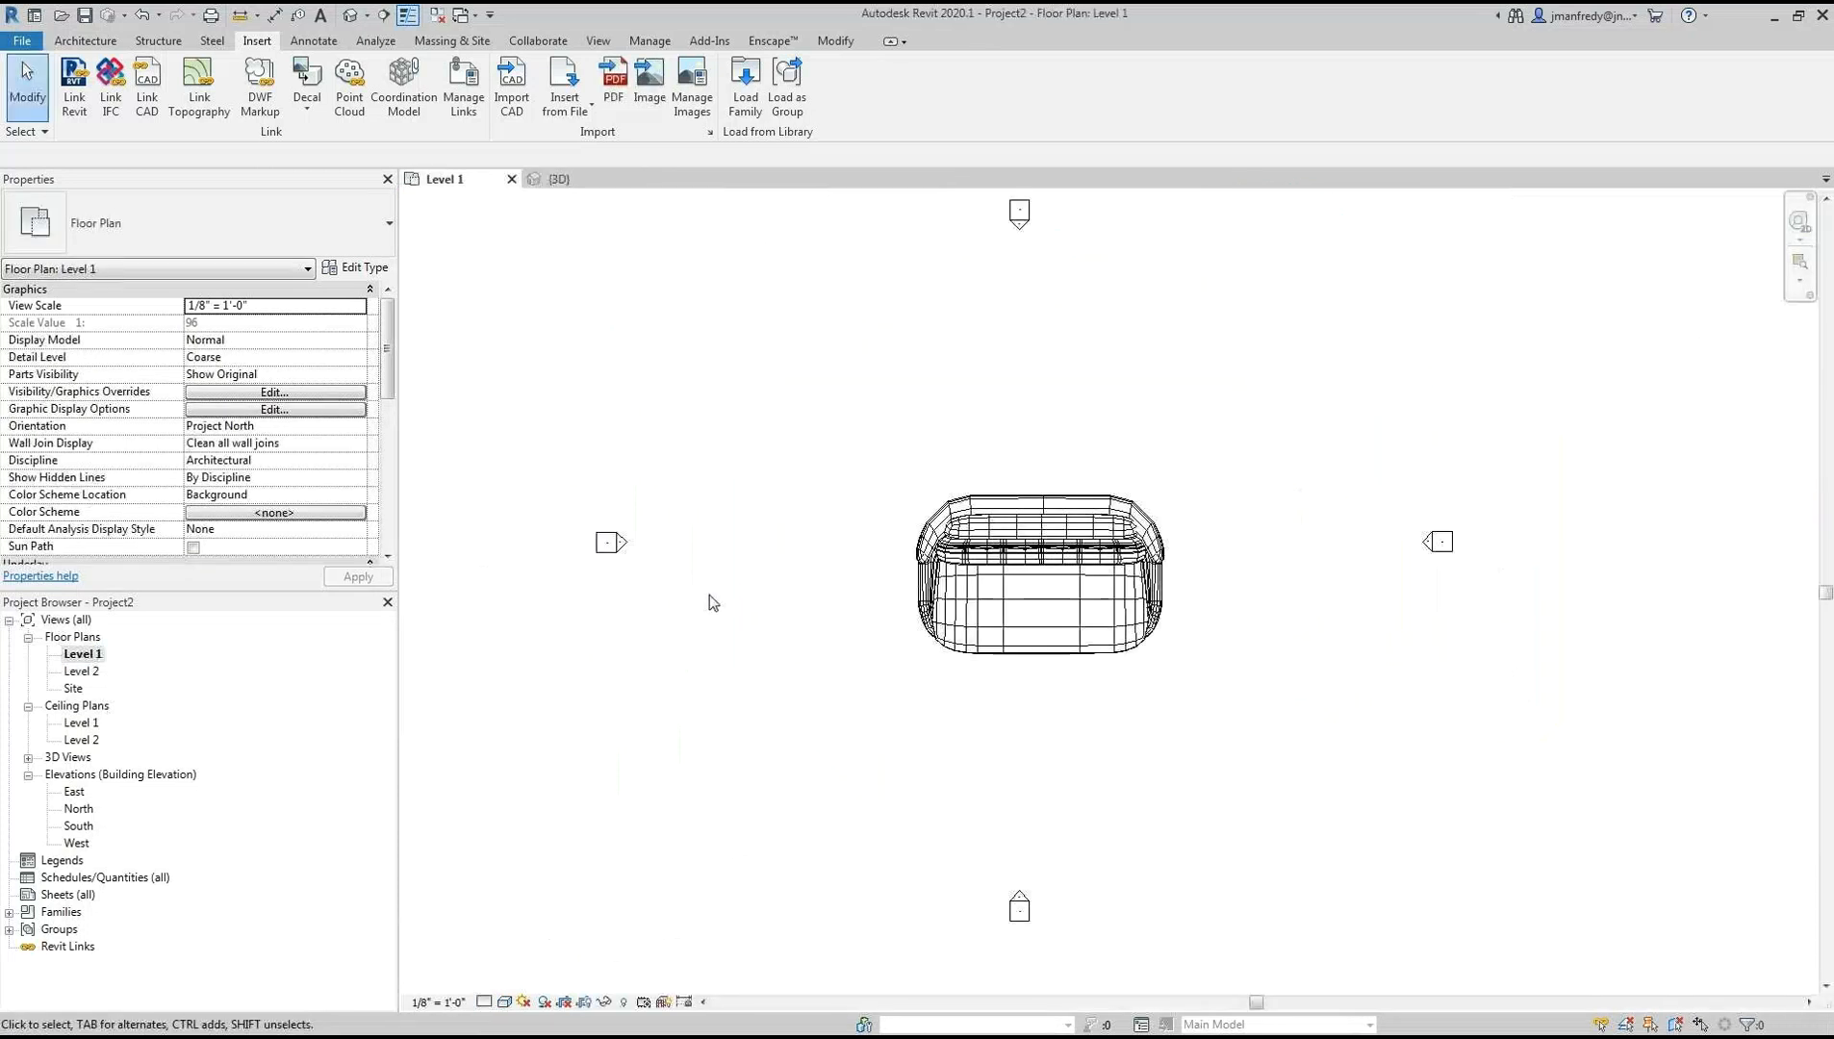
click(238, 14)
click(828, 578)
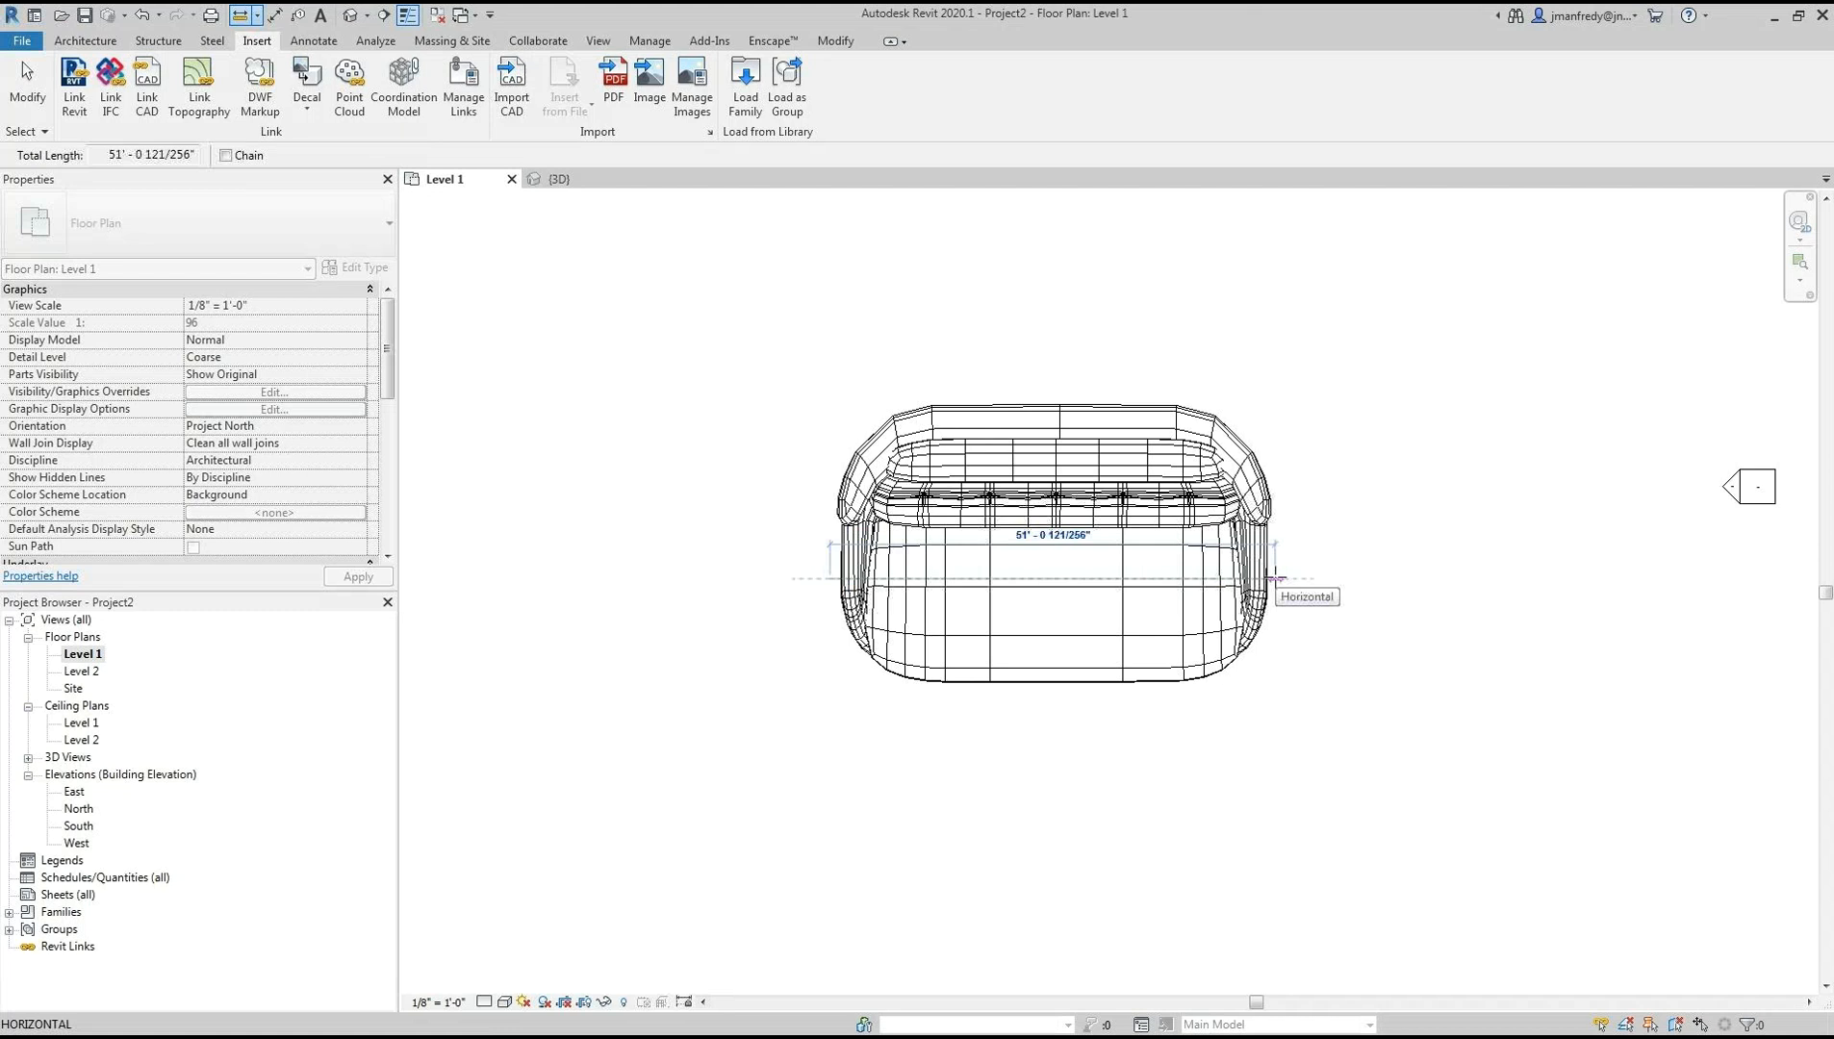
key(Escape)
key(Escape)
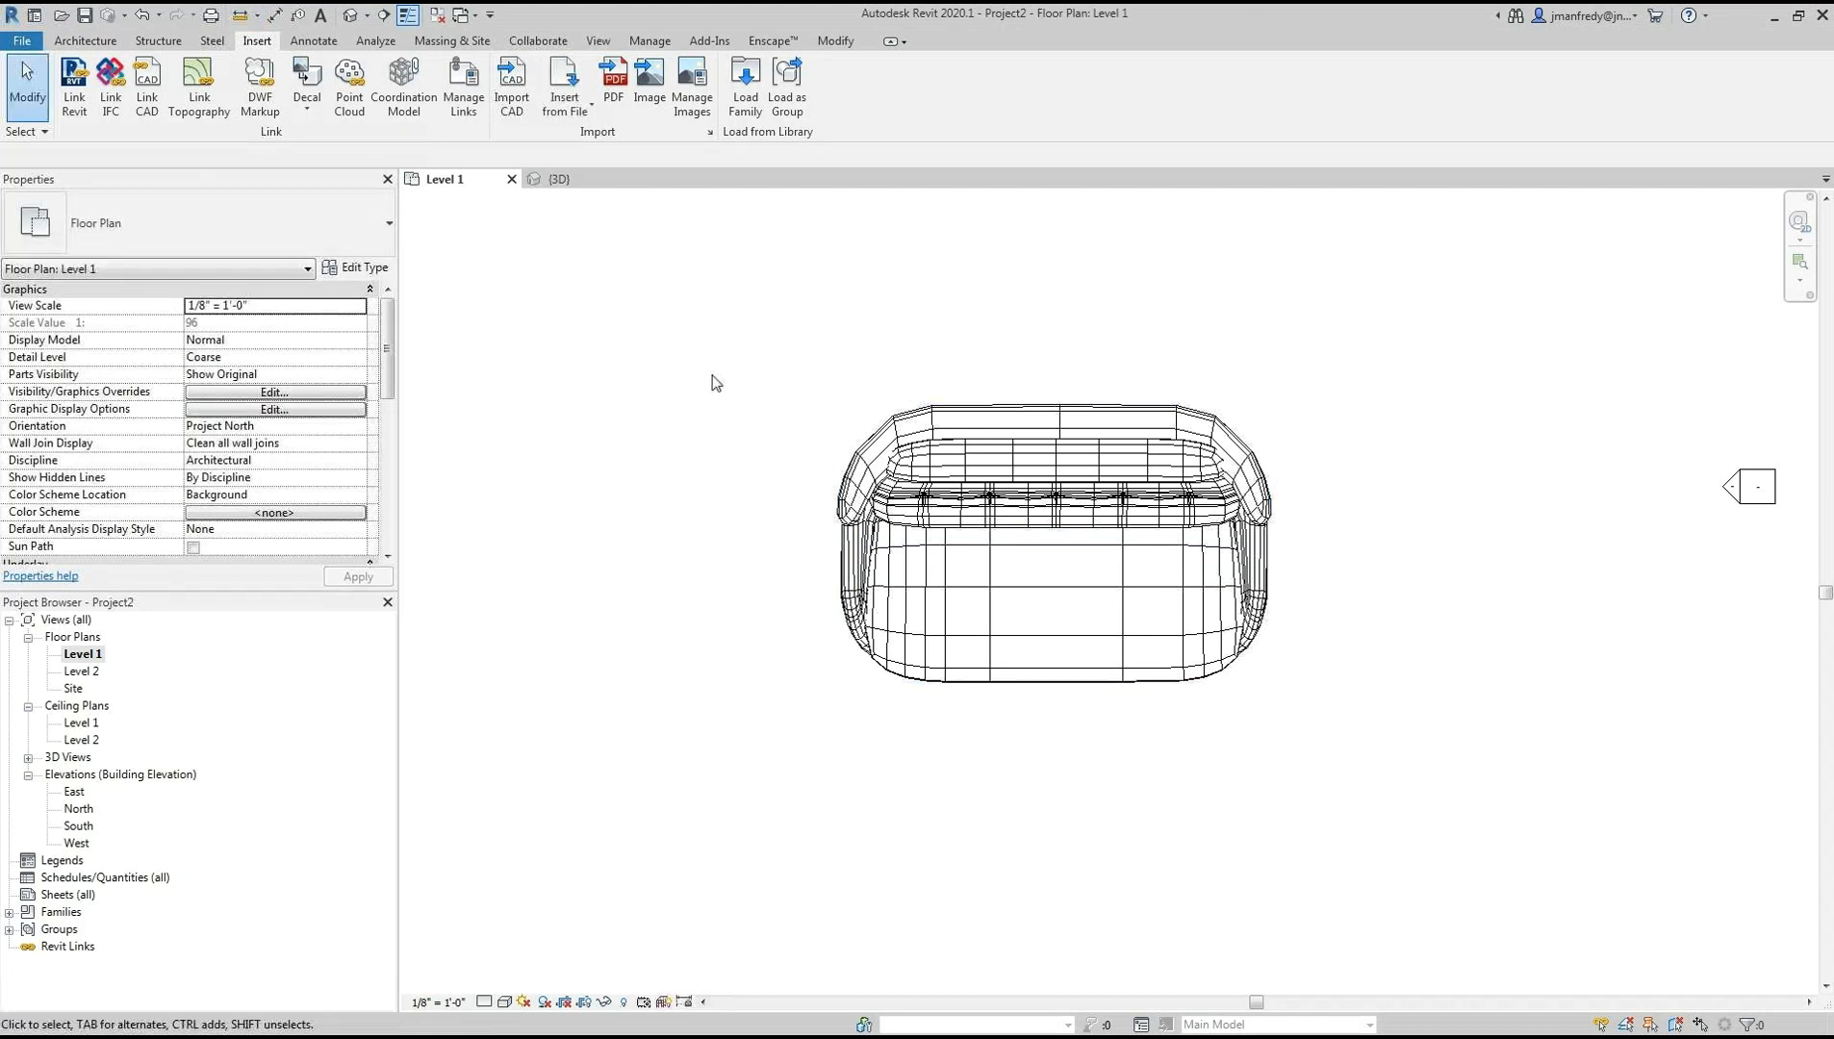
Return to the 3D view and open the material selection for the 3D-CHAIR layer in the imported object styles
click(352, 15)
scroll(797, 622, up, 5)
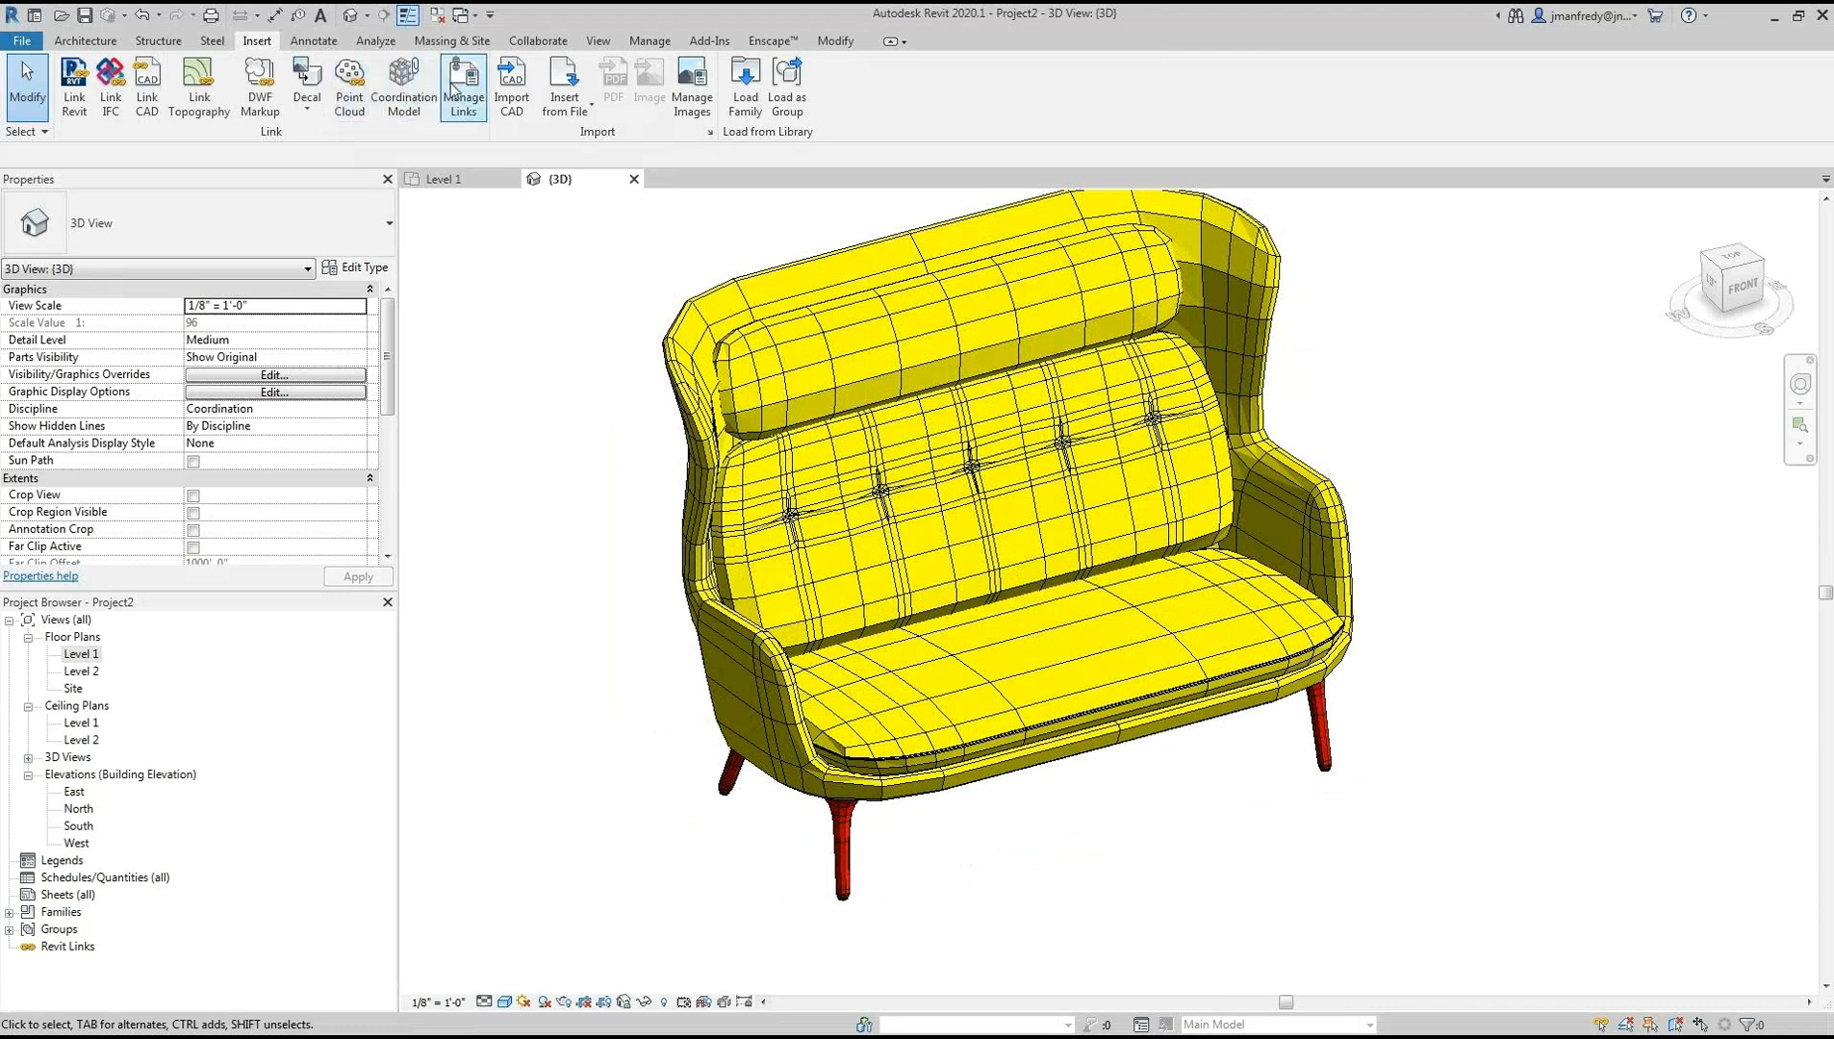
click(648, 40)
click(128, 85)
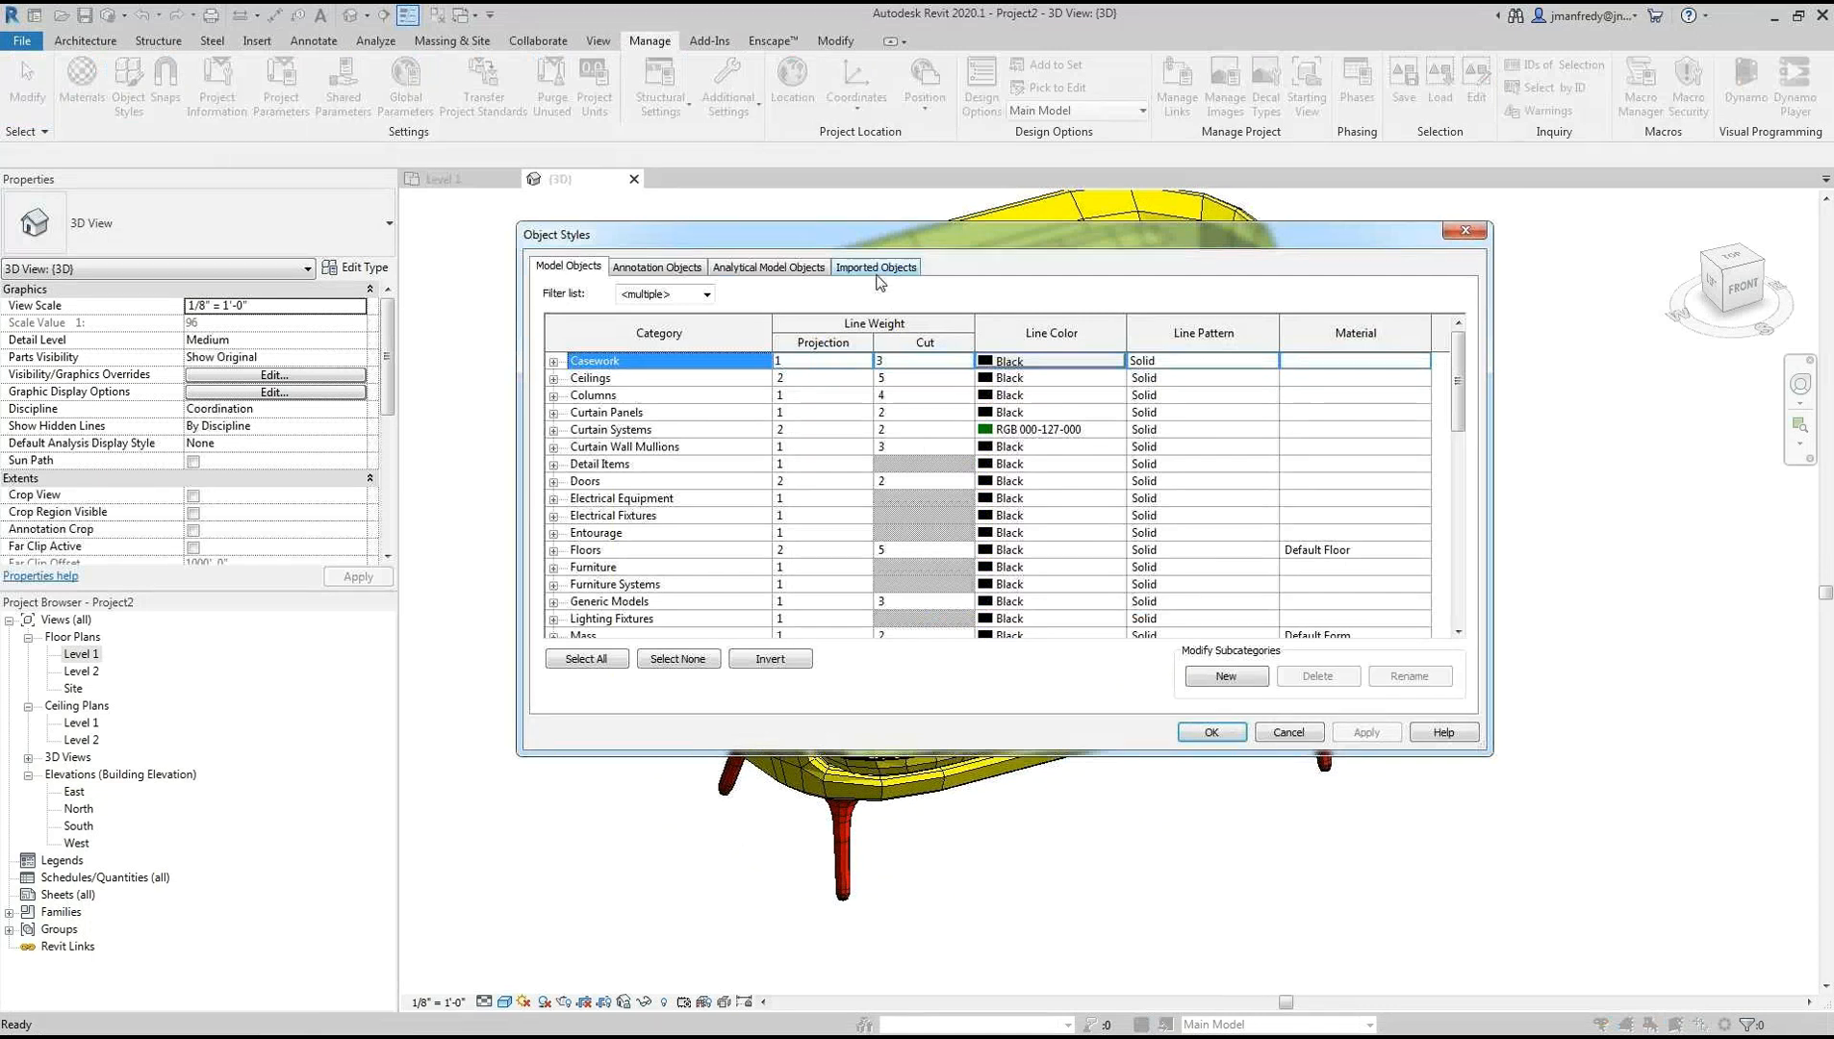
click(869, 274)
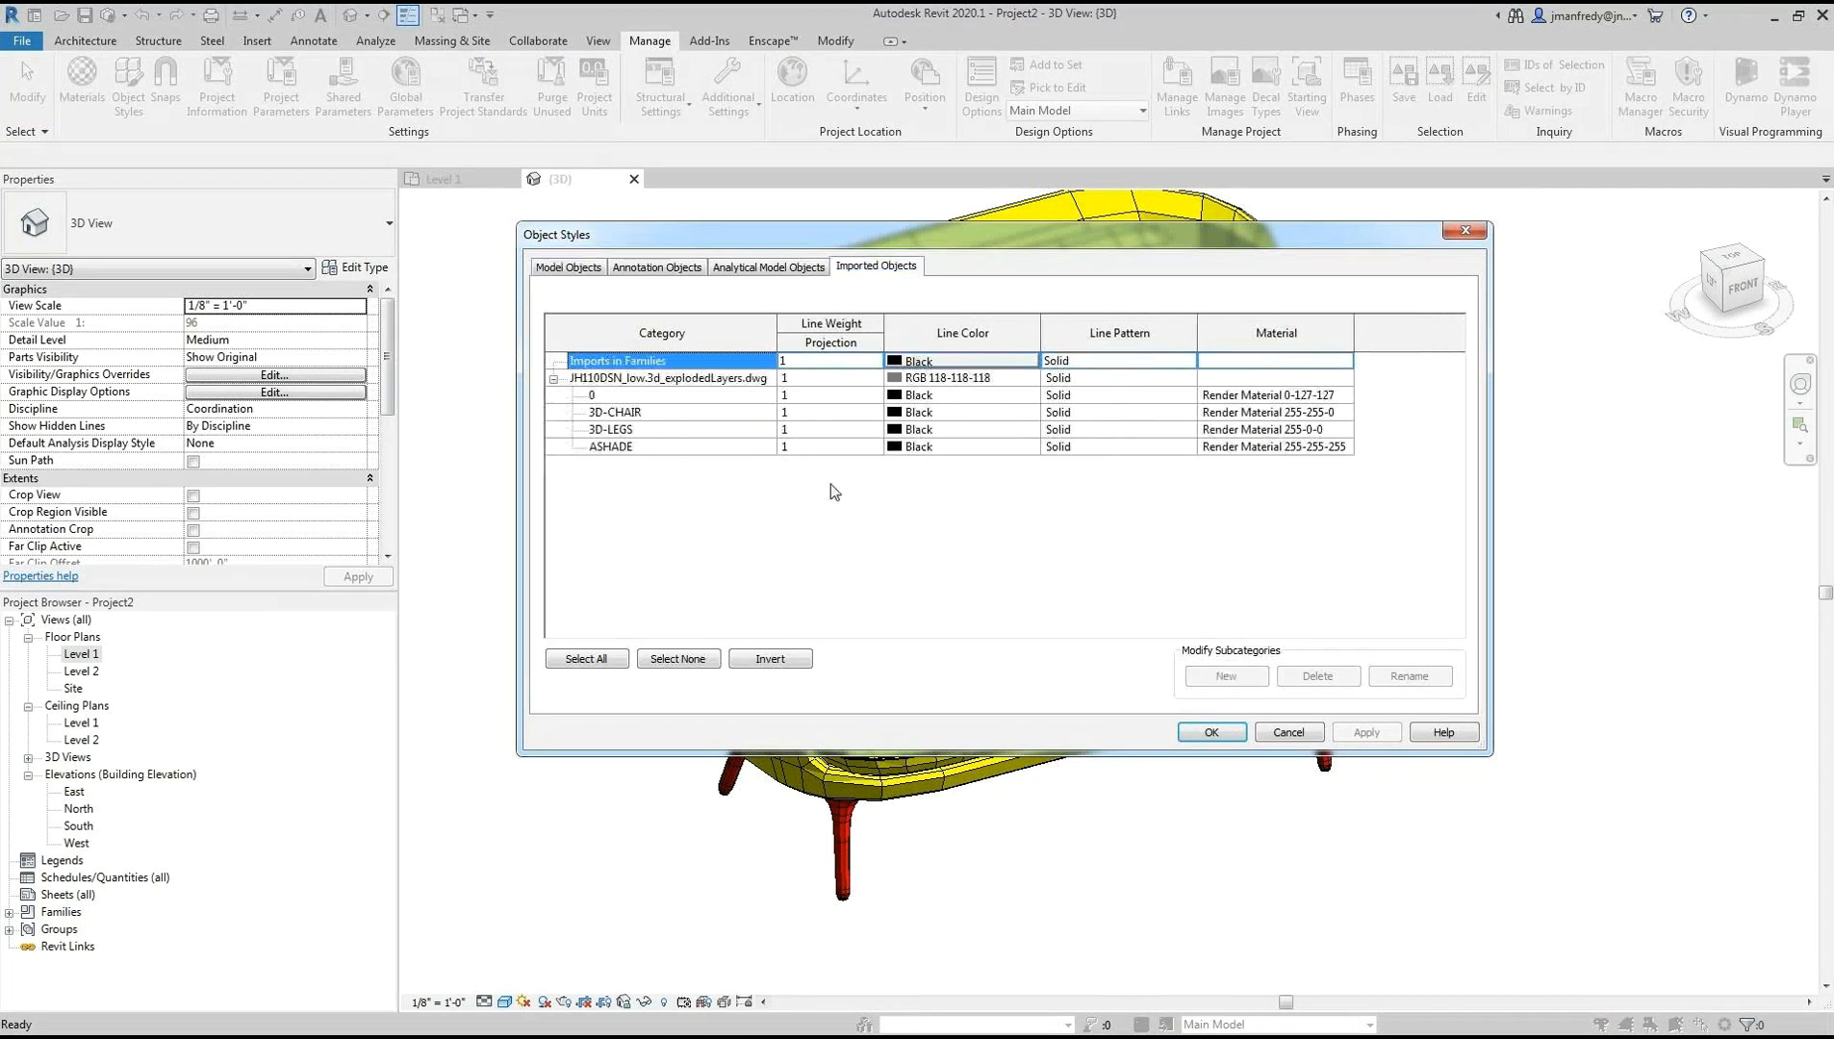
click(683, 416)
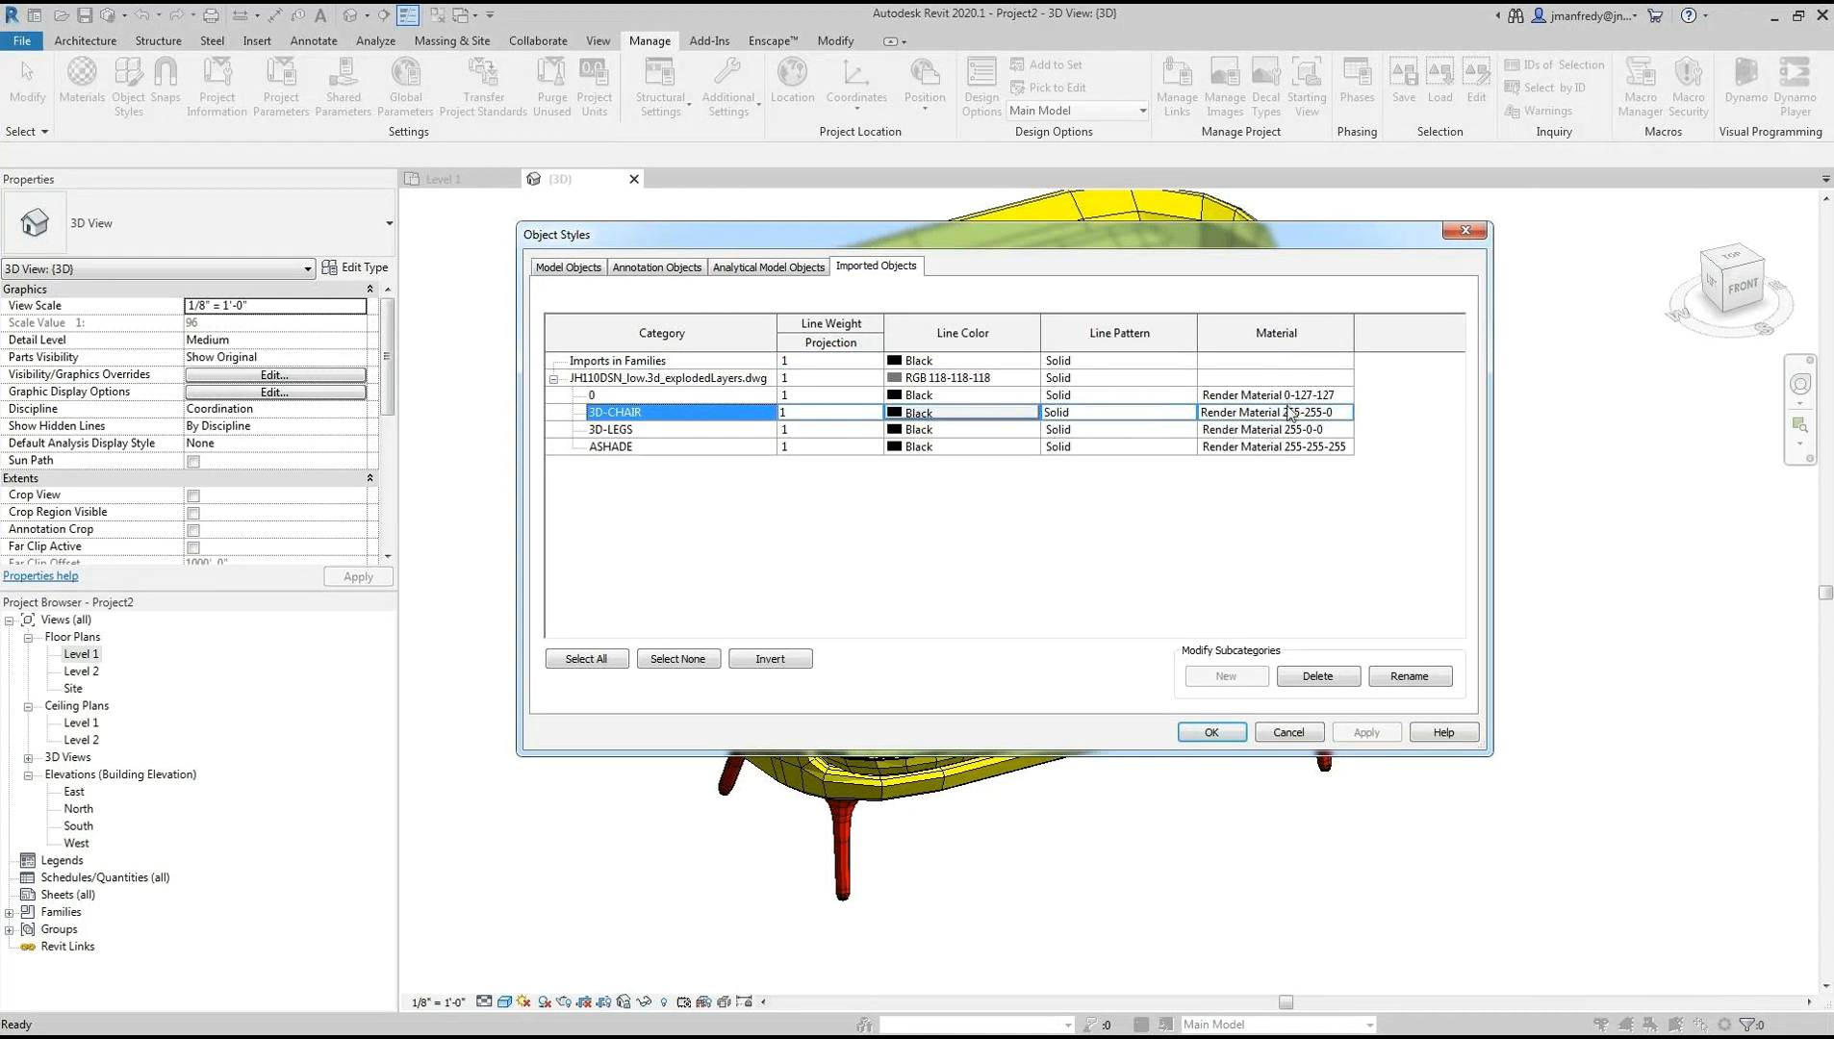
click(1347, 414)
click(1347, 414)
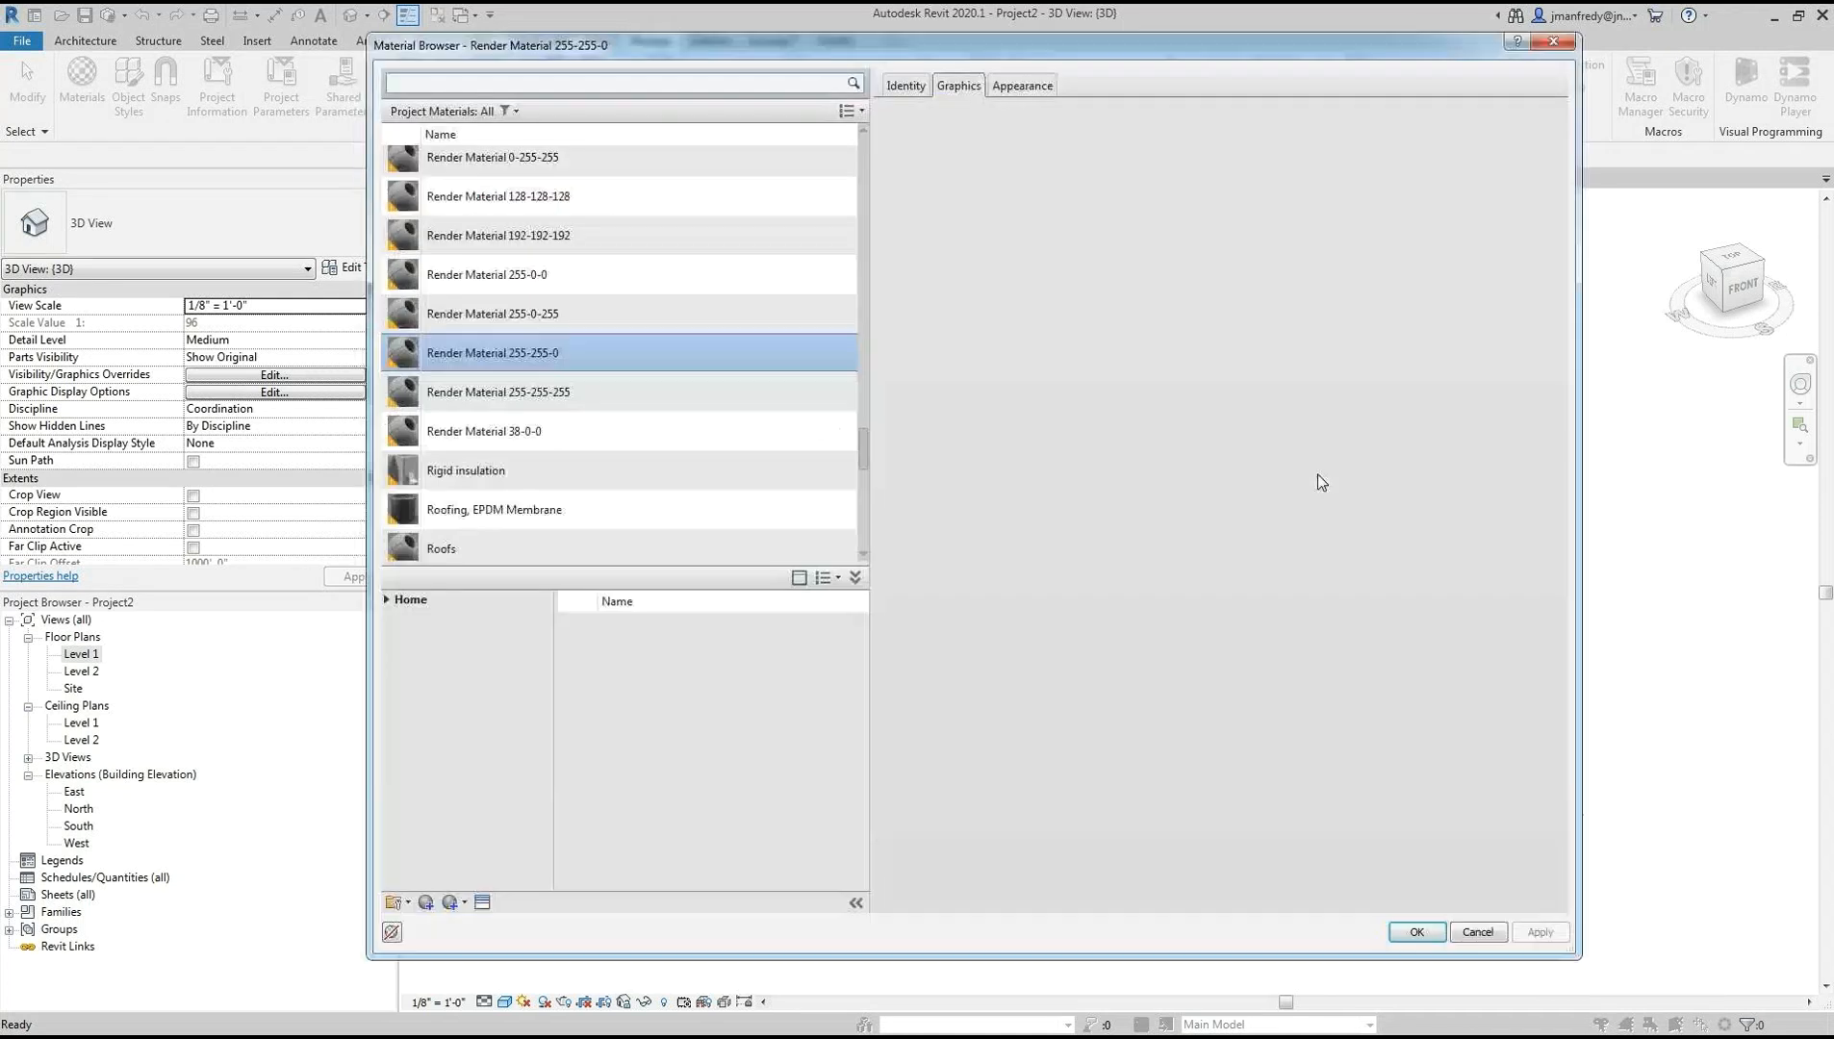
Search the materials for FABRIC and select Linen, Beige for the 3D-CHAIR layer
click(616, 88)
text(FABRIC)
key(Return)
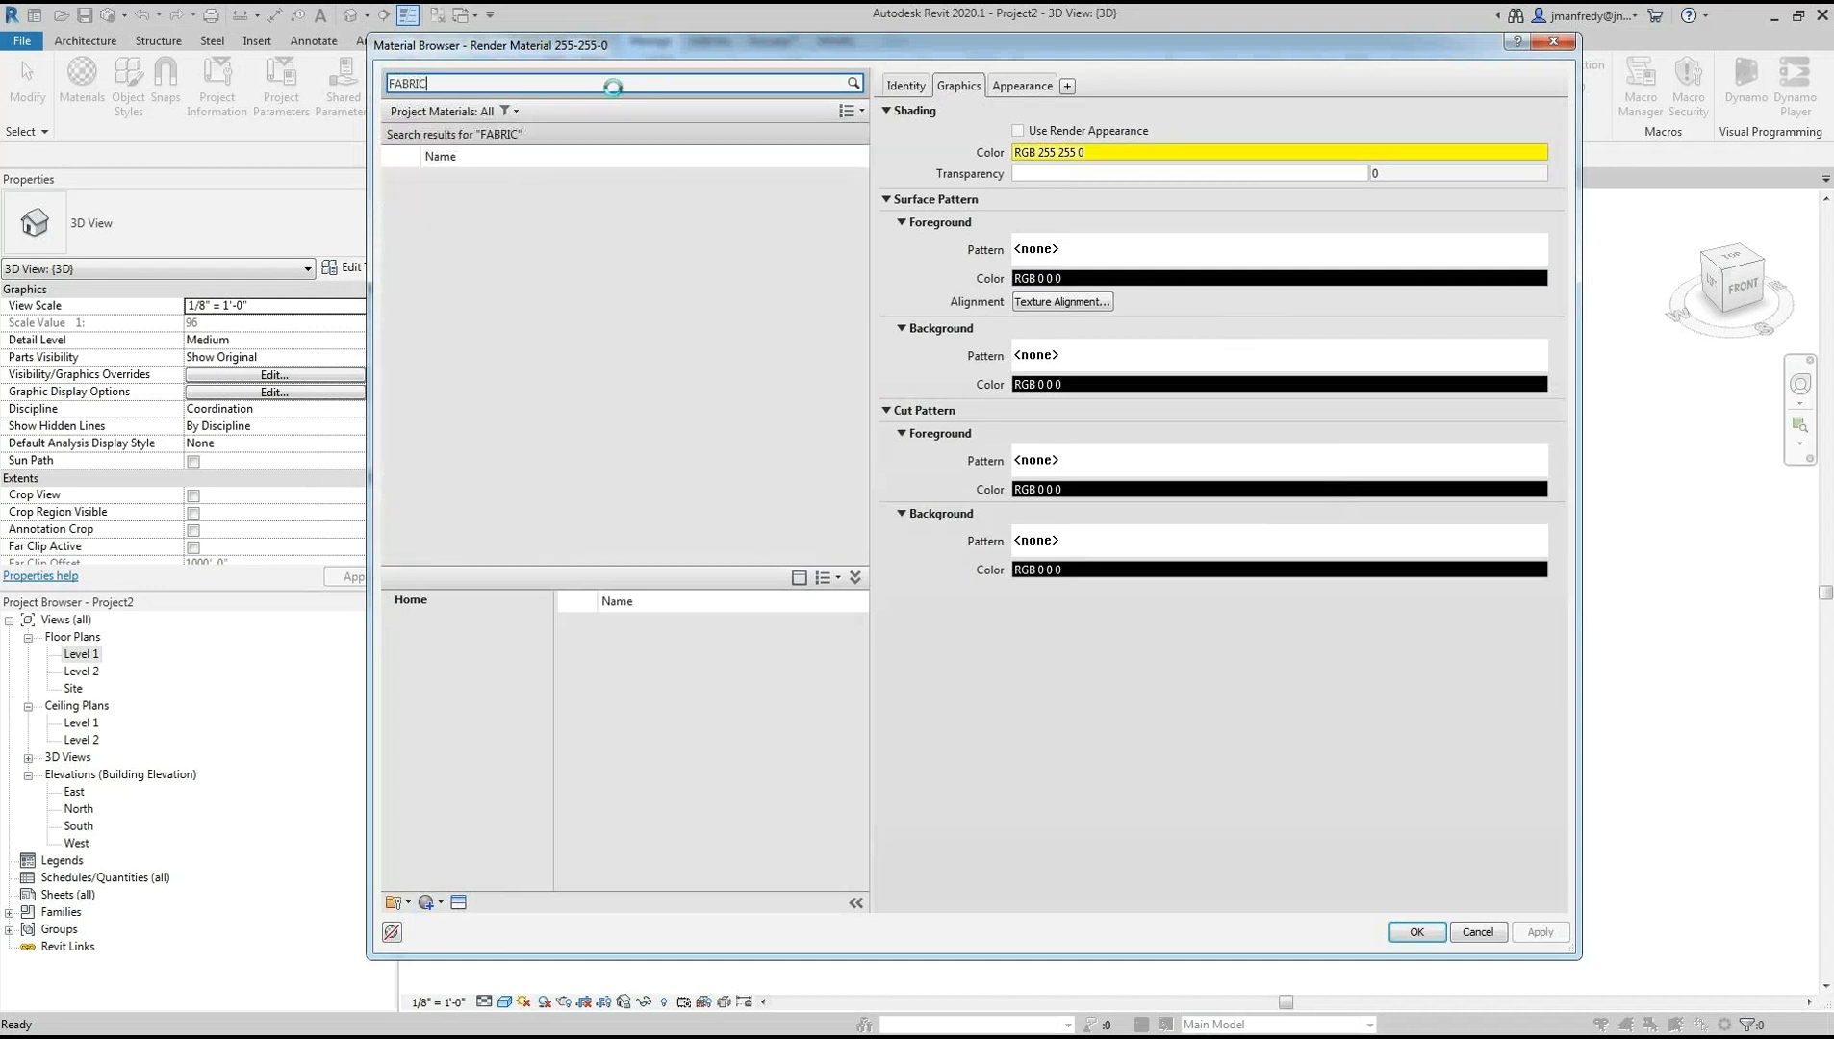
click(501, 237)
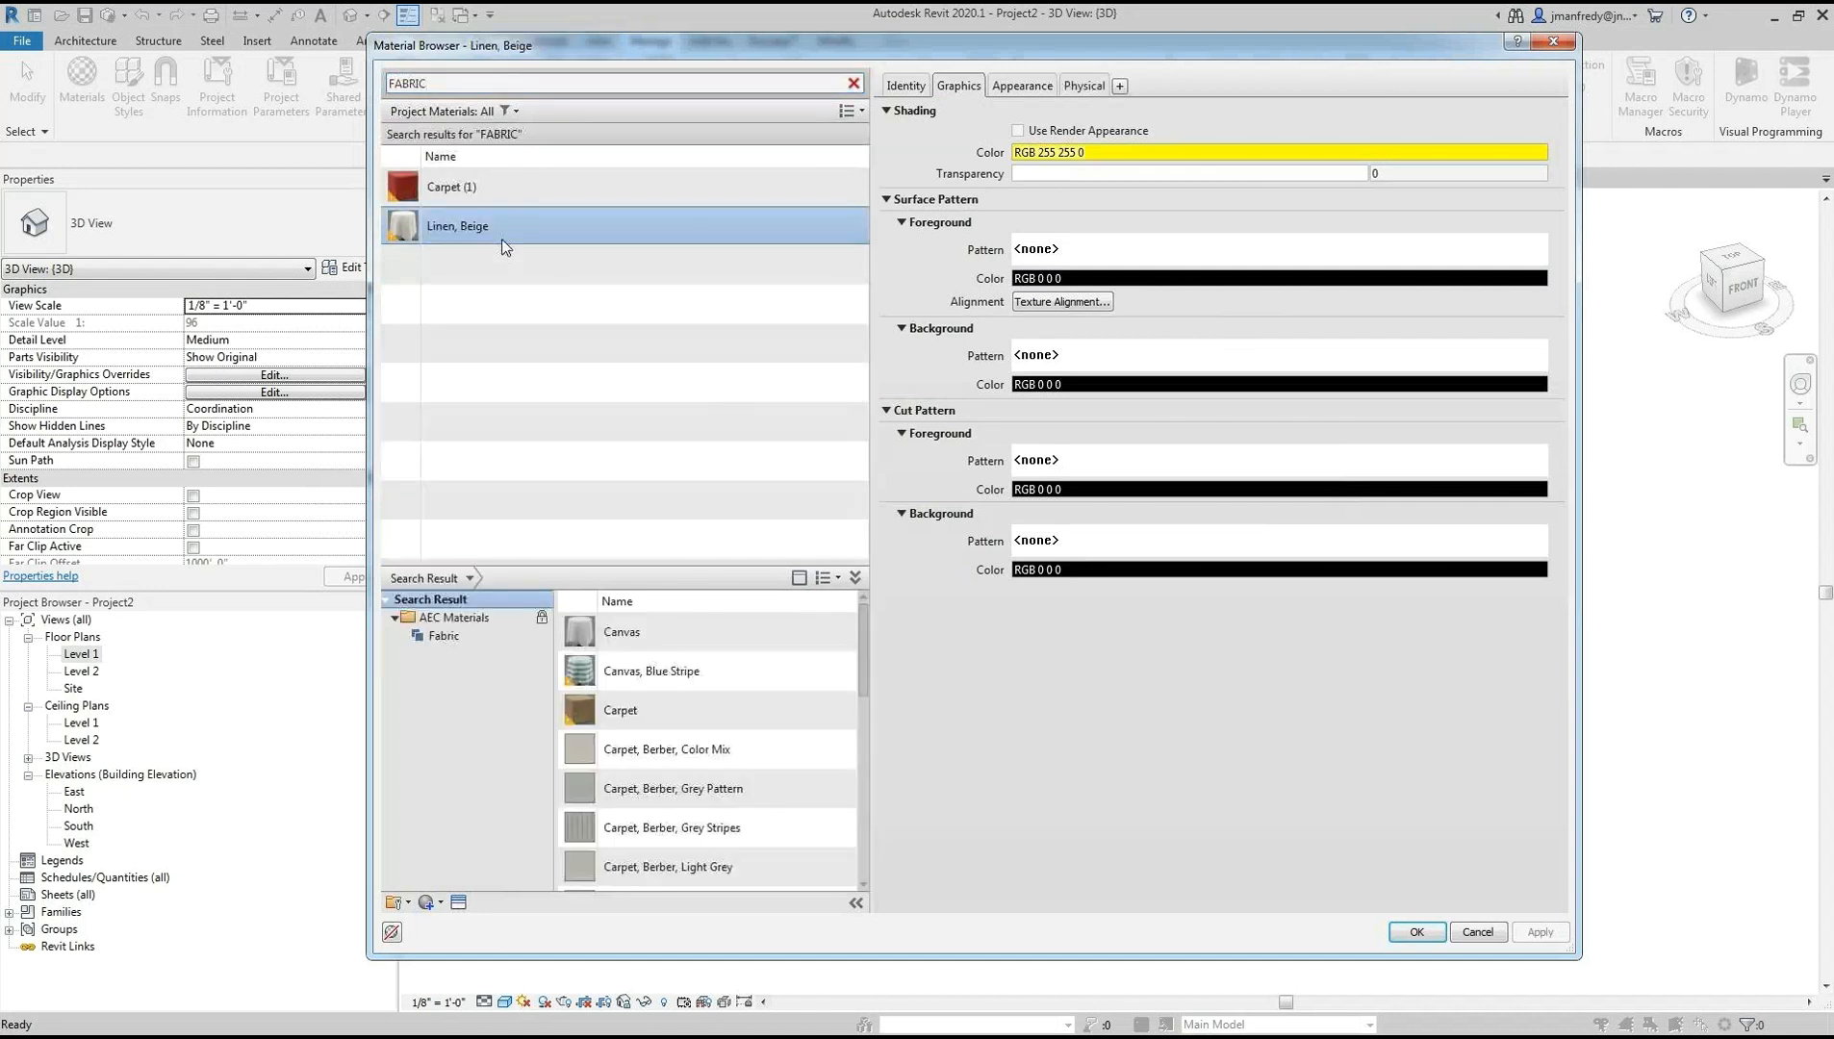
Examine the appearance settings of Linen, Beige with an enlarged preview, and shrink the preview again
click(1032, 84)
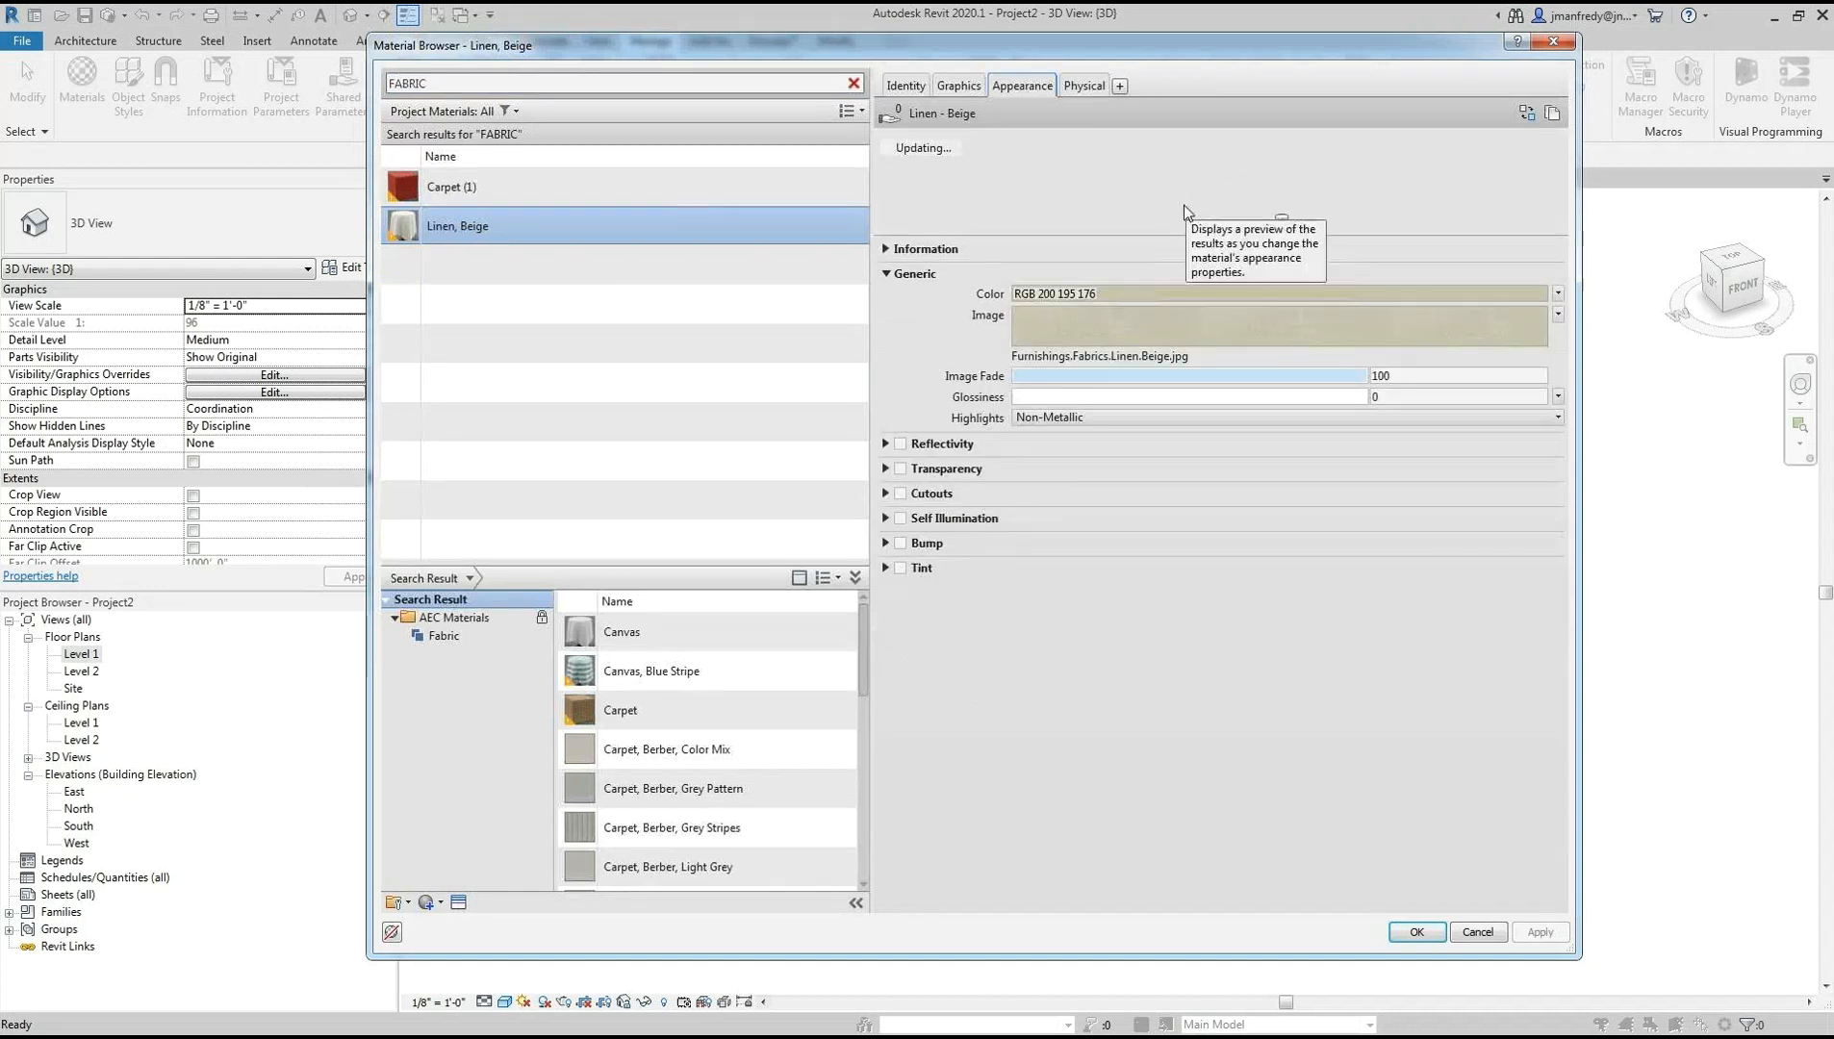
drag(1152, 238, 1152, 553)
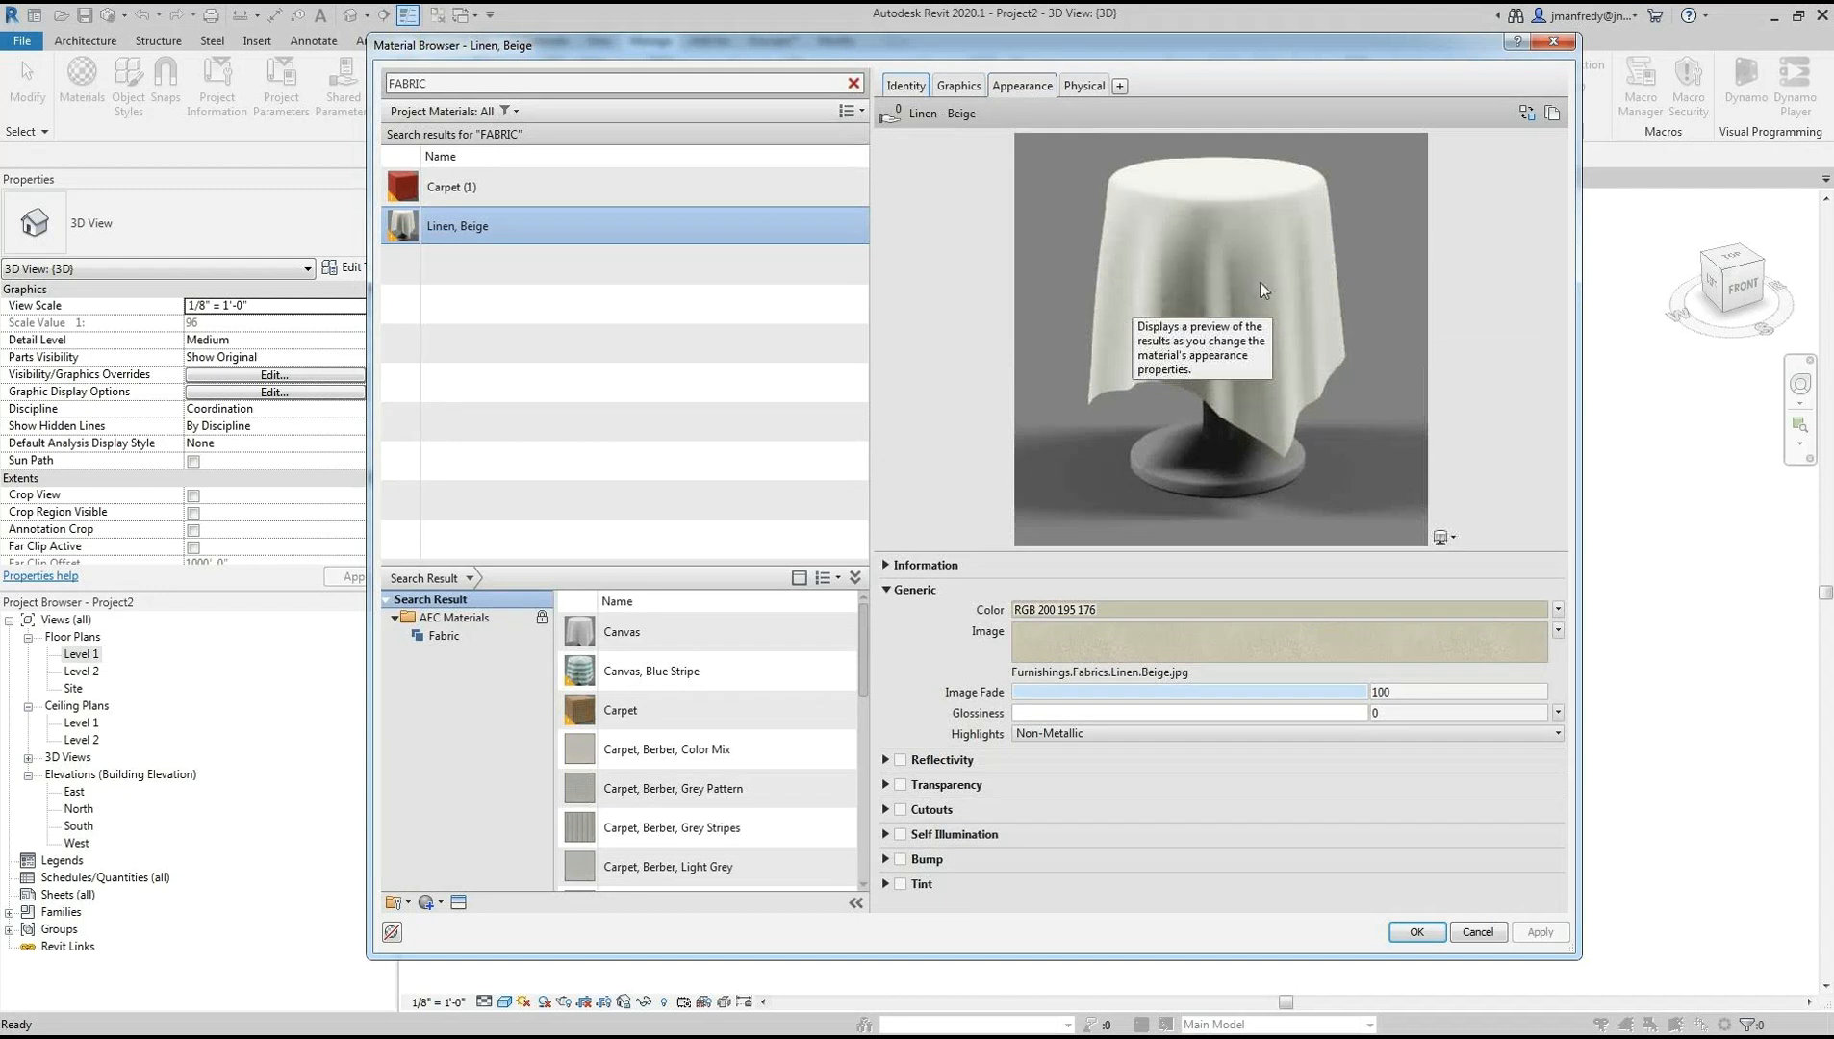
mouse_move(1316, 657)
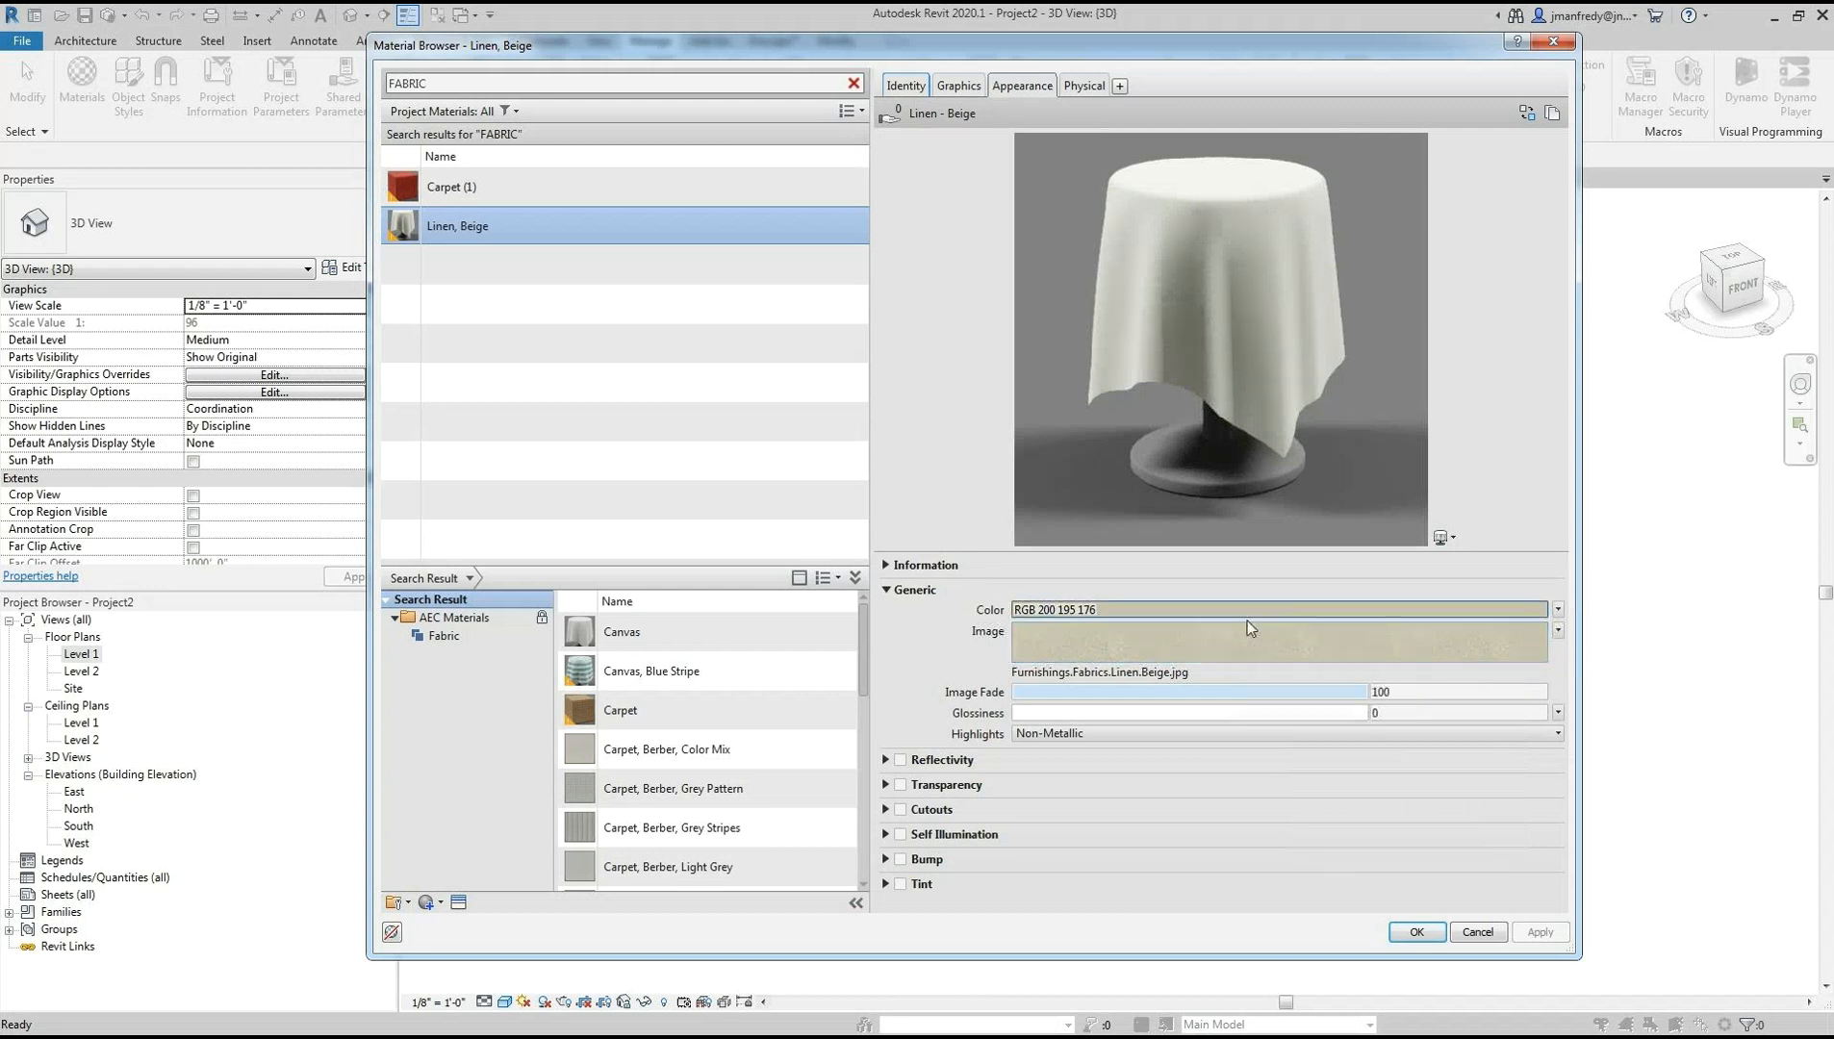
drag(1001, 548, 998, 371)
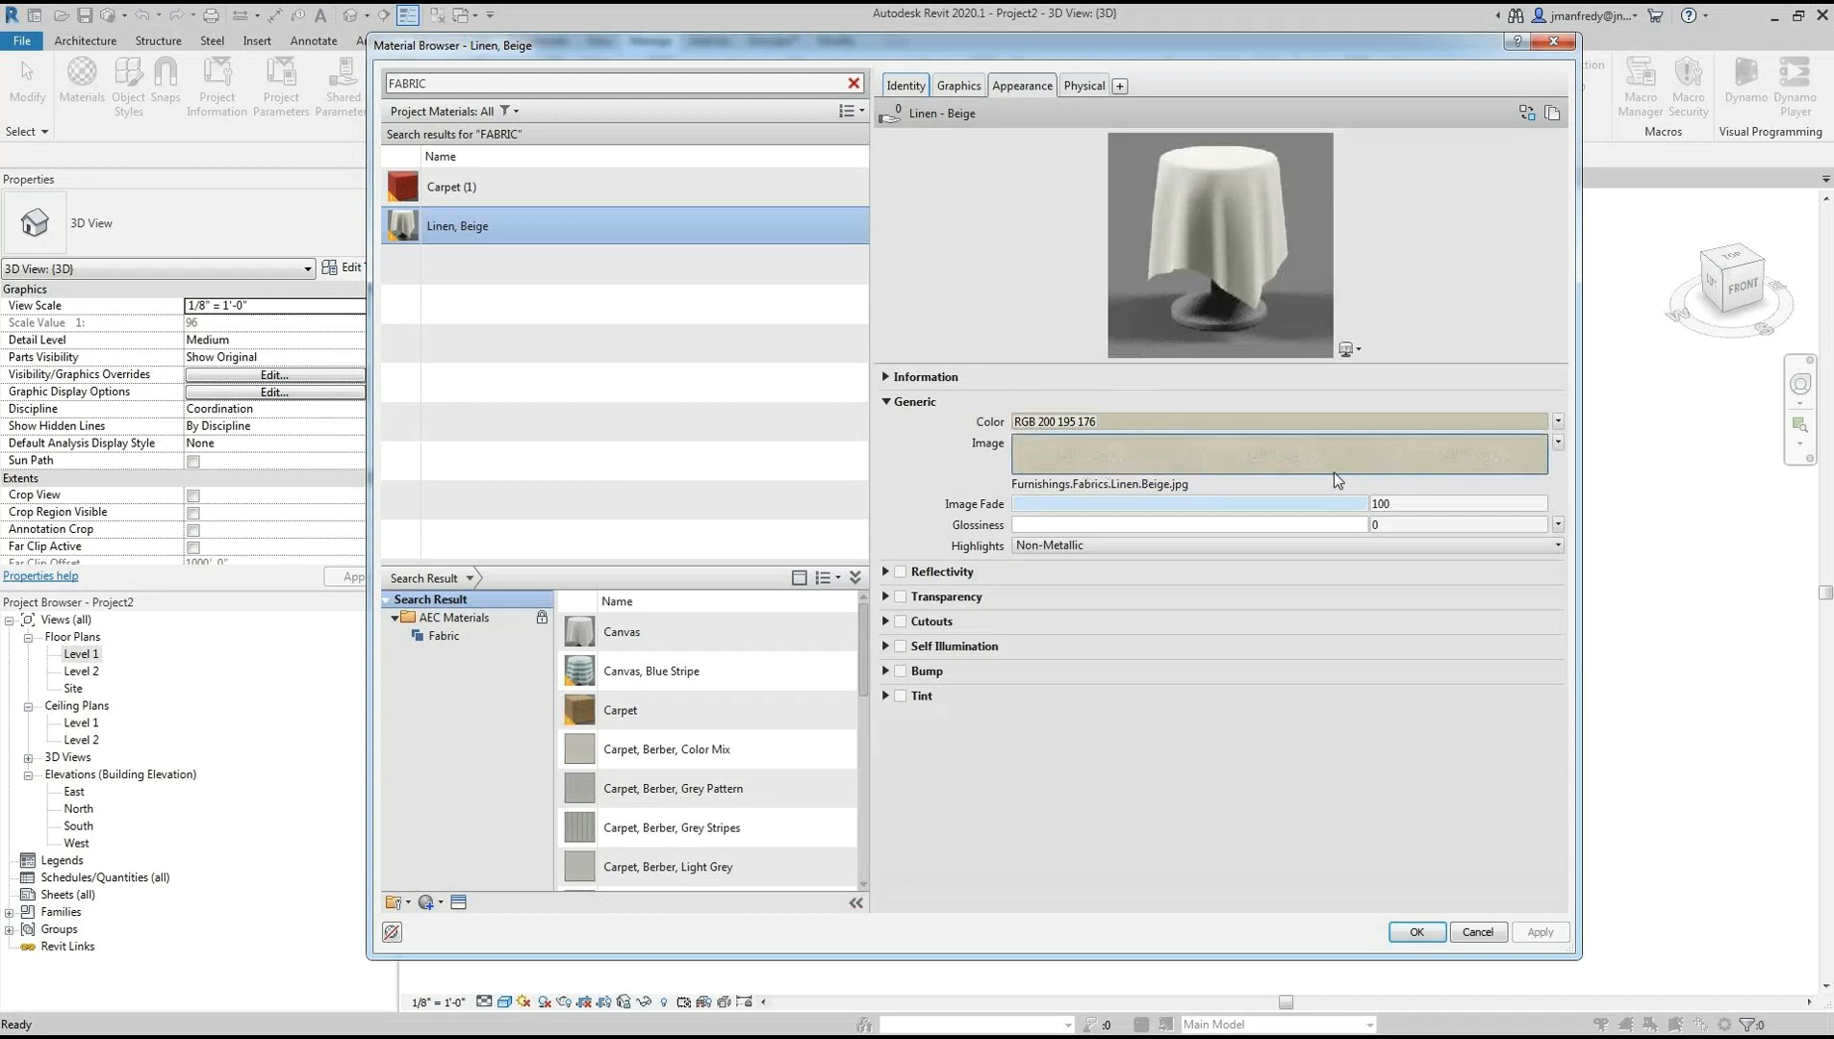
Confirm Linen, Beige for the 3D-CHAIR layer, and search for CHERRY to assign the Cherry material to the 3D-LEGS layer
click(1415, 932)
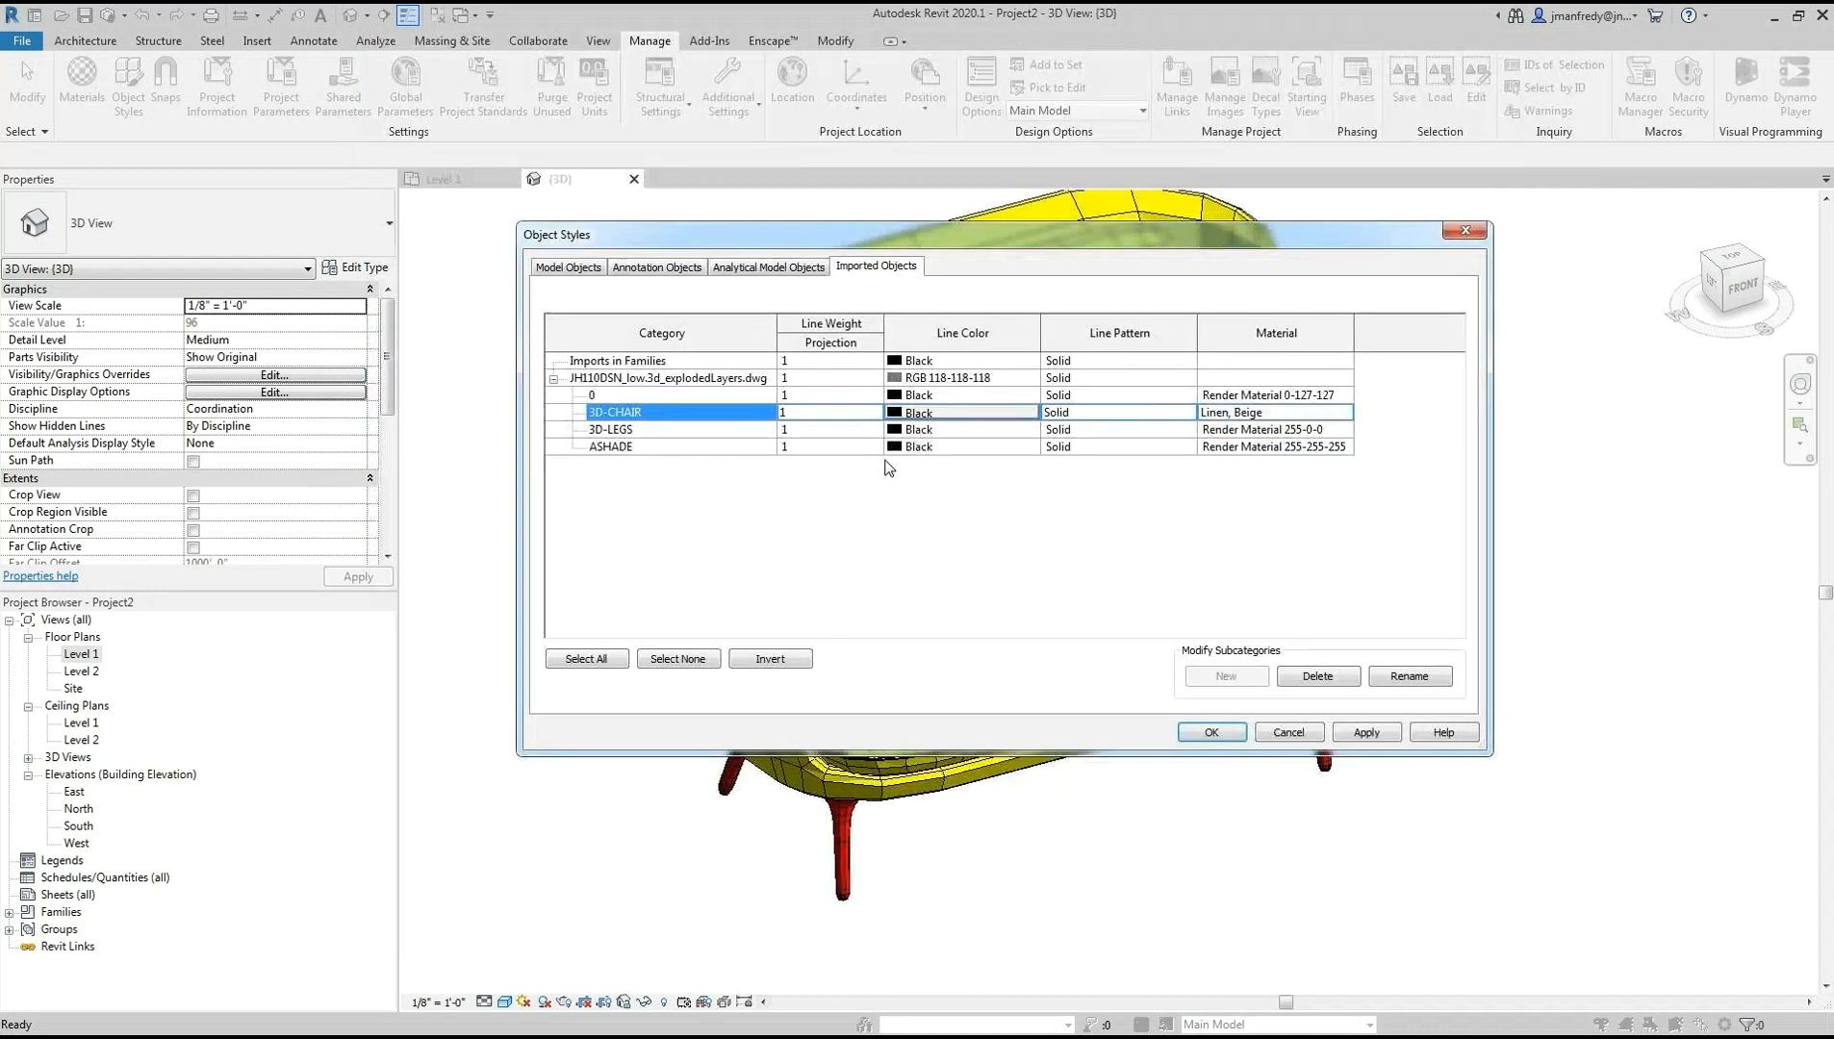
click(700, 433)
click(1331, 429)
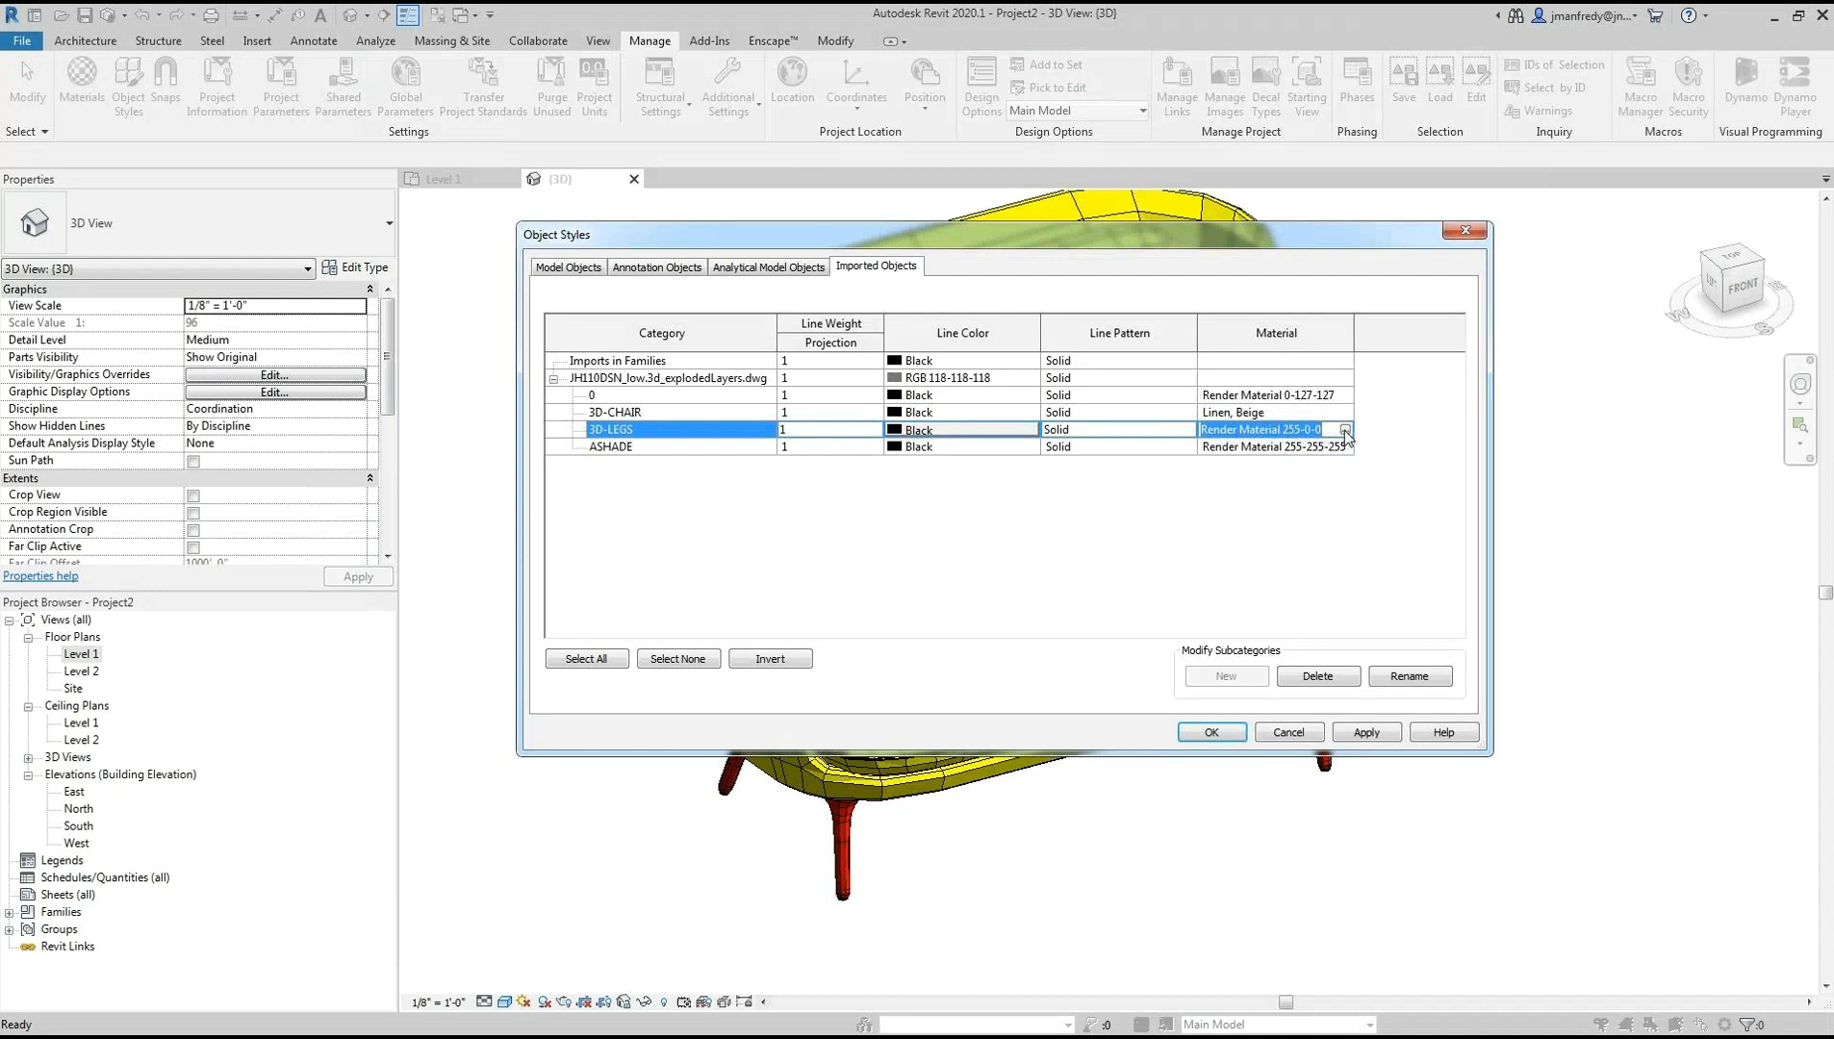
click(1344, 430)
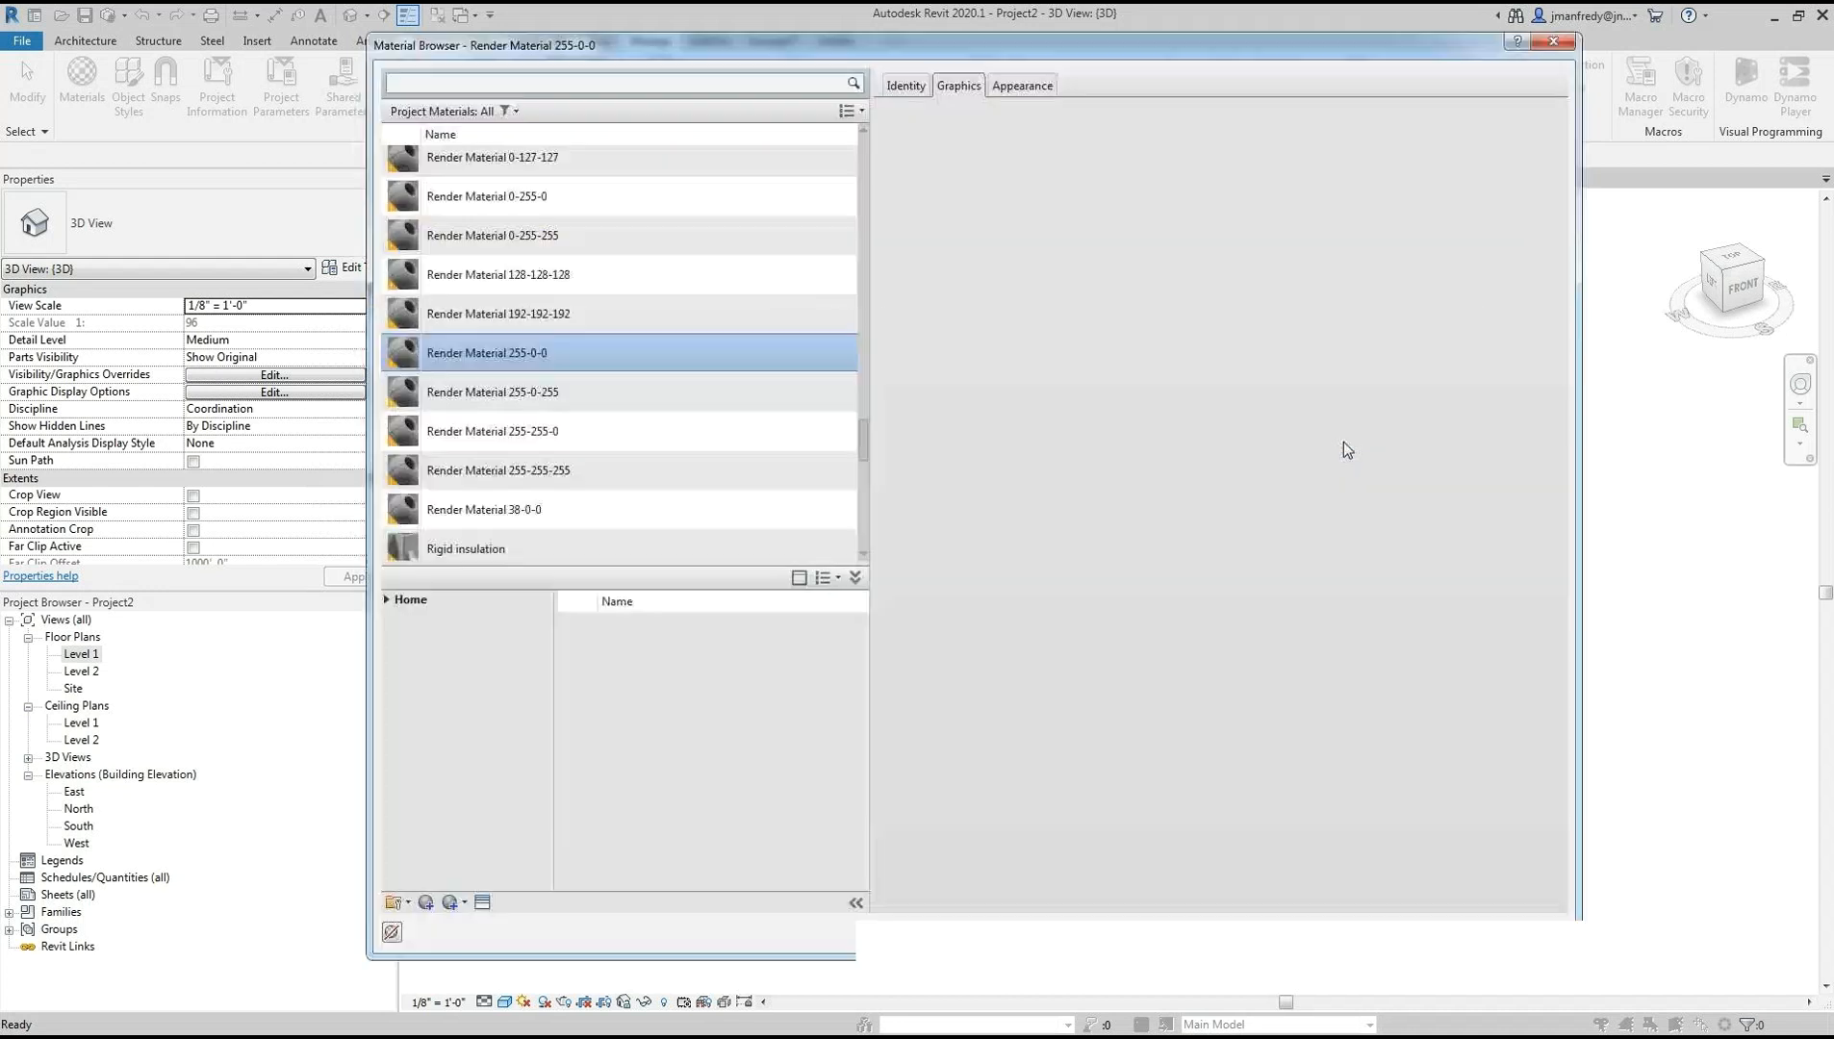
click(753, 88)
text(CHERRY)
key(Return)
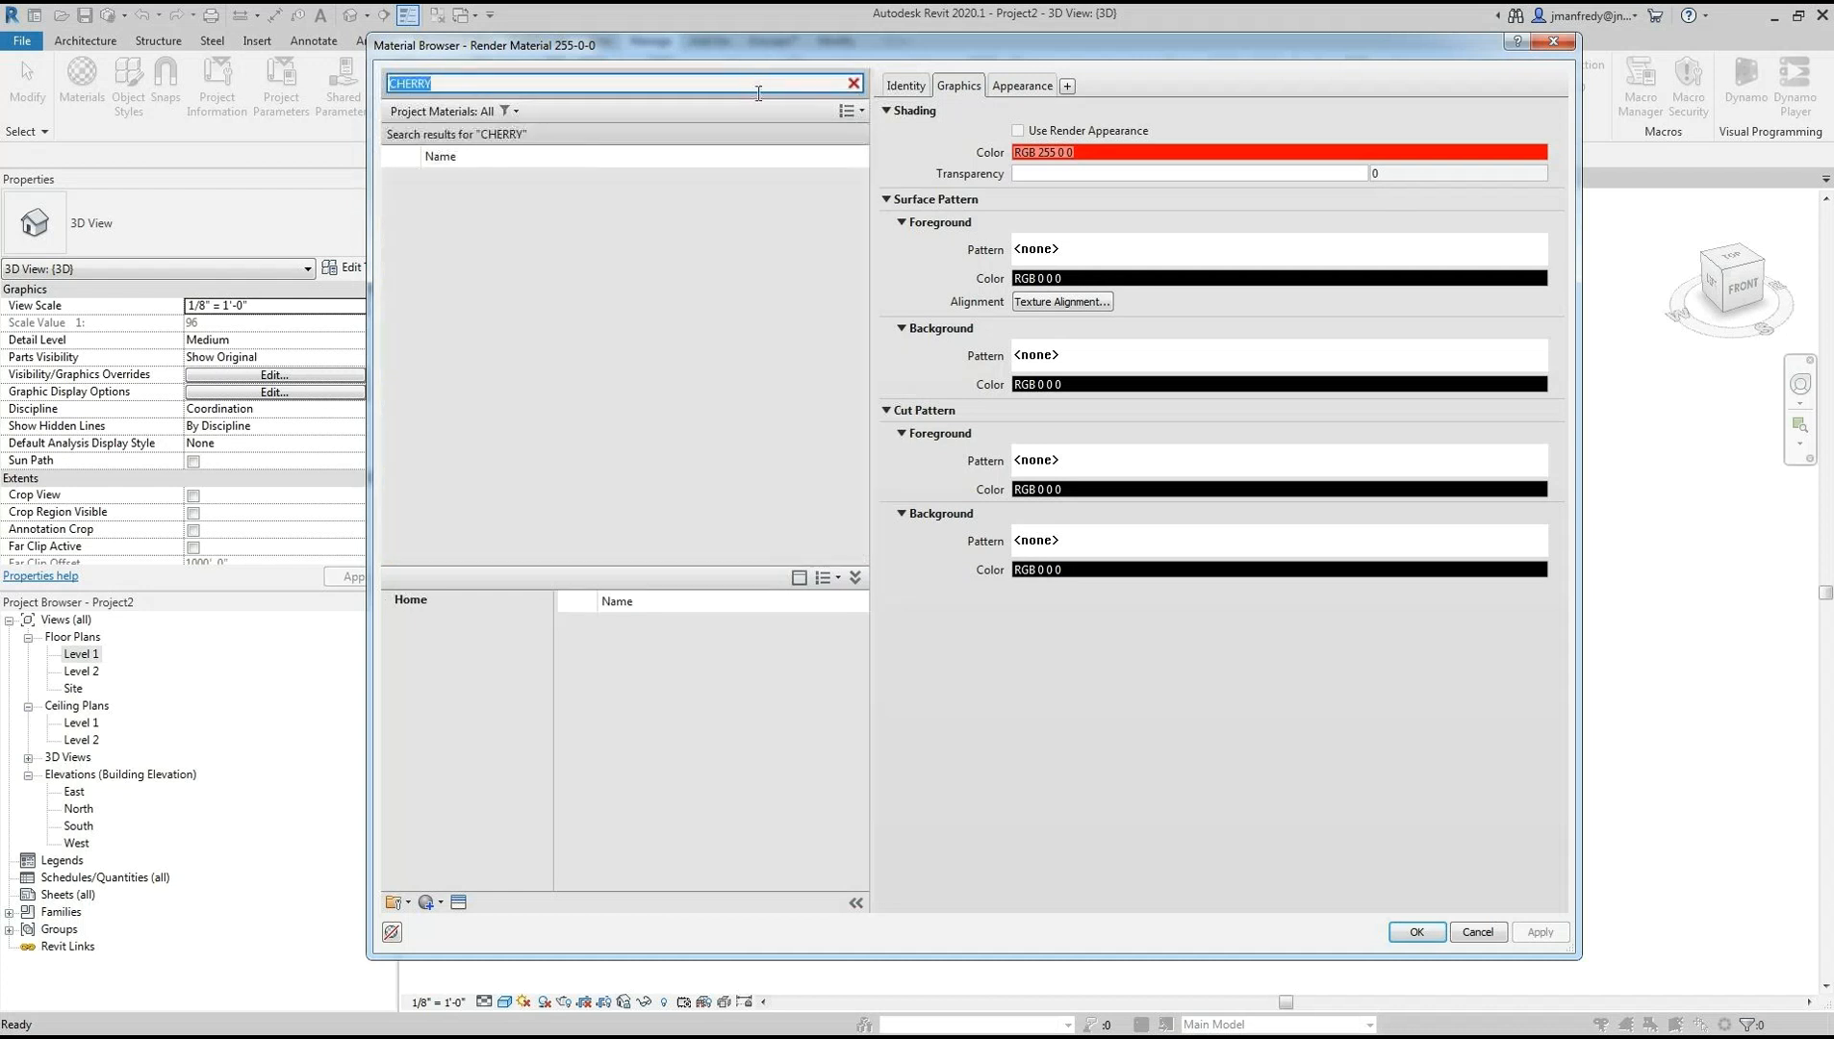
double_click(475, 190)
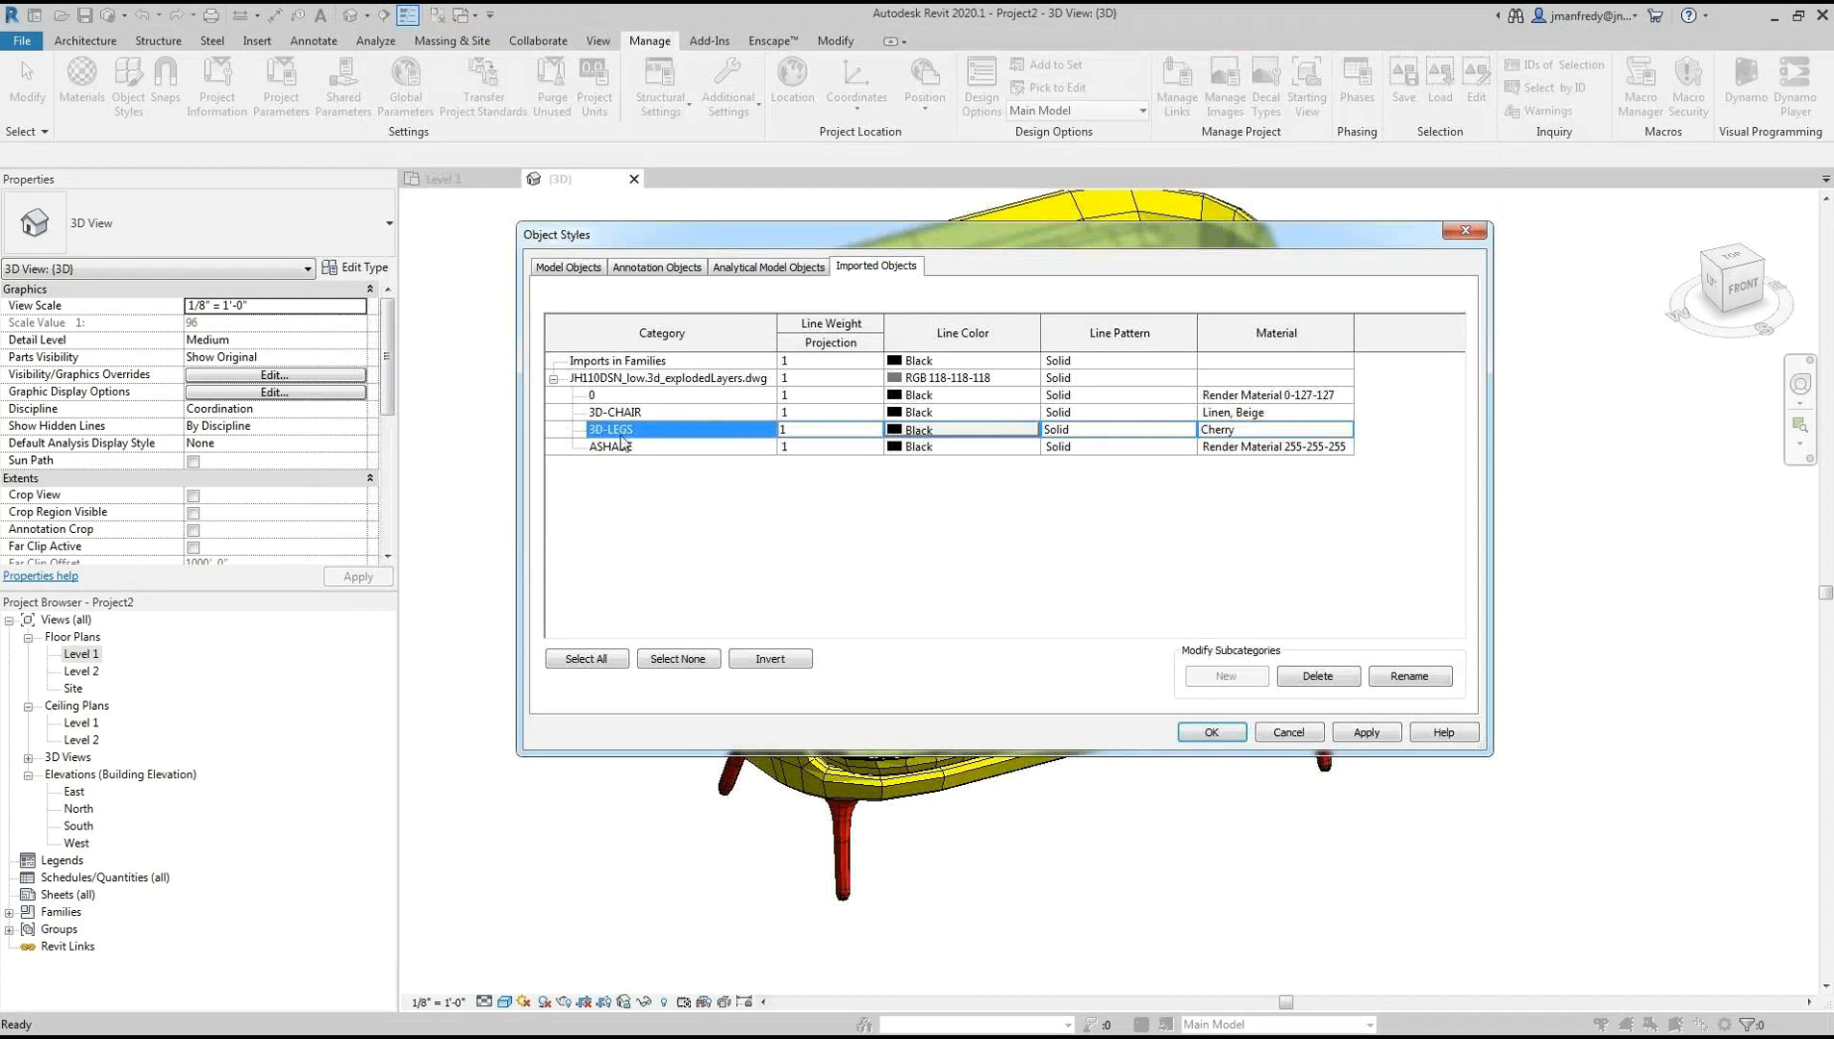
Apply the imported layer materials to the sofa and close the object styles
click(1370, 737)
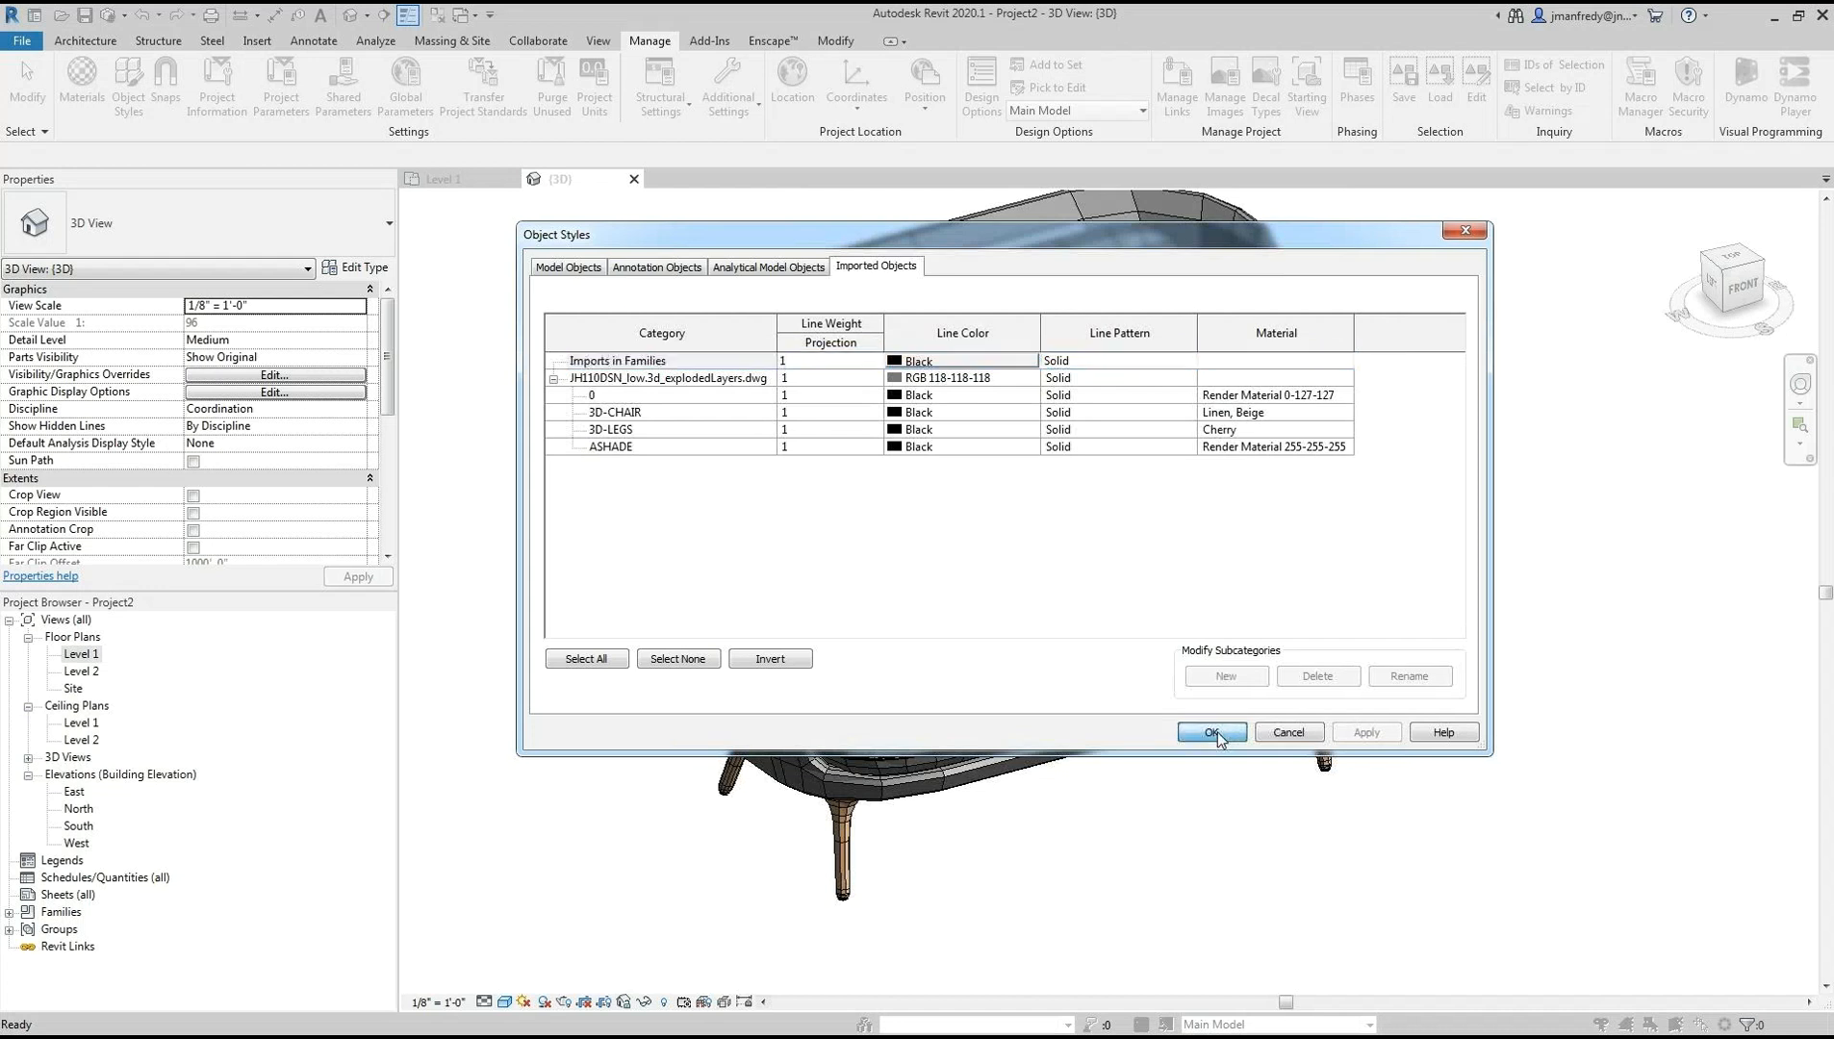
click(1211, 732)
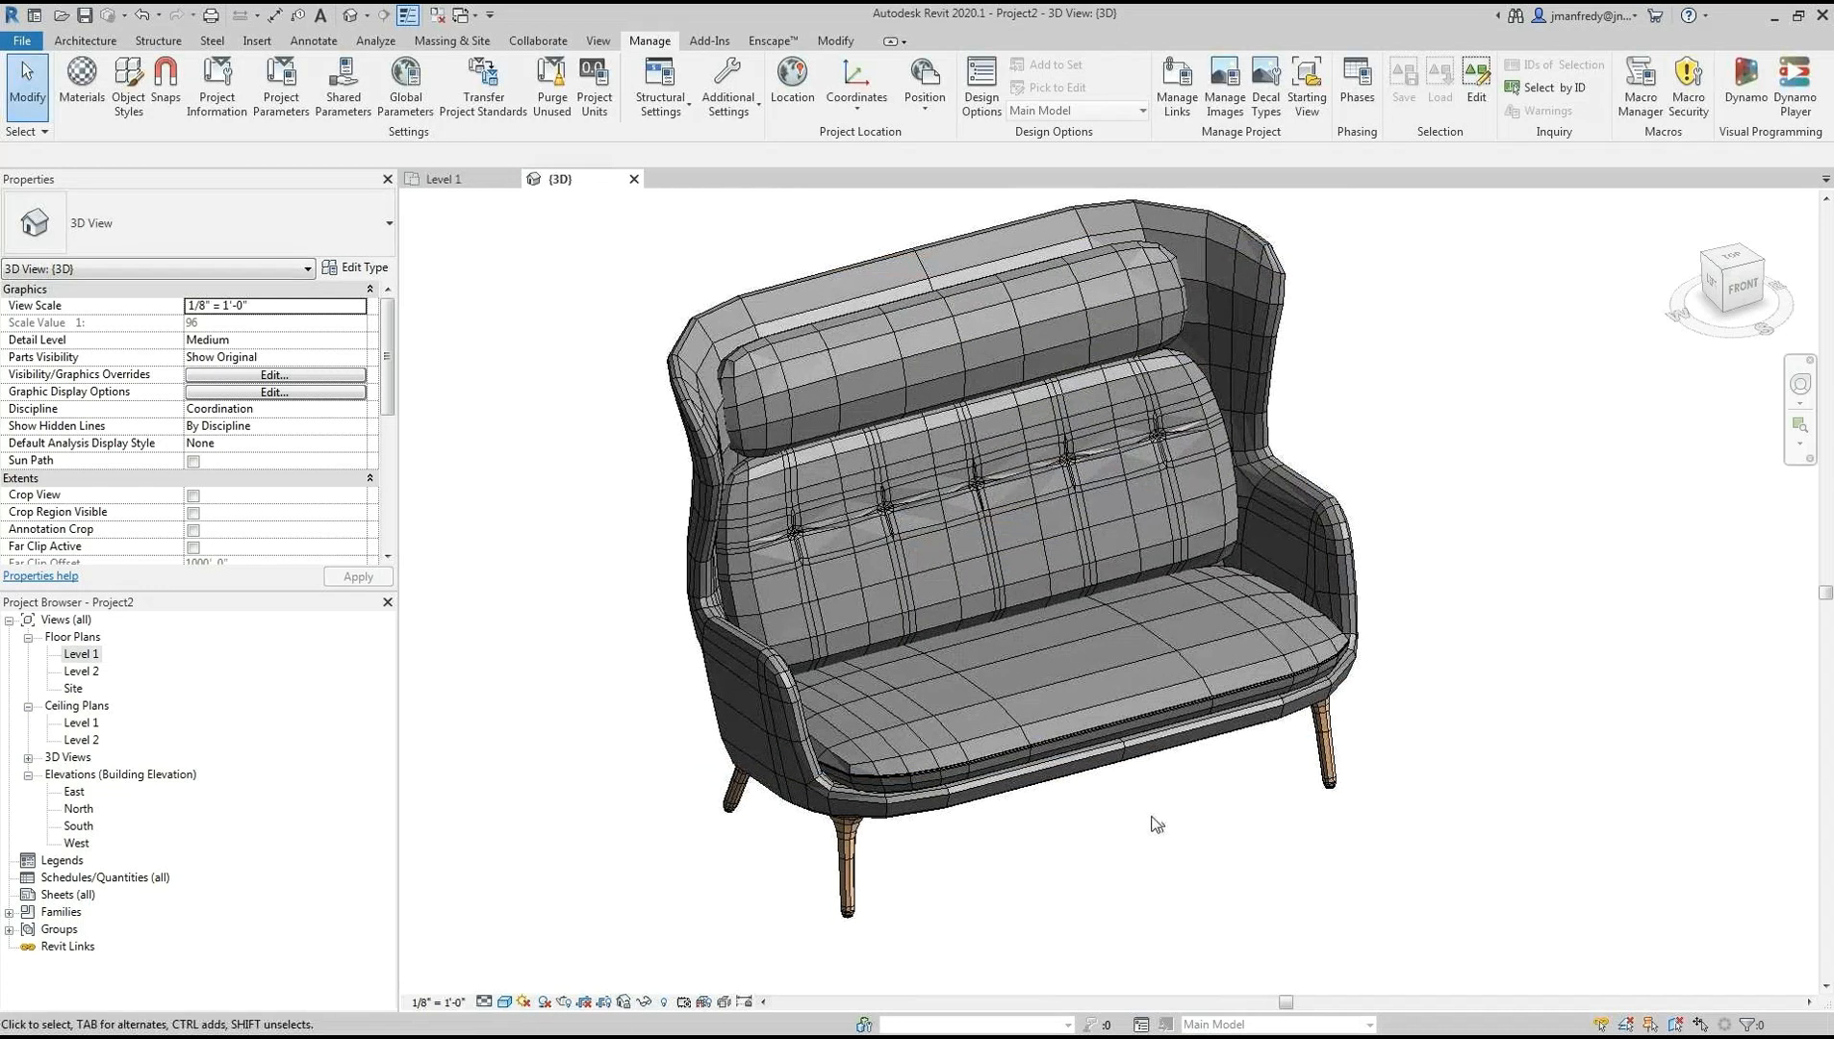
middle_drag(1176, 828, 1219, 855)
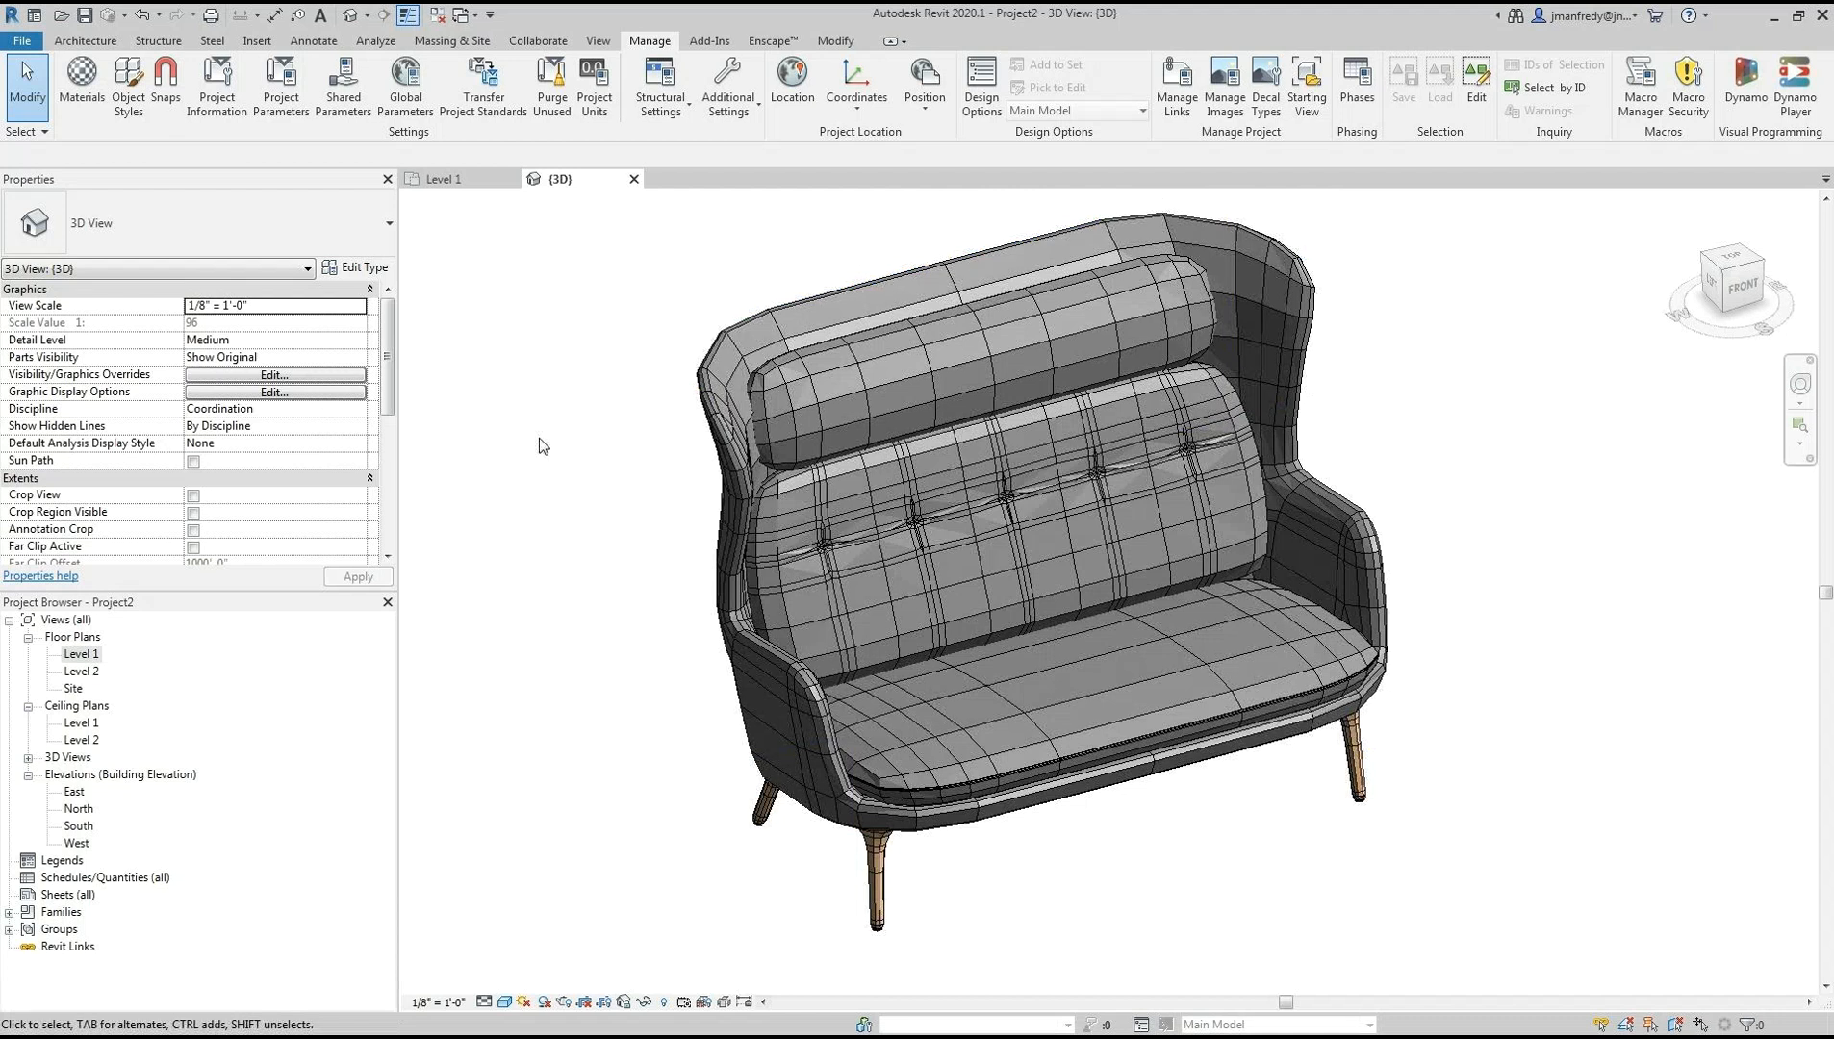
Open the 3D-CHAIR layer's Linen, Beige material from the imported object styles and inspect its appearance in an enlarged preview
click(134, 104)
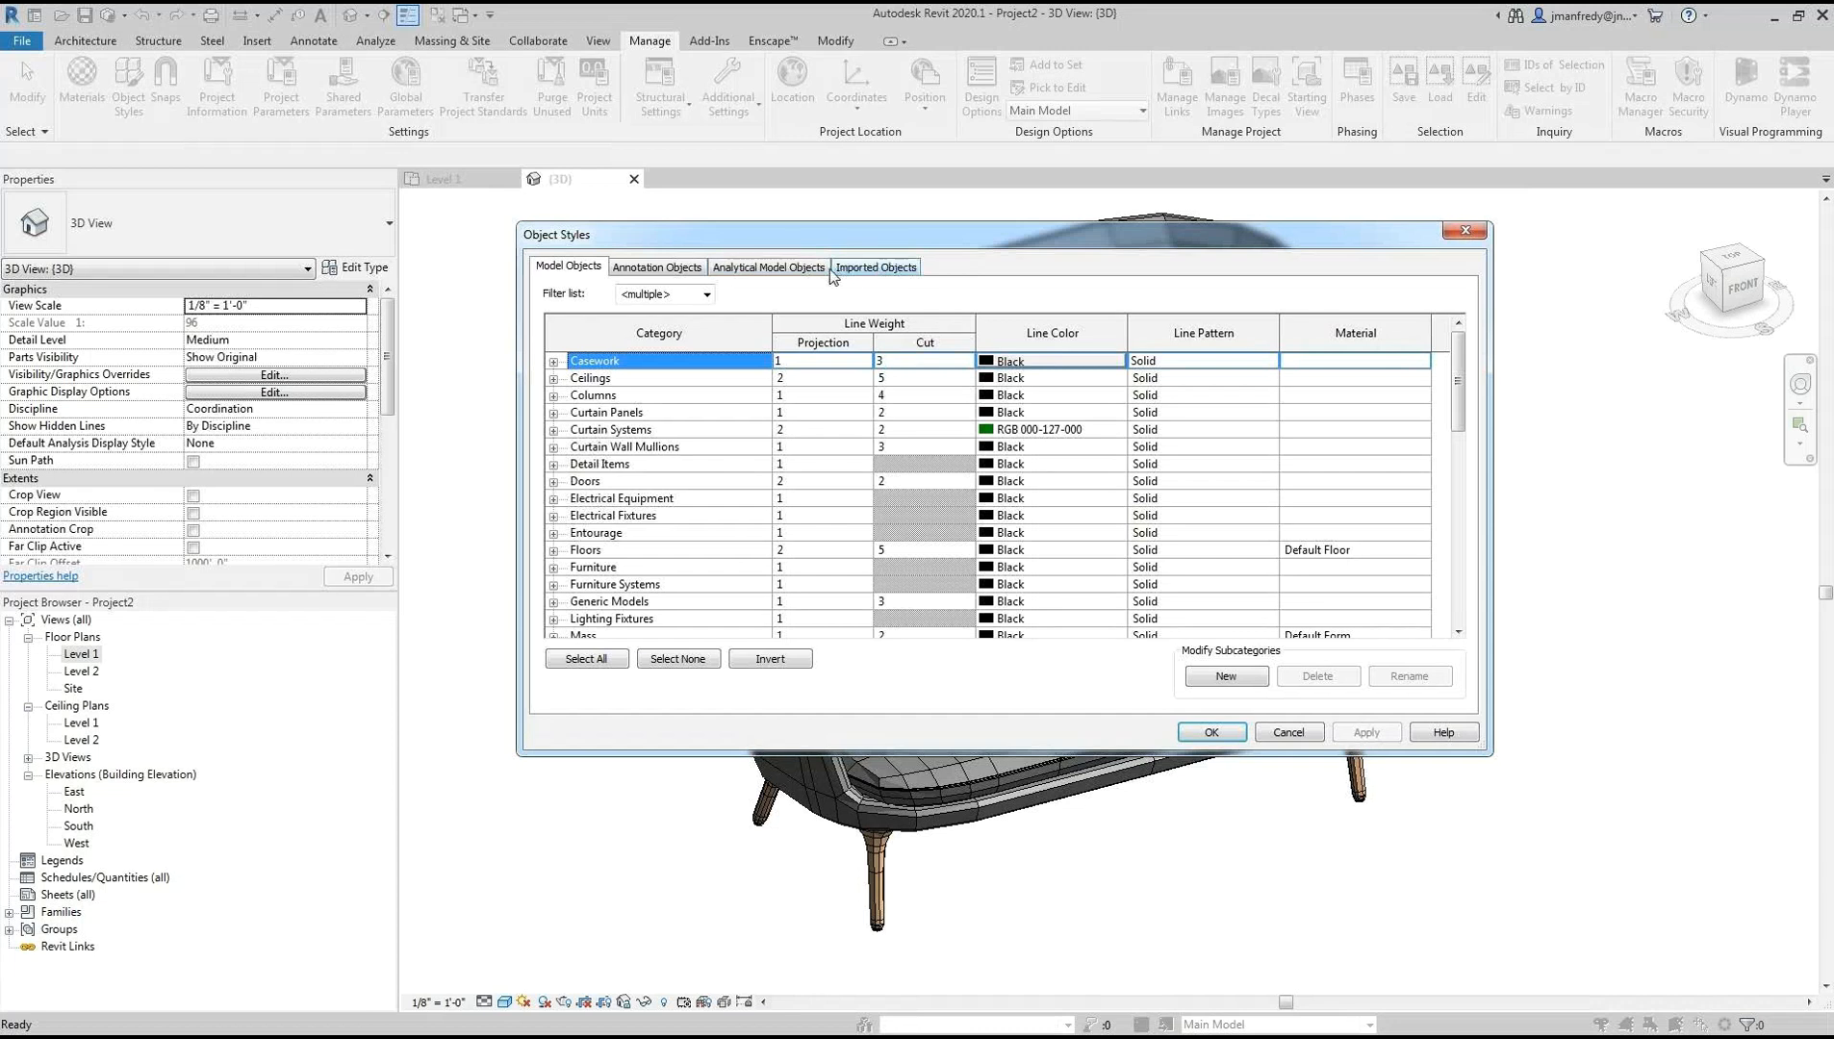
click(874, 269)
click(709, 412)
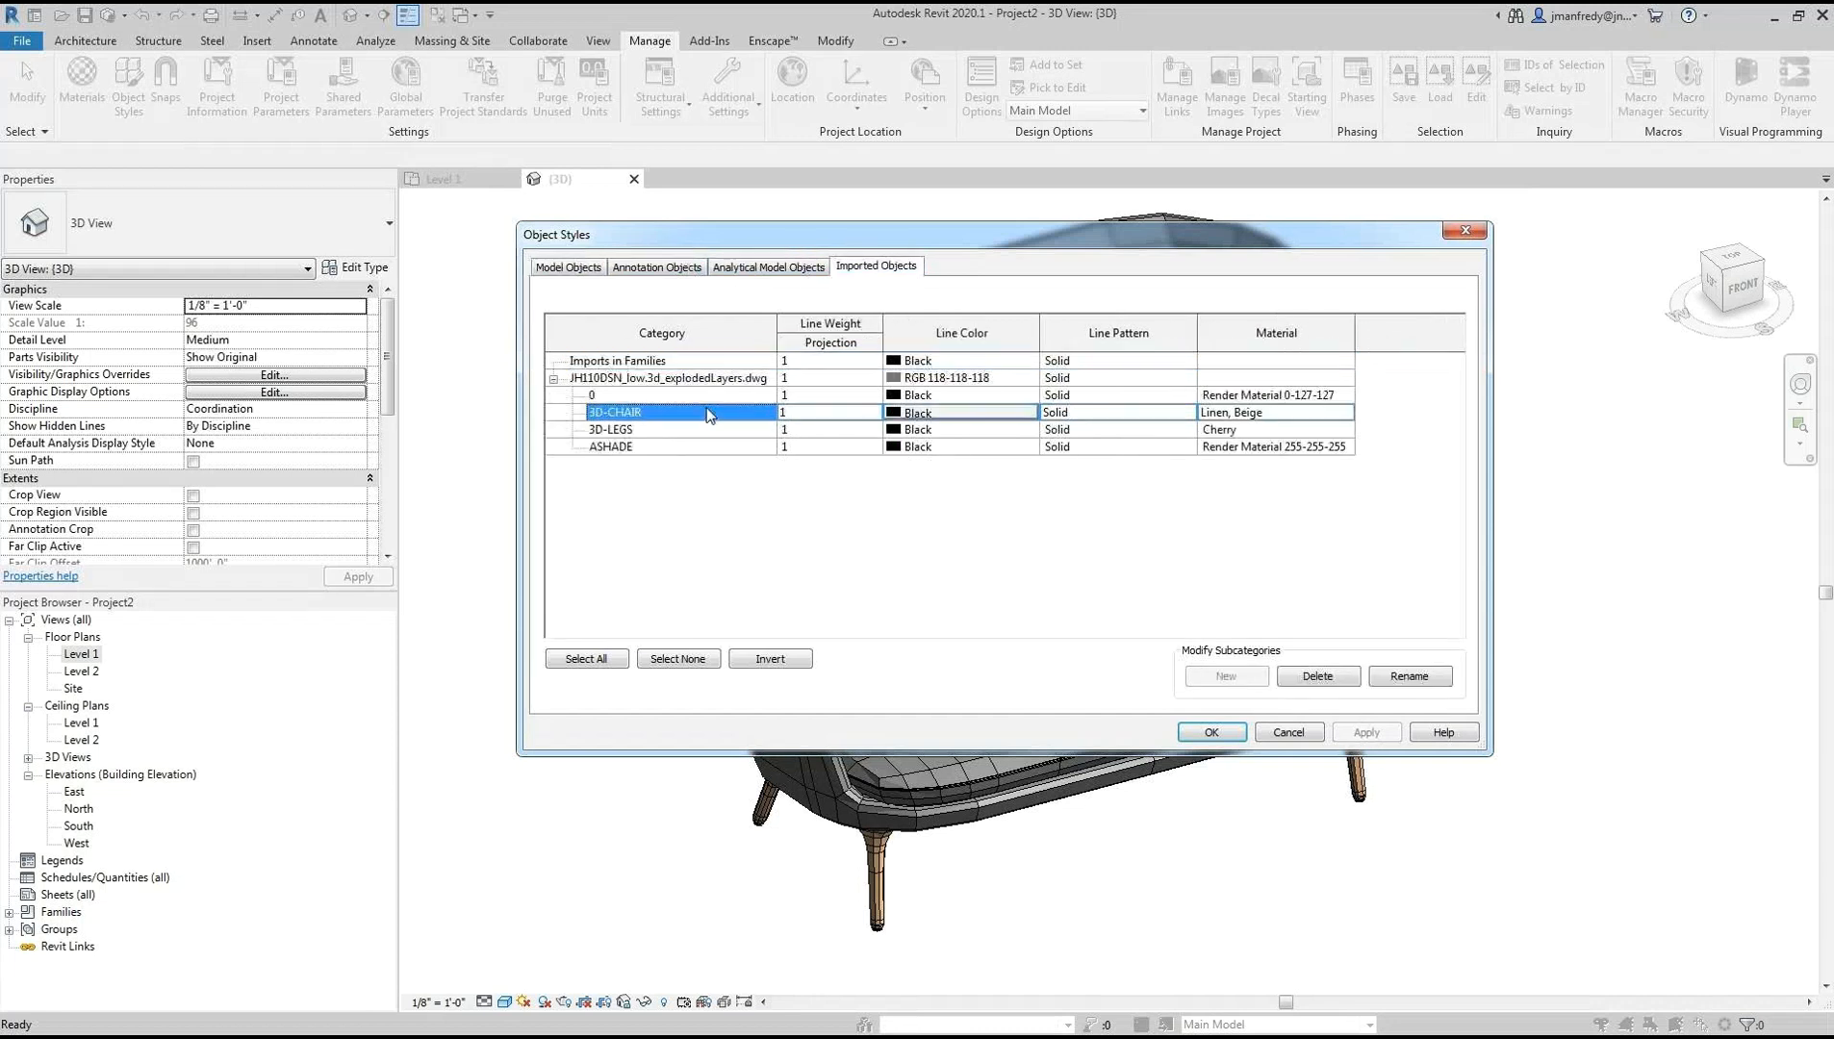
click(1209, 413)
click(1344, 412)
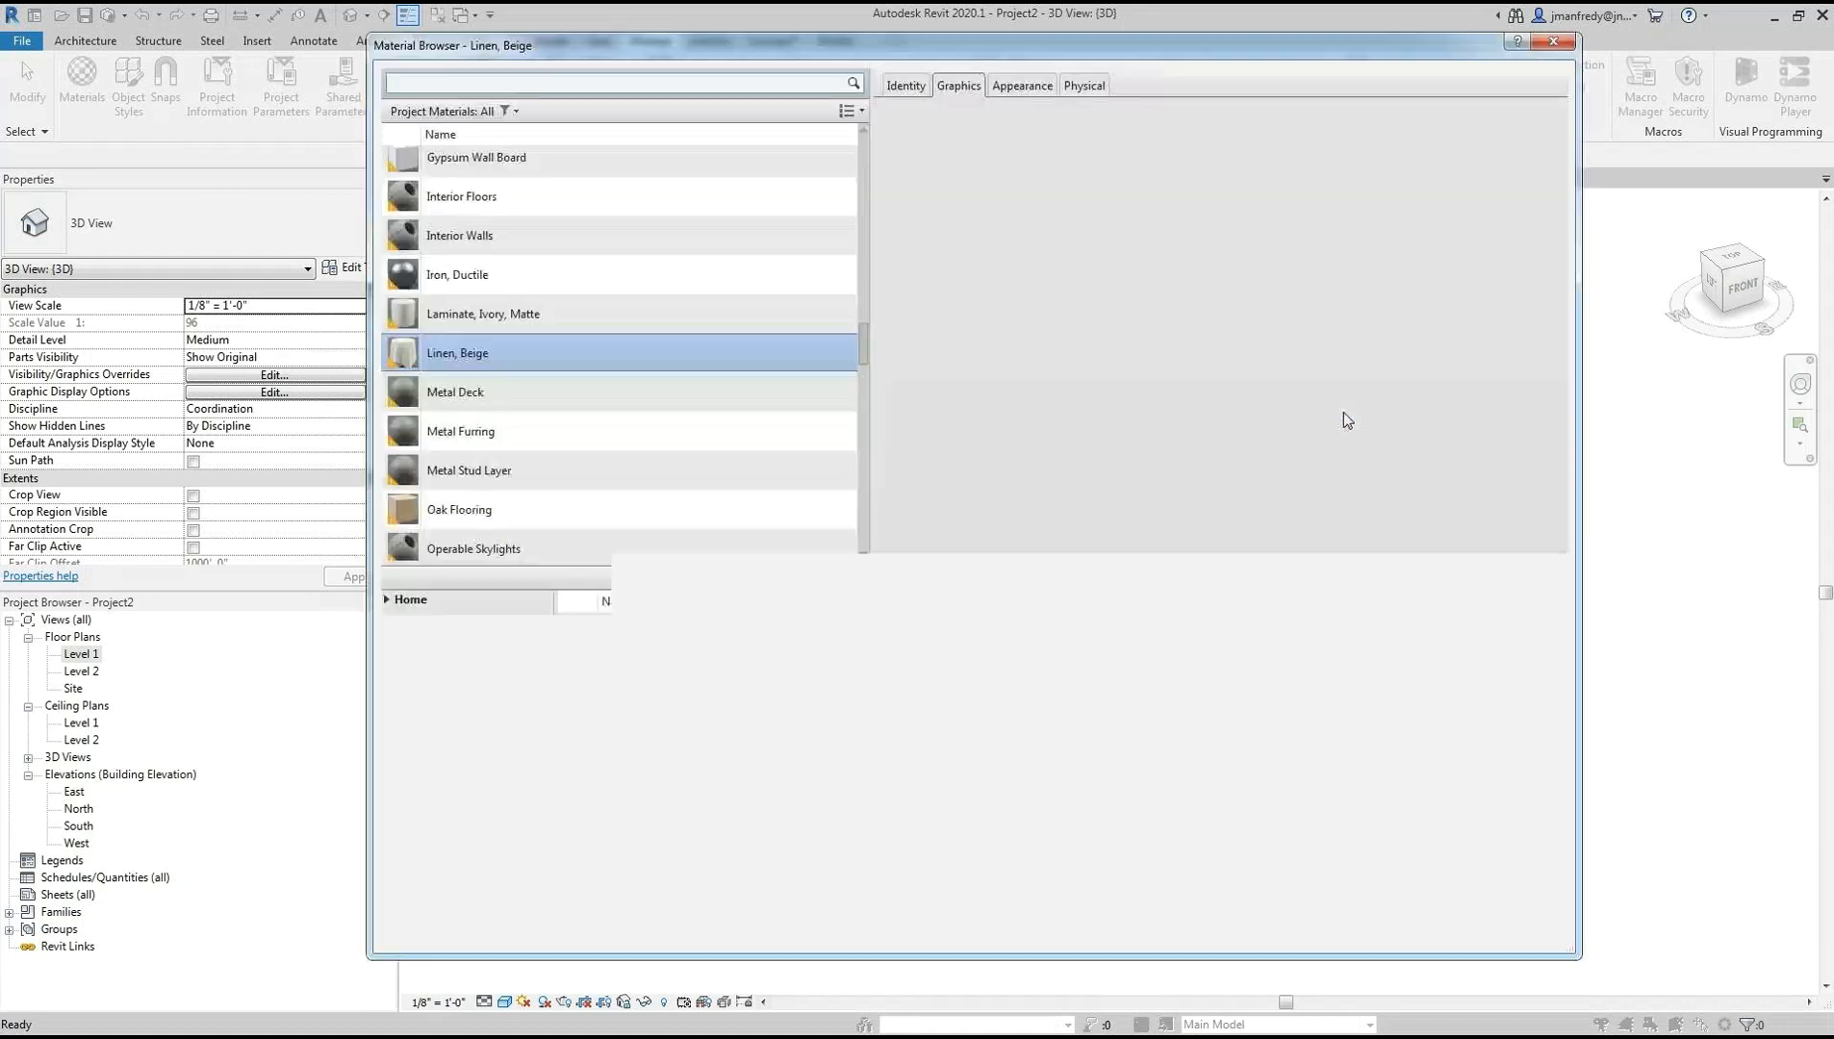
click(1039, 93)
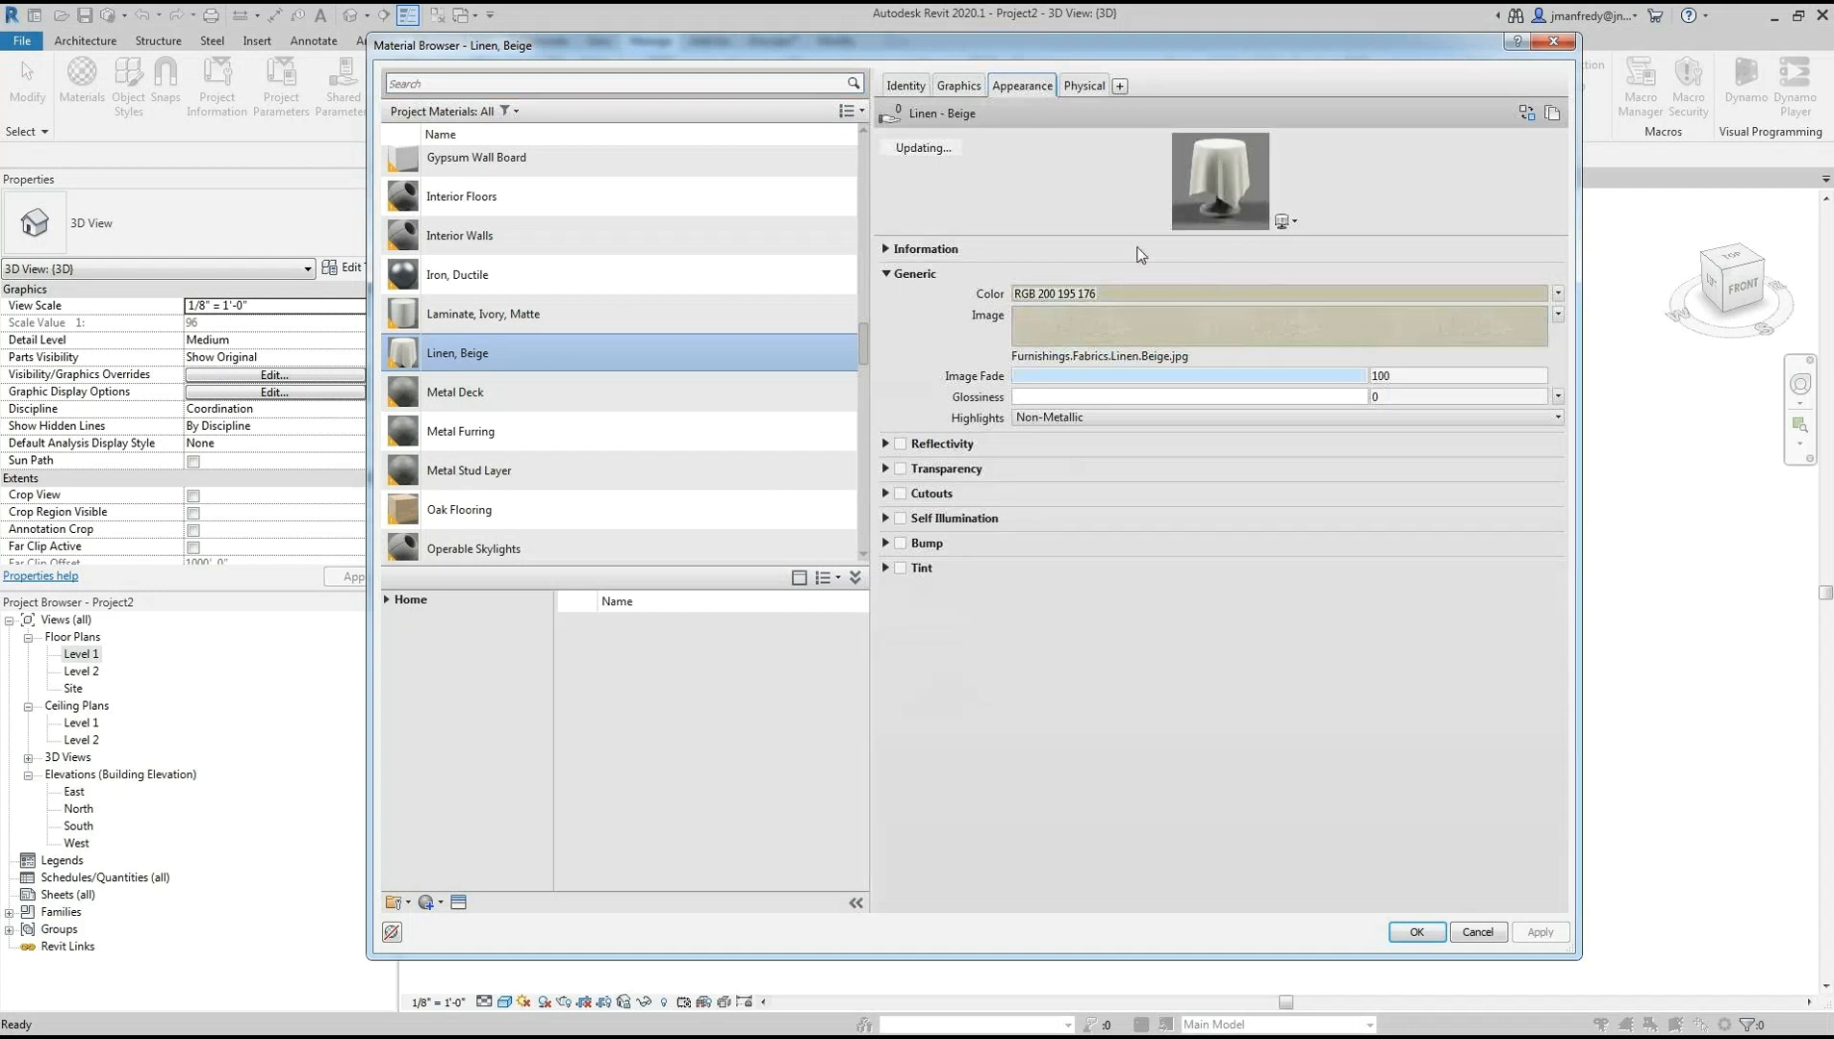
drag(1122, 236, 1122, 536)
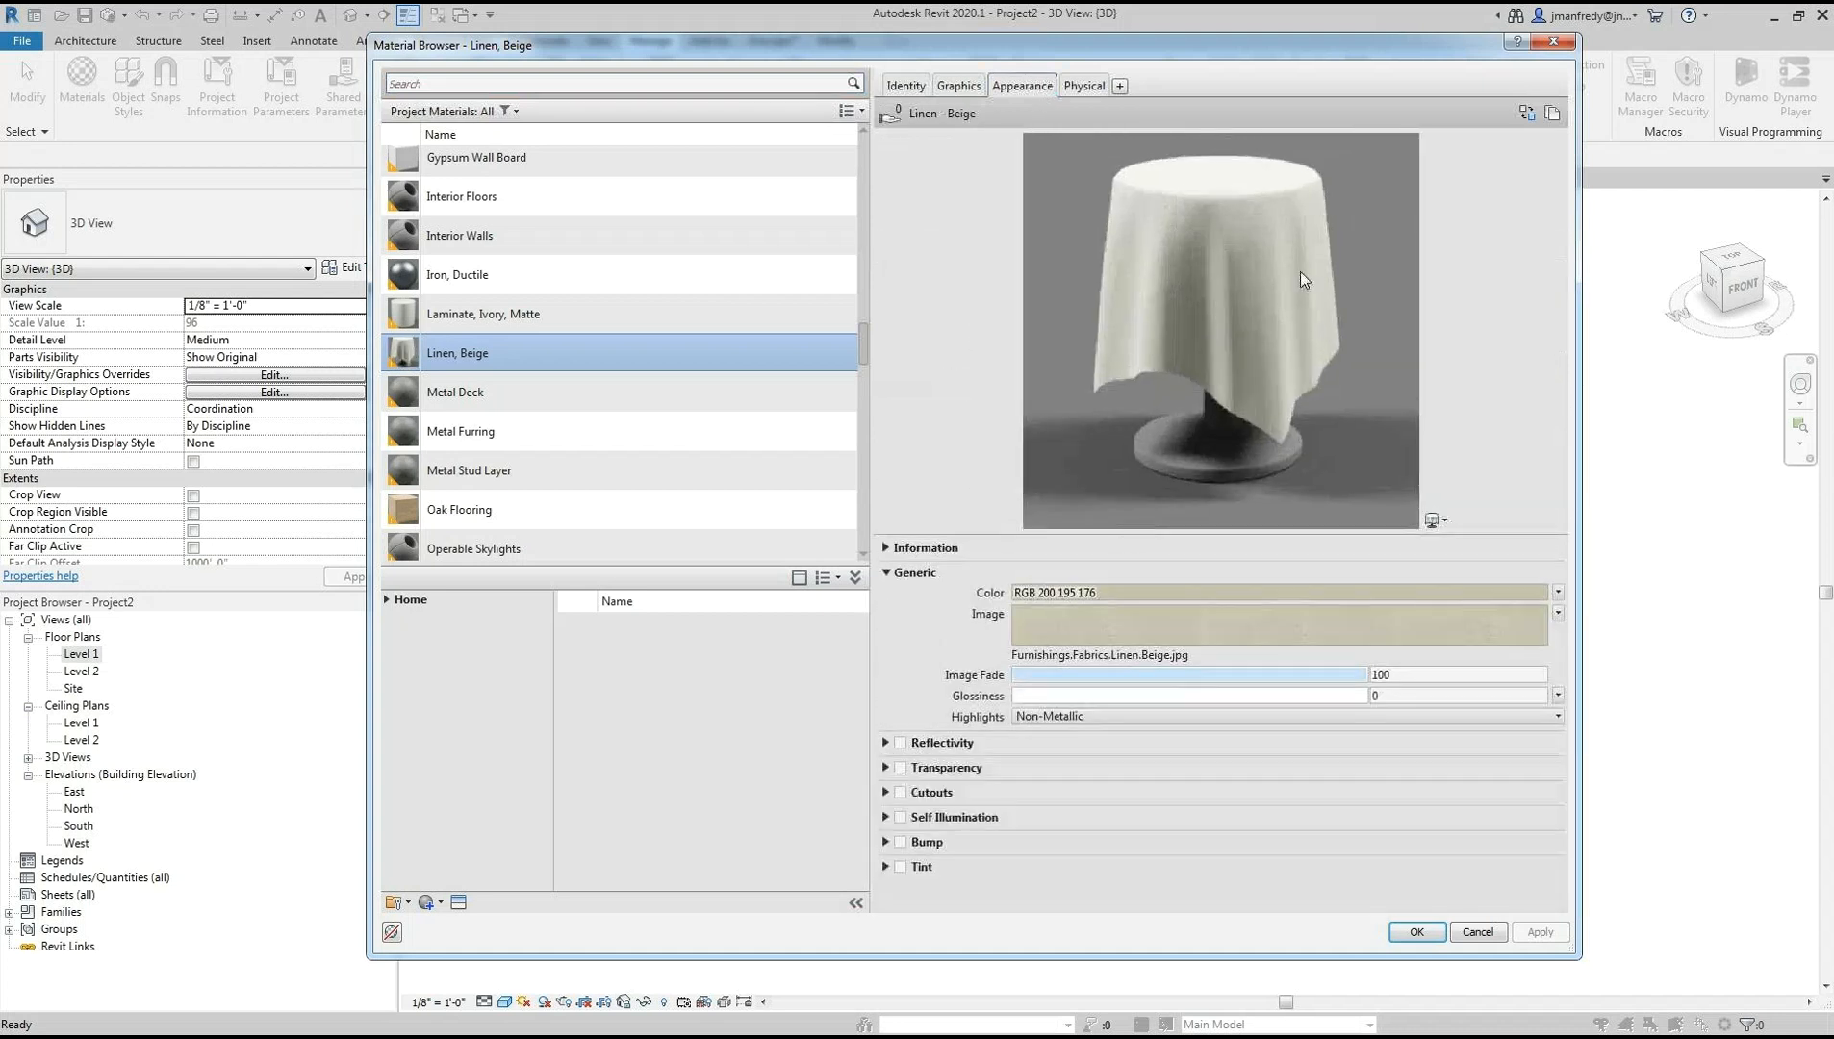
drag(1006, 536, 1020, 383)
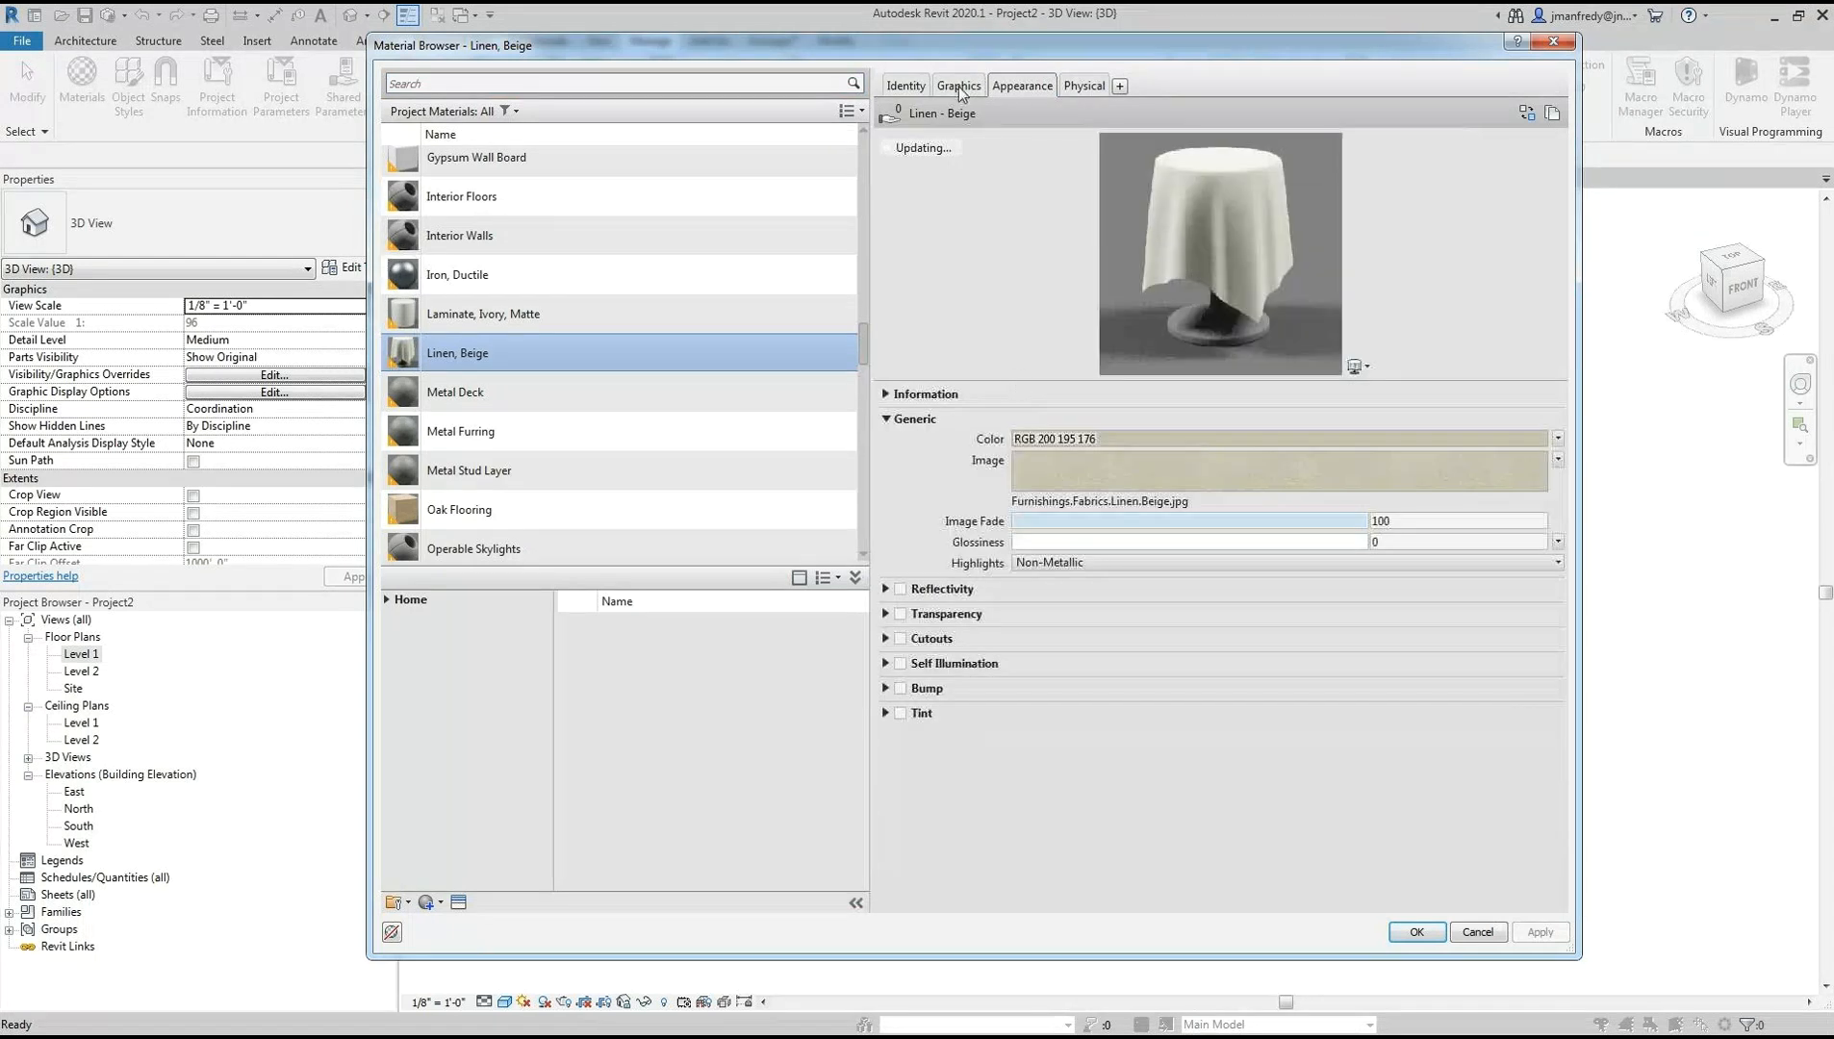
Turn on Use Render Appearance for the shading of Linen, Beige and compare it with the appearance image
click(958, 85)
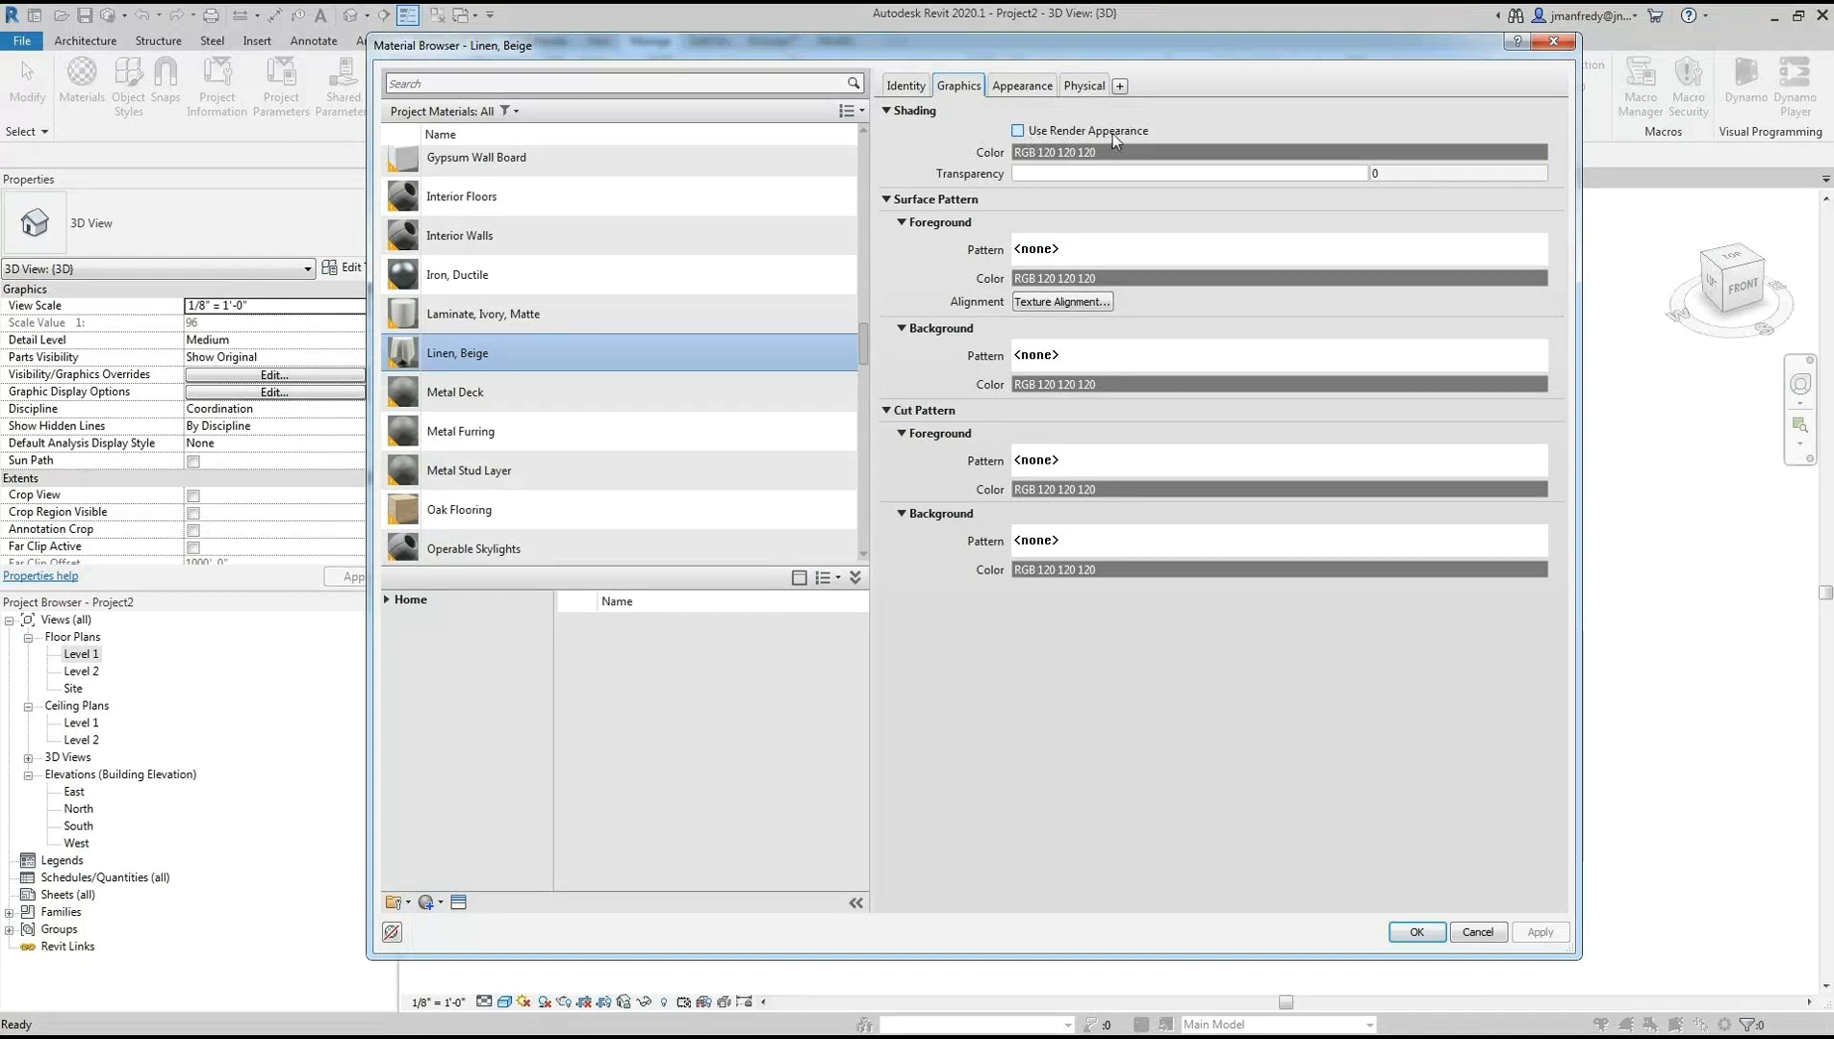
click(1018, 131)
click(1022, 86)
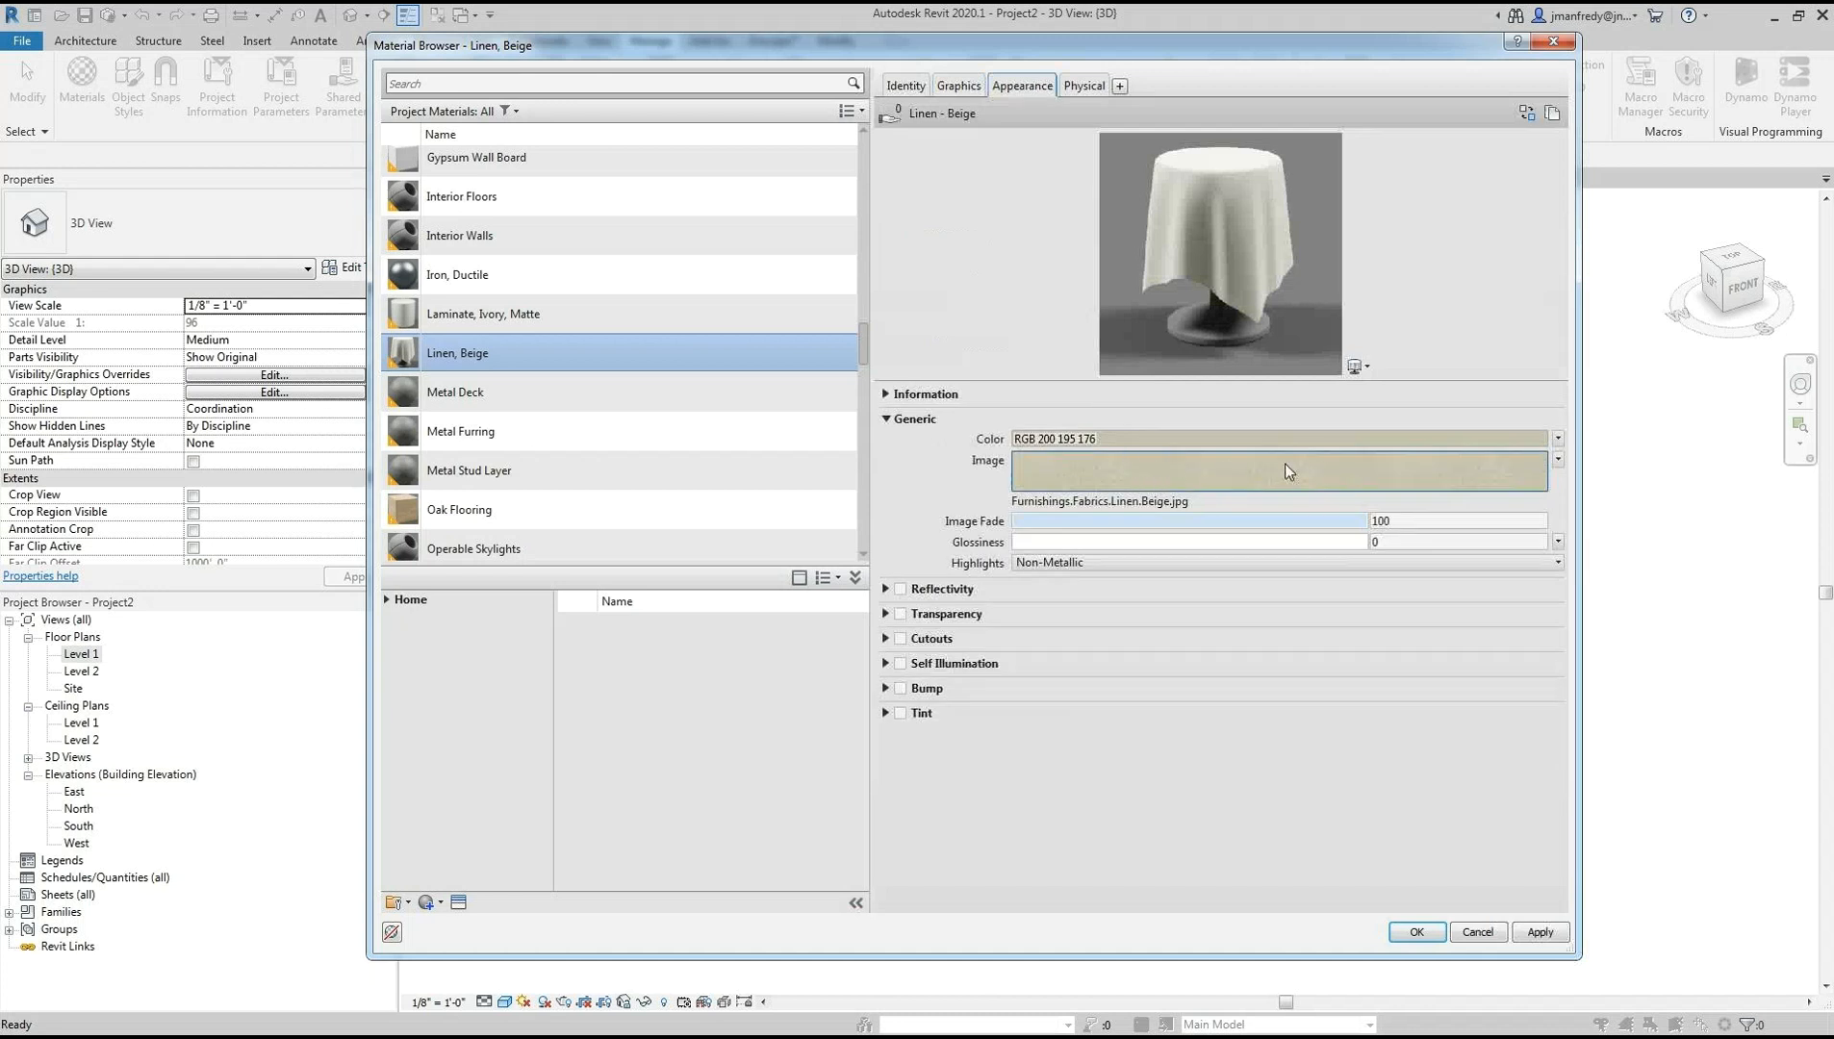
click(958, 89)
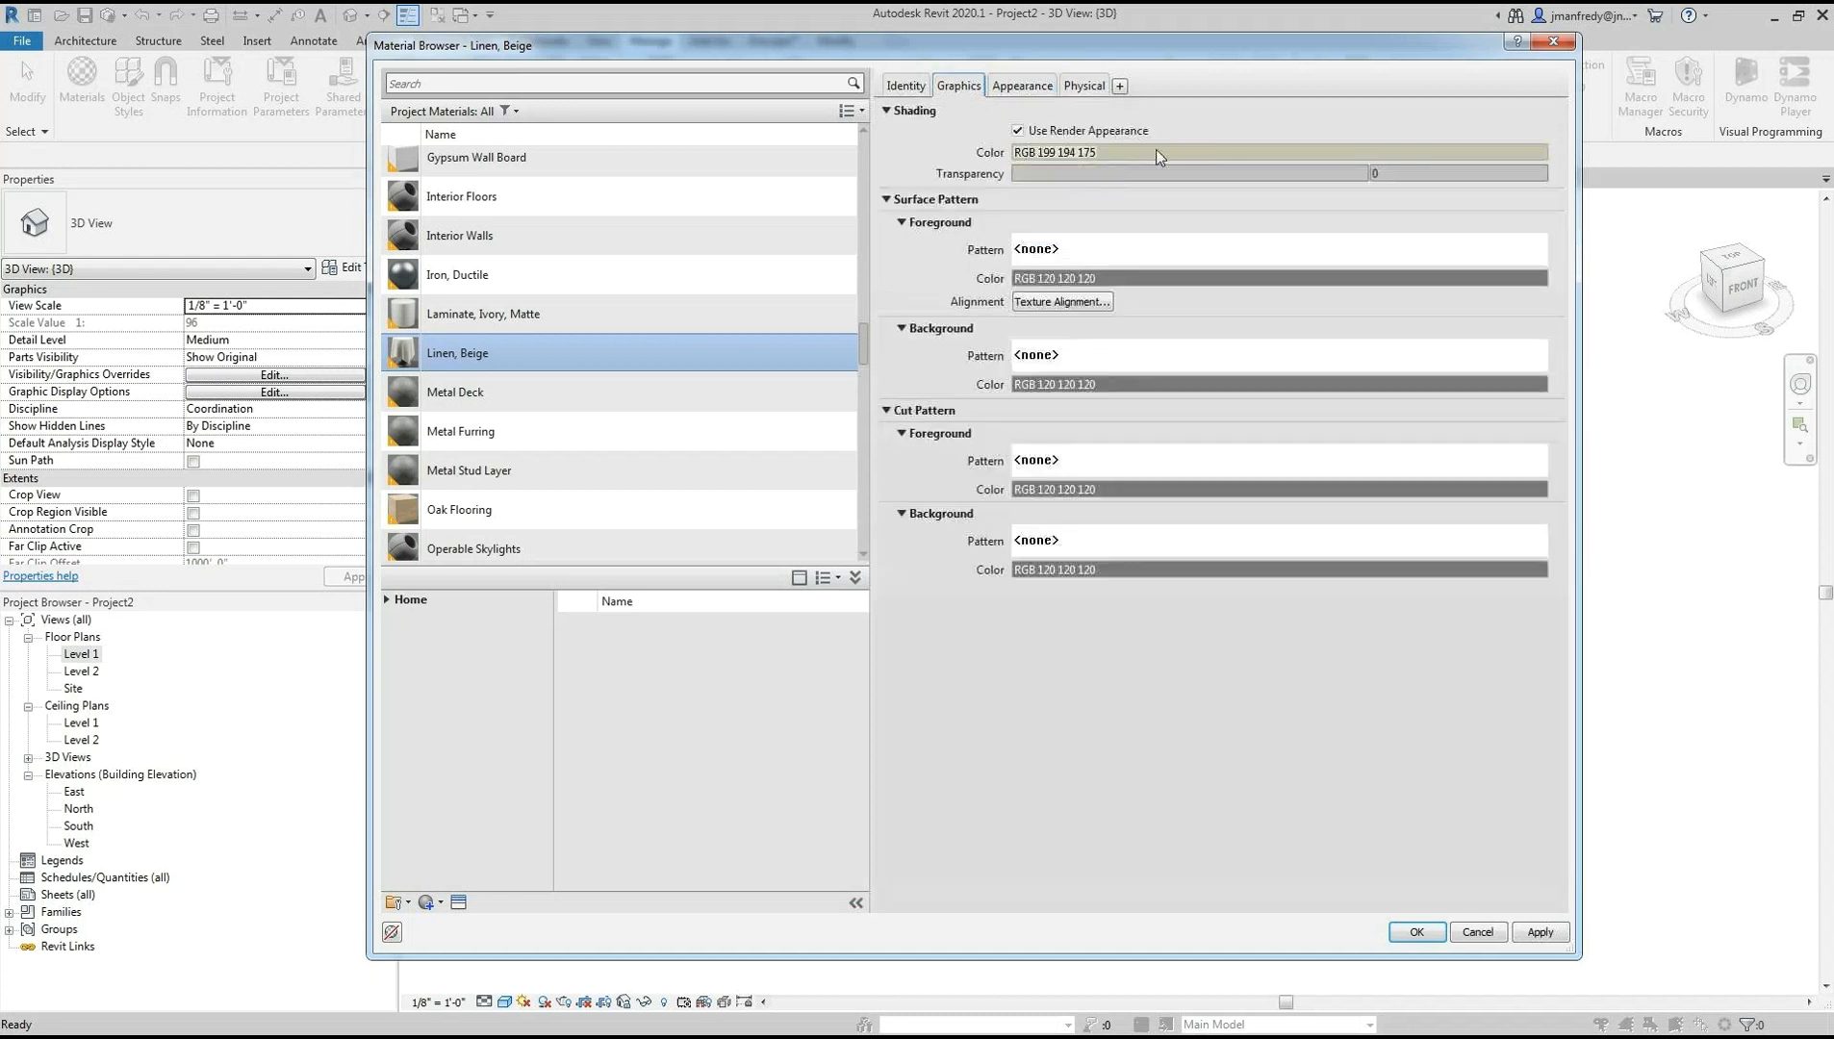
click(1018, 131)
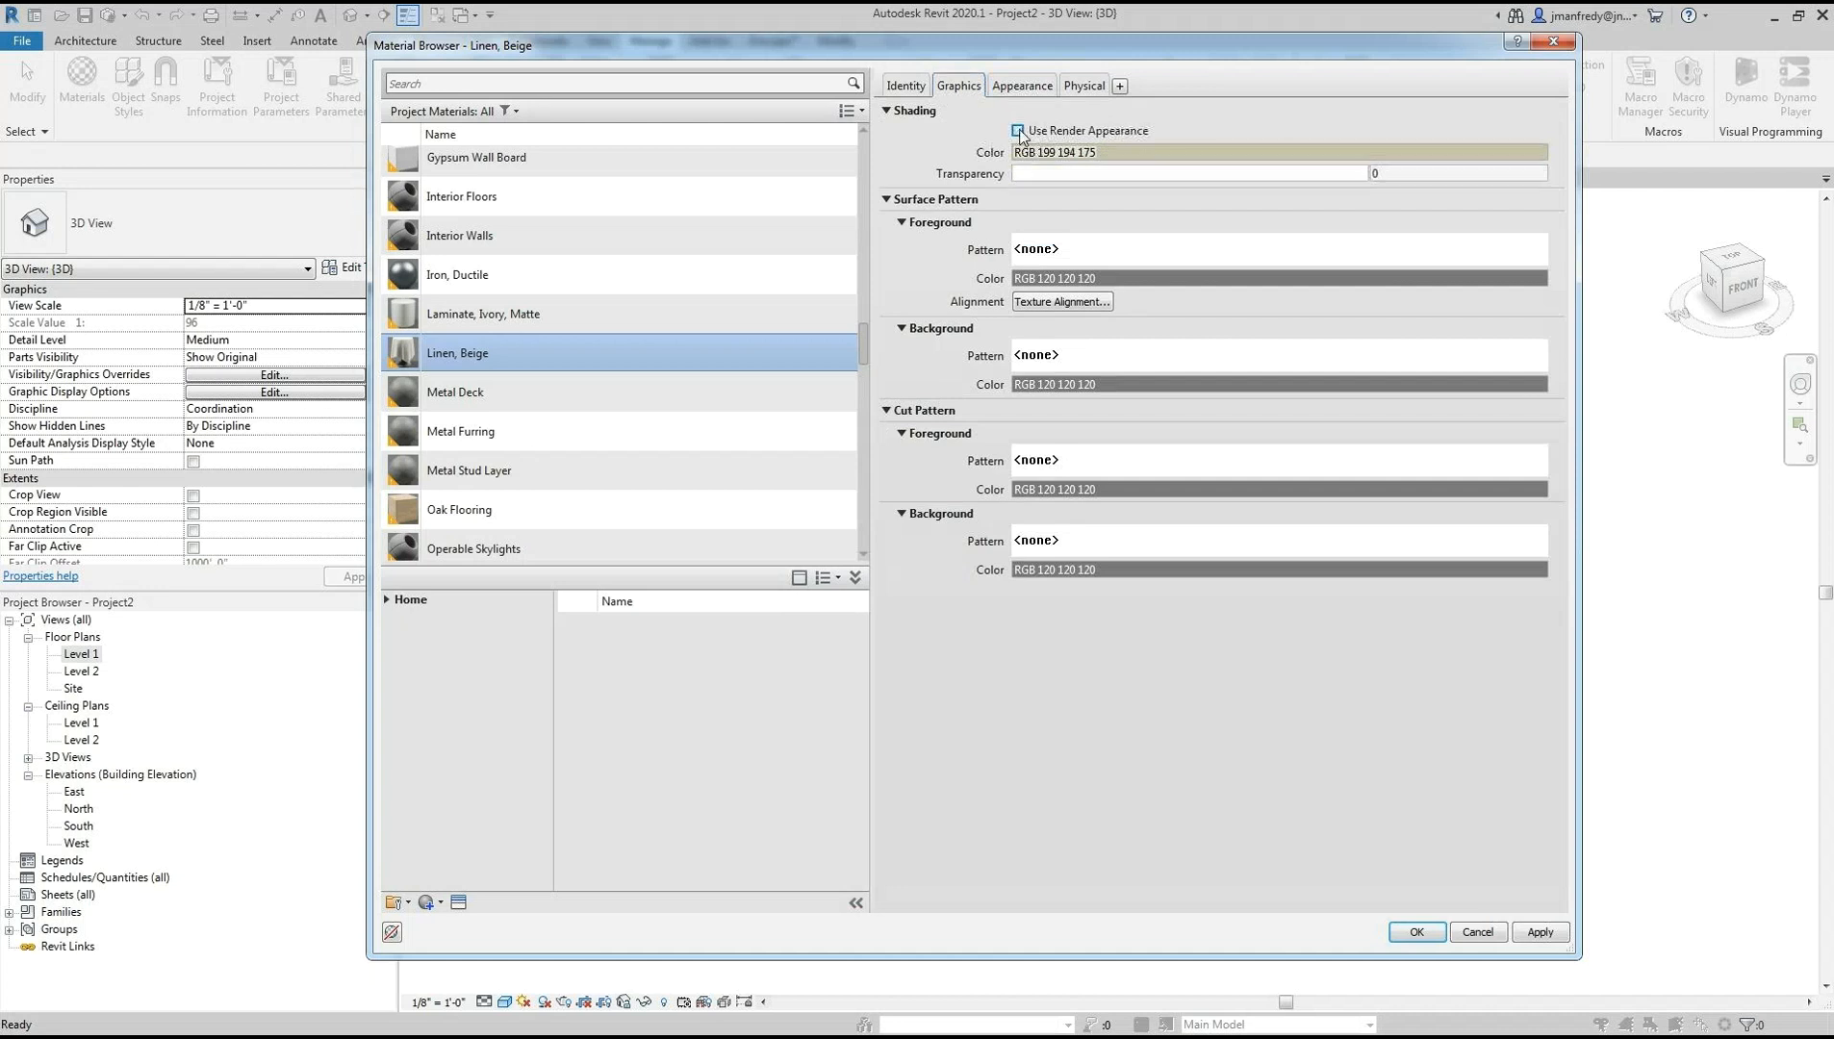
click(1142, 156)
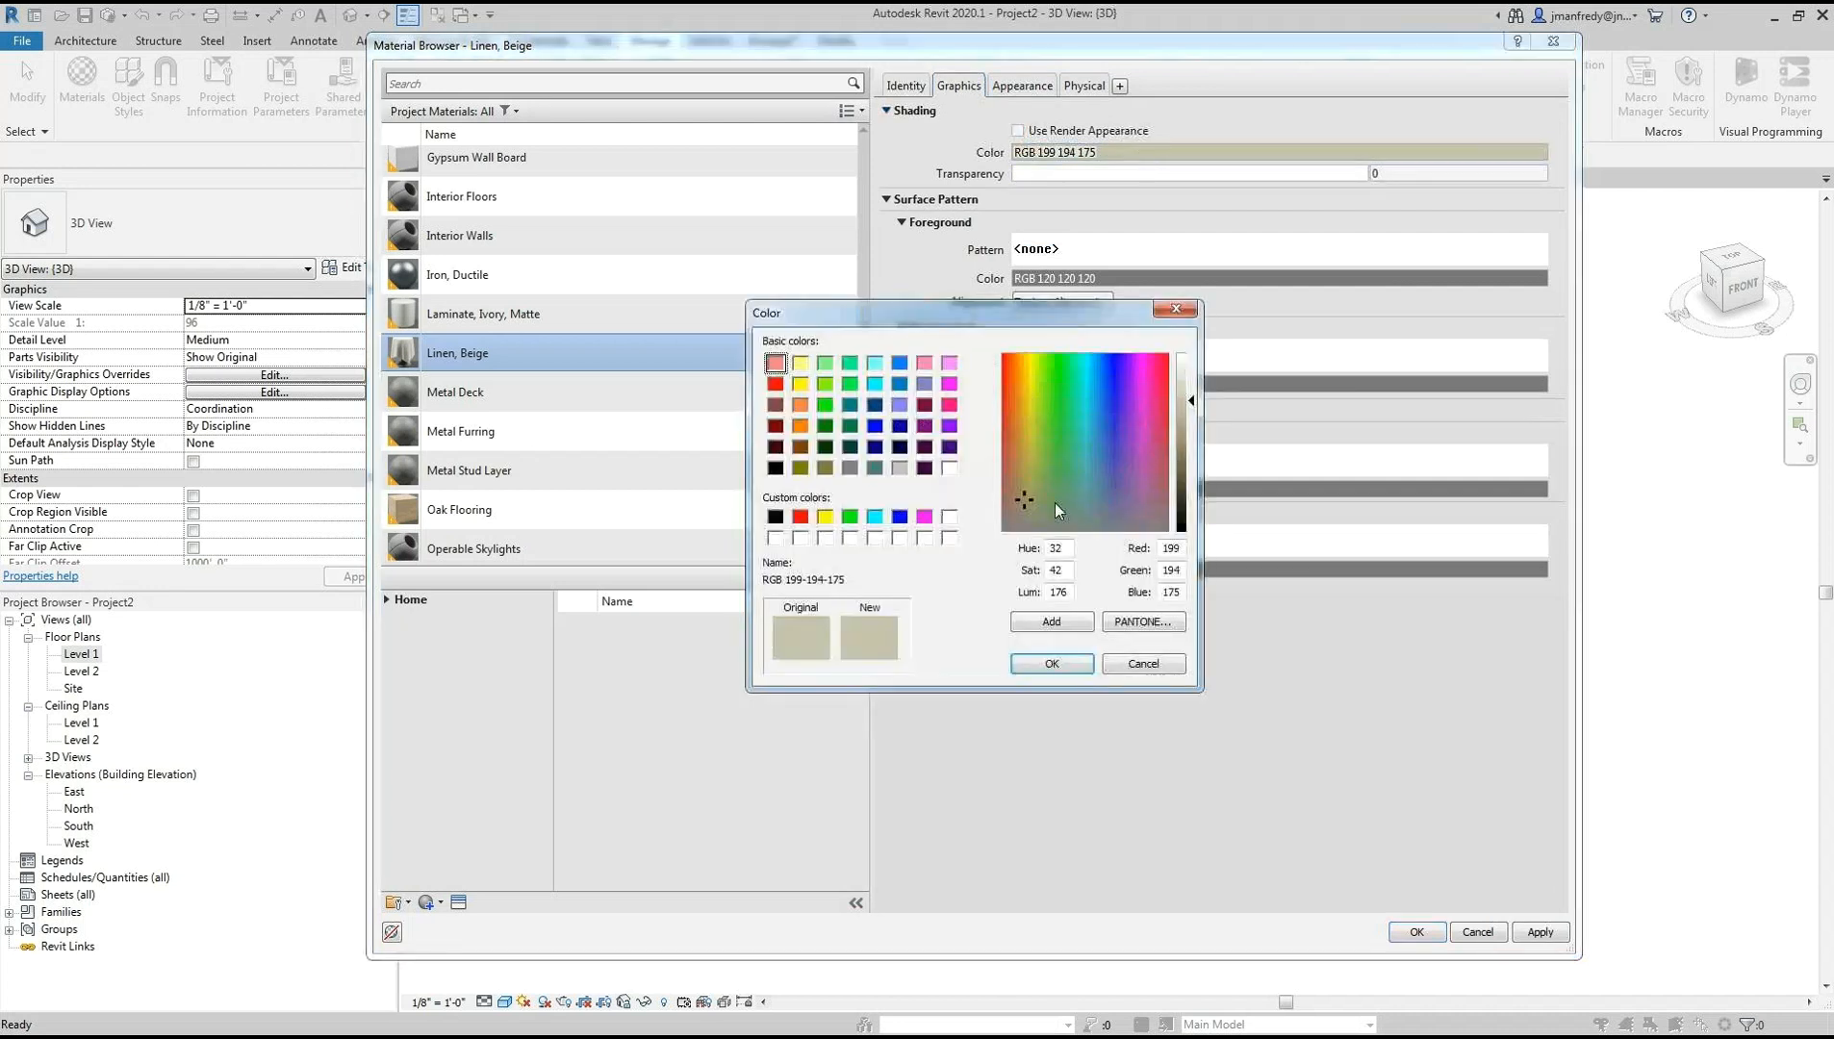
click(1175, 308)
click(1018, 130)
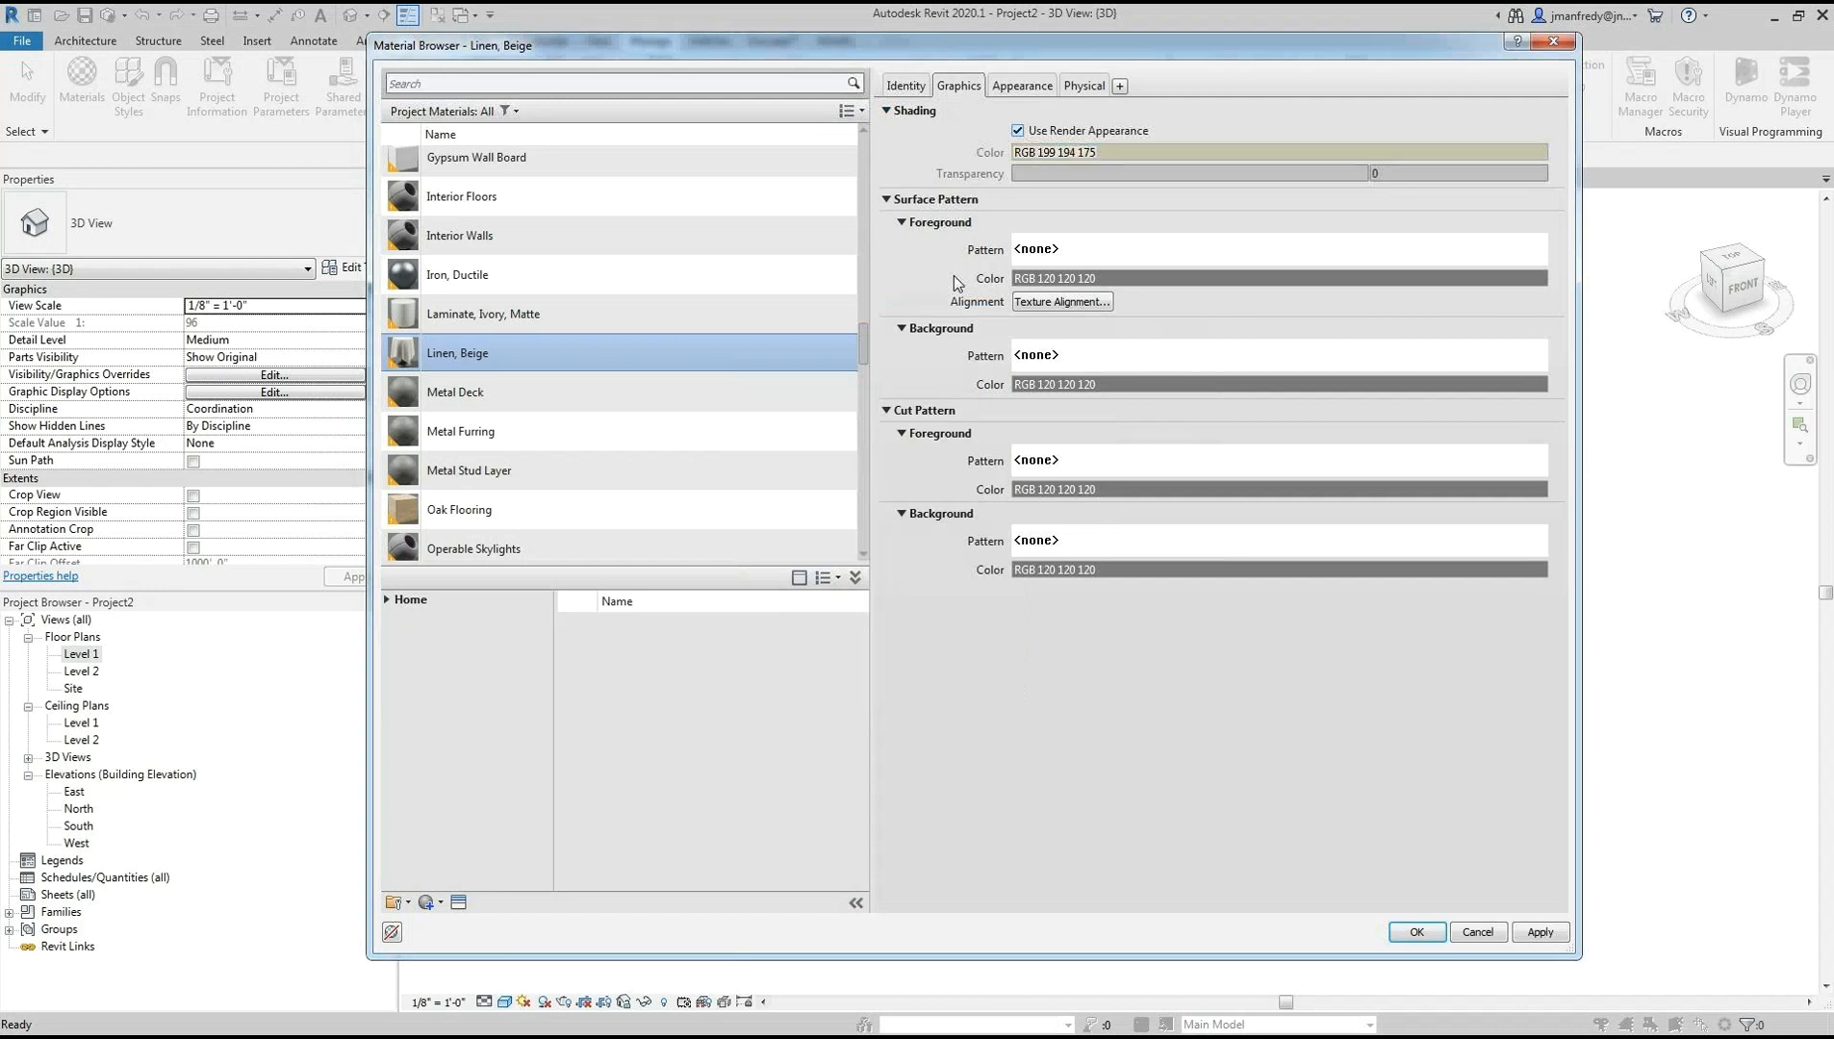
Find the Cherry material, darken its shading color to RGB 166 102 38, and apply the material selection to the 3D-CHAIR layer
click(646, 84)
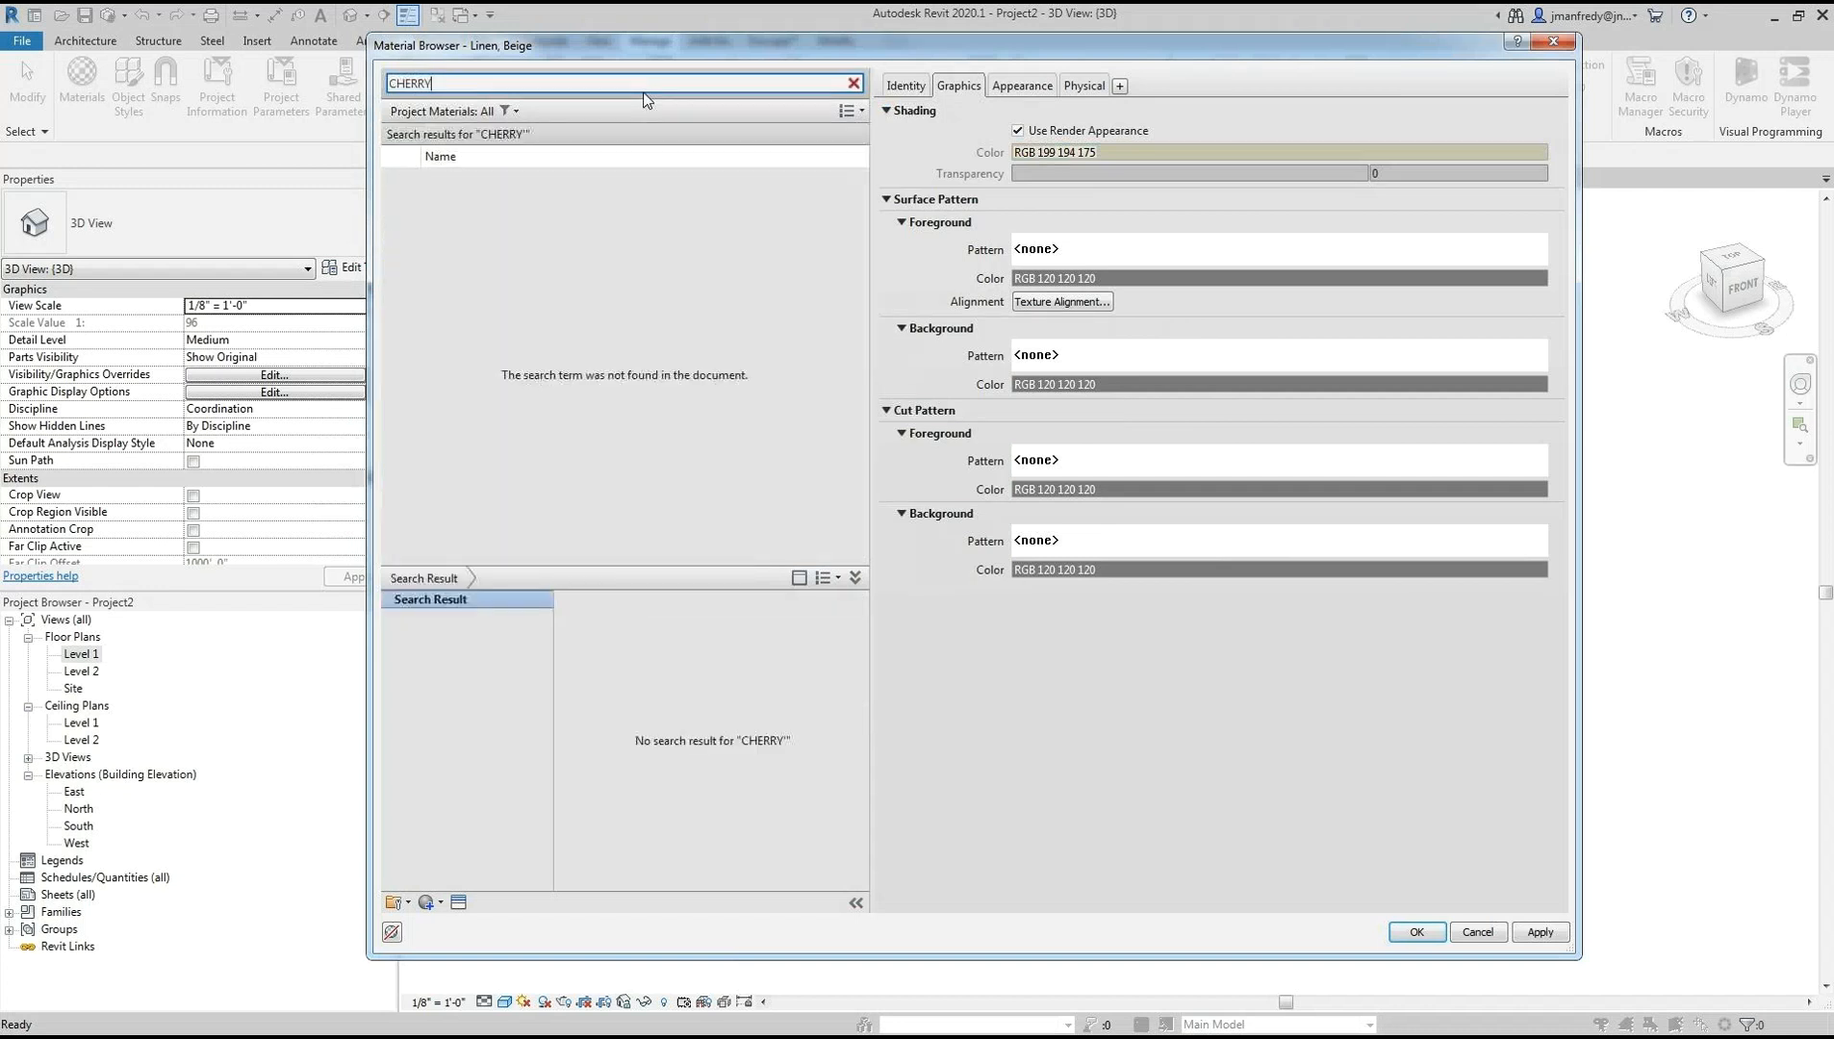
click(635, 185)
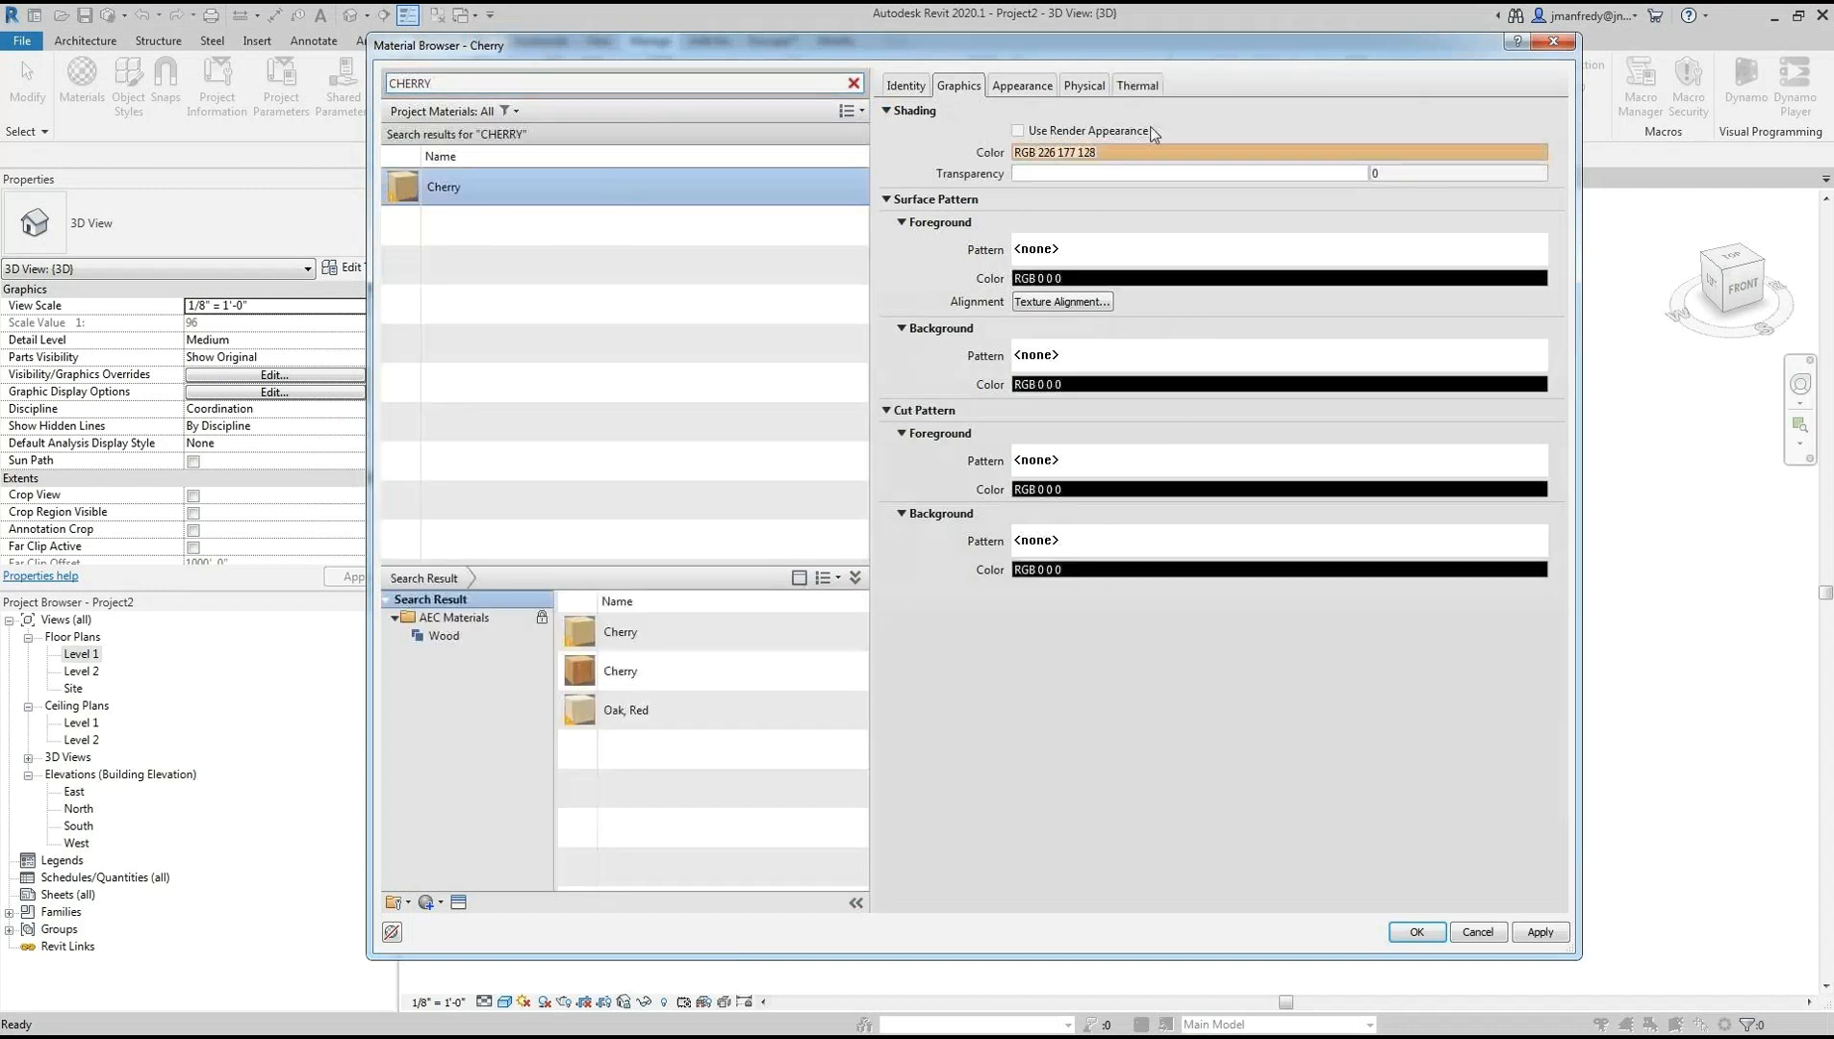
drag(1345, 53, 1089, 80)
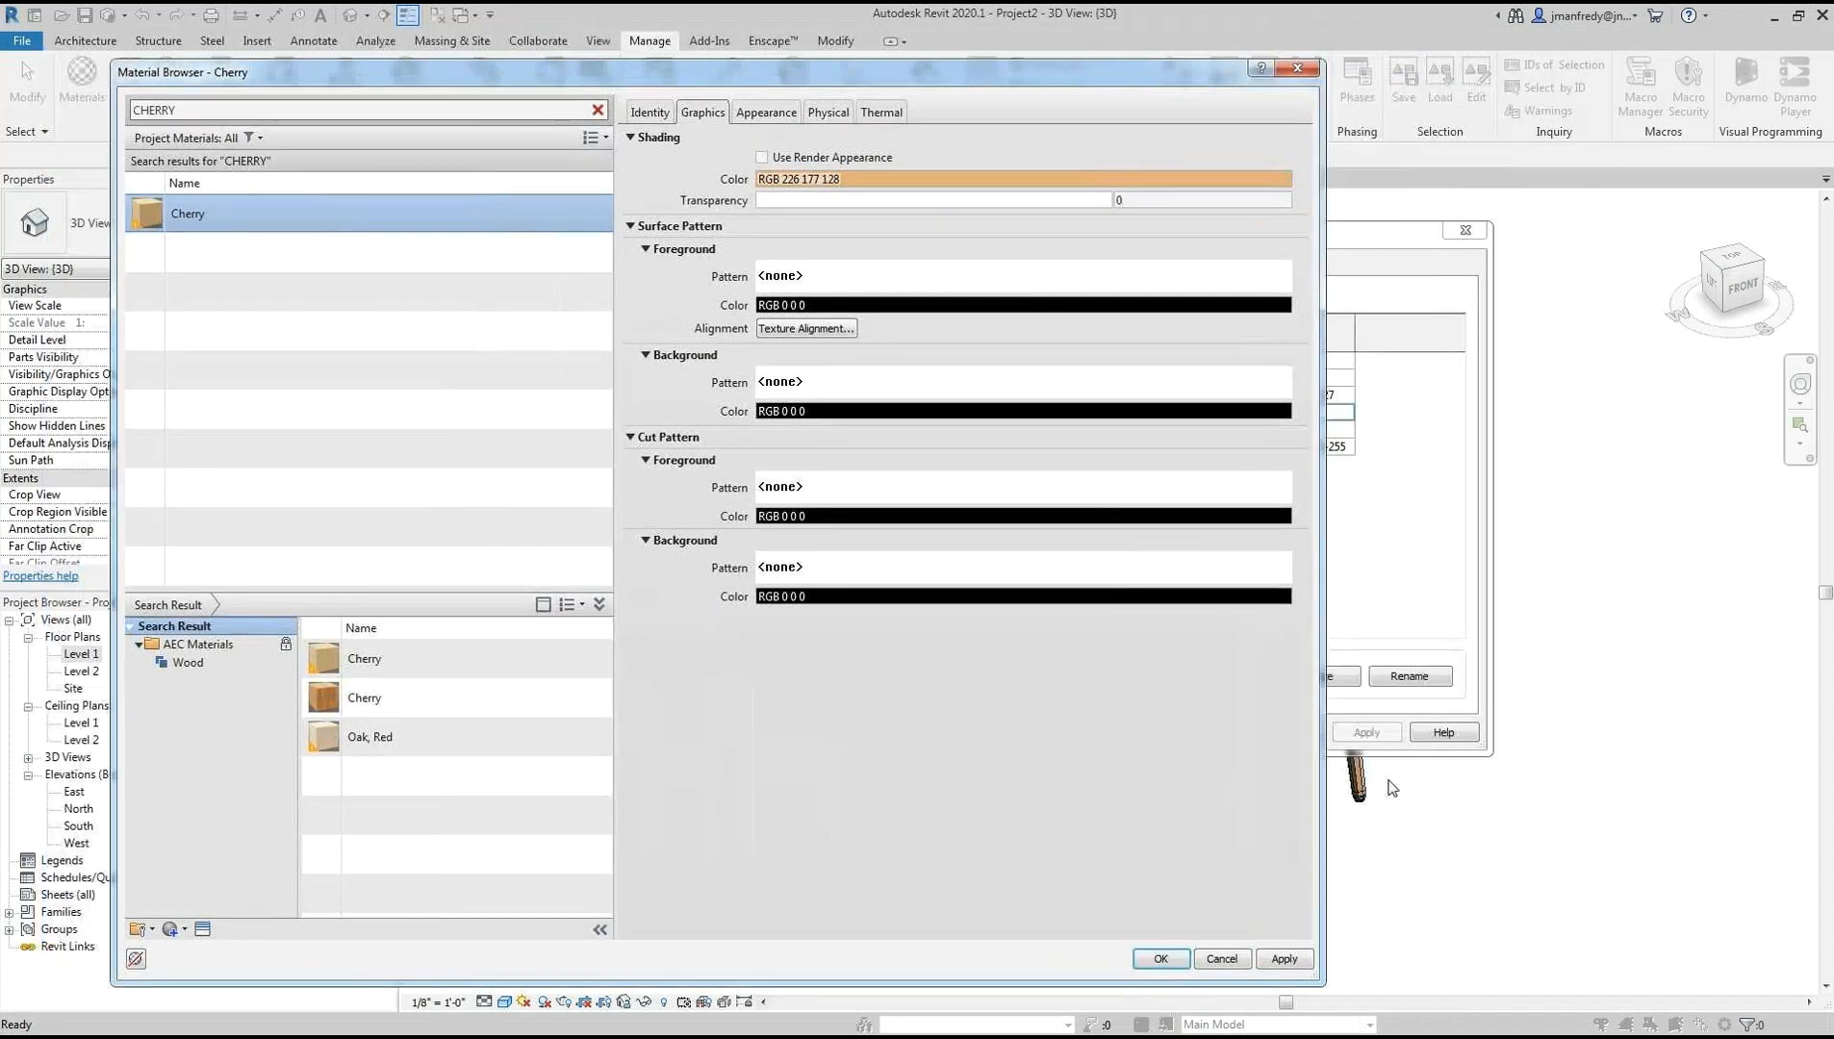
click(905, 180)
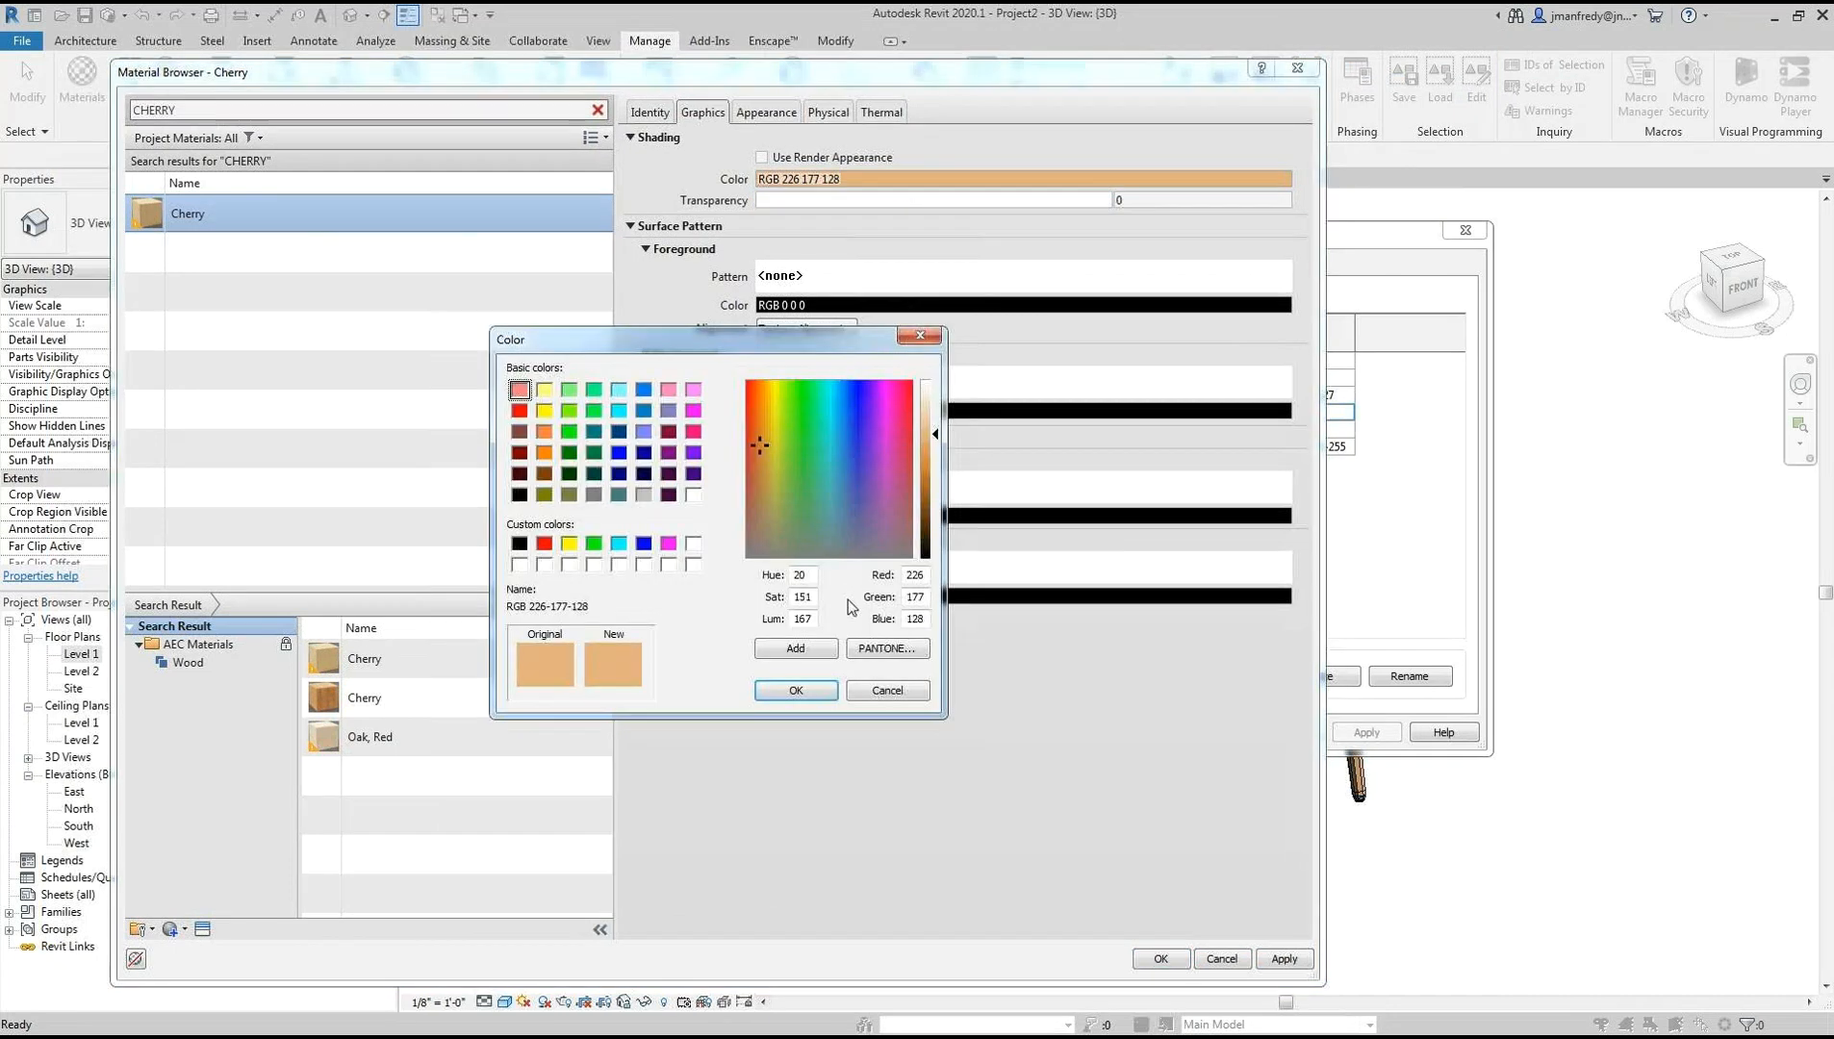
drag(935, 431, 935, 494)
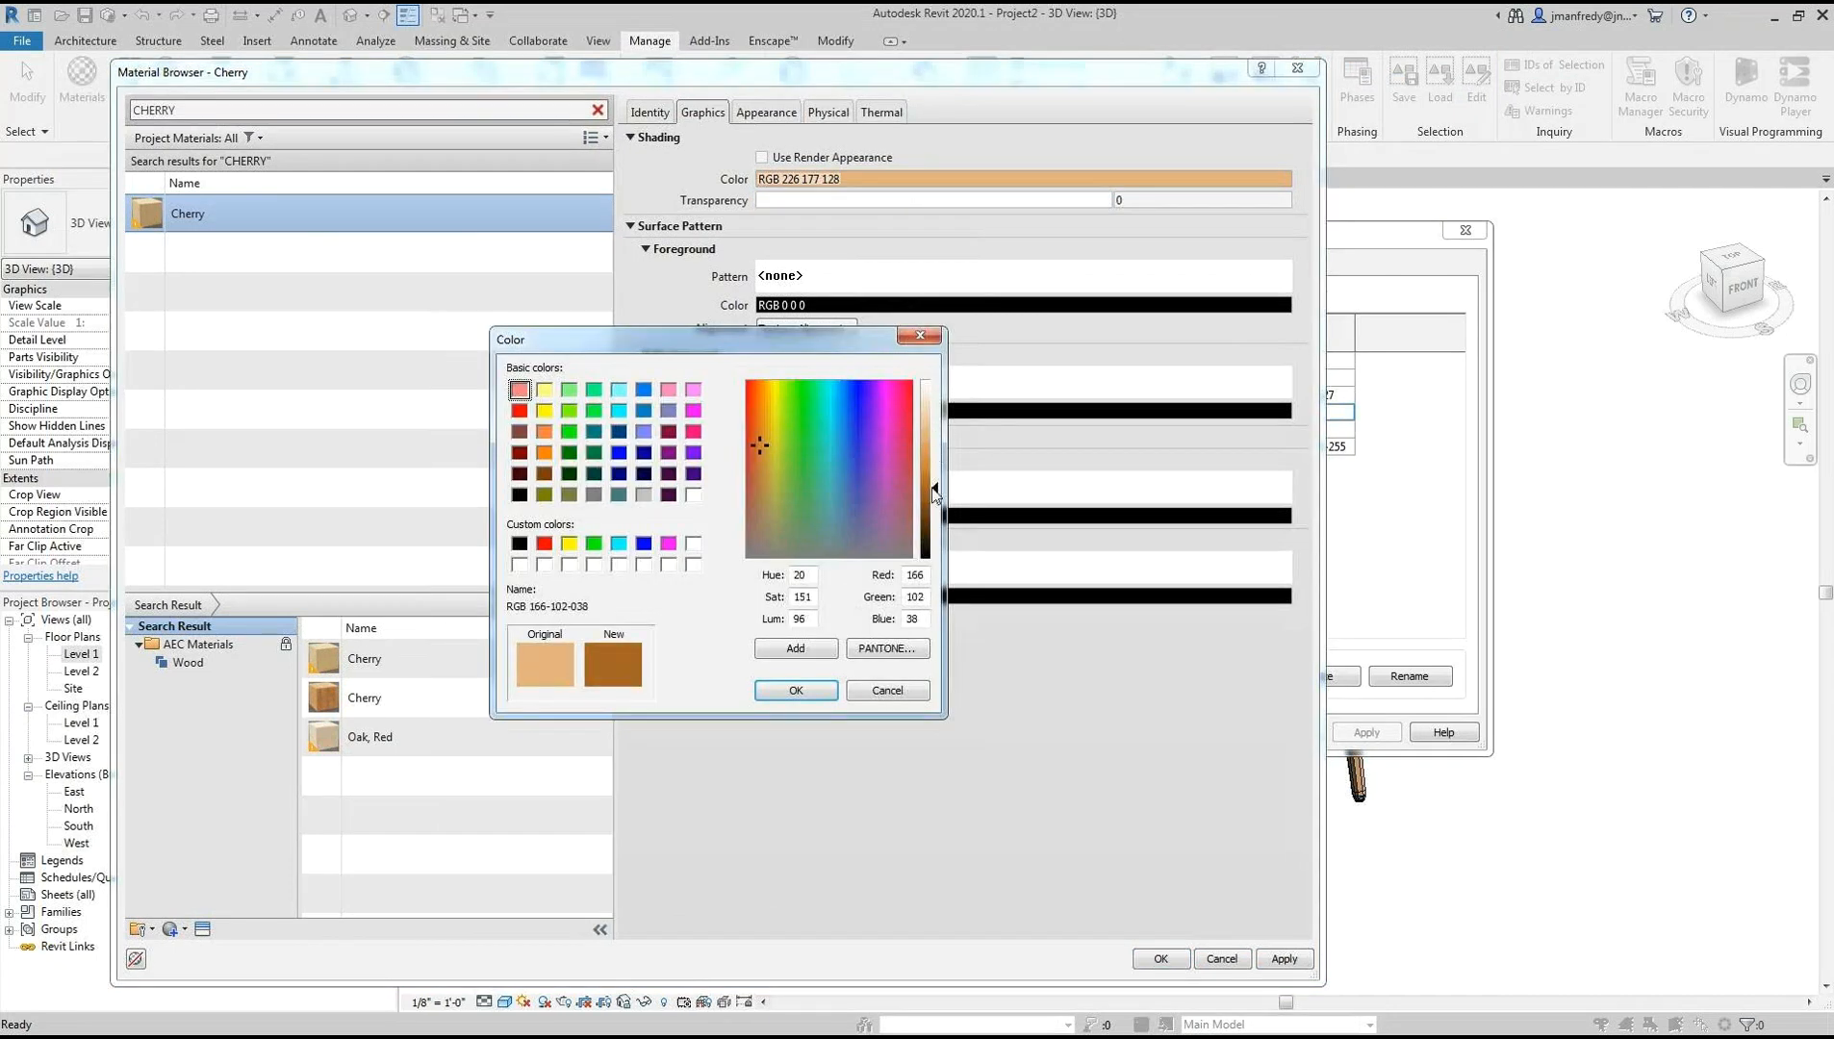
click(814, 690)
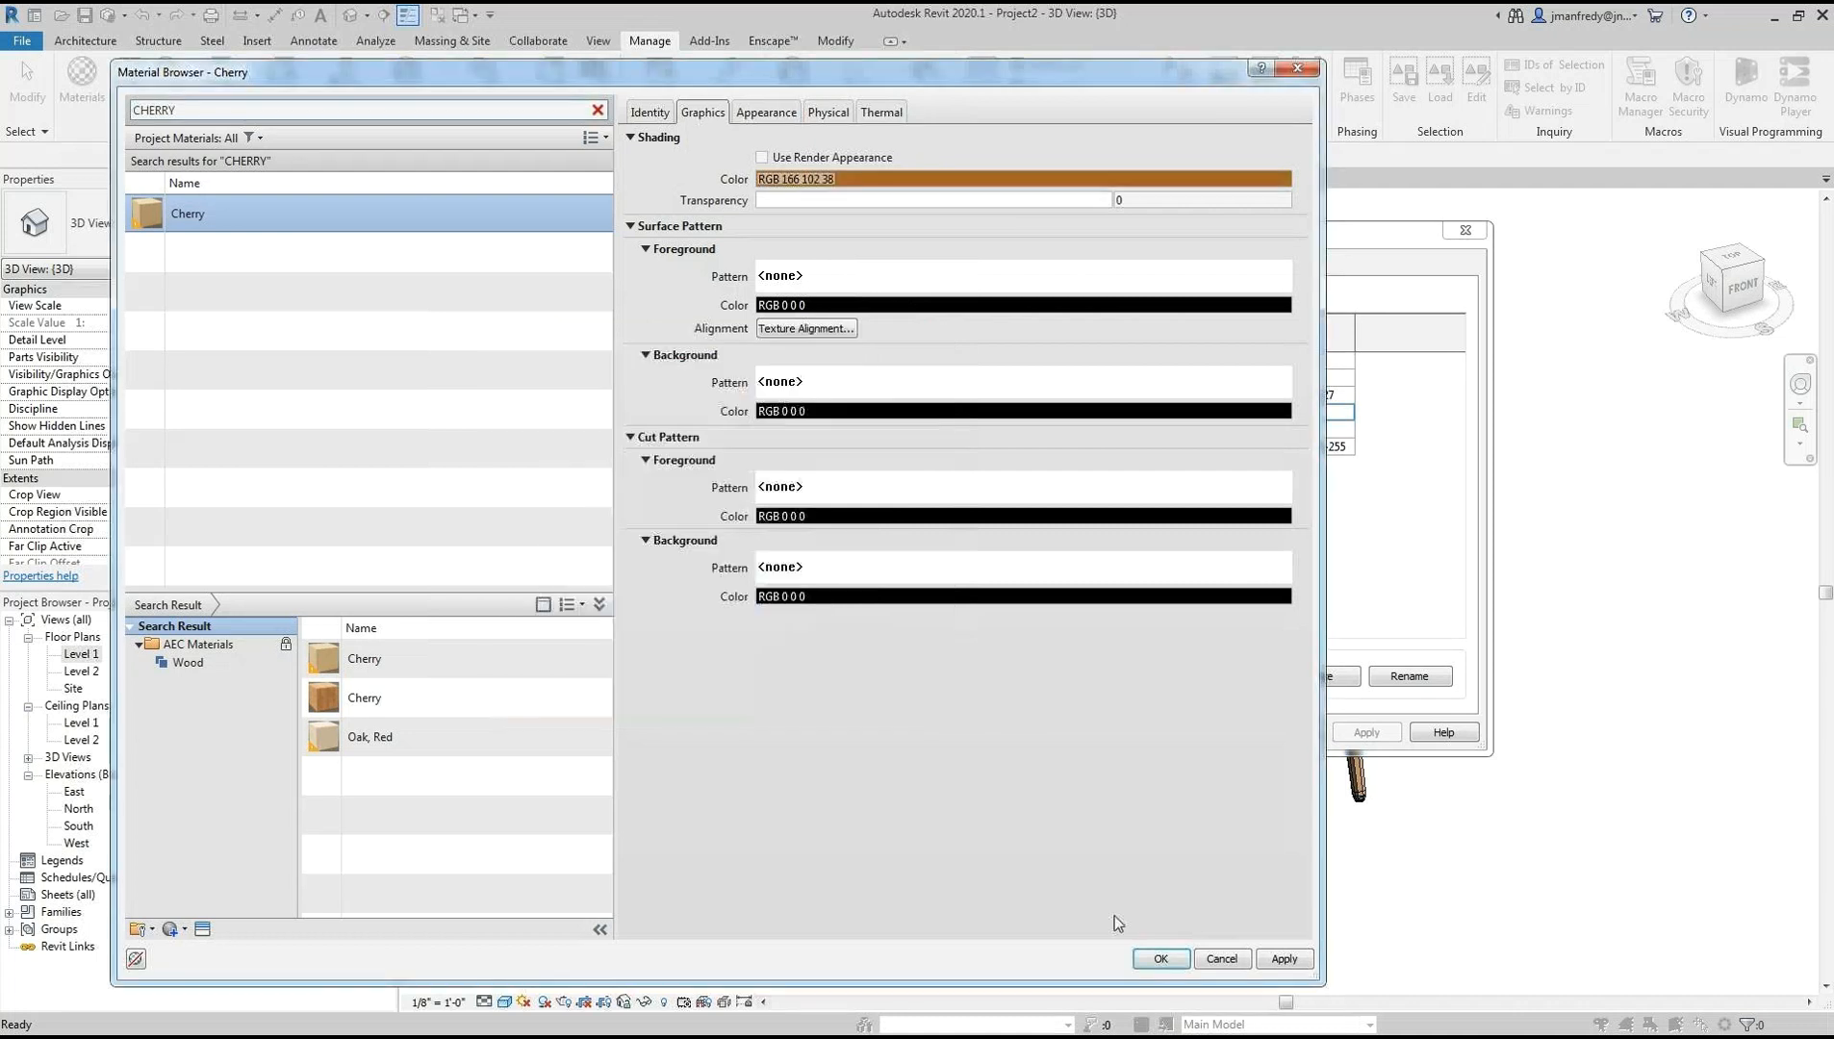
click(1160, 960)
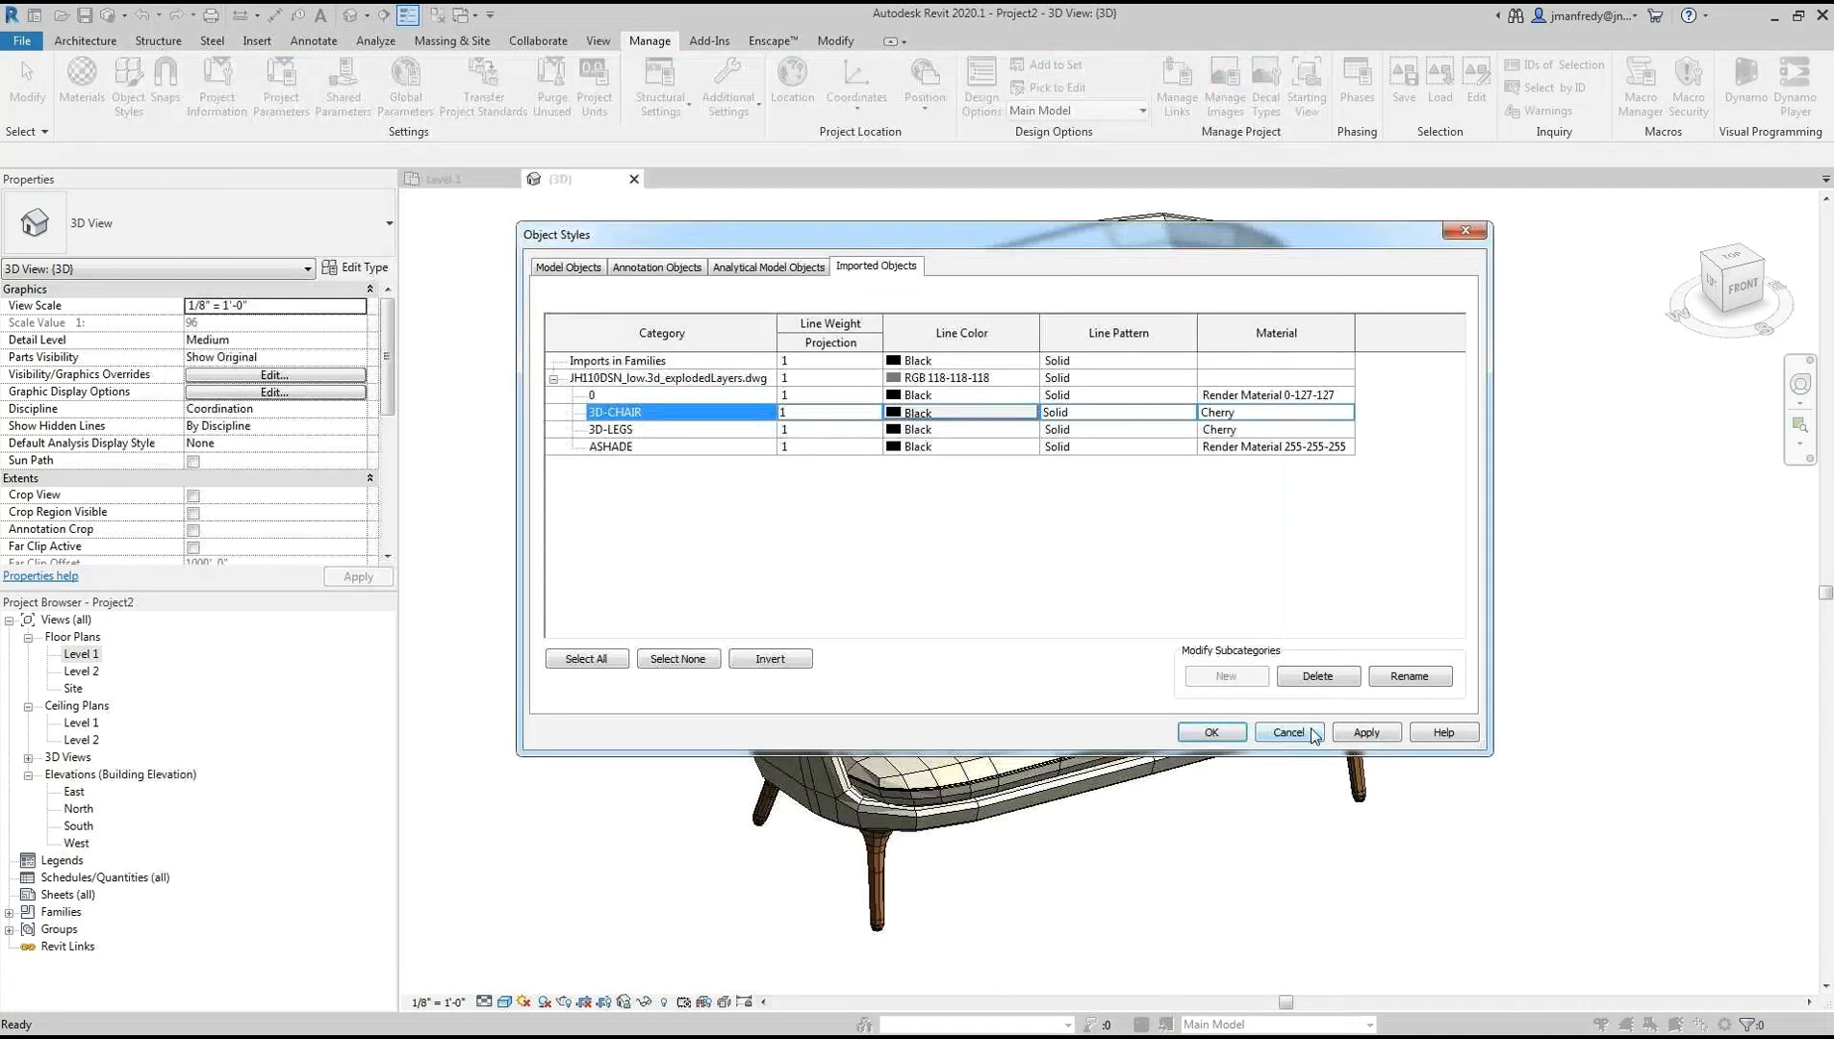
click(1366, 734)
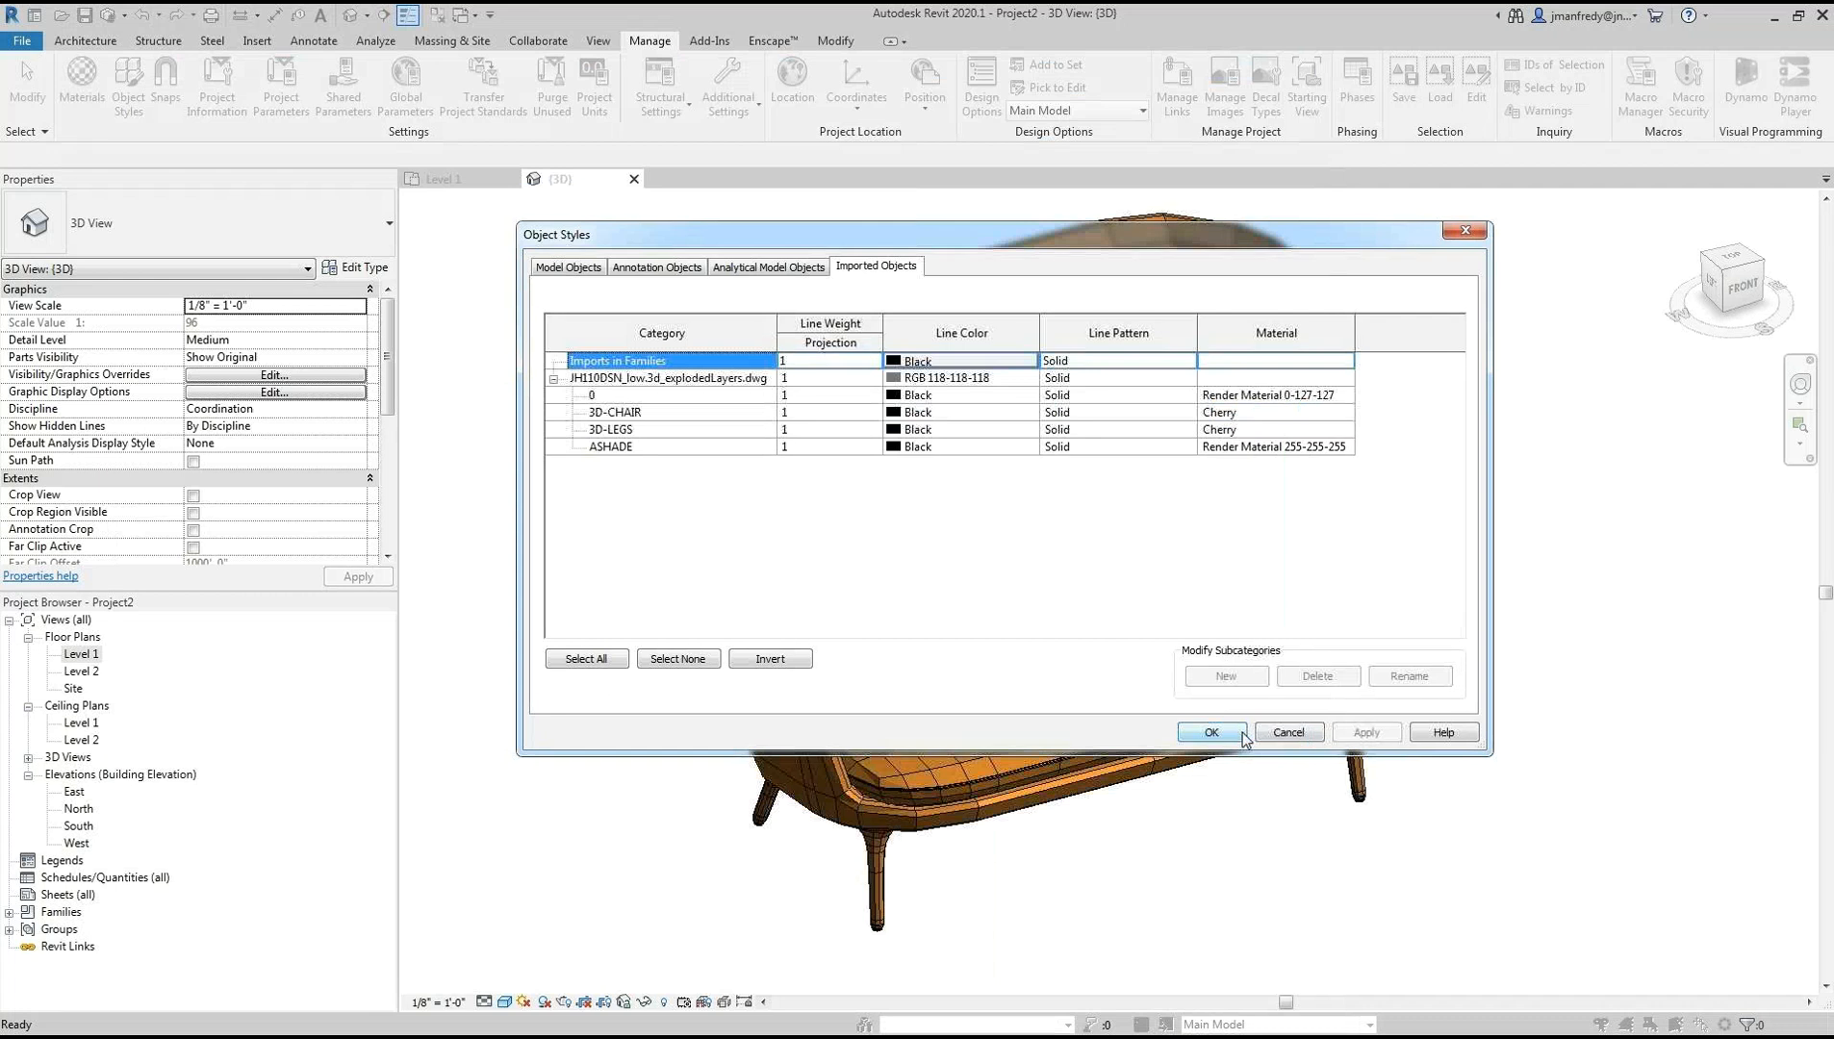
Search the materials for FABRIC, reassign Linen, Beige to the 3D-CHAIR layer, and apply the change
click(1267, 416)
drag(1319, 243, 1222, 221)
click(1107, 398)
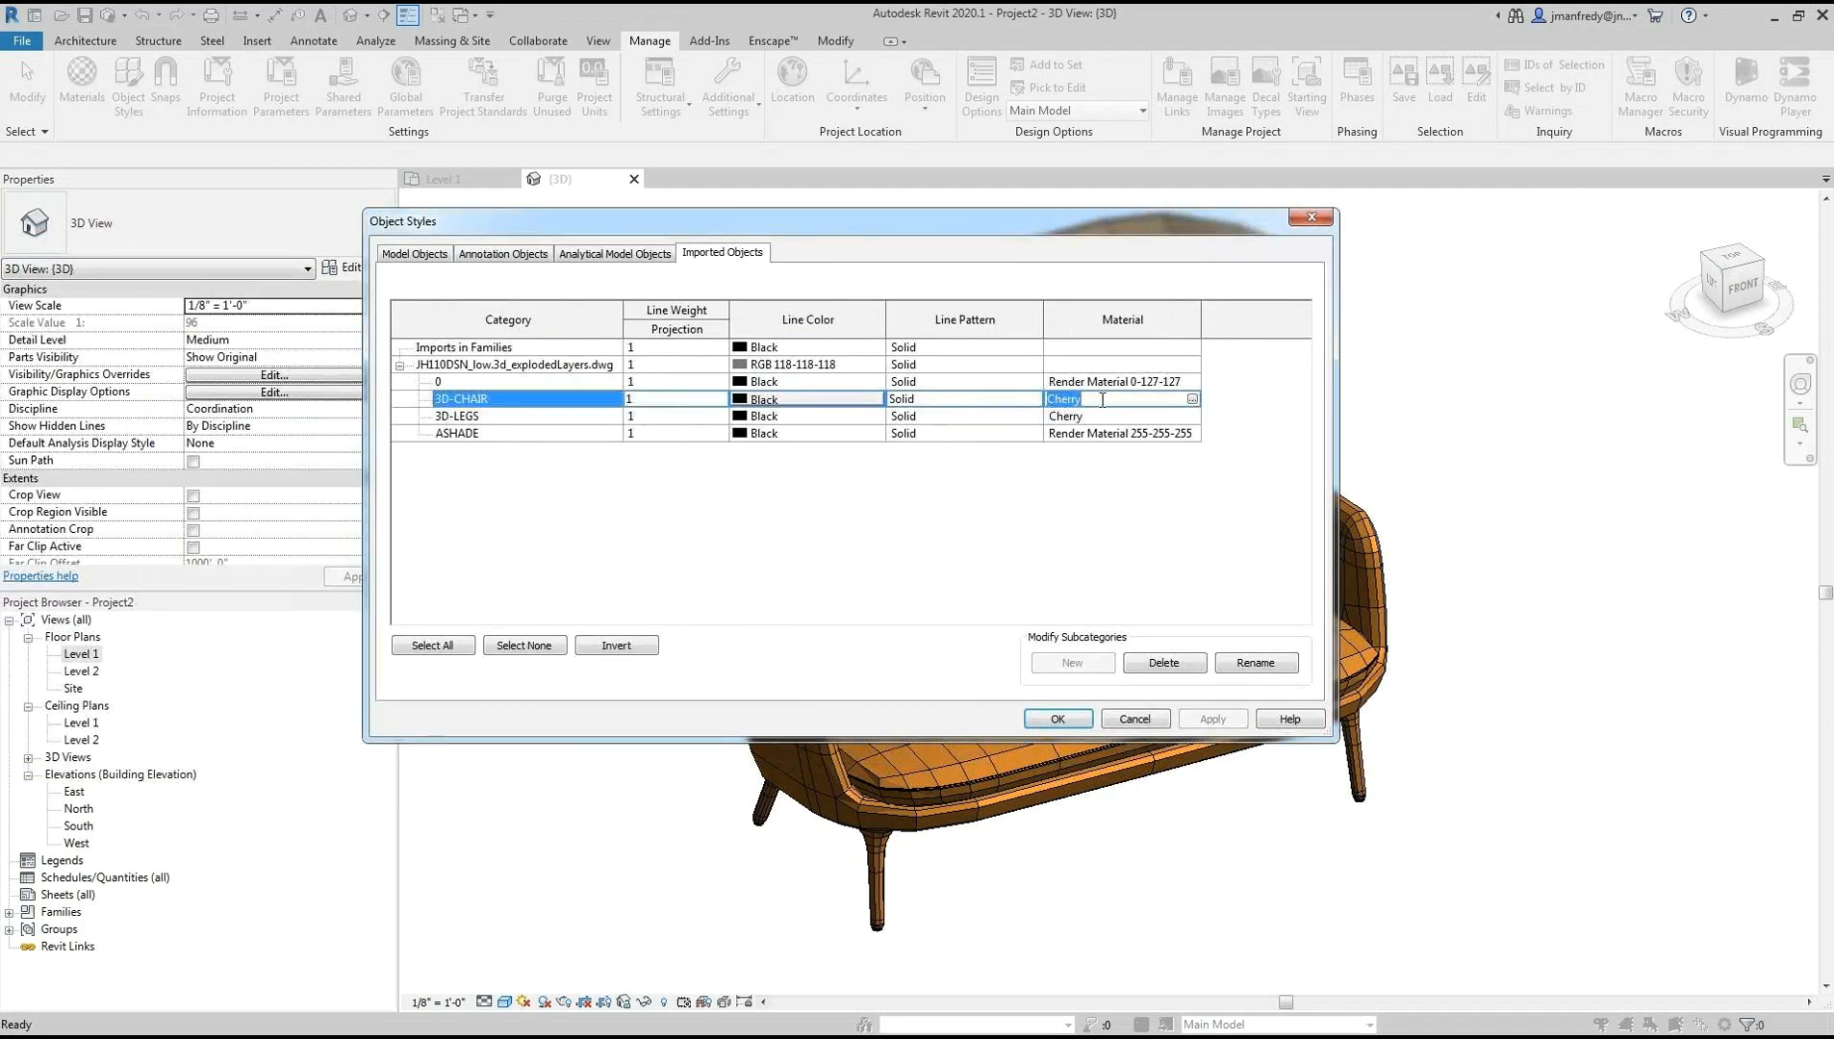
click(1192, 399)
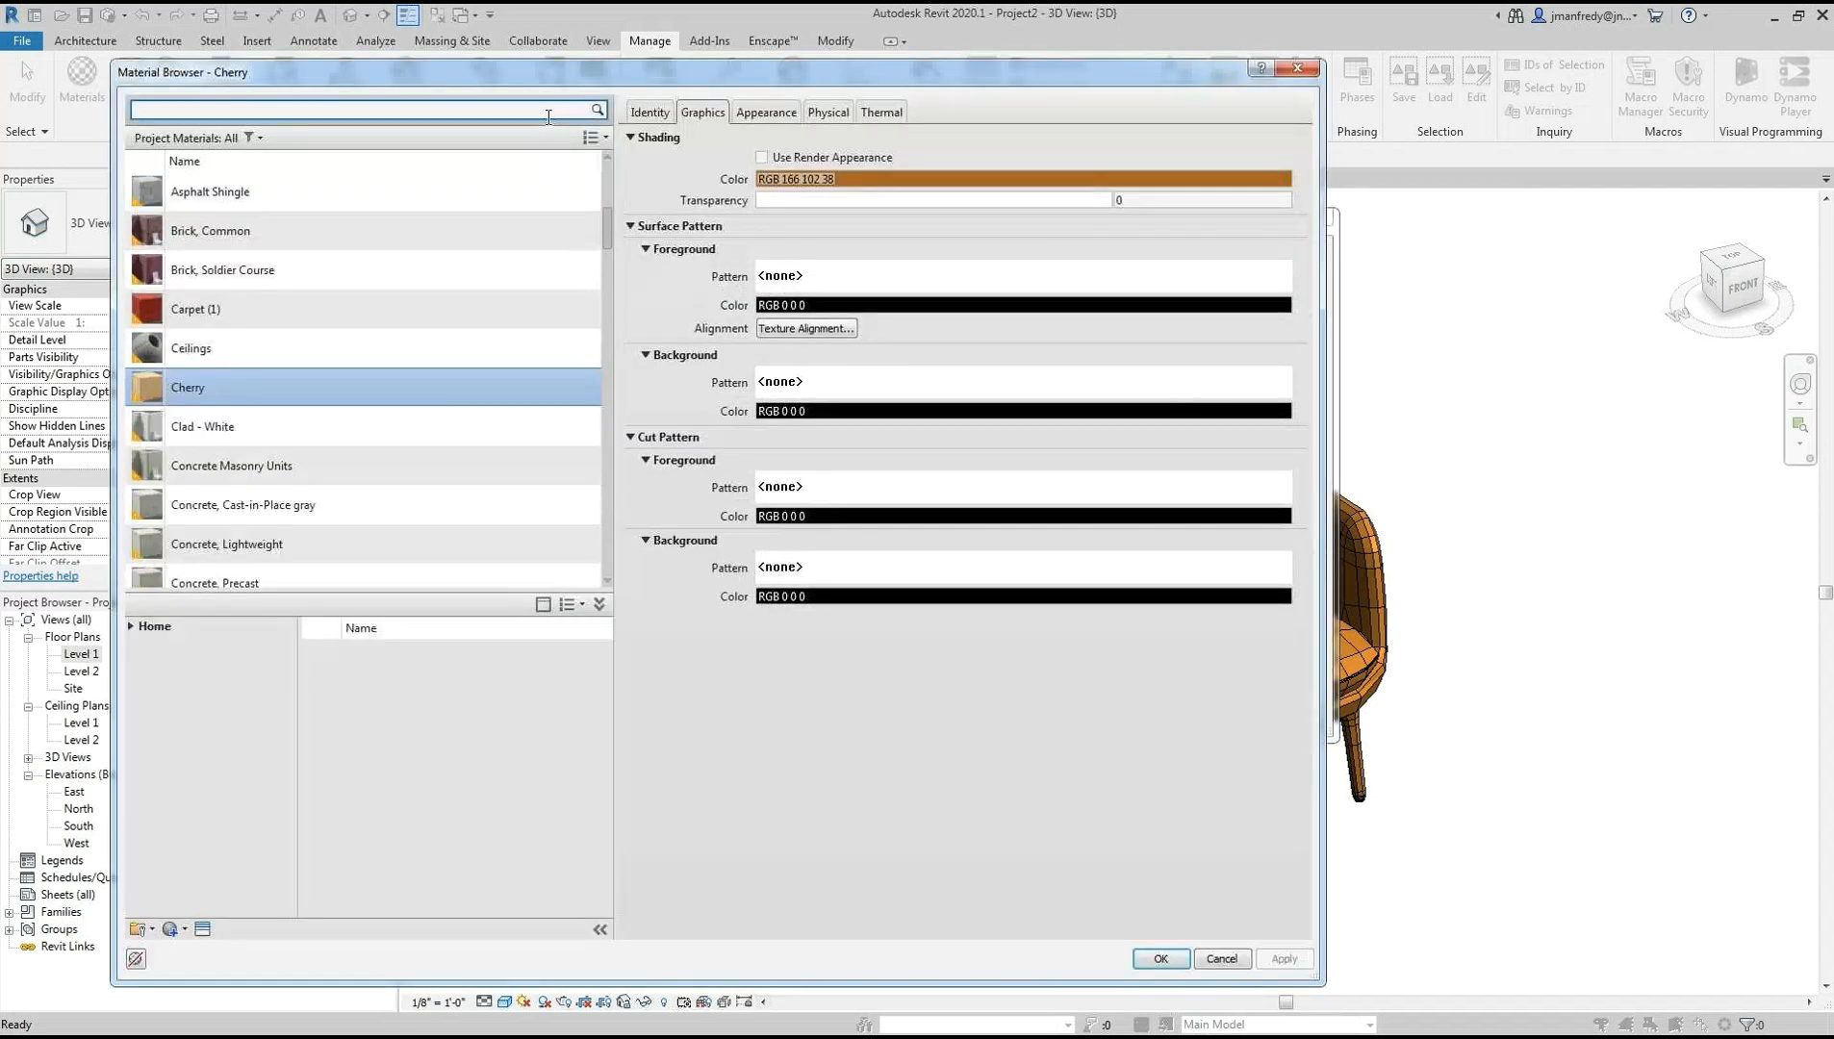
text(FABRIC)
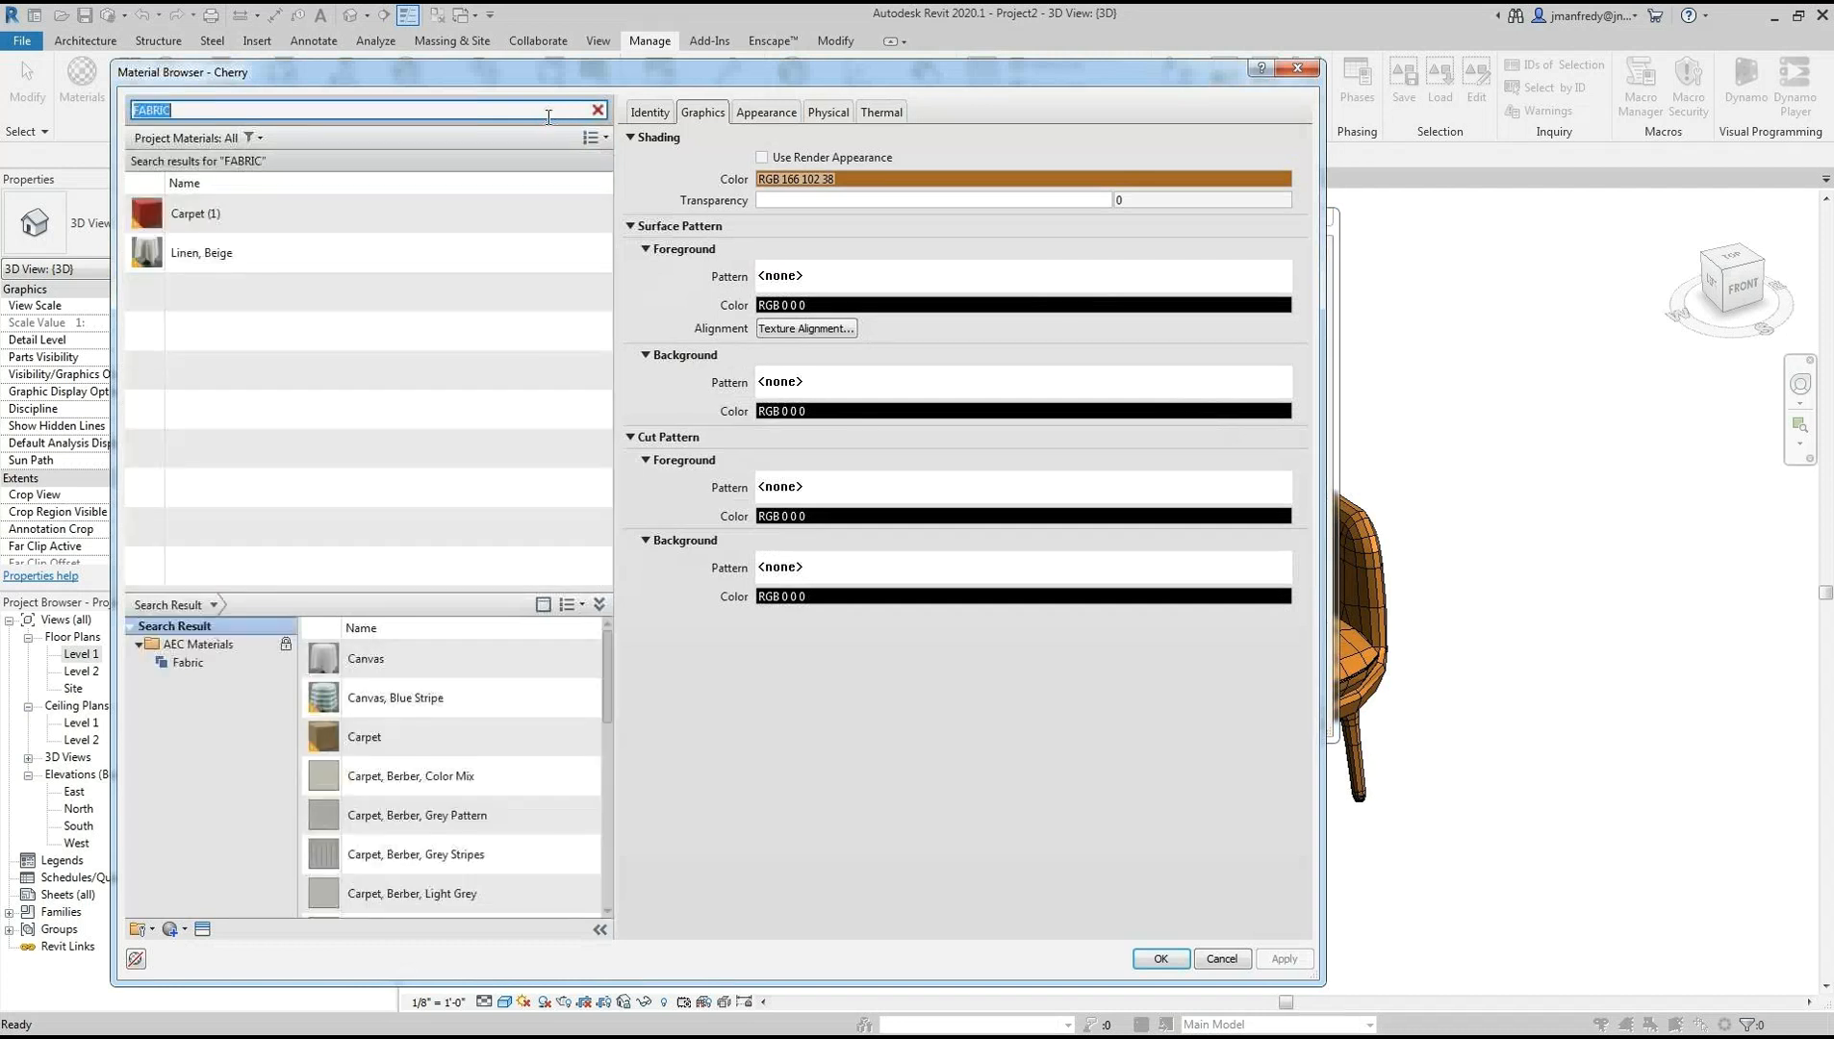
double_click(254, 251)
click(1212, 719)
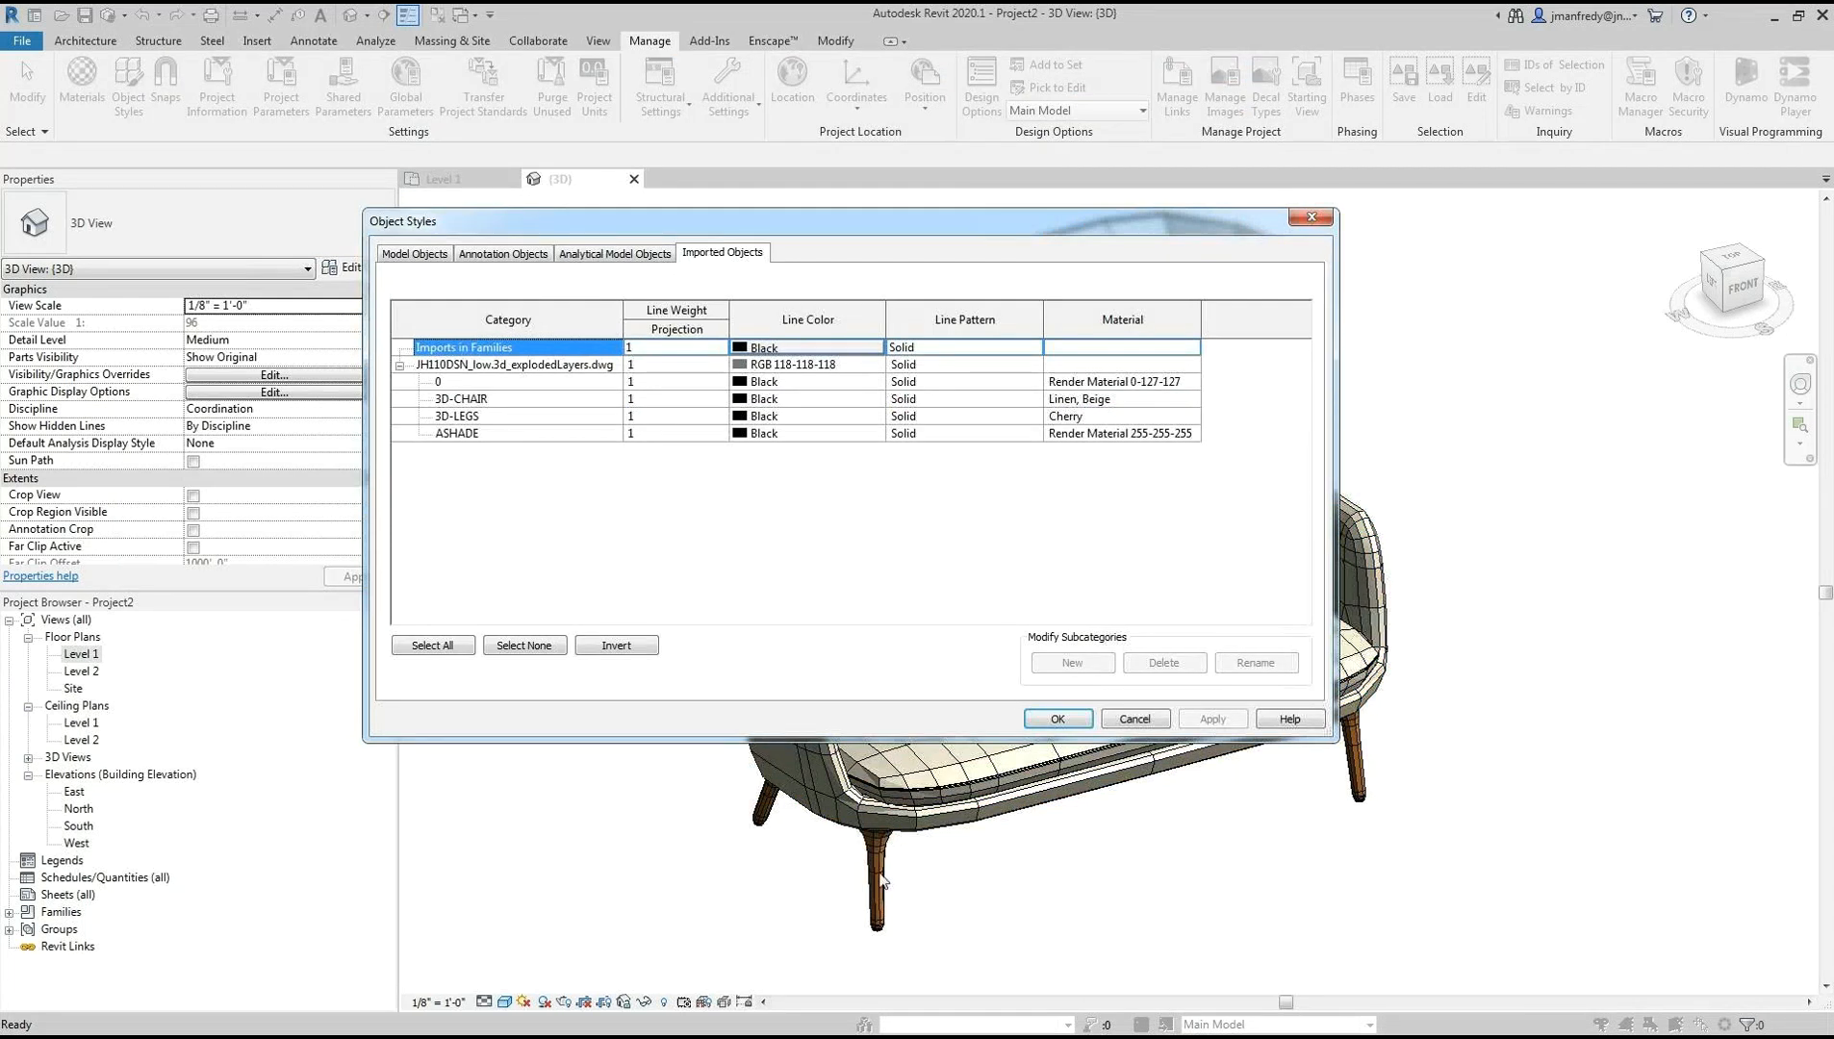
drag(1005, 240, 1121, 271)
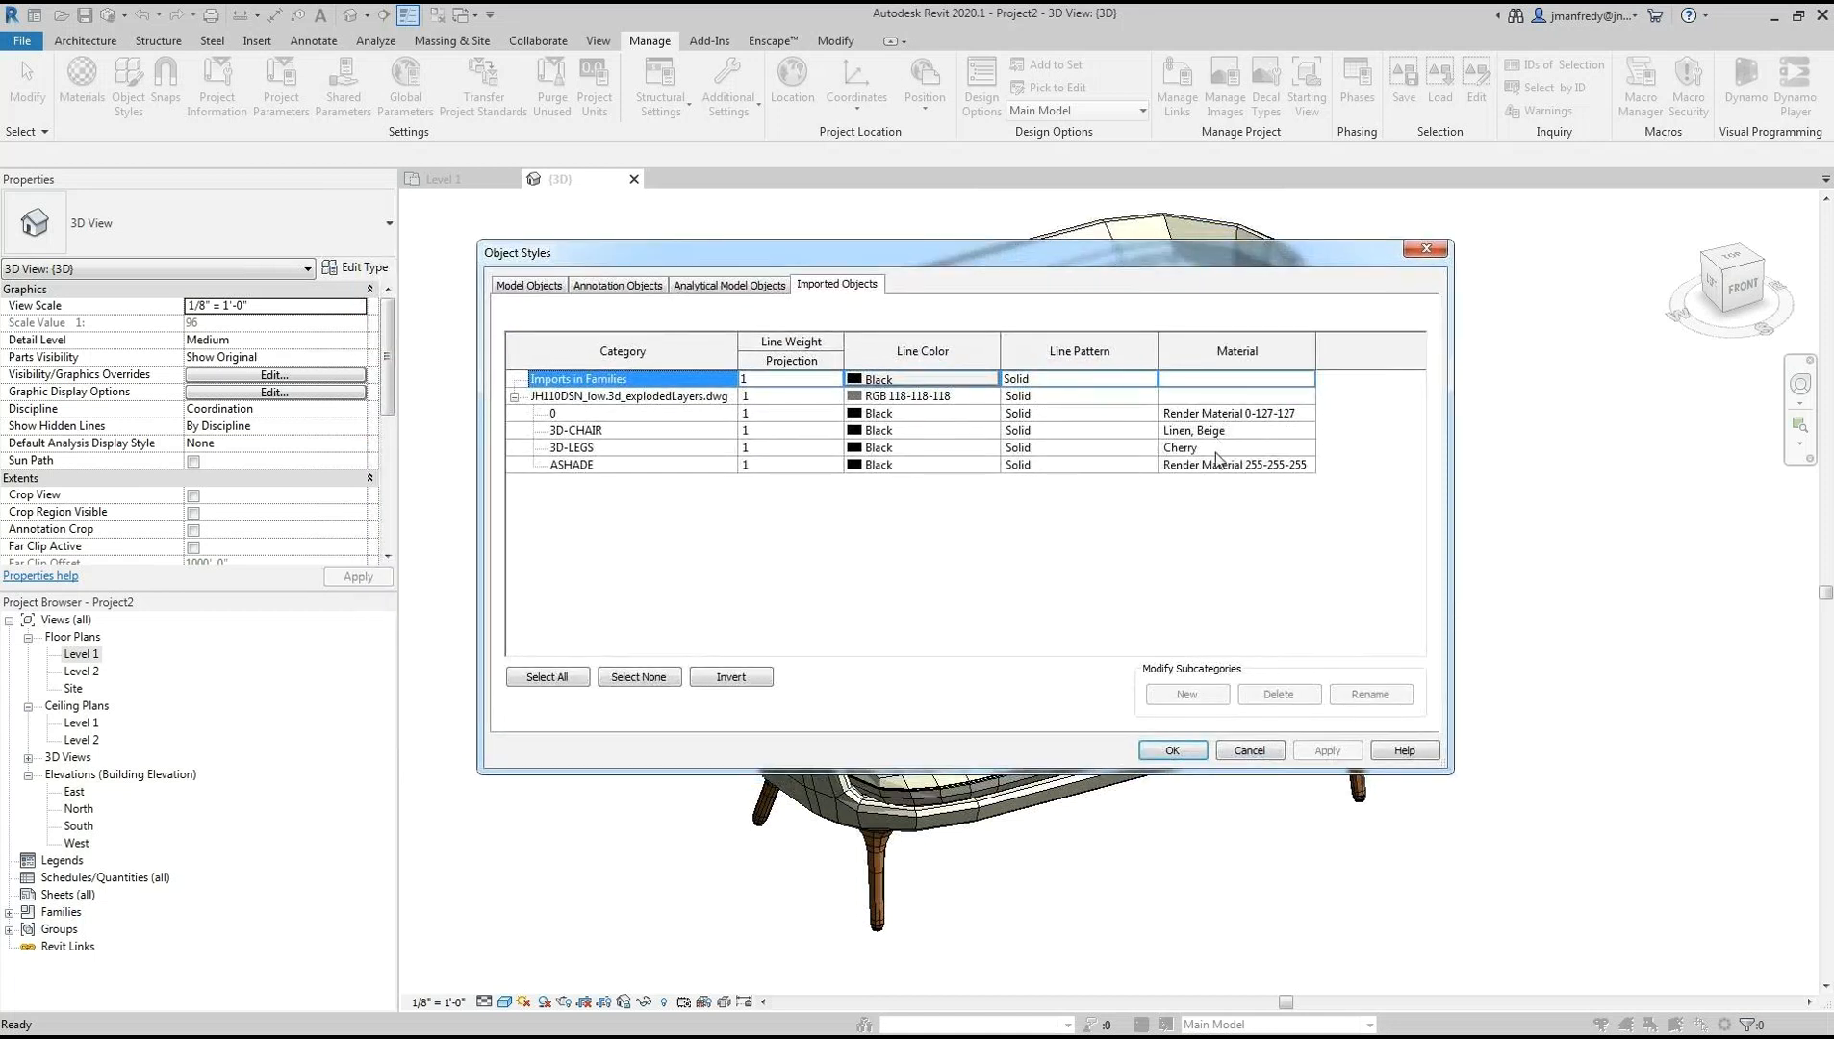
click(1240, 434)
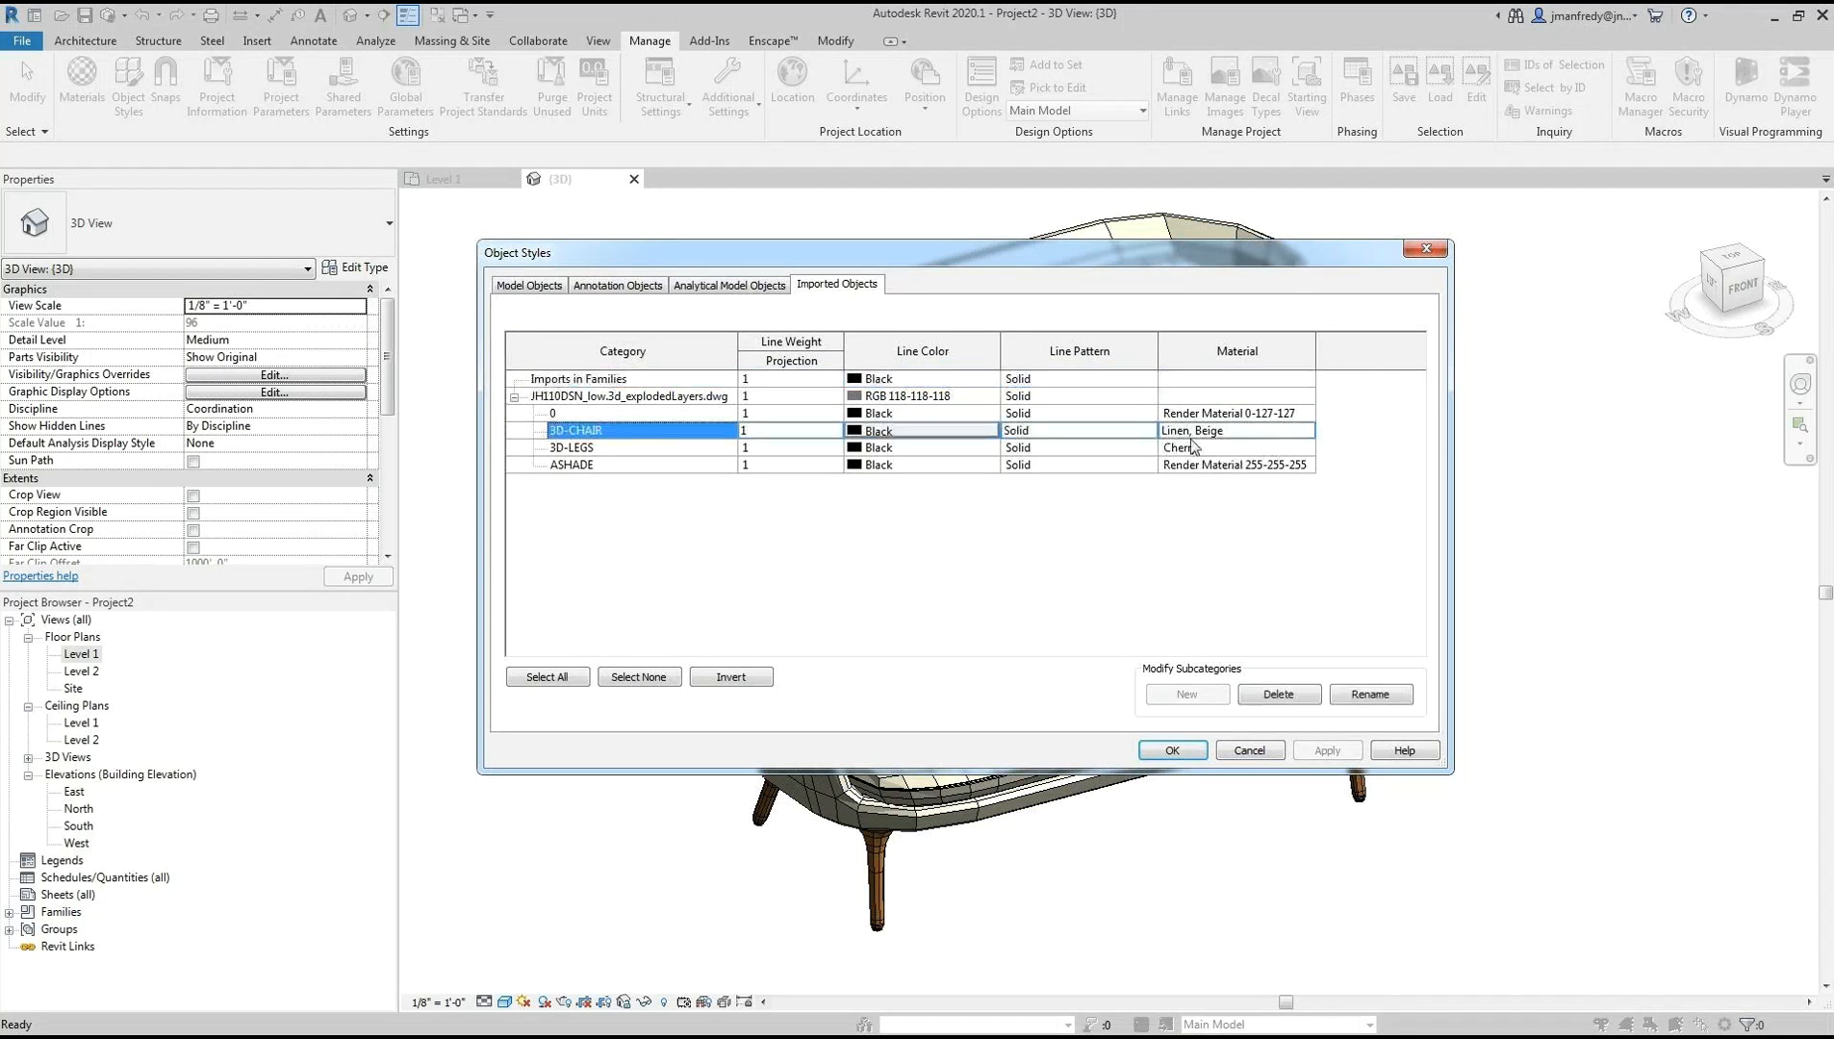
drag(1266, 254, 1223, 271)
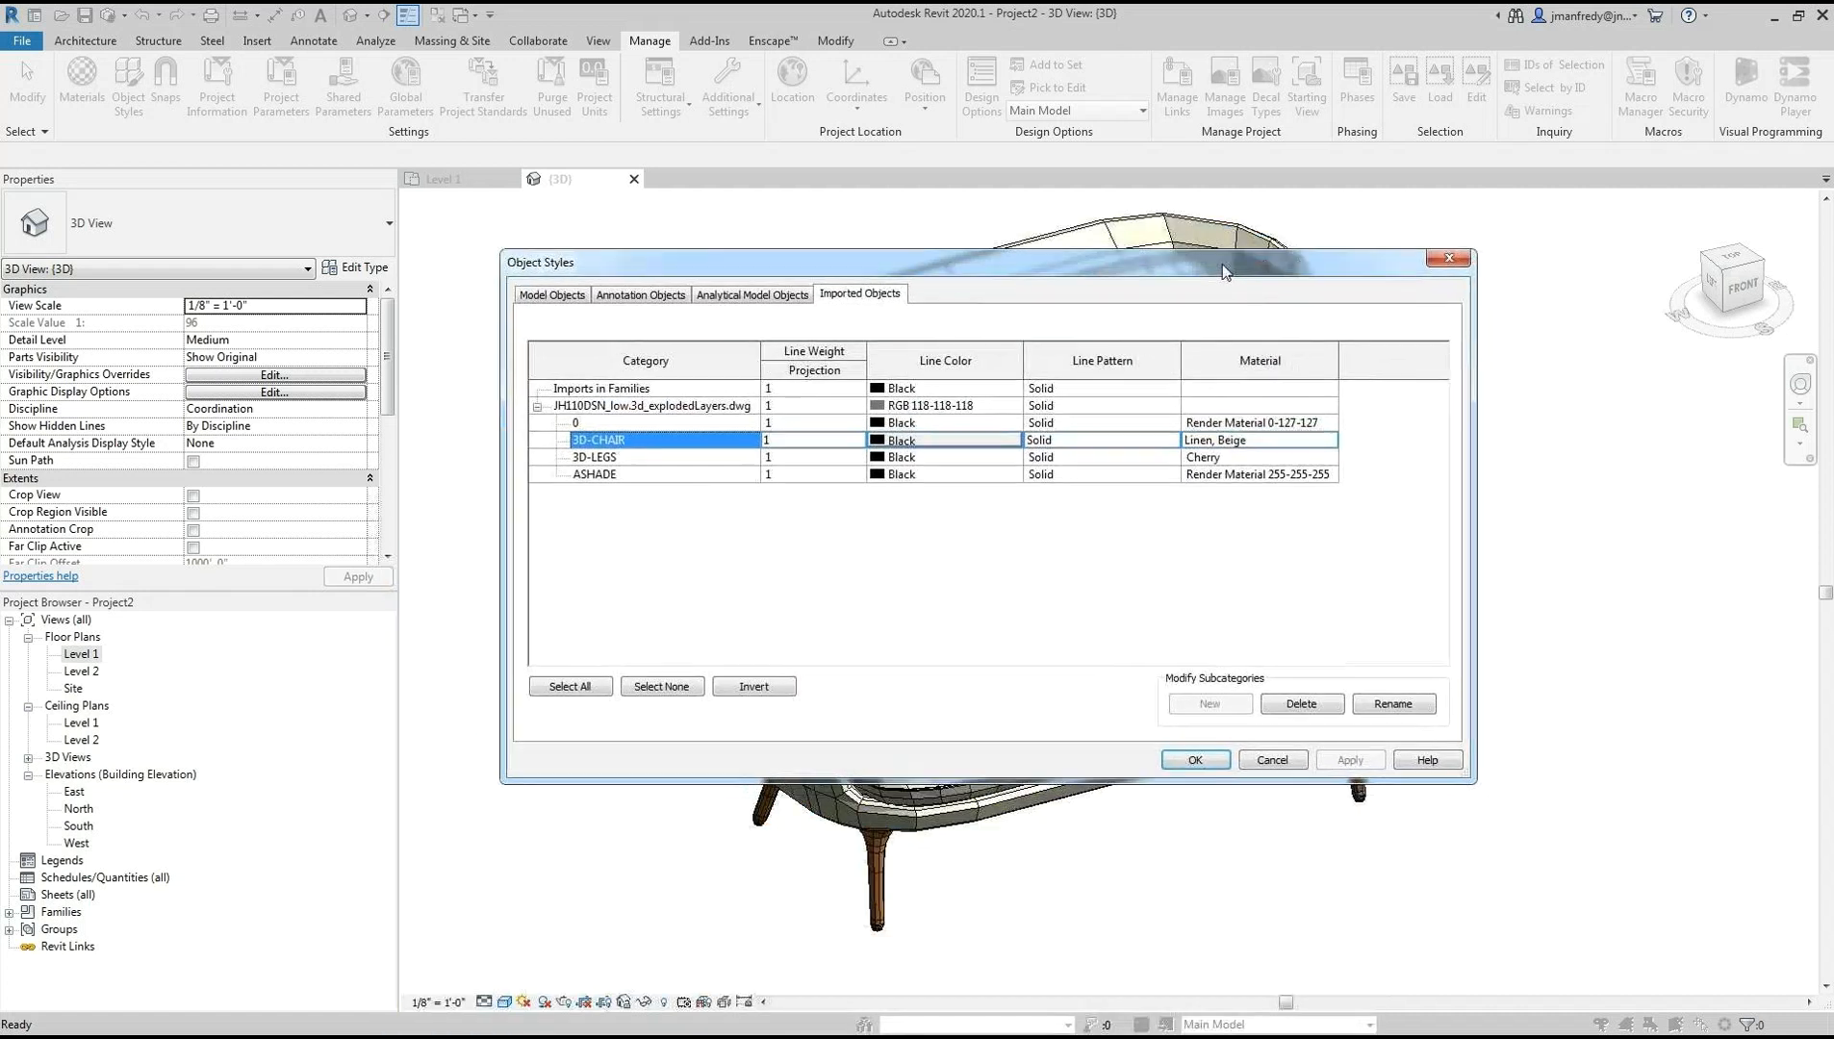
Open the 3D-CHAIR layer's Linen, Beige material, read its shading color, and close the material without changes
click(1331, 440)
click(1330, 440)
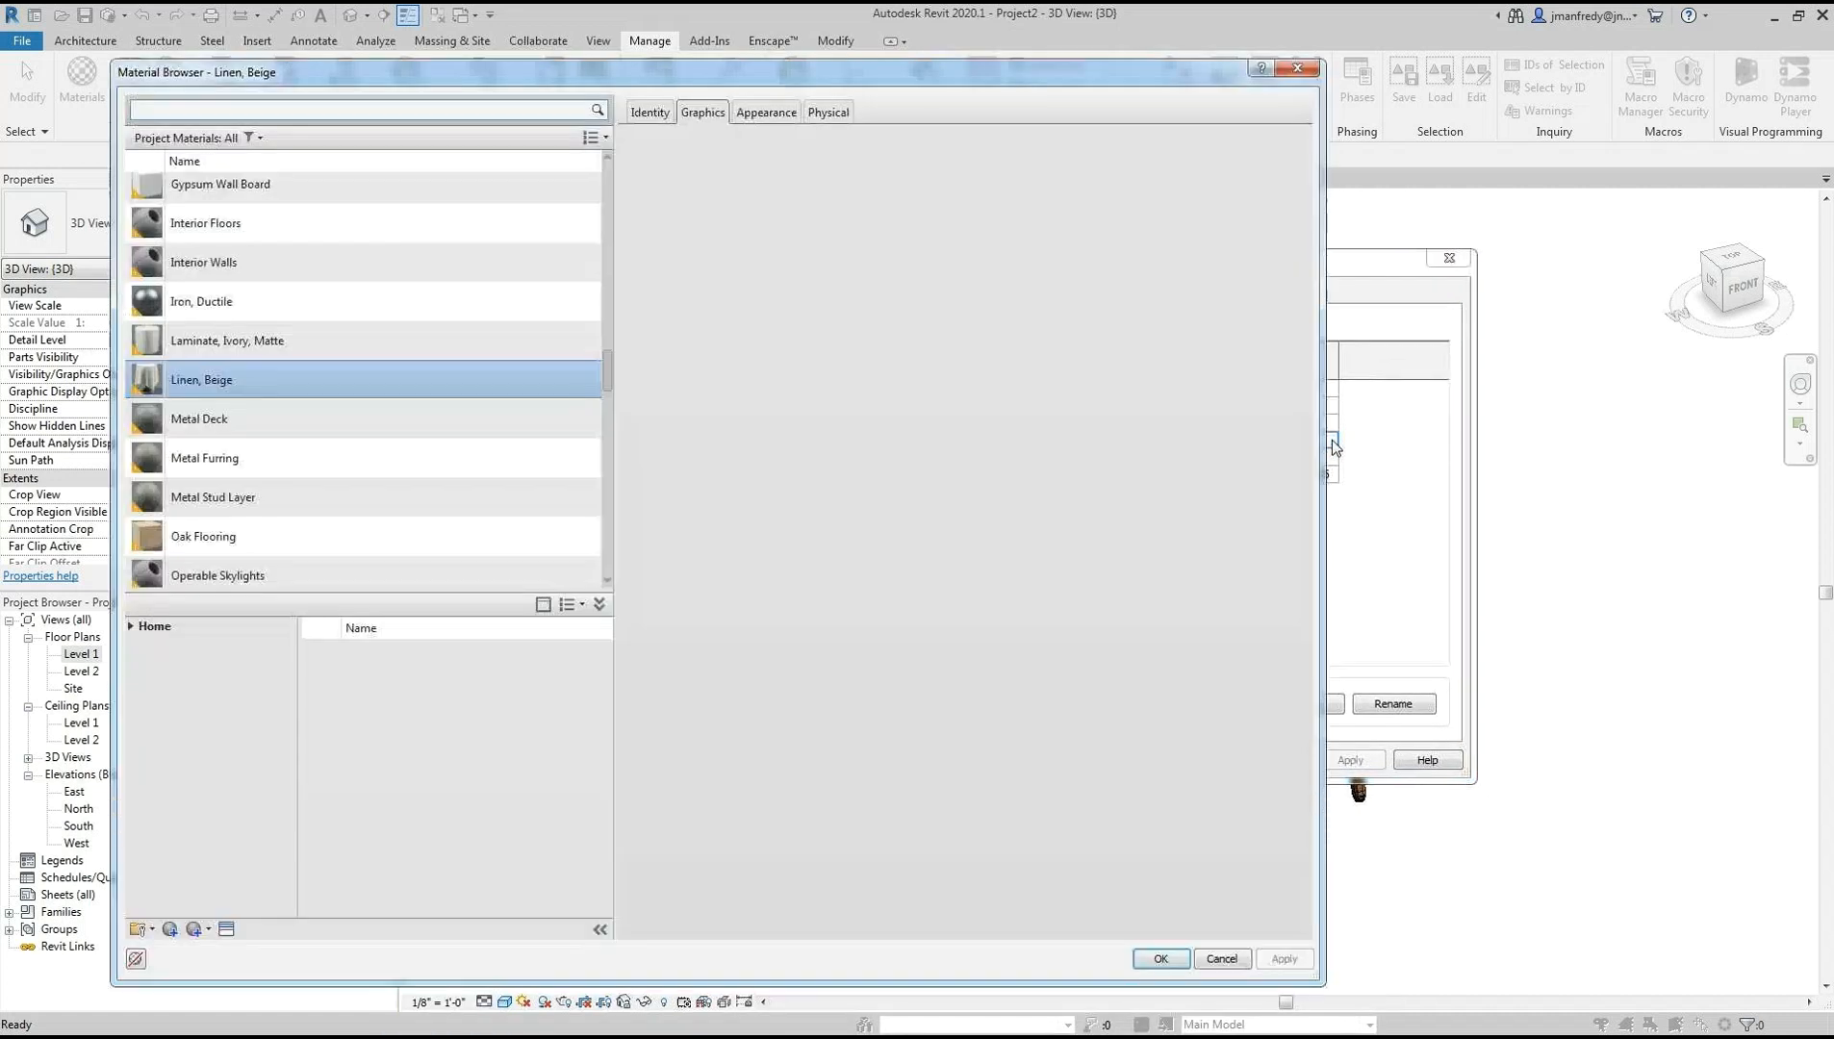
drag(883, 77, 1241, 85)
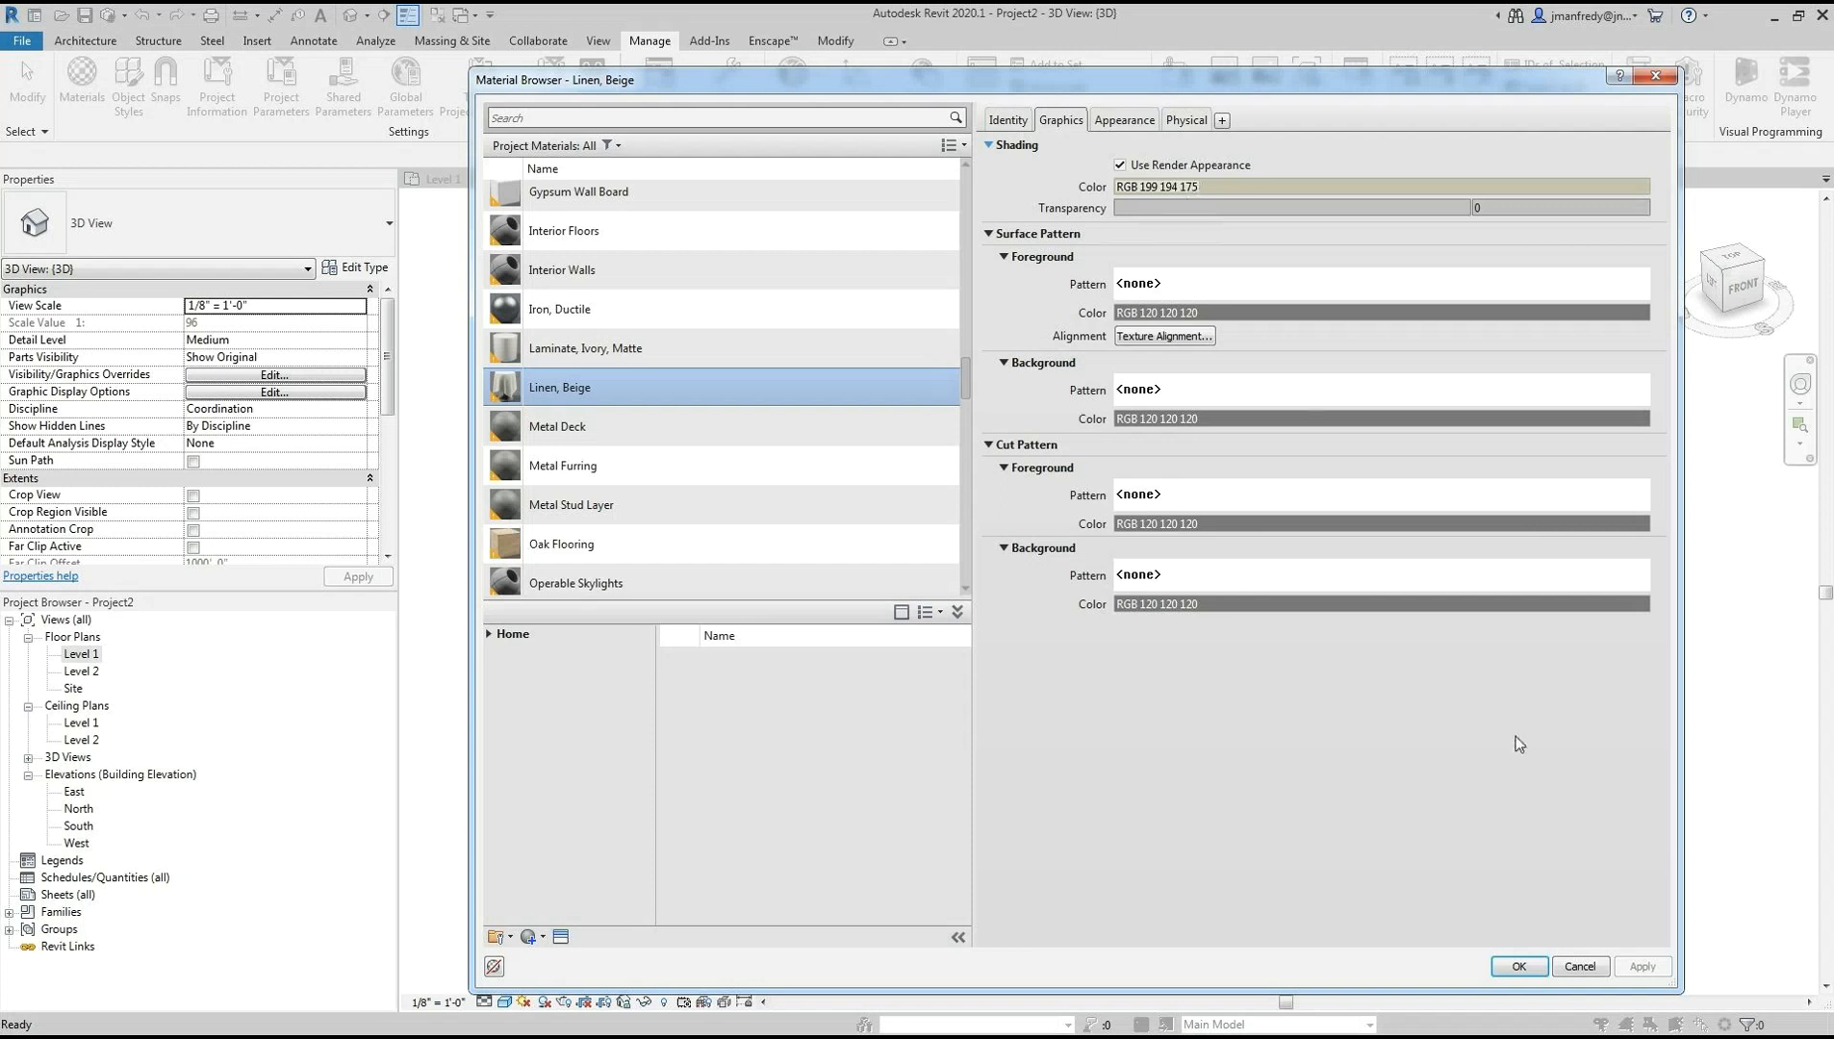
click(1574, 965)
Set the 3D-CHAIR layer's line color to RGB 199-174-175, apply it, check the sofa's lines, and accept the object styles
click(919, 442)
click(1180, 569)
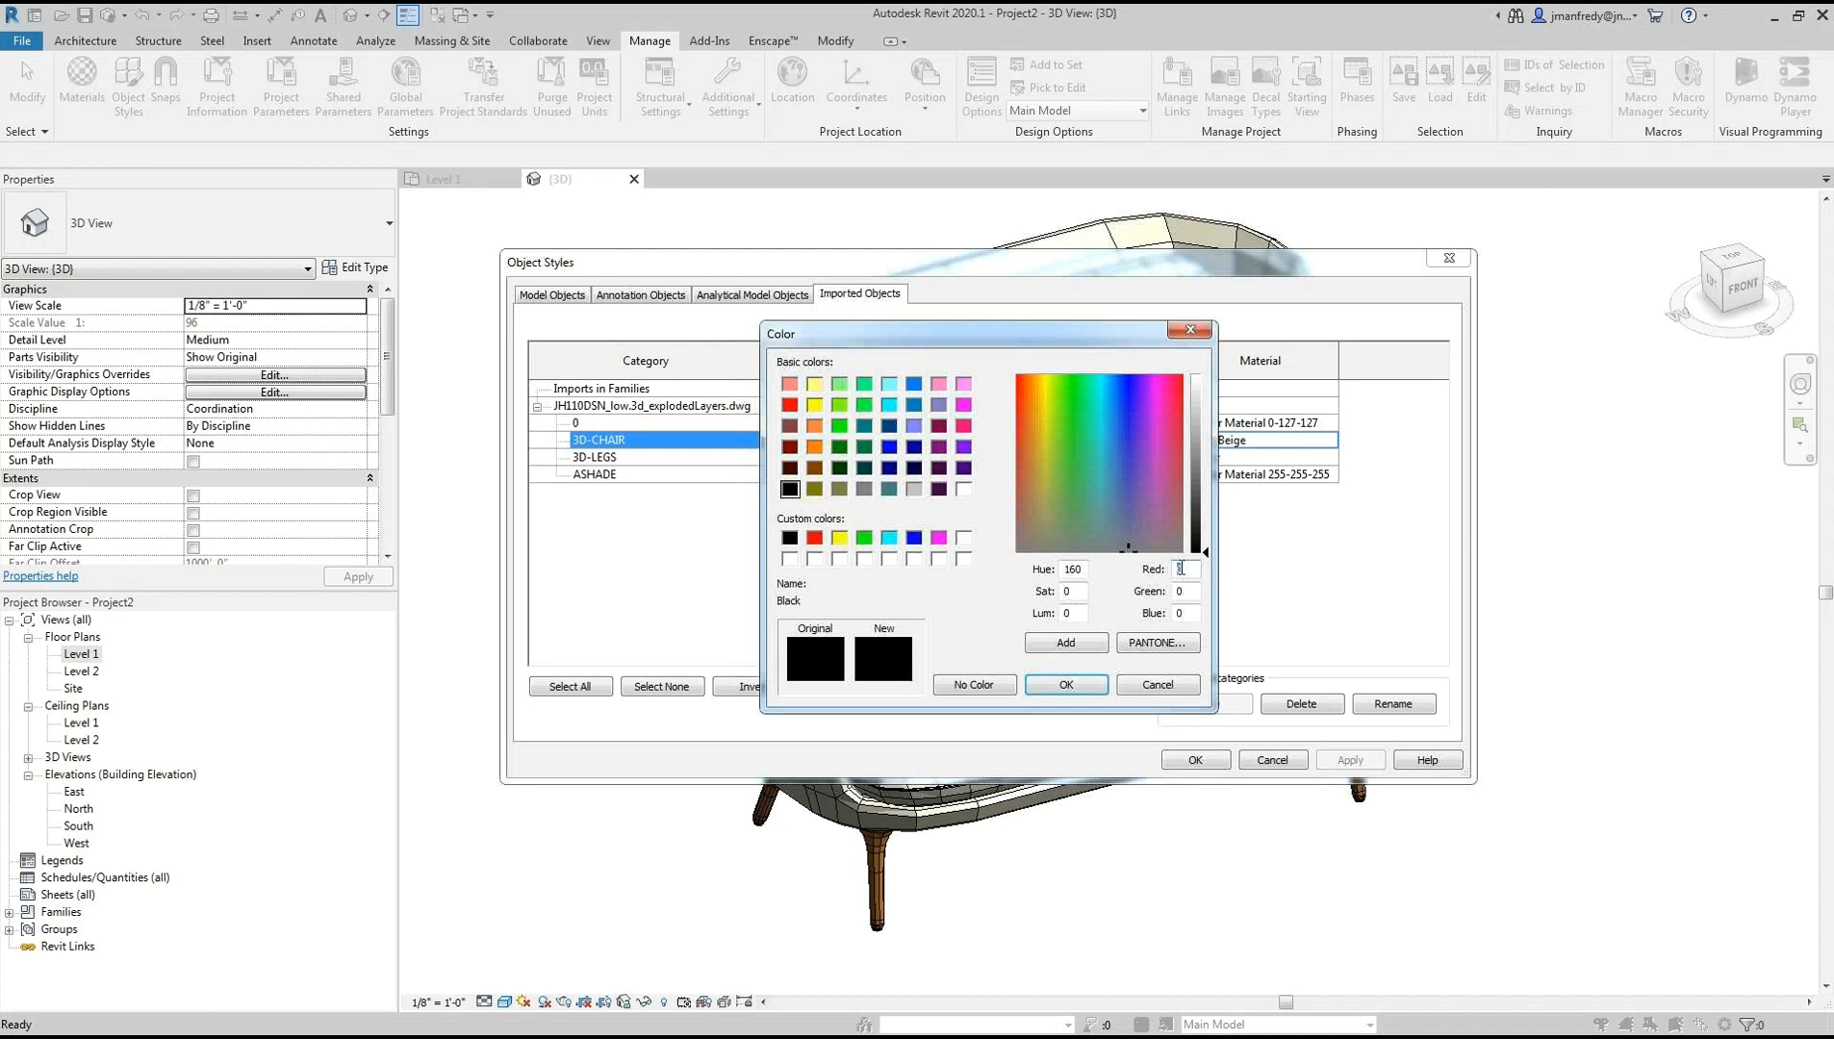
text(199)
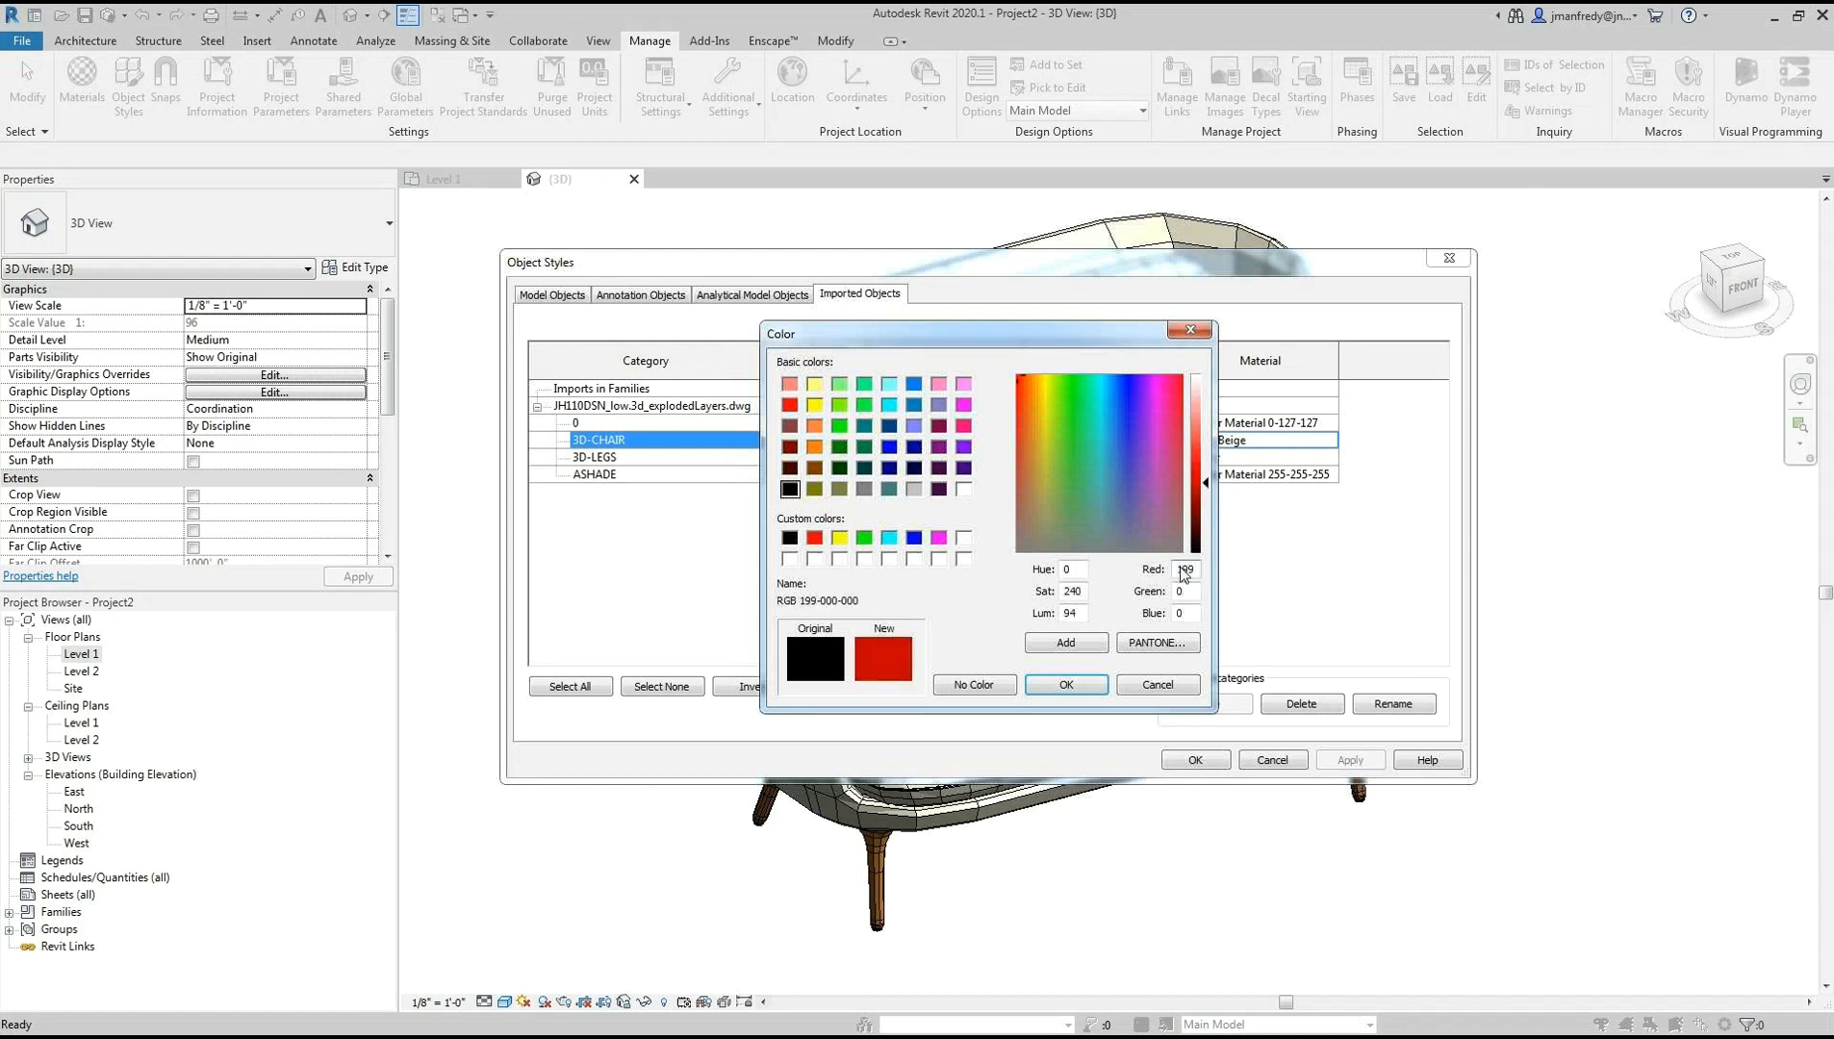
key(Tab)
text(179)
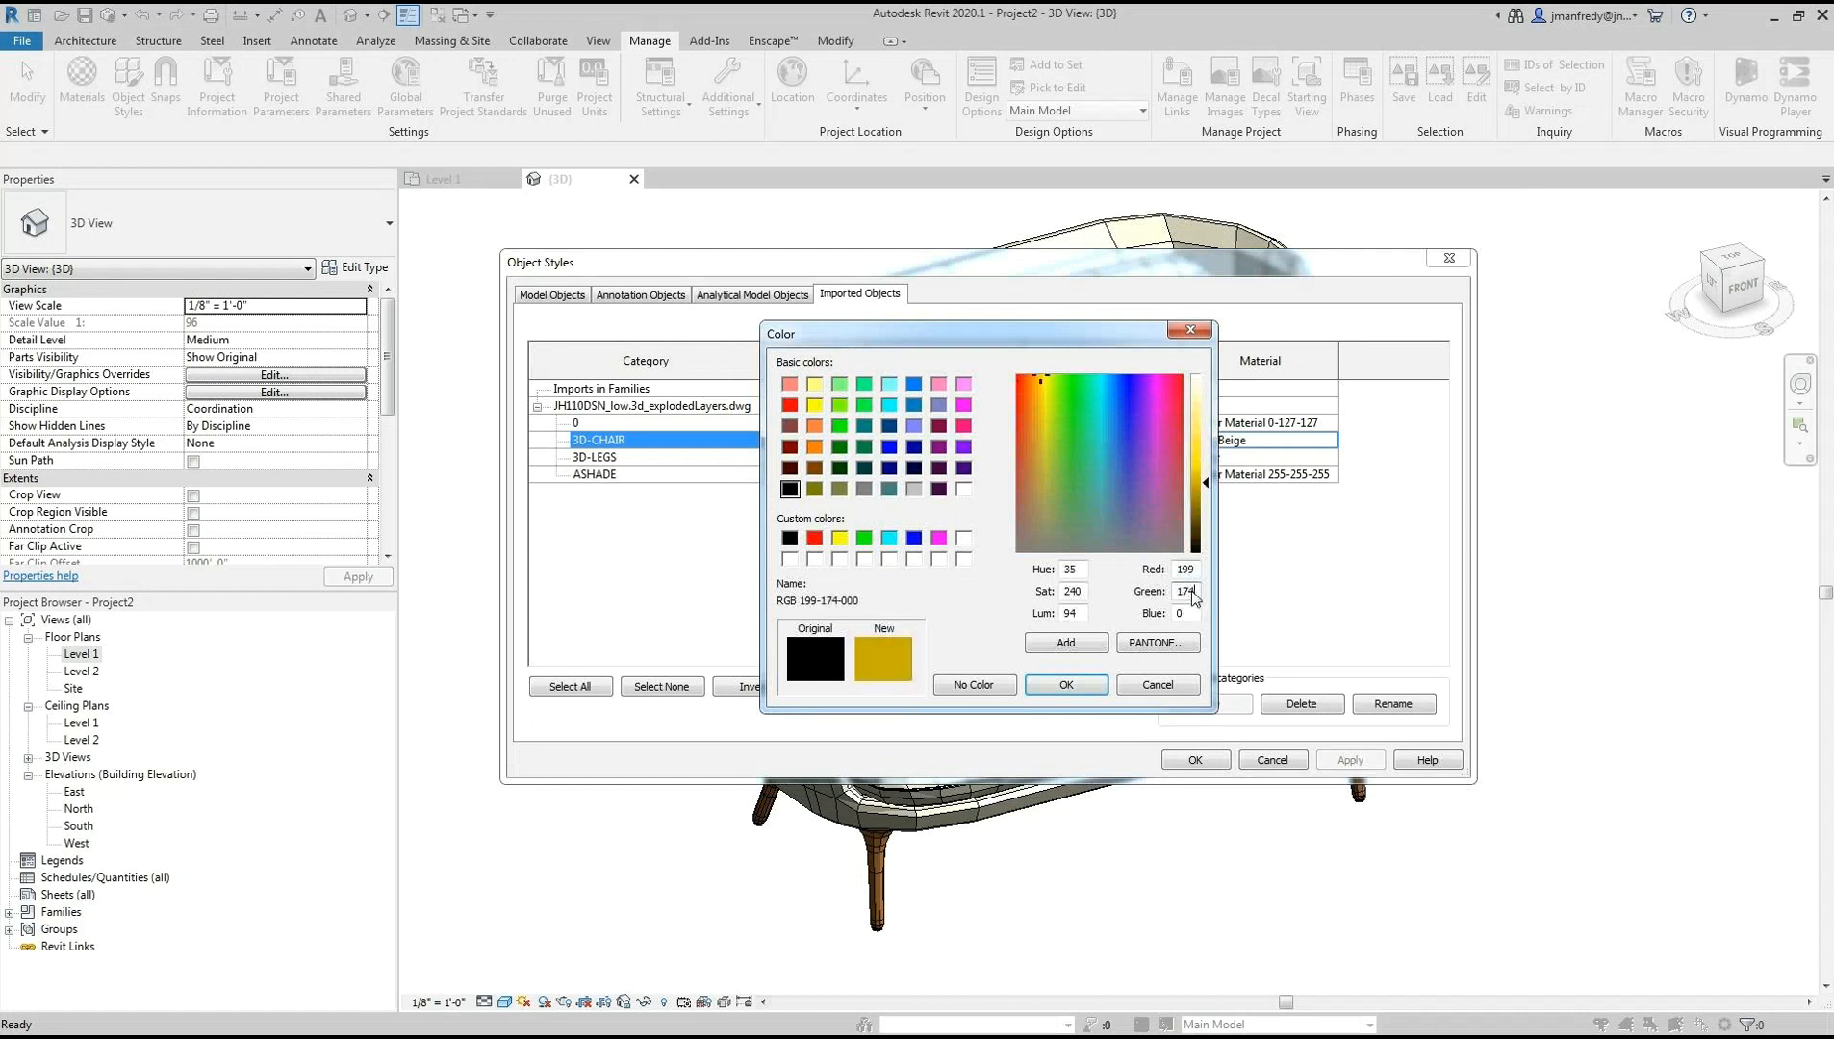
double_click(1181, 614)
text(175)
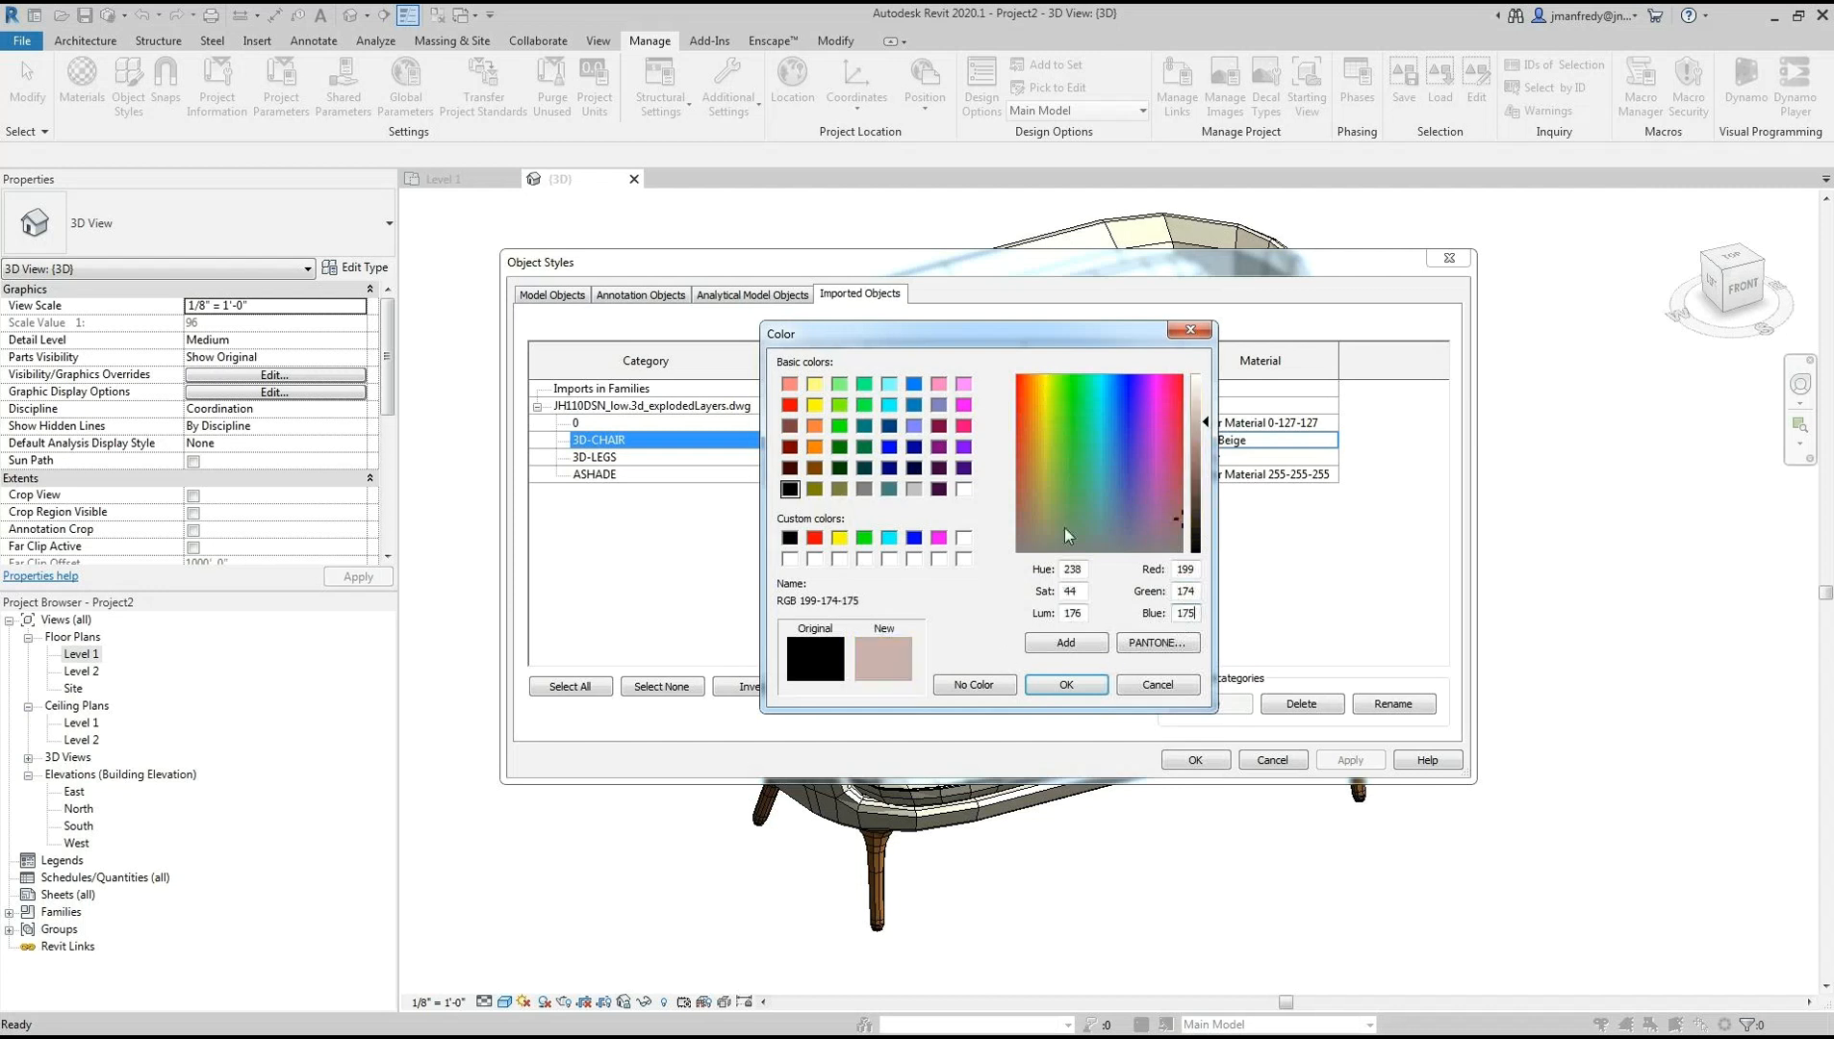
click(1062, 684)
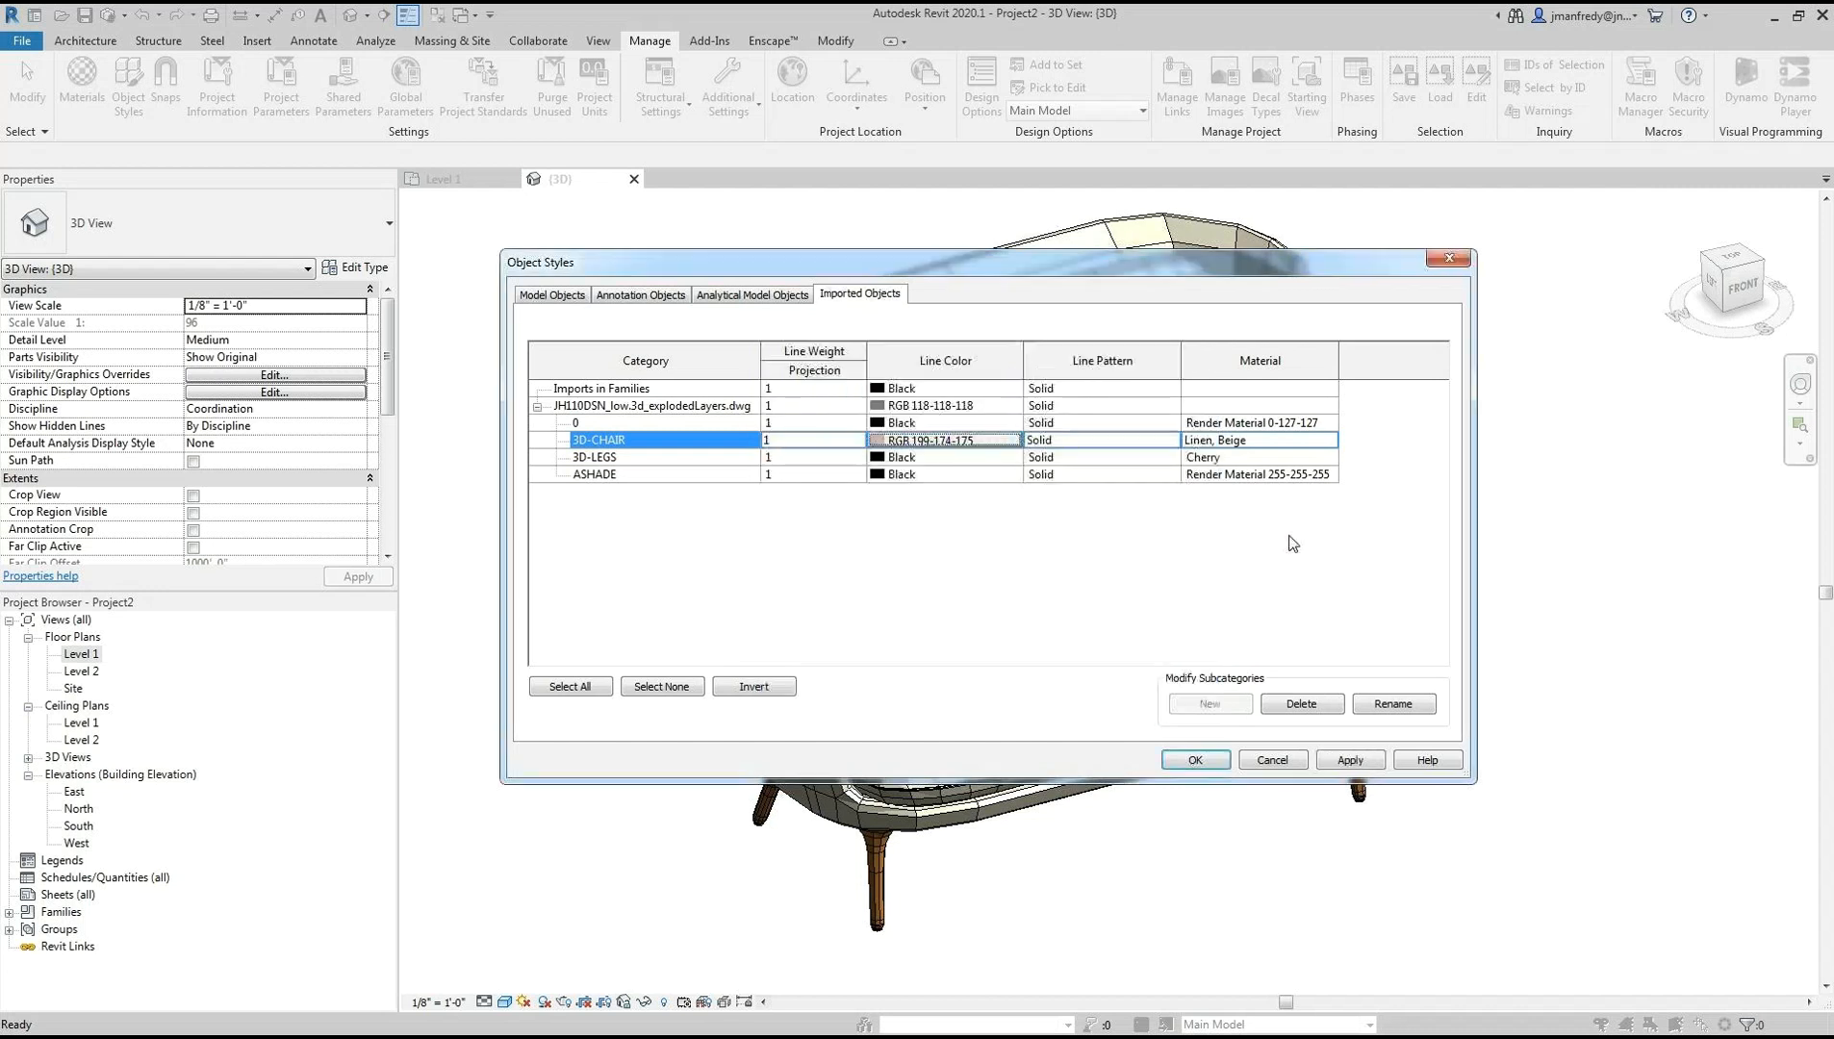
click(1356, 761)
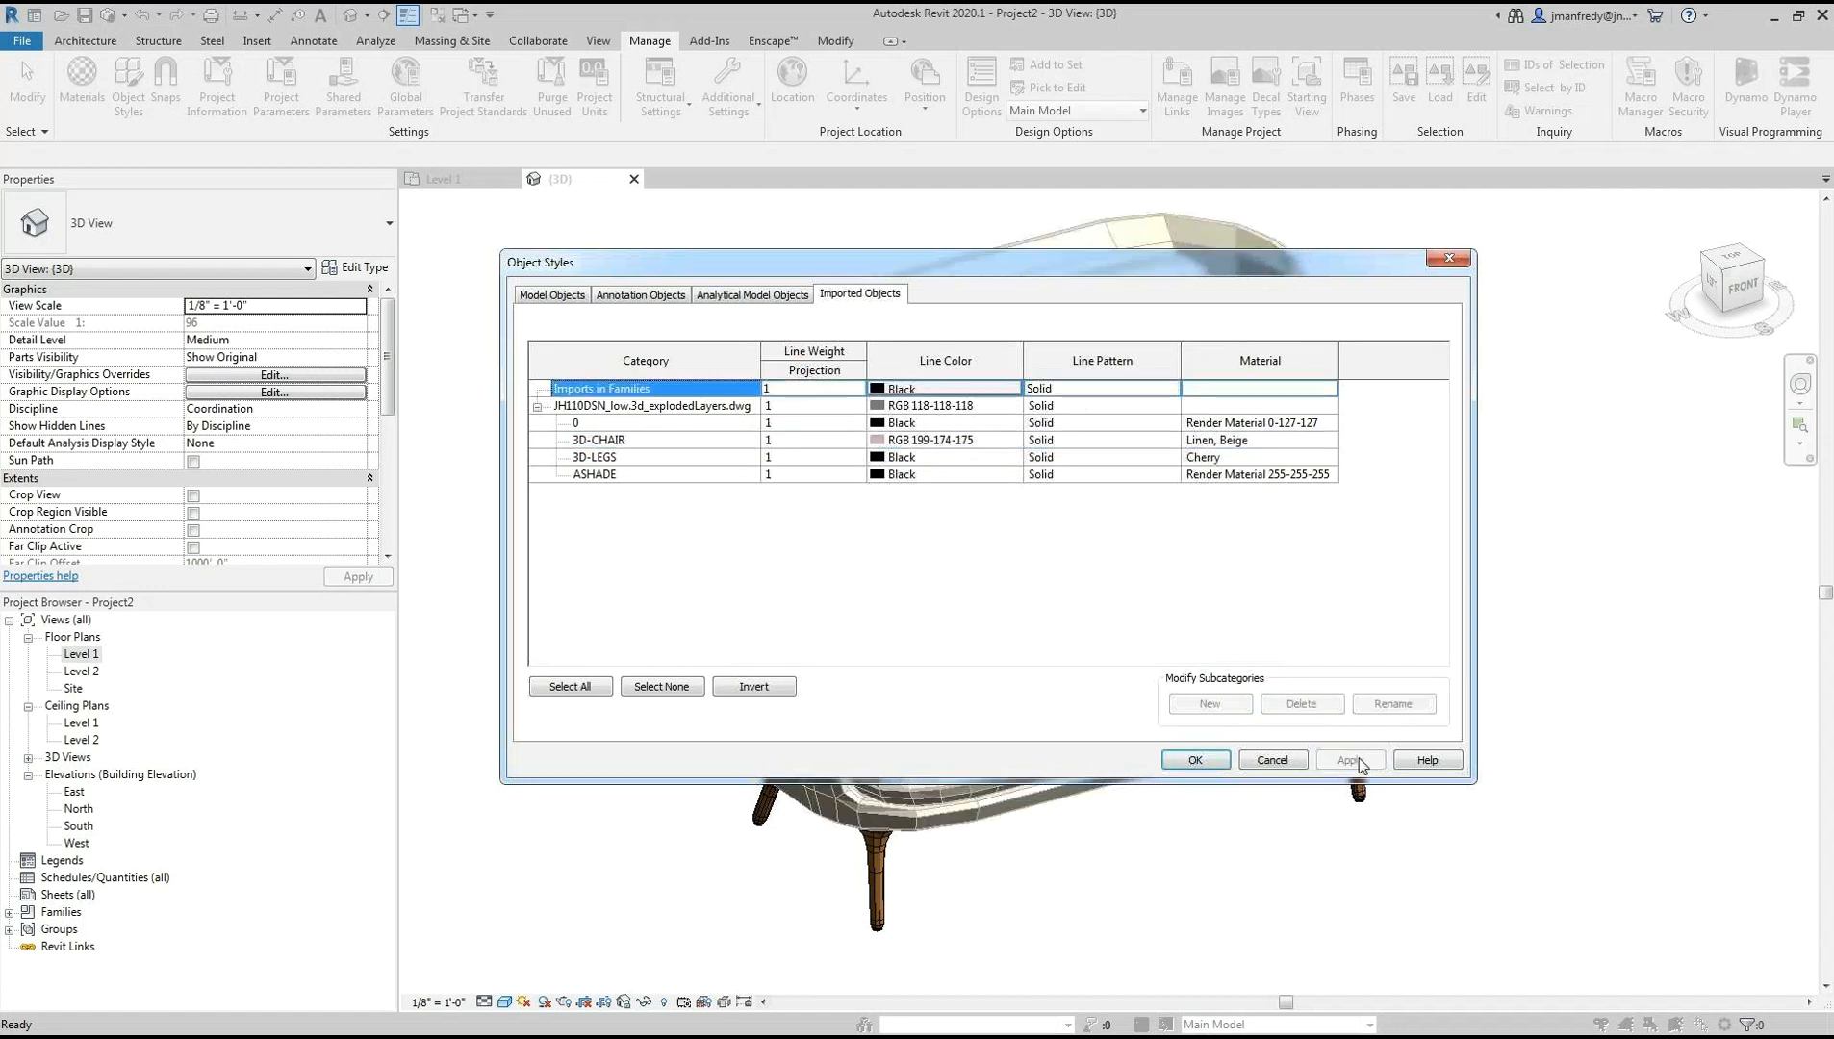
drag(1120, 262, 981, 607)
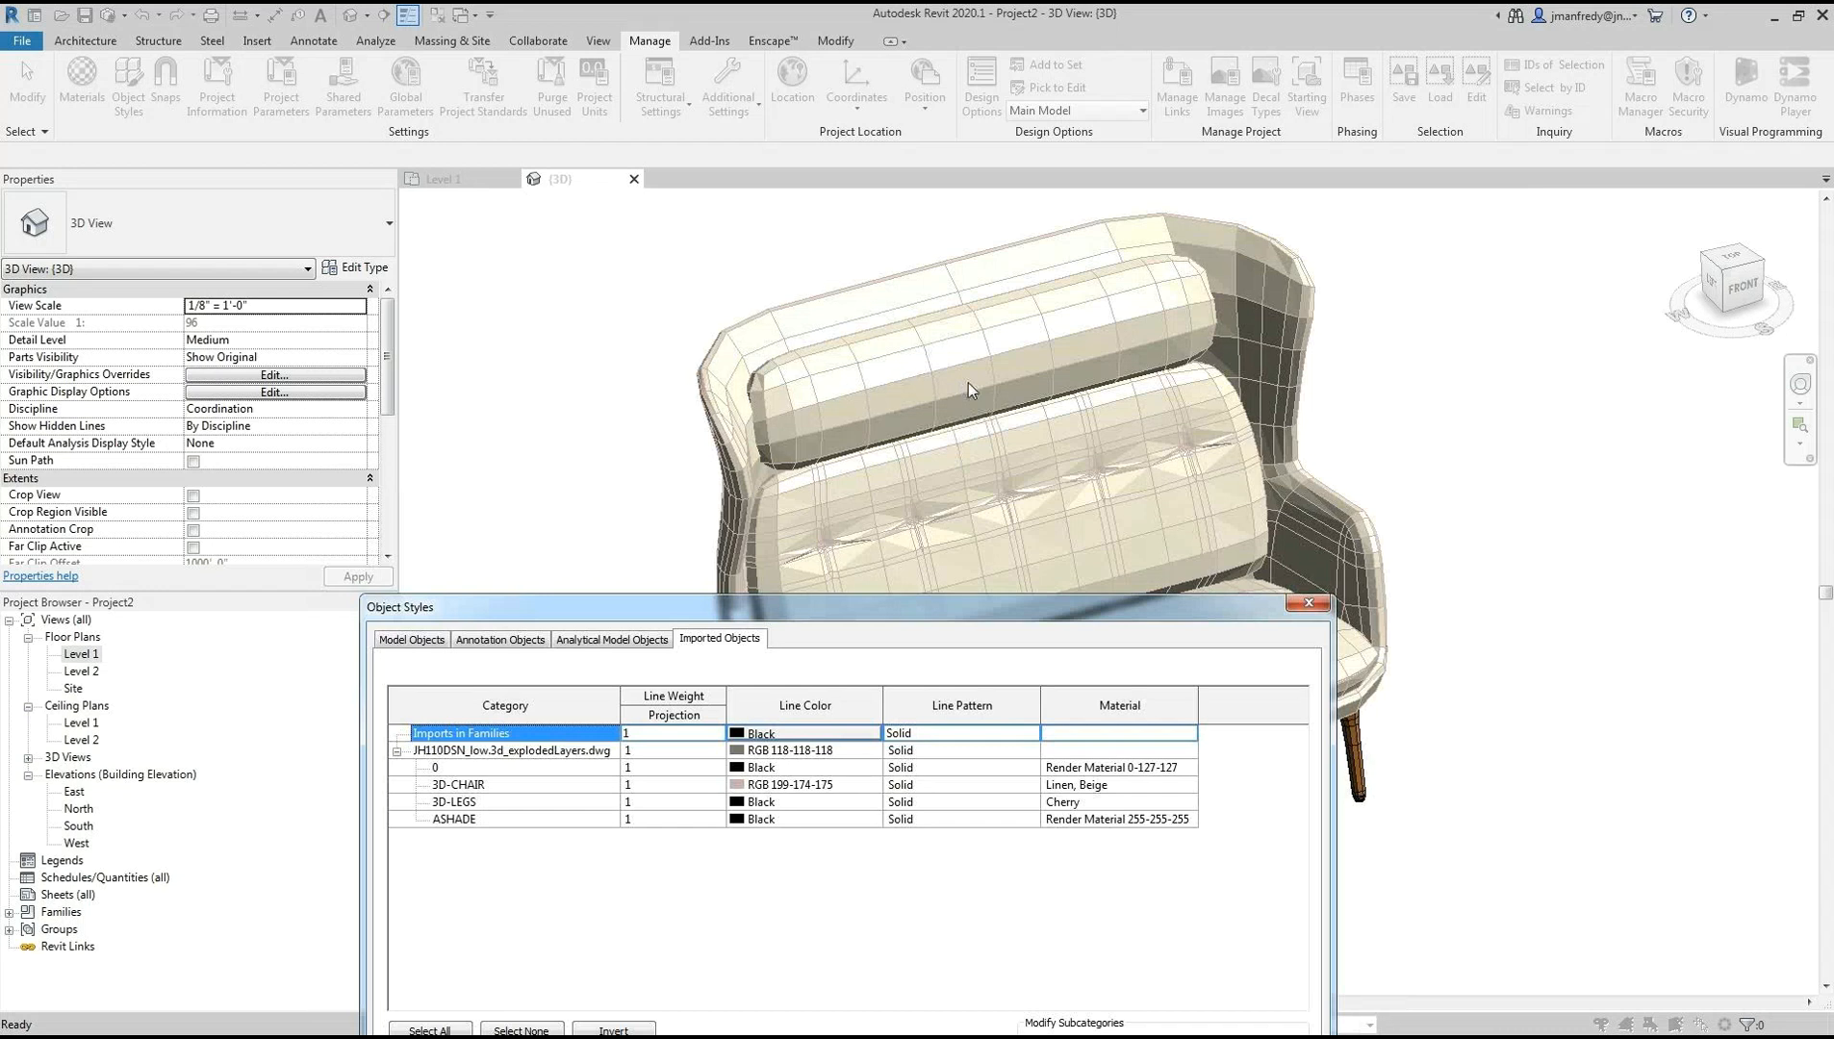
drag(1178, 621, 1271, 269)
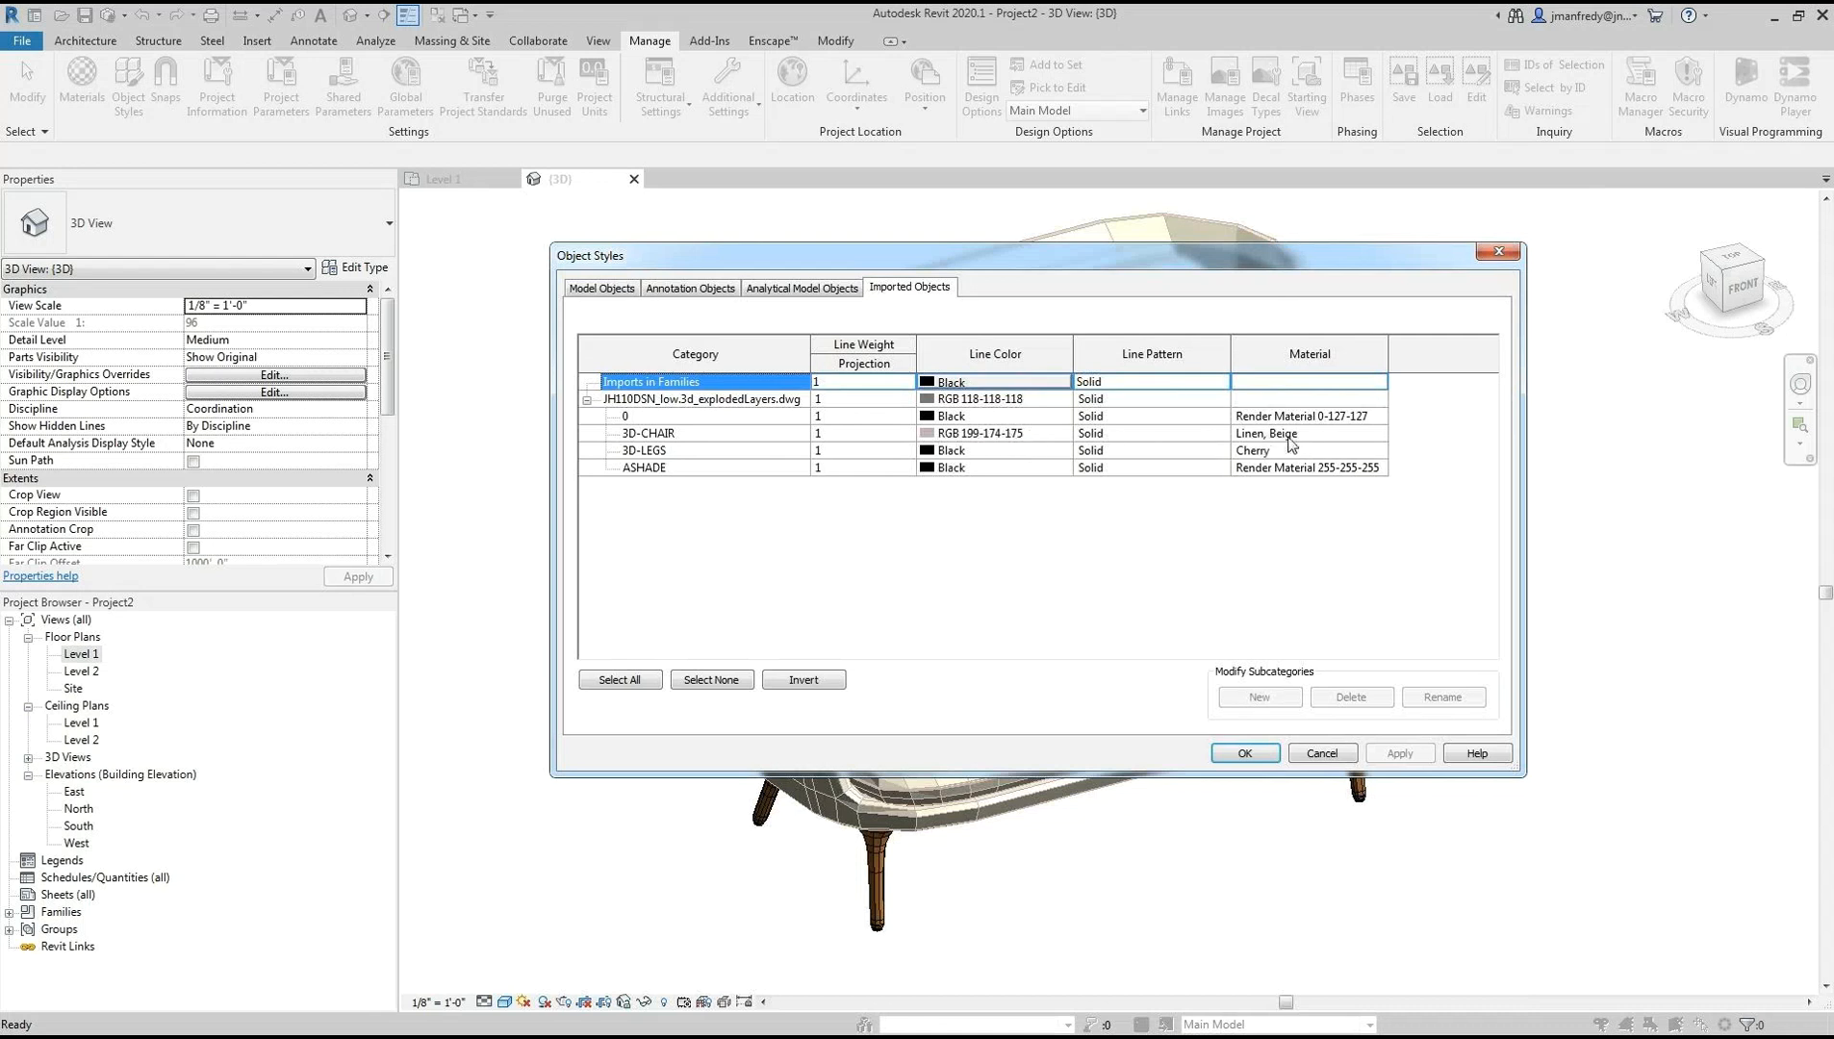
click(1257, 756)
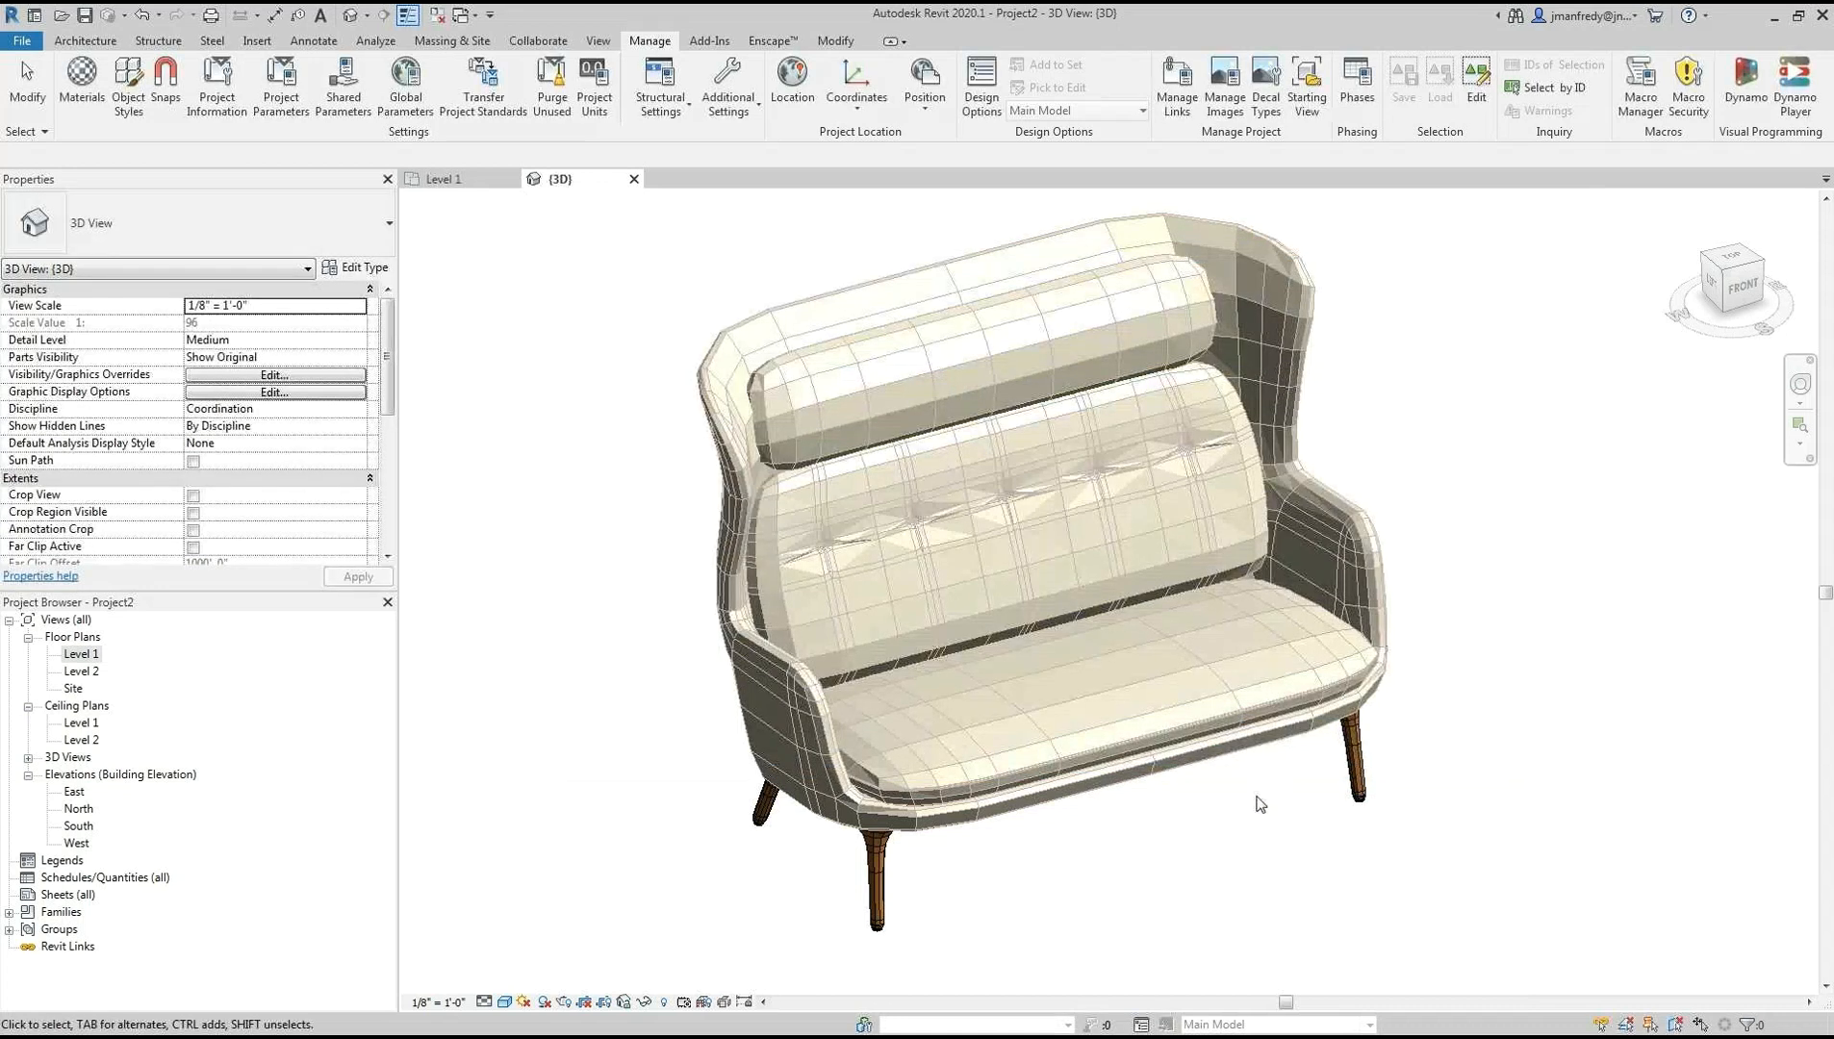
Preview the sofa in the Consistent Colors visual style and return the 3D view to Shaded
click(505, 1002)
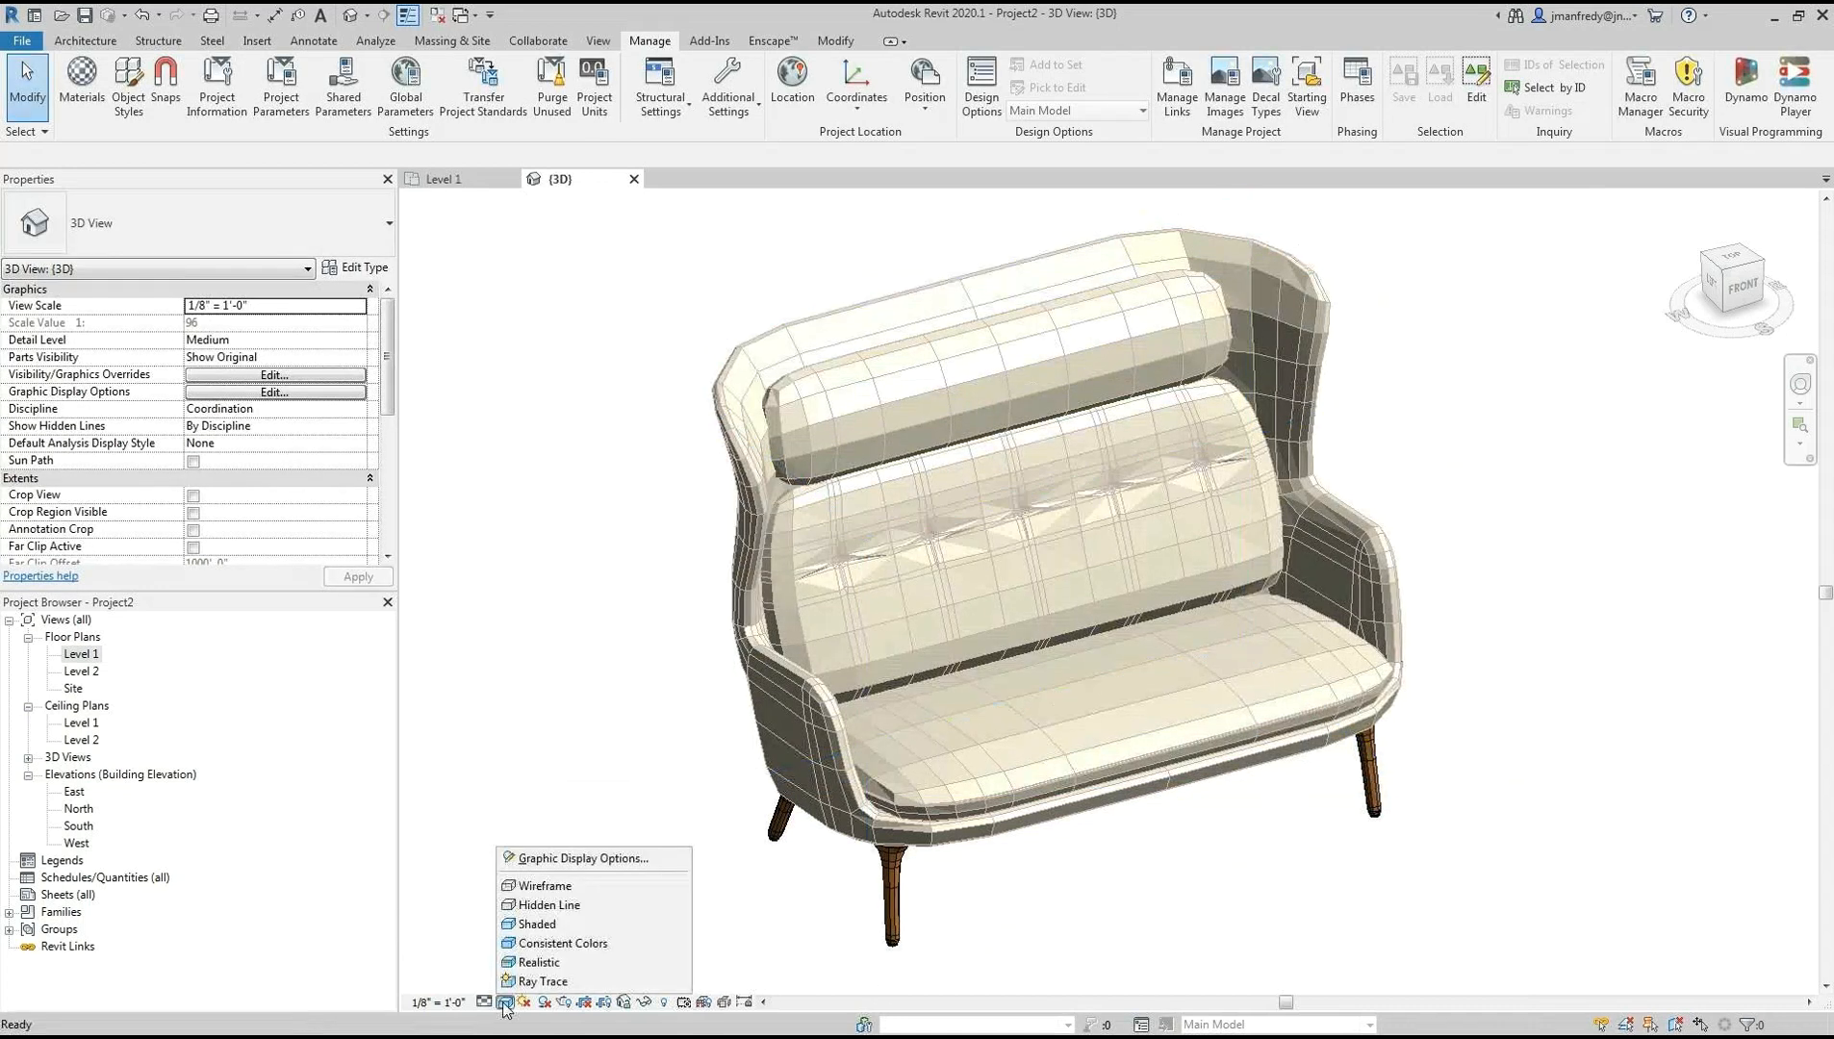
click(581, 947)
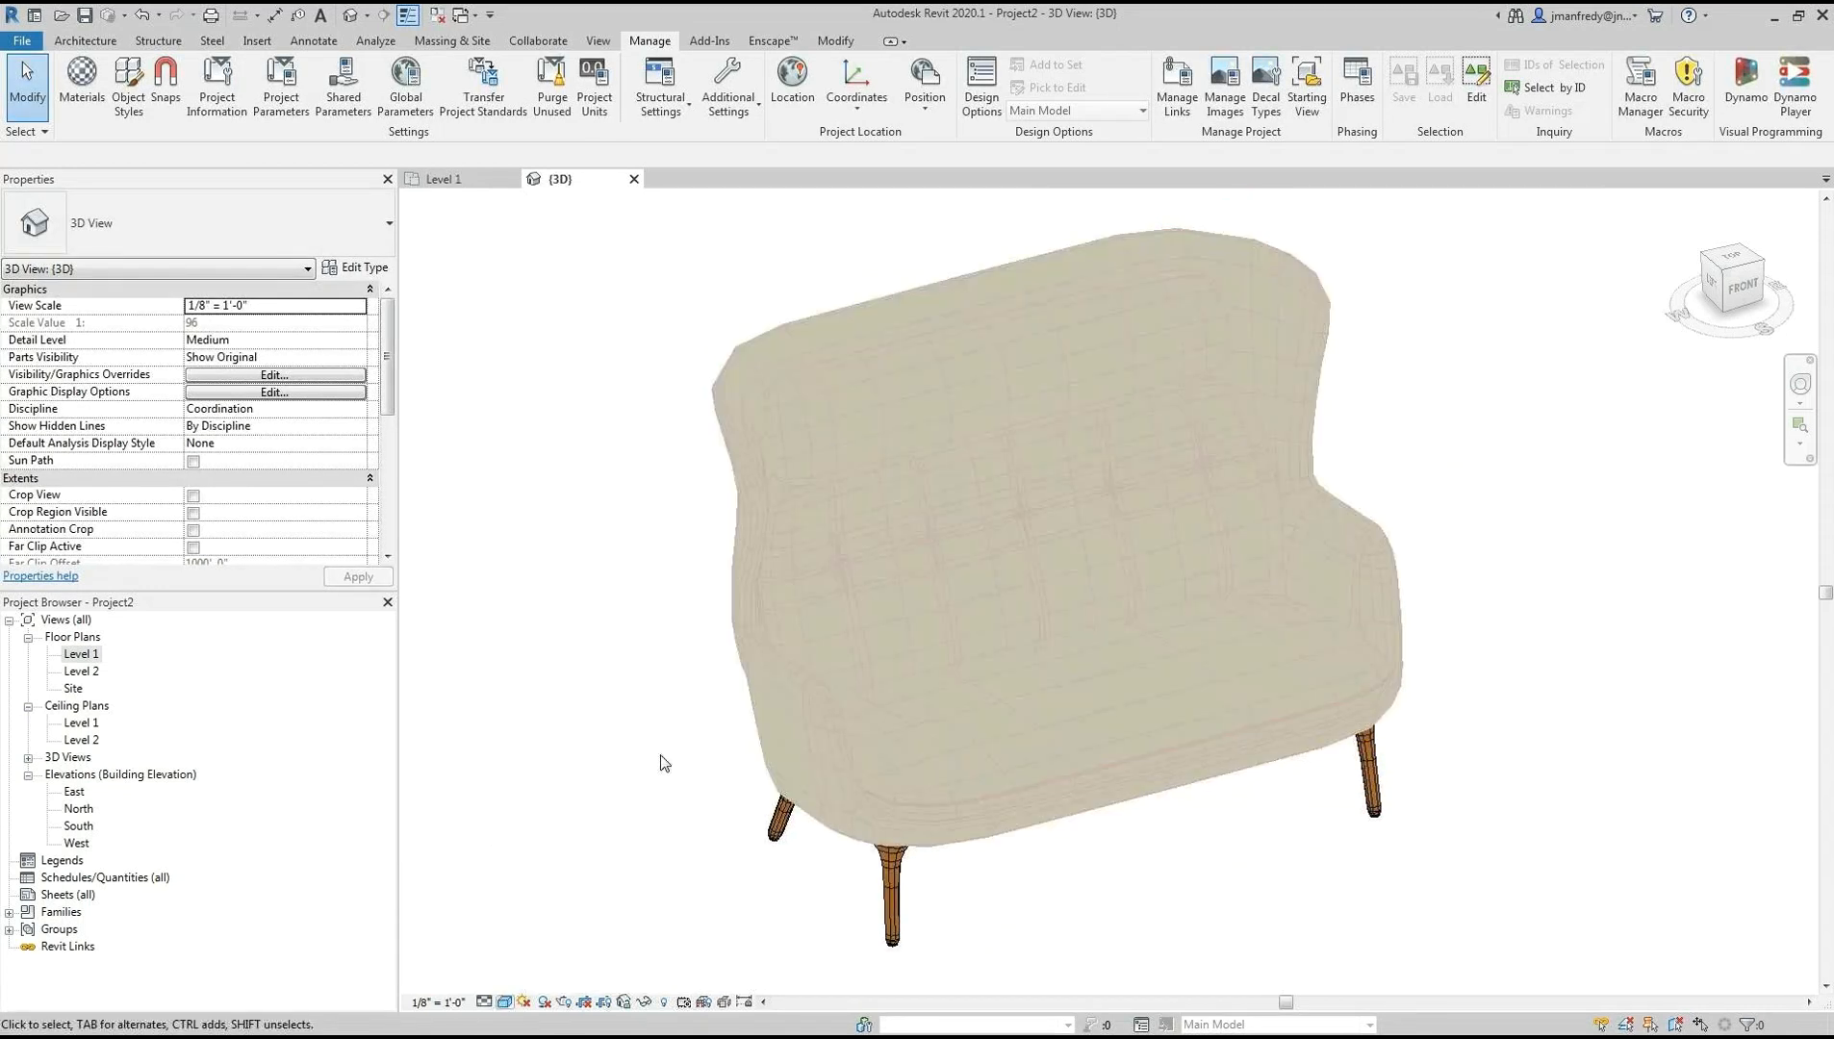
mouse_move(668, 738)
shift+middle_down()
mouse_move(767, 702)
mouse_move(683, 626)
mouse_move(659, 712)
shift+middle_up()
click(504, 1002)
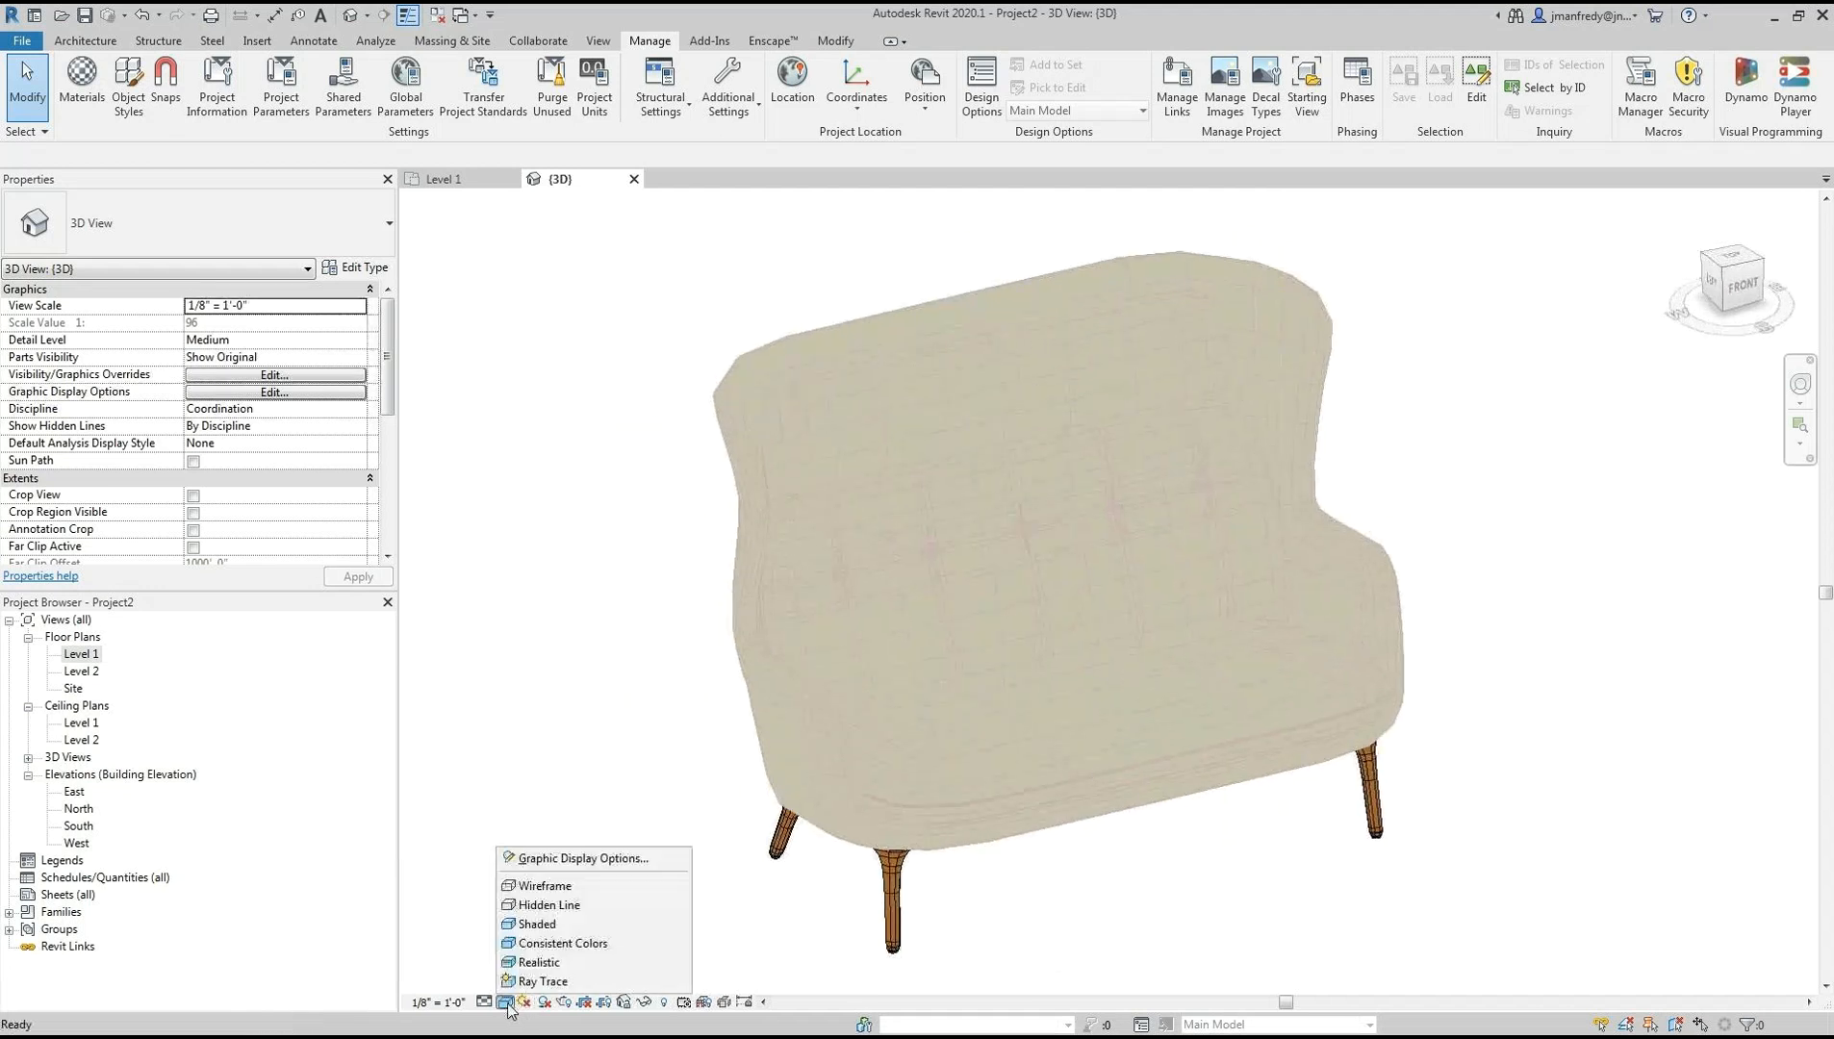
click(560, 925)
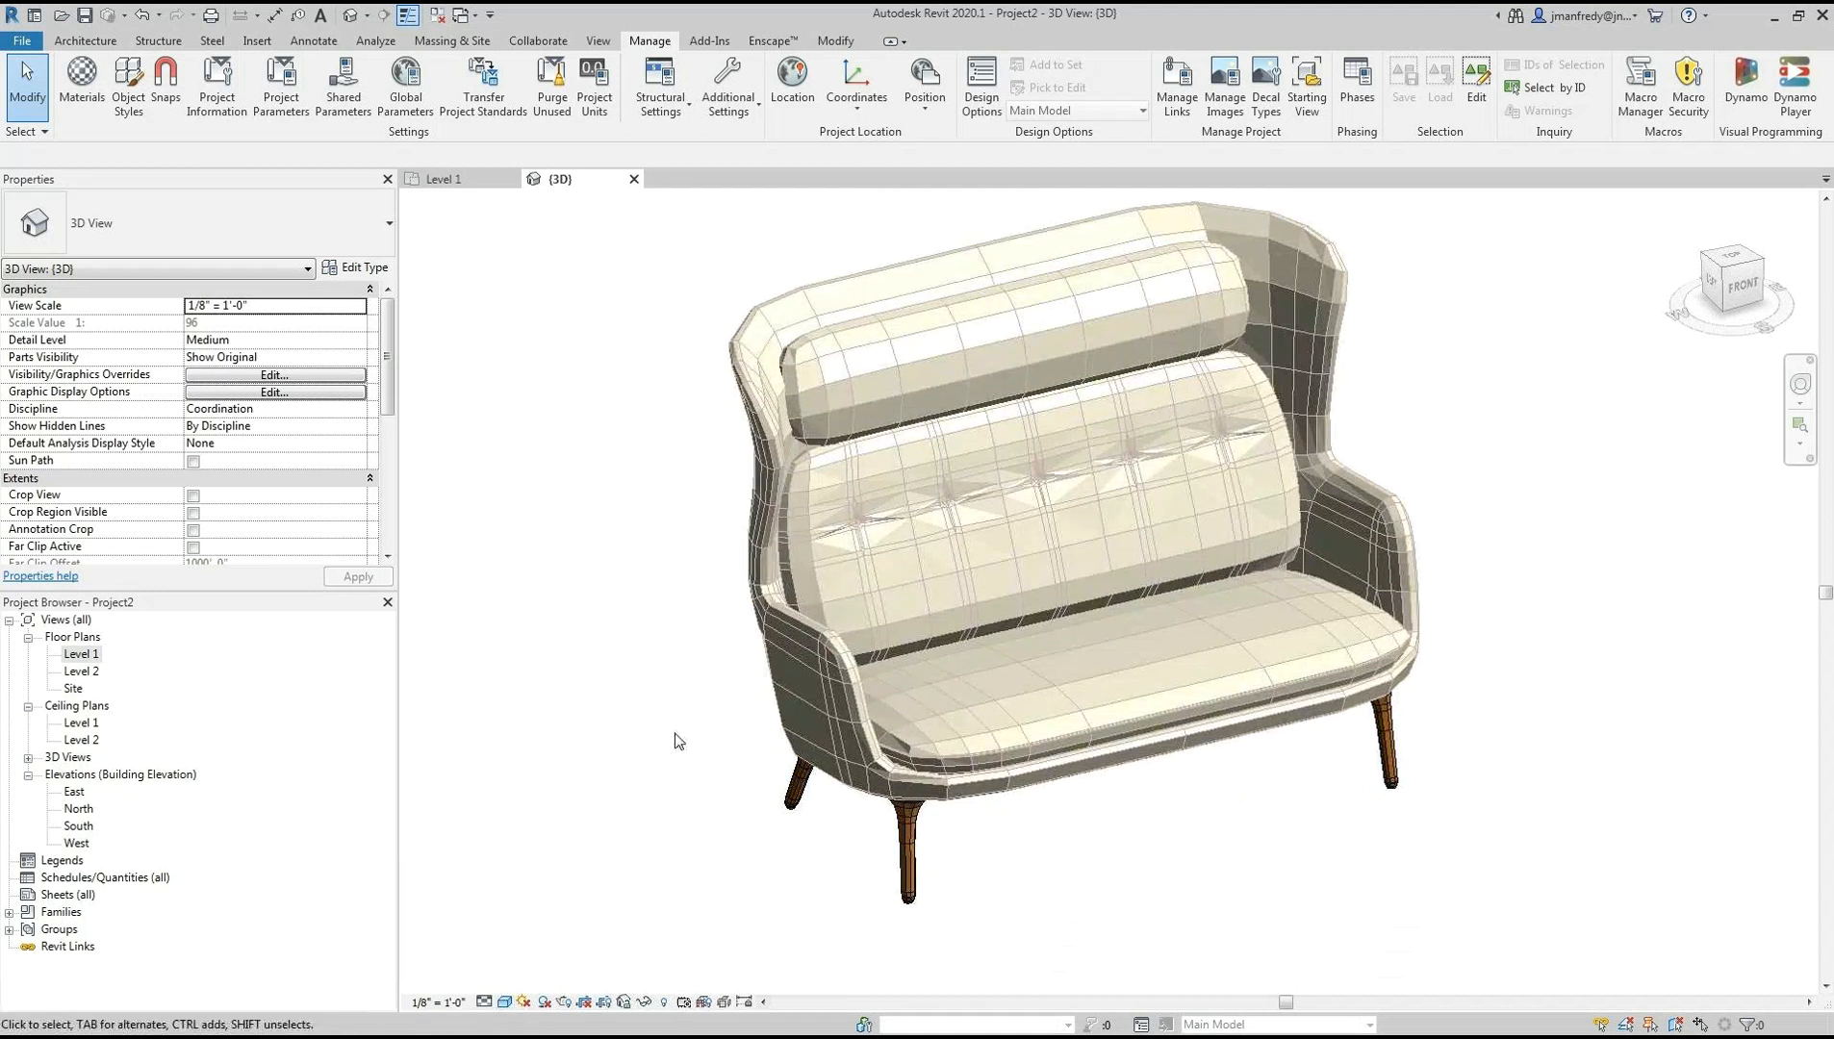
shift+middle_drag(677, 740, 702, 745)
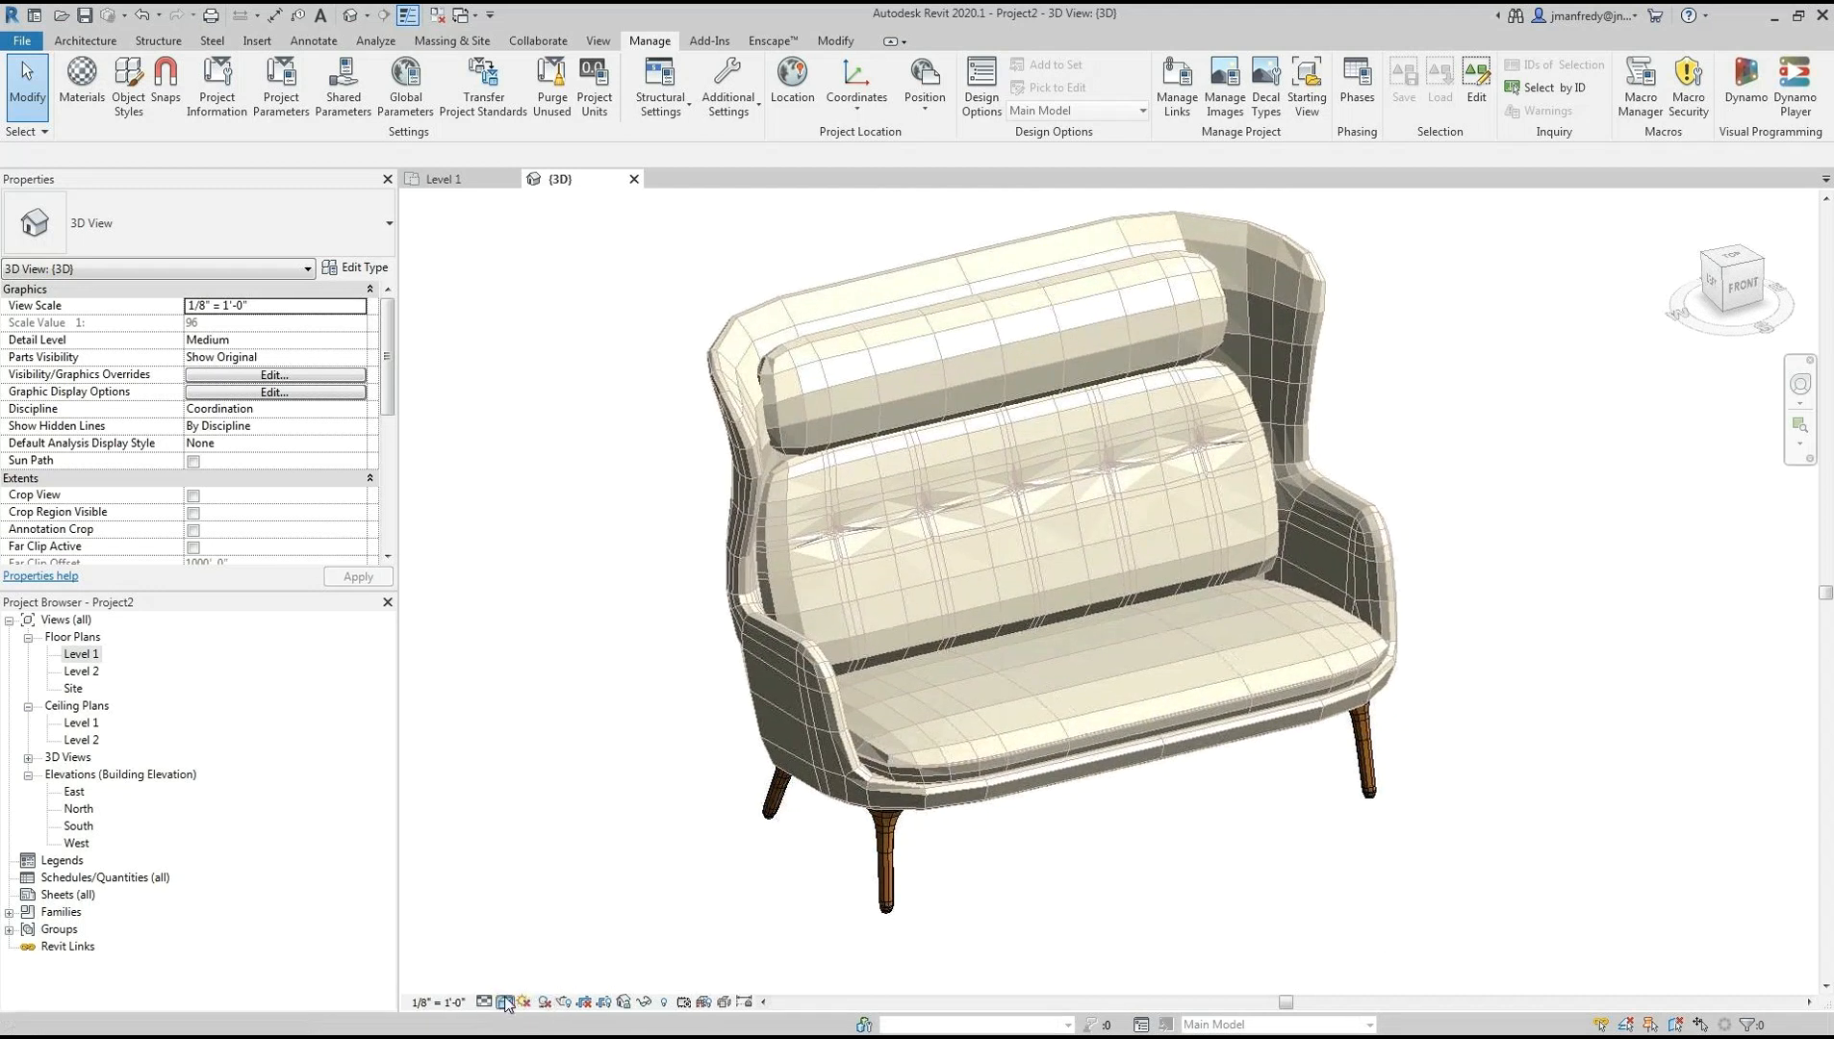
Switch the 3D view to Realistic and inspect the linen texture on the seat and the cherry texture on the front leg up close
click(504, 1002)
click(544, 962)
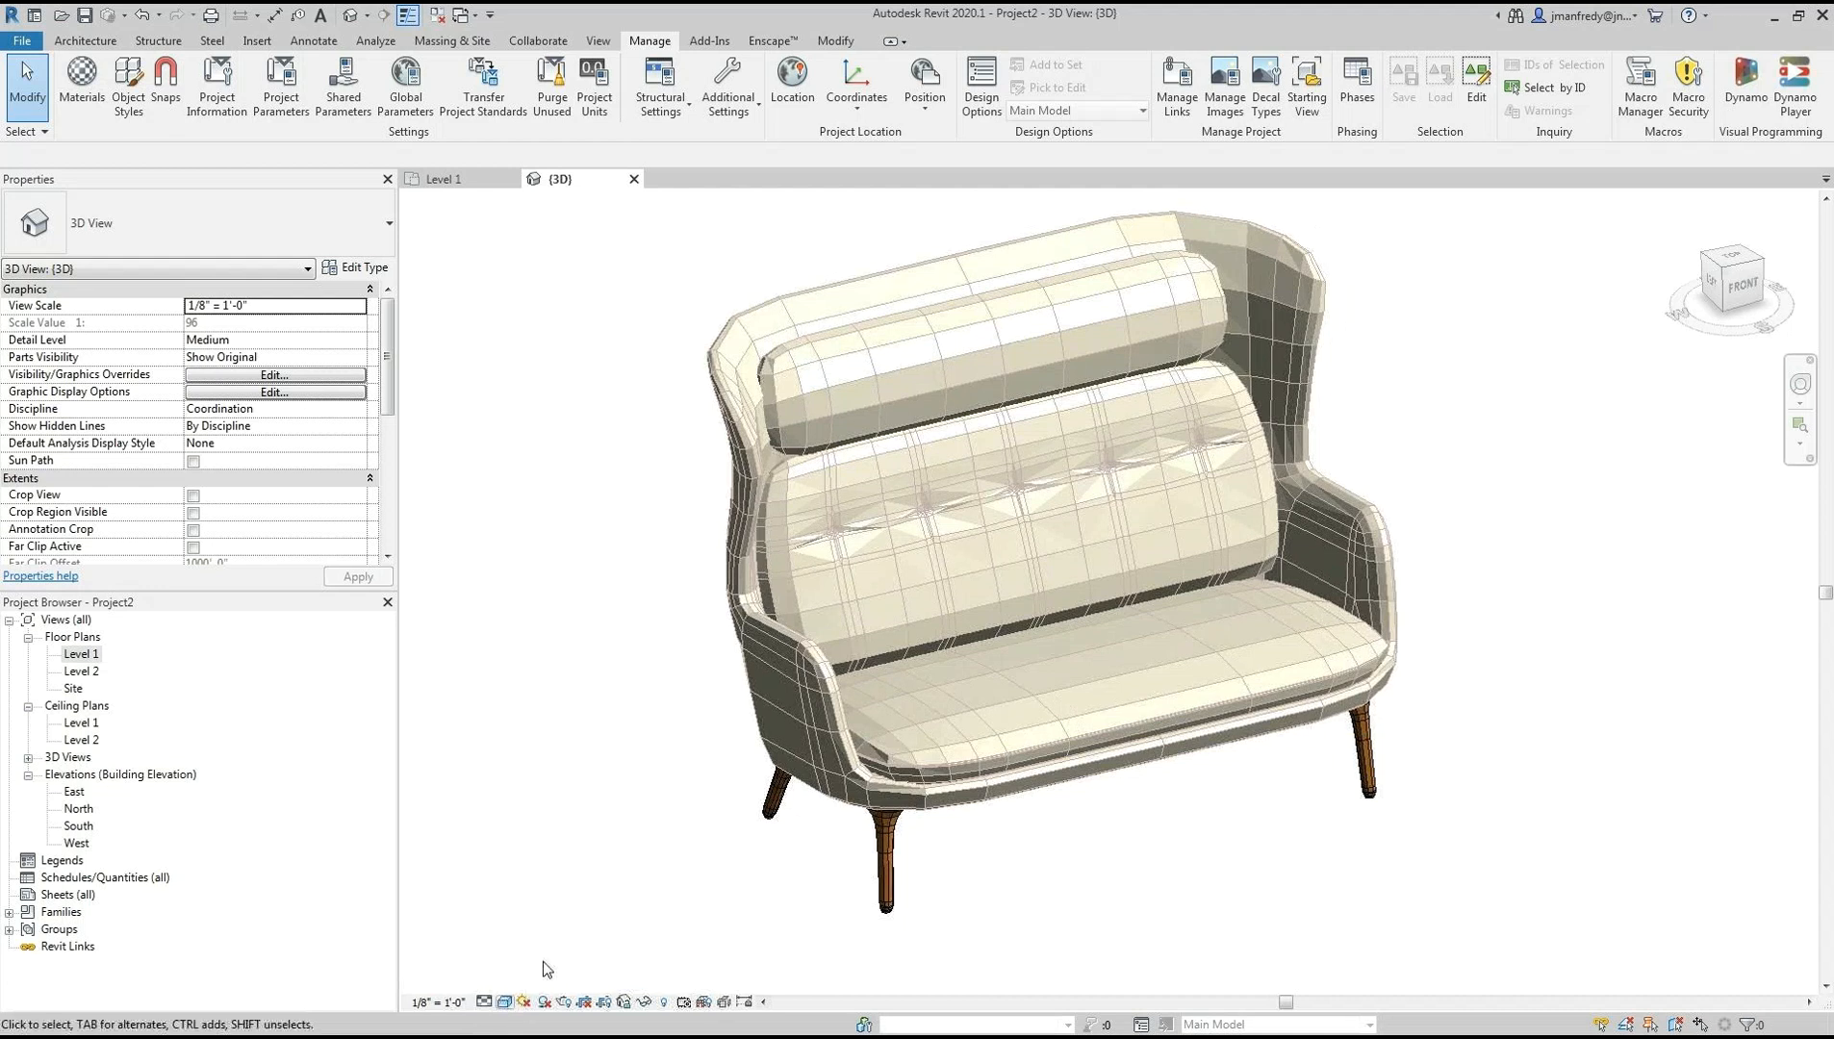
scroll(981, 750, up, 10)
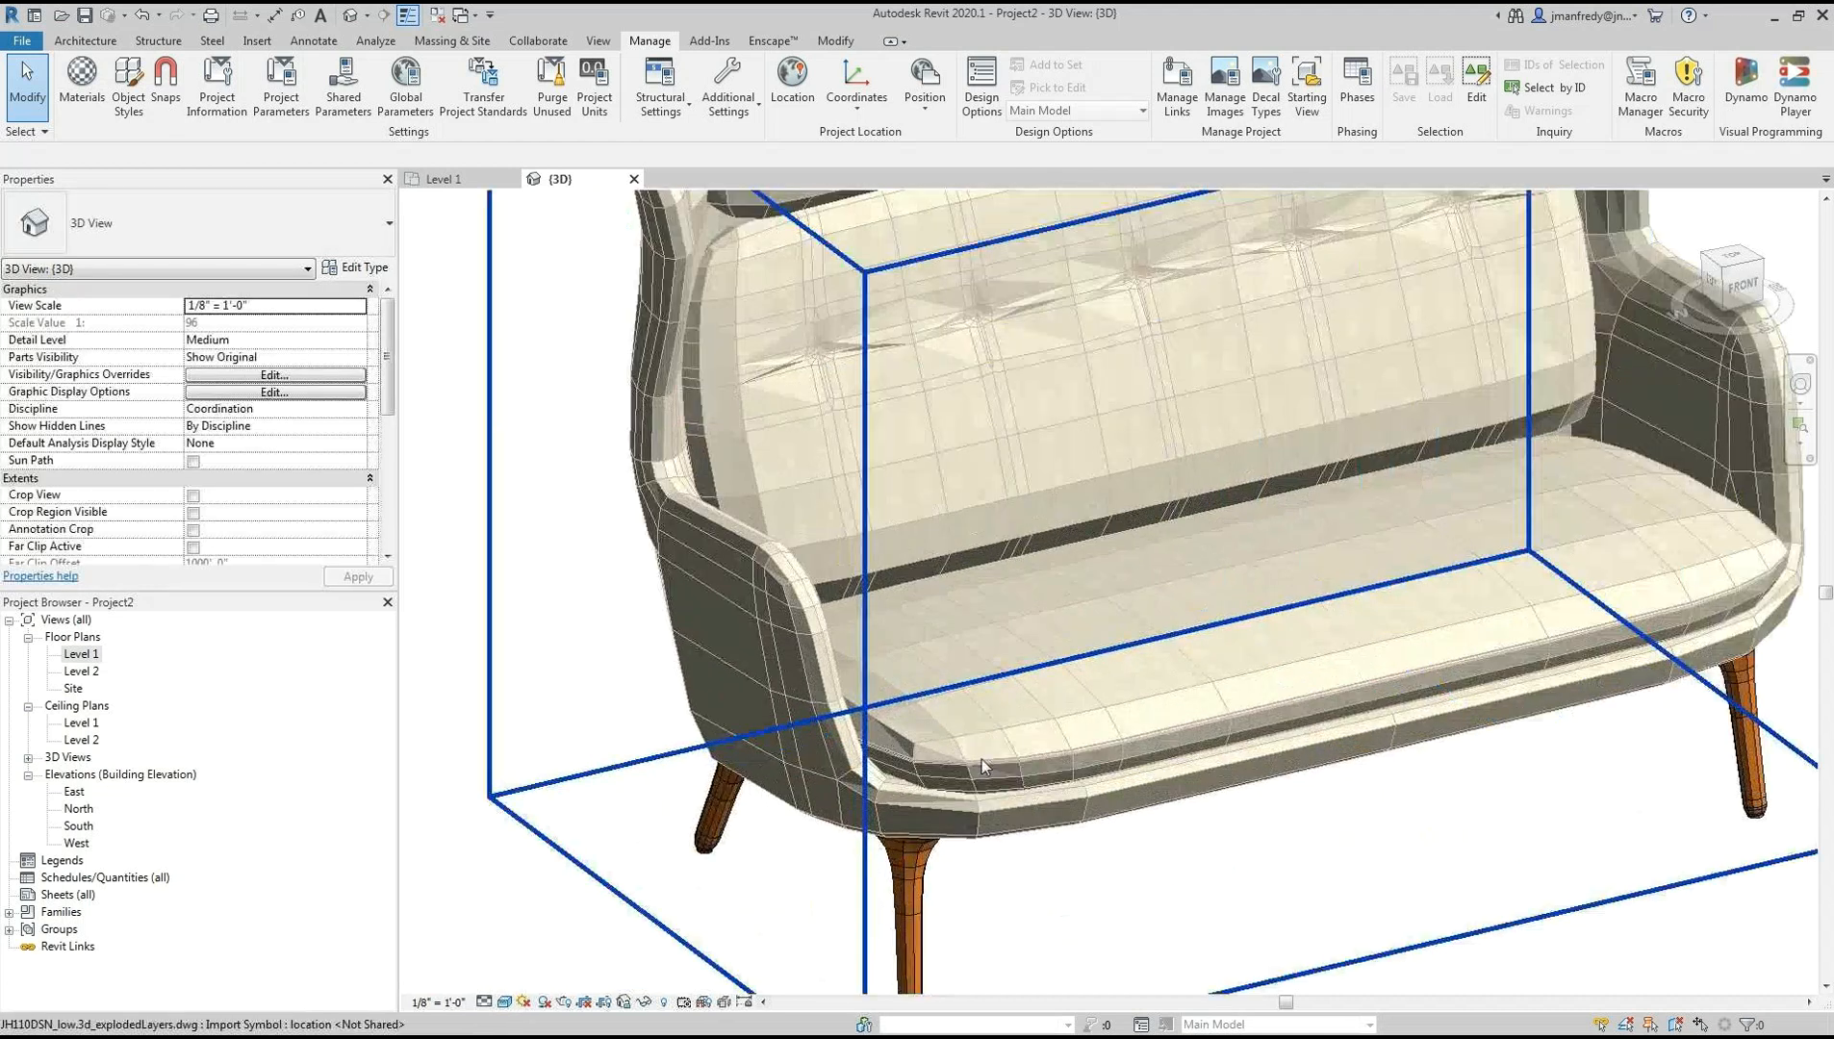
scroll(1033, 607, up, 4)
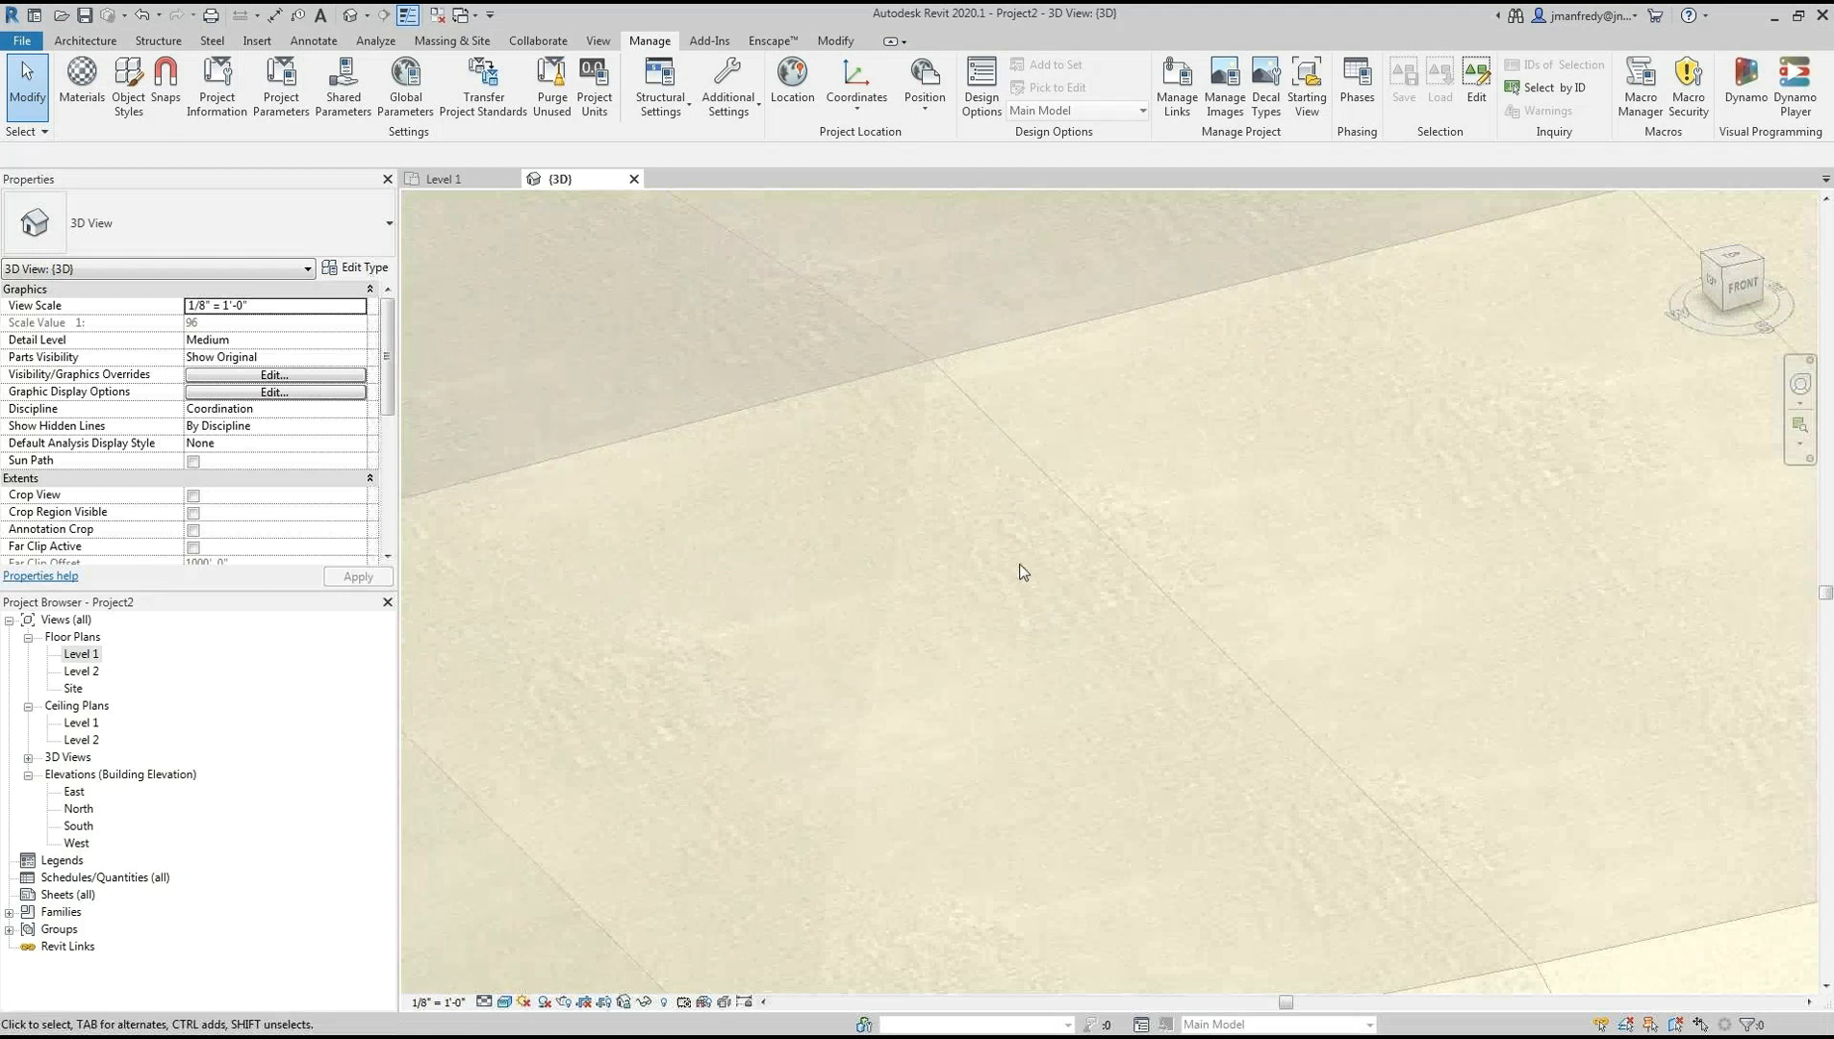
scroll(910, 539, down, 8)
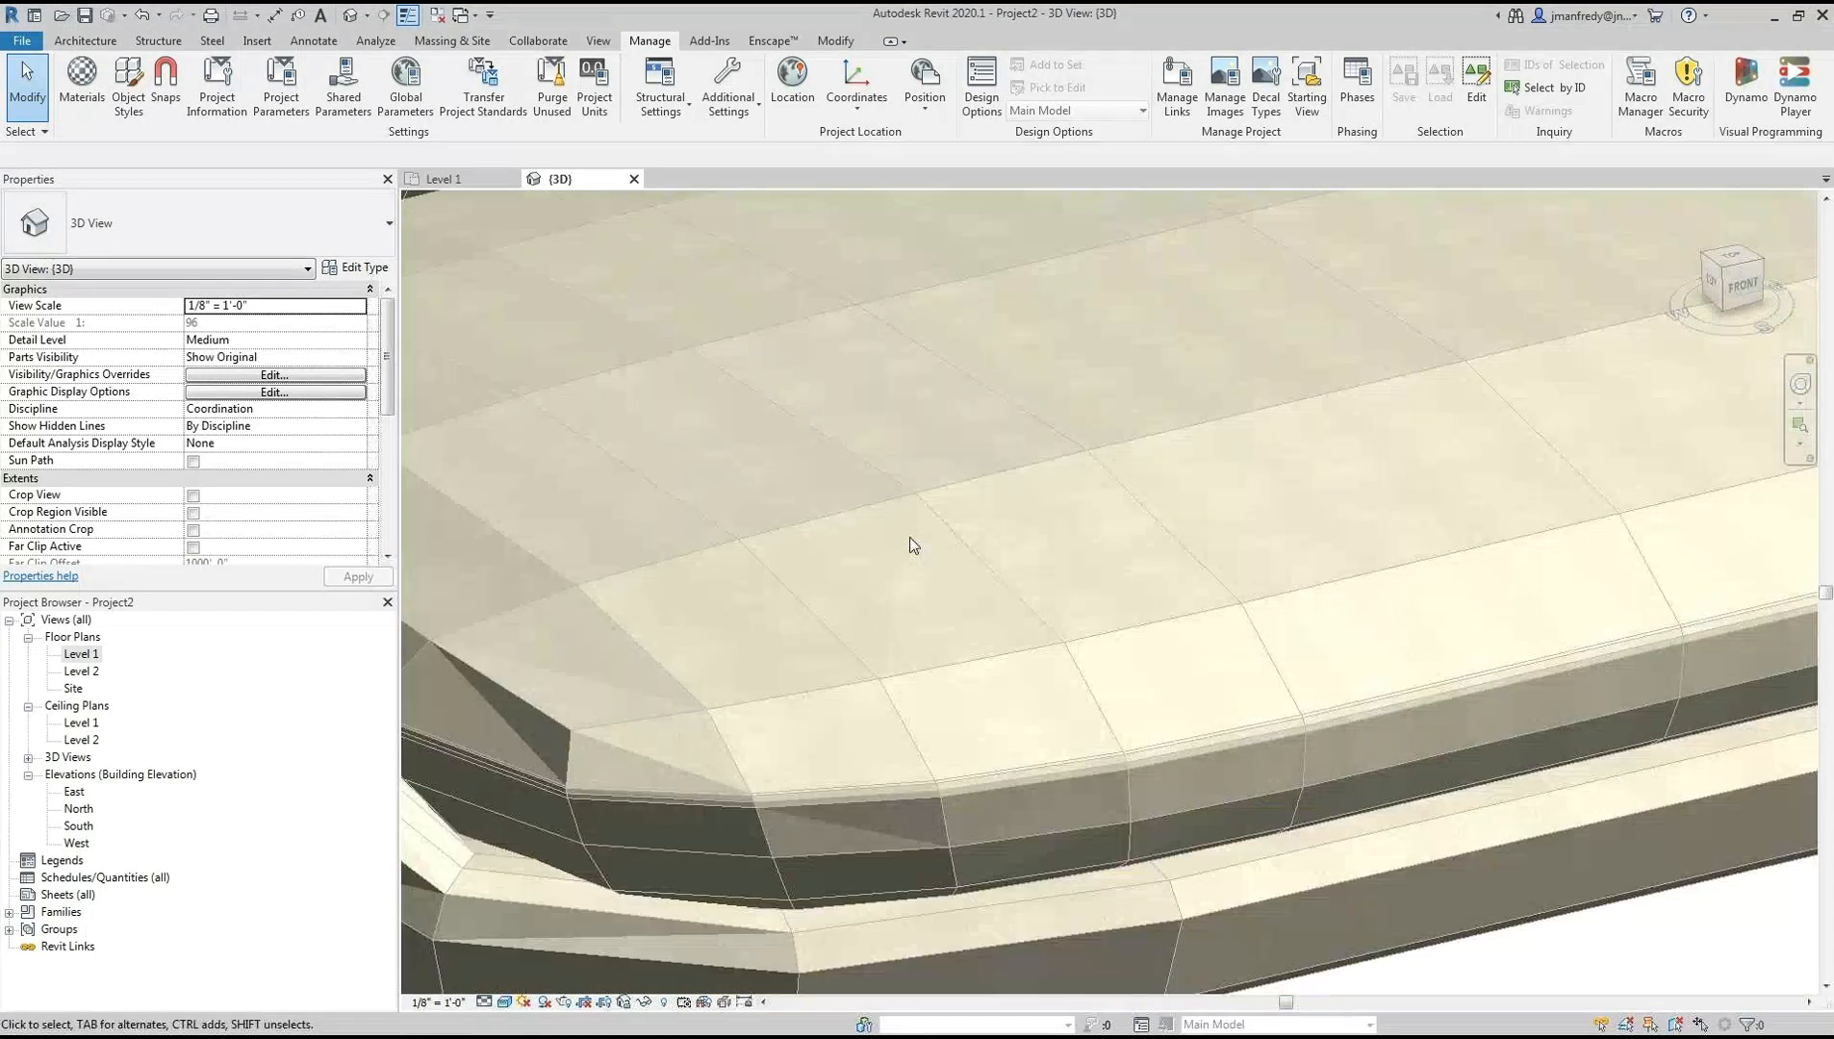
scroll(910, 545, down, 5)
scroll(859, 786, up, 12)
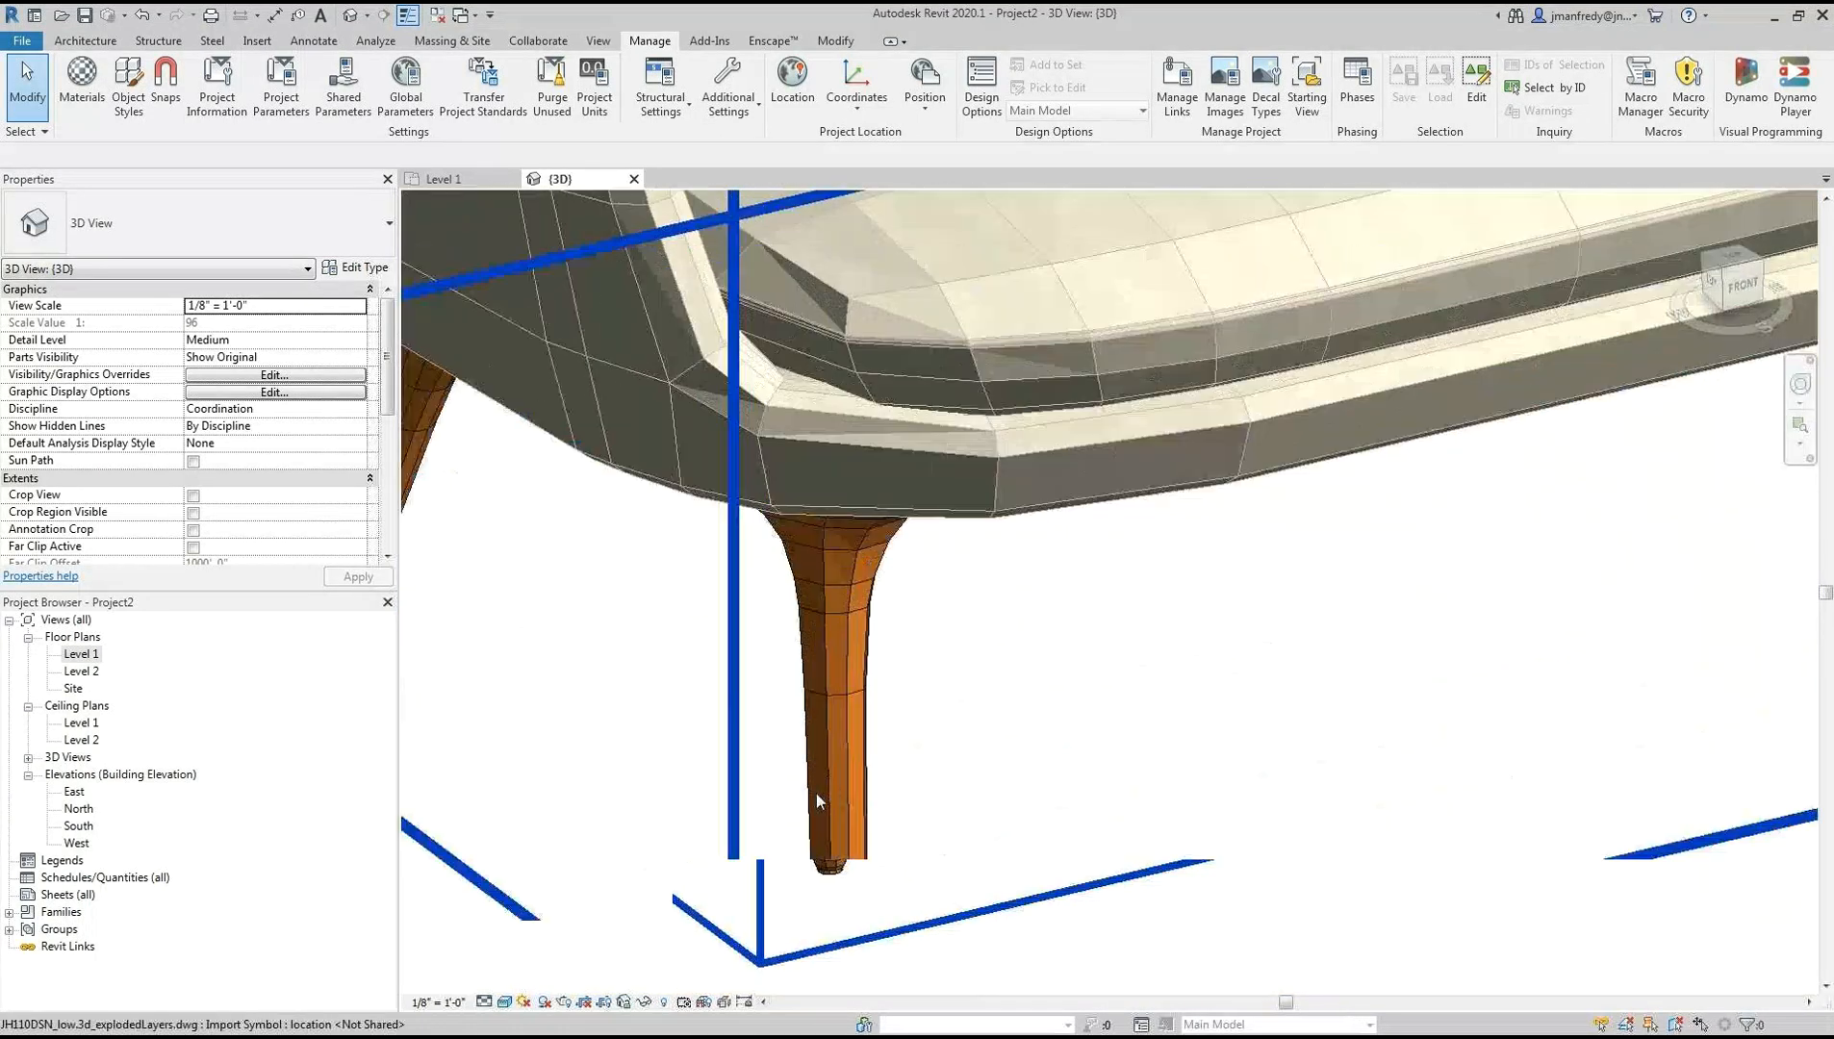
scroll(859, 784, up, 3)
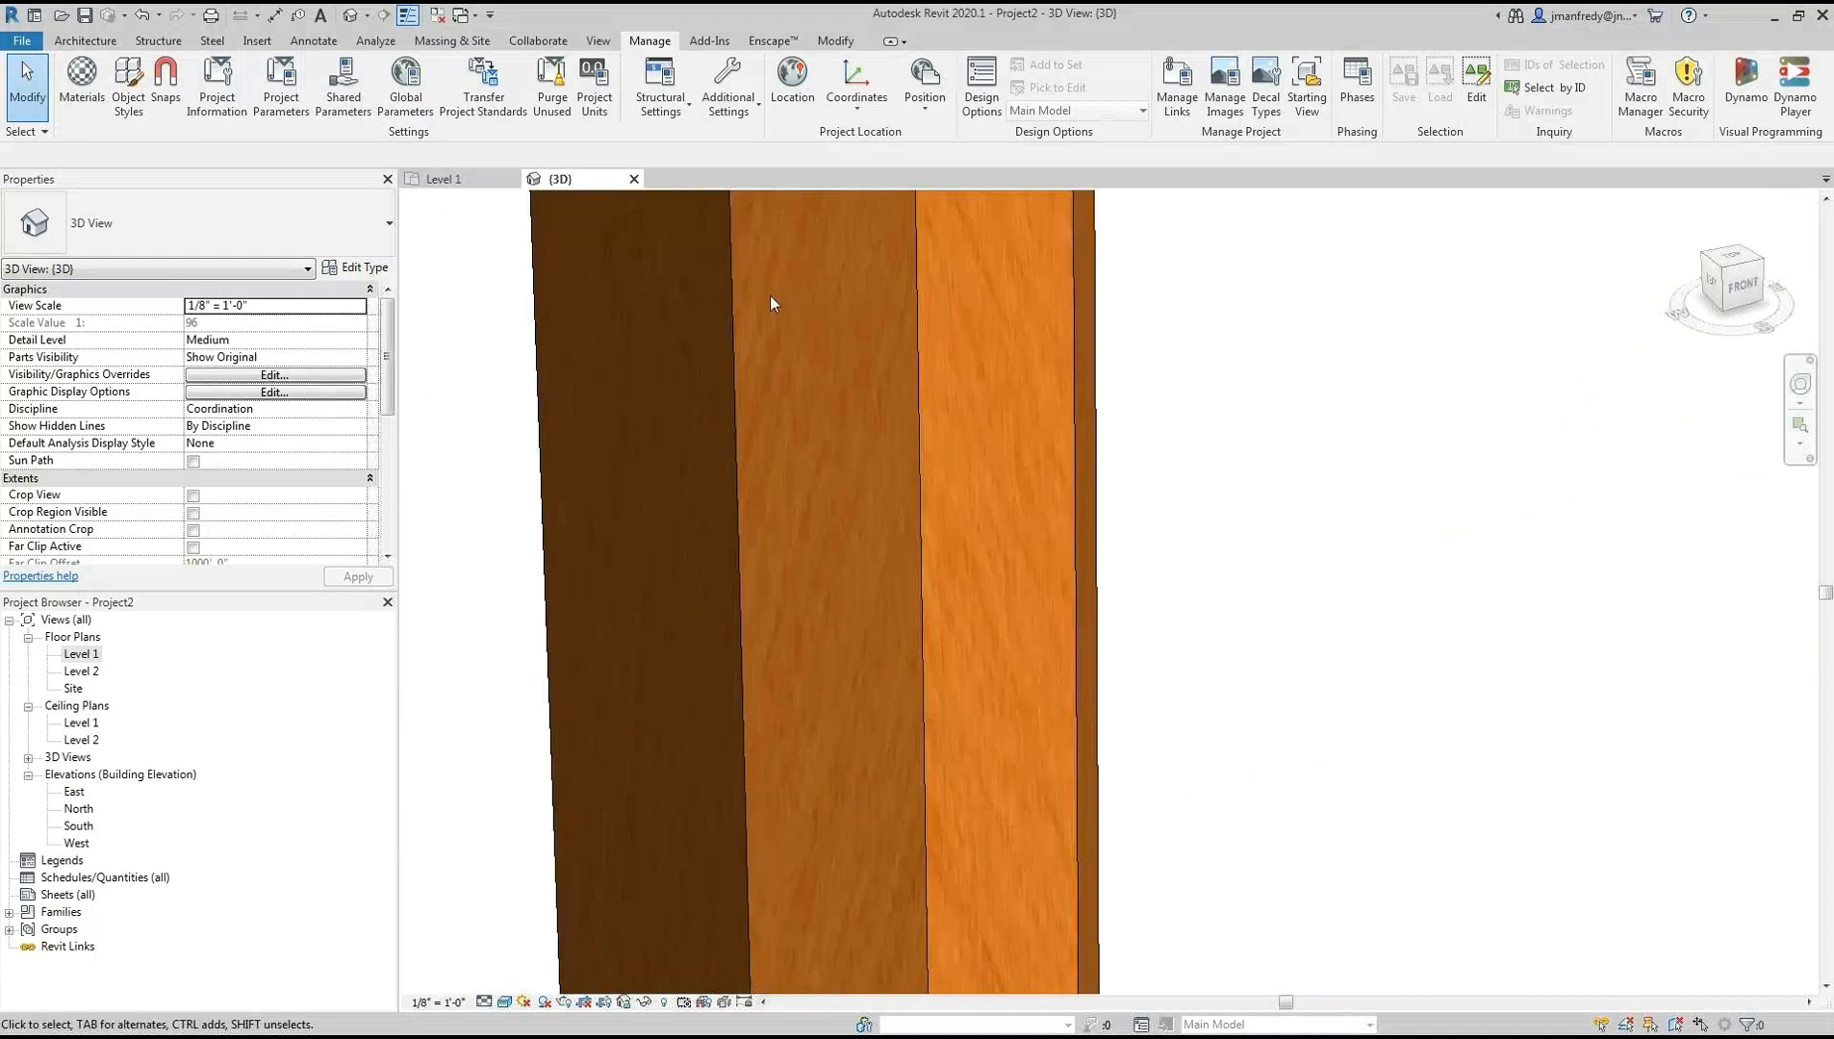
scroll(953, 557, down, 12)
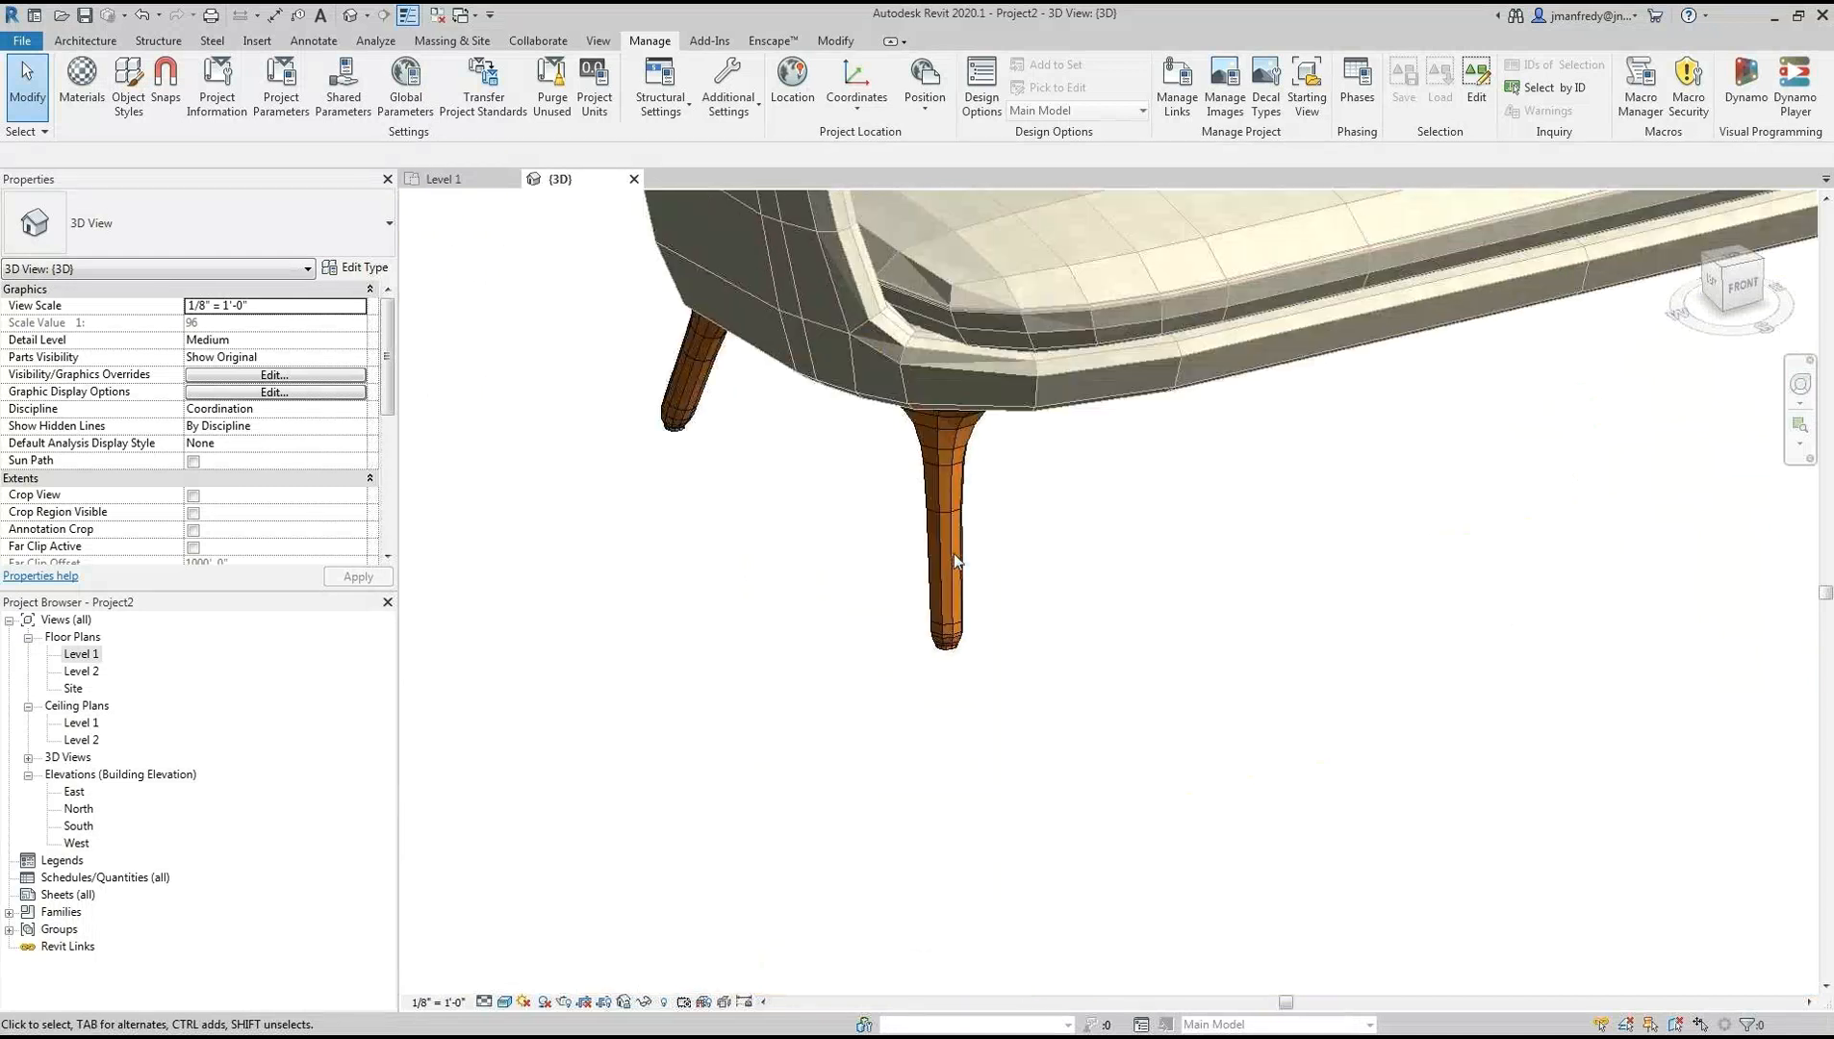
scroll(959, 560, down, 4)
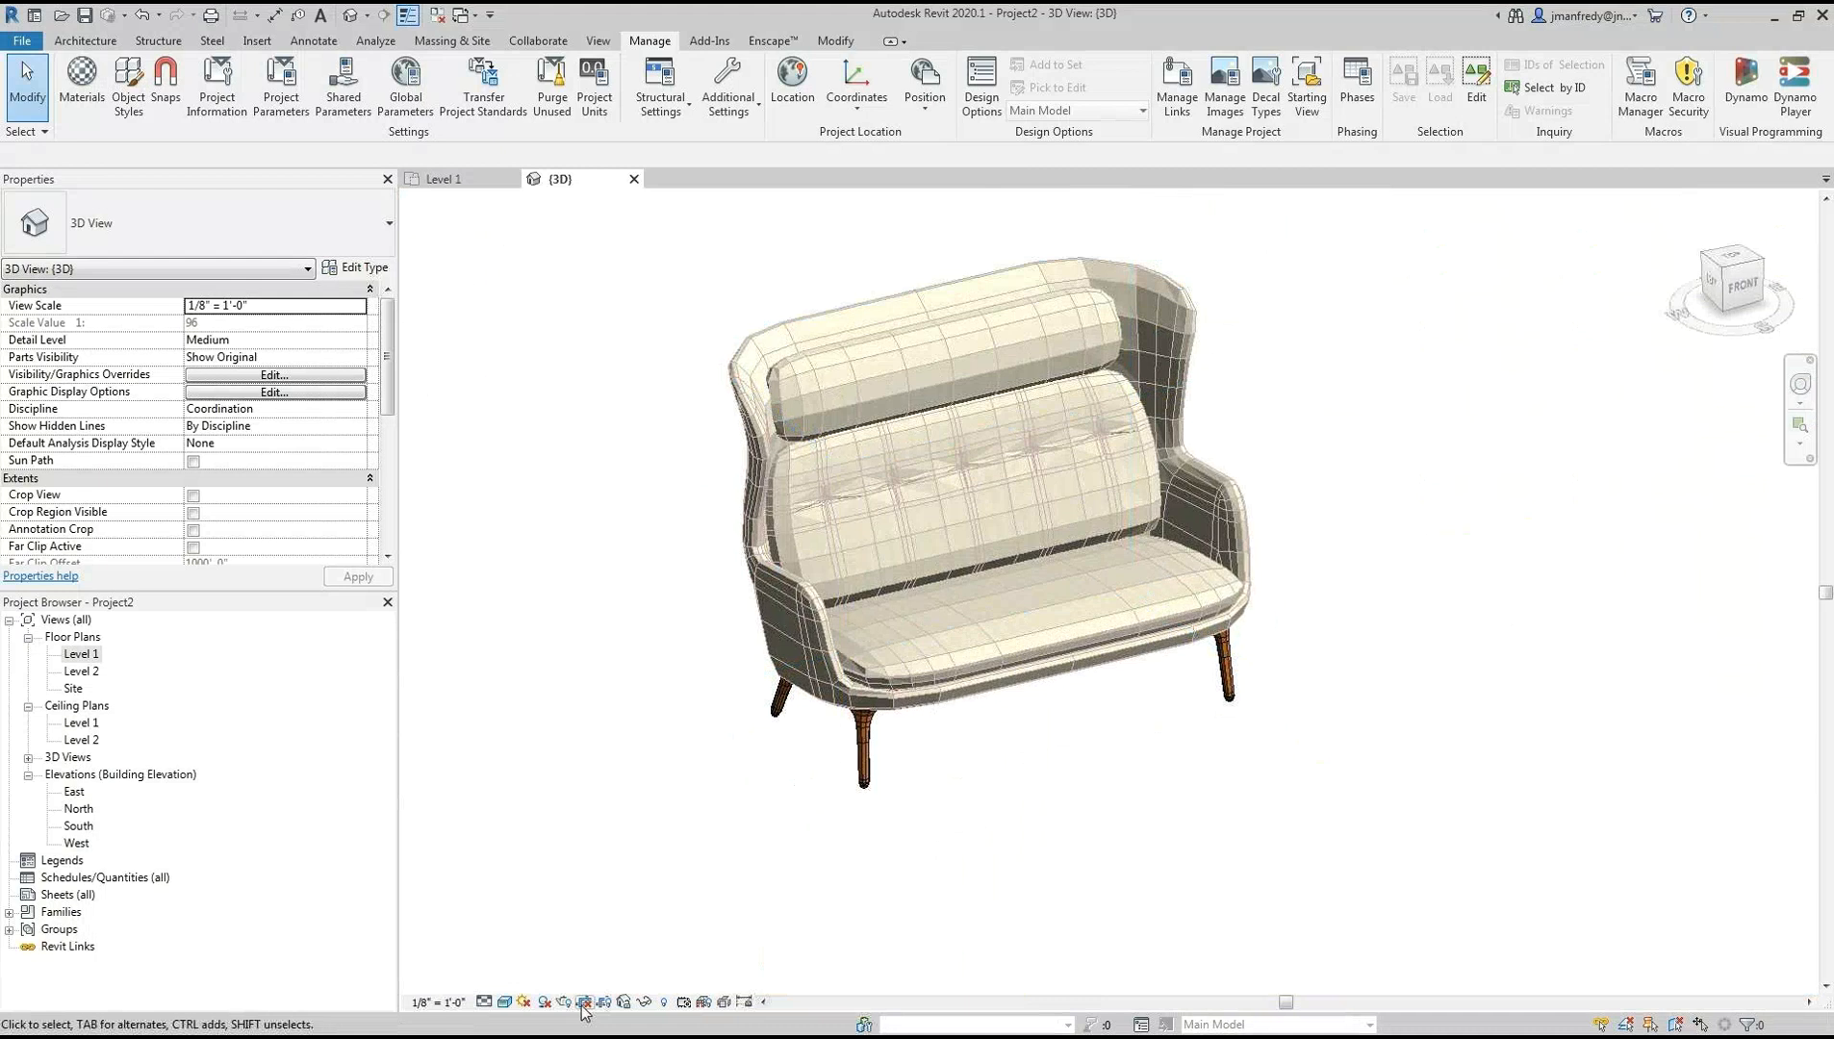
Frame the whole sofa in the 3D view and preview its materials in the Ray Trace visual style
click(503, 1003)
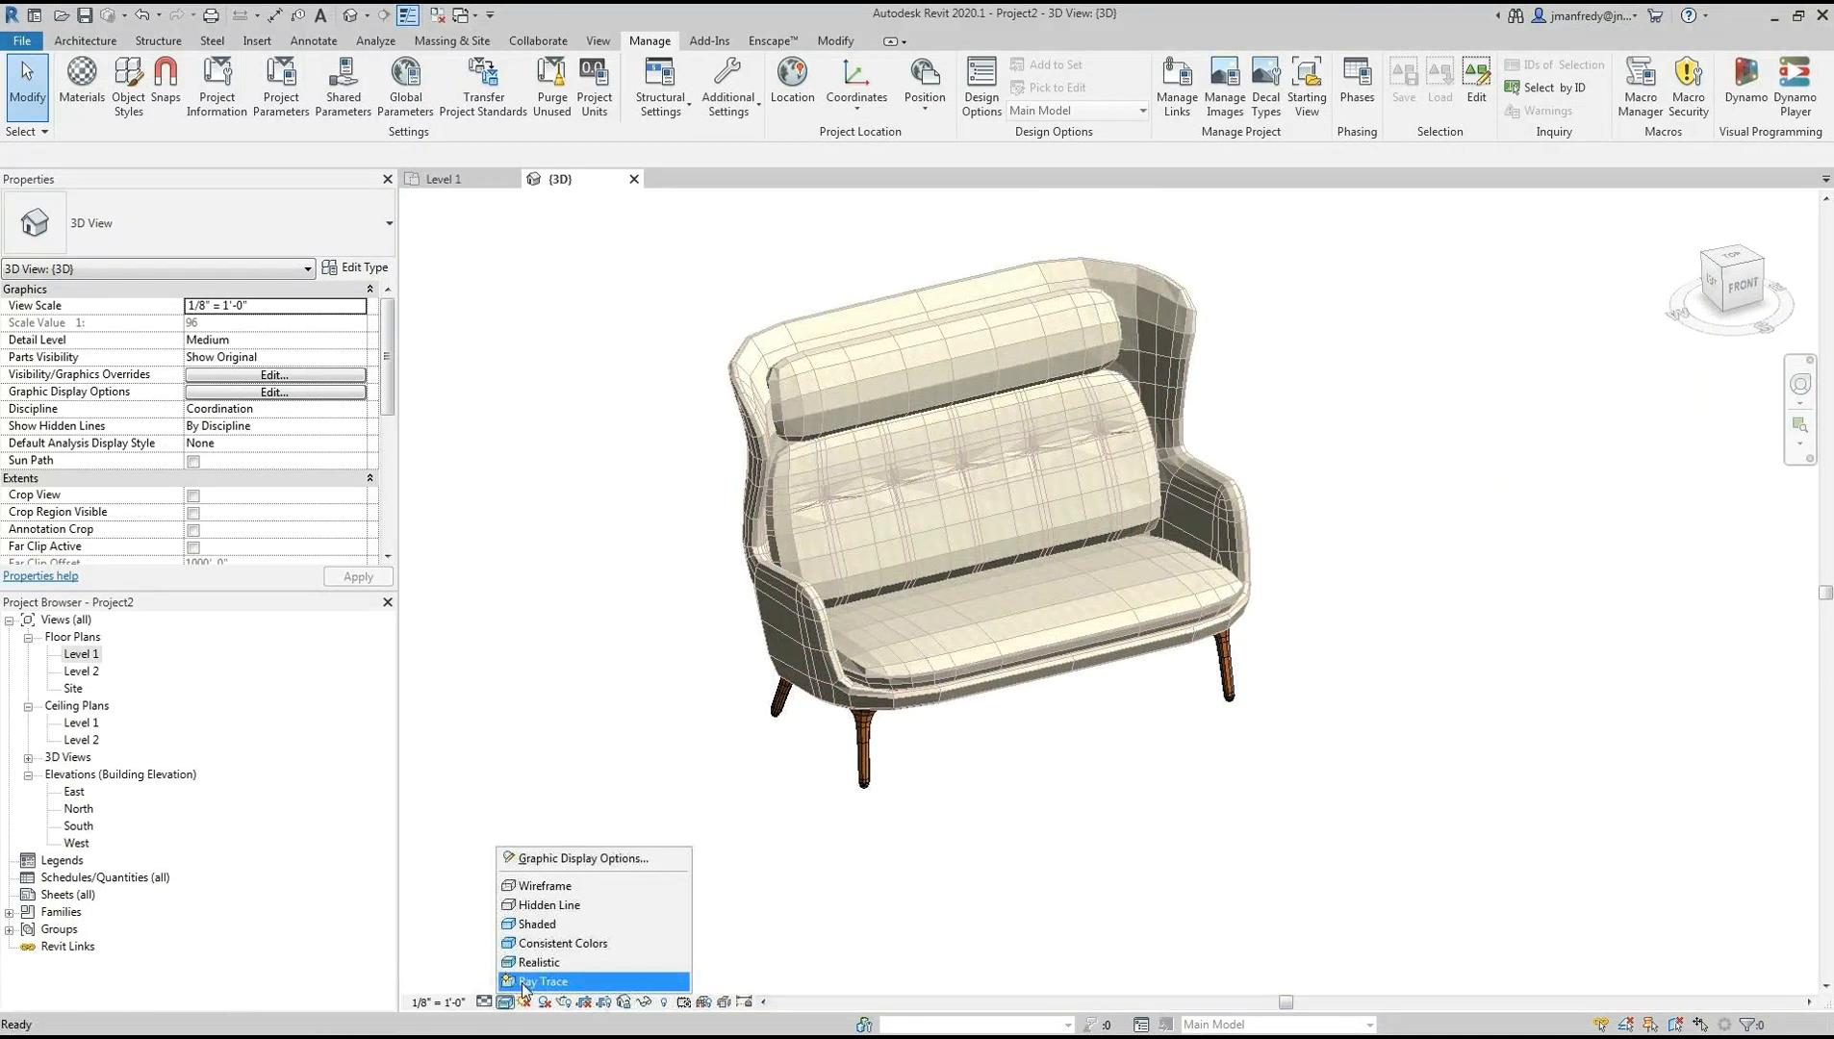
click(784, 810)
middle_drag(839, 767, 879, 913)
scroll(892, 896, up, 2)
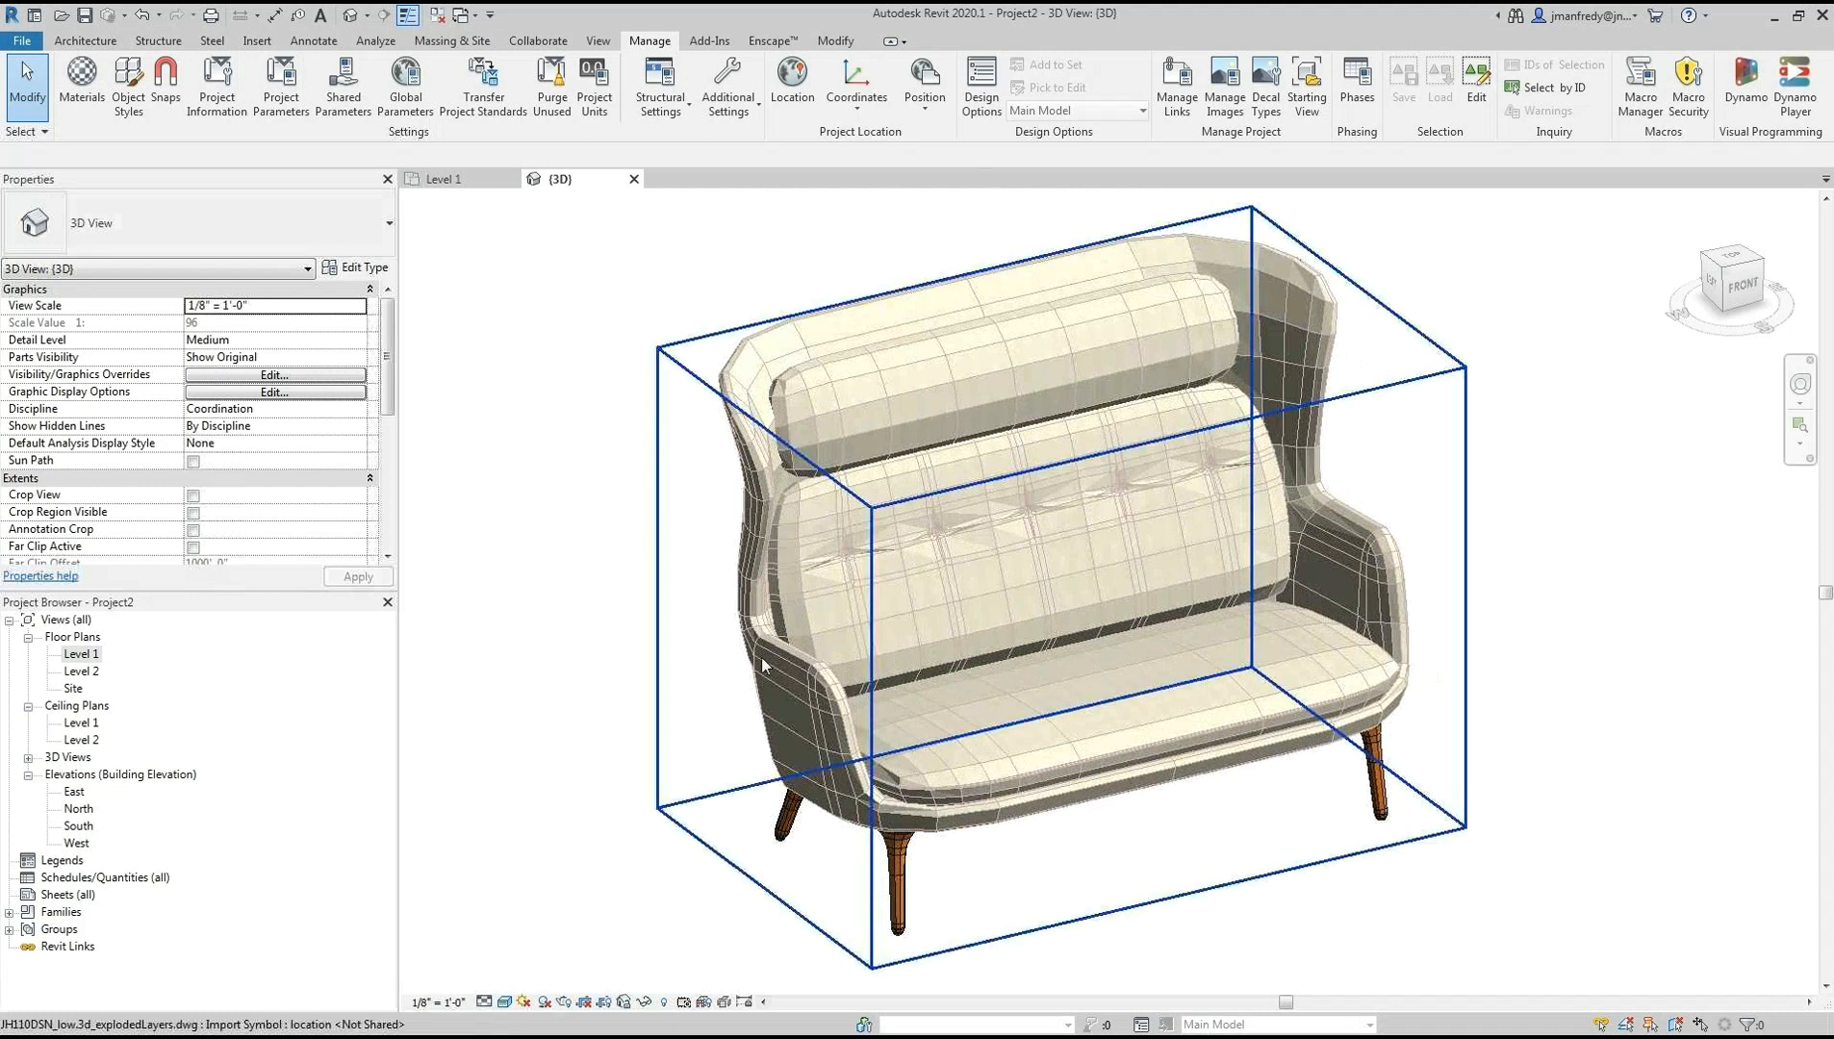
click(505, 1003)
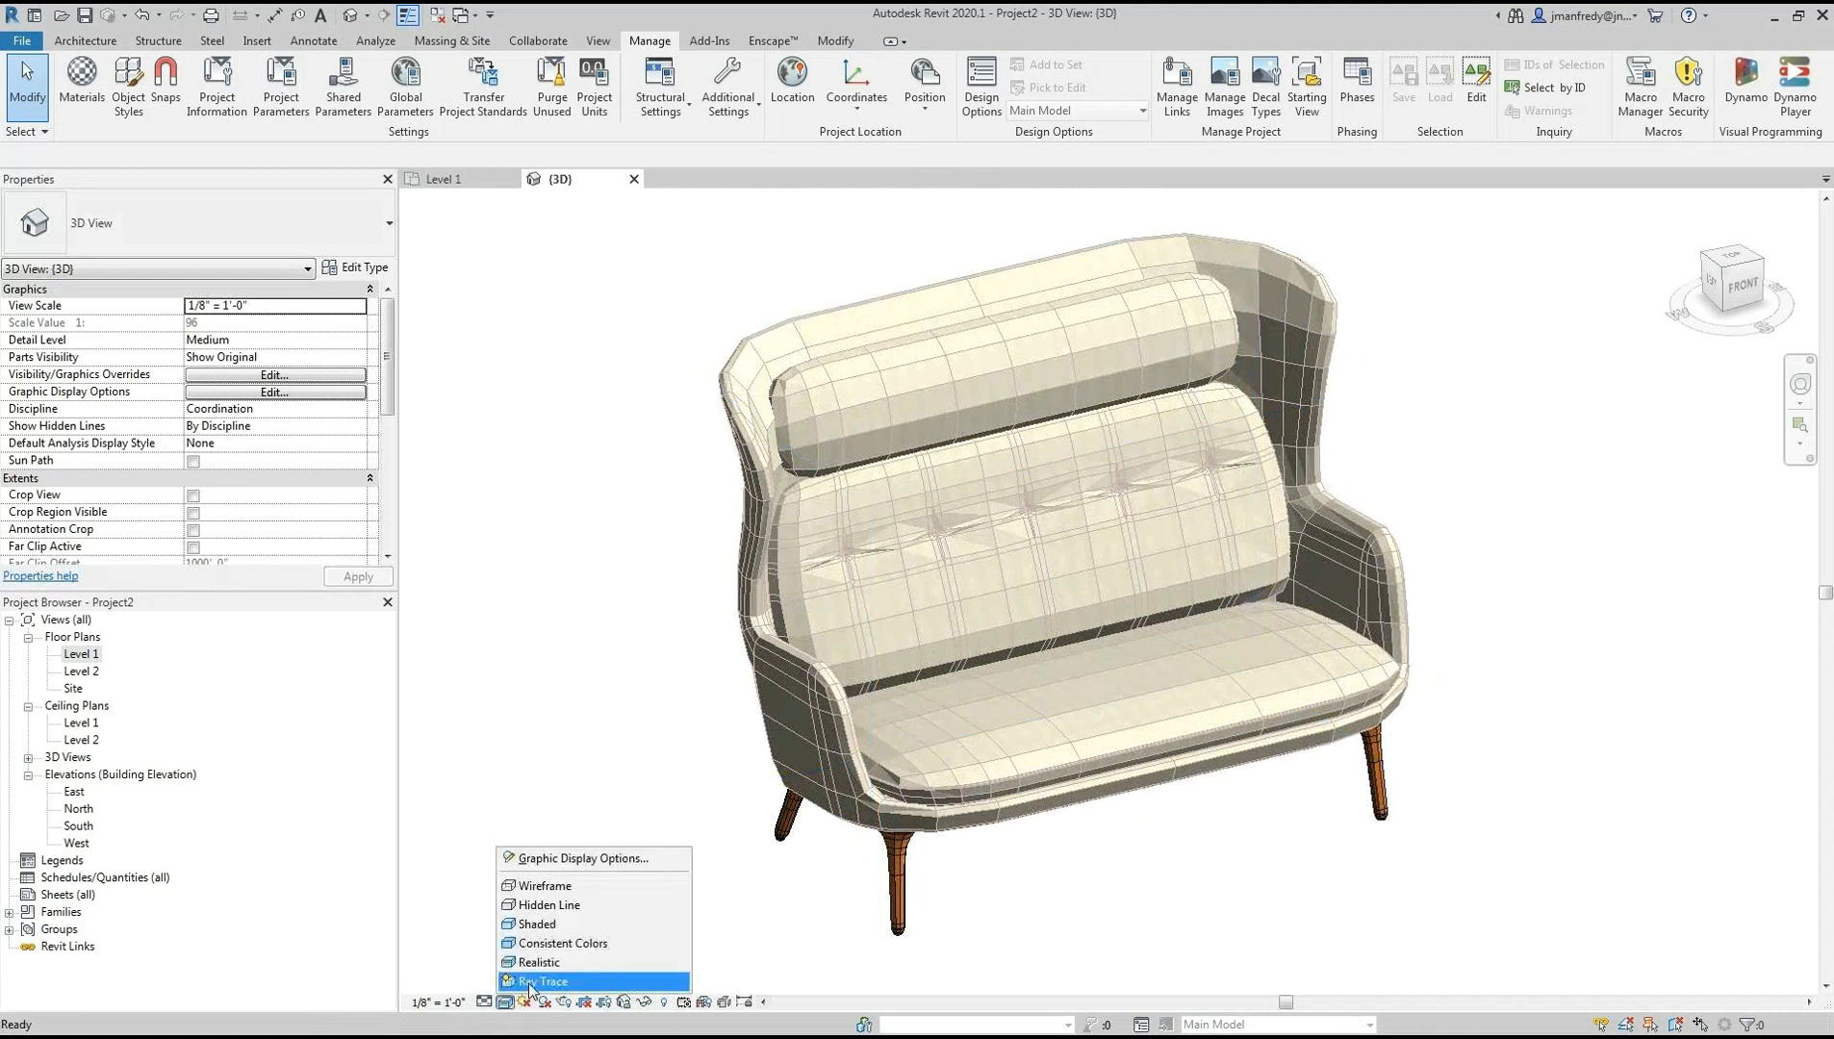
click(530, 981)
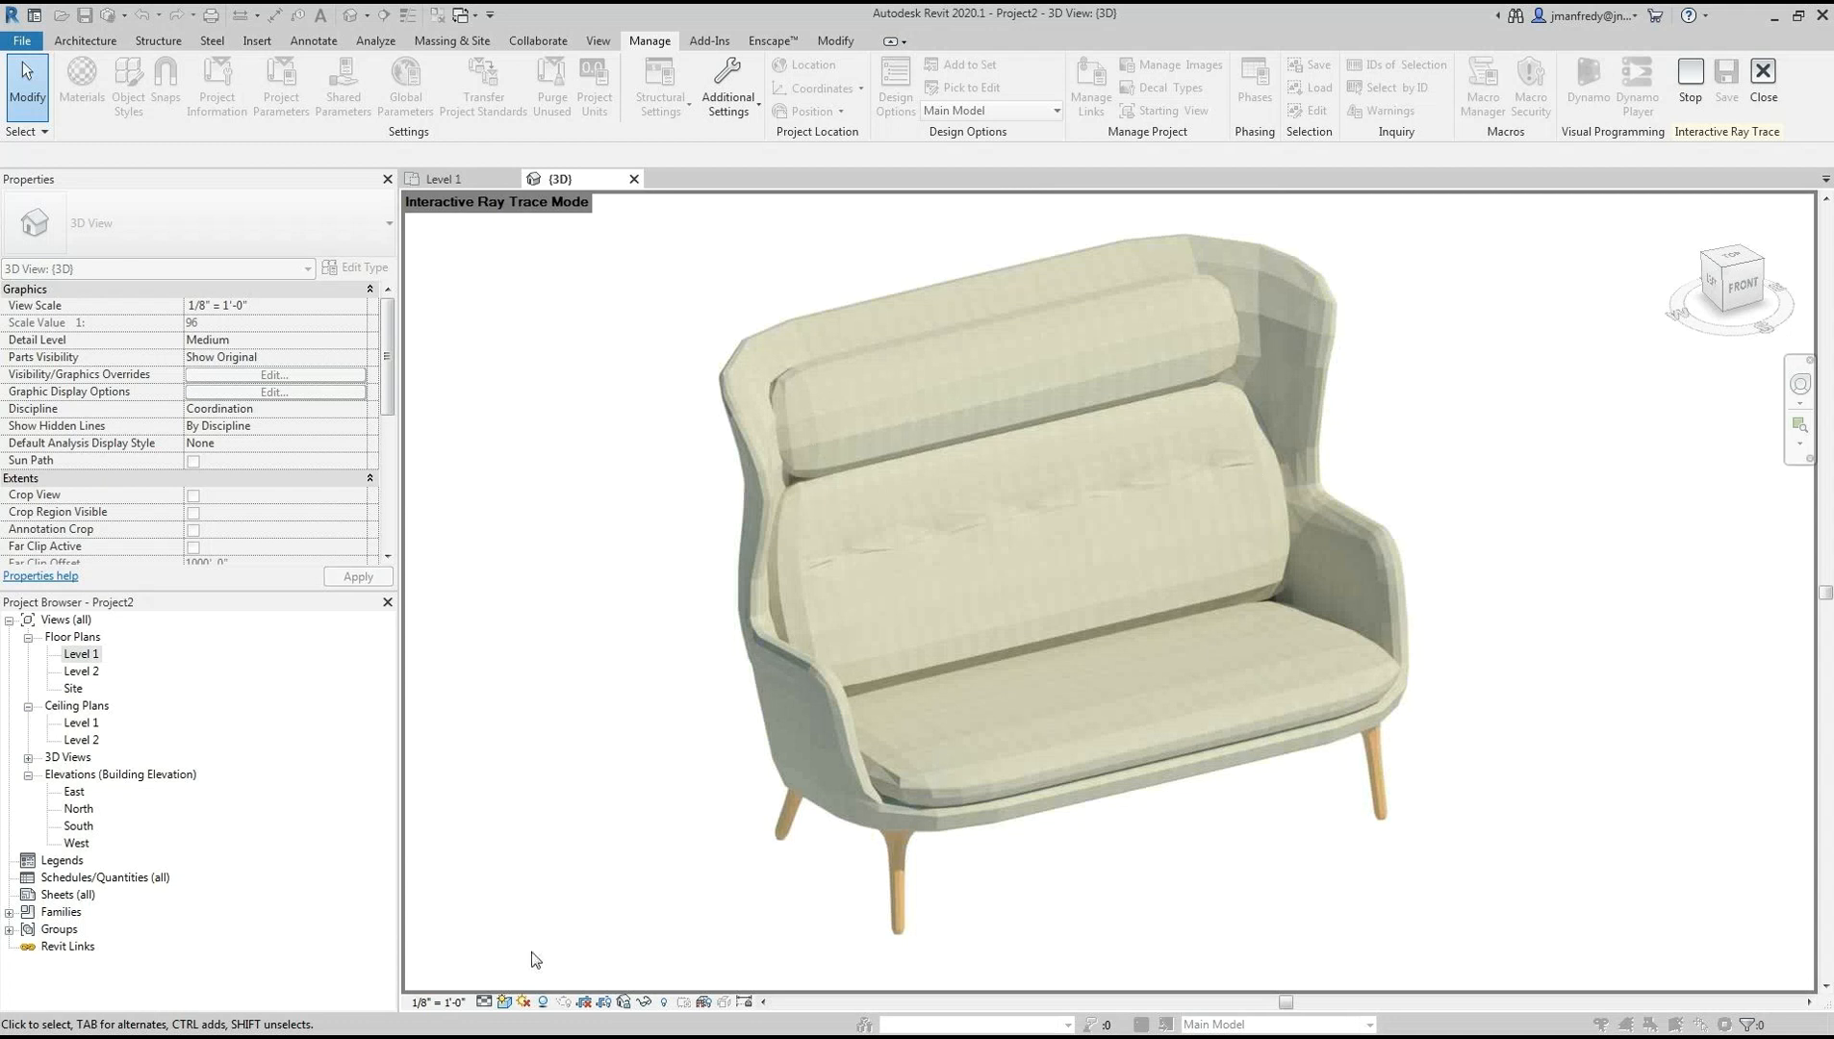
Leave Ray Trace mode by setting the 3D view to Shaded, and reframe the whole sofa
click(504, 1001)
click(558, 924)
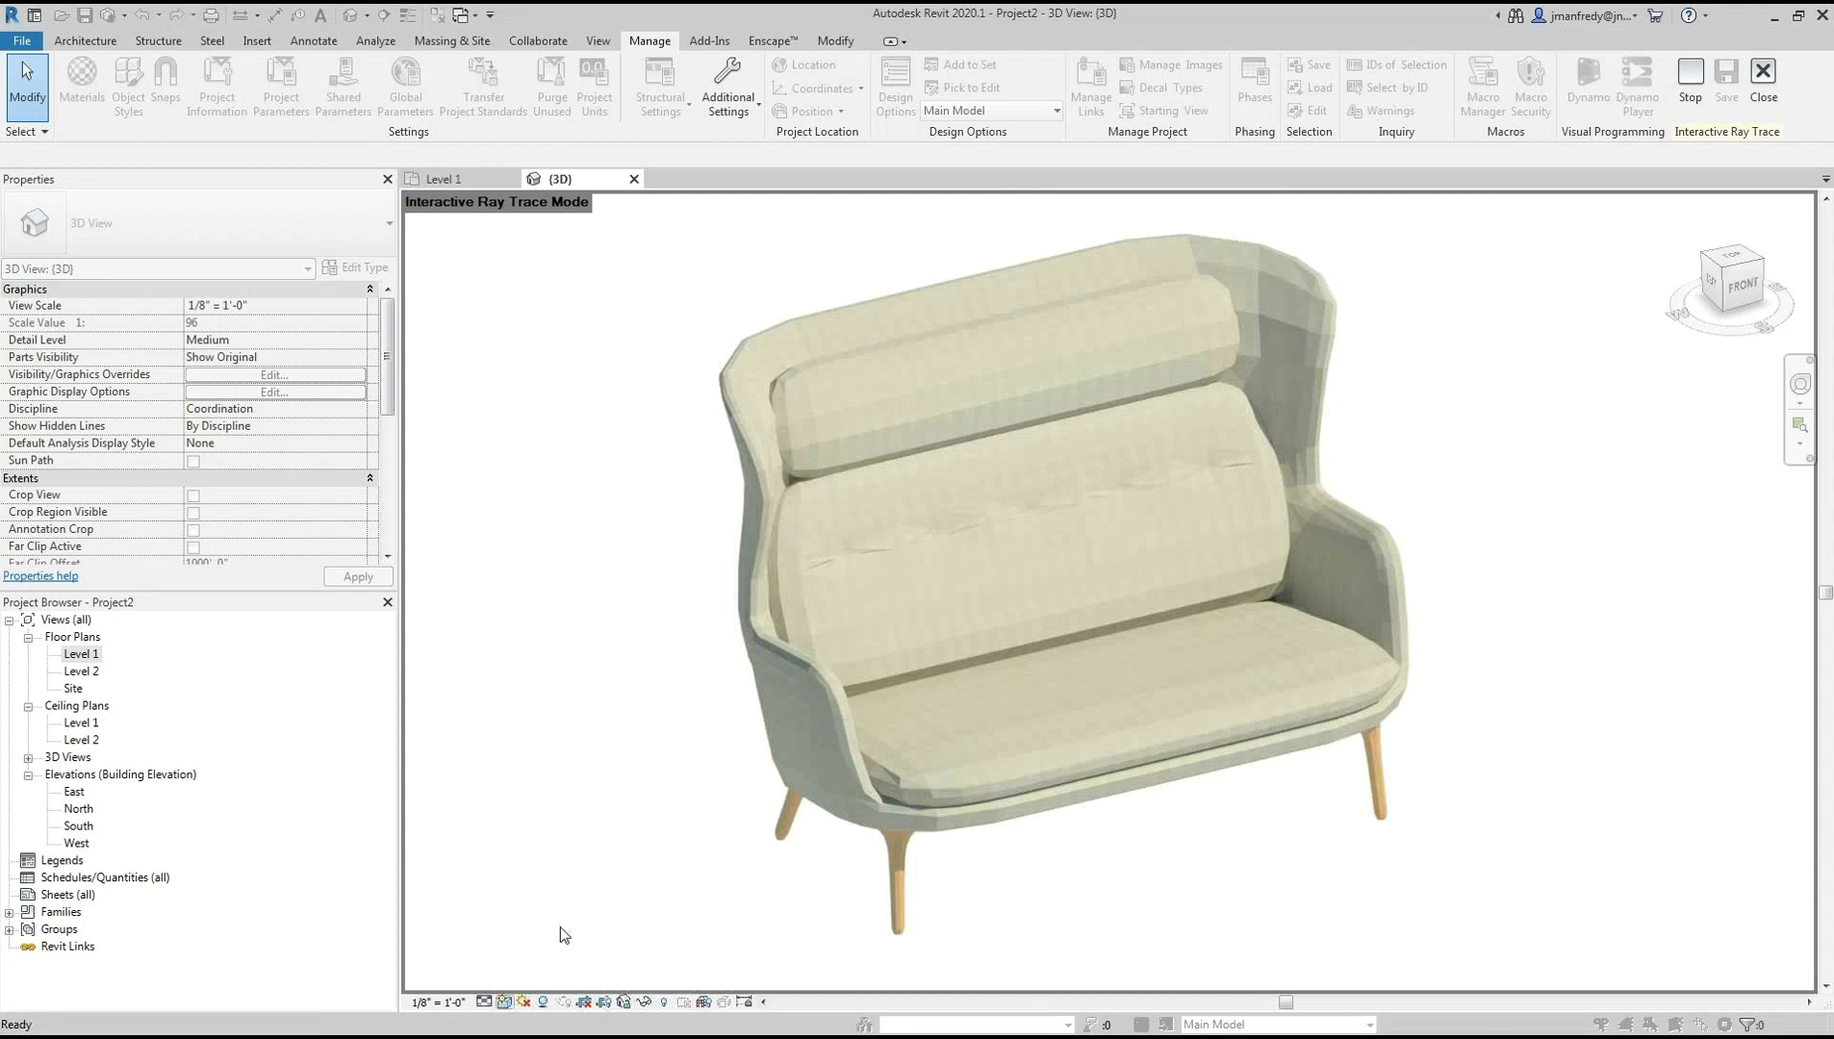
middle_drag(717, 711, 665, 692)
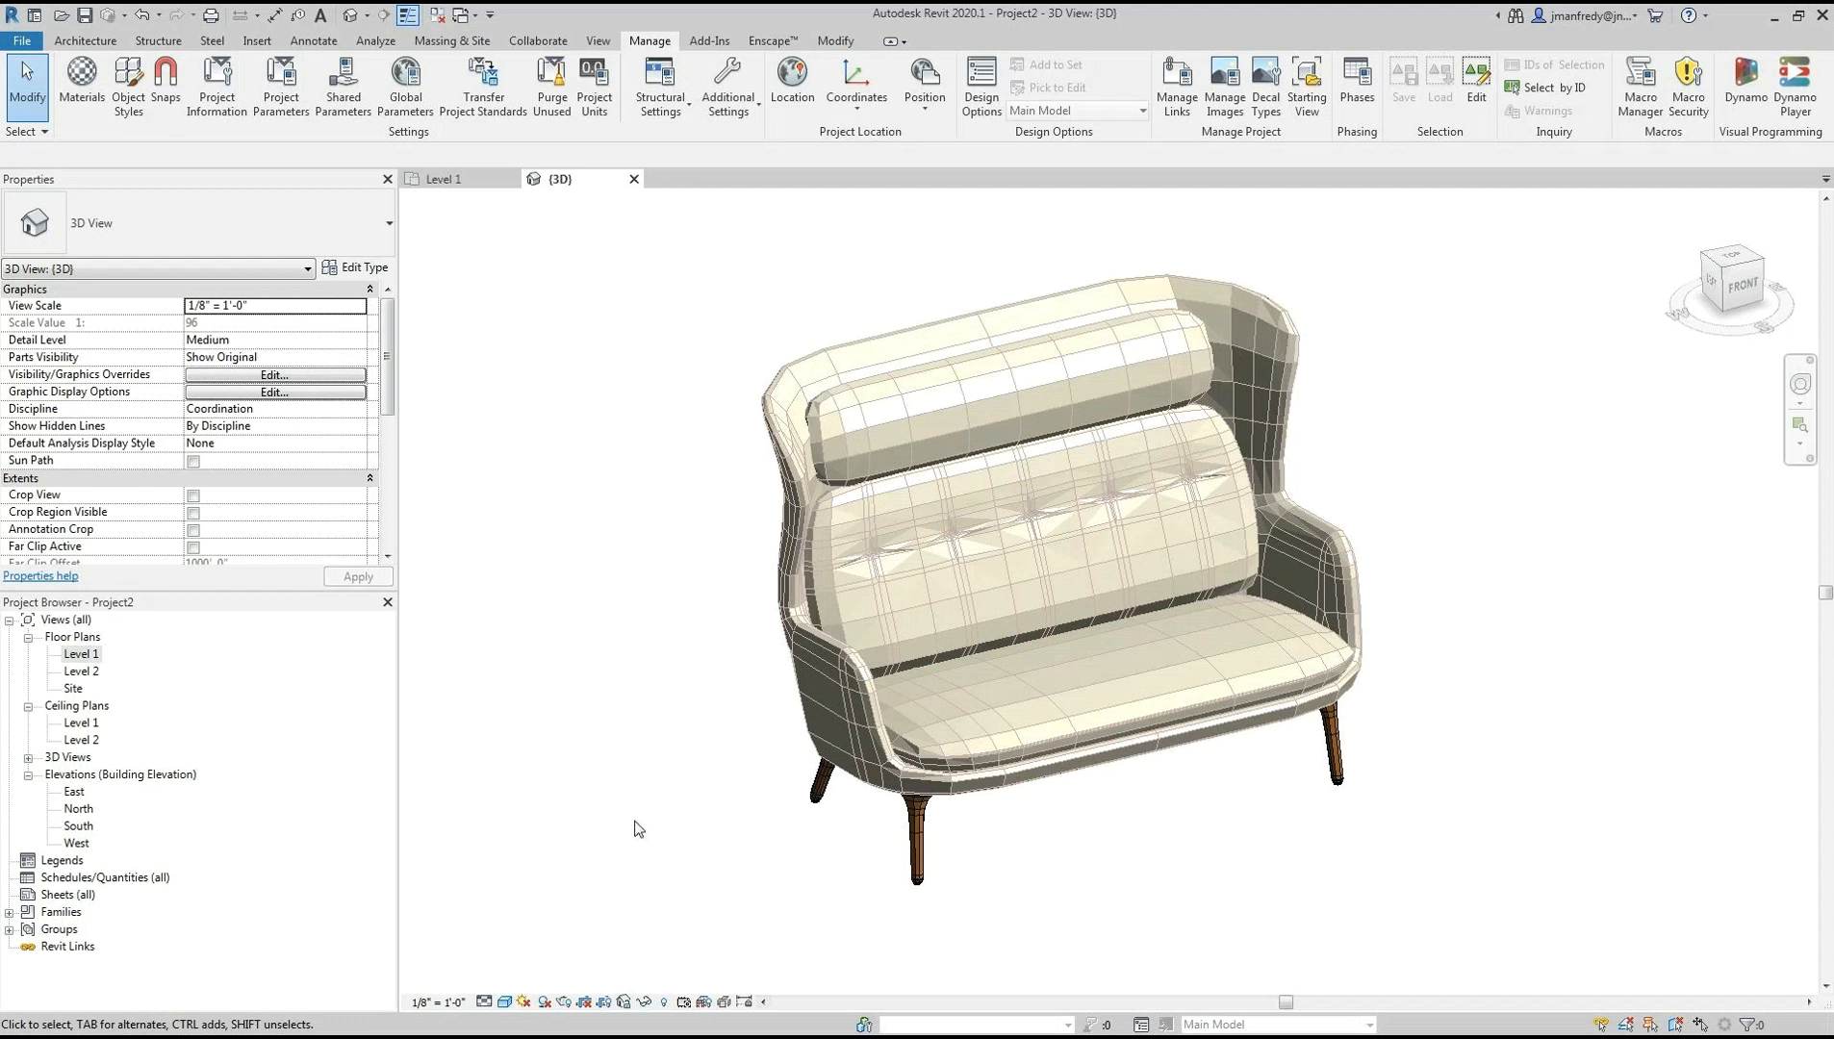
click(504, 1001)
click(536, 931)
middle_drag(949, 630, 912, 663)
scroll(908, 649, up, 2)
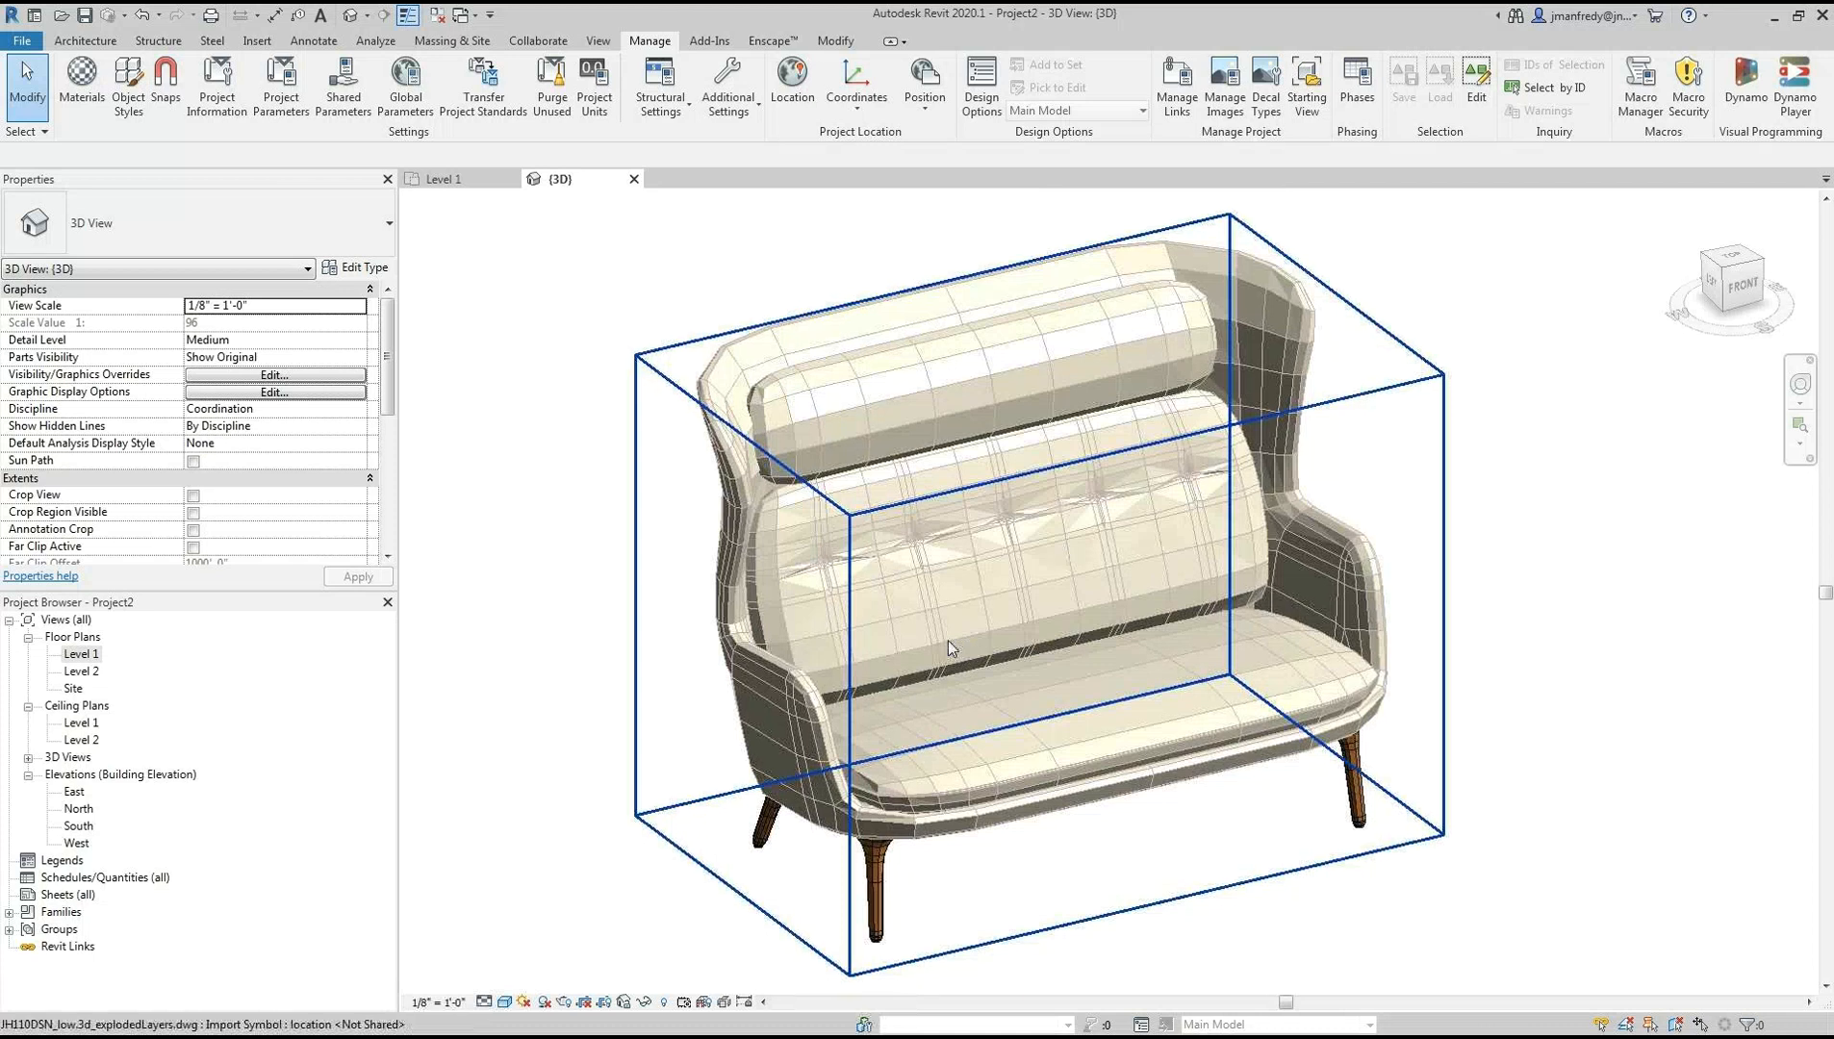